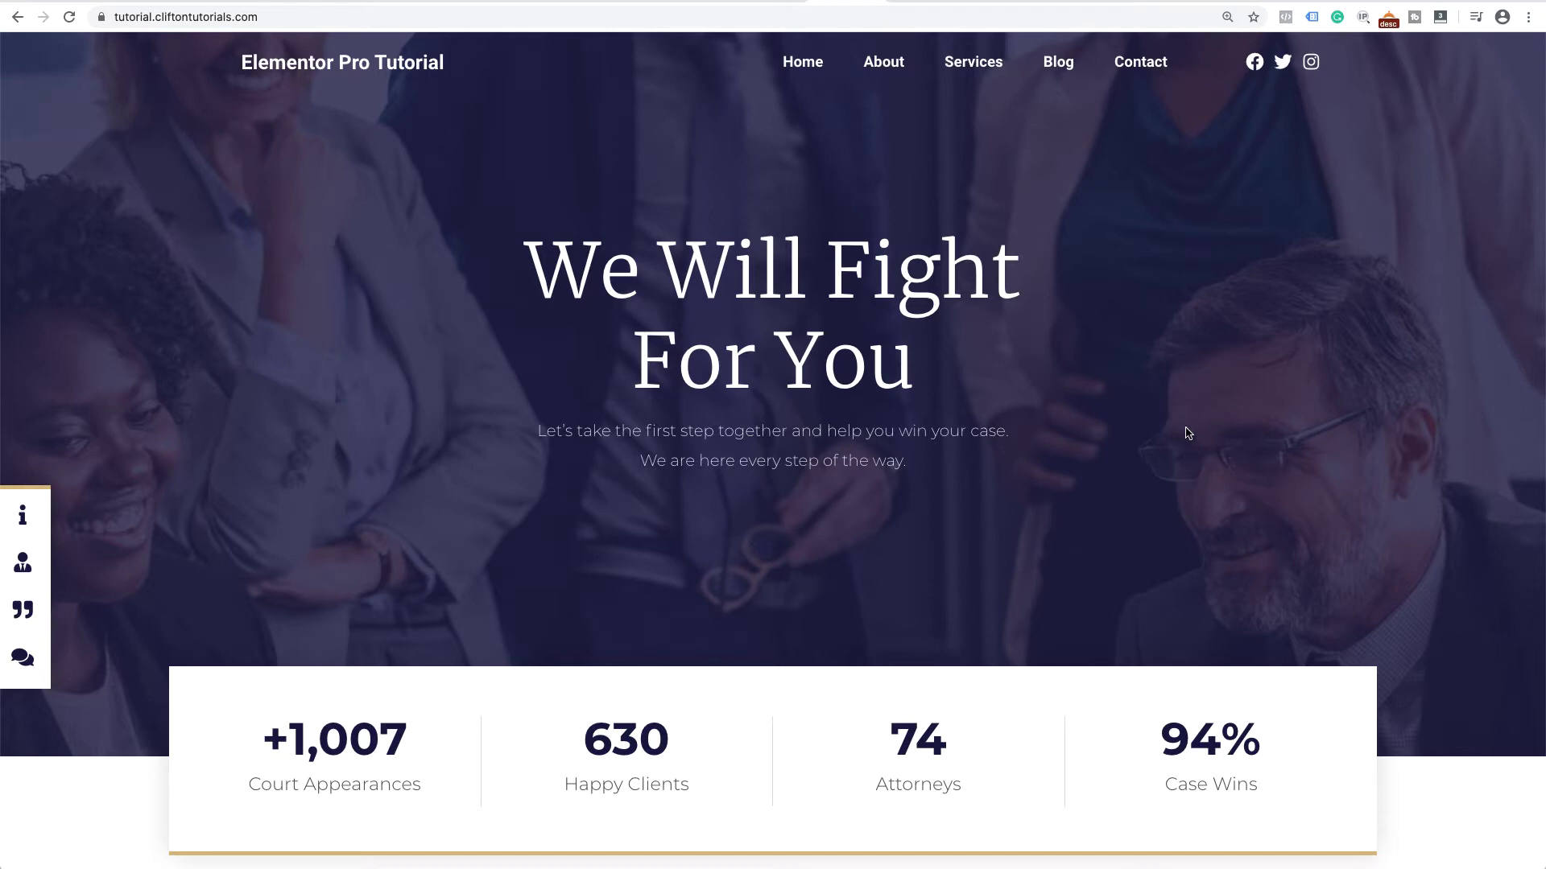
- Review the finished law firm home page, from the hero and statistics down to the Meet The Partners section
scroll(1186, 433, "down", 3)
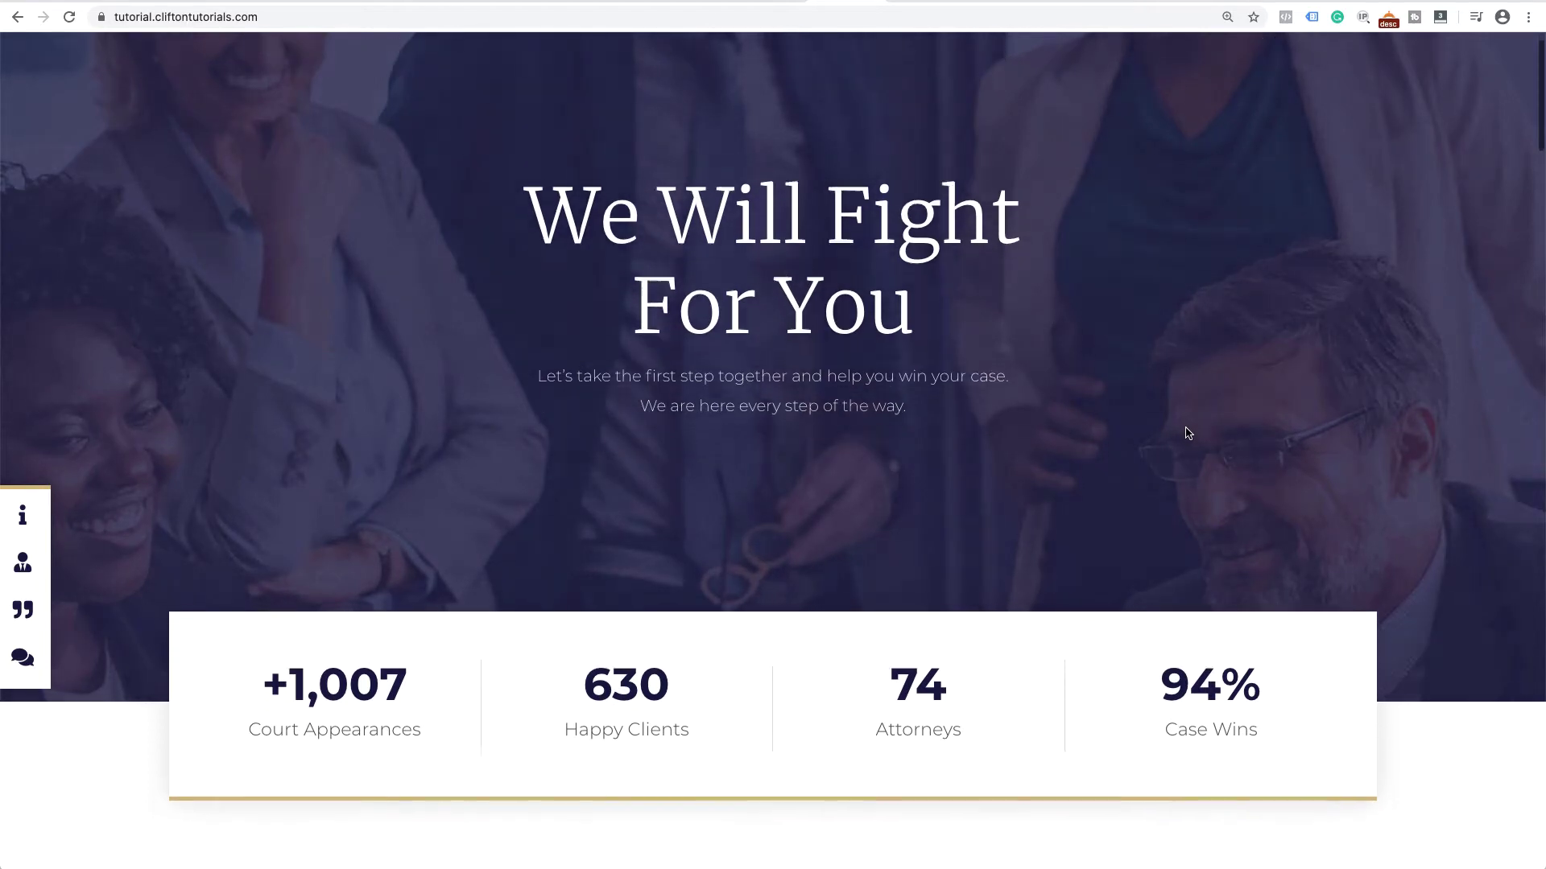
scroll(1187, 433, "down", 5)
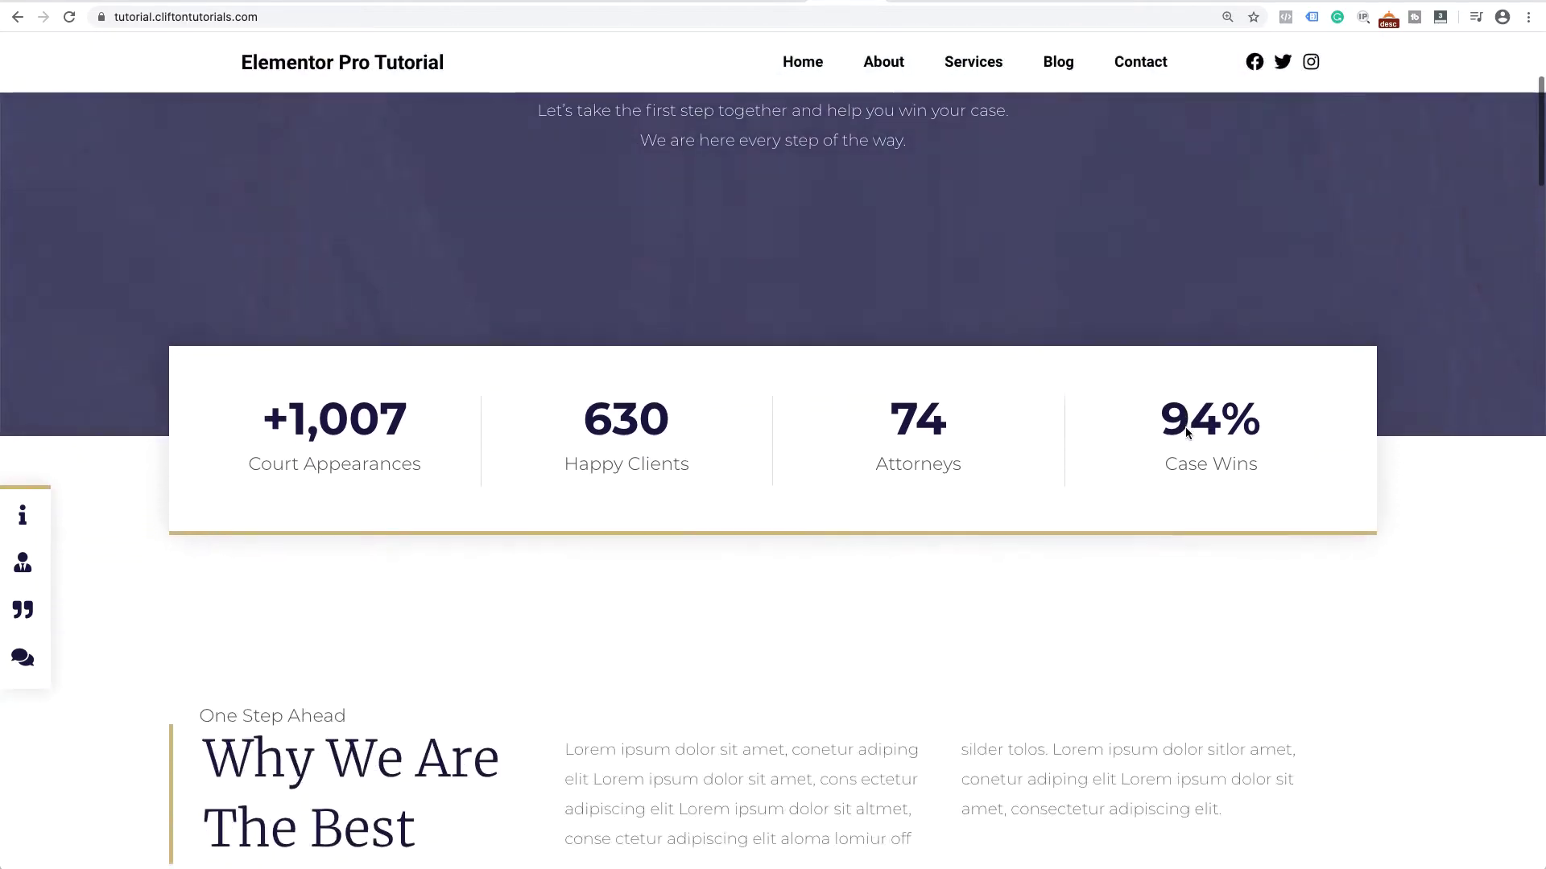
scroll(1186, 433, "down", 6)
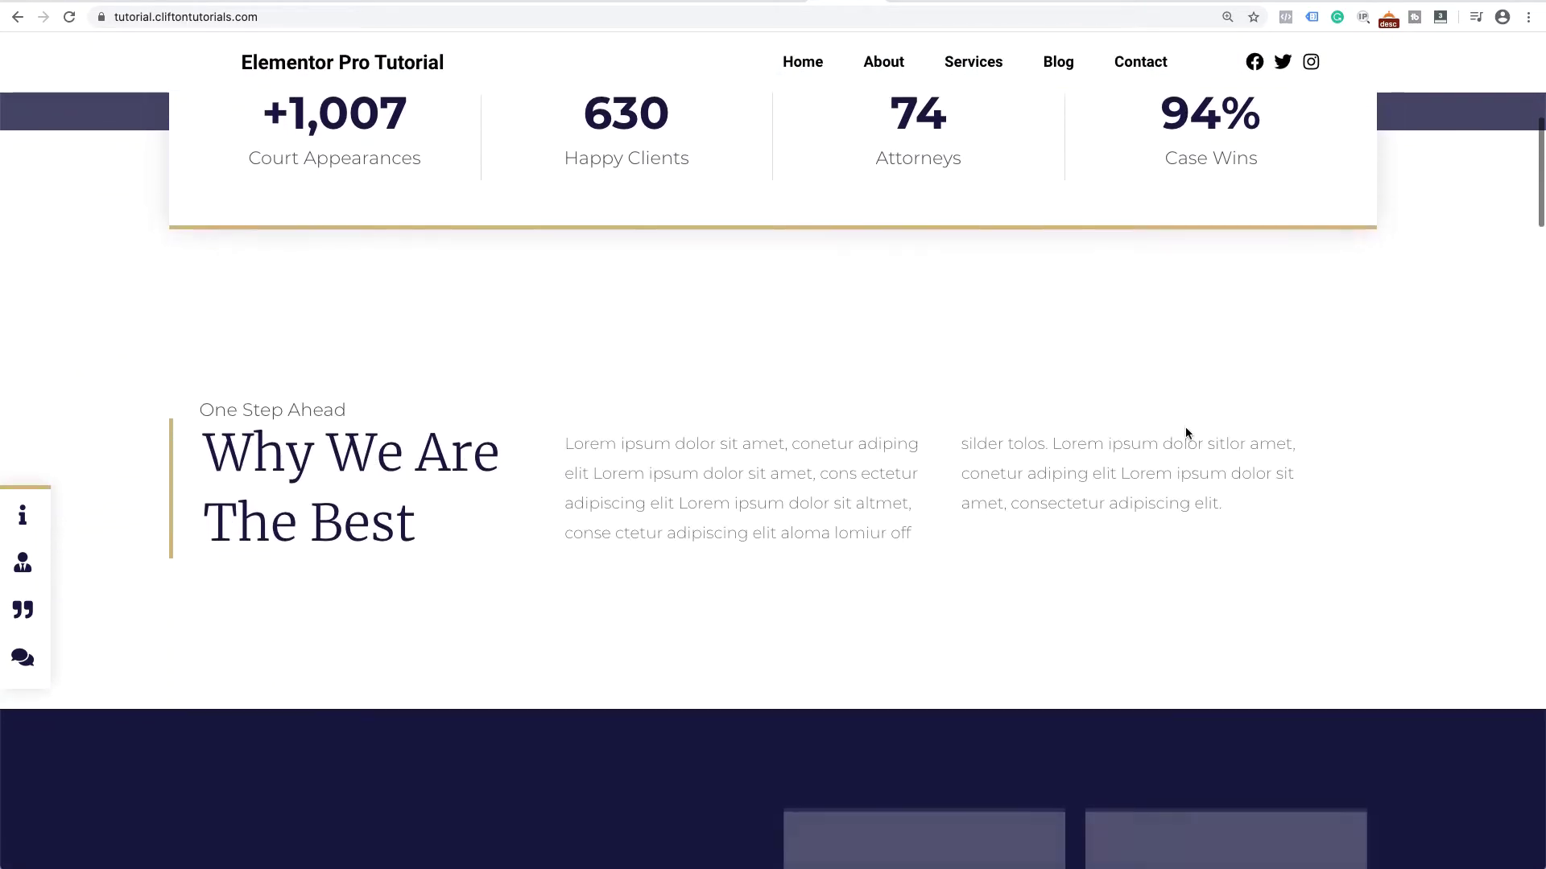
scroll(1186, 433, "down", 10)
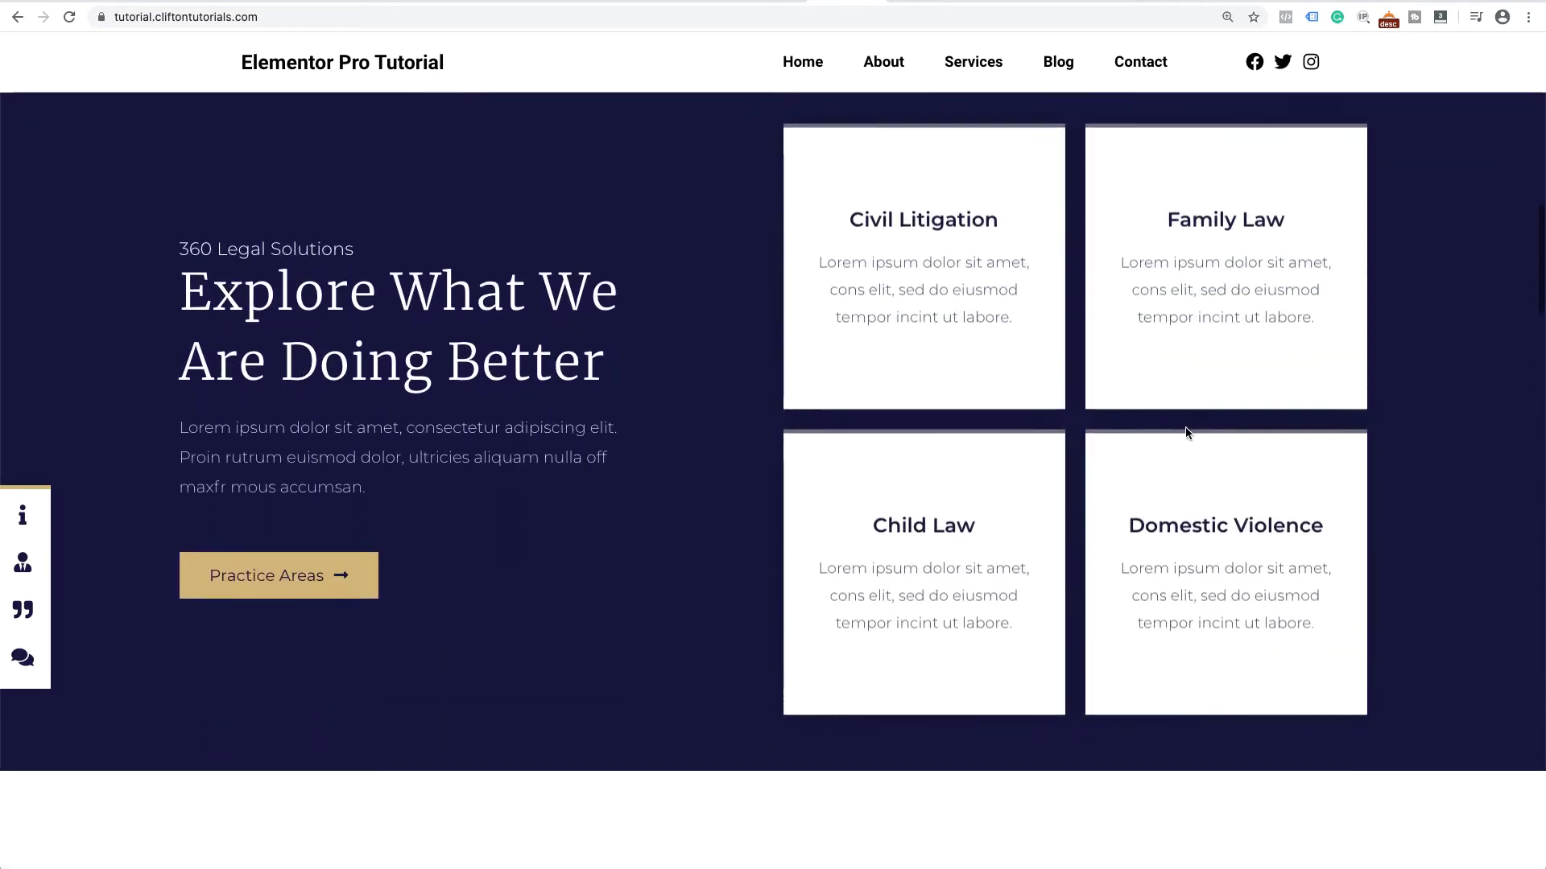
scroll(1186, 433, "down", 9)
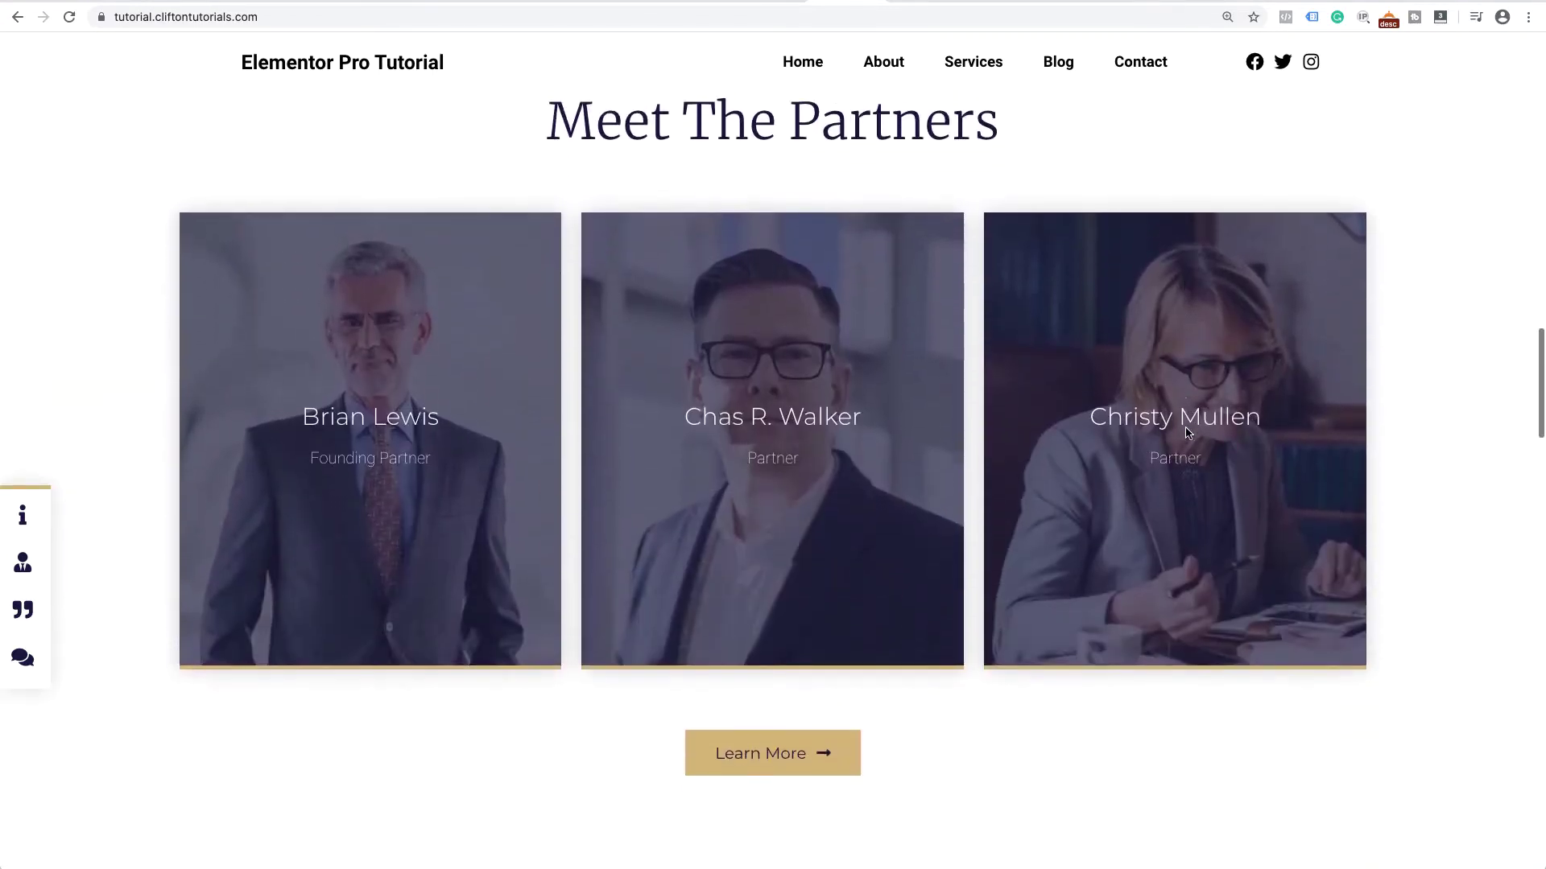
scroll(1186, 433, "up", 15)
scroll(1186, 433, "up", 10)
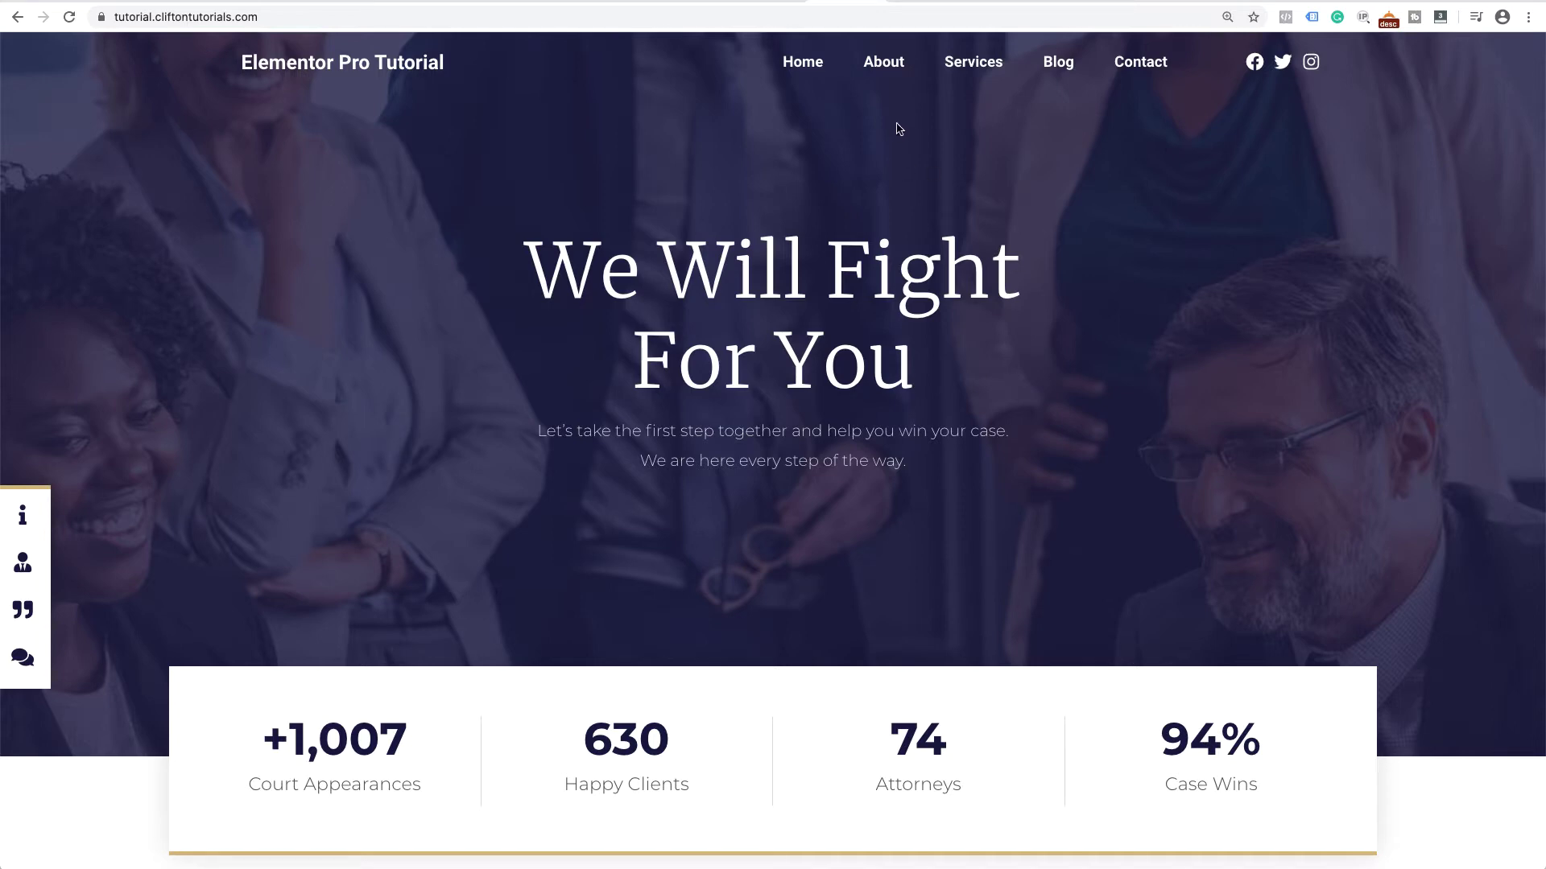
scroll(988, 561, "down", 3)
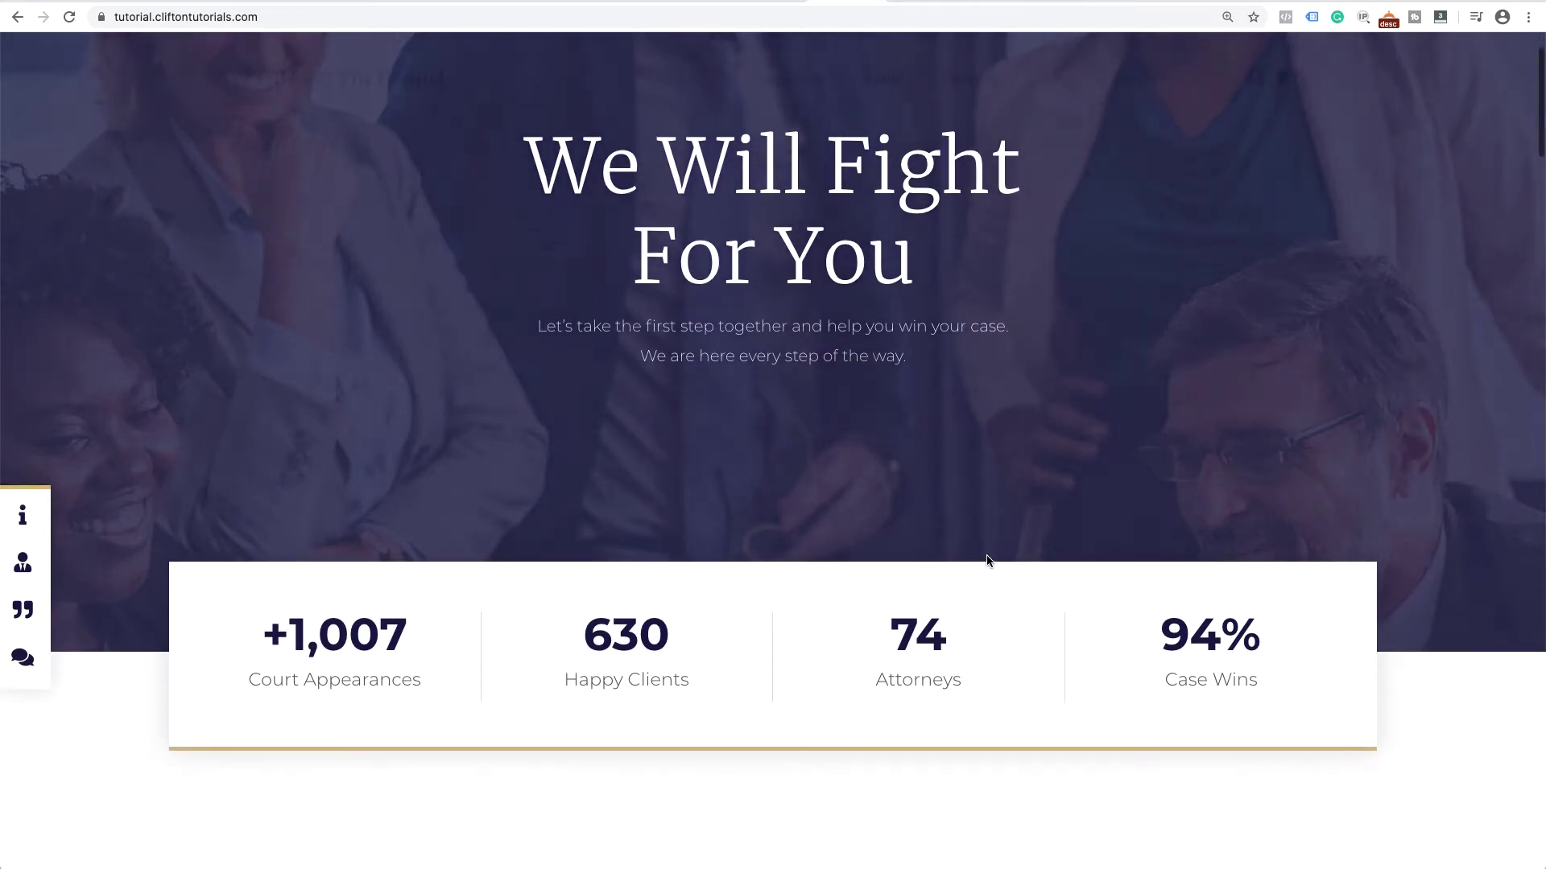
scroll(987, 561, "down", 4)
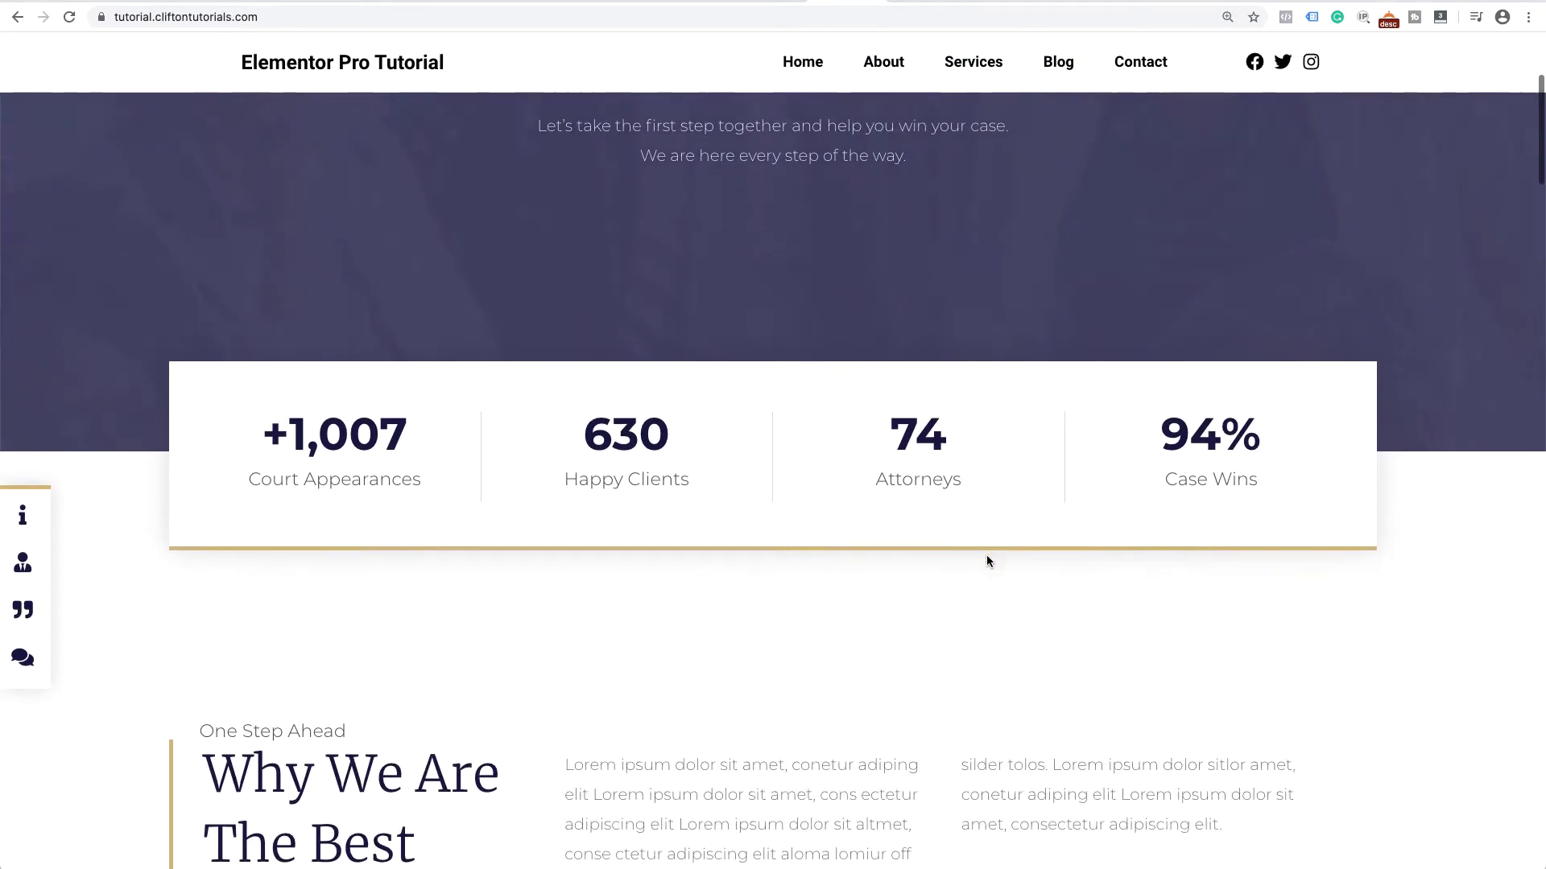
scroll(987, 561, "down", 5)
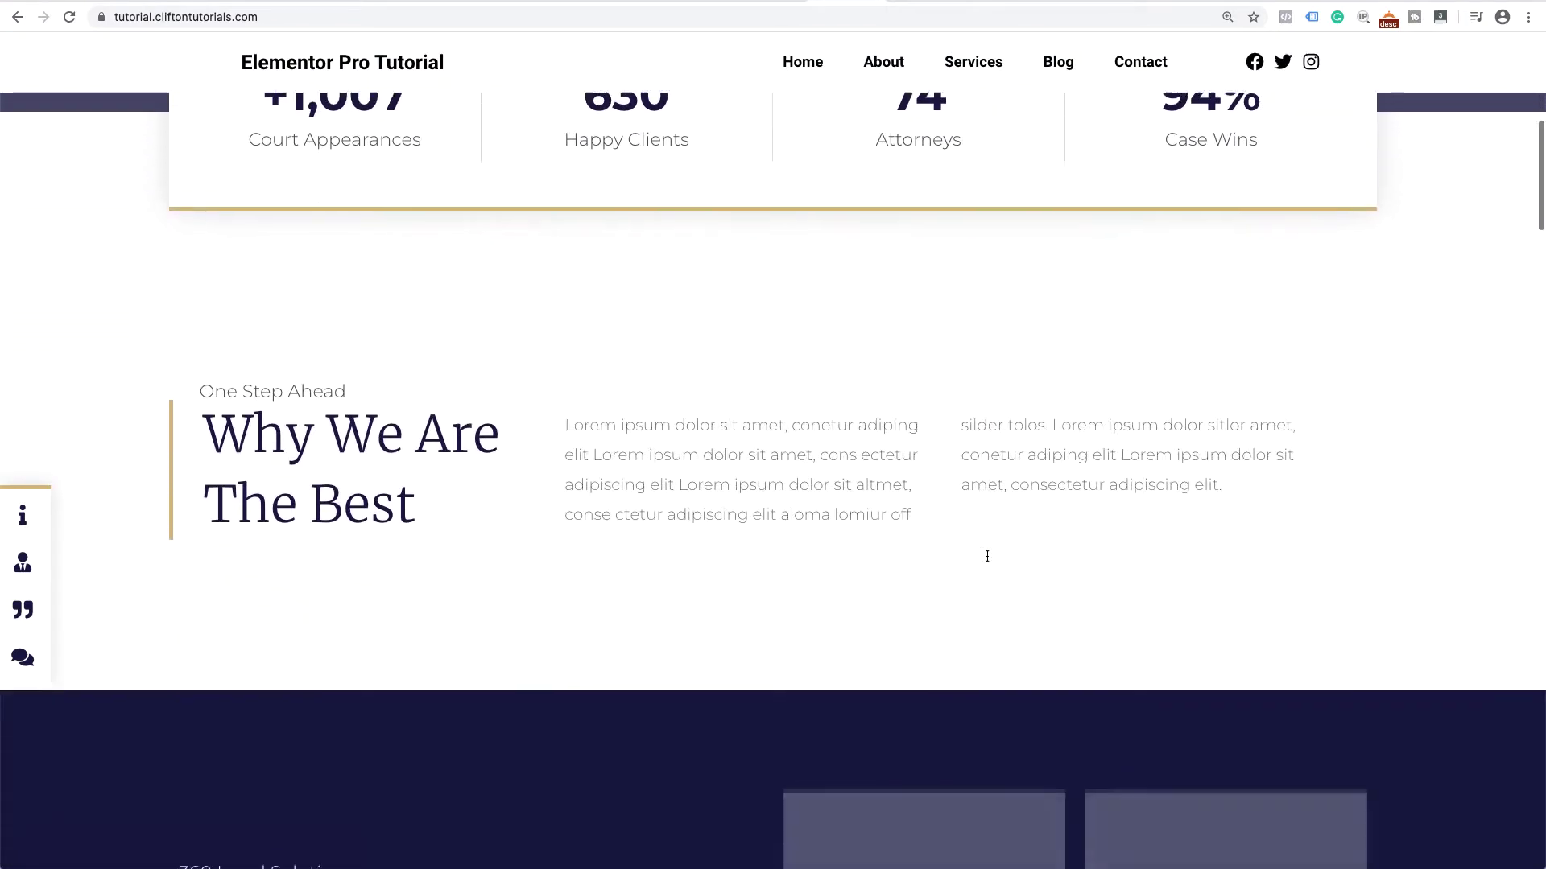
scroll(988, 561, "down", 8)
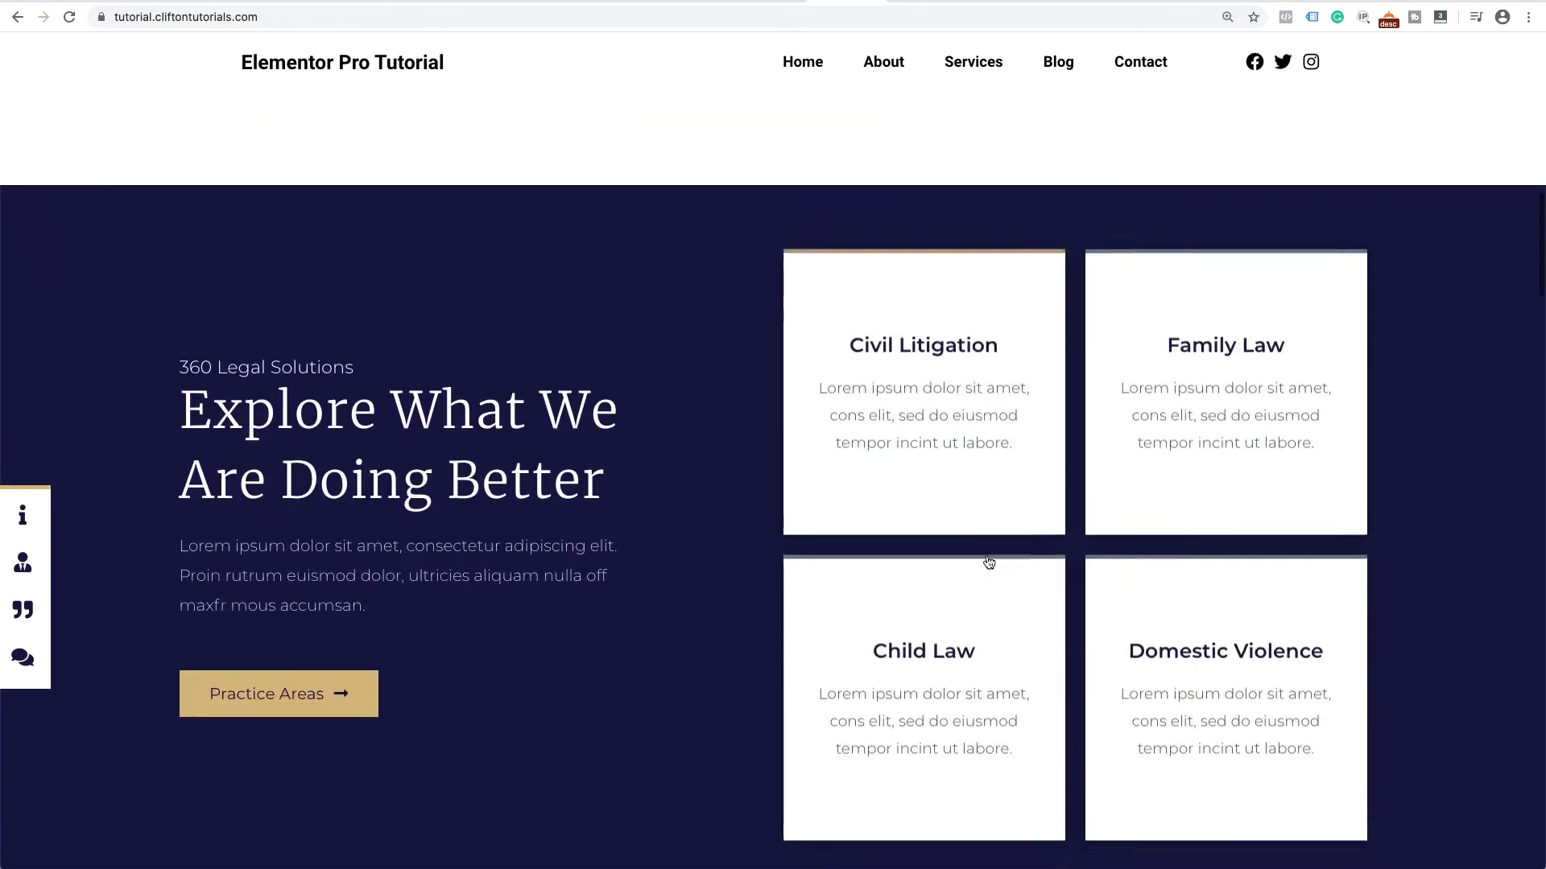
scroll(989, 561, "down", 6)
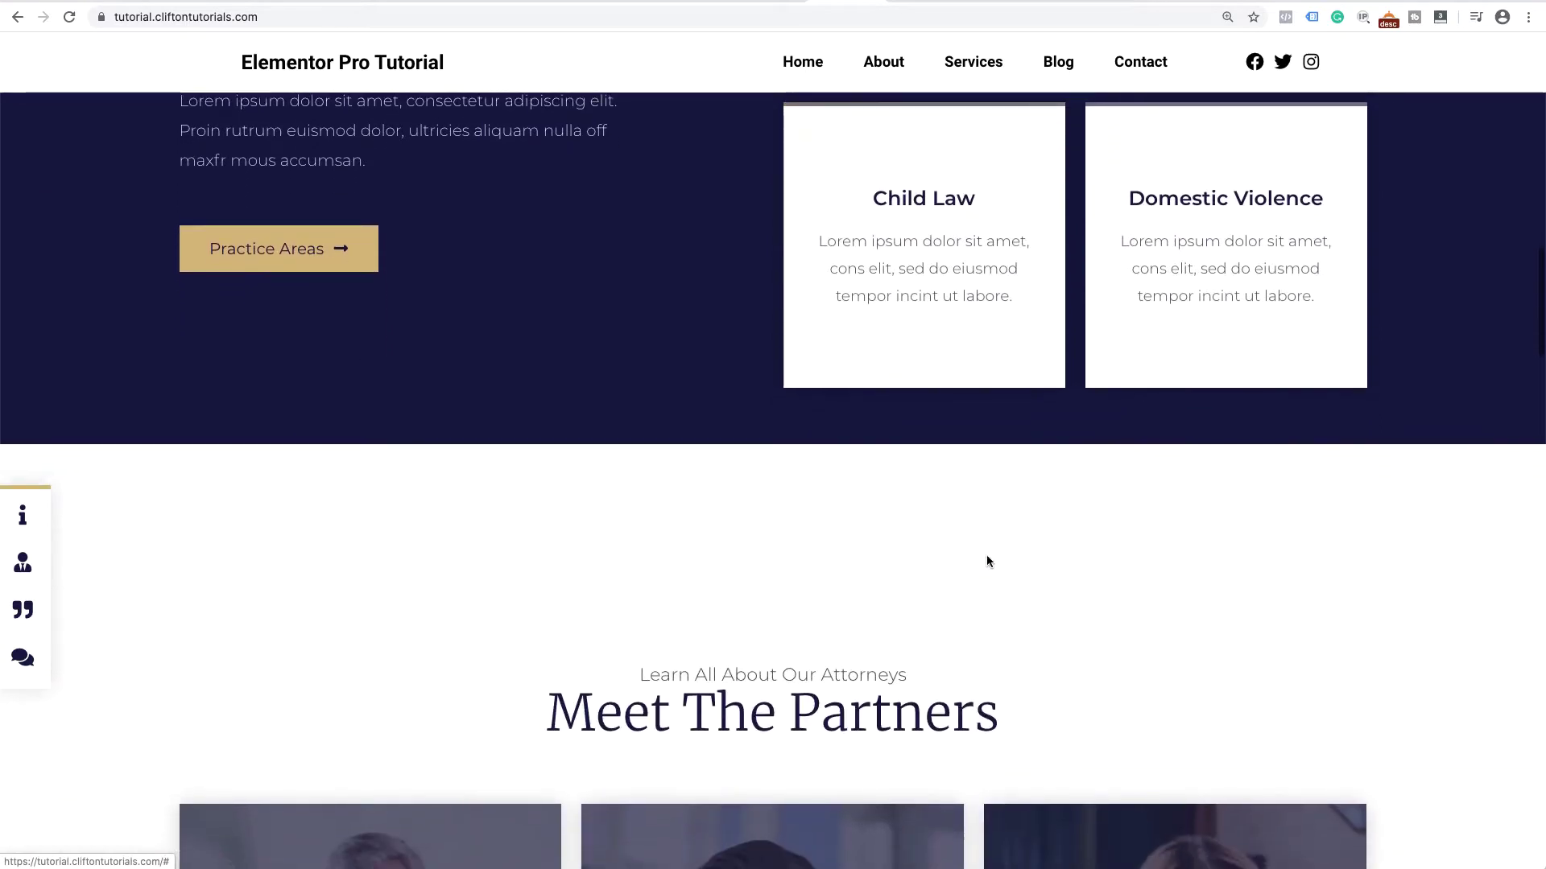
scroll(988, 561, "down", 6)
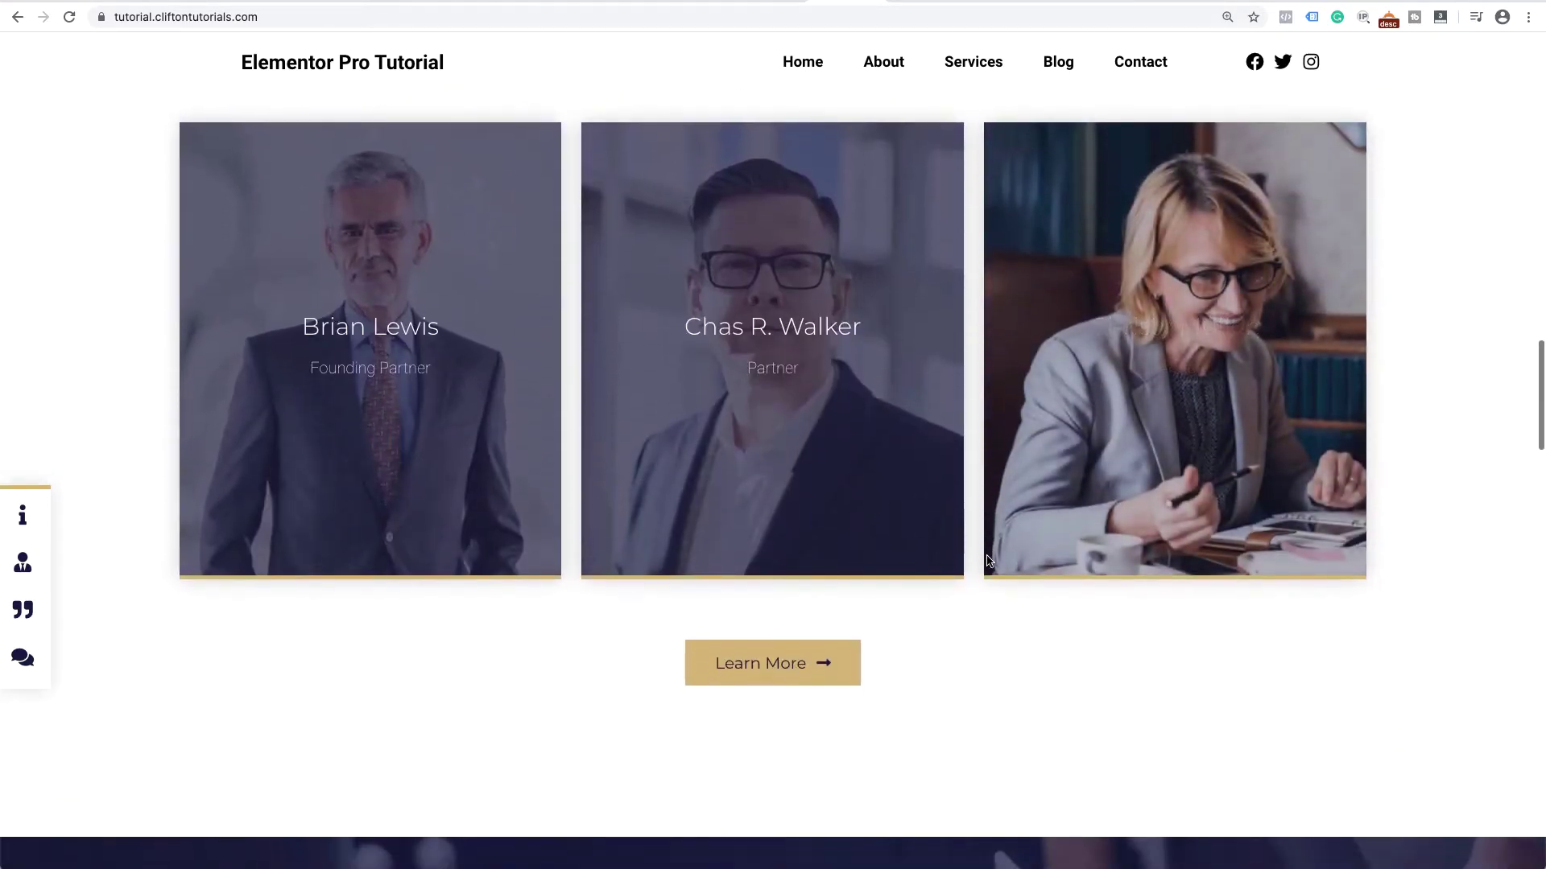
scroll(989, 561, "up", 20)
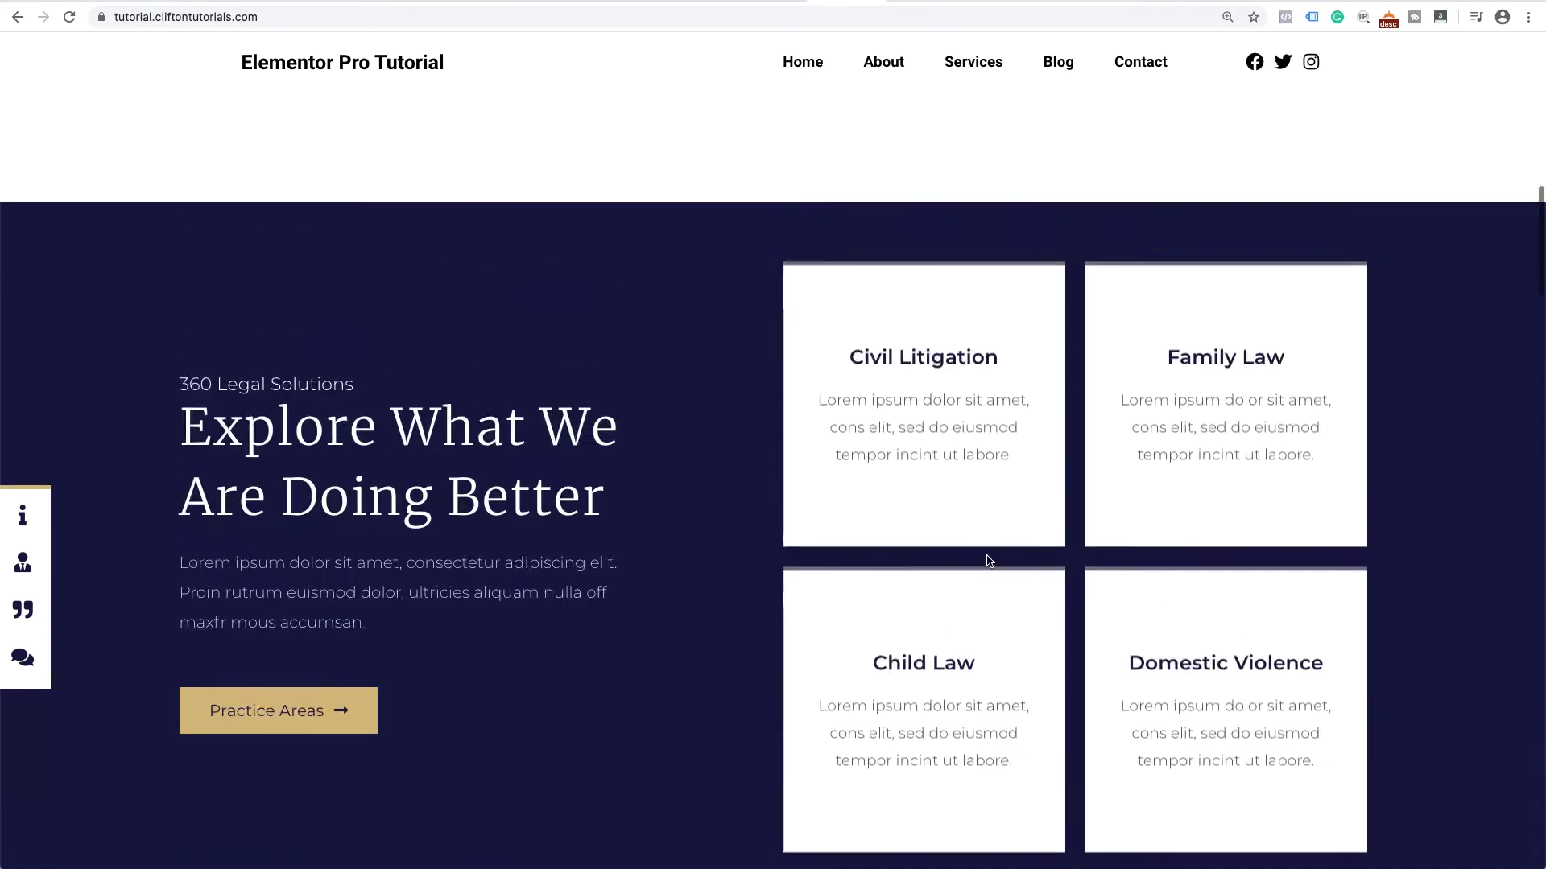
scroll(989, 562, "up", 3)
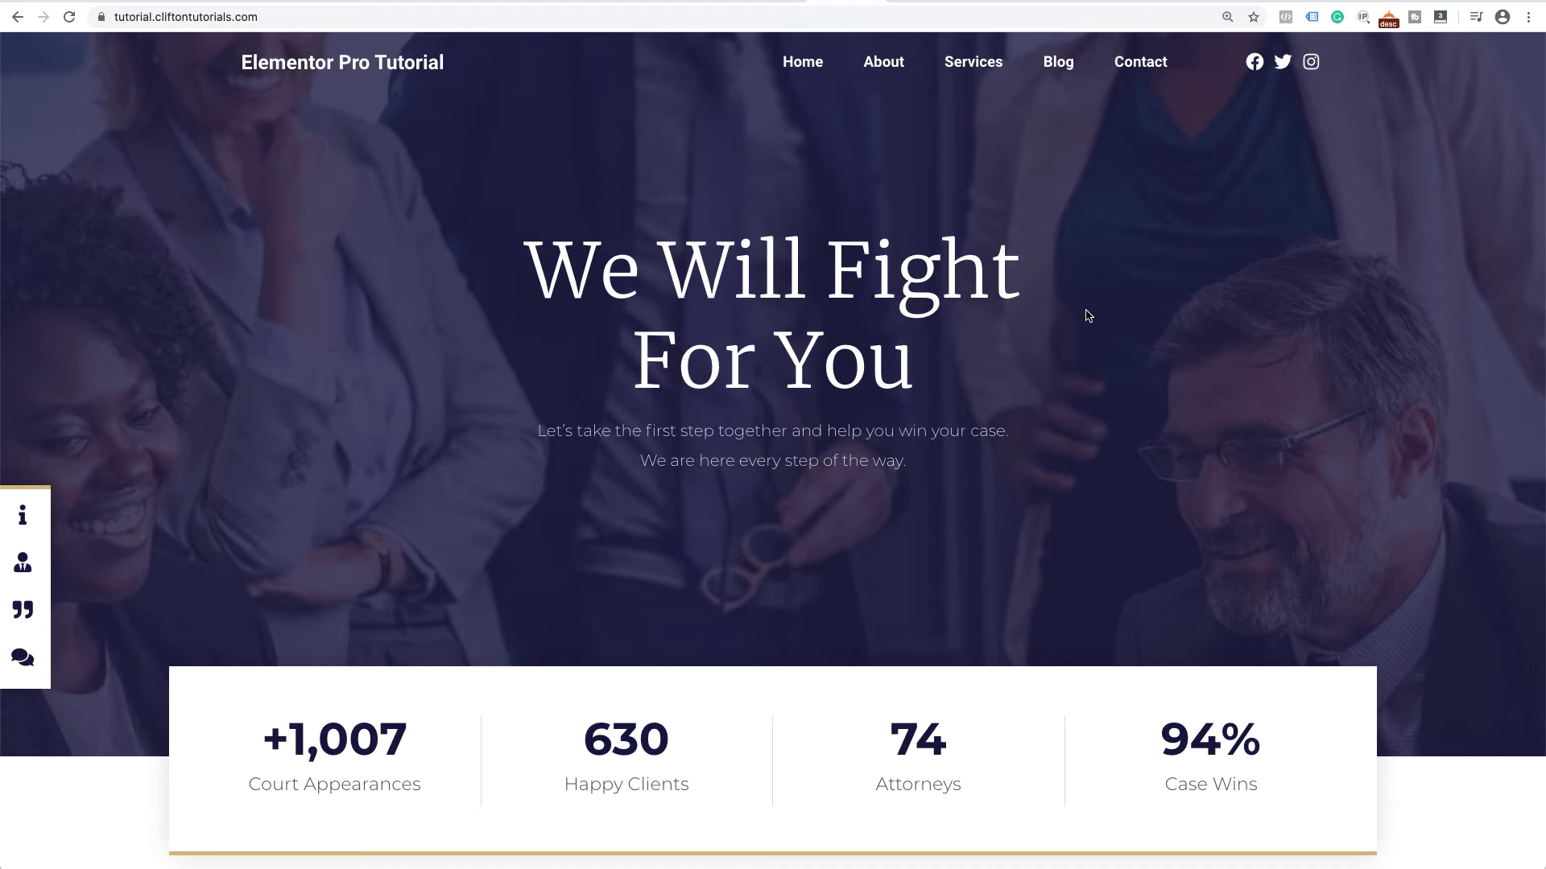
- Examine how the header with its menu and social icons behaves at the top of the home page and while scrolling
scroll(1077, 311, "down", 5)
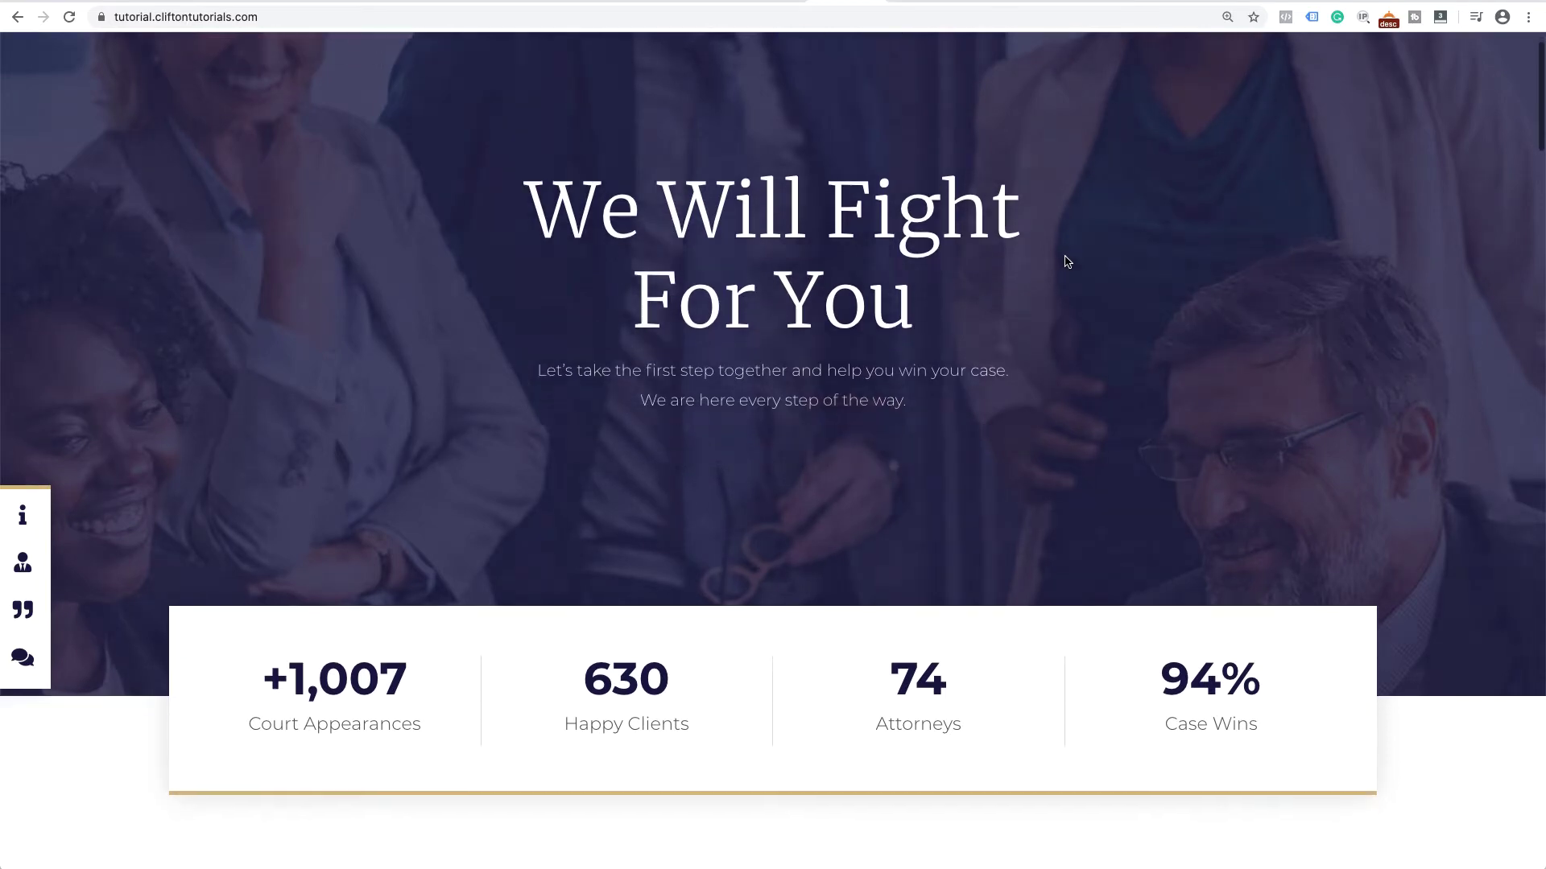
scroll(1066, 262, "up", 2)
scroll(1067, 262, "up", 3)
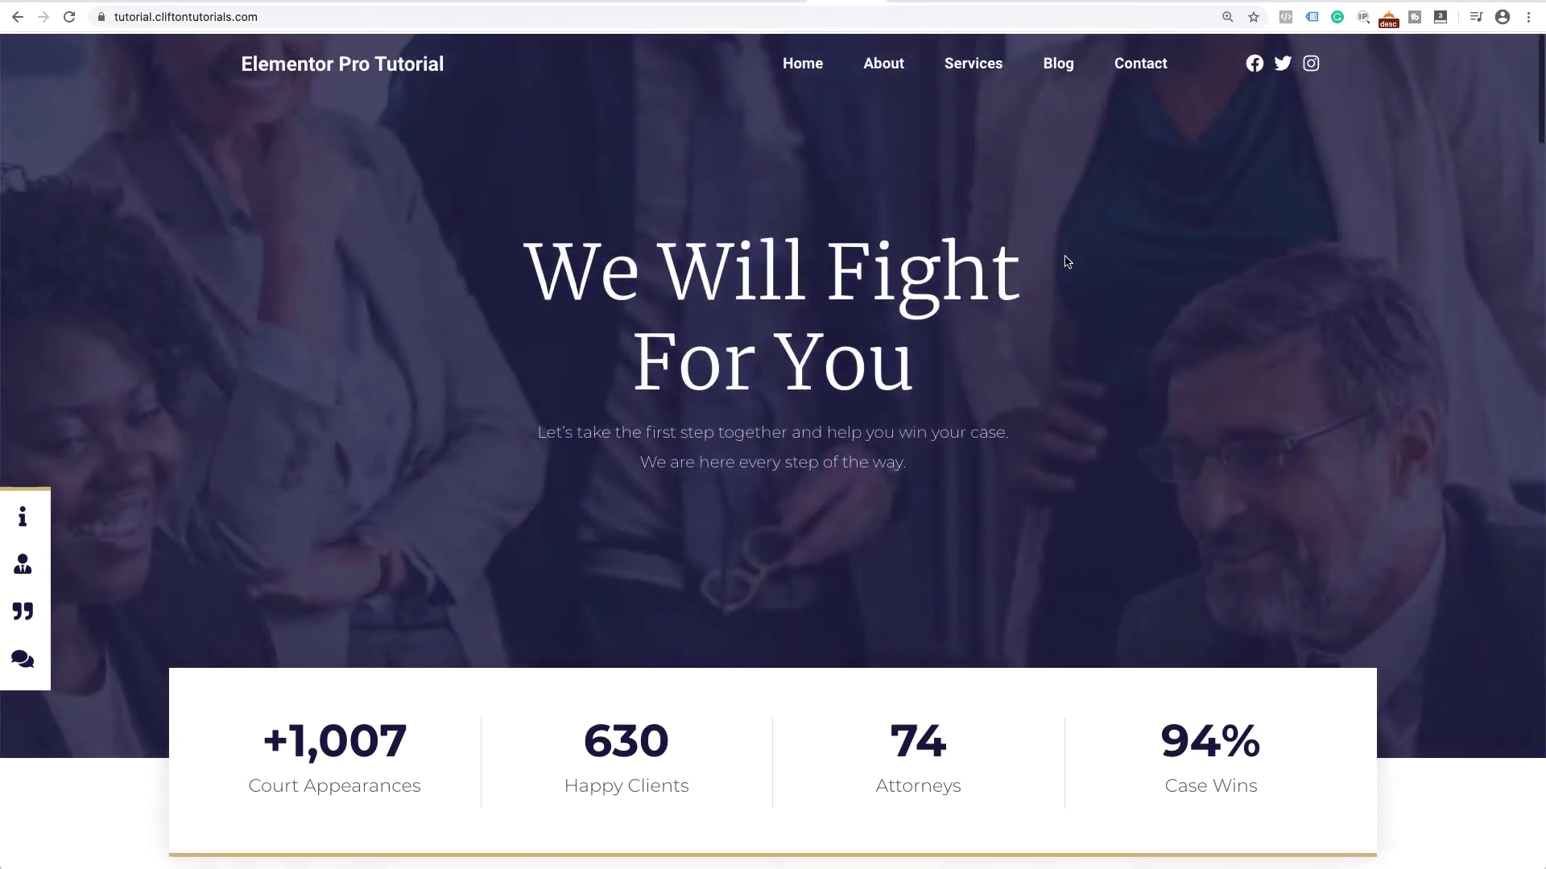
scroll(1067, 261, "down", 5)
scroll(1067, 261, "down", 5)
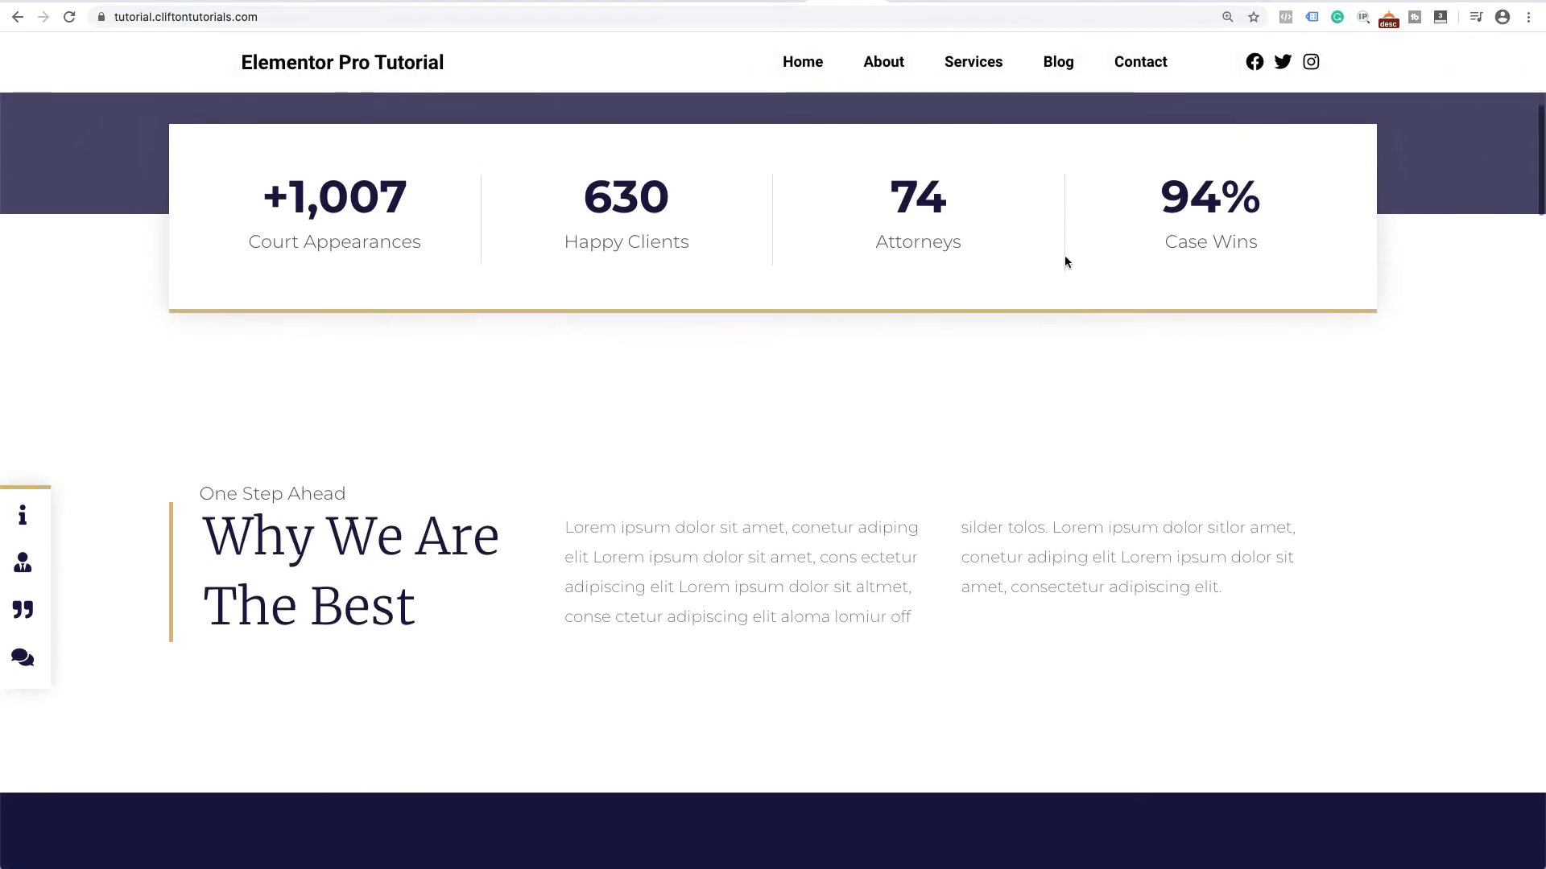
scroll(1067, 261, "up", 9)
scroll(1065, 256, "down", 5)
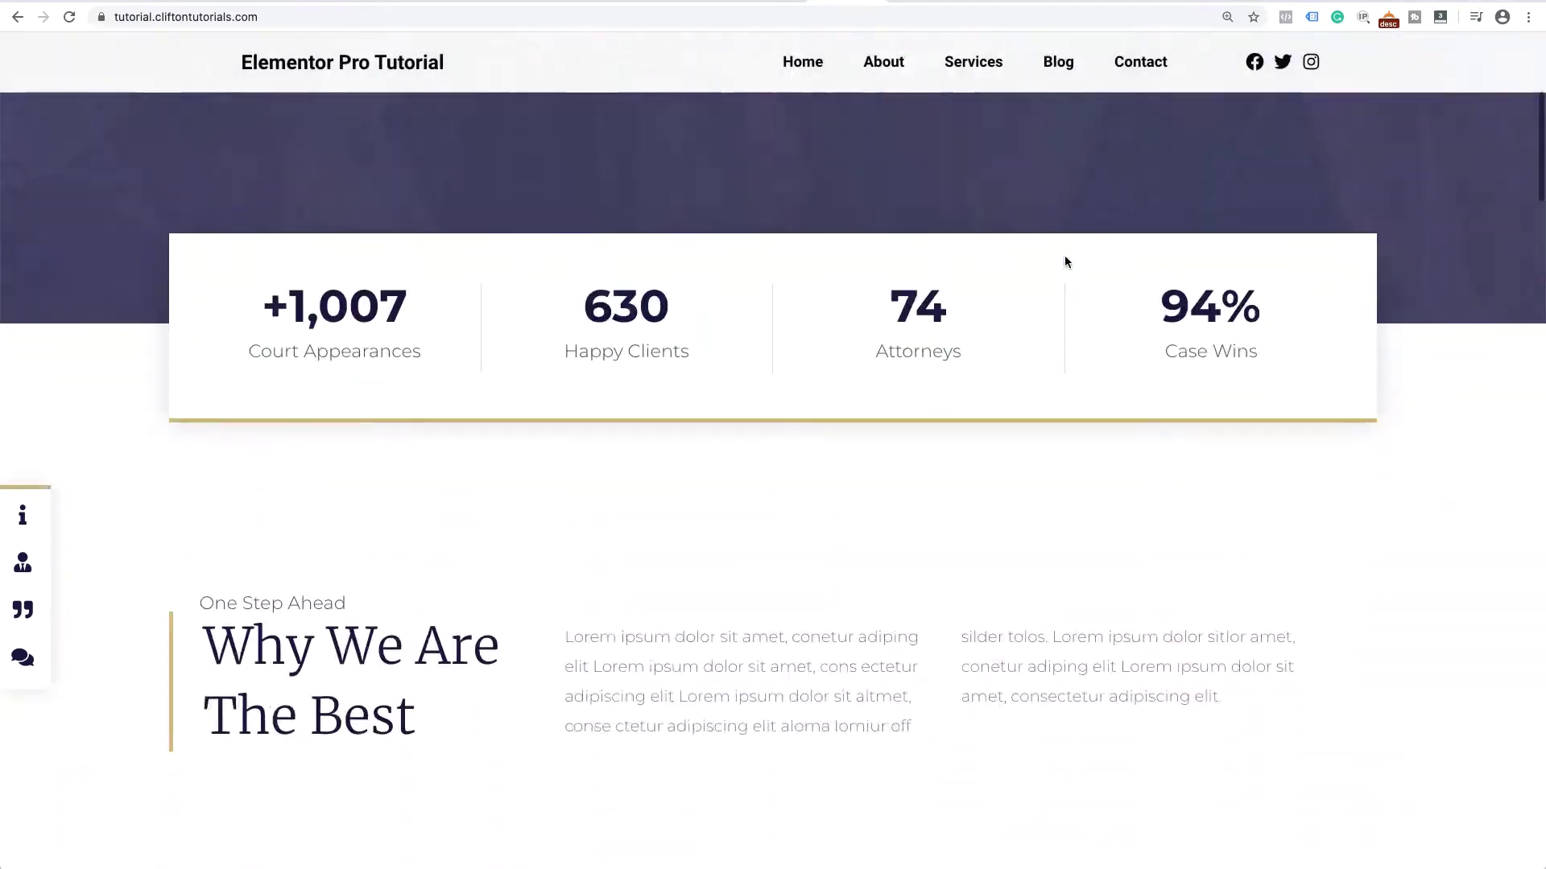
scroll(1065, 254, "up", 5)
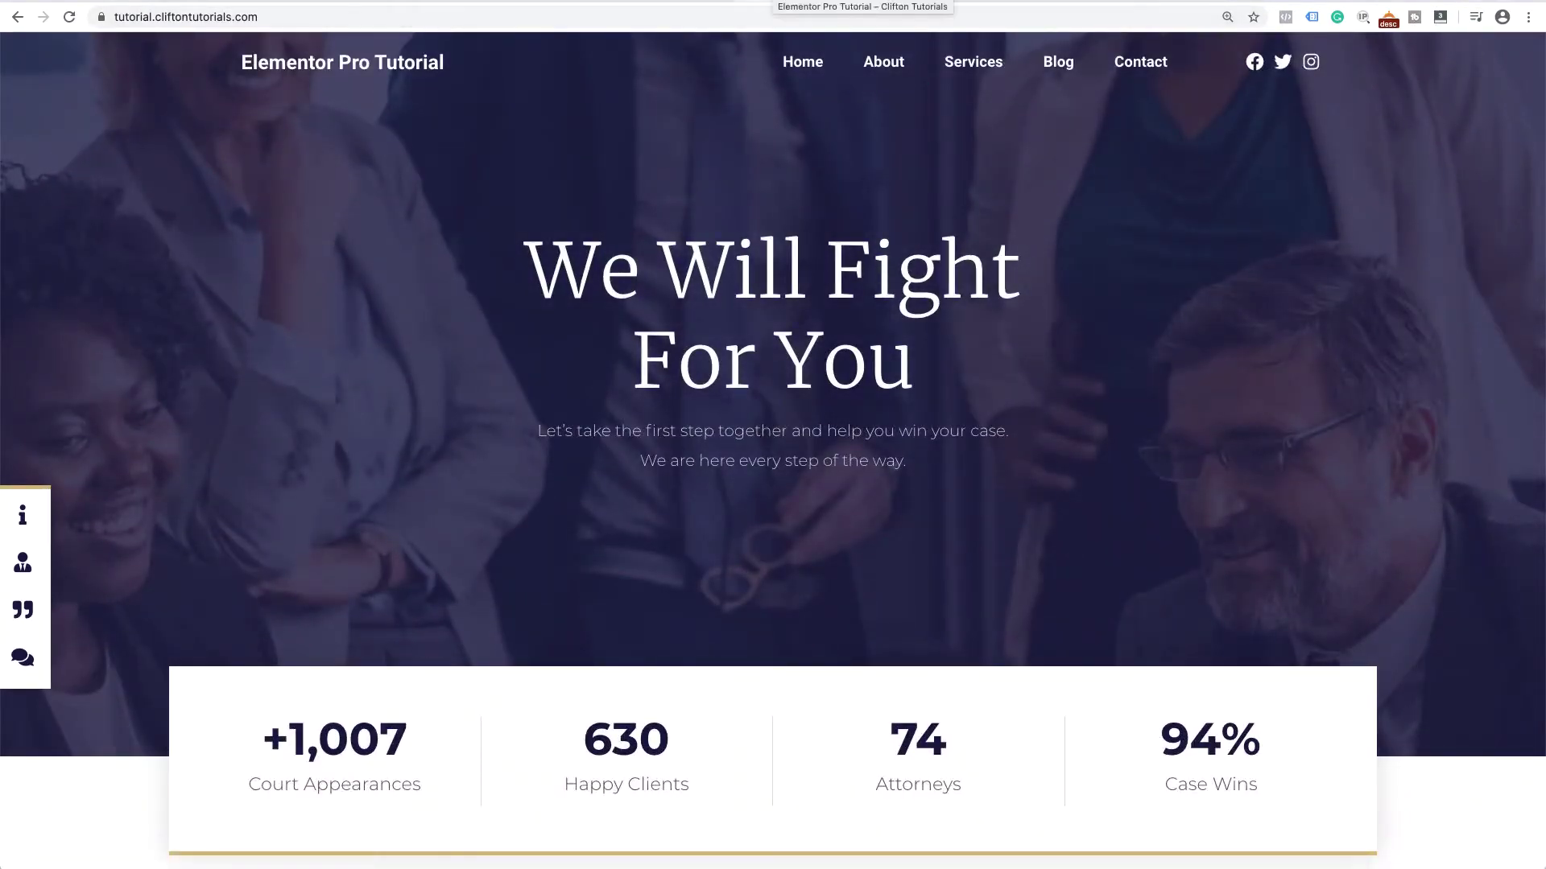
- Switch to the logged-in version of the site and examine how its default header behaves while scrolling
left_click(771, 1)
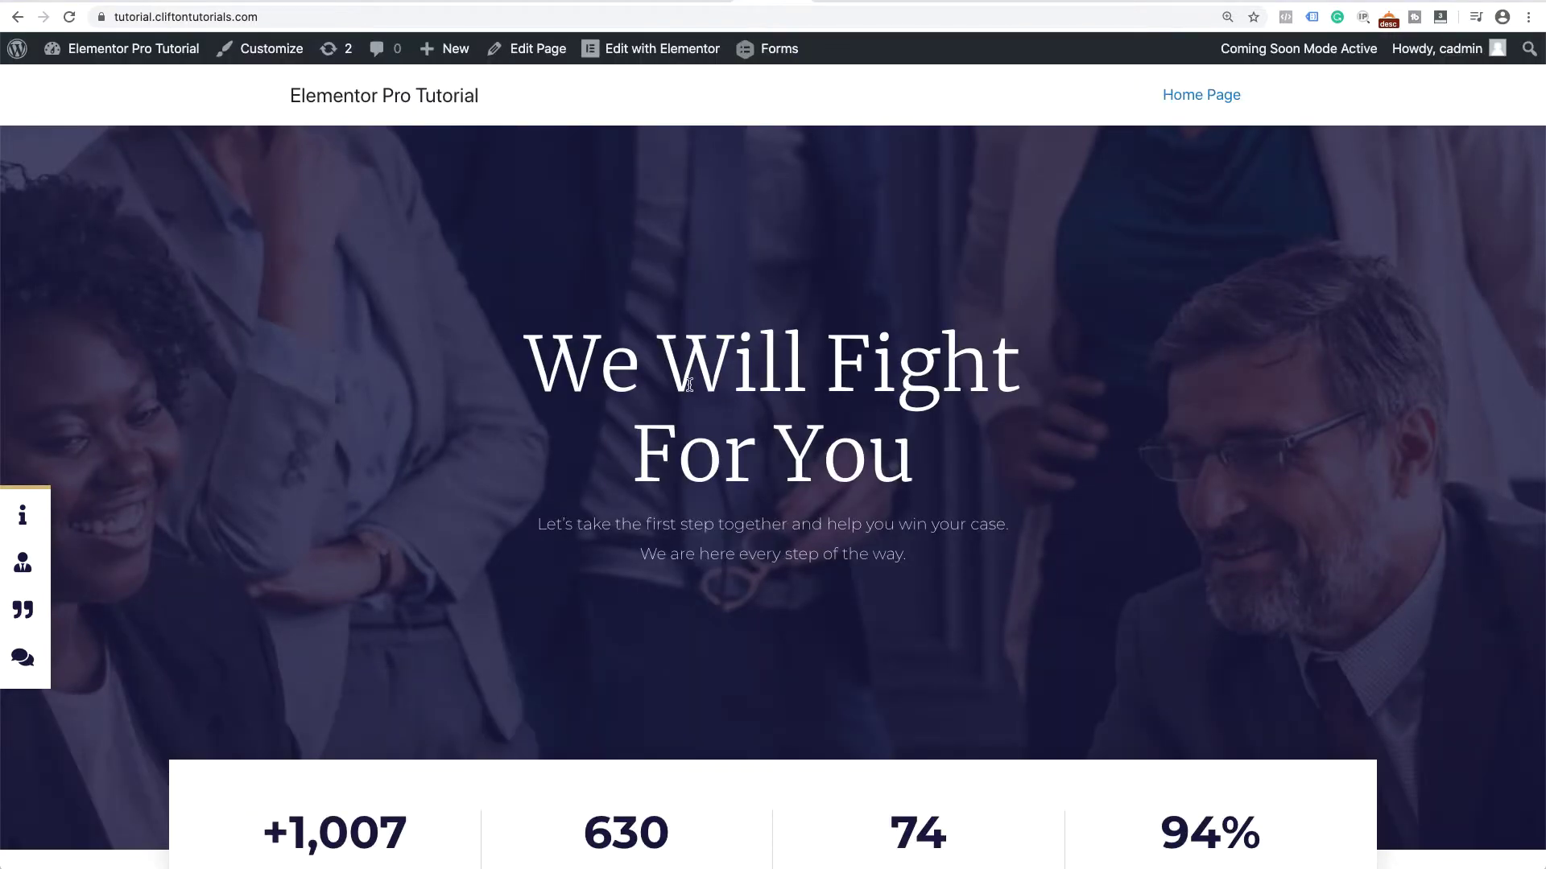
scroll(689, 385, "down", 2)
scroll(688, 385, "up", 2)
scroll(689, 385, "down", 1)
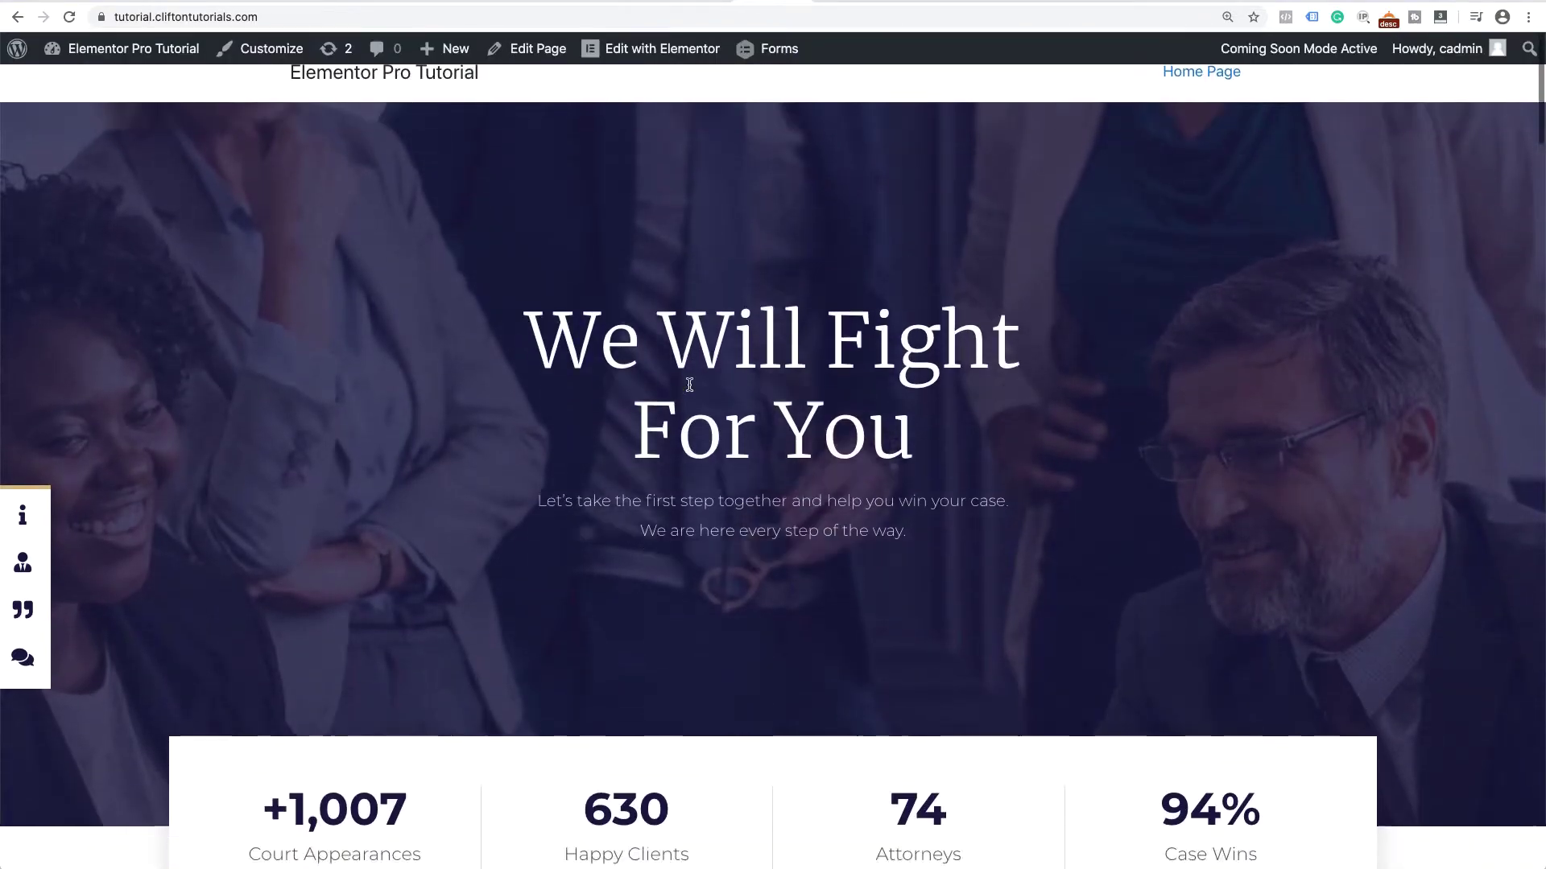
scroll(689, 385, "down", 5)
scroll(689, 384, "up", 6)
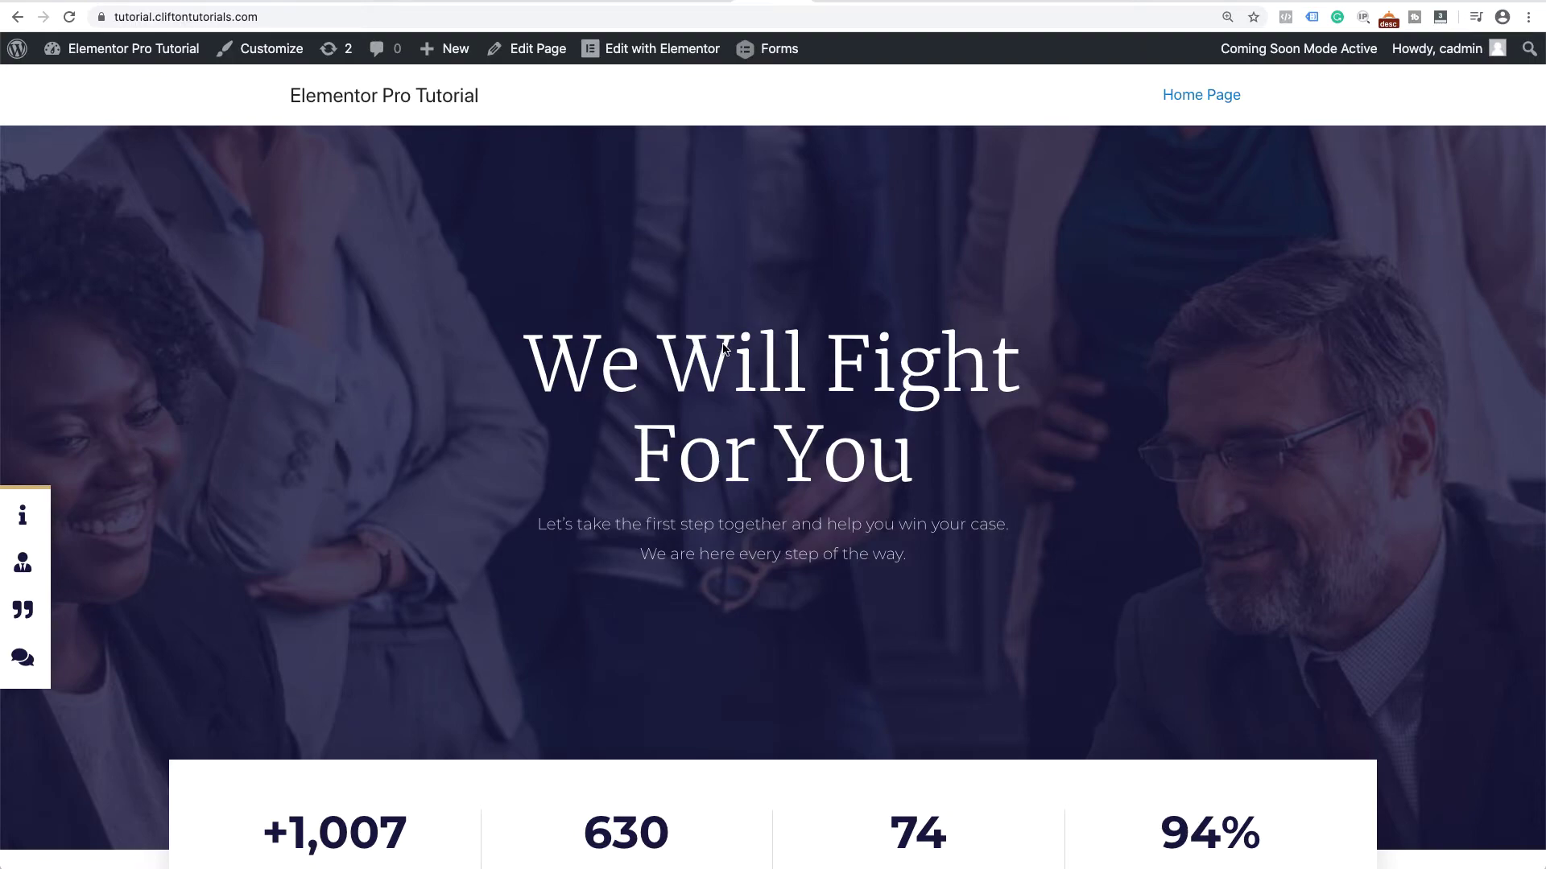
scroll(722, 348, "down", 10)
scroll(722, 348, "up", 4)
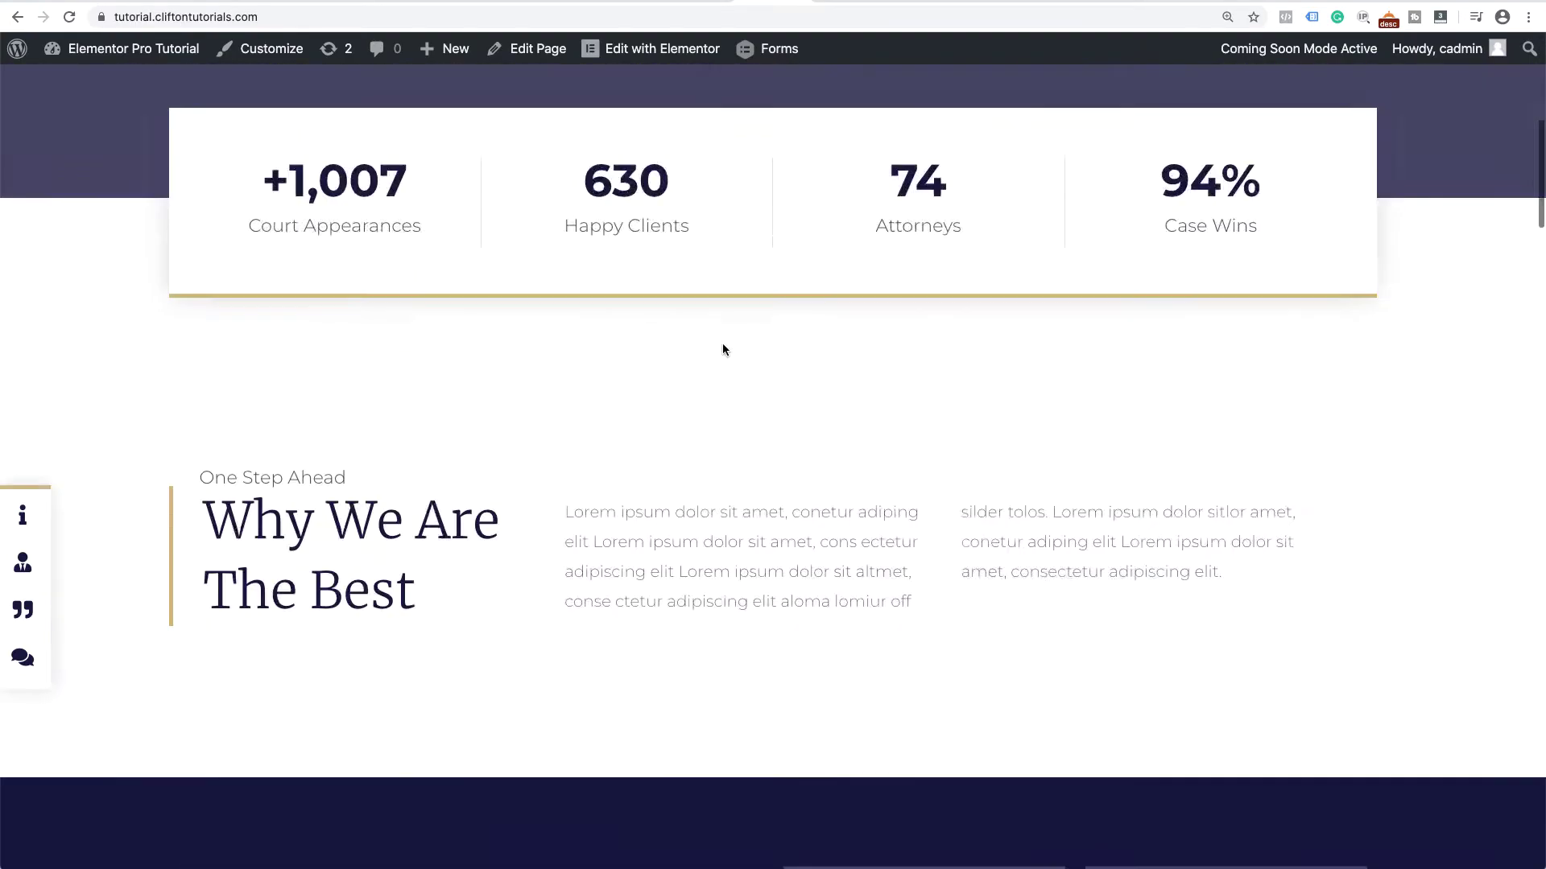
scroll(722, 343, "up", 8)
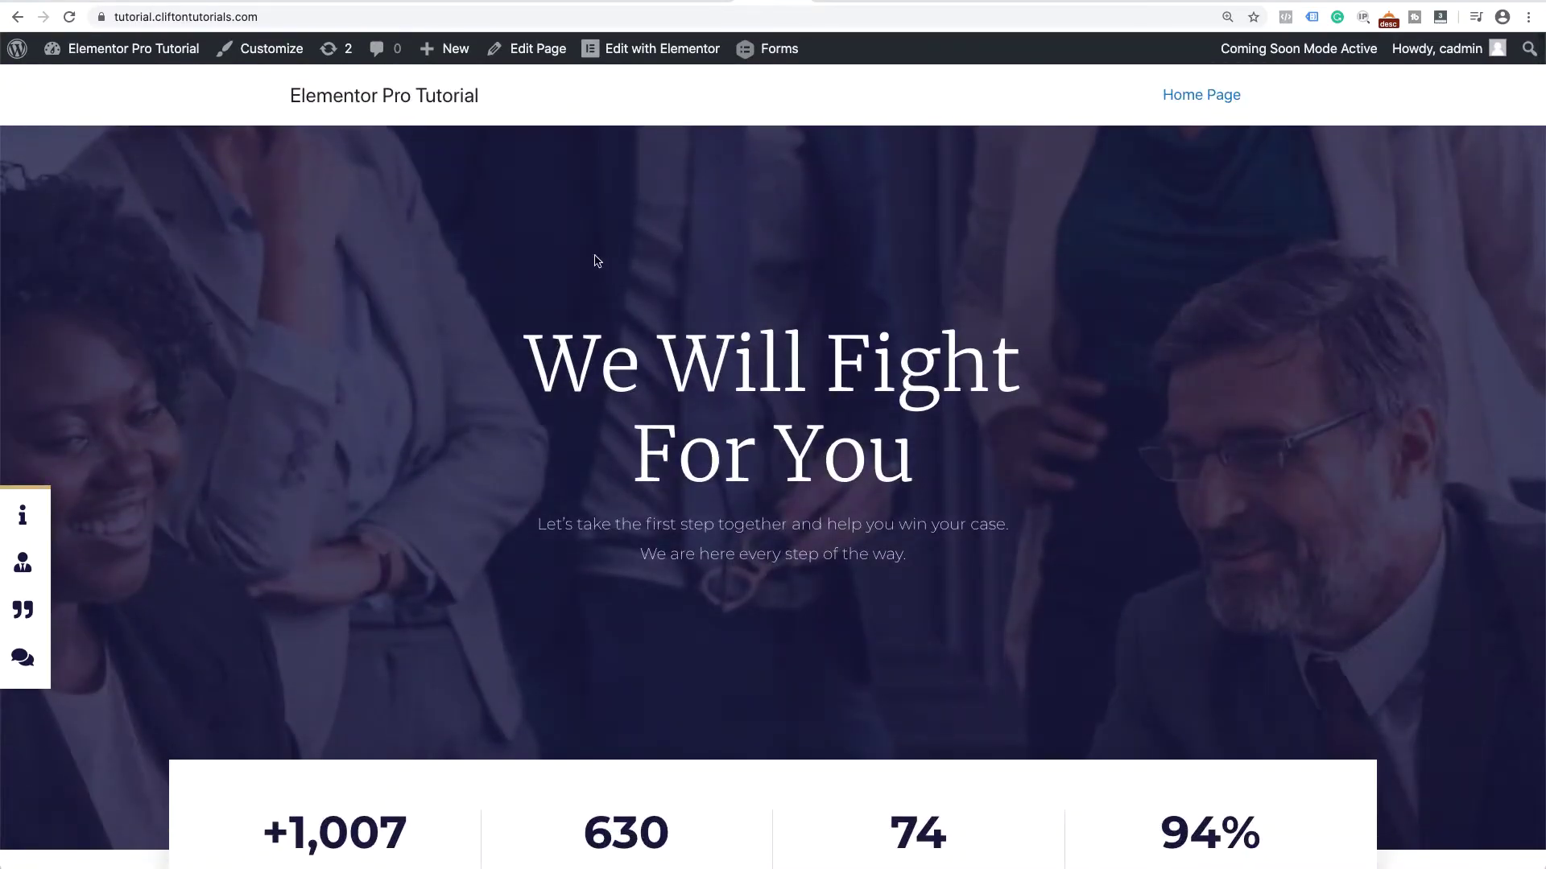
- Open the home page for editing in Elementor and bring up the template library from a new section above the hero
left_click(656, 50)
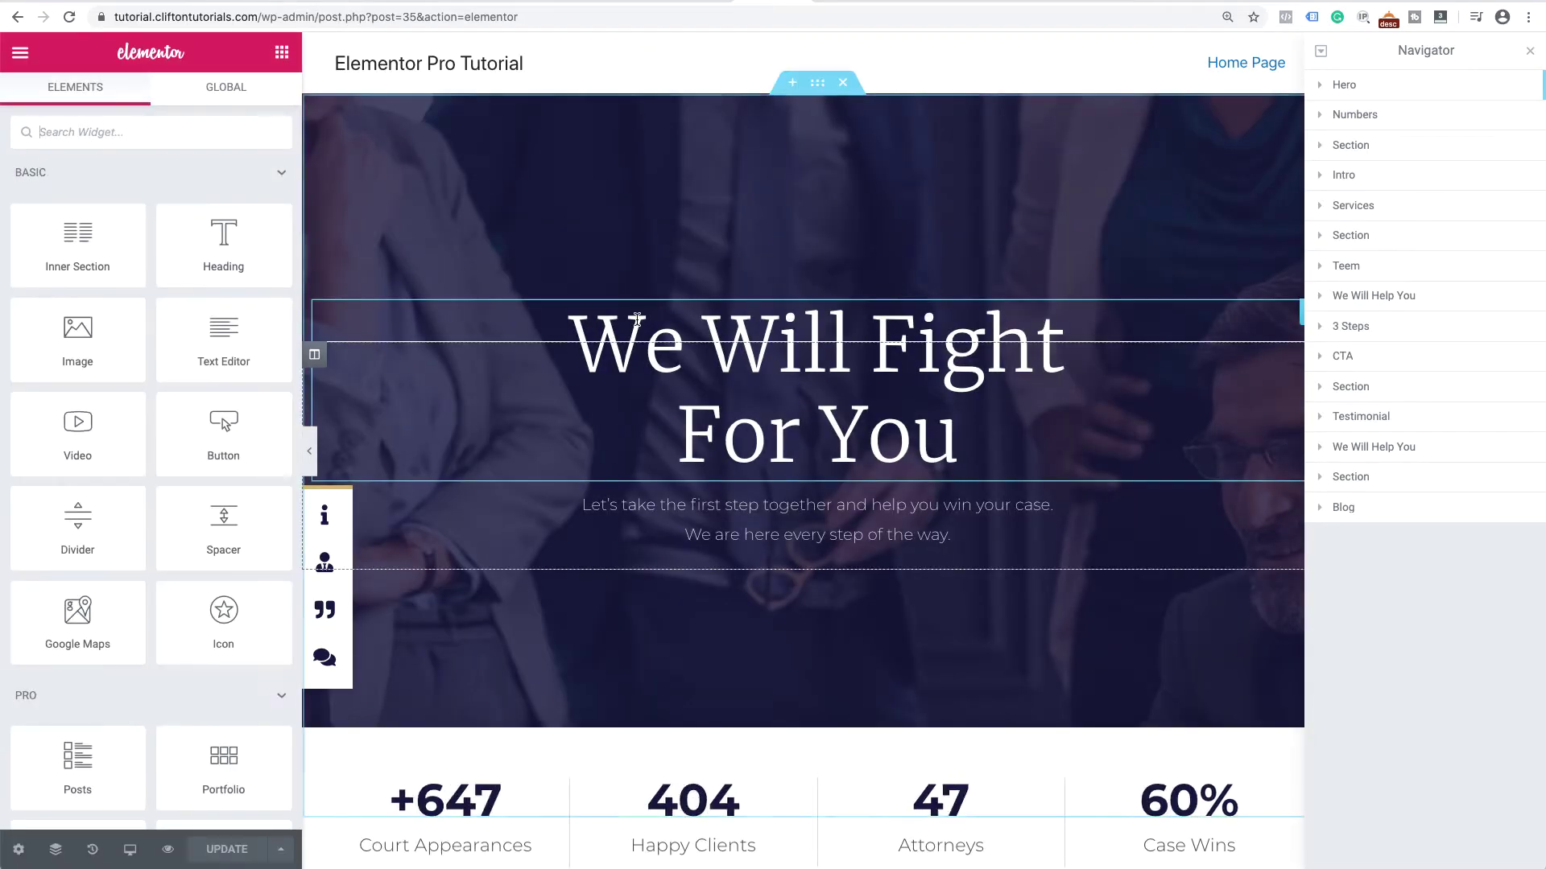
left_click(793, 83)
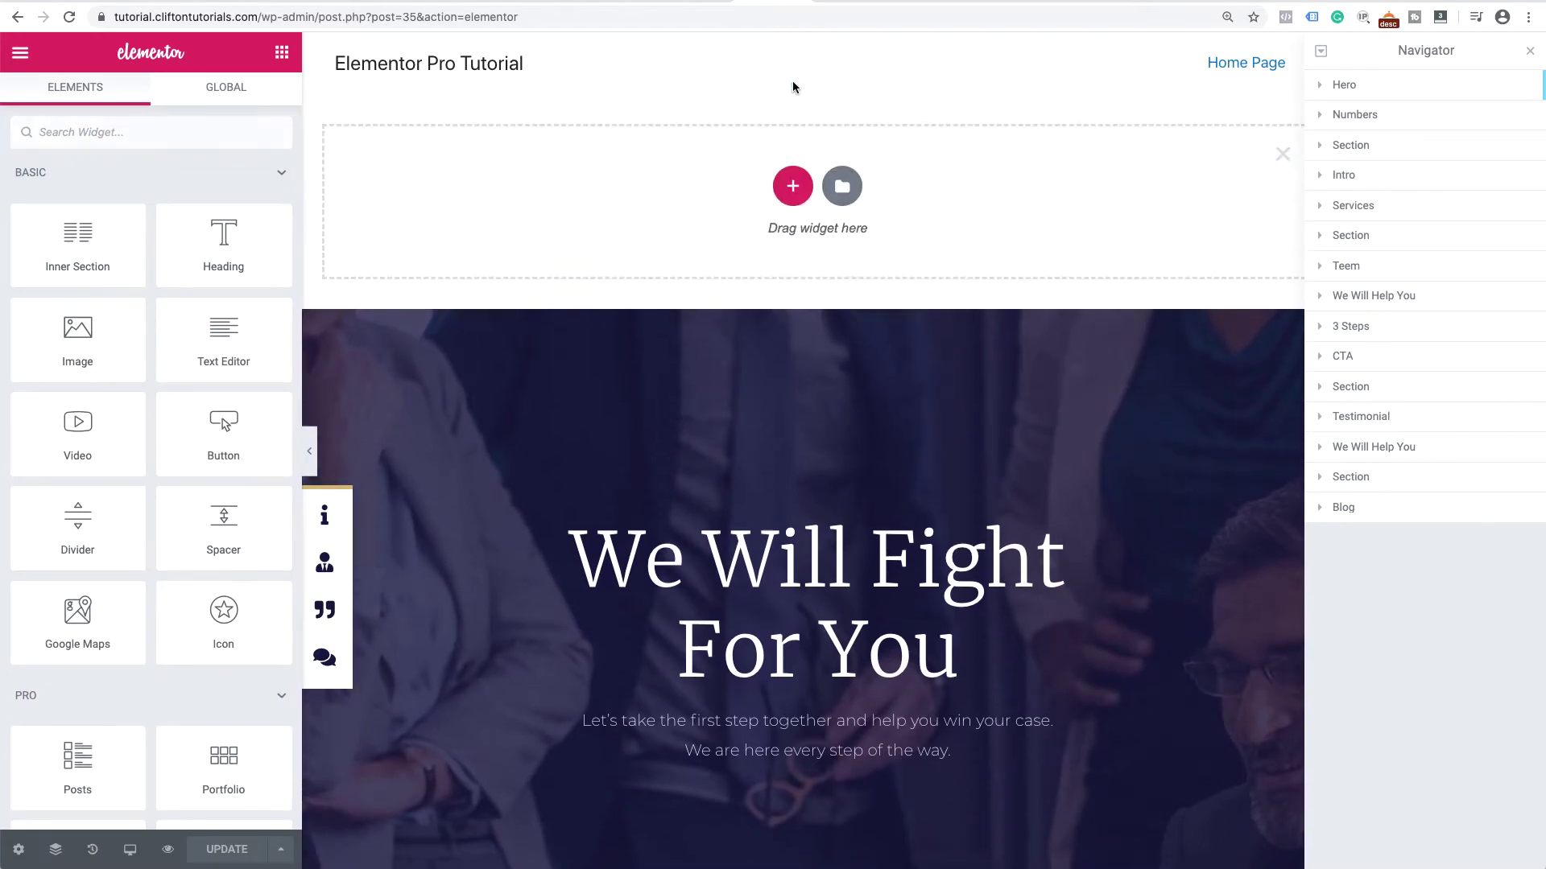
left_click(842, 188)
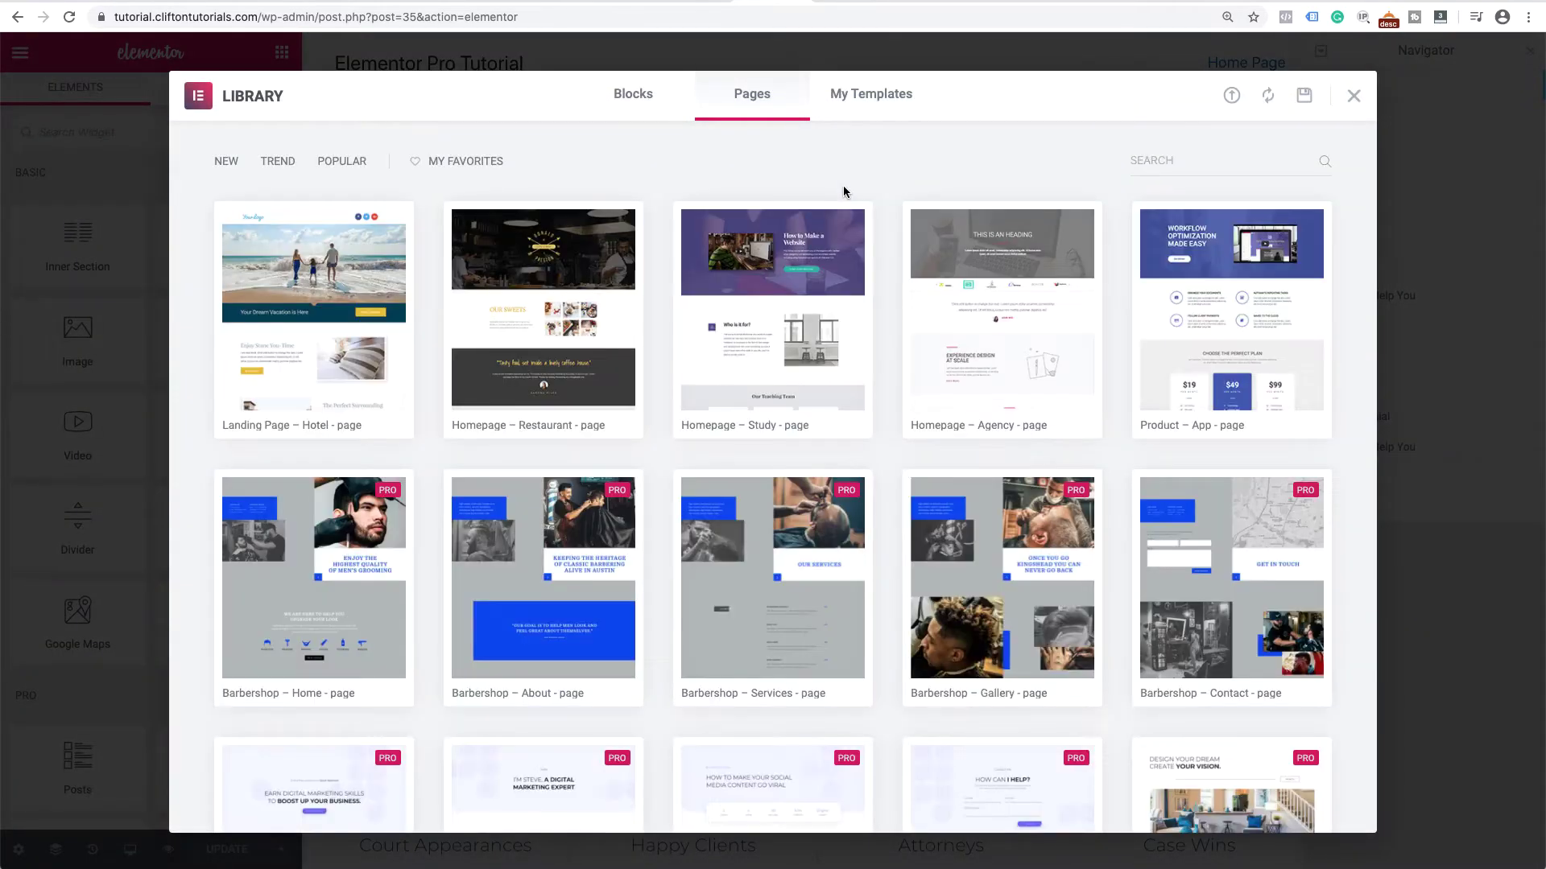
- Browse the library's page templates down to Law Firm – Home Page, and close the library without inserting a template
scroll(819, 351, "down", 2)
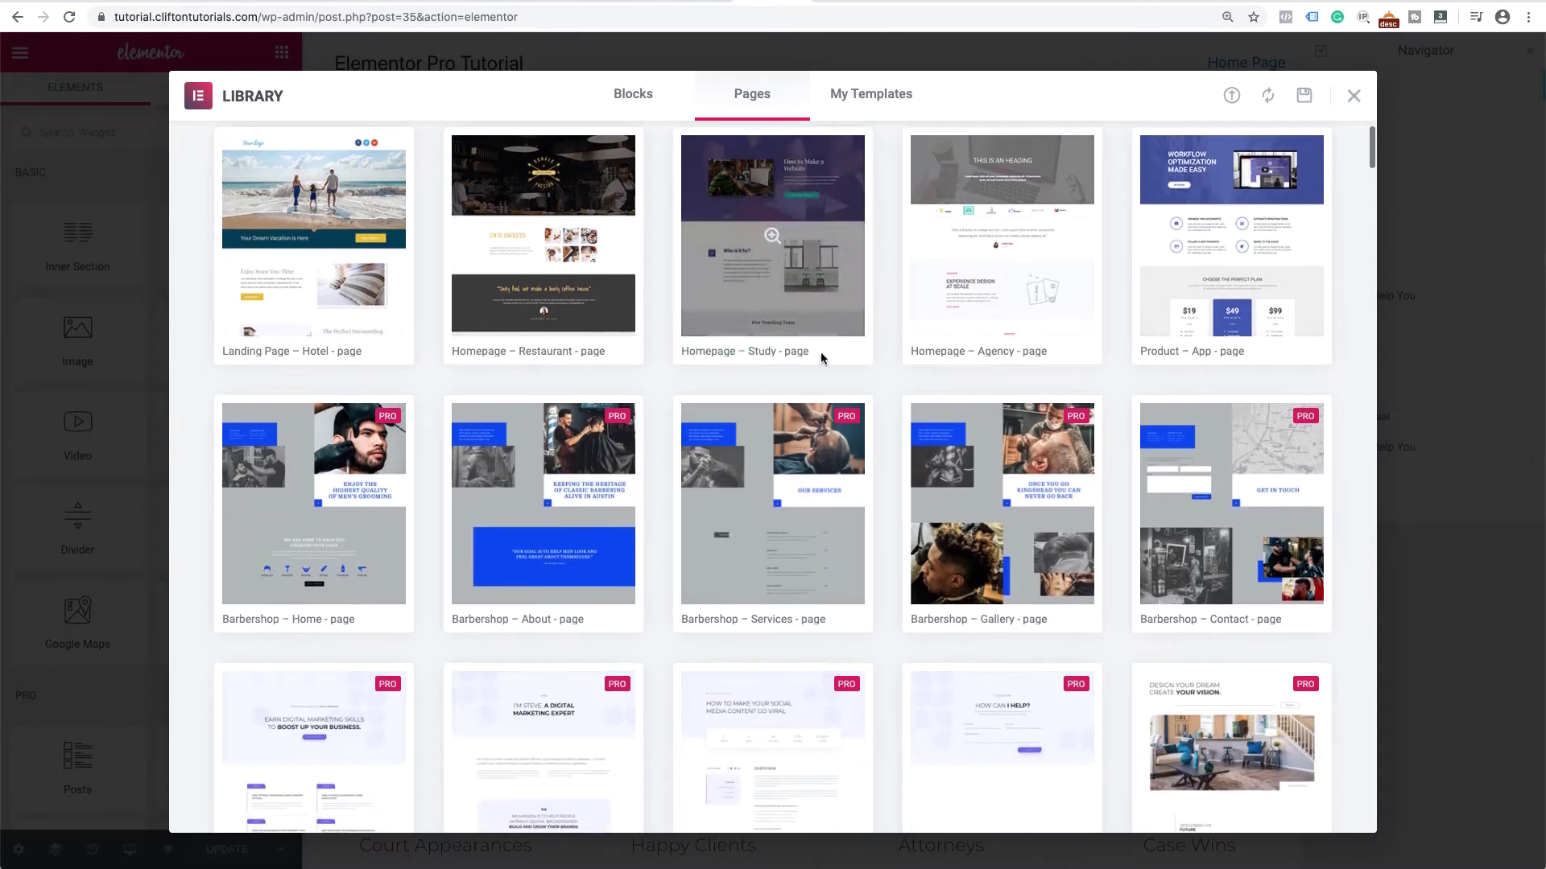
scroll(887, 512, "down", 2)
scroll(887, 512, "up", 4)
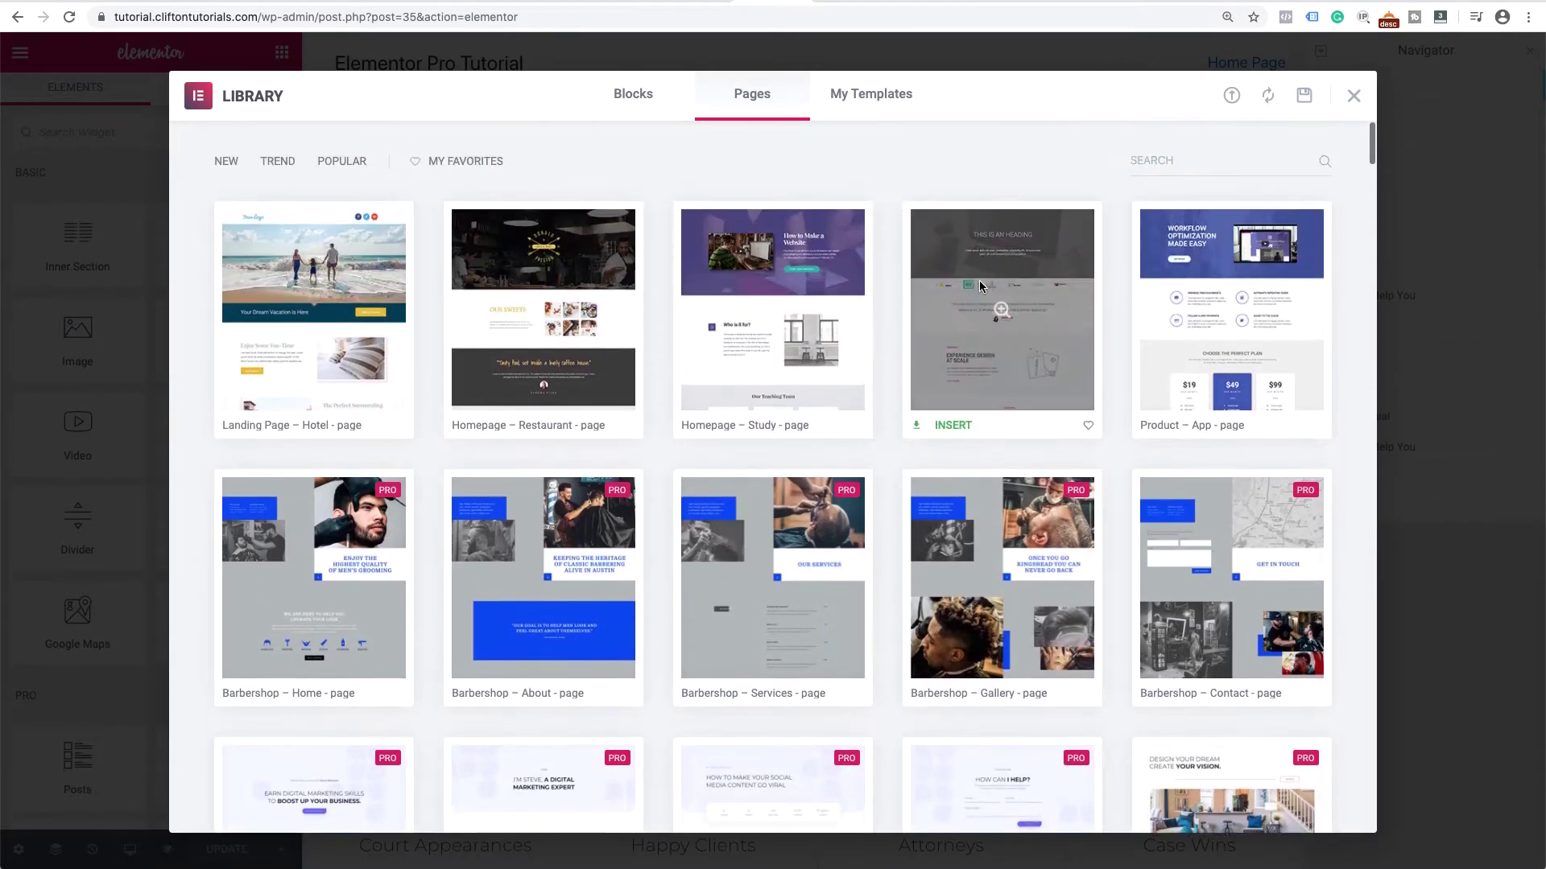
scroll(938, 444, "down", 9)
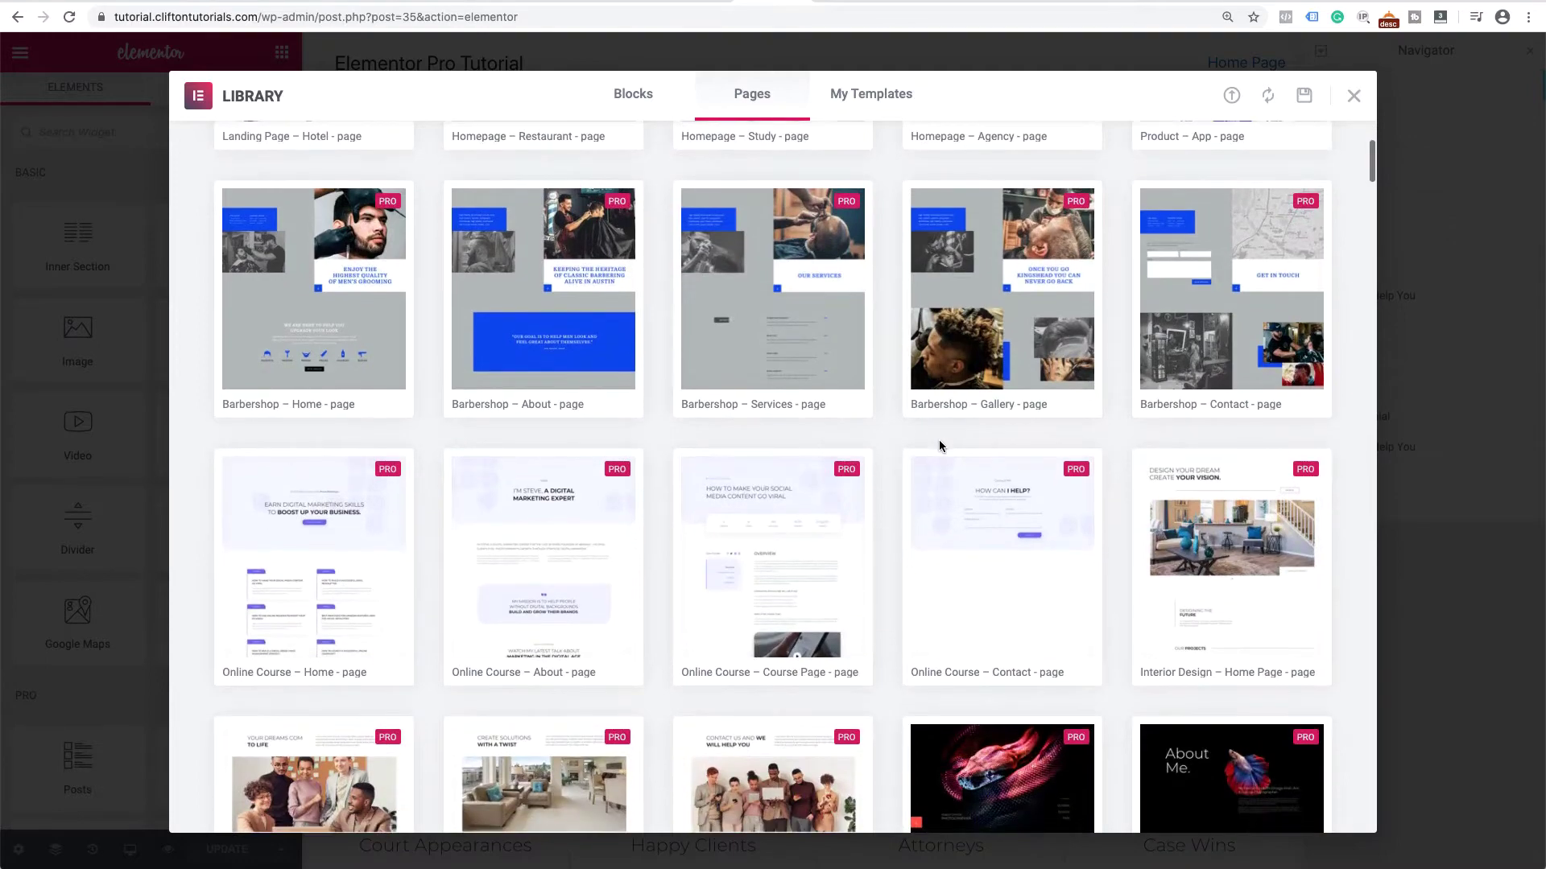
scroll(939, 444, "down", 12)
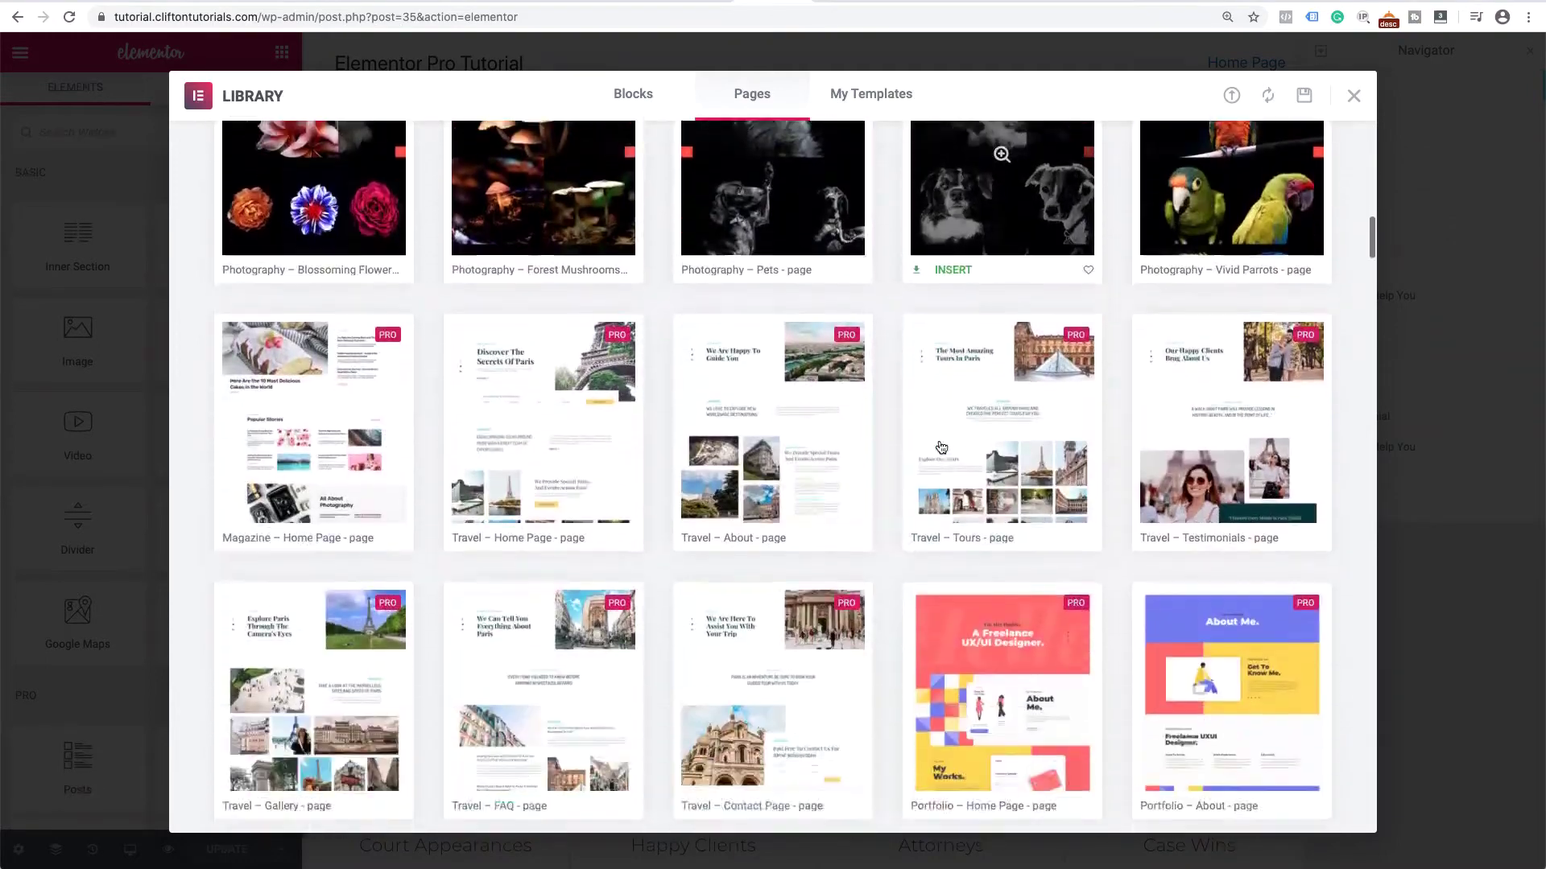
scroll(940, 448, "down", 11)
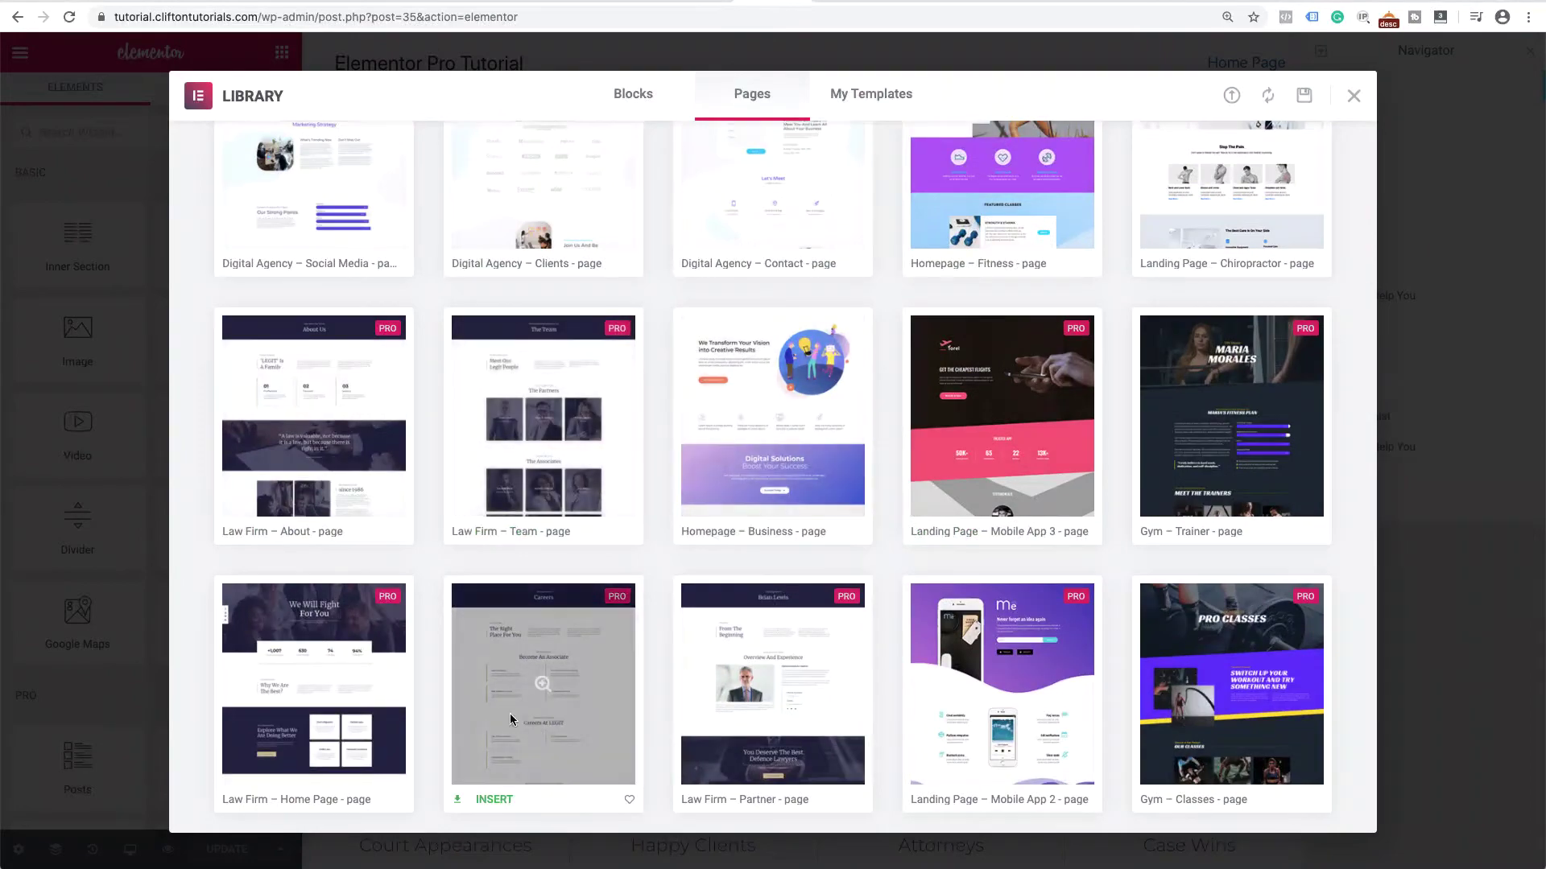
scroll(348, 696, "down", 2)
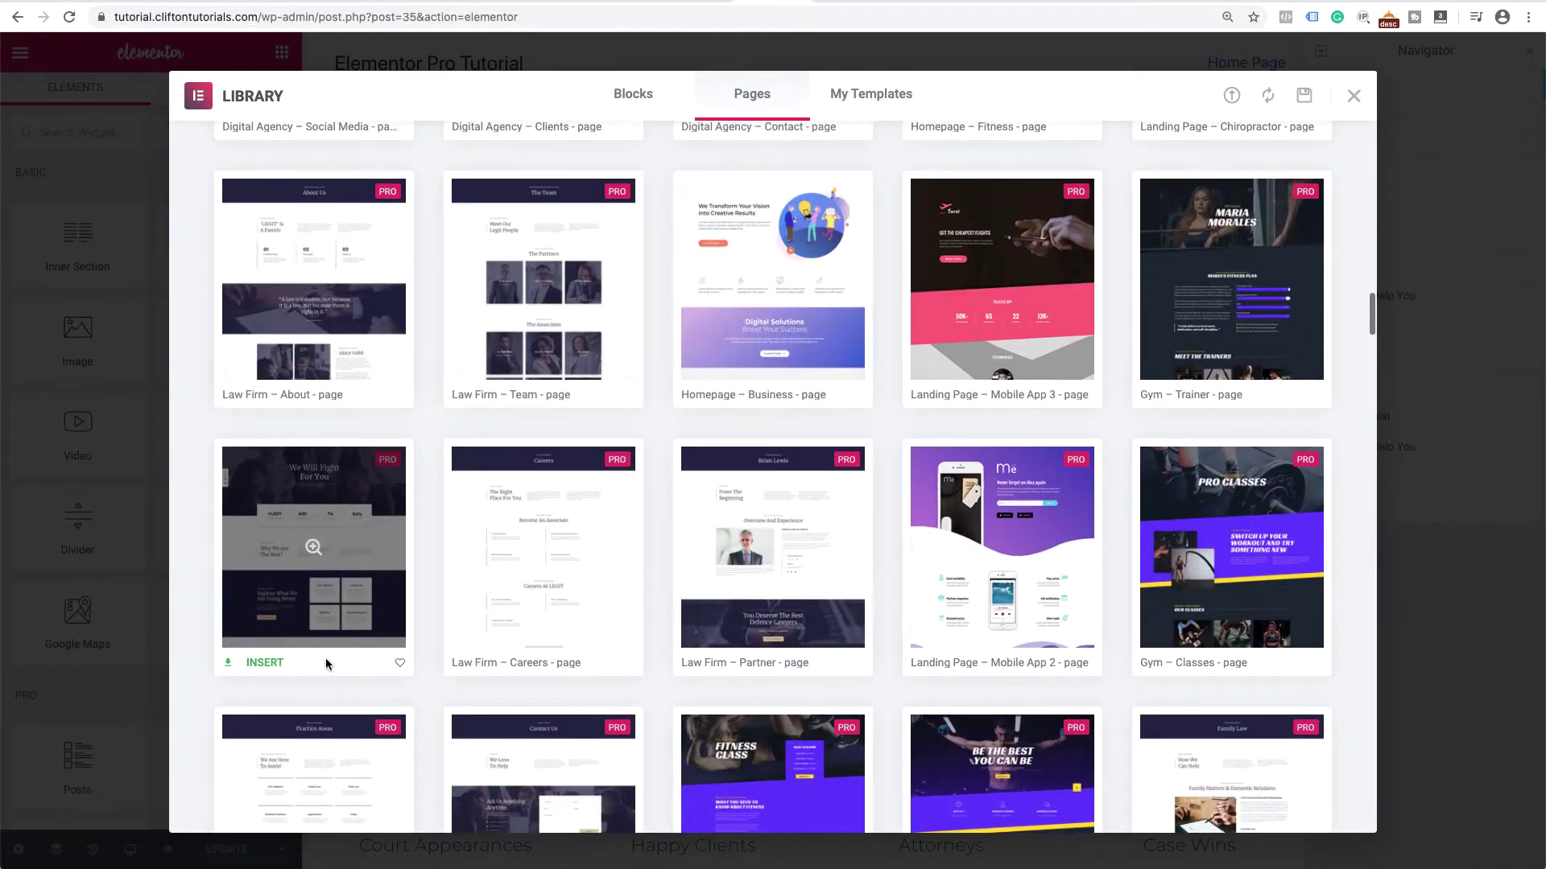
left_click(1353, 96)
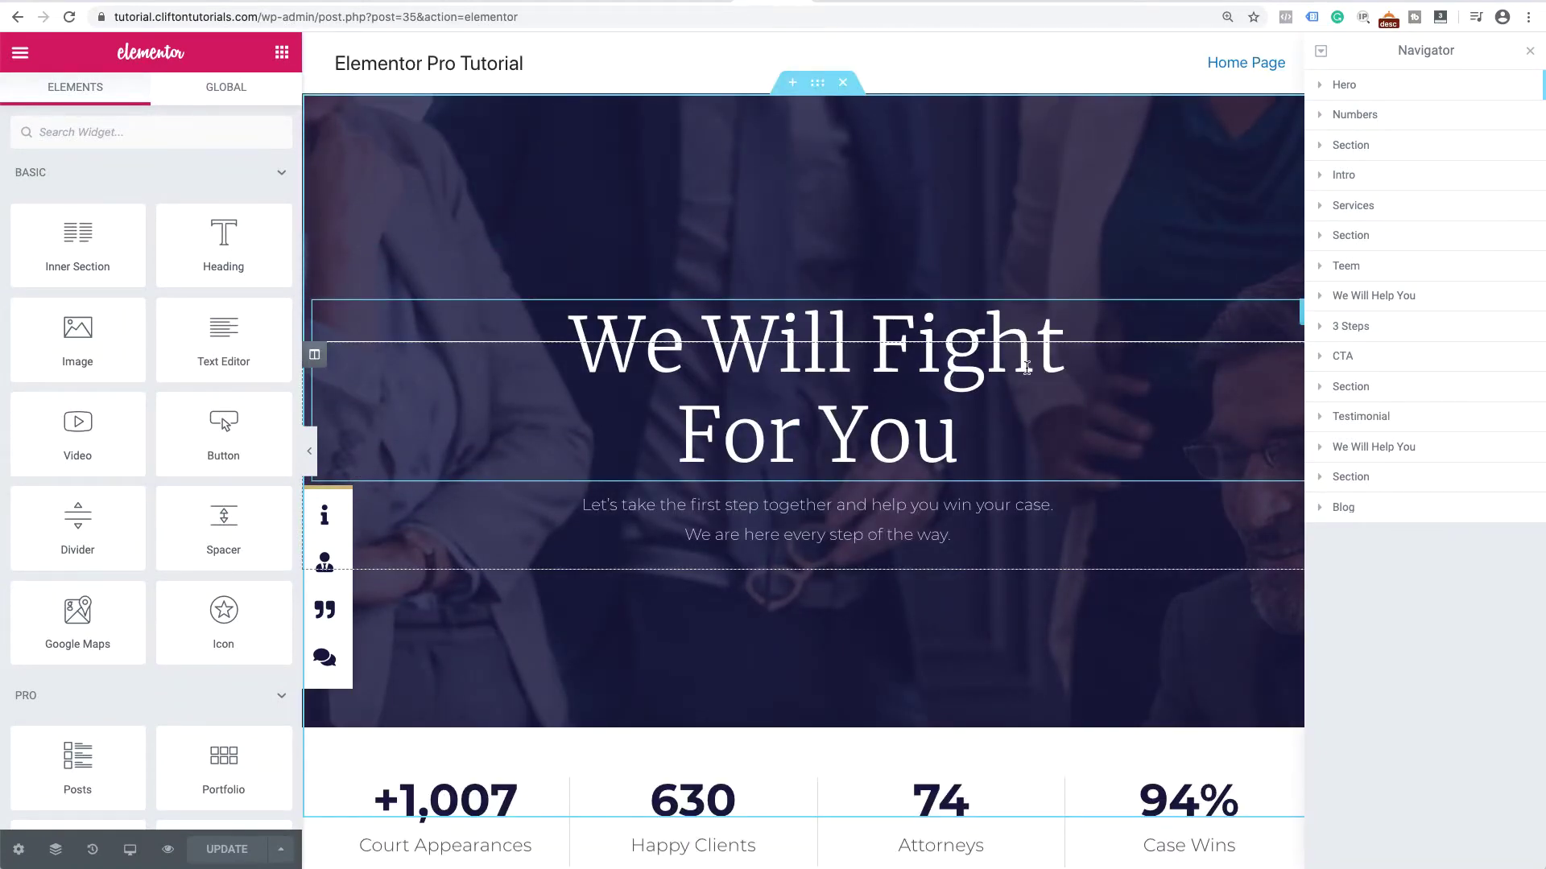
scroll(1027, 368, "down", 8)
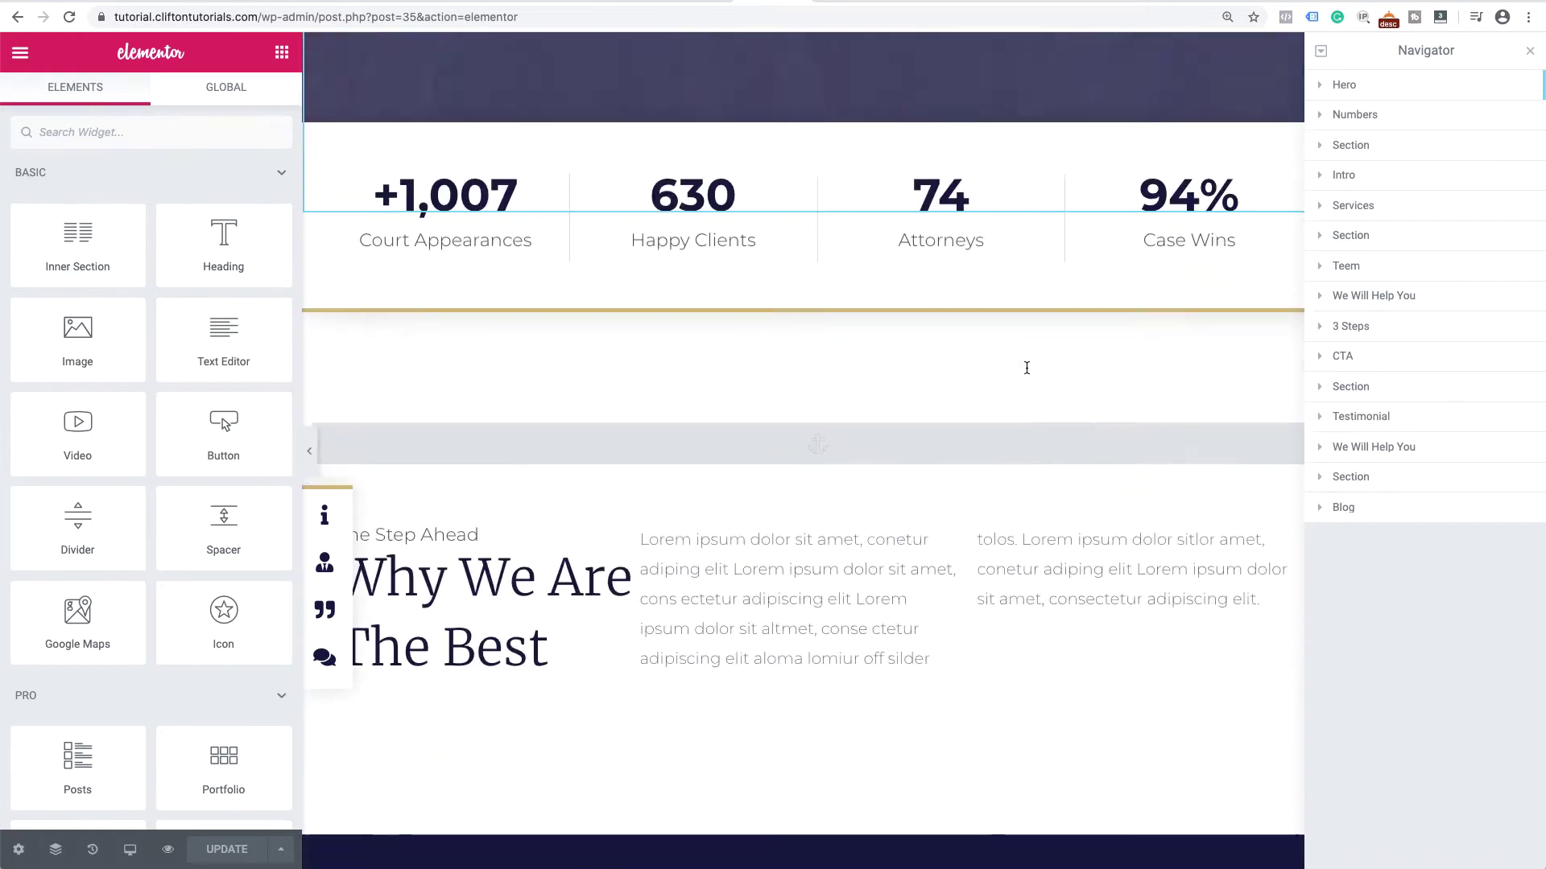
- Exit the home page editor to the WordPress dashboard and show the Theme Builder's header templates
scroll(1027, 367, "up", 8)
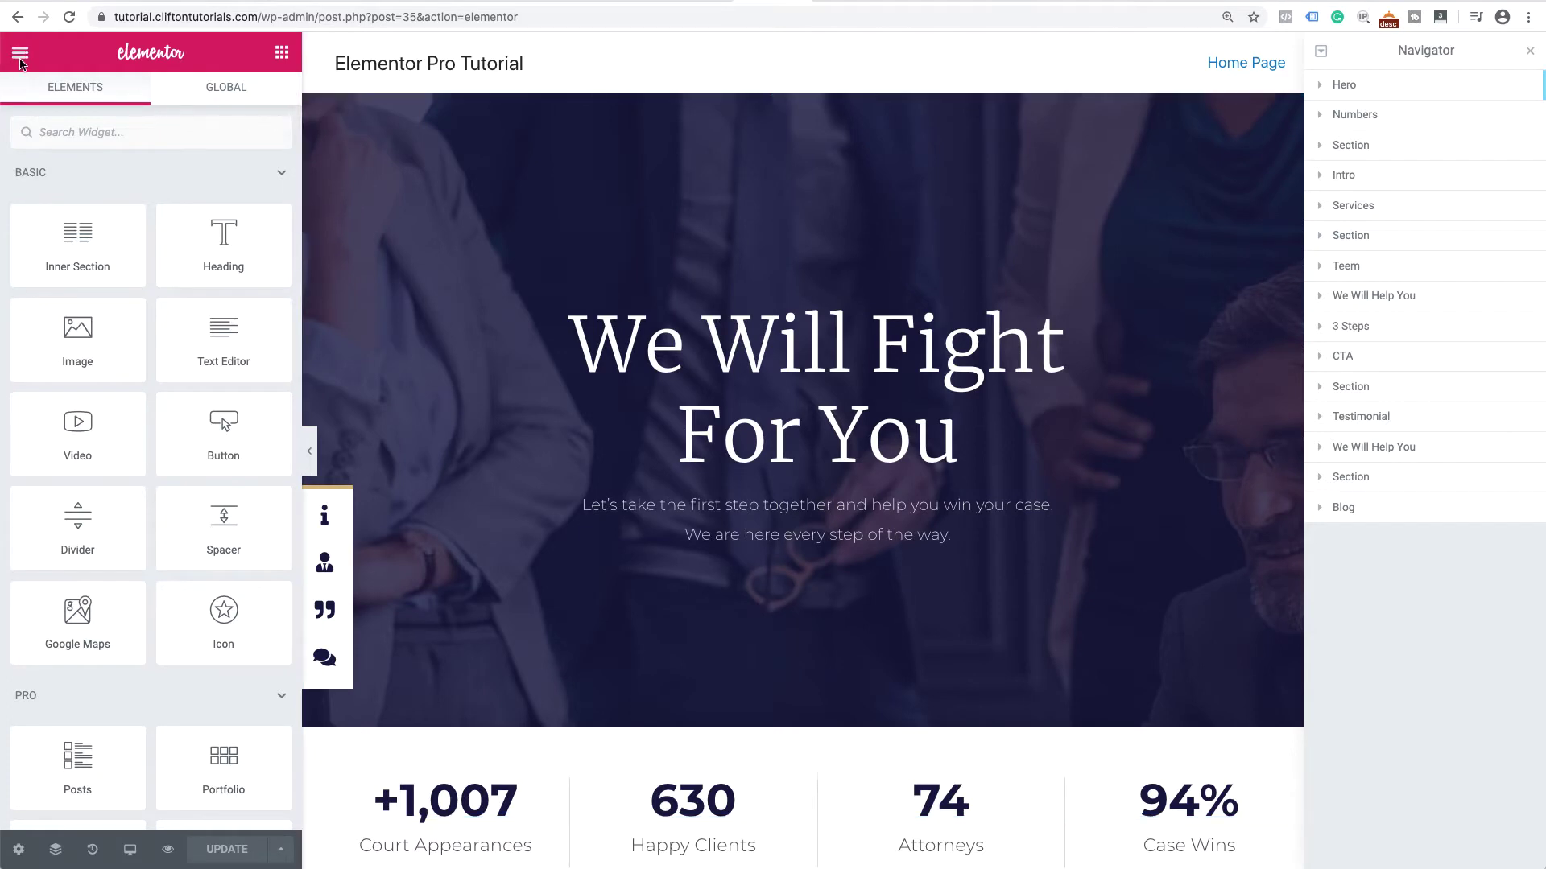
left_click(20, 54)
left_click(70, 615)
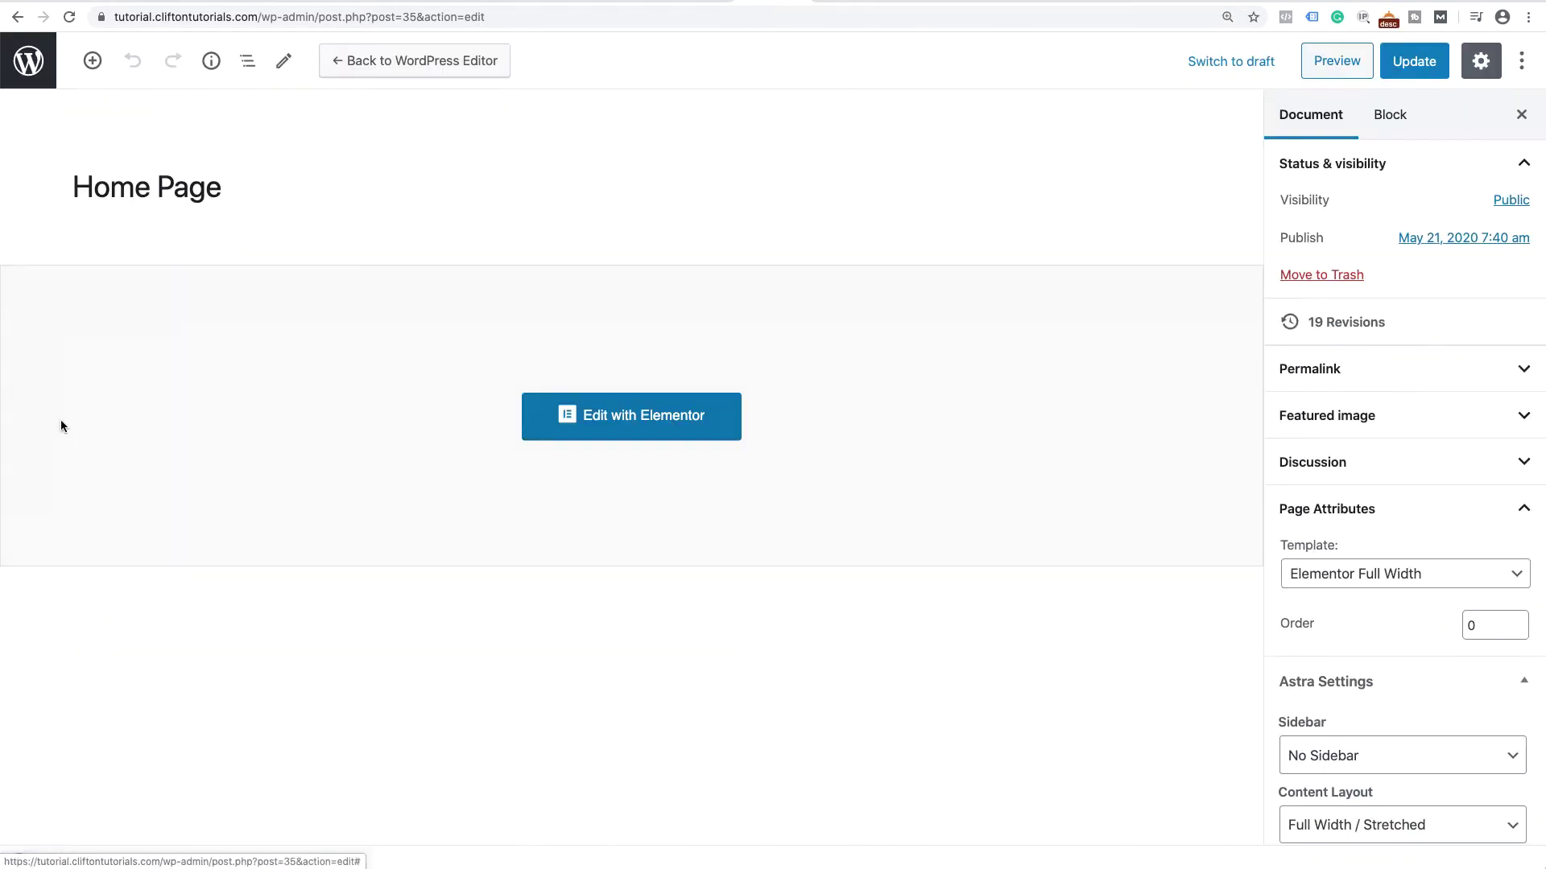
left_click(44, 68)
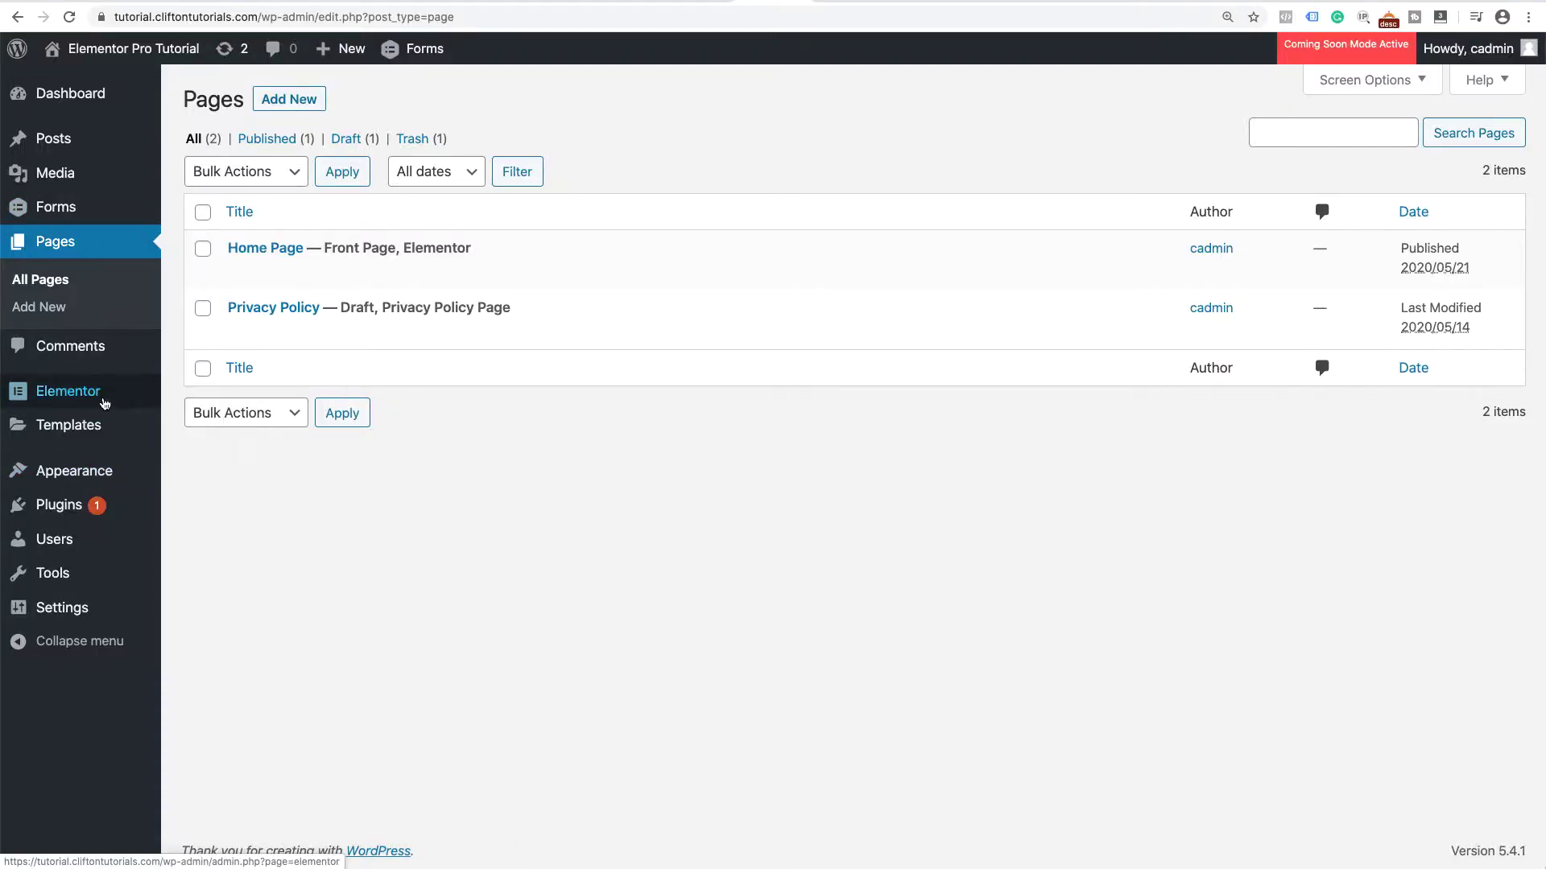
mouse_move(85, 408)
mouse_move(61, 433)
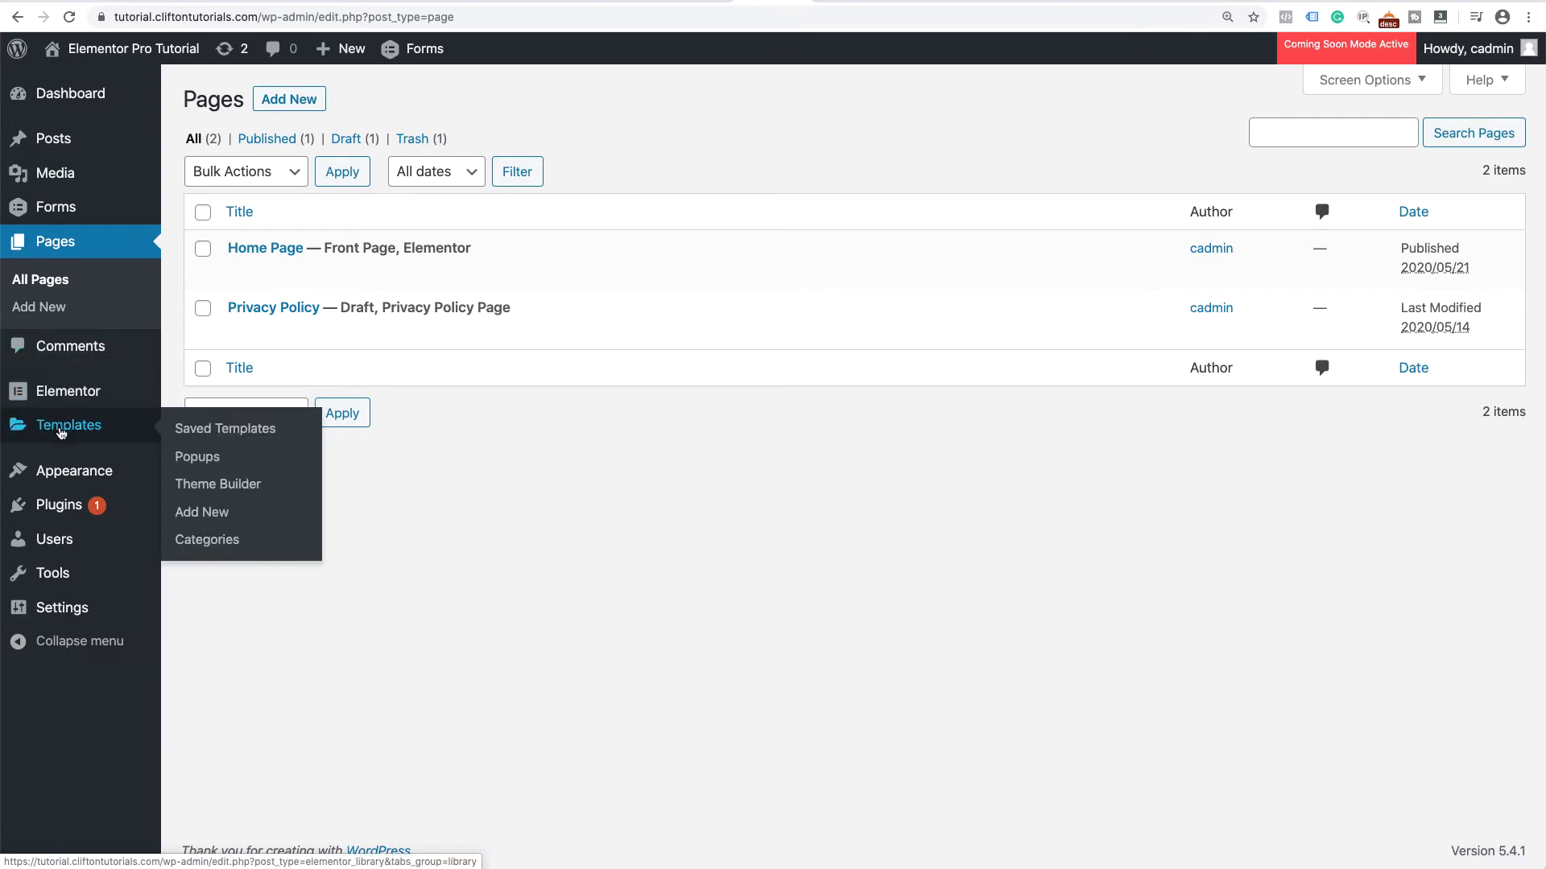
left_click(216, 487)
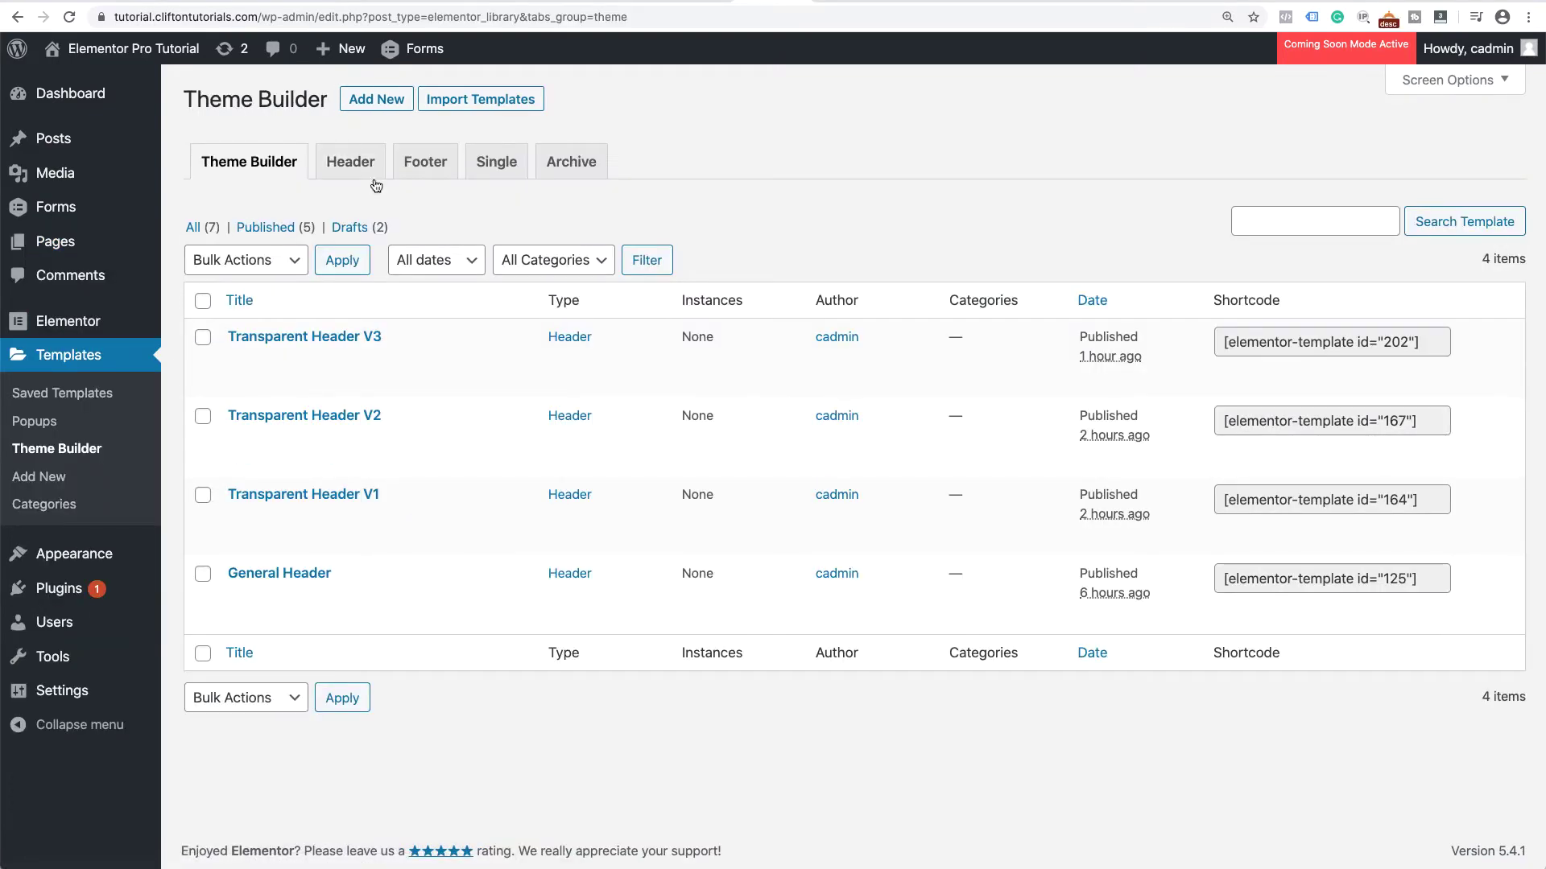
left_click(372, 164)
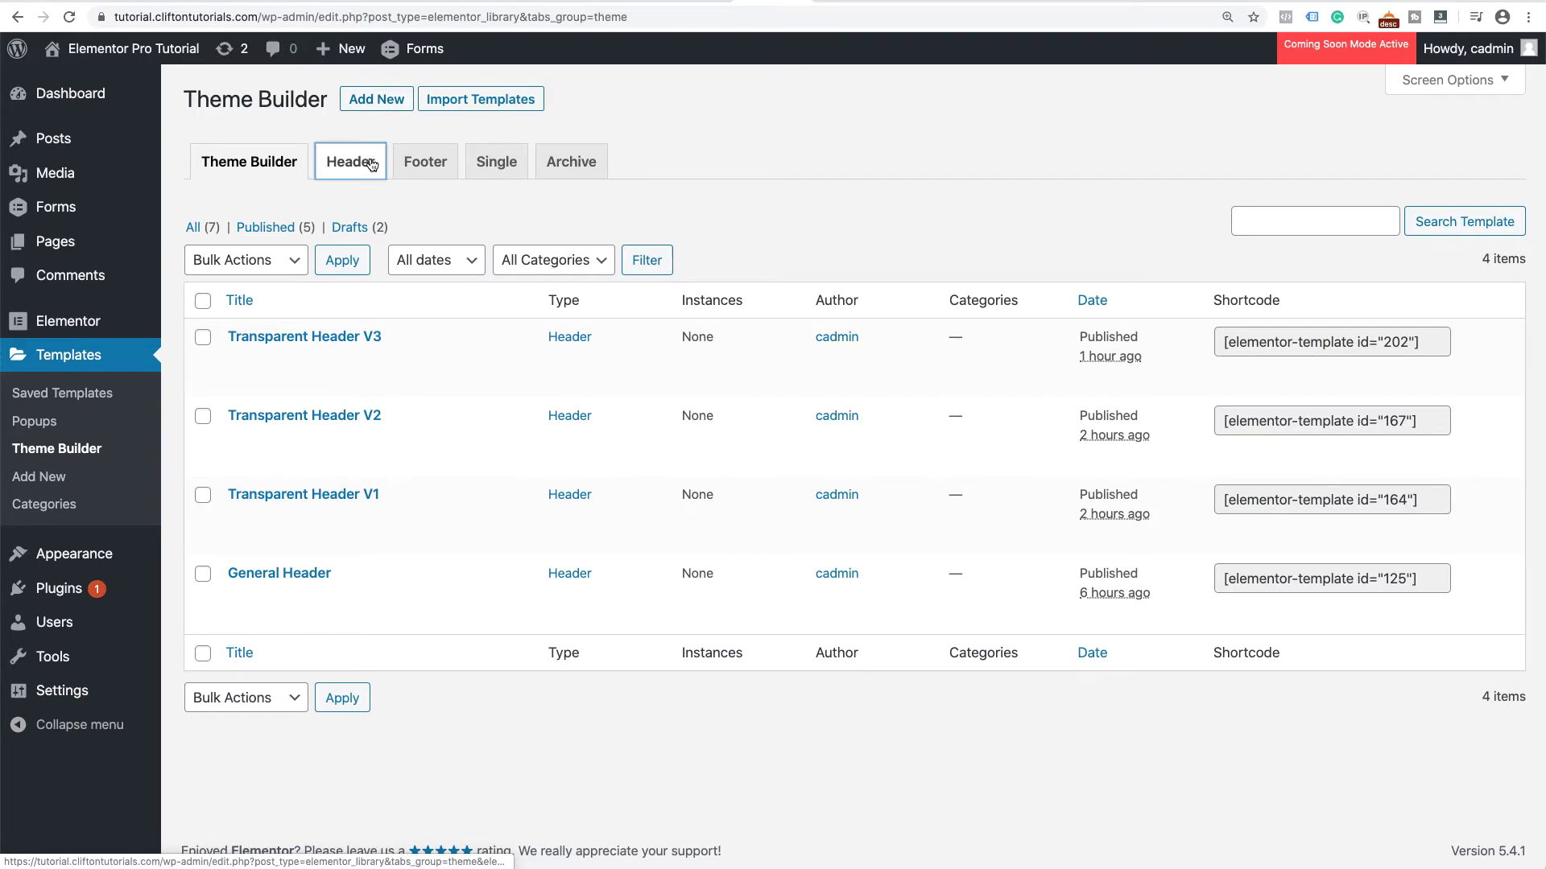
- Create a new Header template named "Transparent Header V5"
left_click(380, 102)
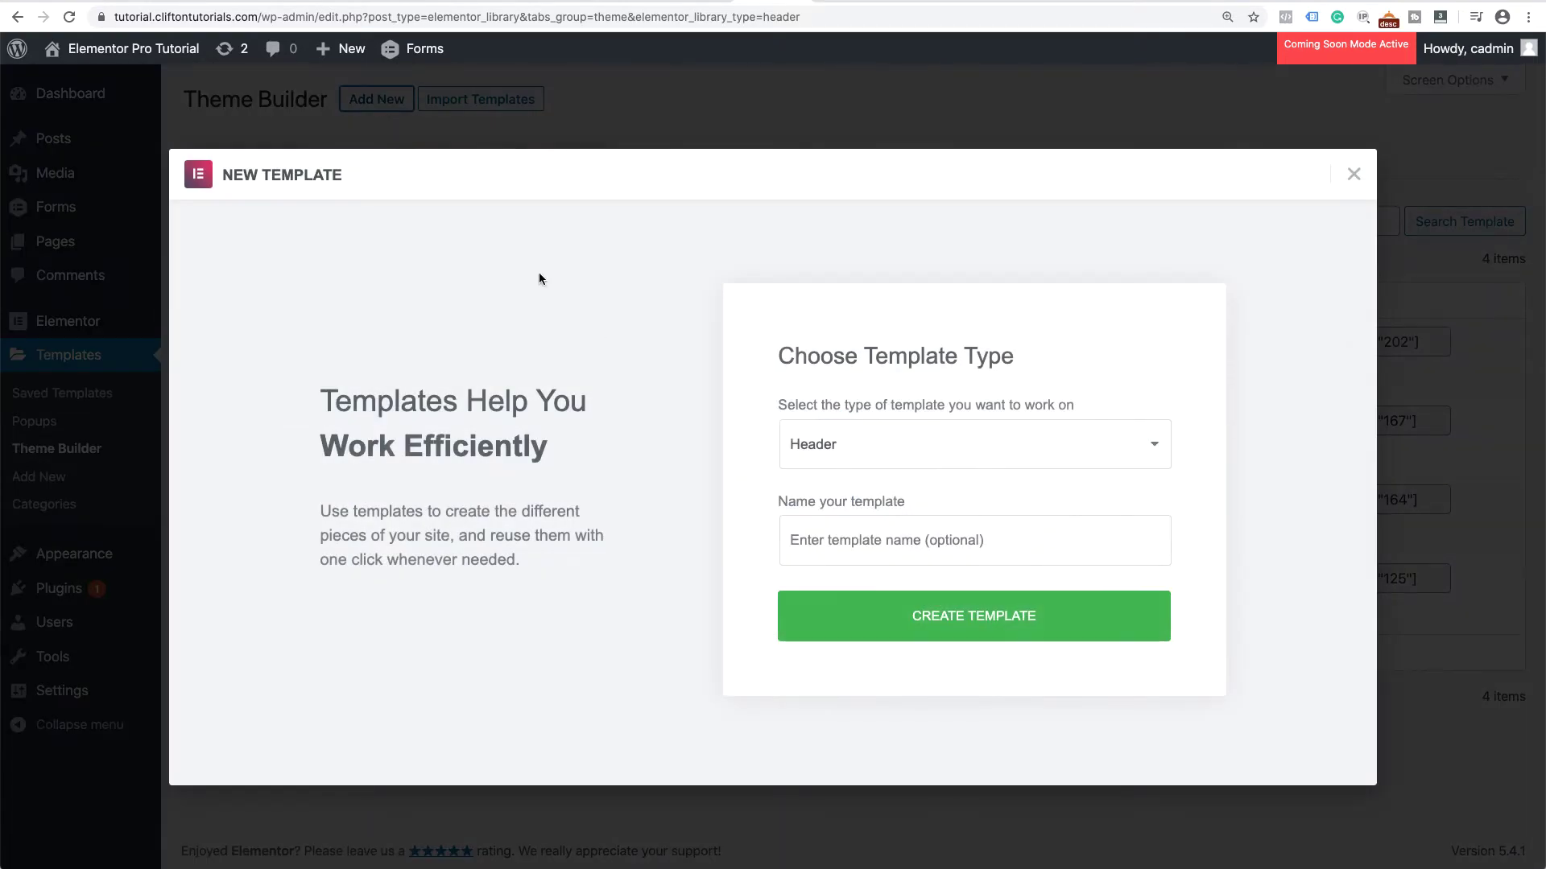
left_click(845, 544)
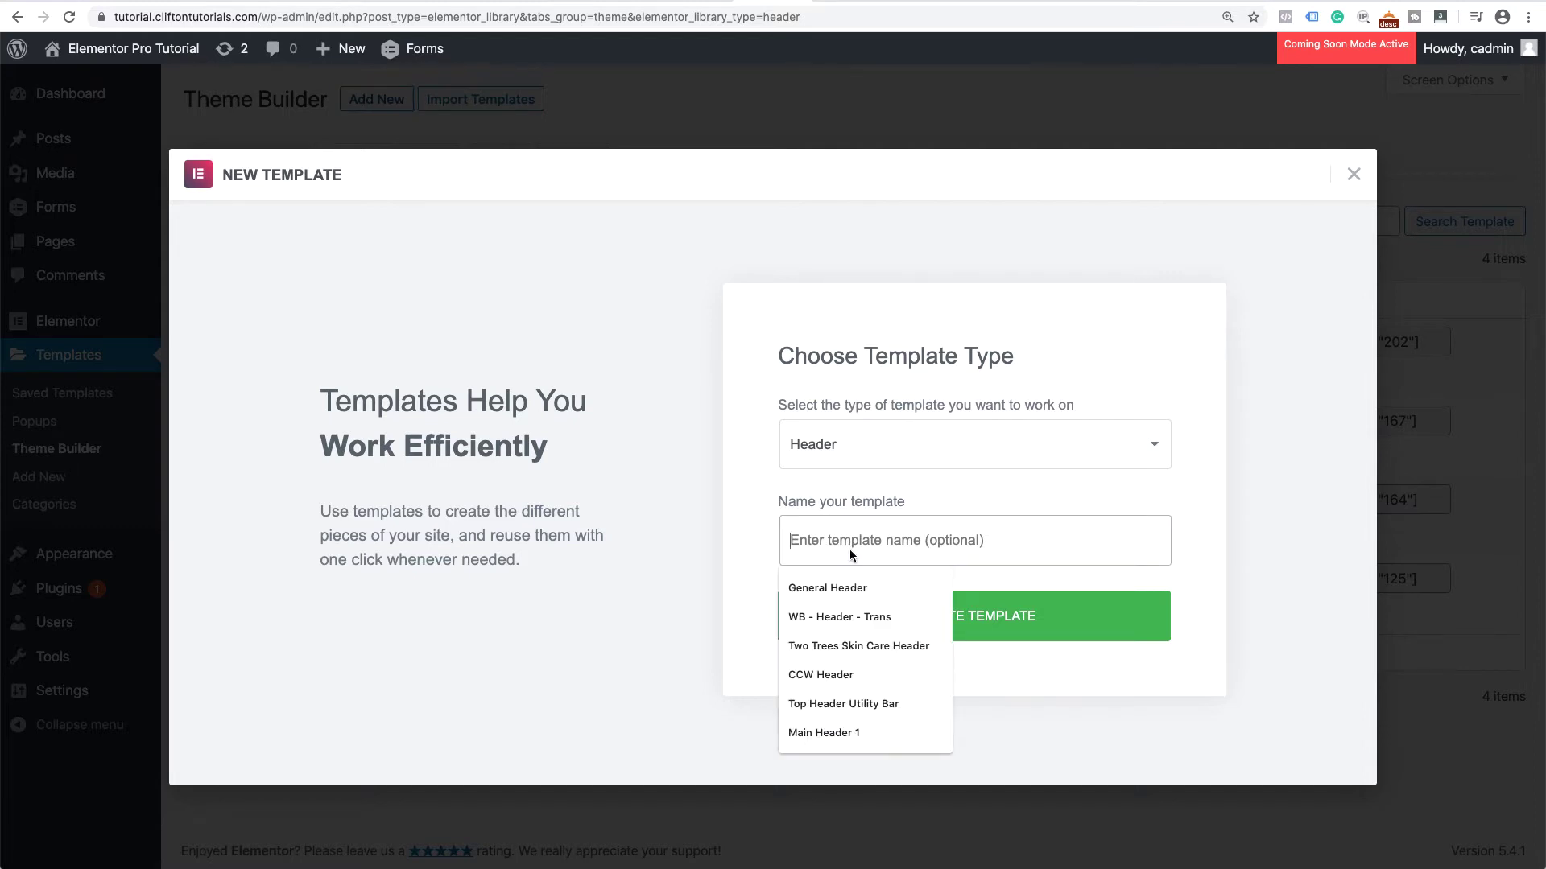
type("Transaj")
key("BackSpace")
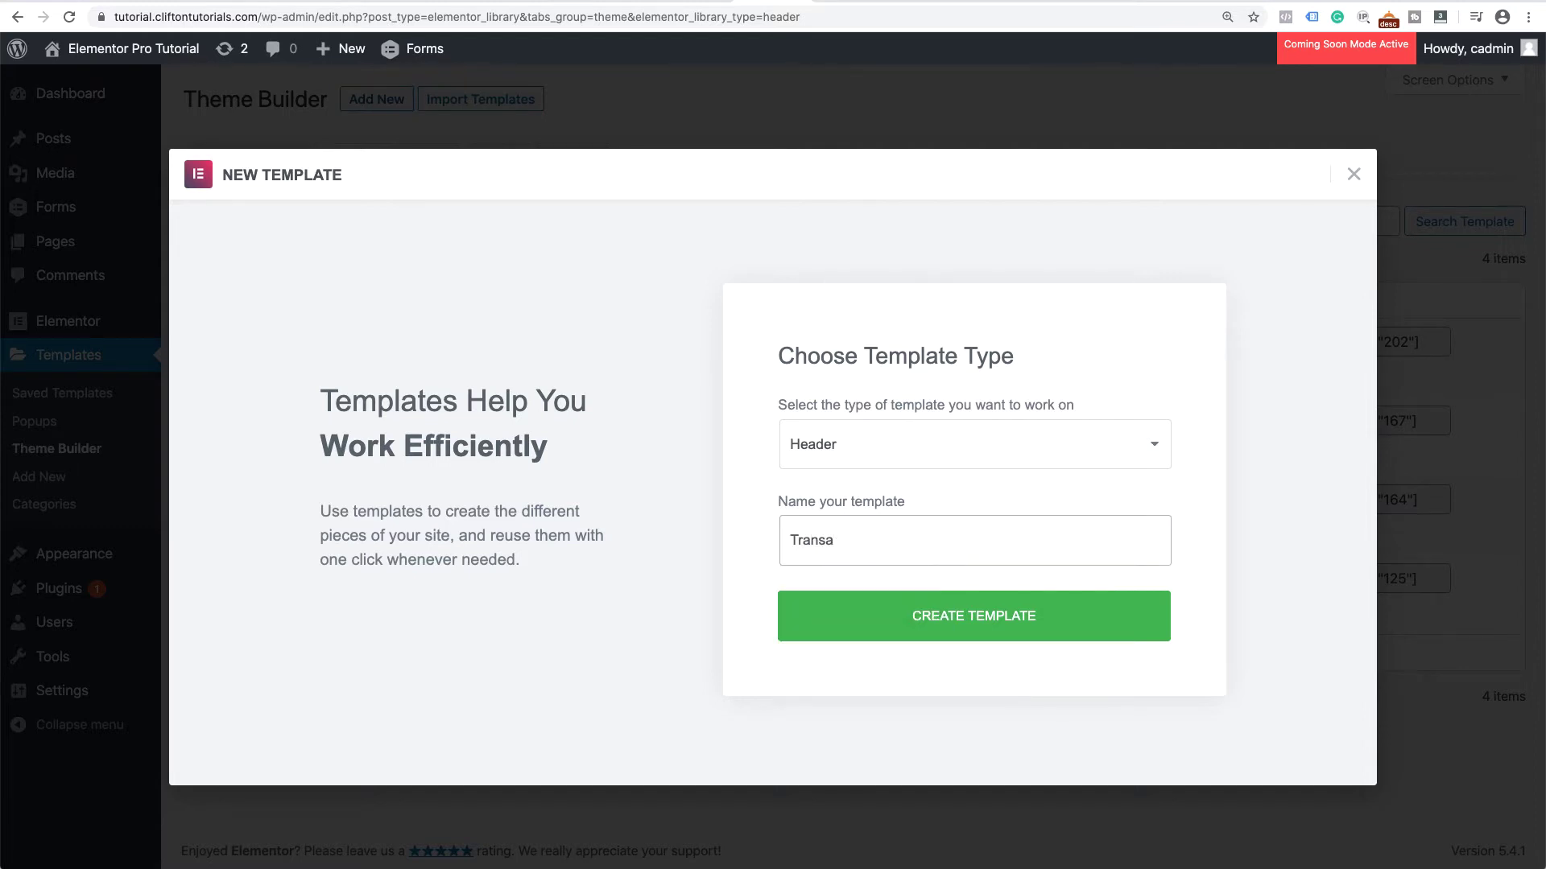
type("parent")
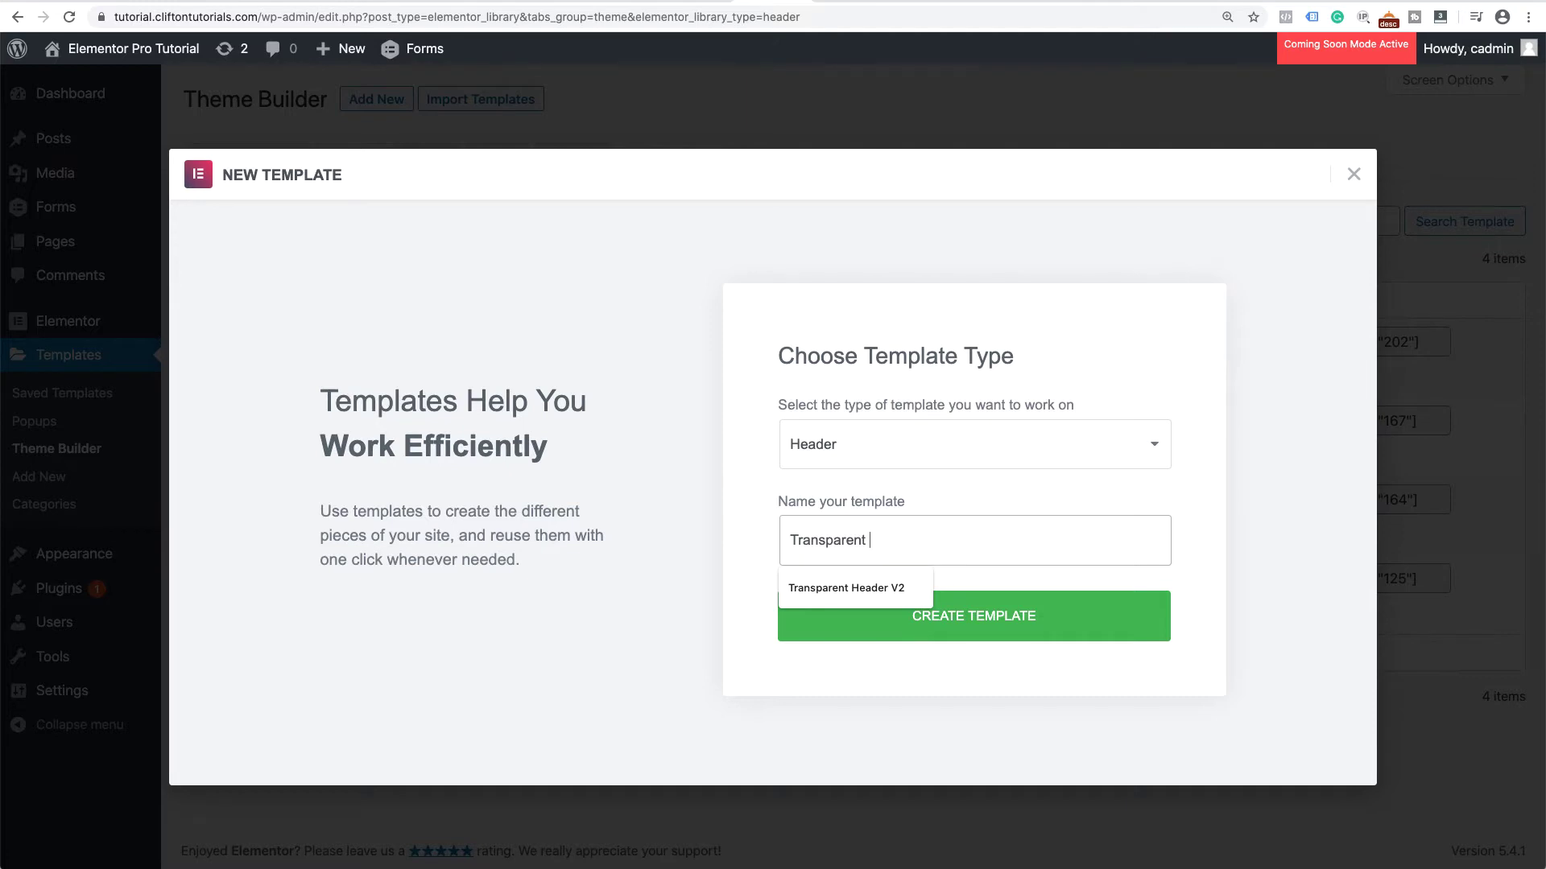
type(" Header V5")
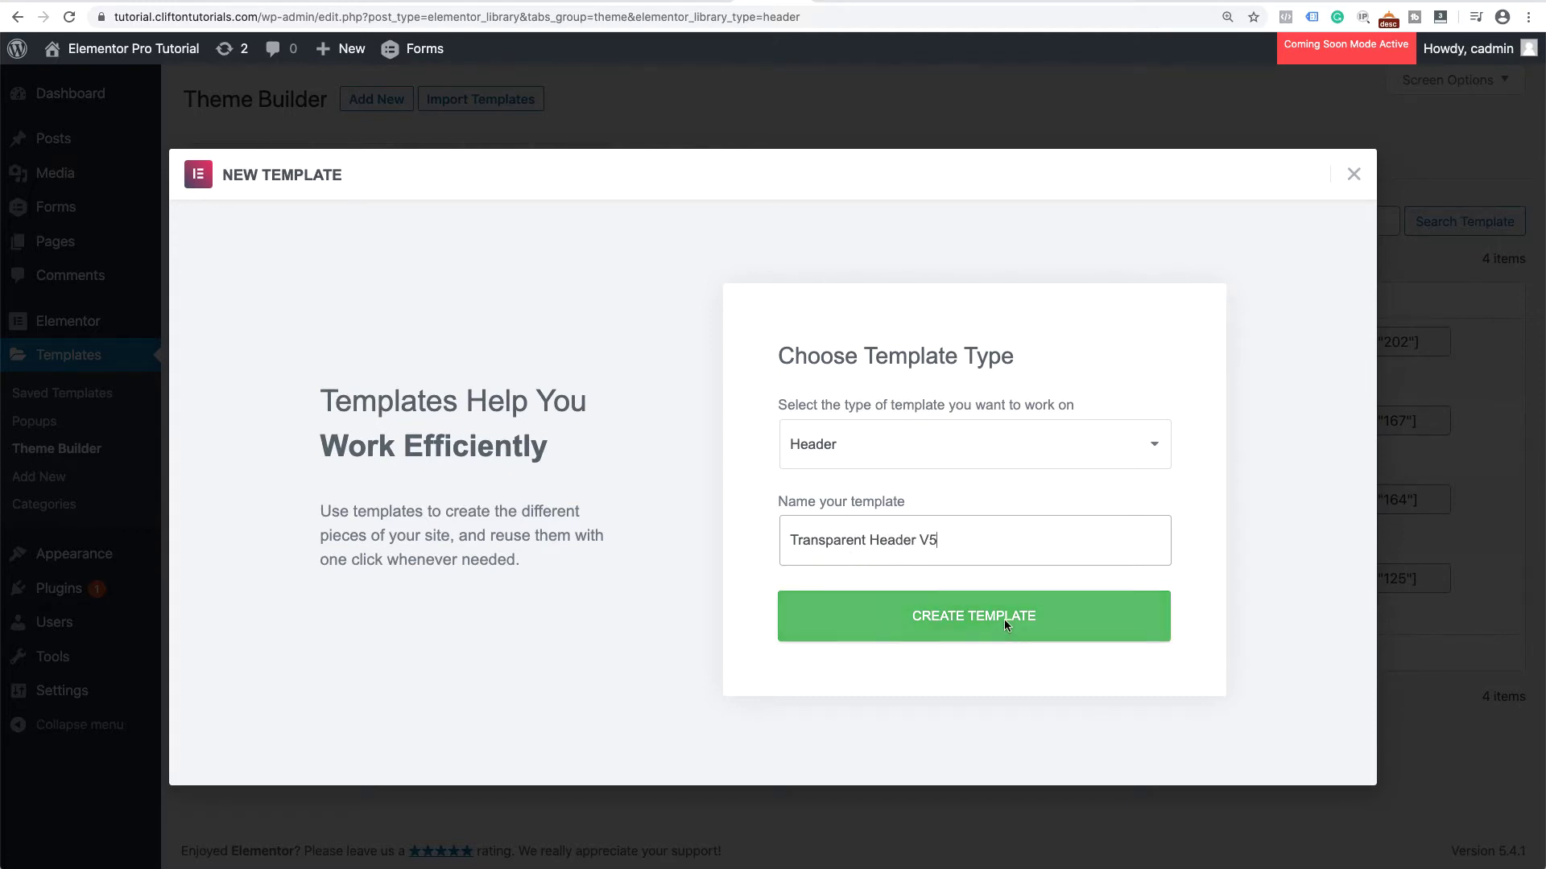
left_click(1004, 622)
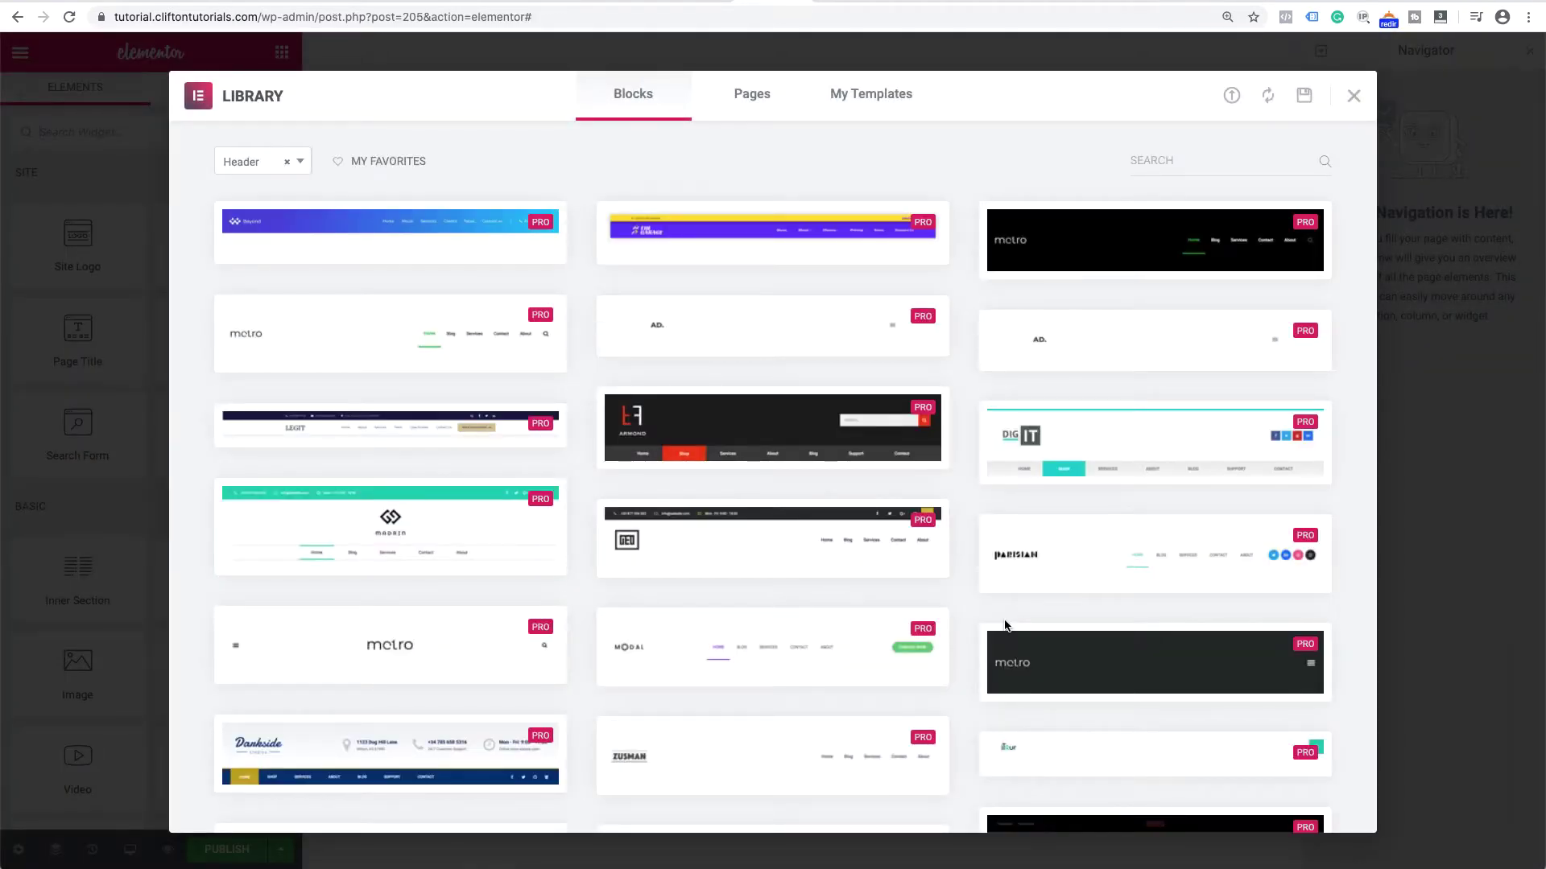
- Close the block library without inserting a header, then close, reopen and redock the Navigator beside the canvas
left_click(1354, 97)
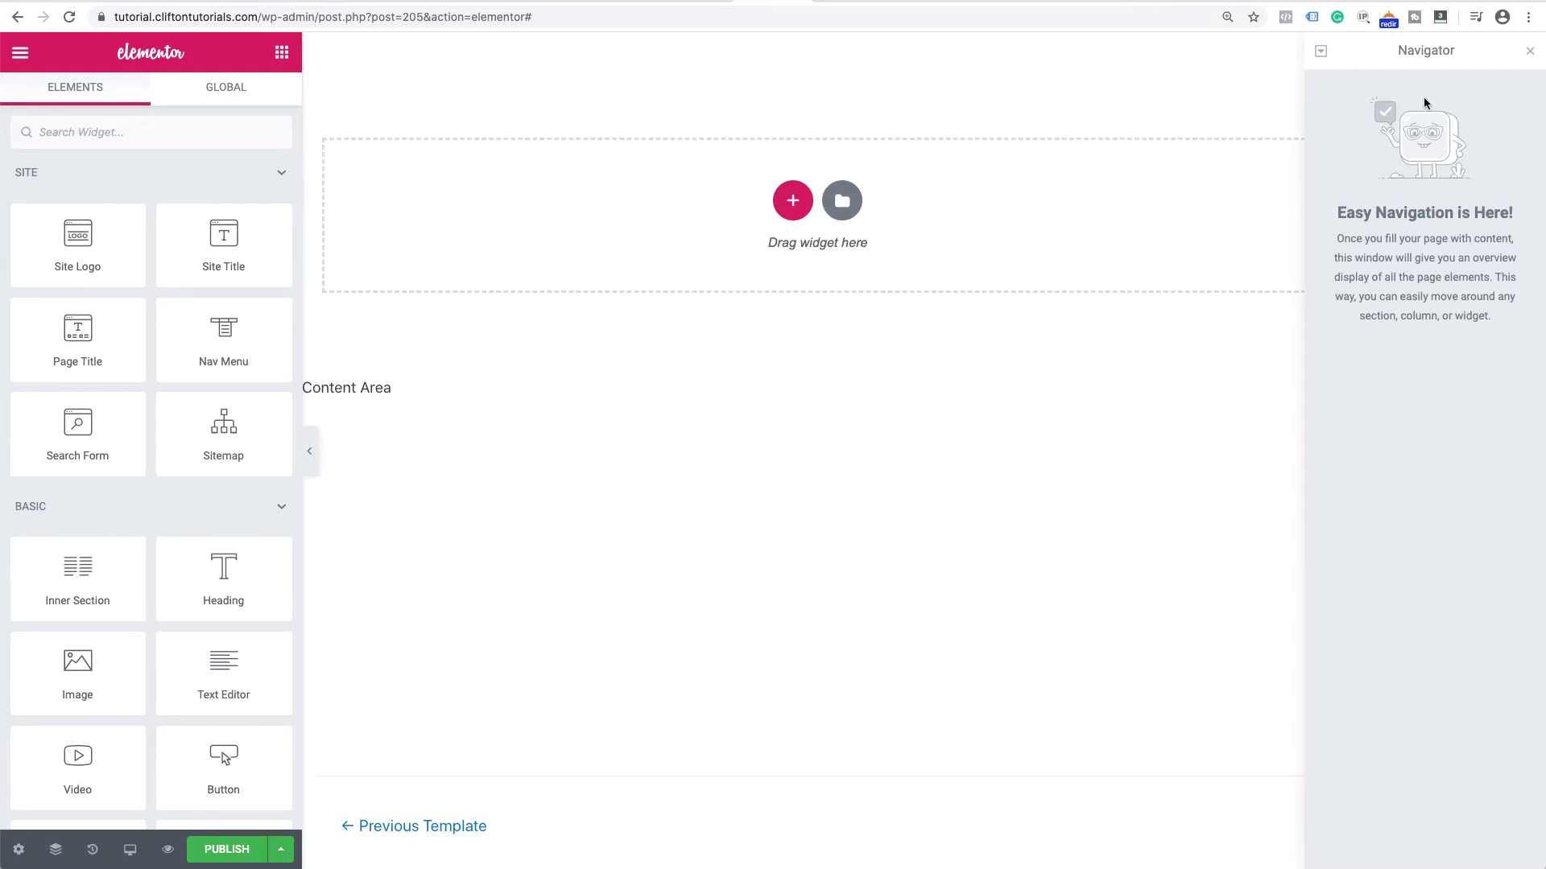
left_click(1528, 55)
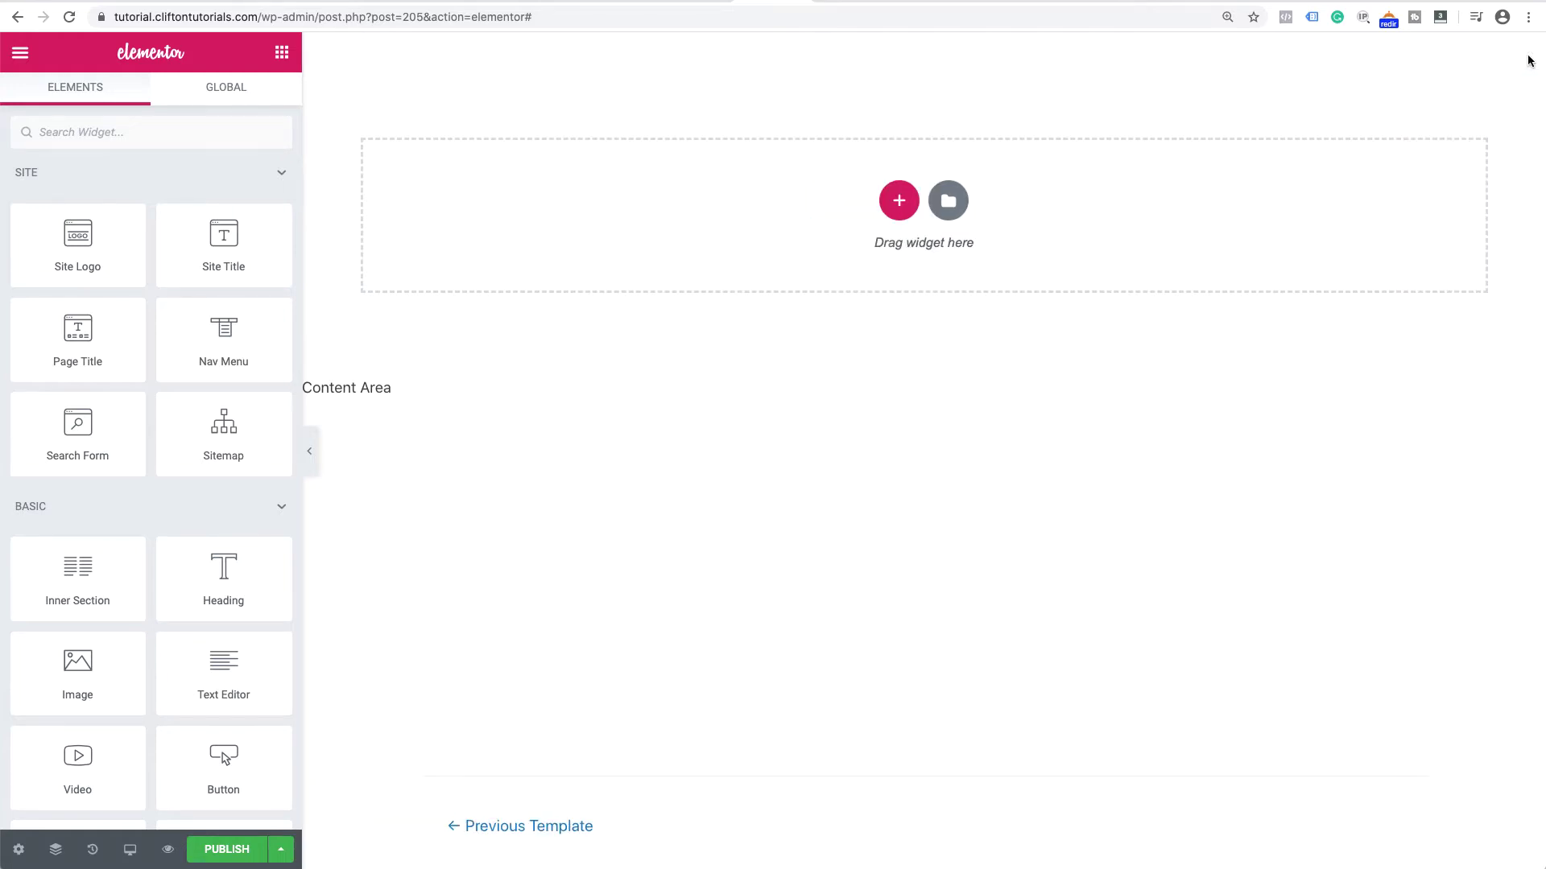
left_click(57, 851)
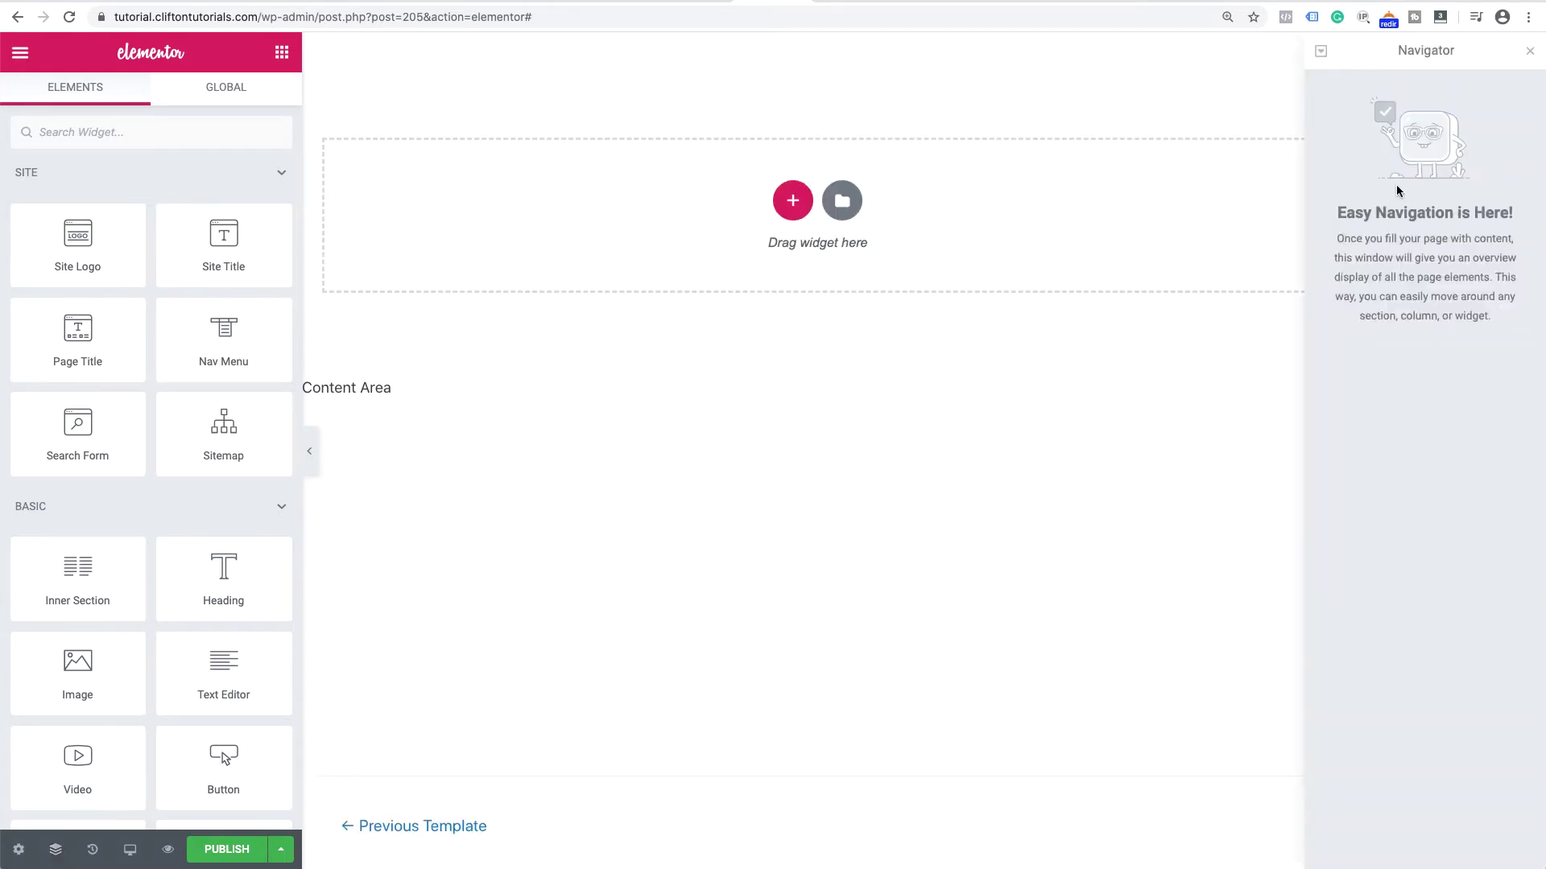
mouse_move(1466, 51)
left_mouse_down()
mouse_move(1144, 111)
mouse_move(1410, 65)
mouse_move(1464, 37)
left_mouse_up()
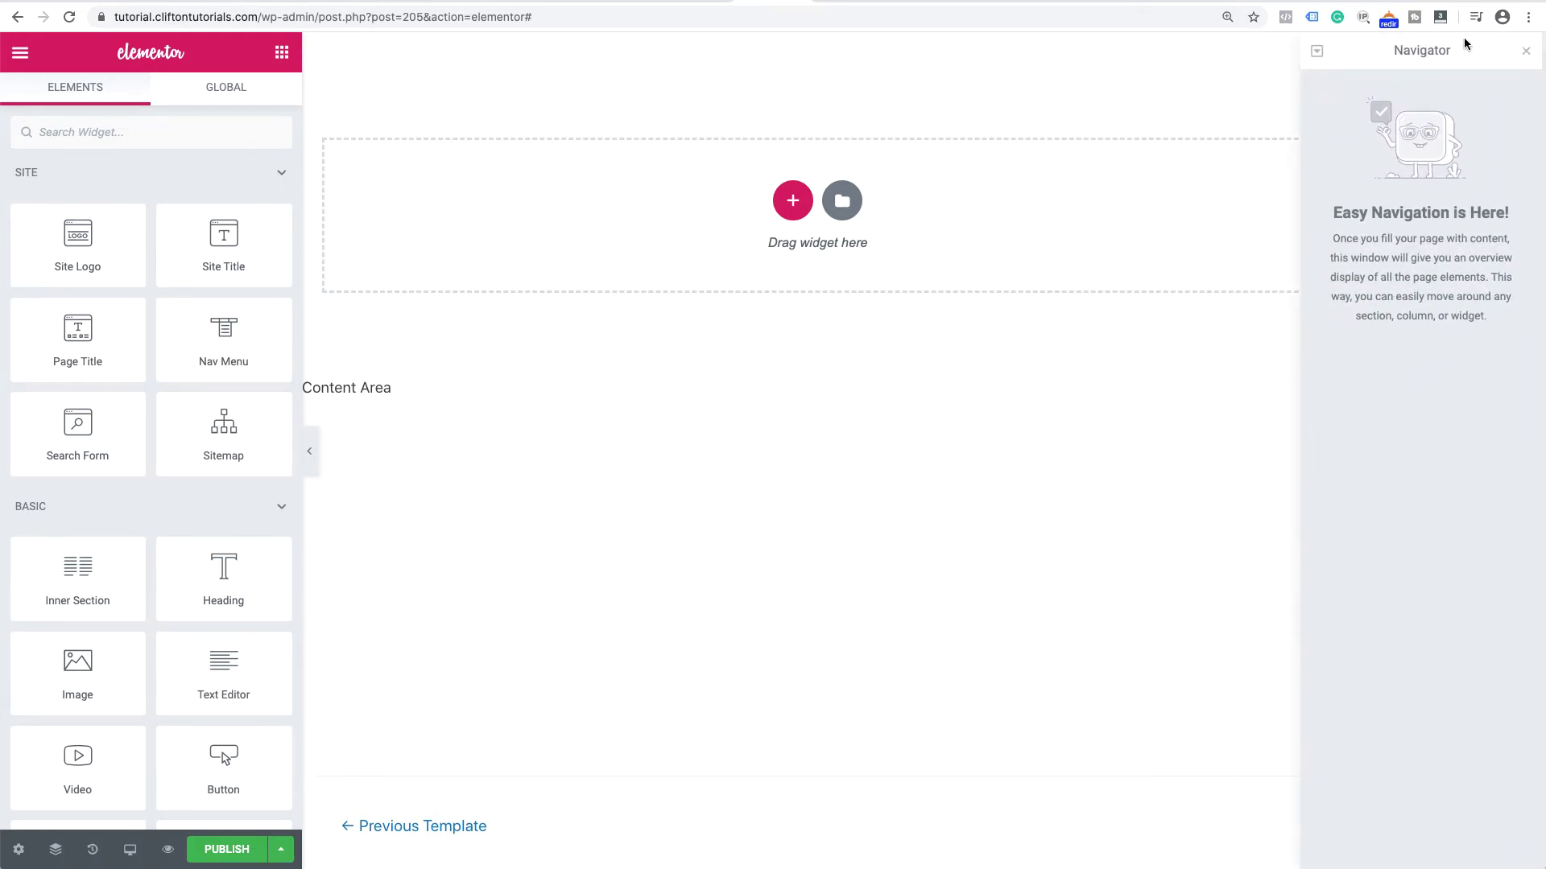
mouse_move(1463, 37)
left_mouse_down()
mouse_move(1489, 45)
mouse_move(1470, 45)
left_mouse_up()
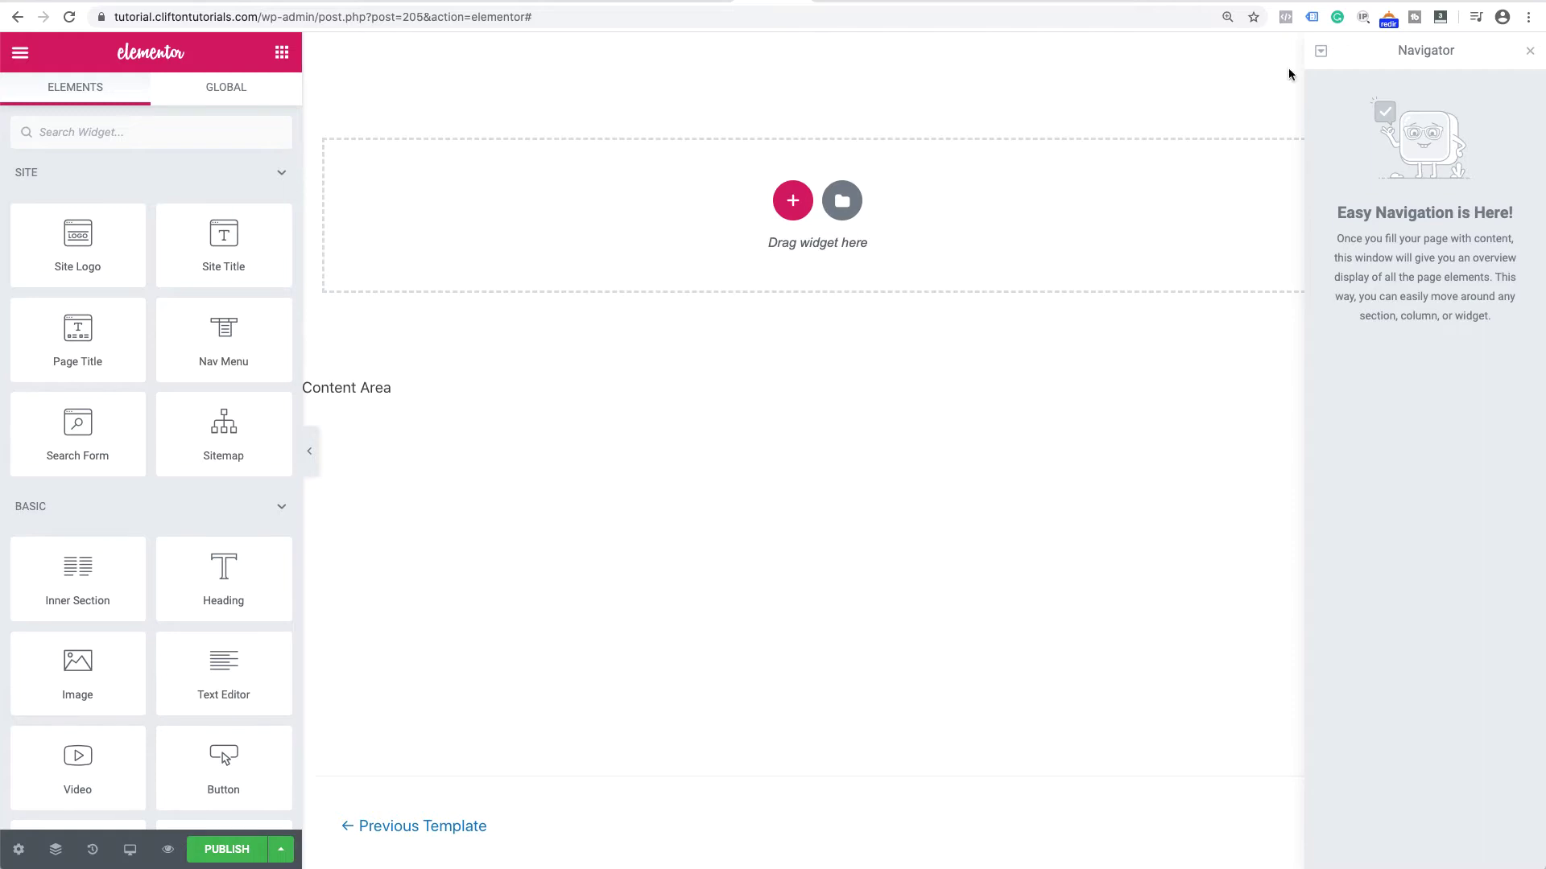
- Add a single-column section to the header template and set its columns gap to No Gap
left_click(795, 207)
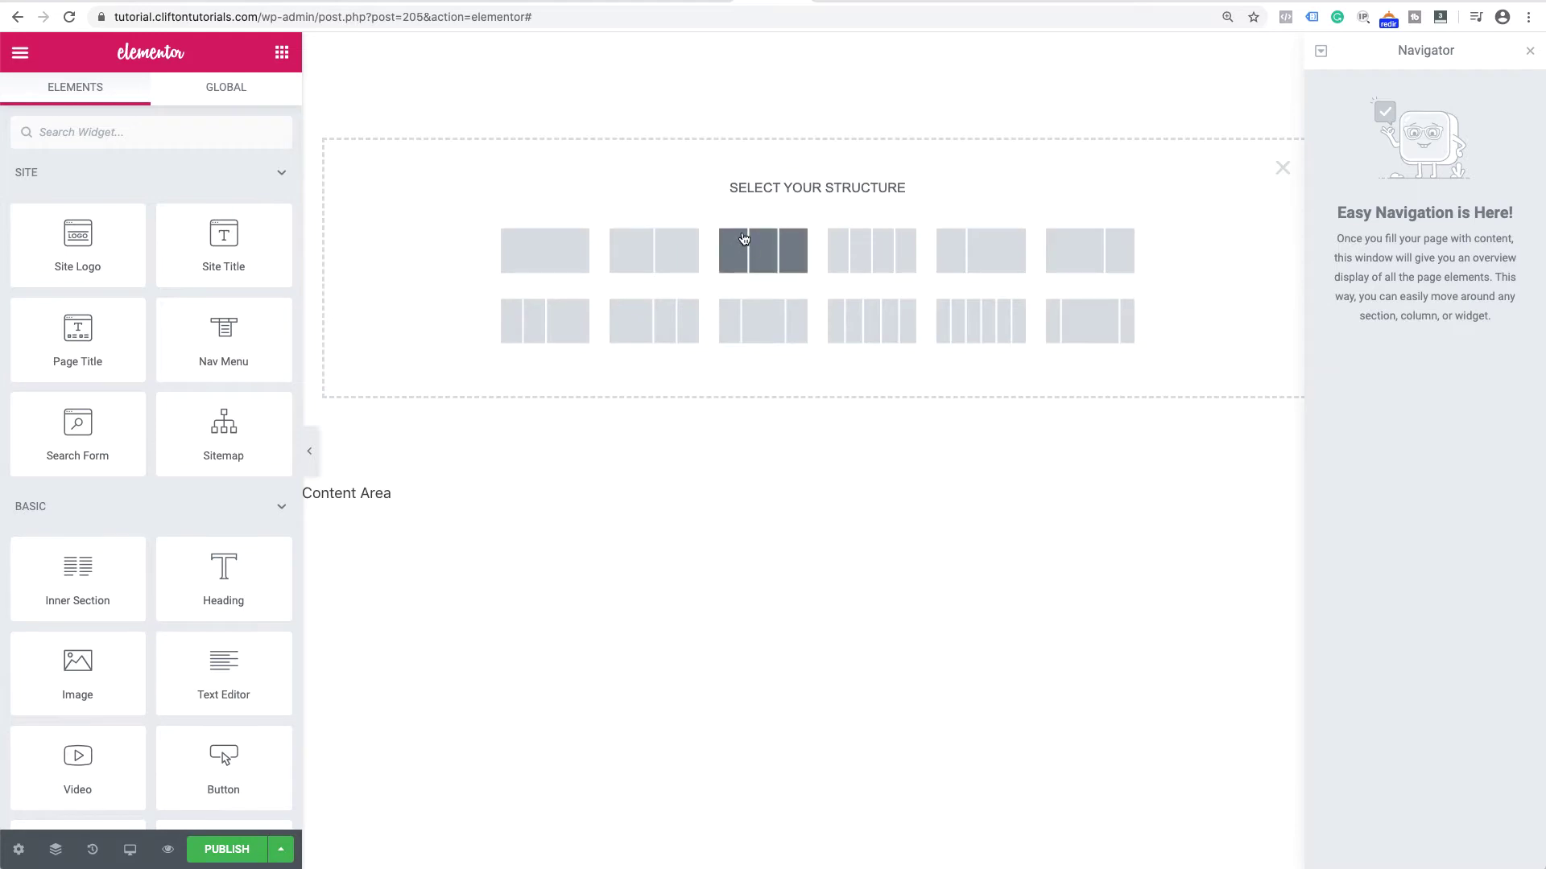
left_click(552, 260)
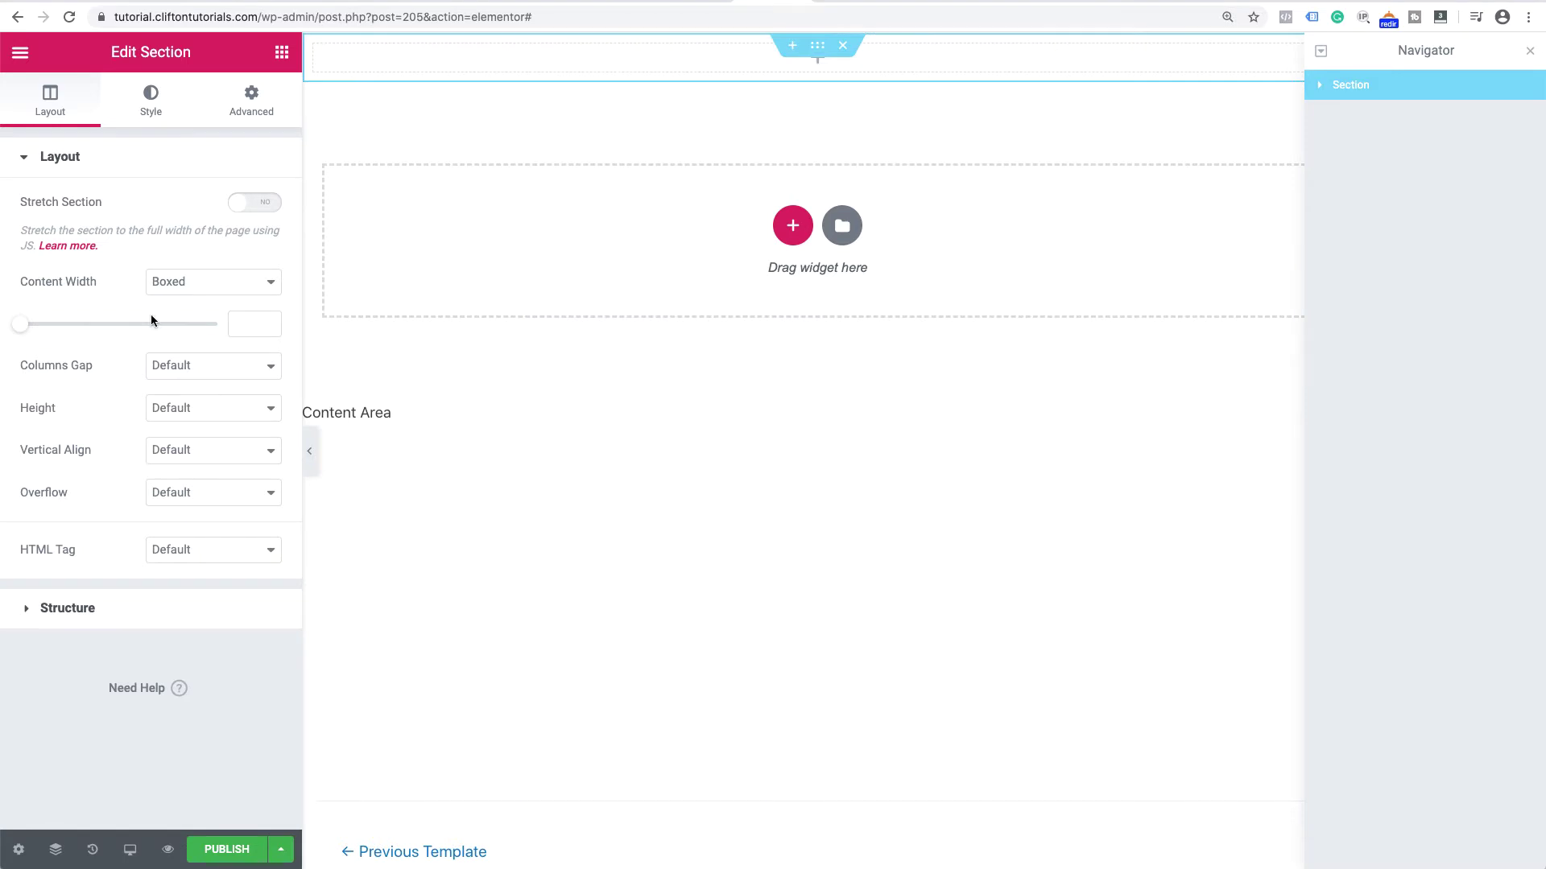
left_click(182, 366)
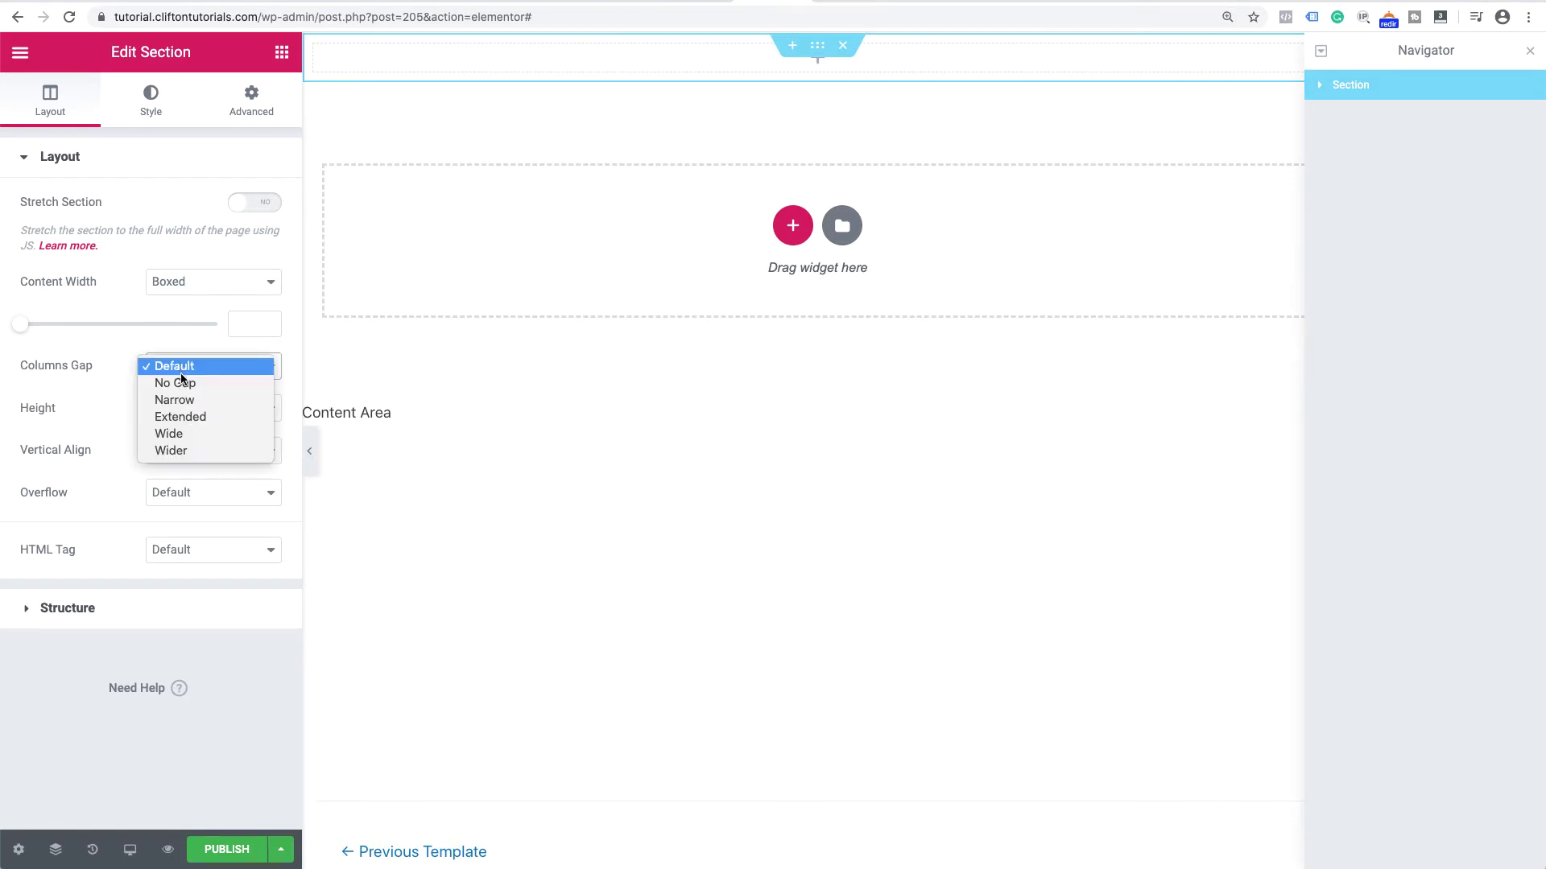
left_click(182, 385)
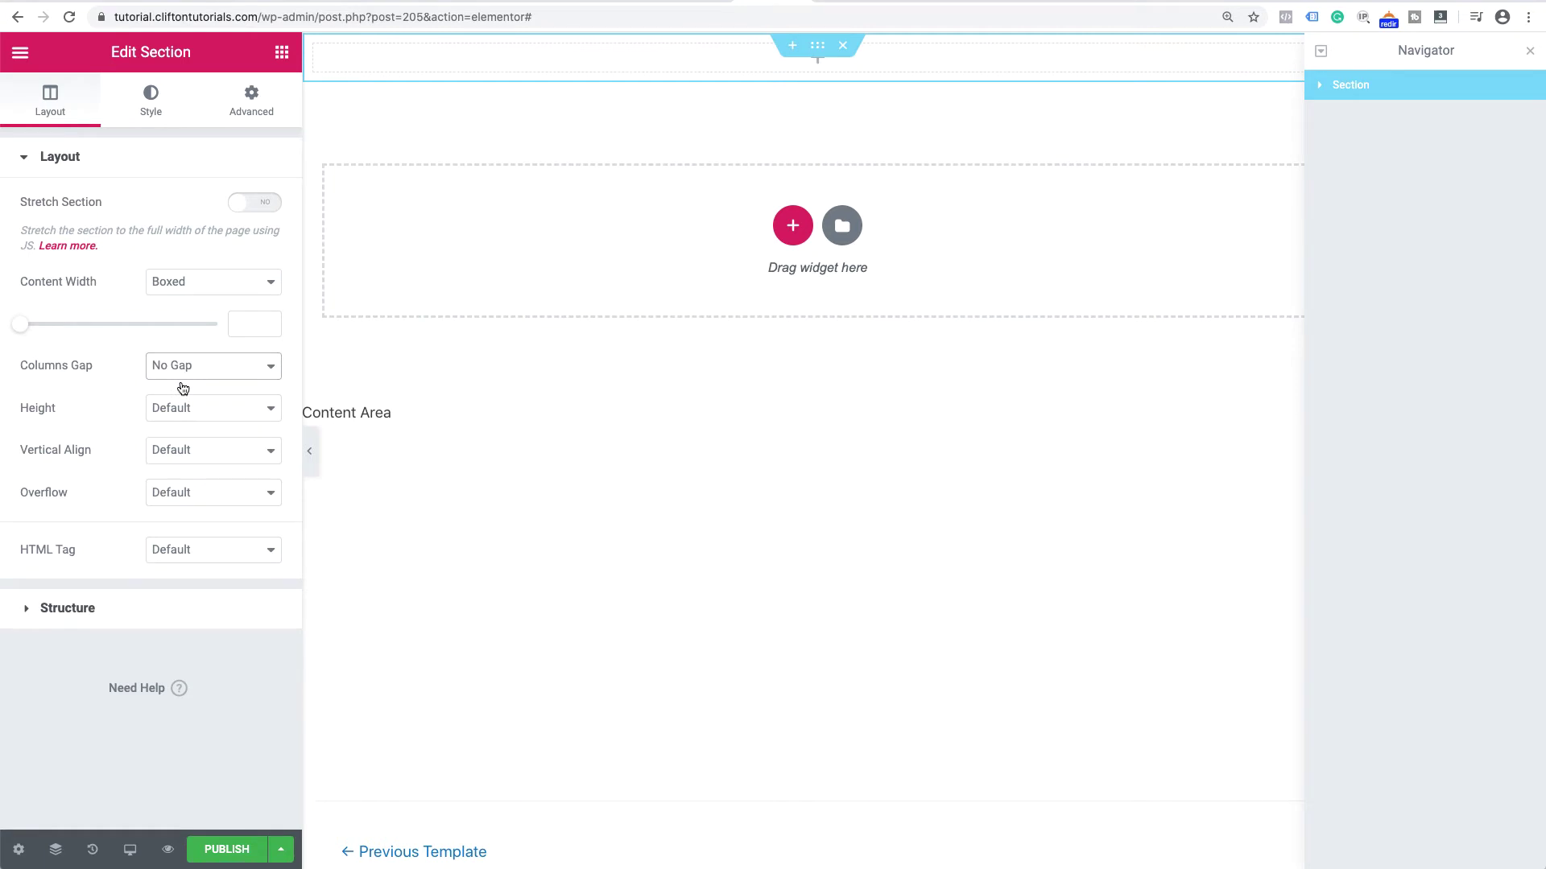
- Give the new section a Min Height of 60 px
left_click(191, 416)
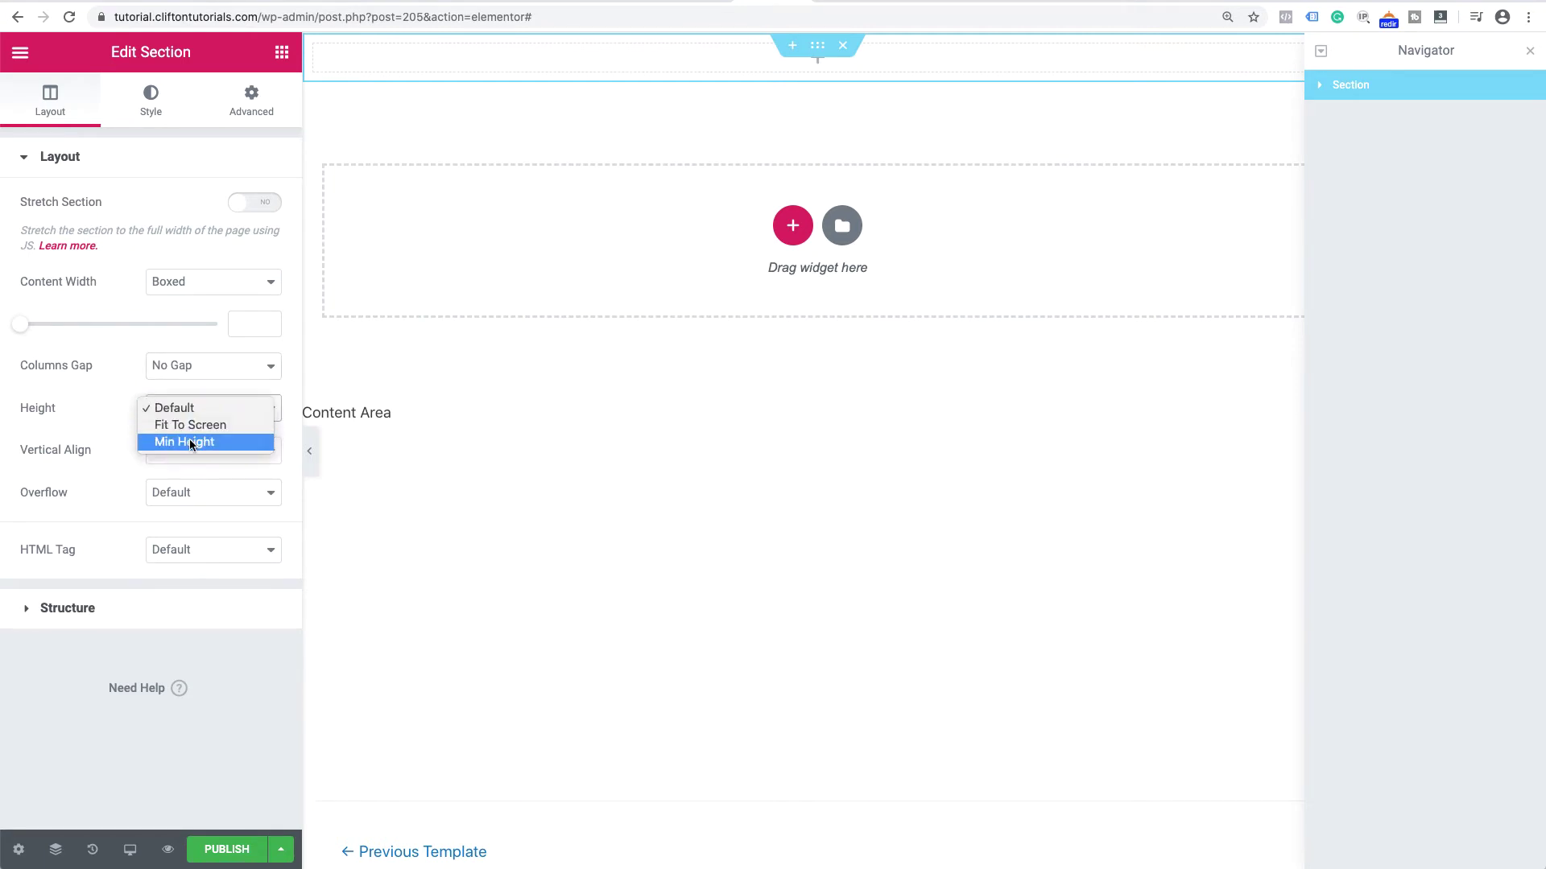
left_click(190, 444)
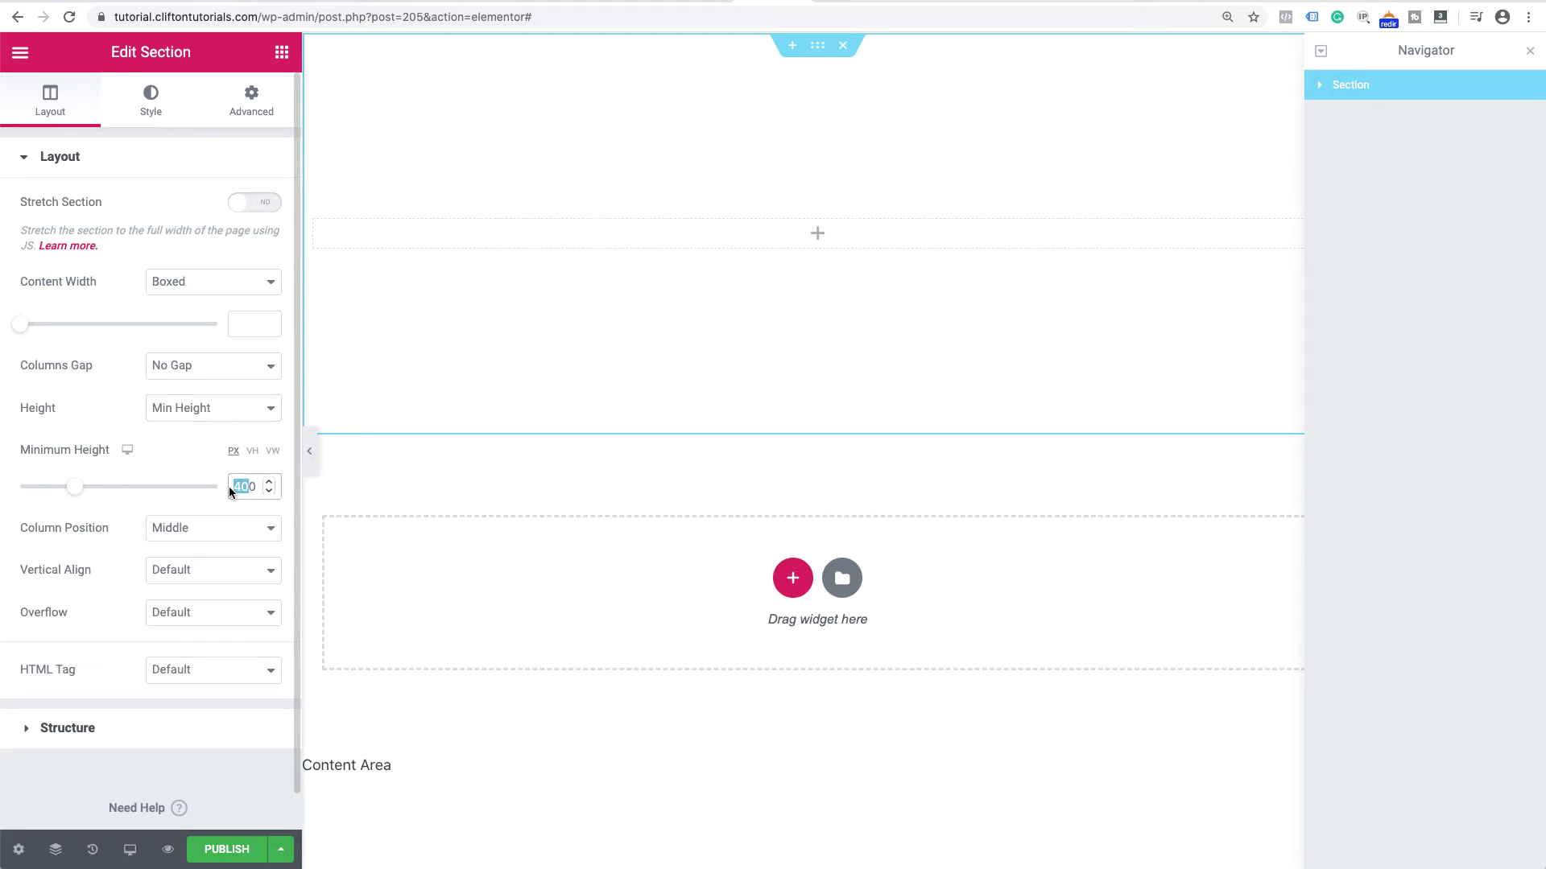
type("60")
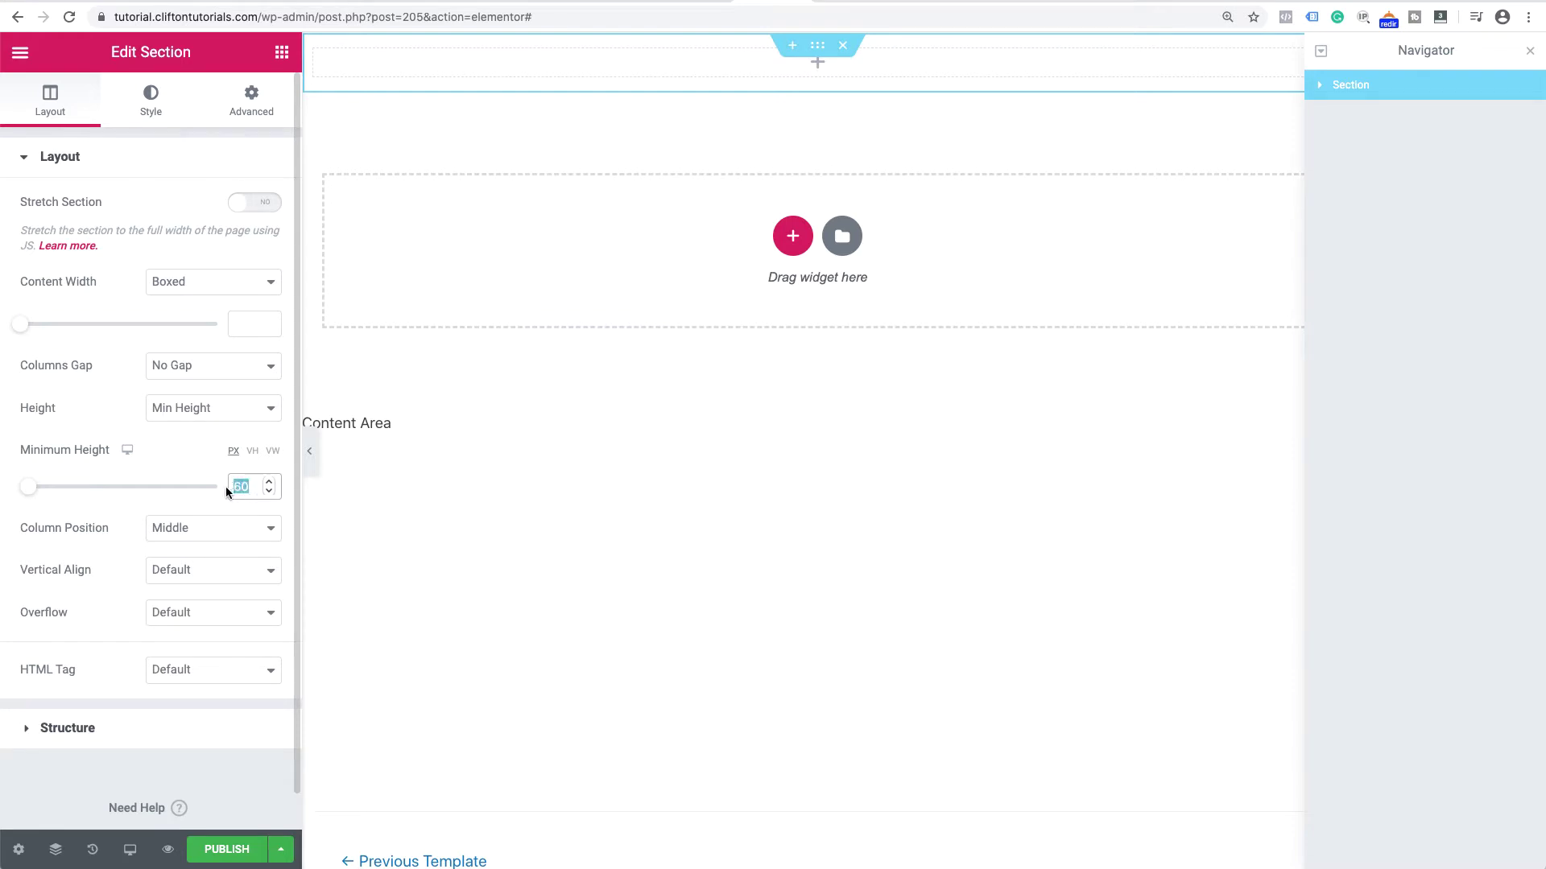
left_click(255, 487)
double_click(255, 487)
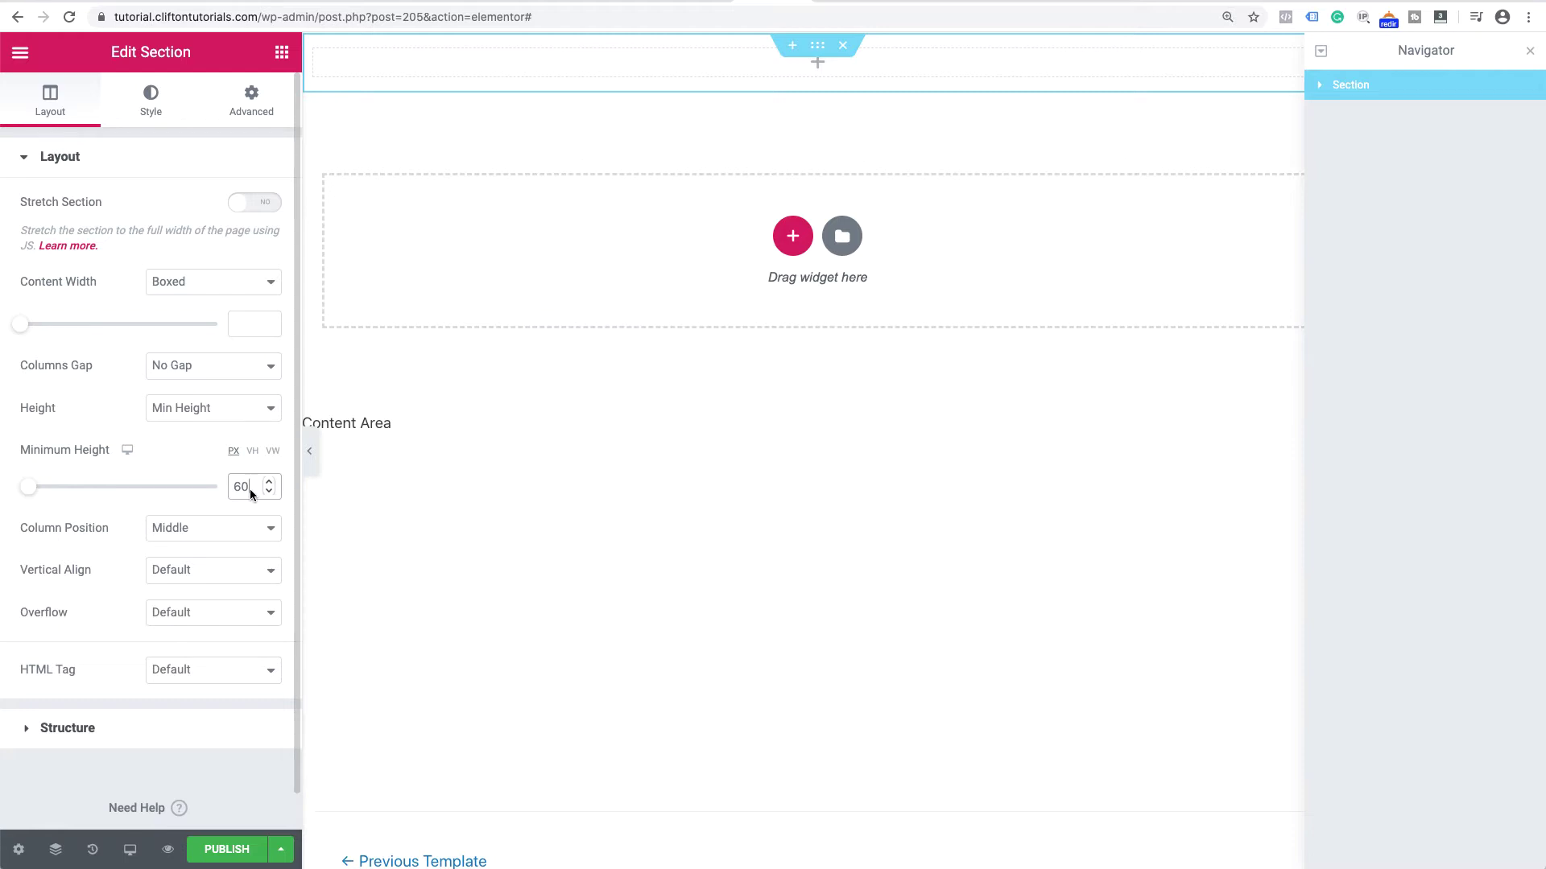
- Rename the section in the Navigator as "Main Transparent Header"
double_click(1350, 87)
type("Main Tras")
key("BackSpace")
type("nsparent Header")
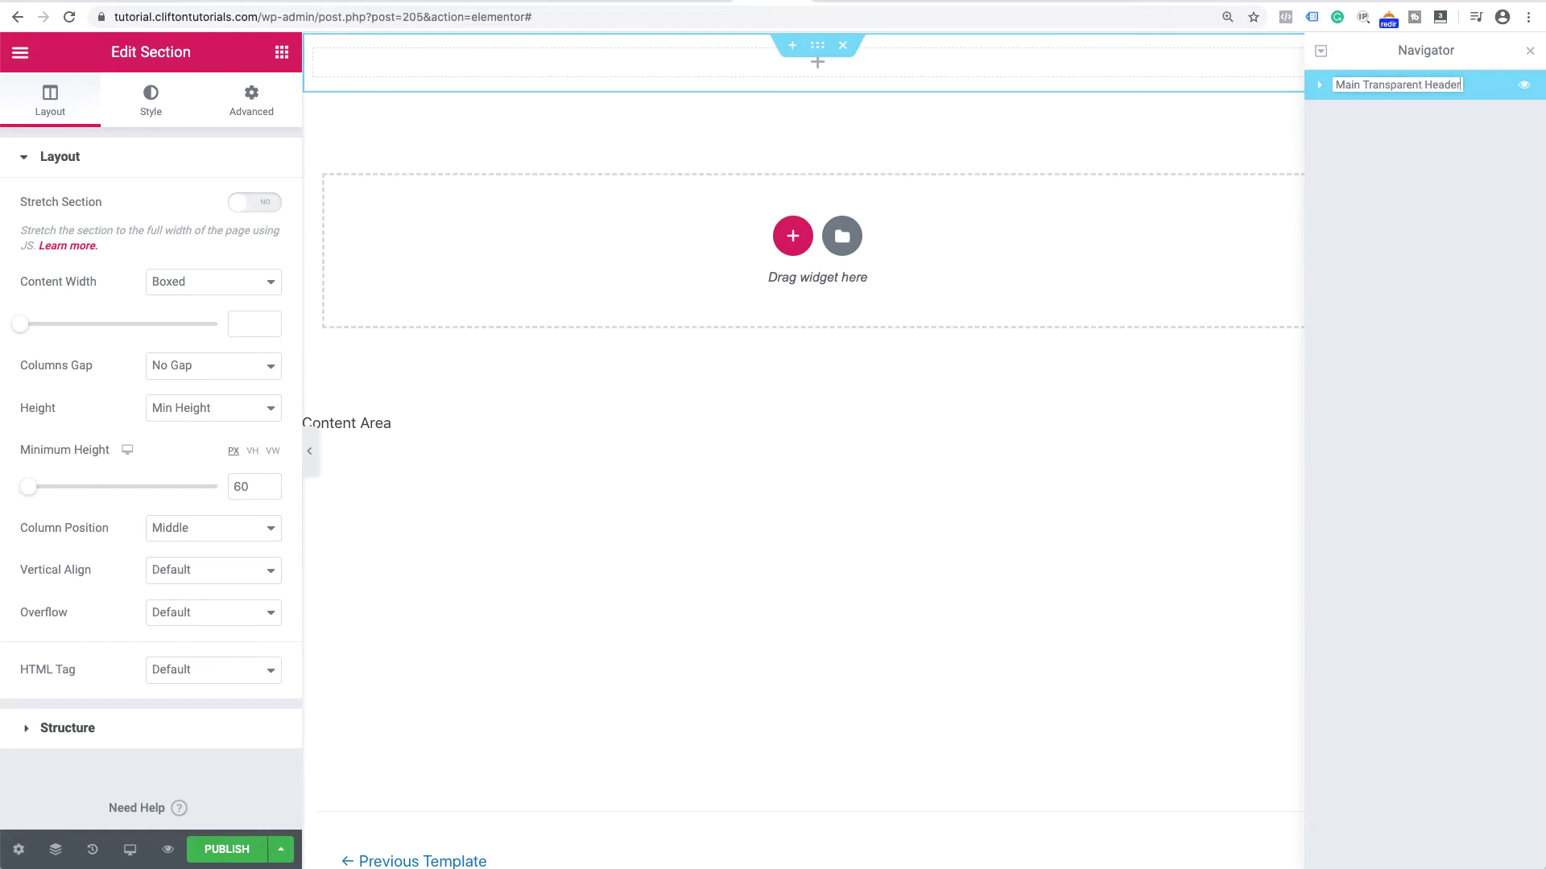
key("Return")
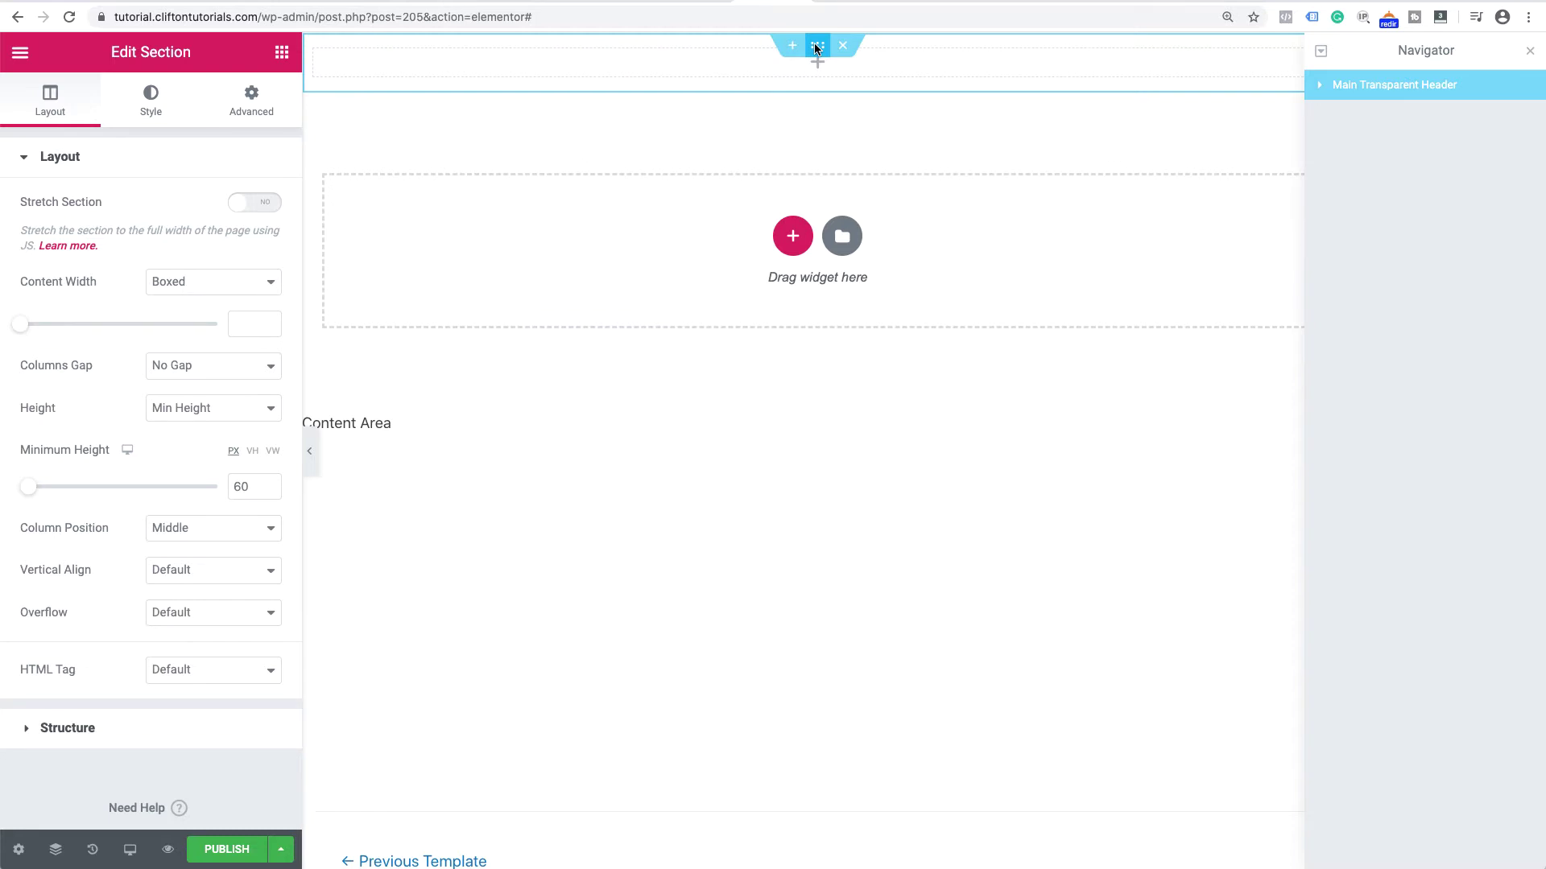
- Give the Main Transparent Header section a classic background in the saved pink #FC6280
left_click(165, 98)
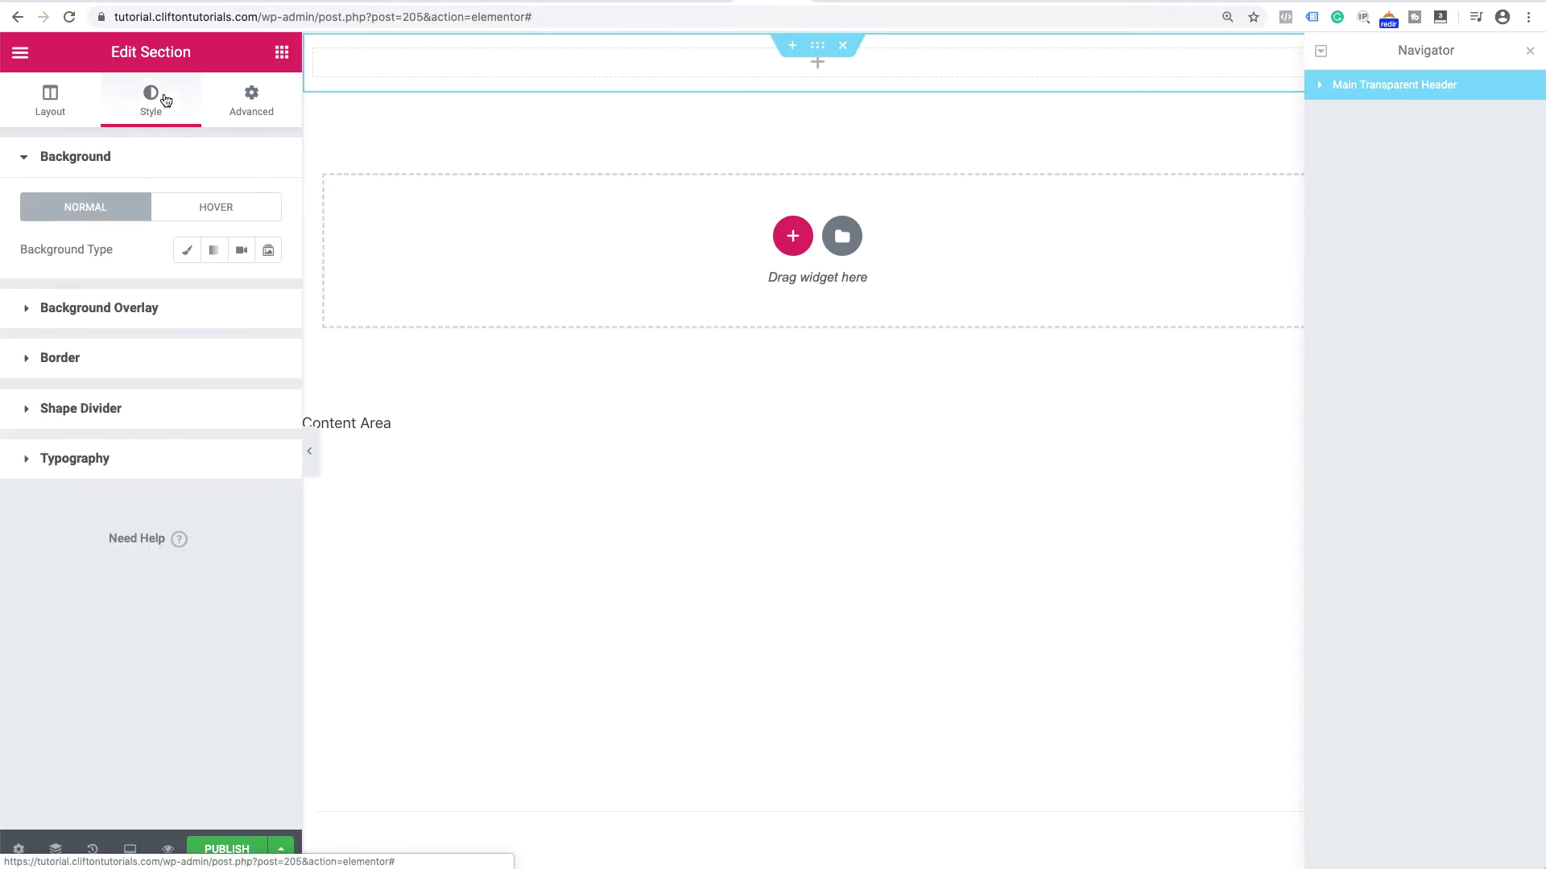
left_click(185, 251)
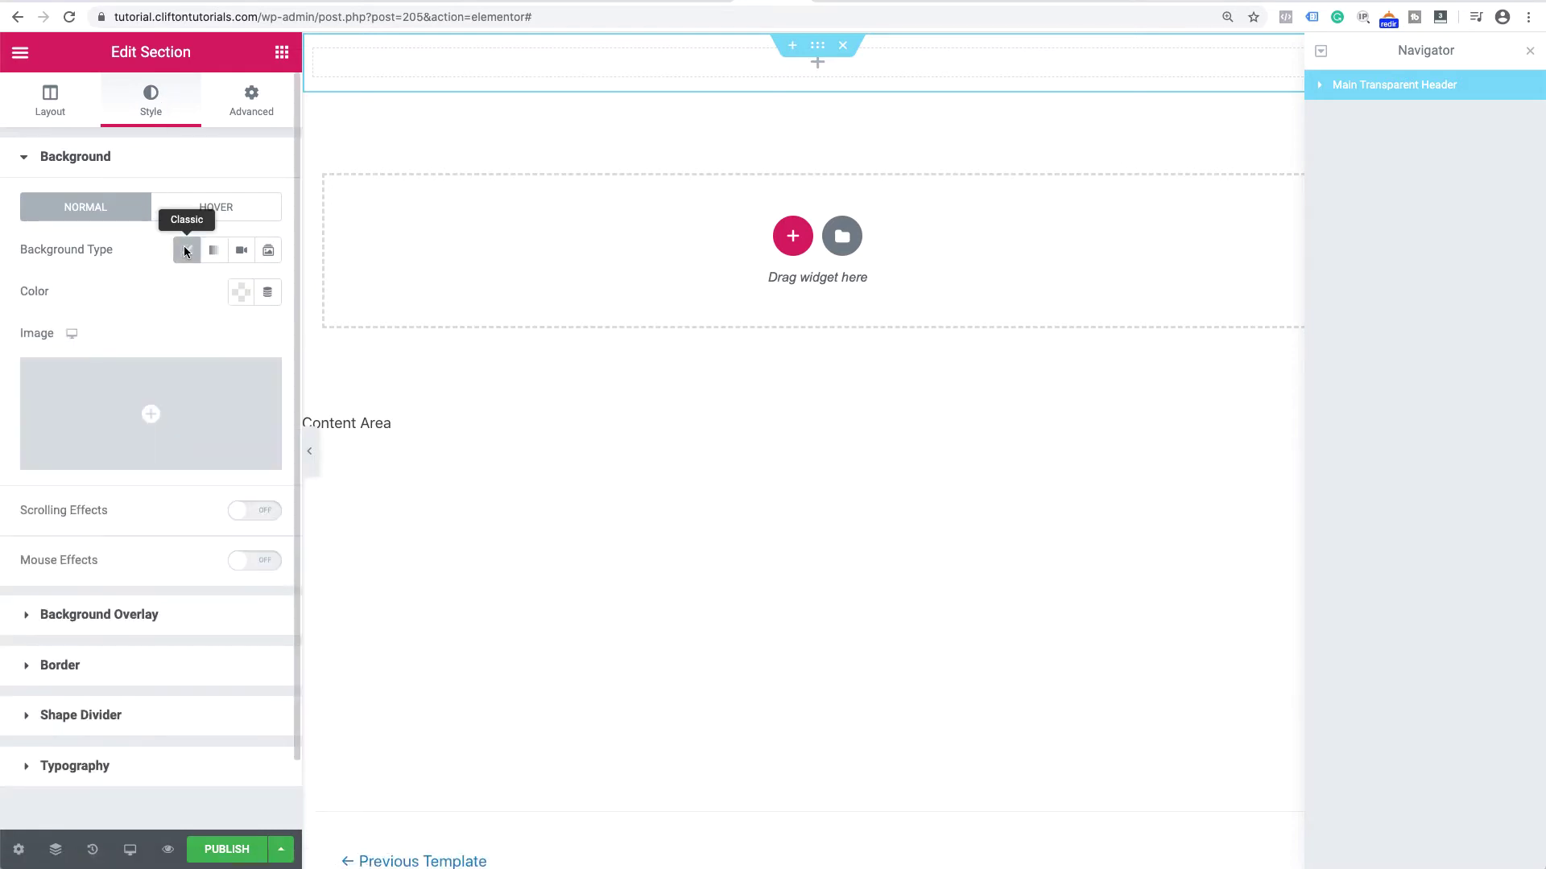
left_click(241, 296)
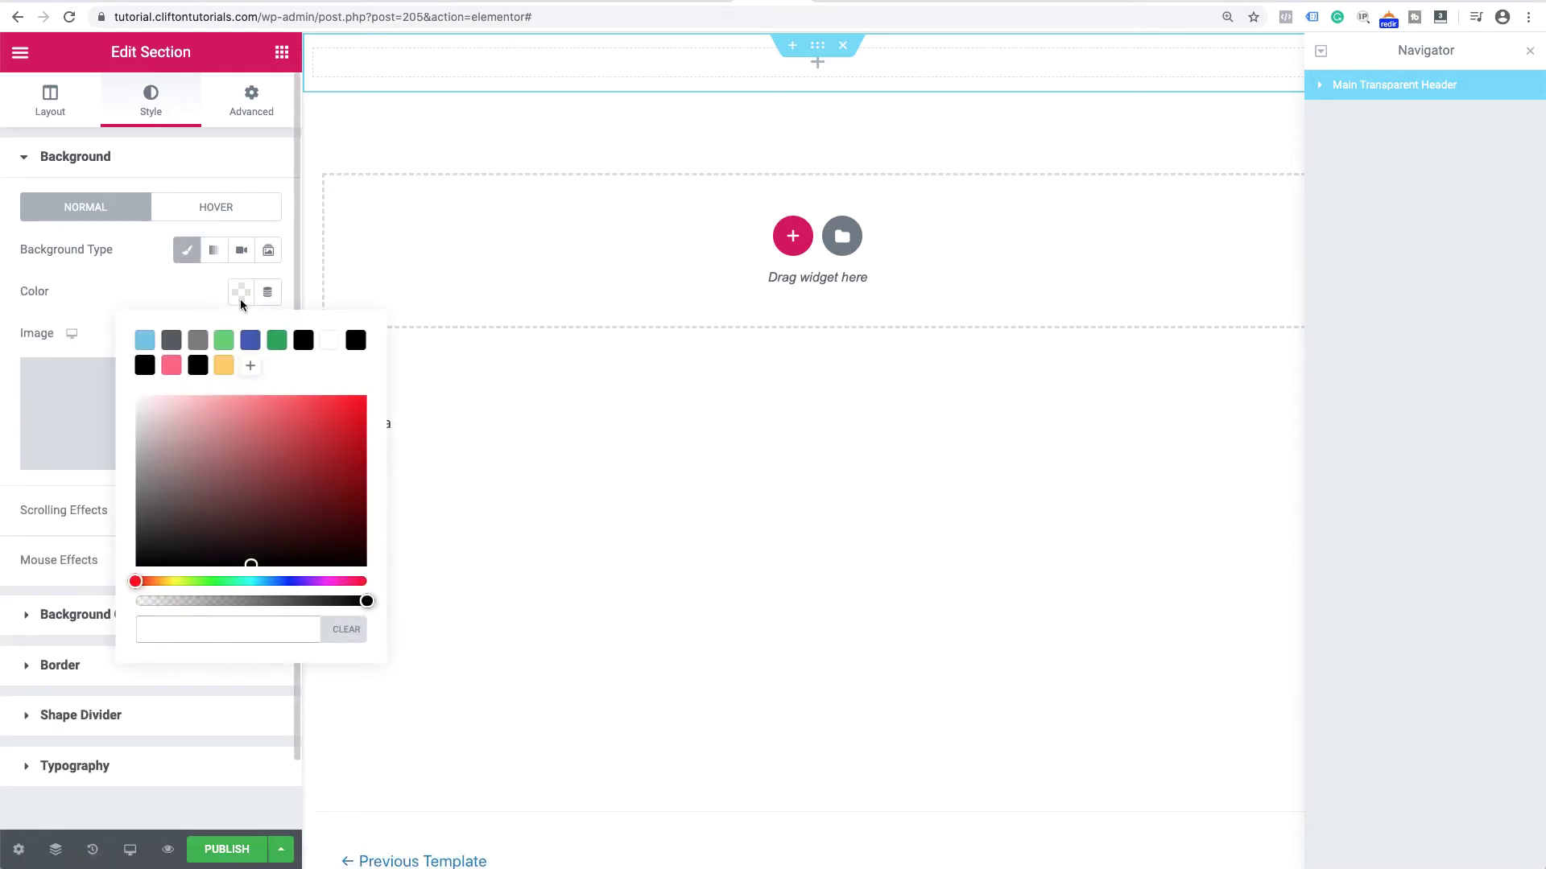
left_click(173, 367)
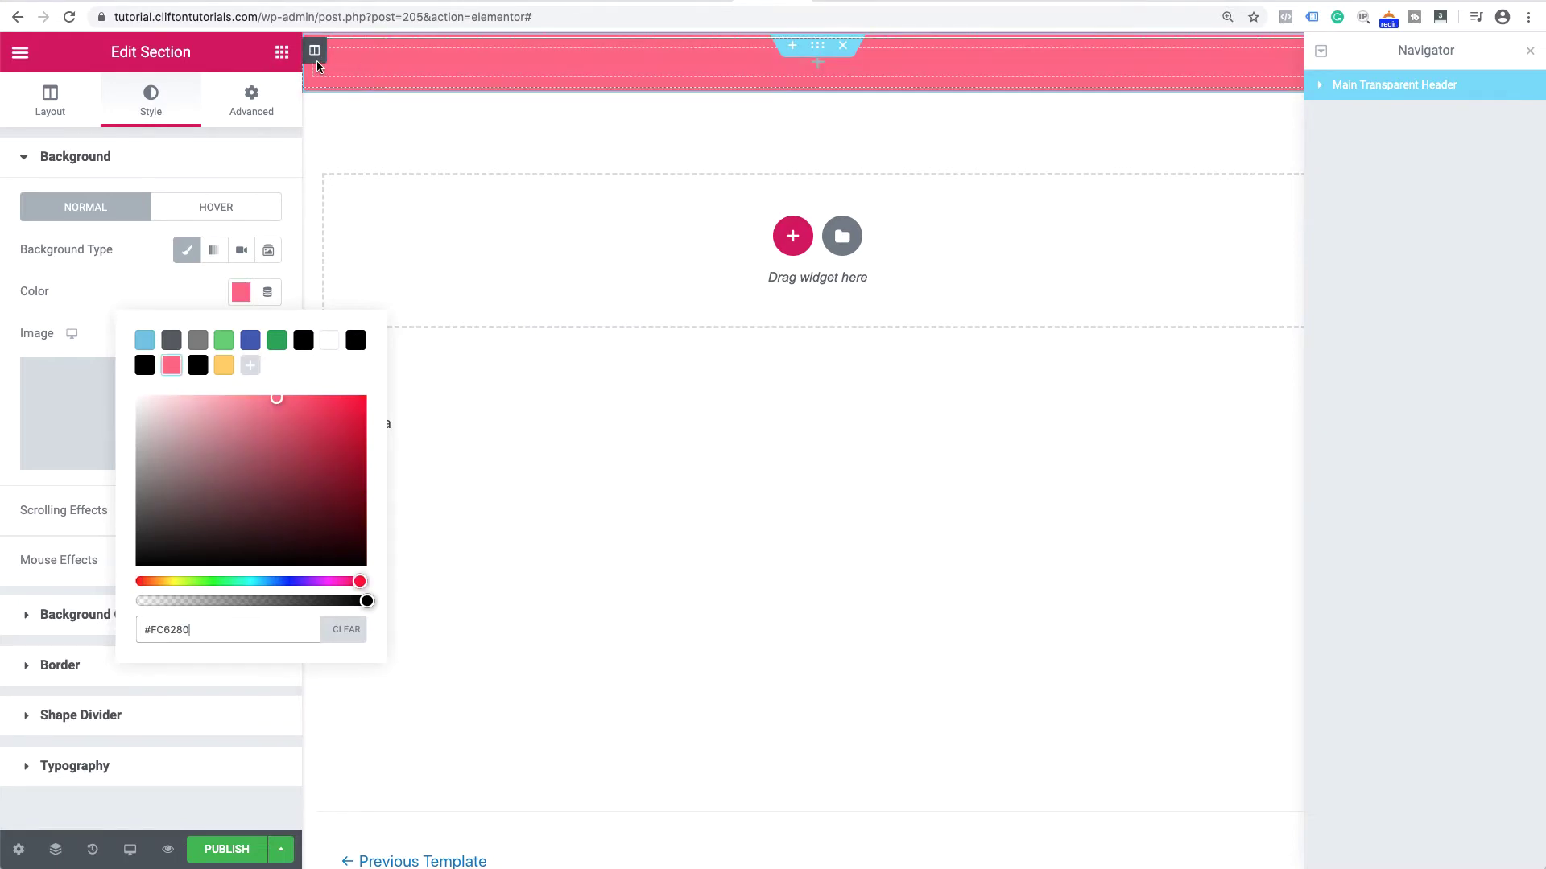
- Place an Inner Section in the pink header section's column, and dismiss the structure choices for another section
left_click(280, 57)
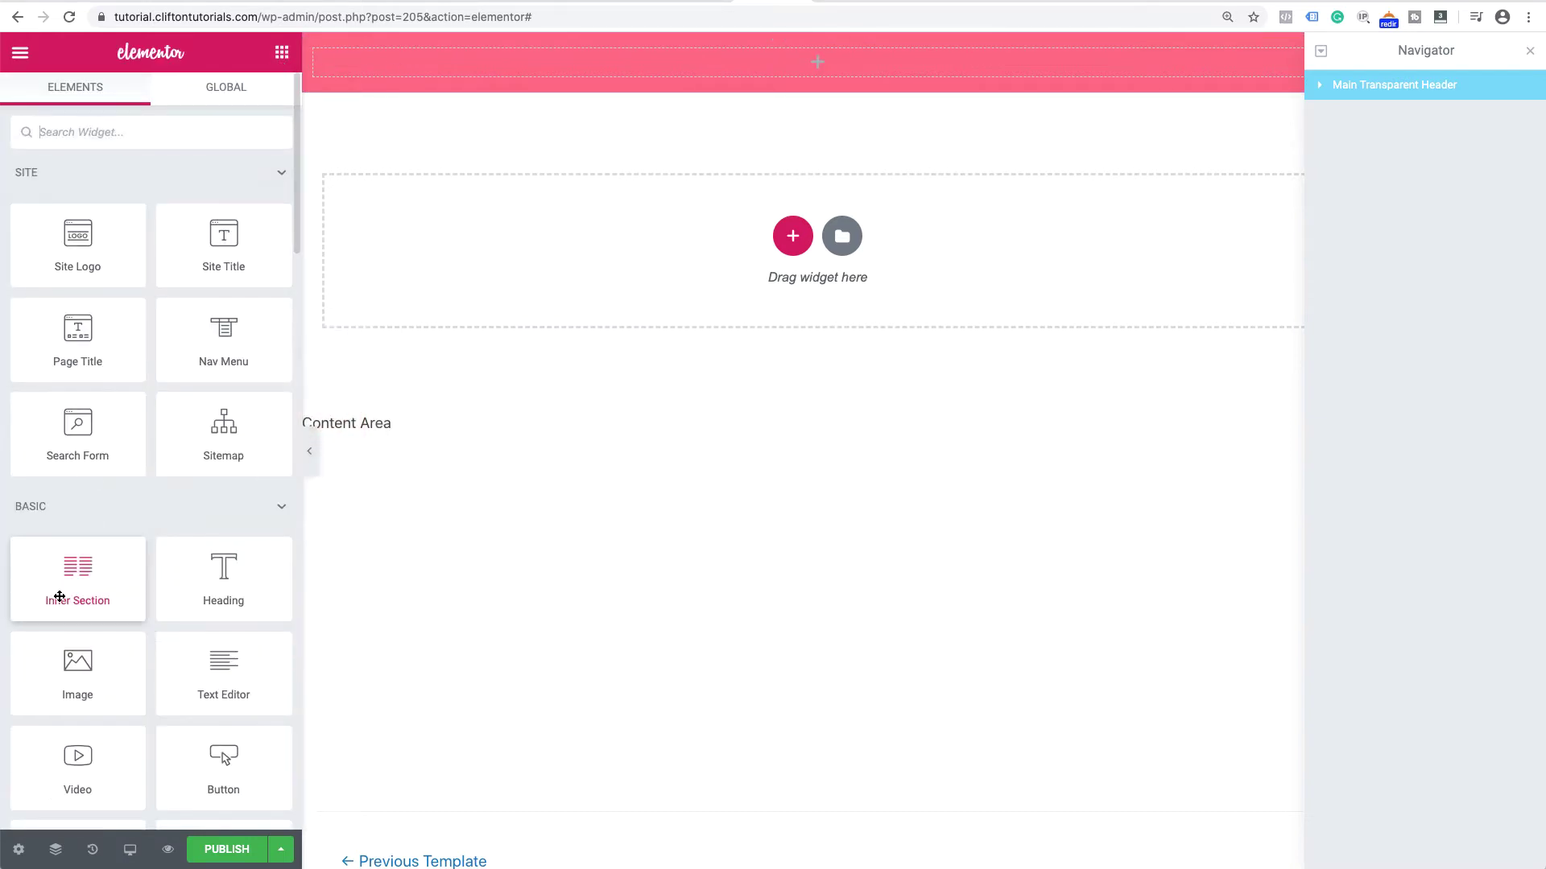
left_click_drag(59, 594, 613, 74)
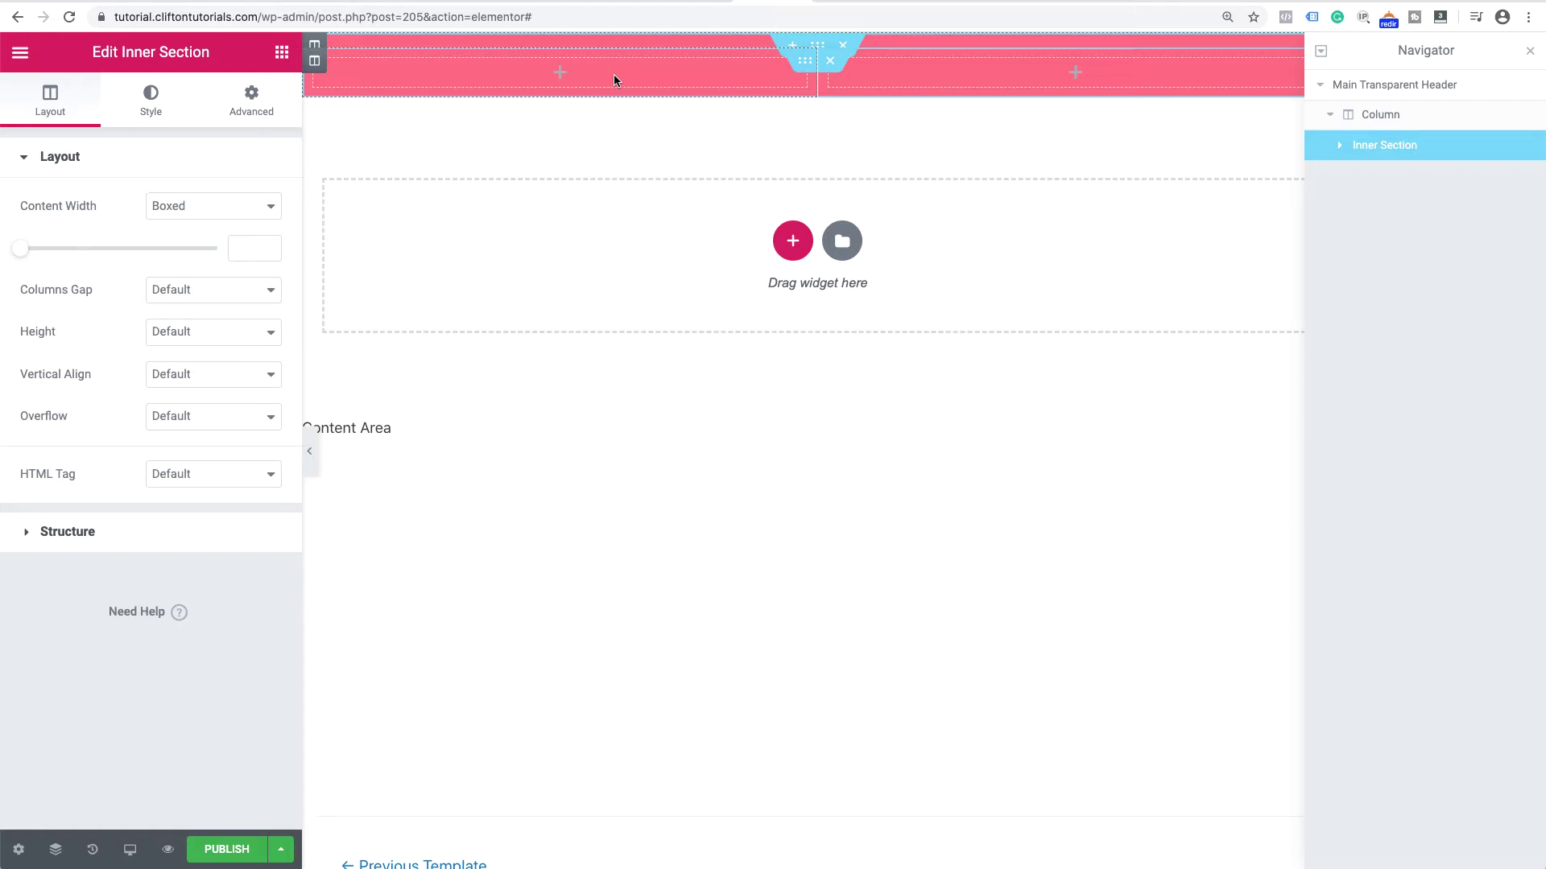
left_click(792, 241)
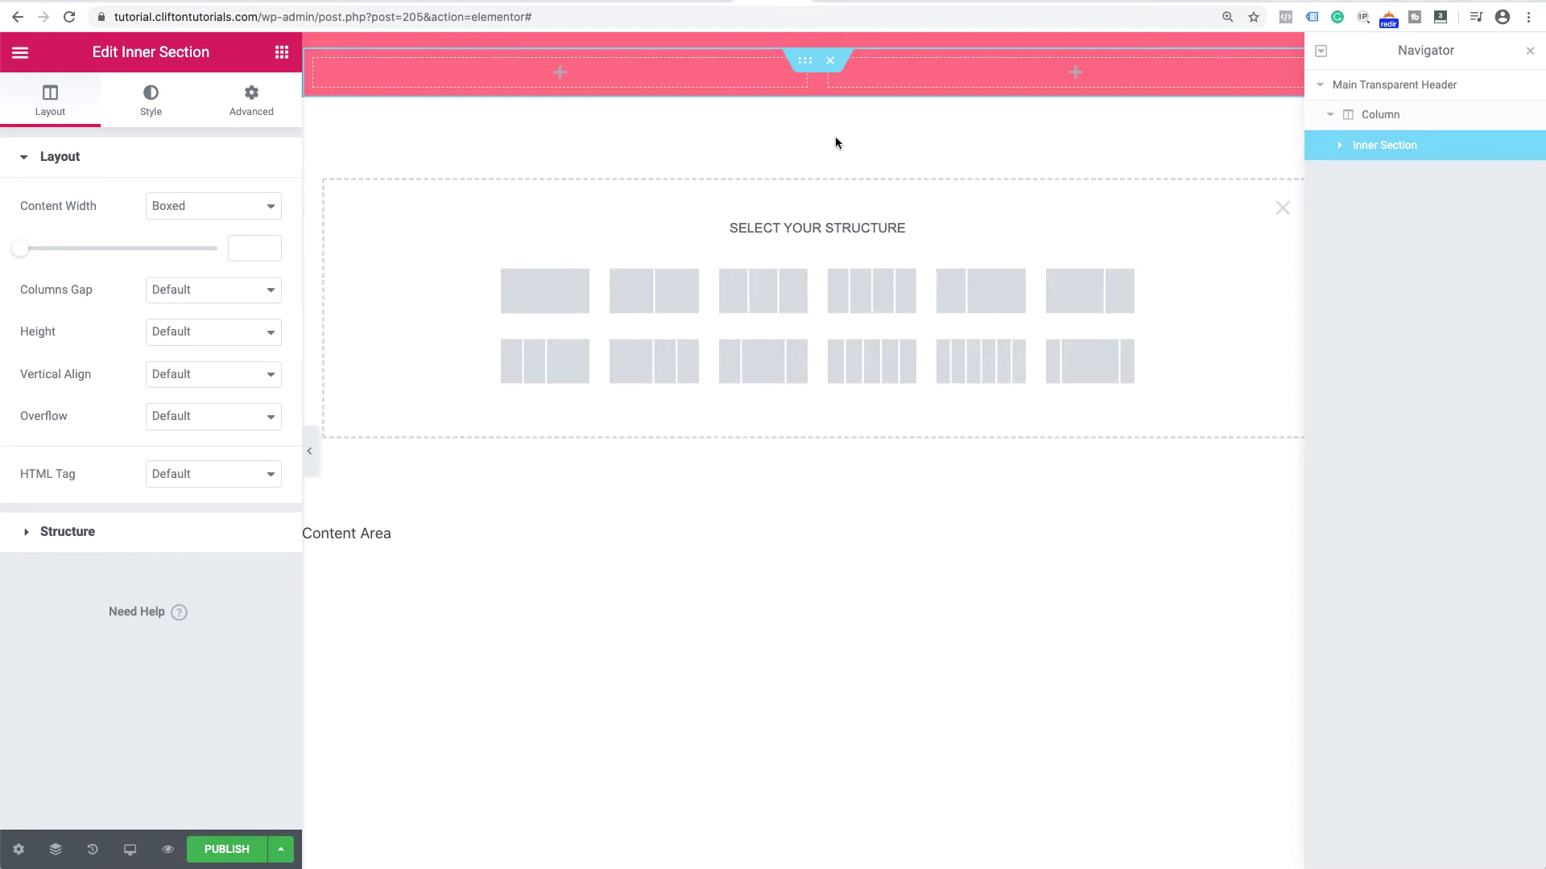
left_click(1282, 207)
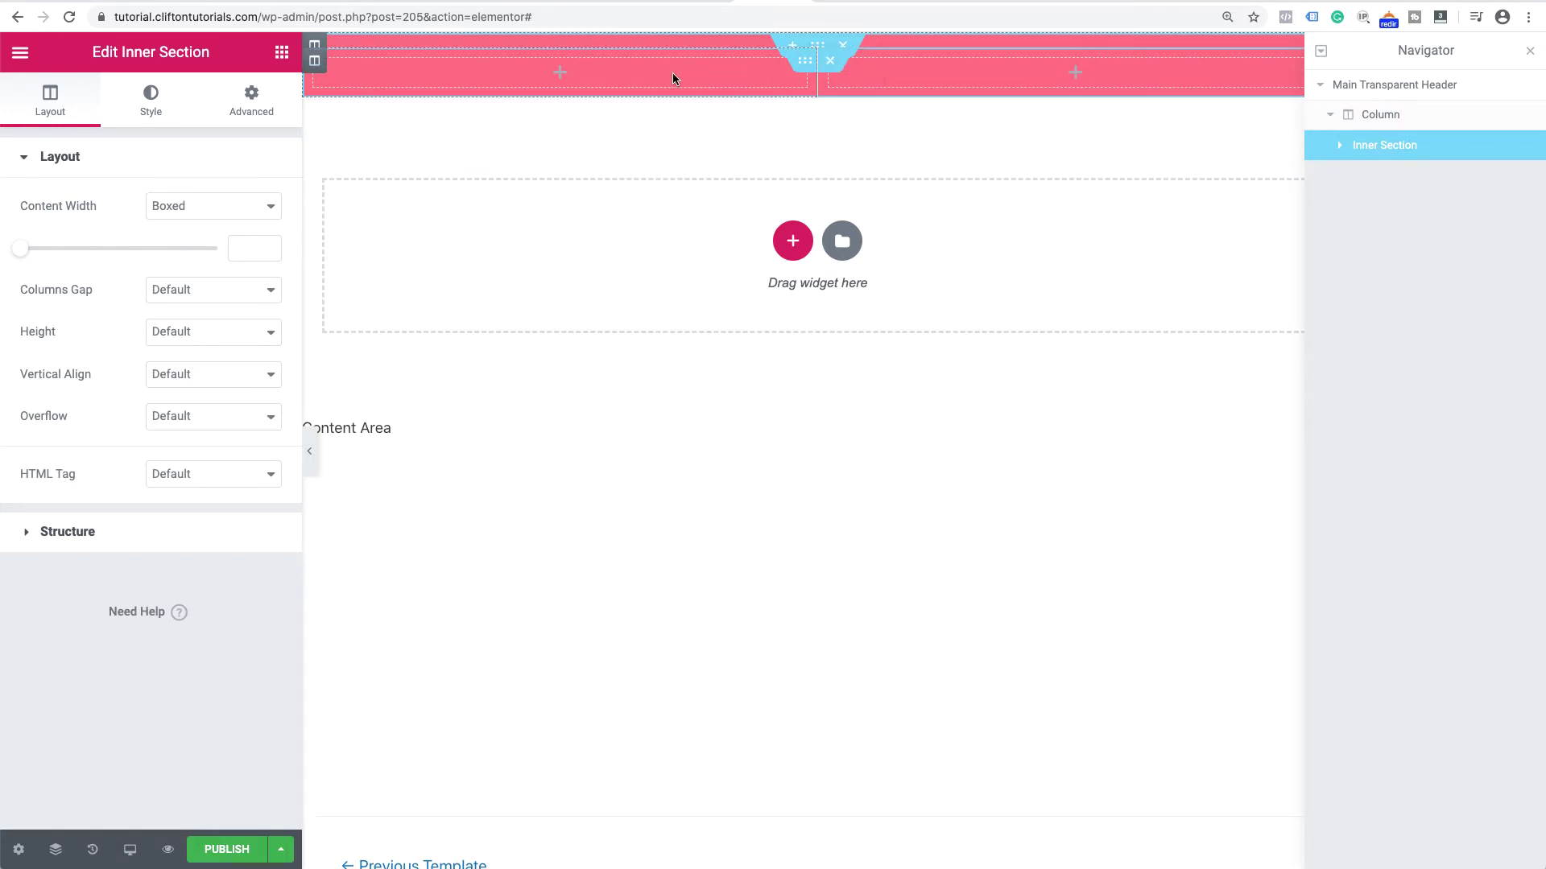
- Add two more columns to the Inner Section so that it has four columns
right_click(317, 65)
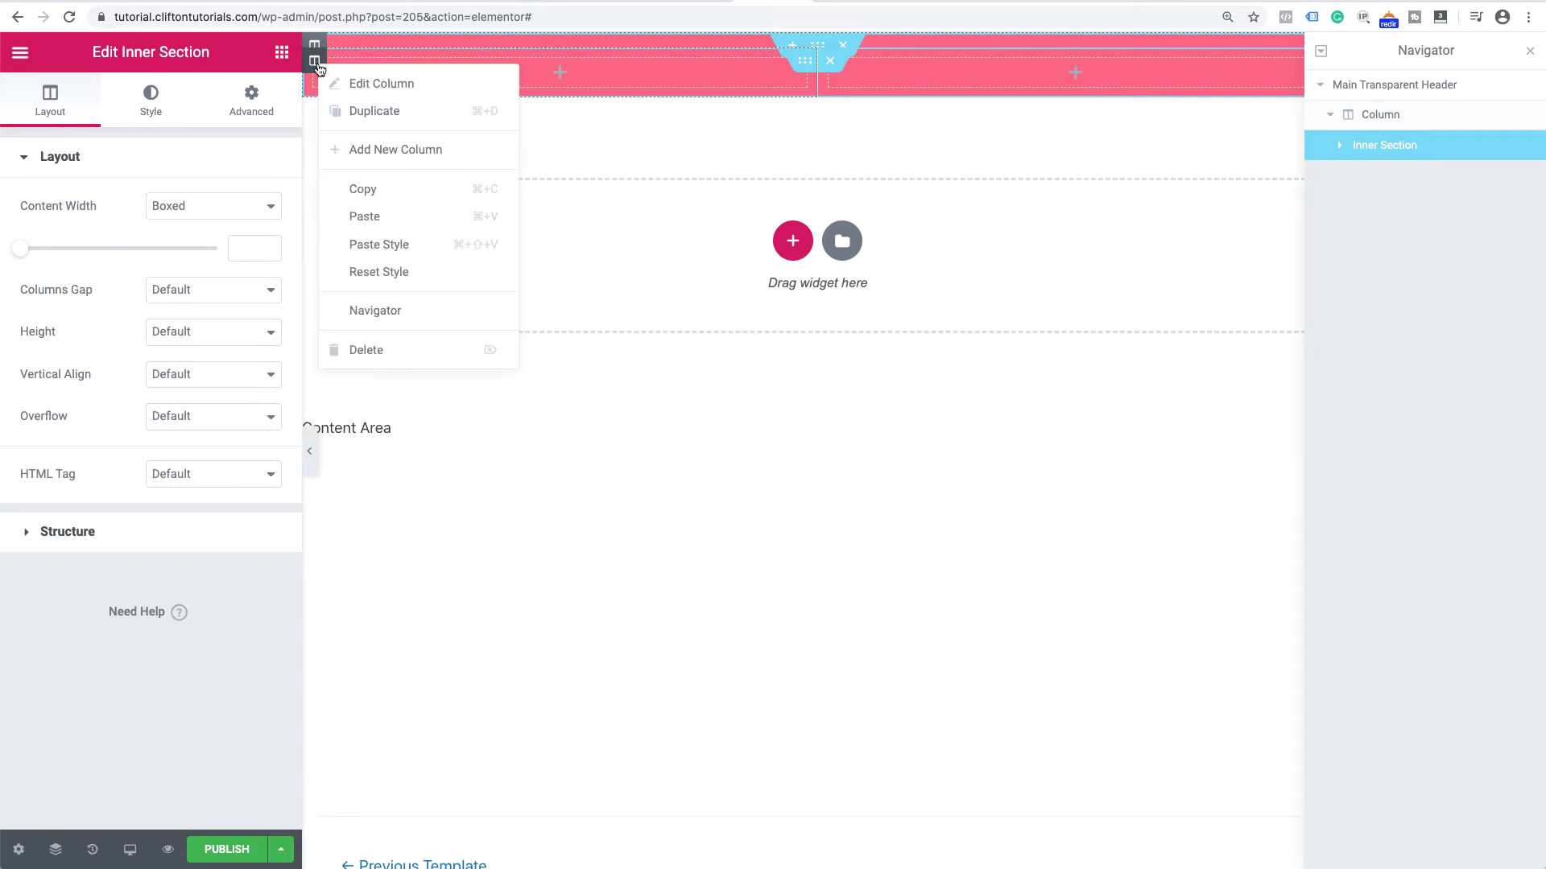
left_click(376, 148)
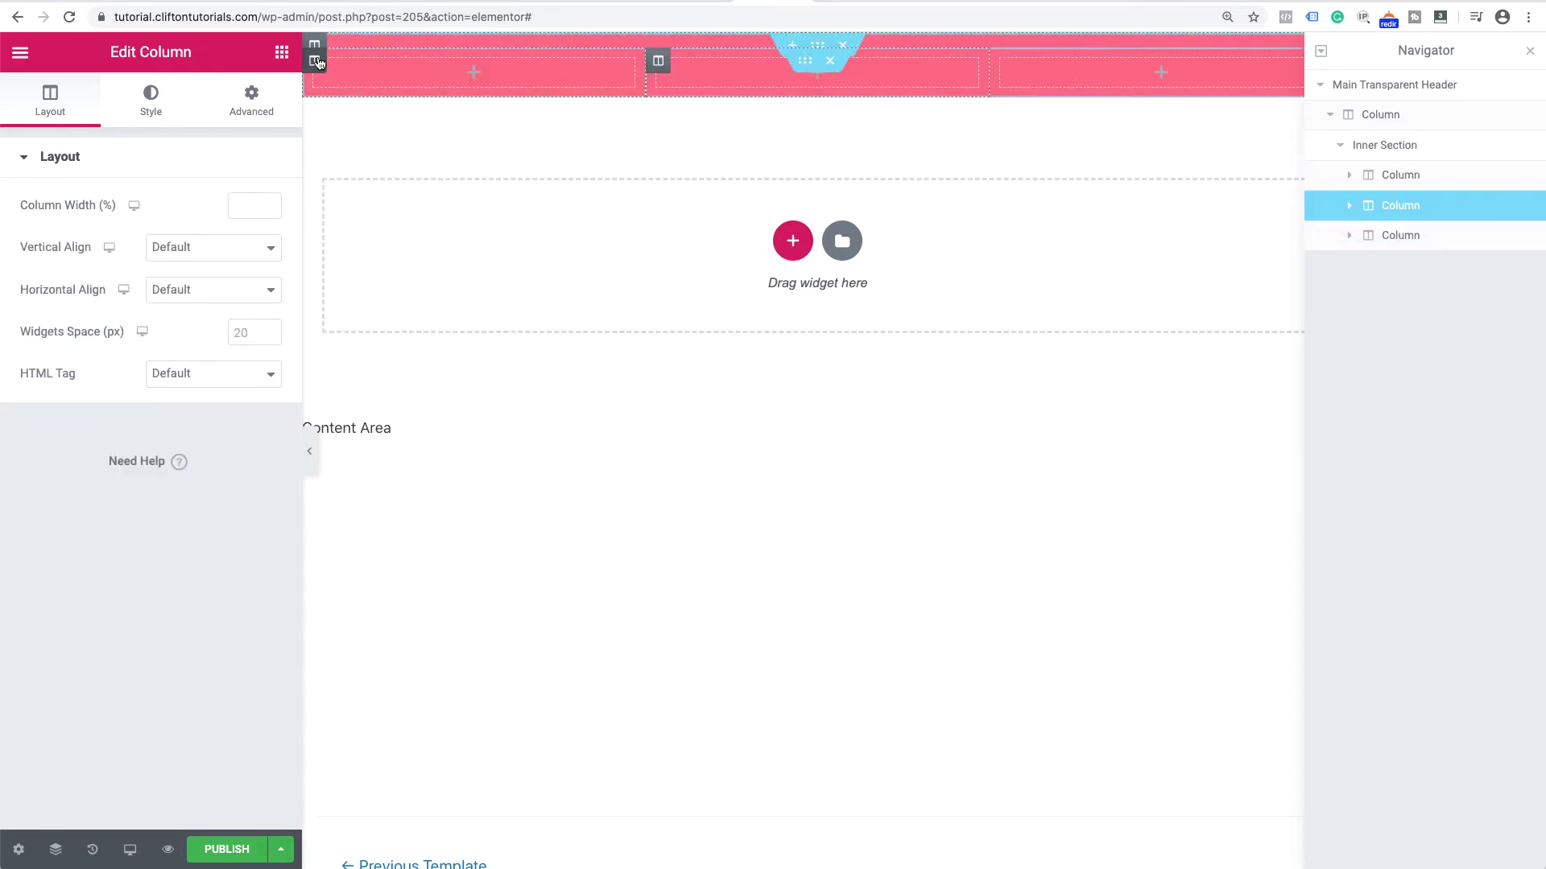
right_click(318, 63)
left_click(360, 145)
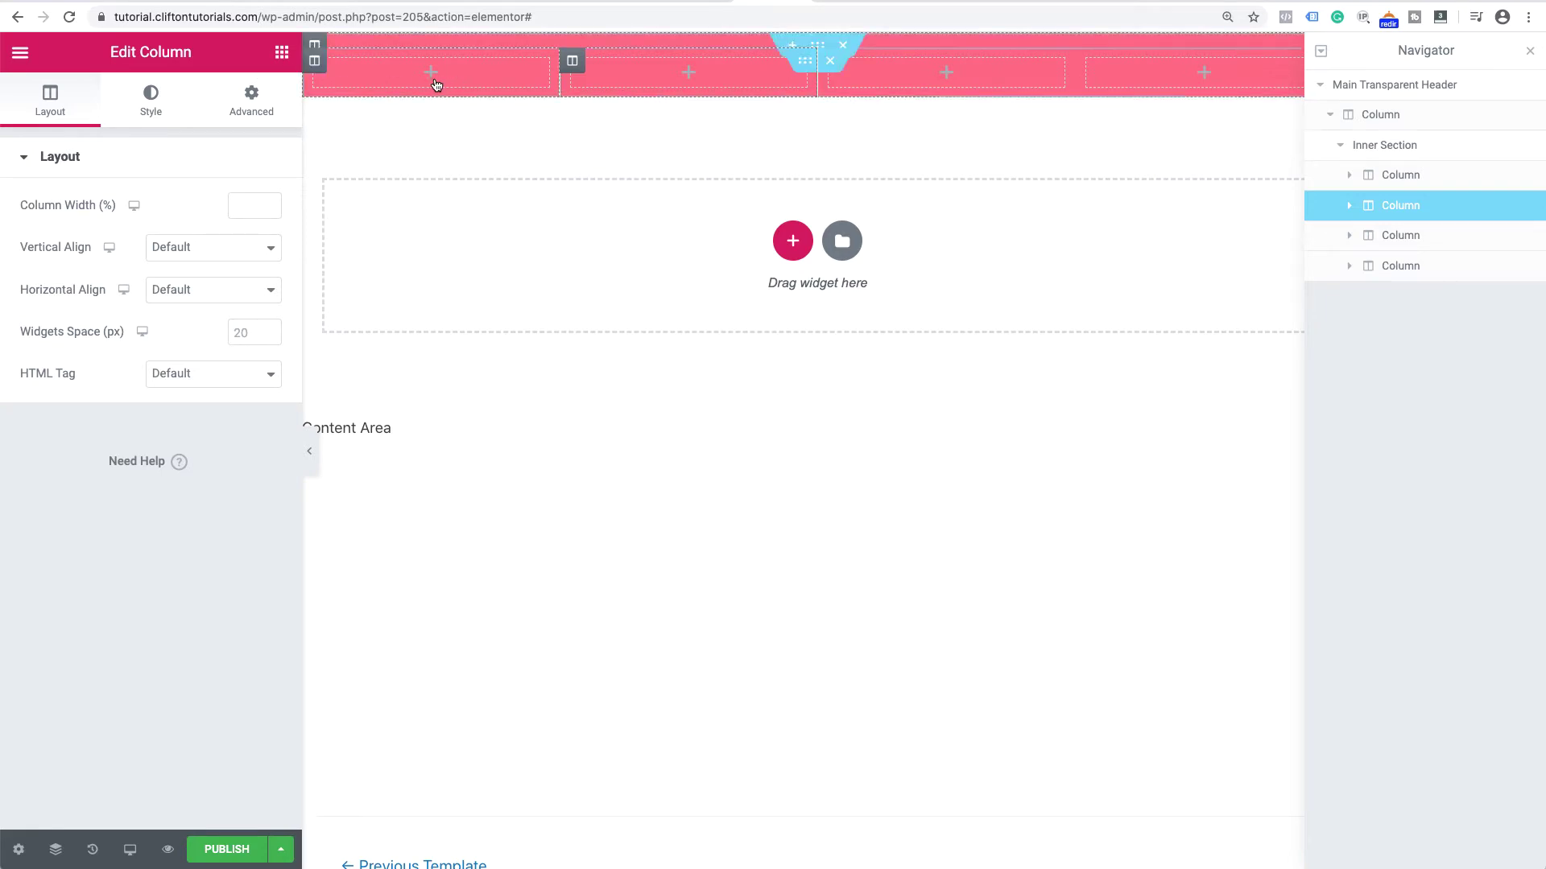
- Place a Site Title widget in the first inner column and set its text color to the white swatch
left_click(282, 51)
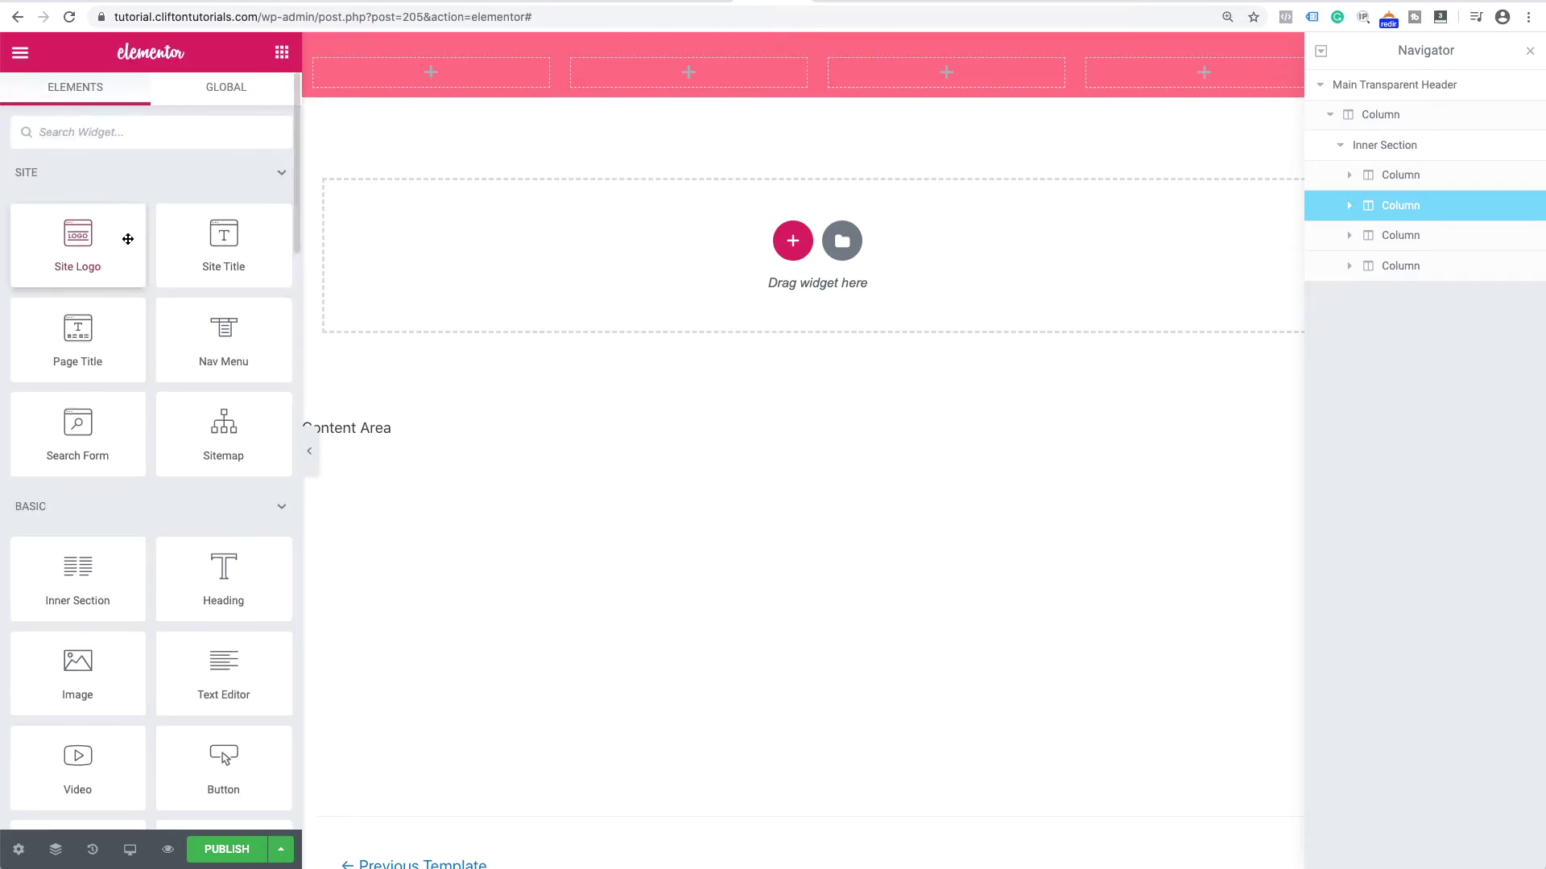
left_click_drag(232, 255, 435, 71)
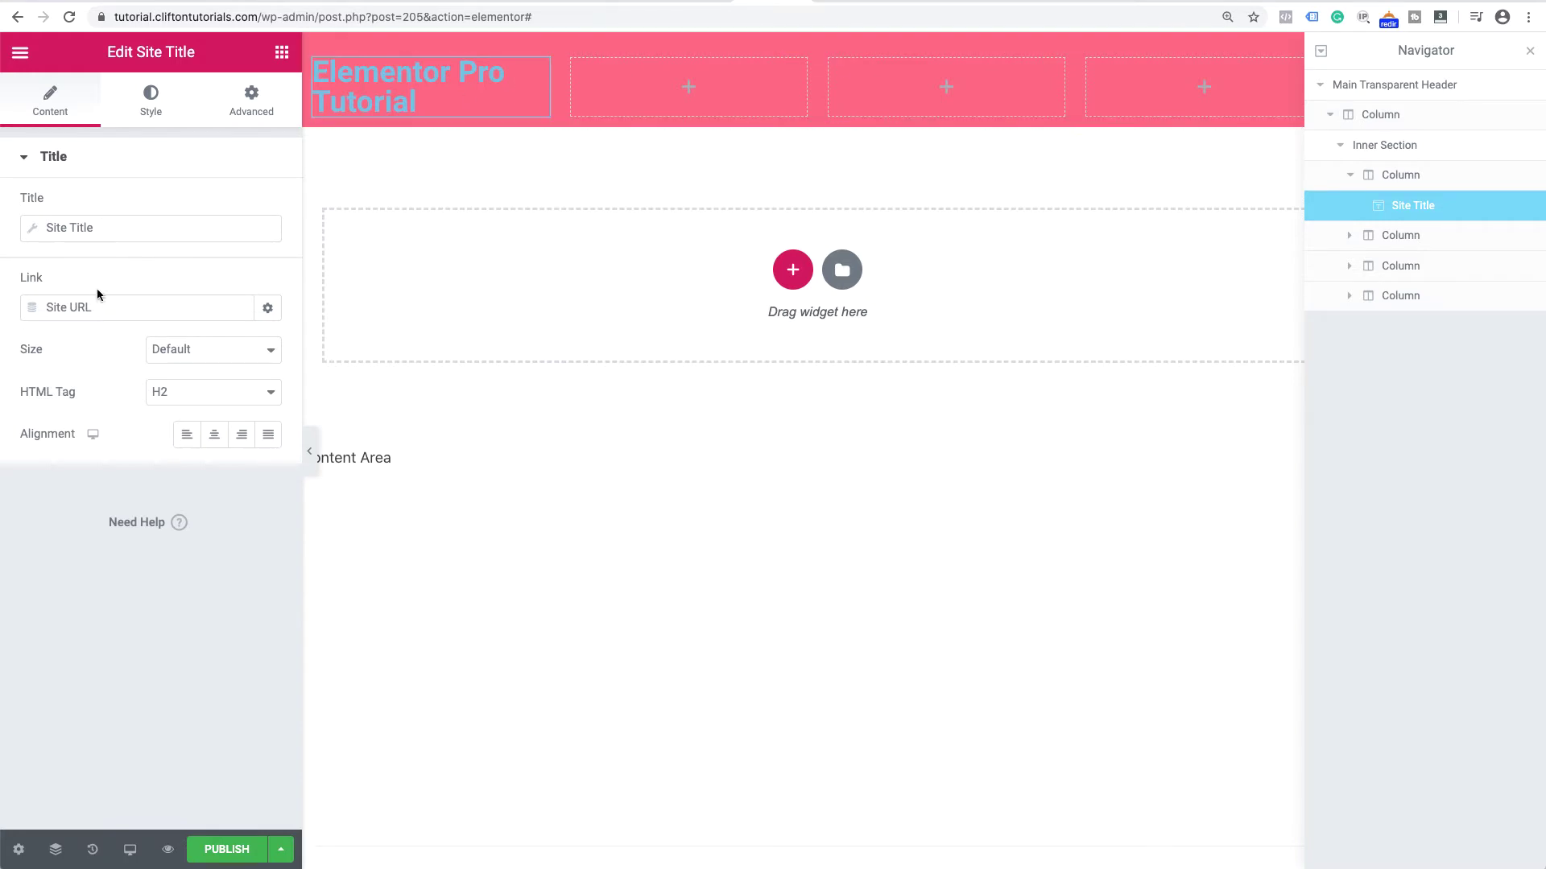
left_click(149, 103)
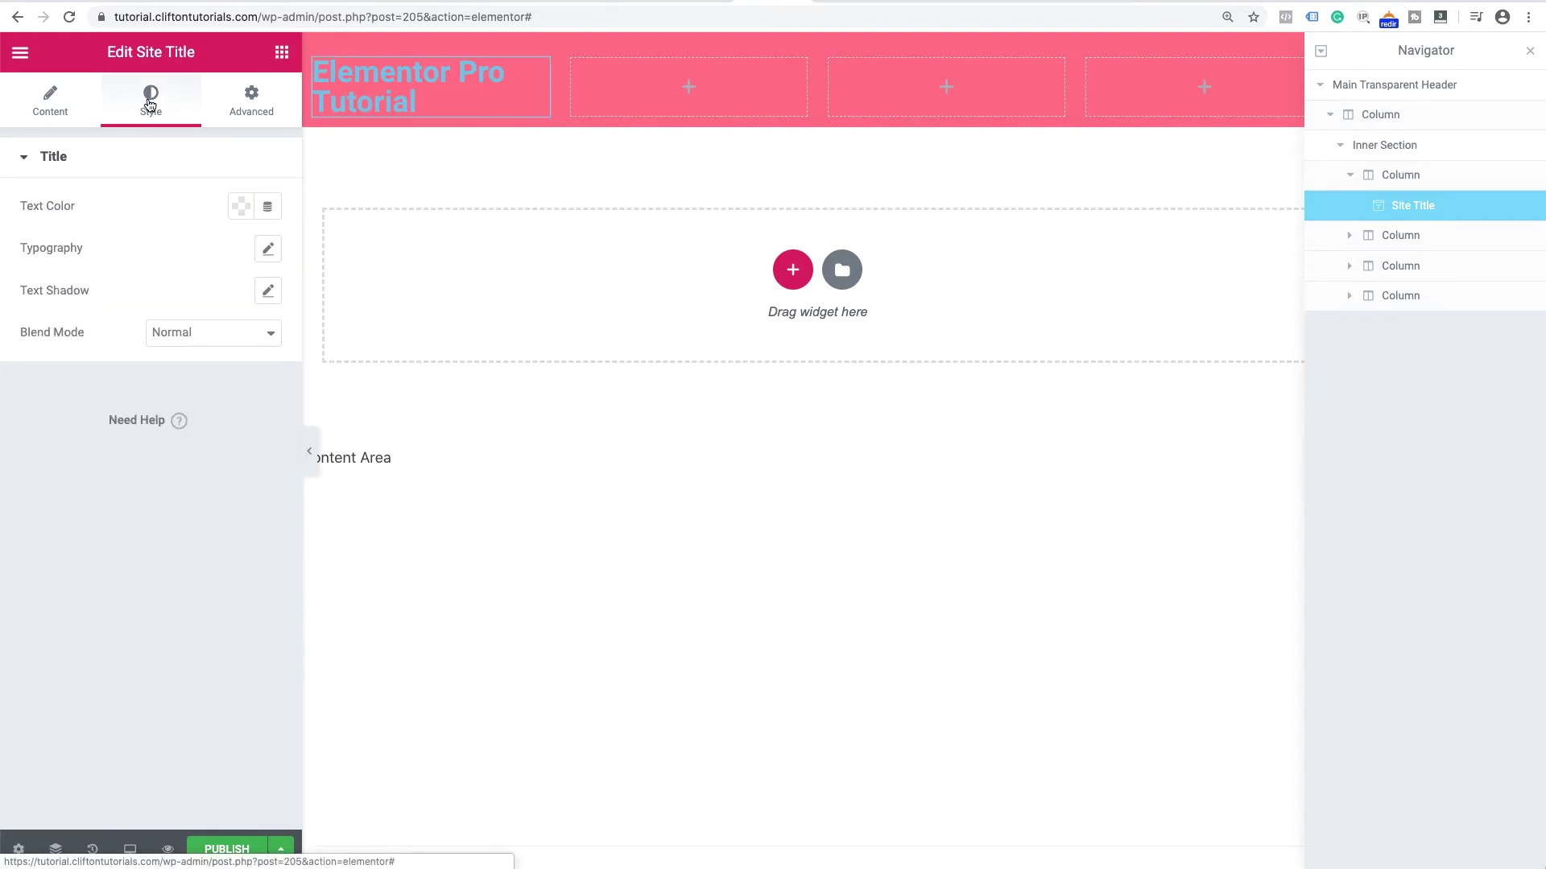
left_click(241, 207)
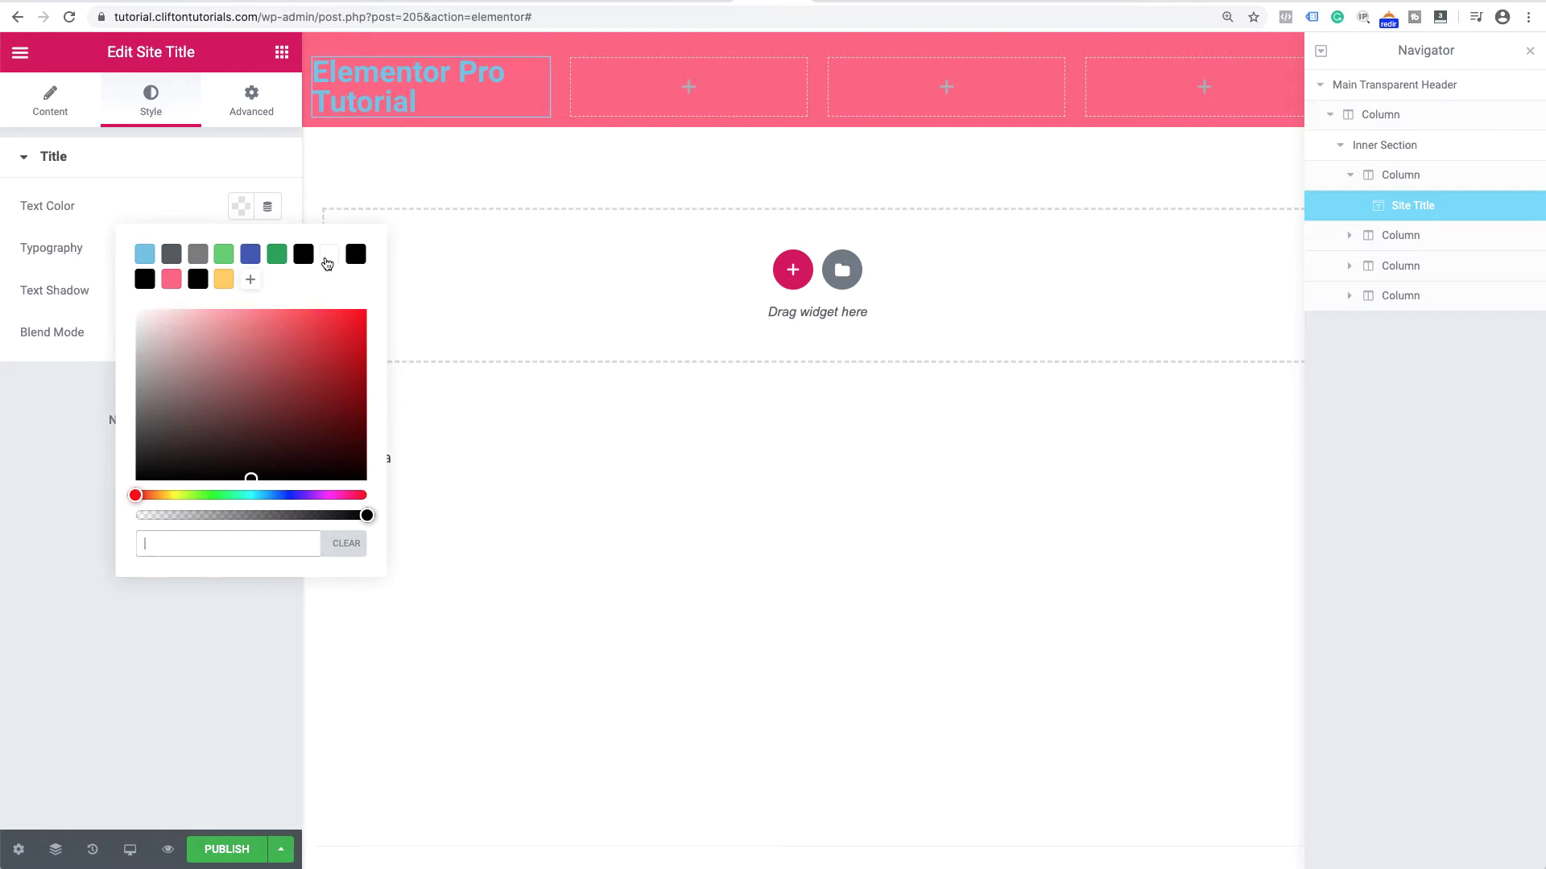
left_click(328, 262)
left_click(208, 173)
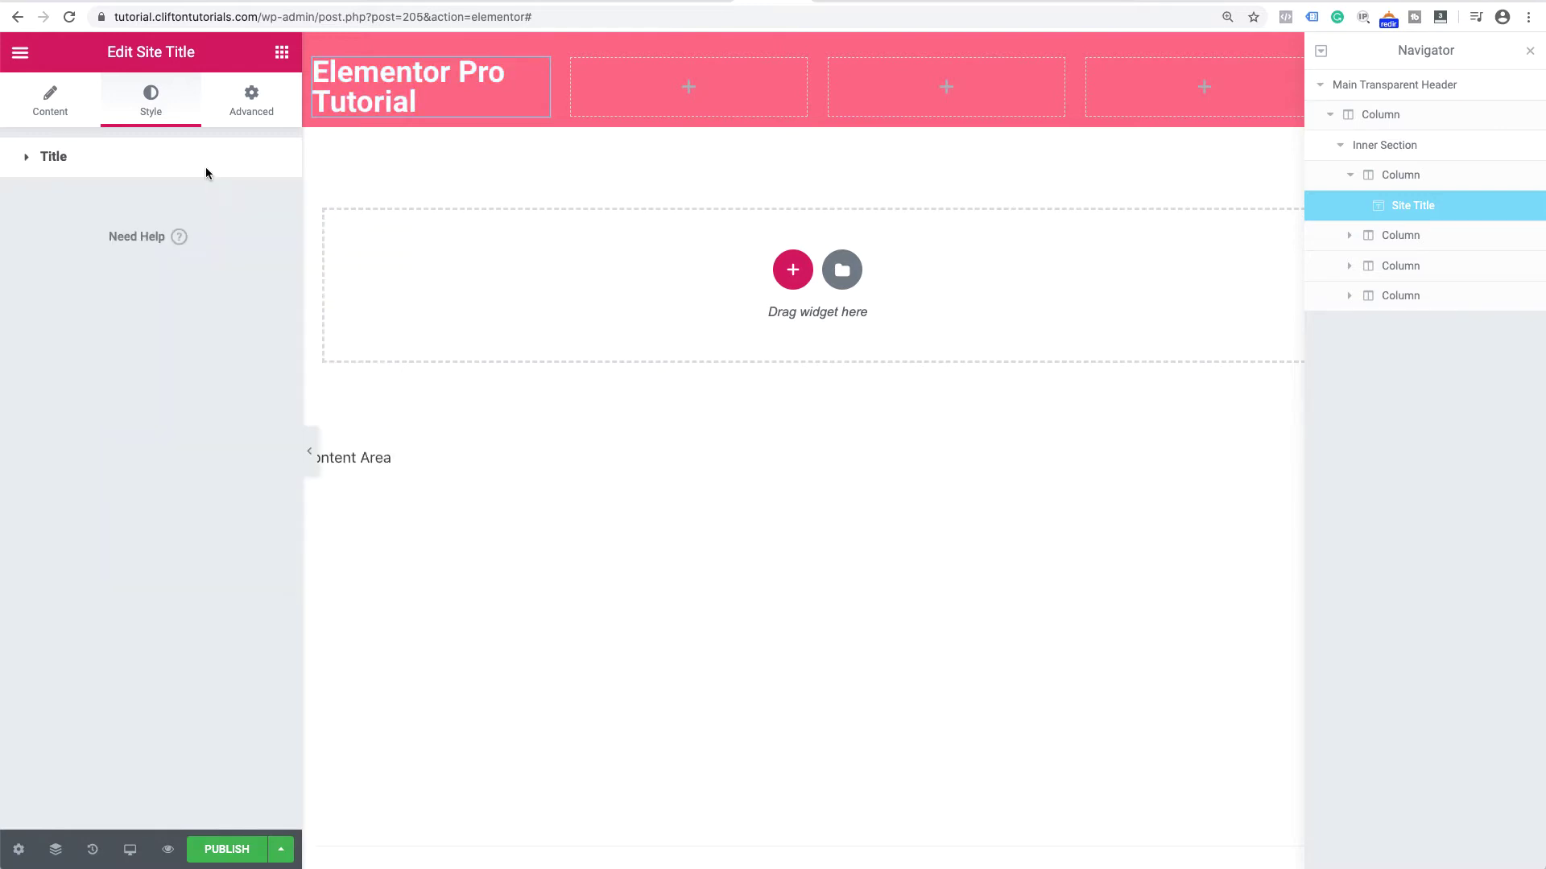
left_click(205, 172)
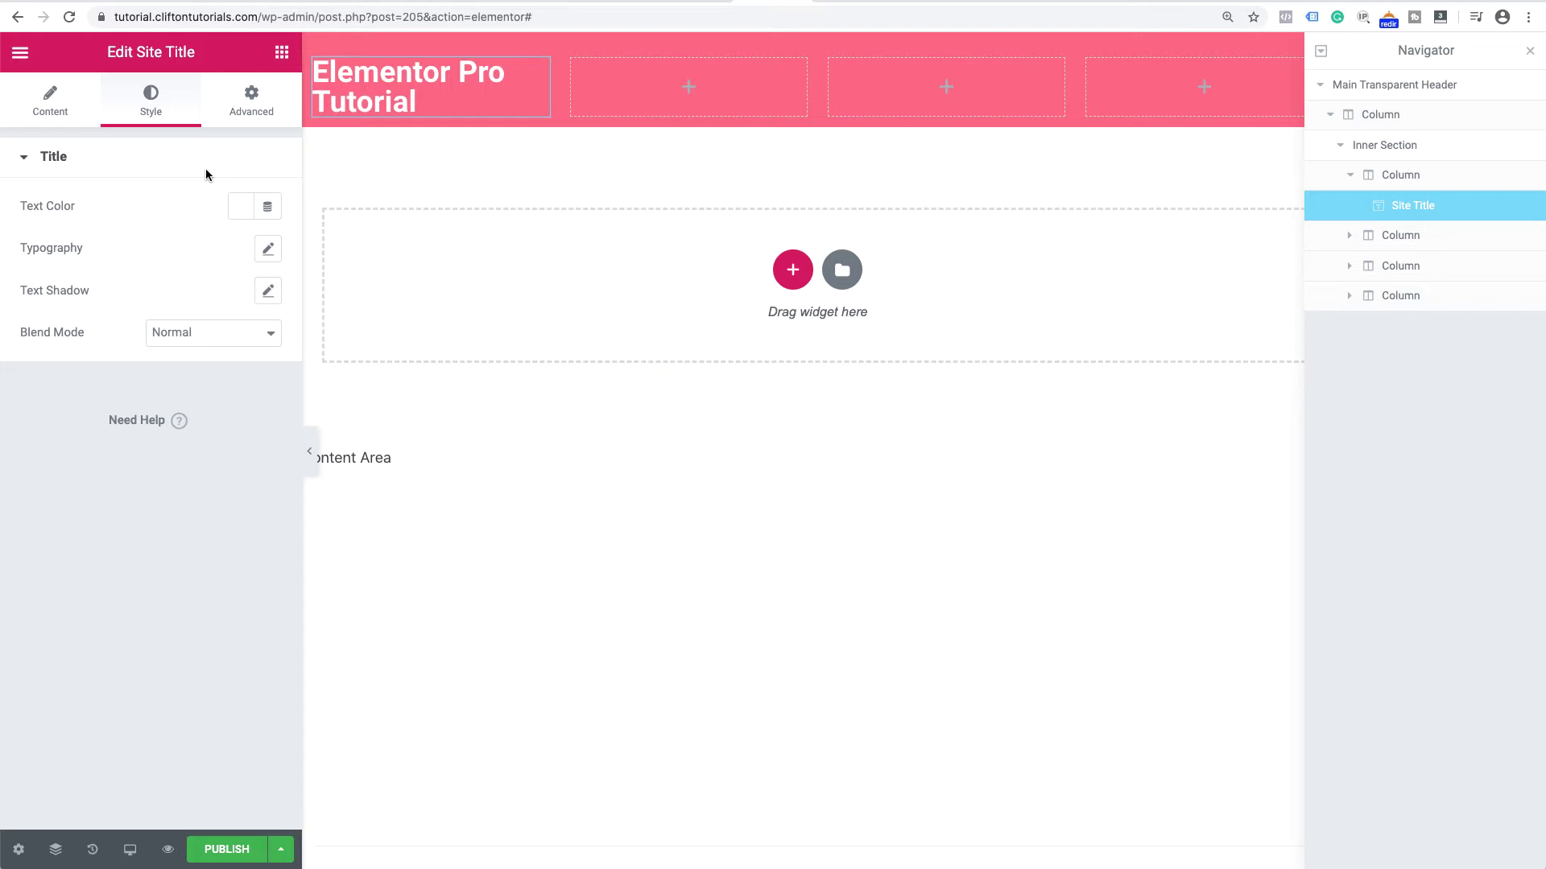
- Set the site title's font size to 20 px and its alignment to center
left_click(266, 250)
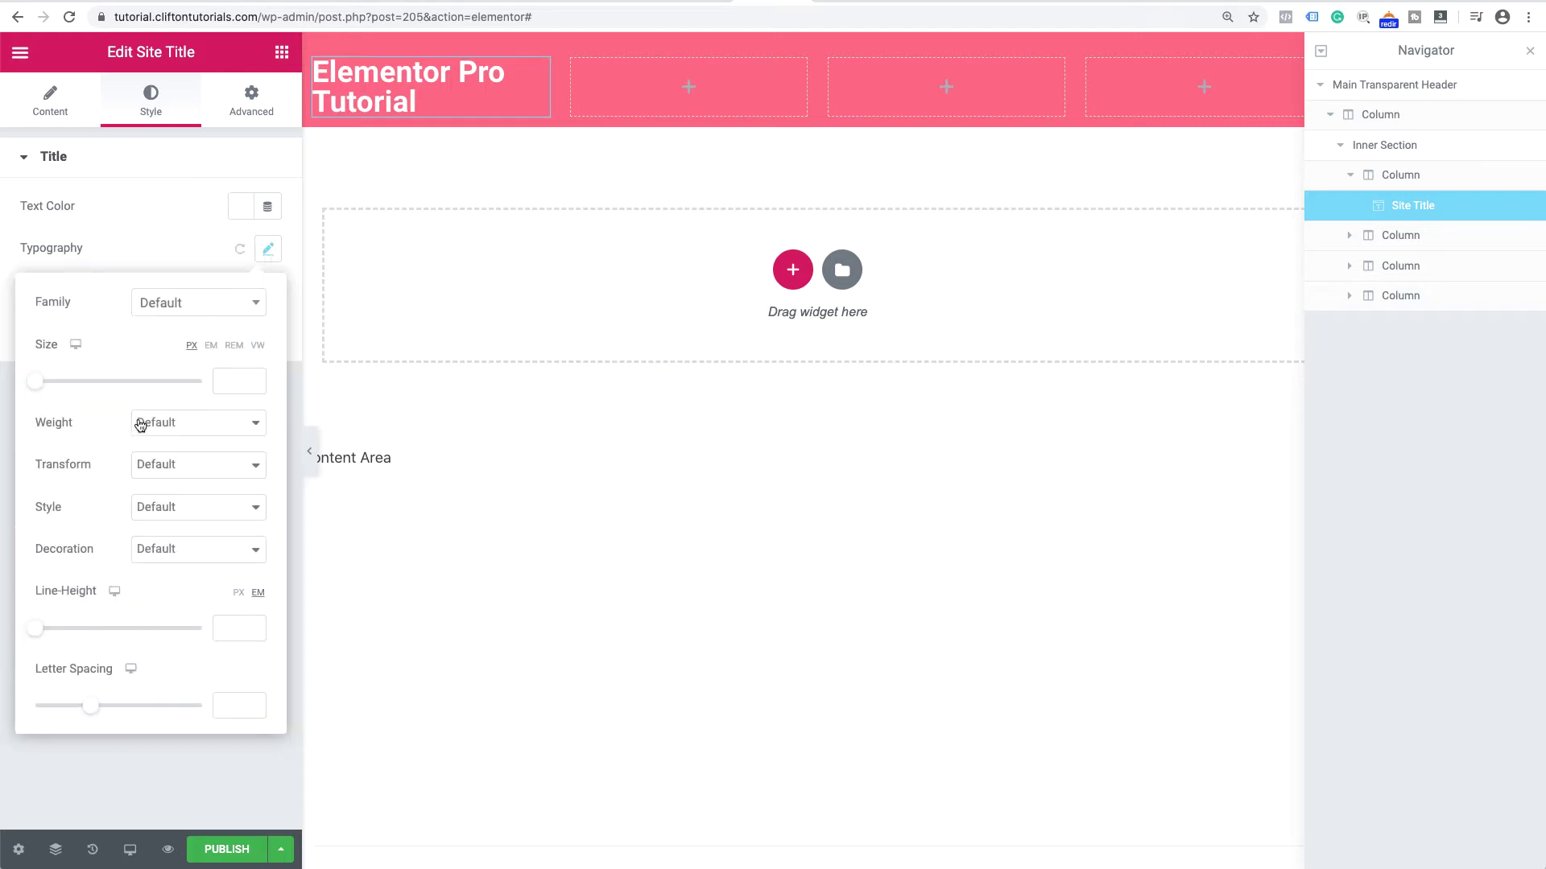
left_click(235, 391)
type("20")
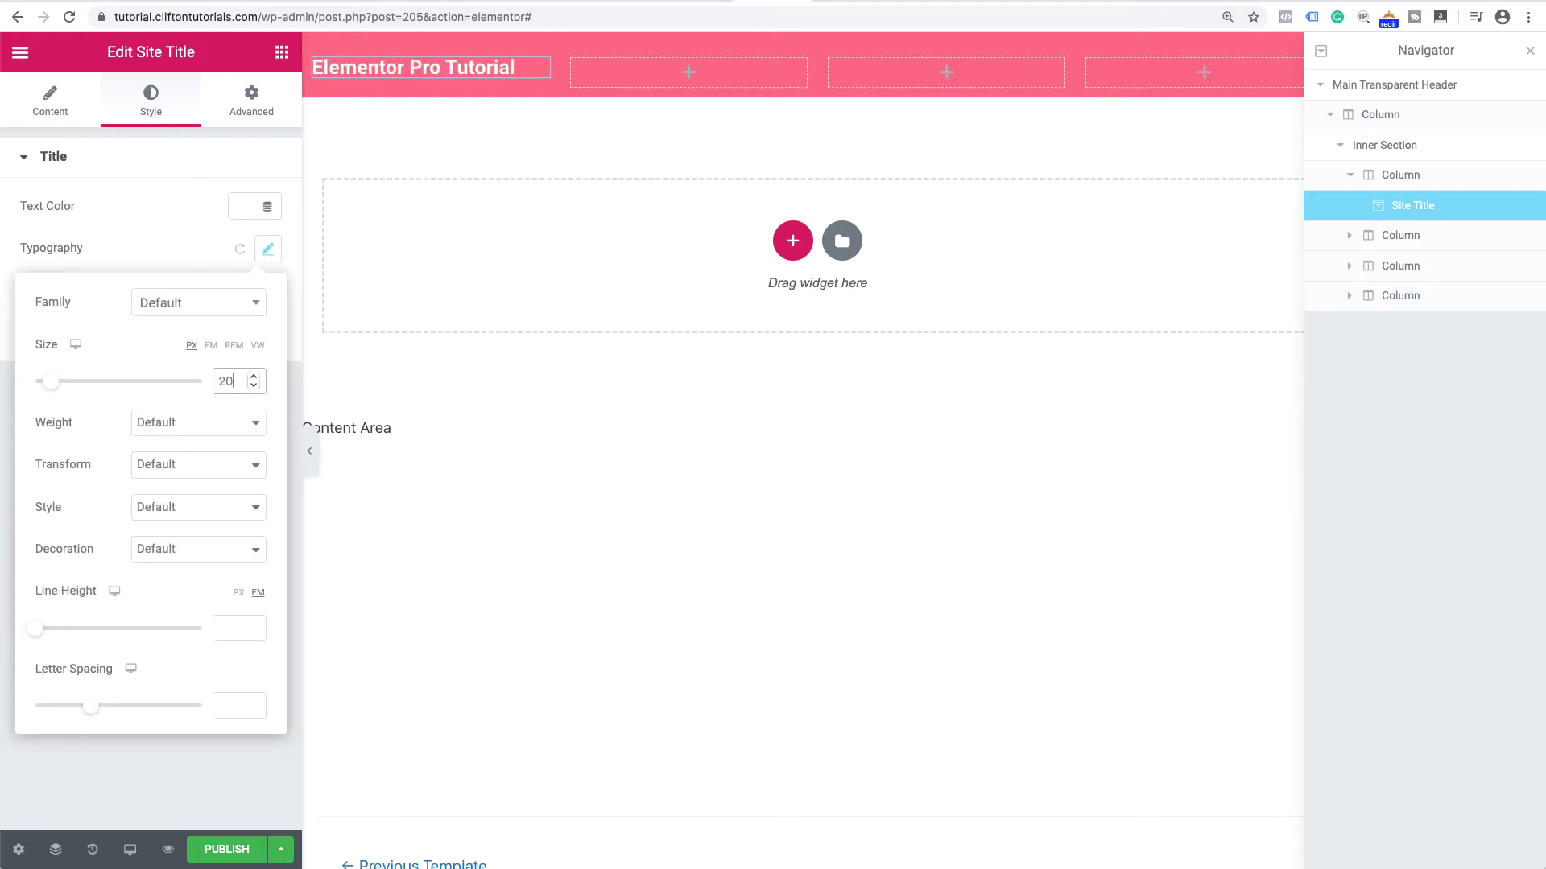
left_click(191, 251)
left_click(50, 101)
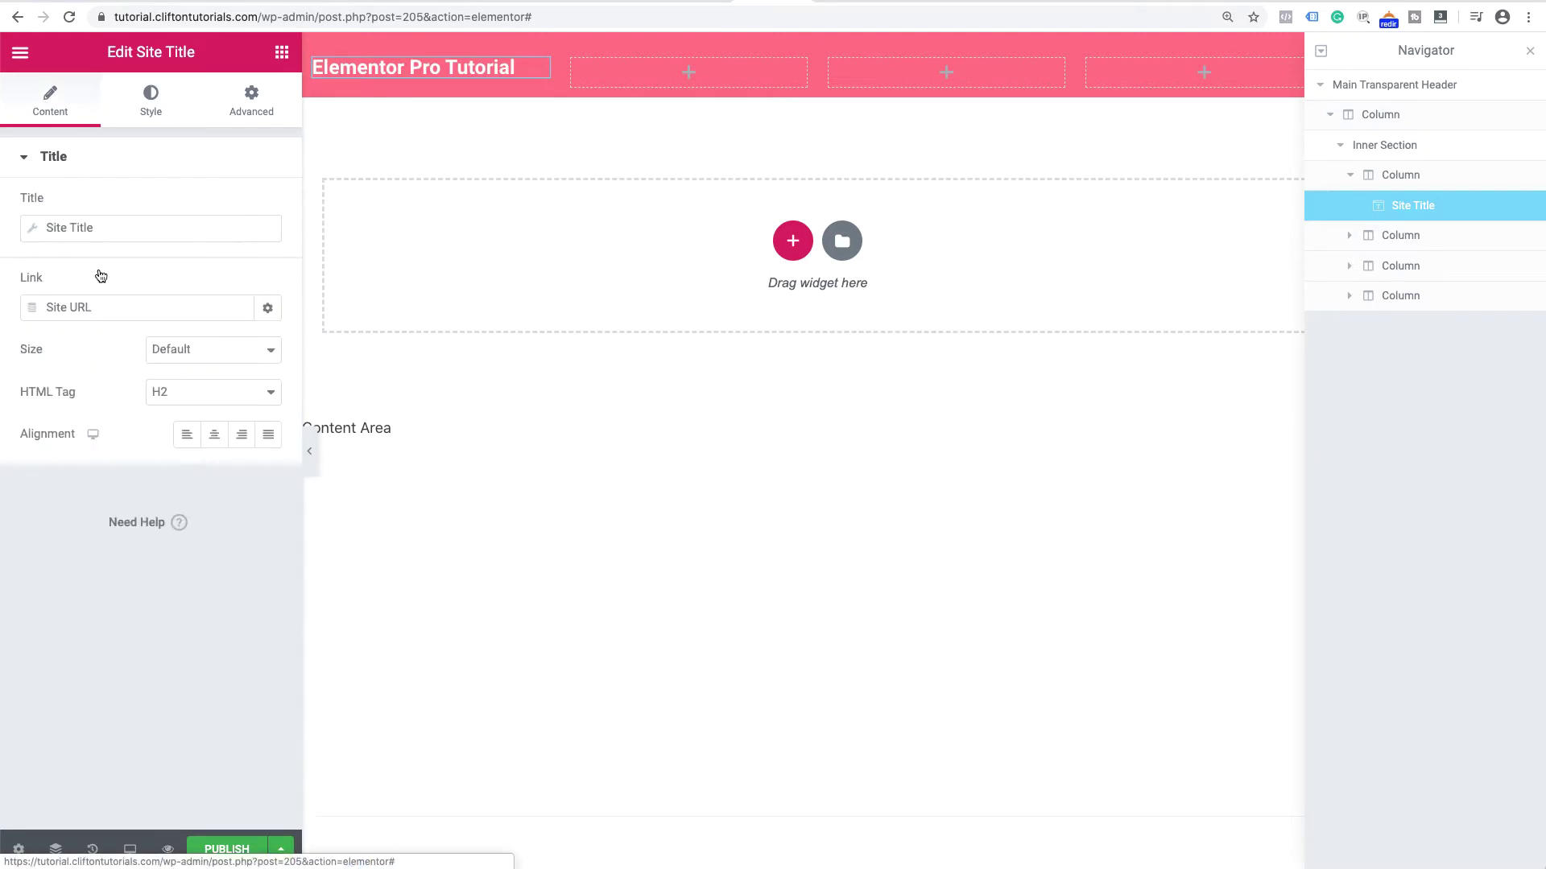
left_click(211, 439)
left_click(210, 440)
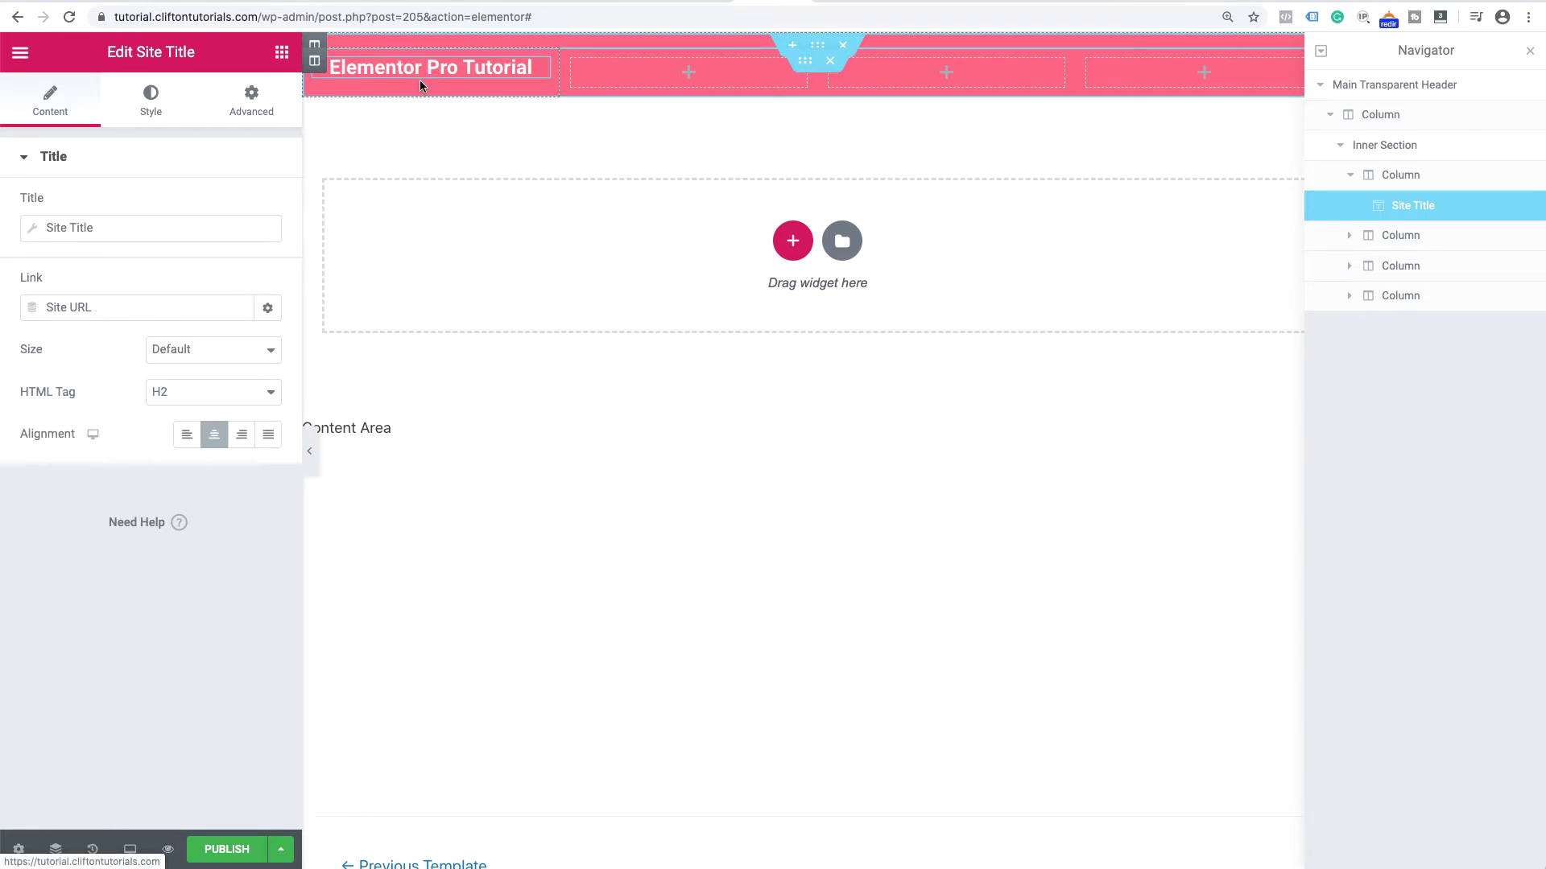
- Set the Vertical Align of the site title's column to Middle
right_click(319, 67)
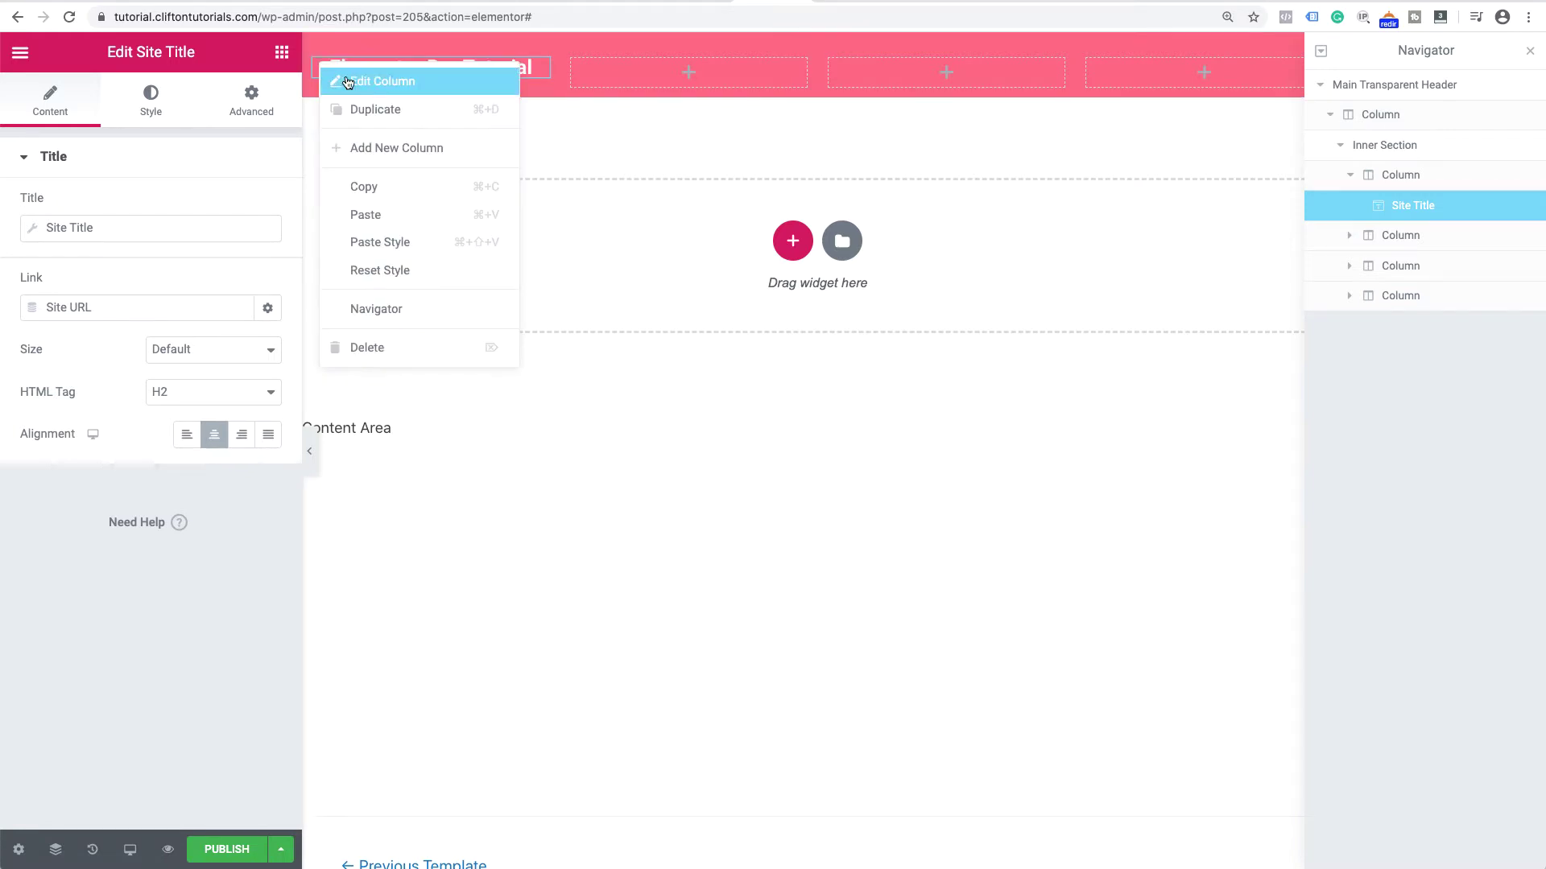
left_click(346, 81)
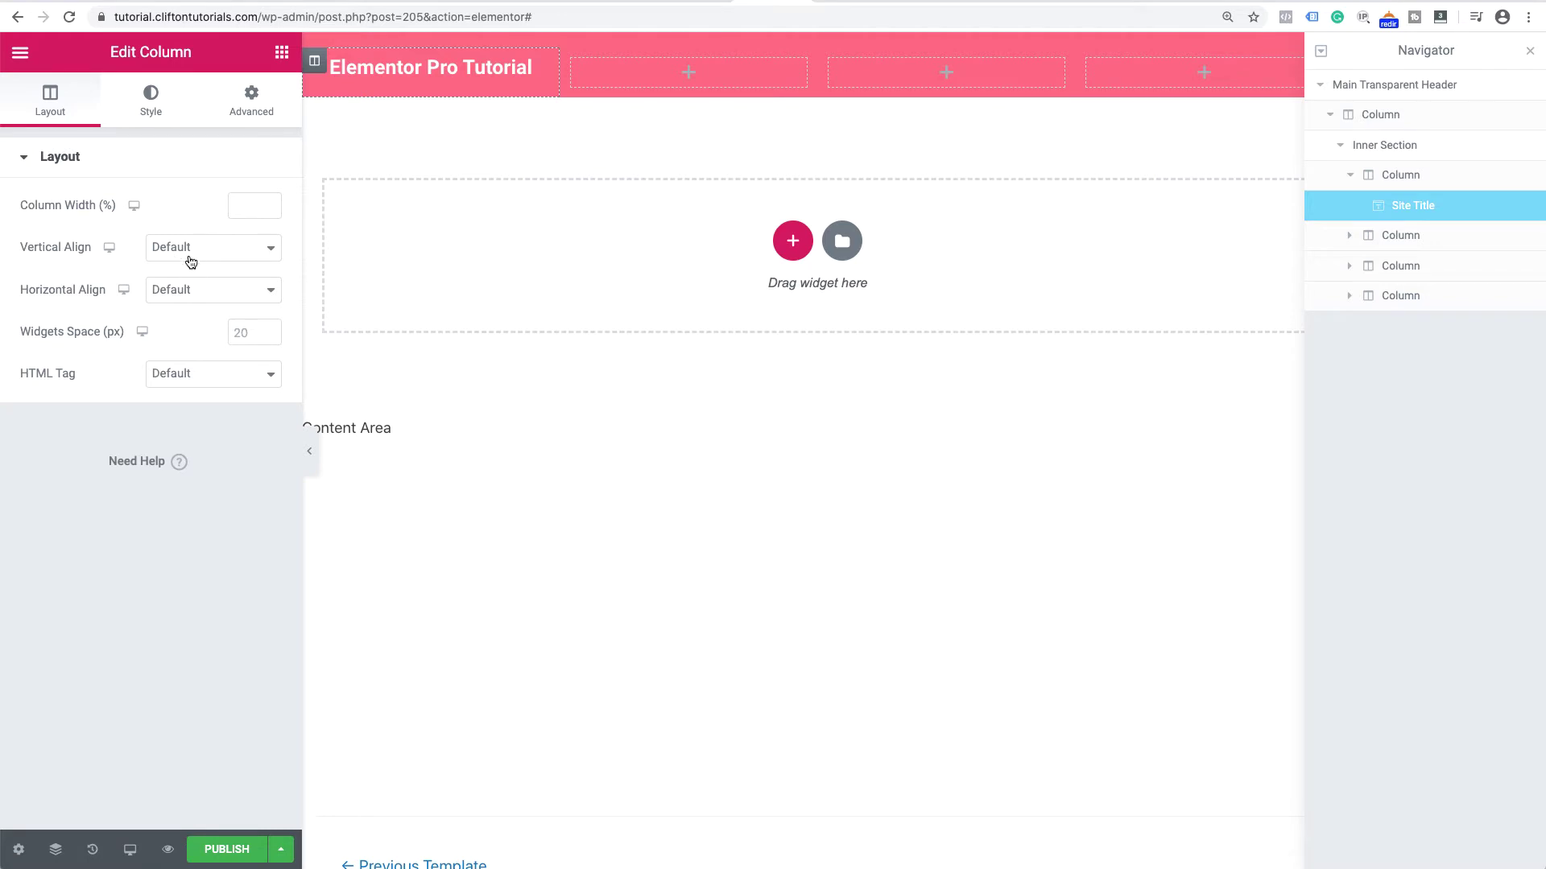
left_click(191, 261)
left_click(196, 279)
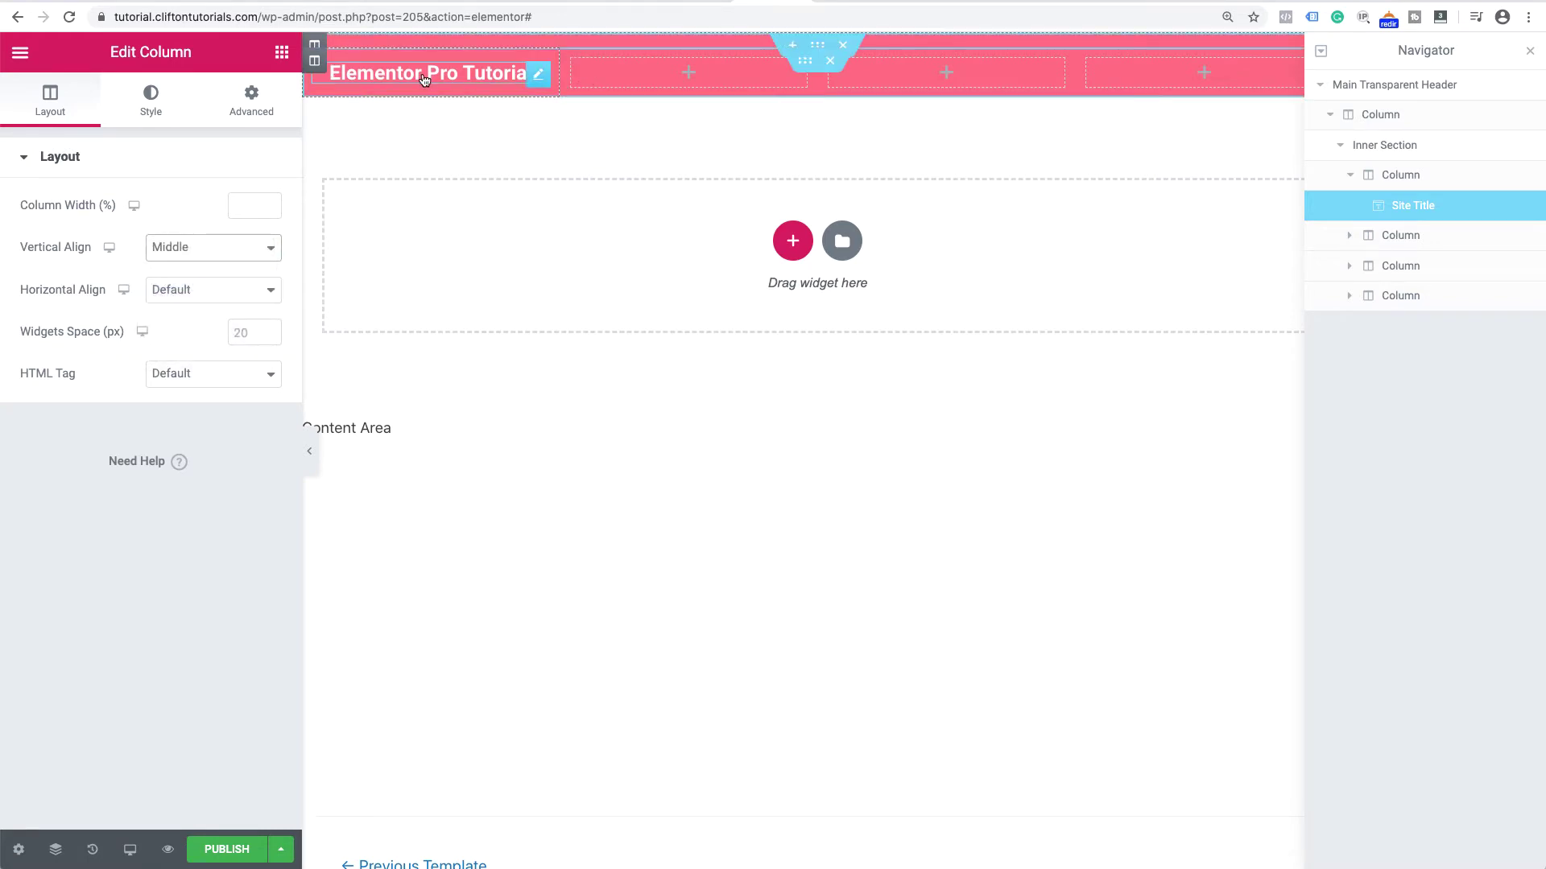
- Copy the site title's column and paste its style across the rest of the Inner Section's columns
right_click(317, 64)
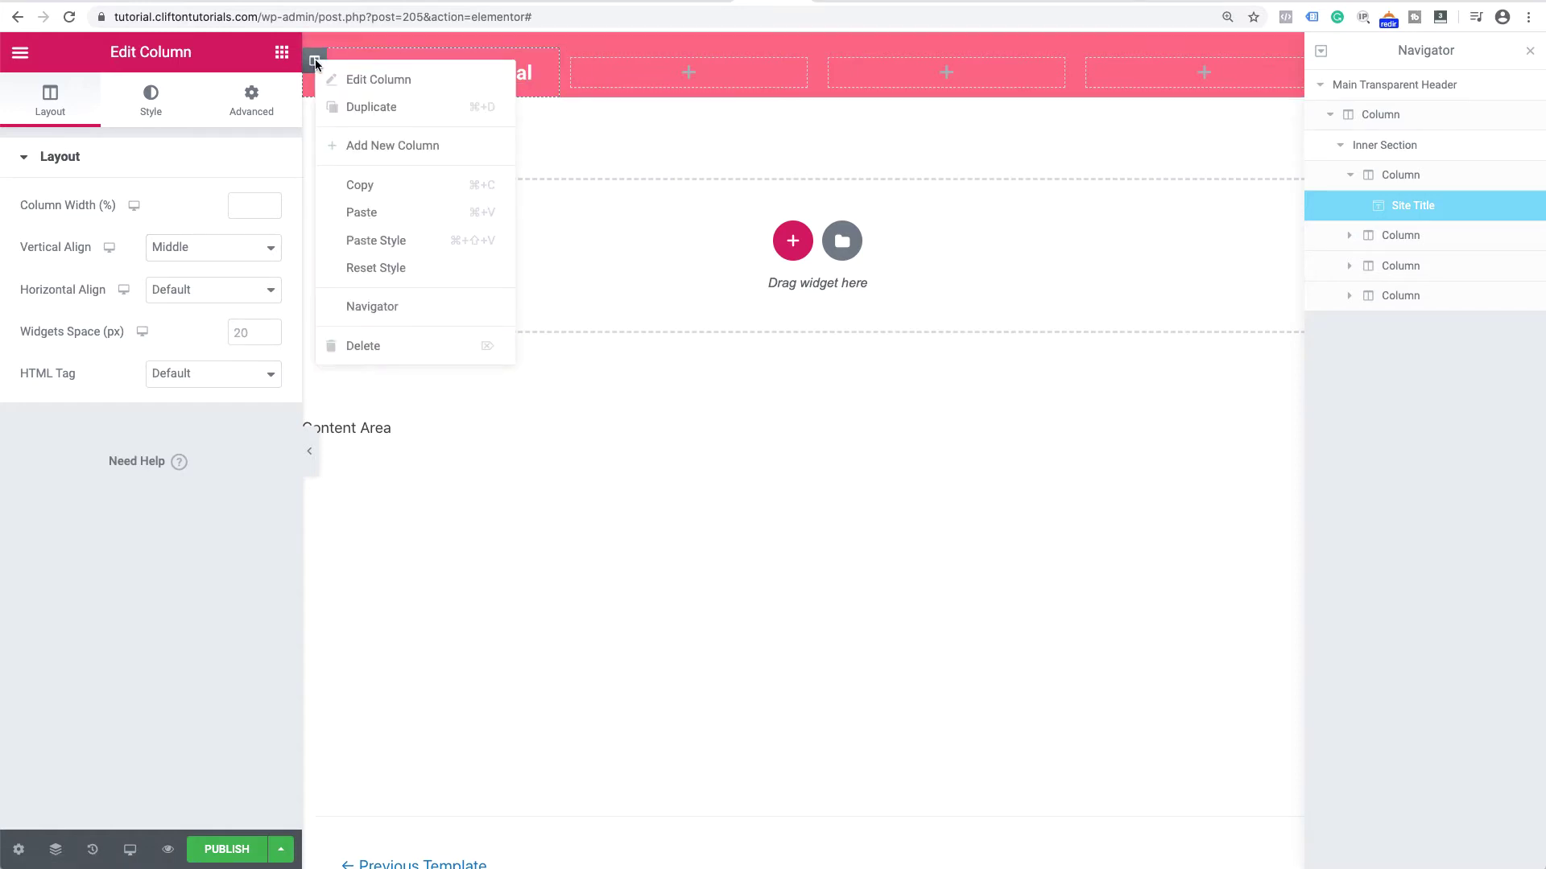
left_click(361, 189)
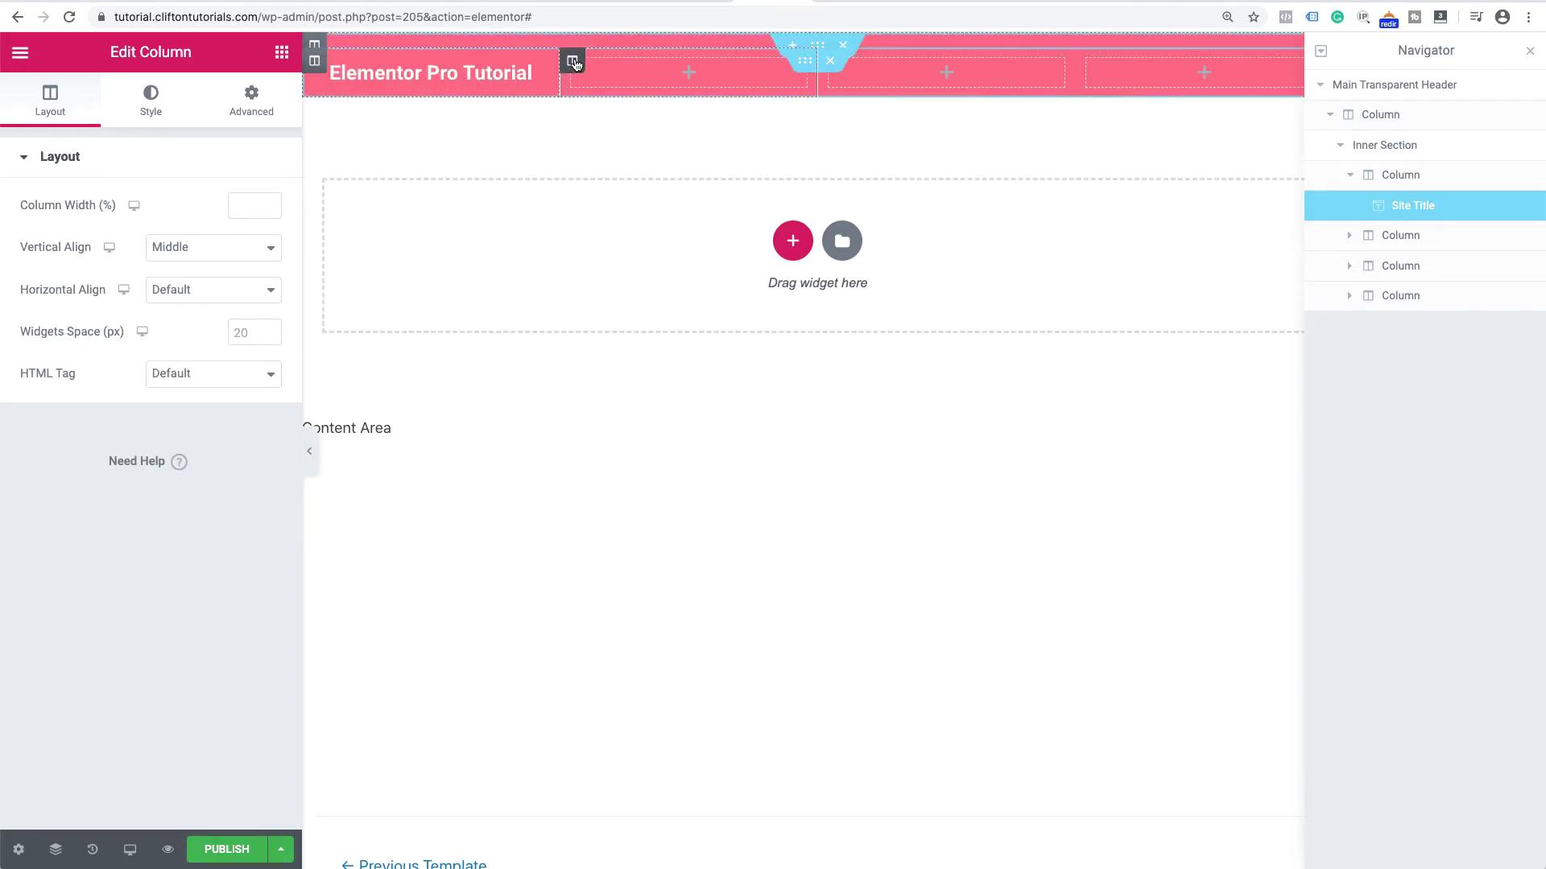
right_click(575, 63)
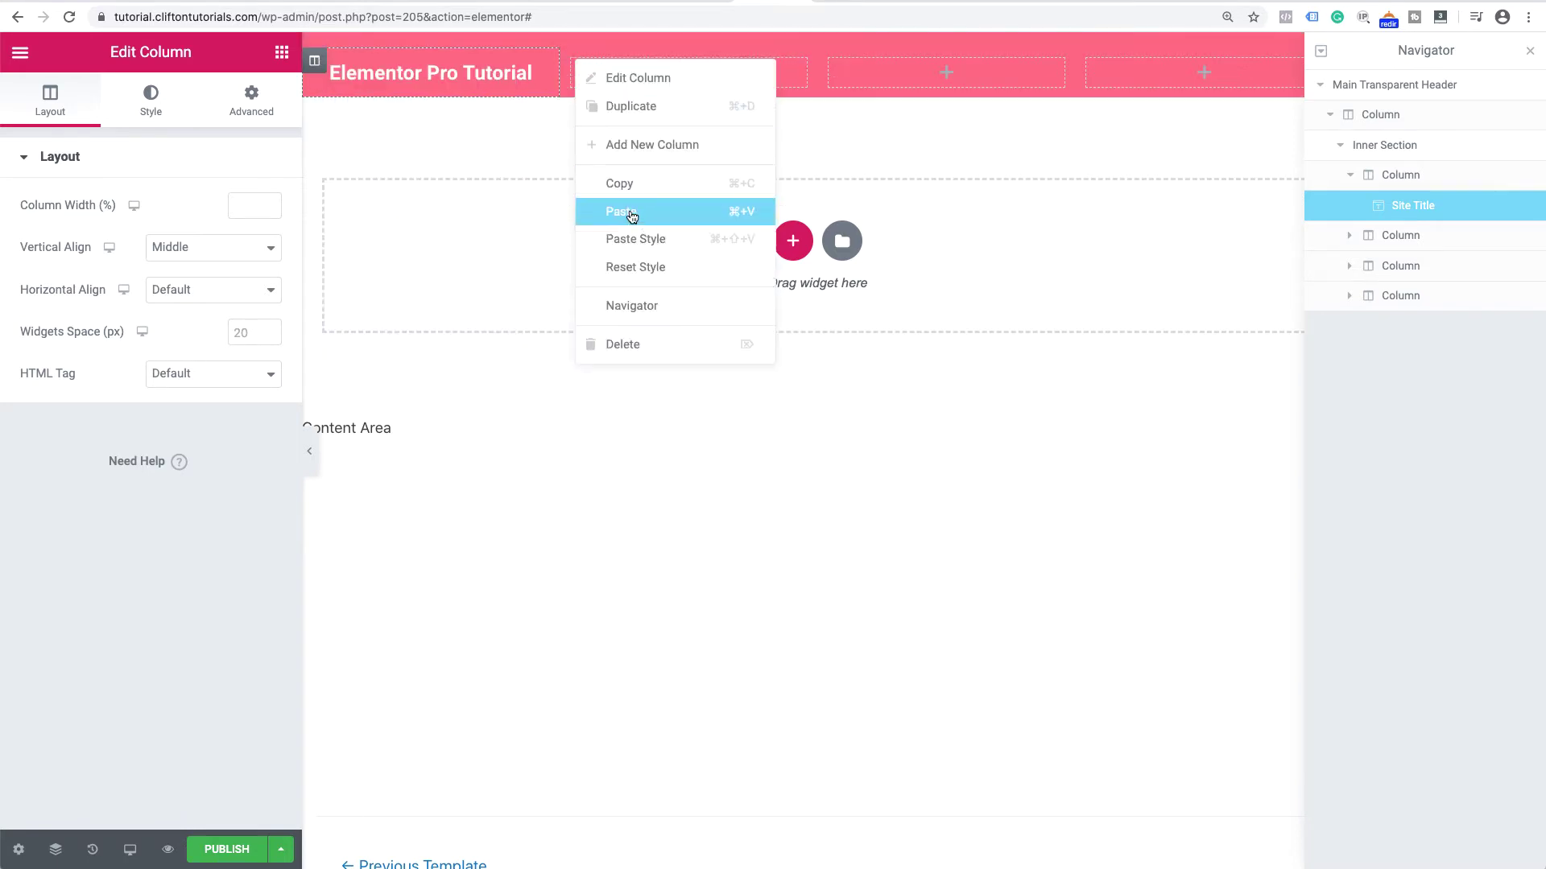
left_click(634, 237)
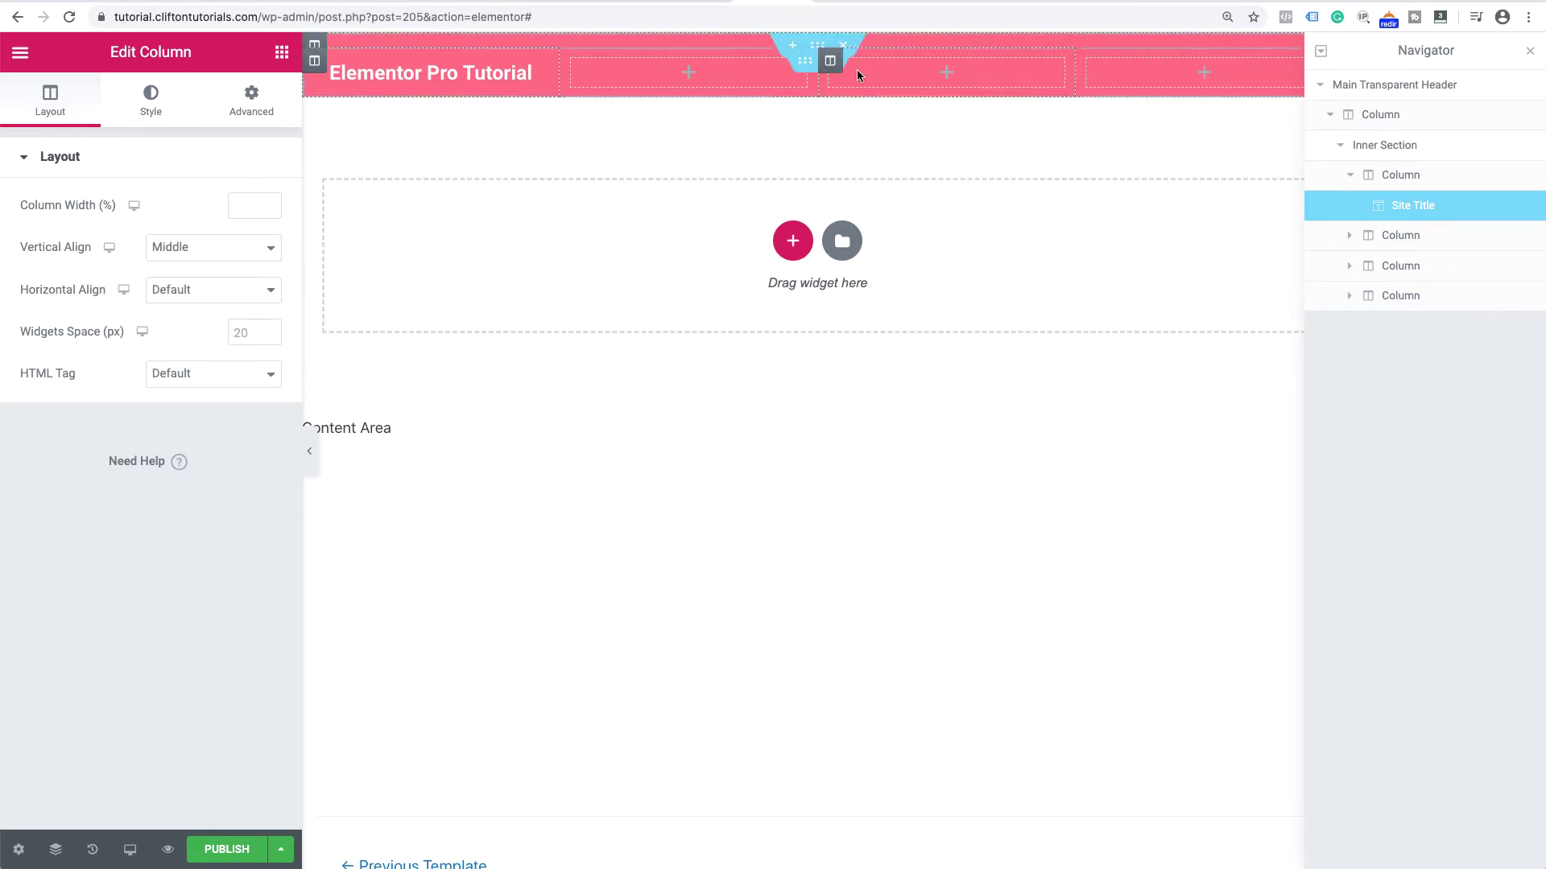
right_click(832, 59)
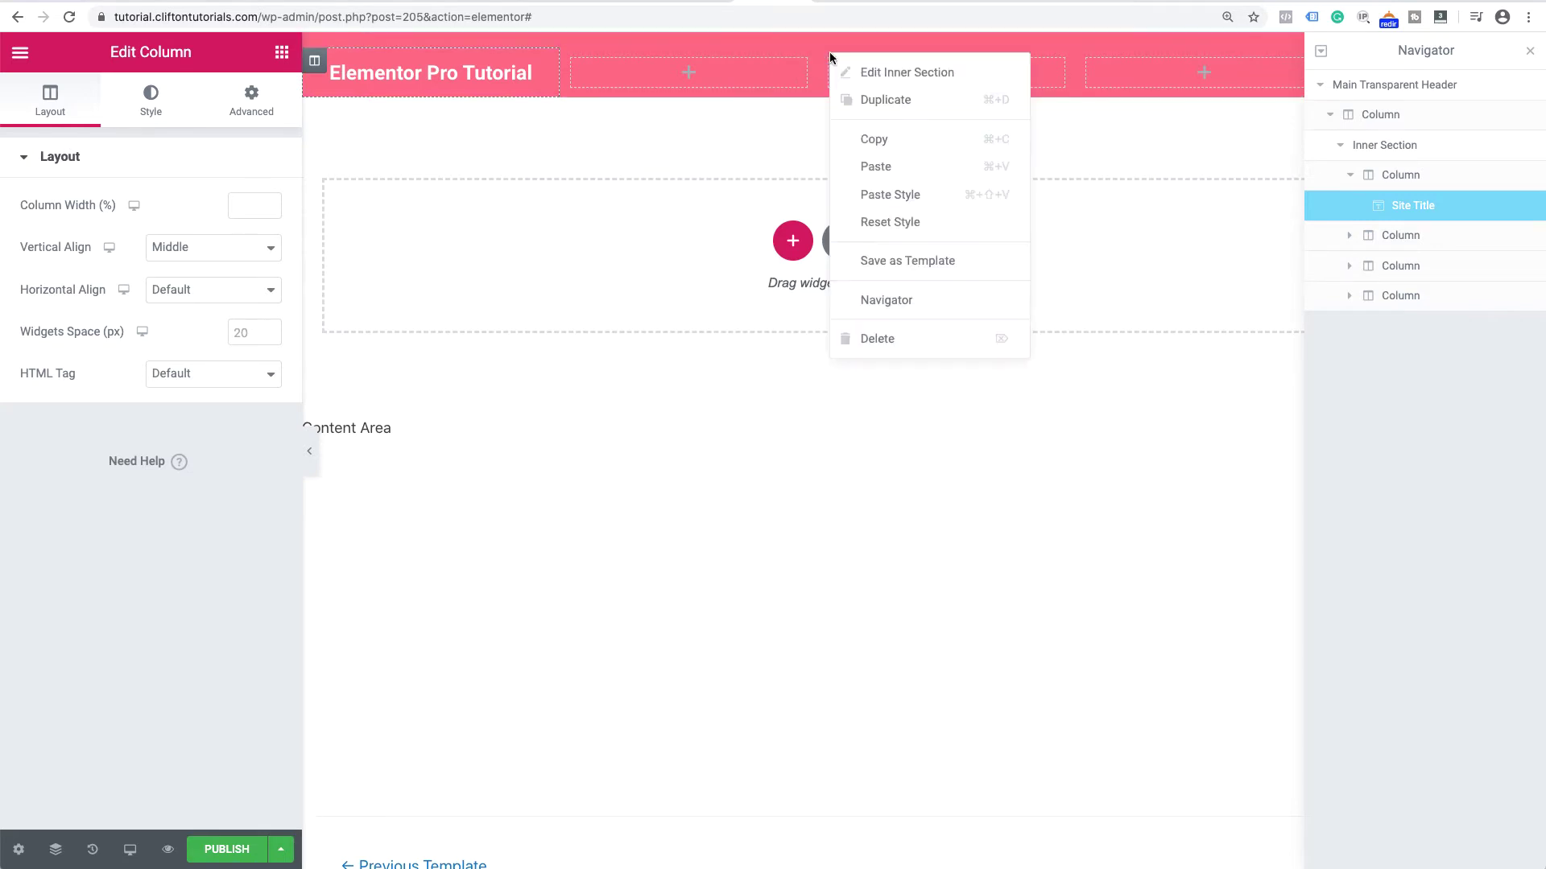
left_click(874, 201)
right_click(1090, 61)
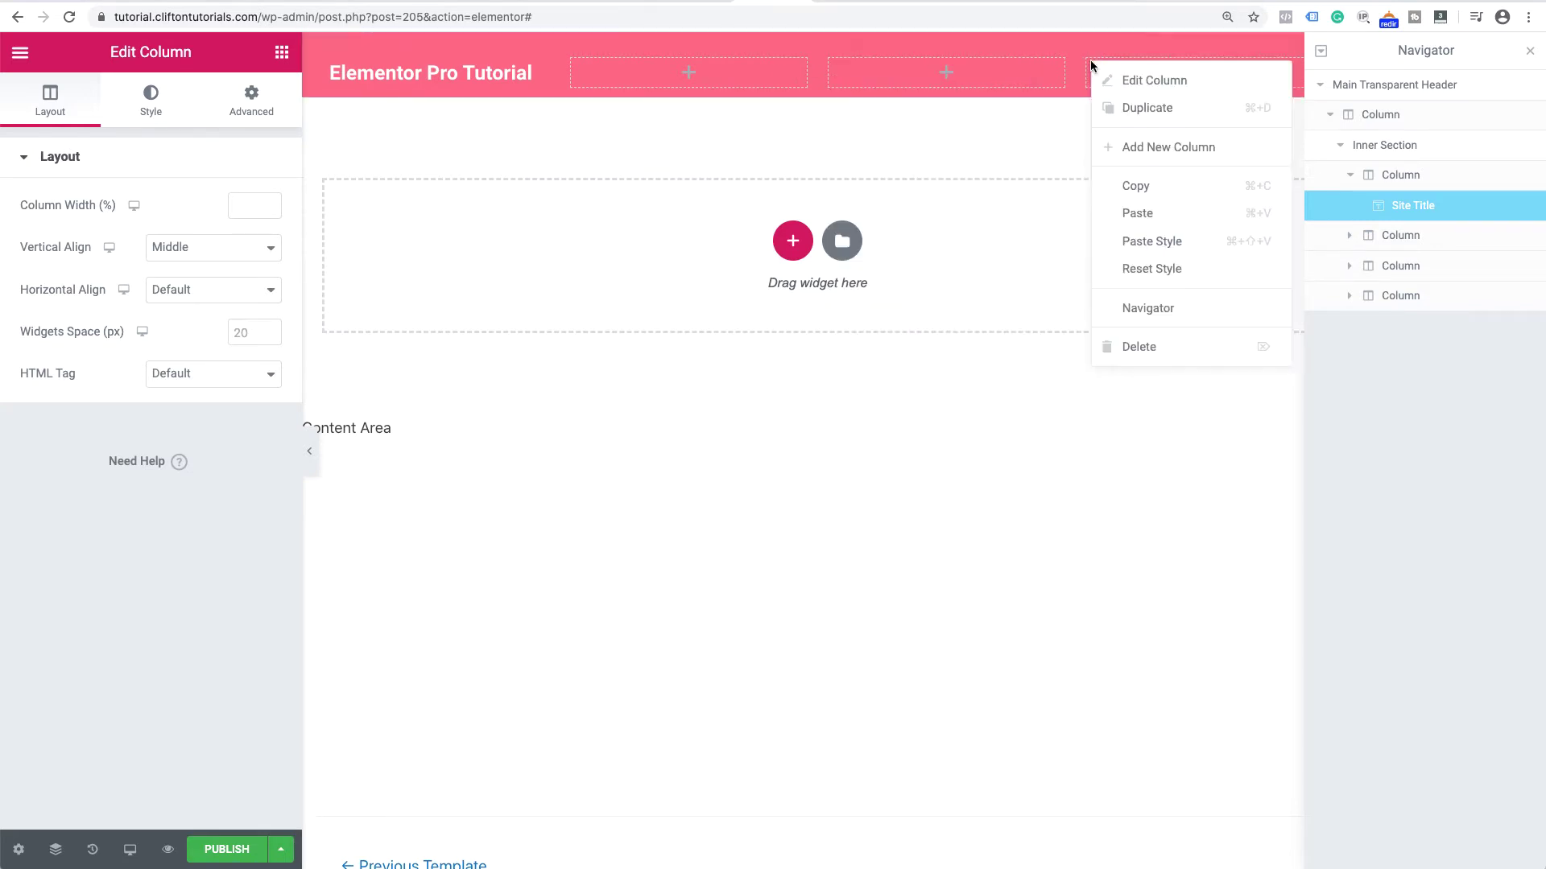
left_click(1131, 242)
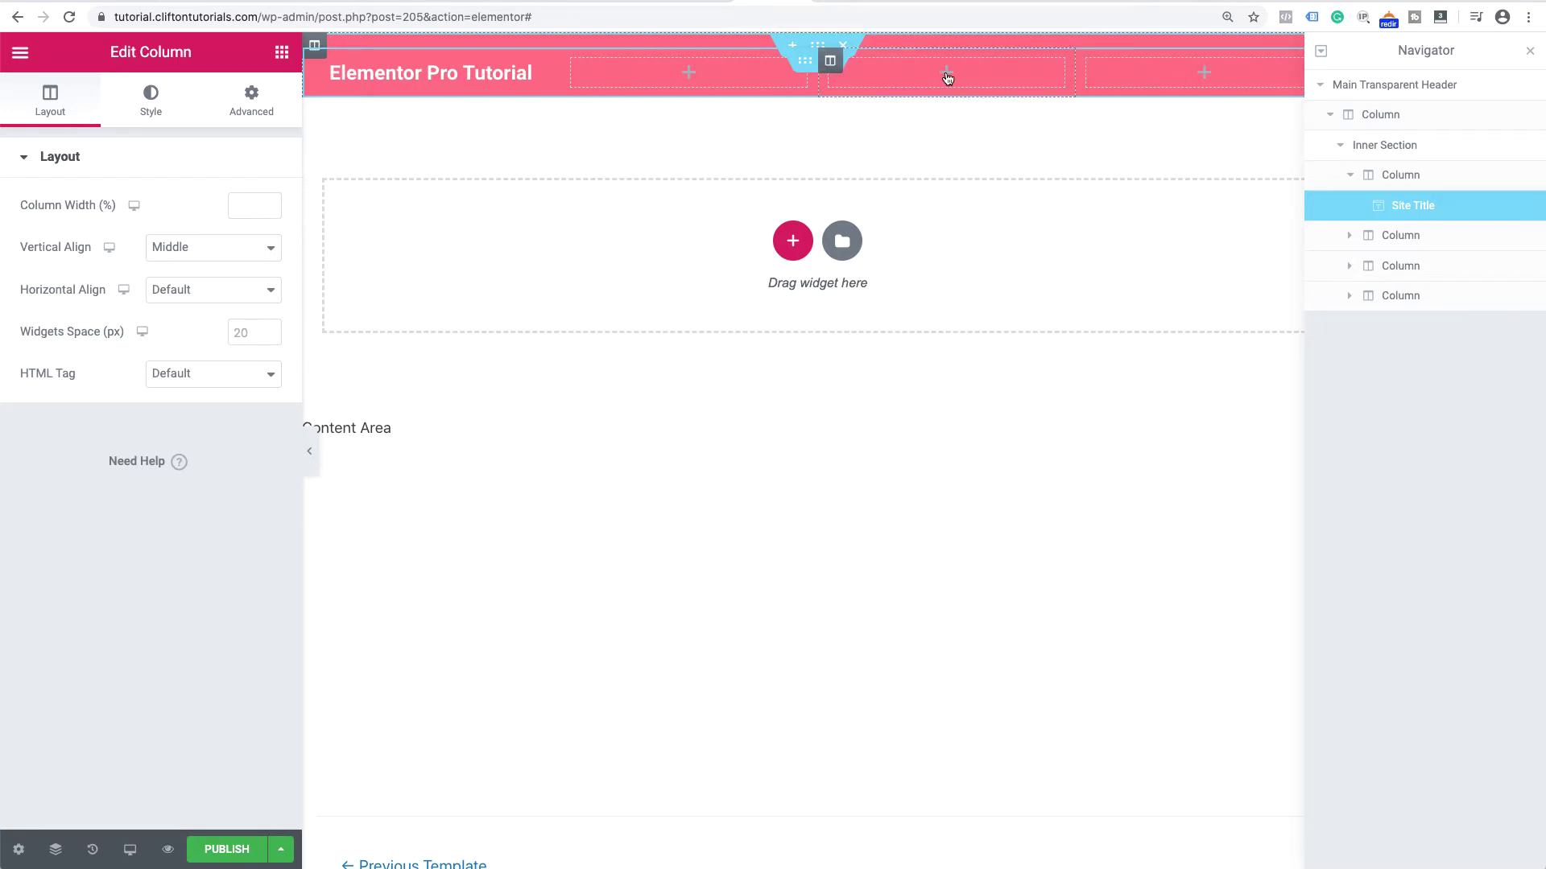
- Place a Nav Menu widget in the third inner column and widen that column on both sides until the menu fits on one line
left_click(948, 77)
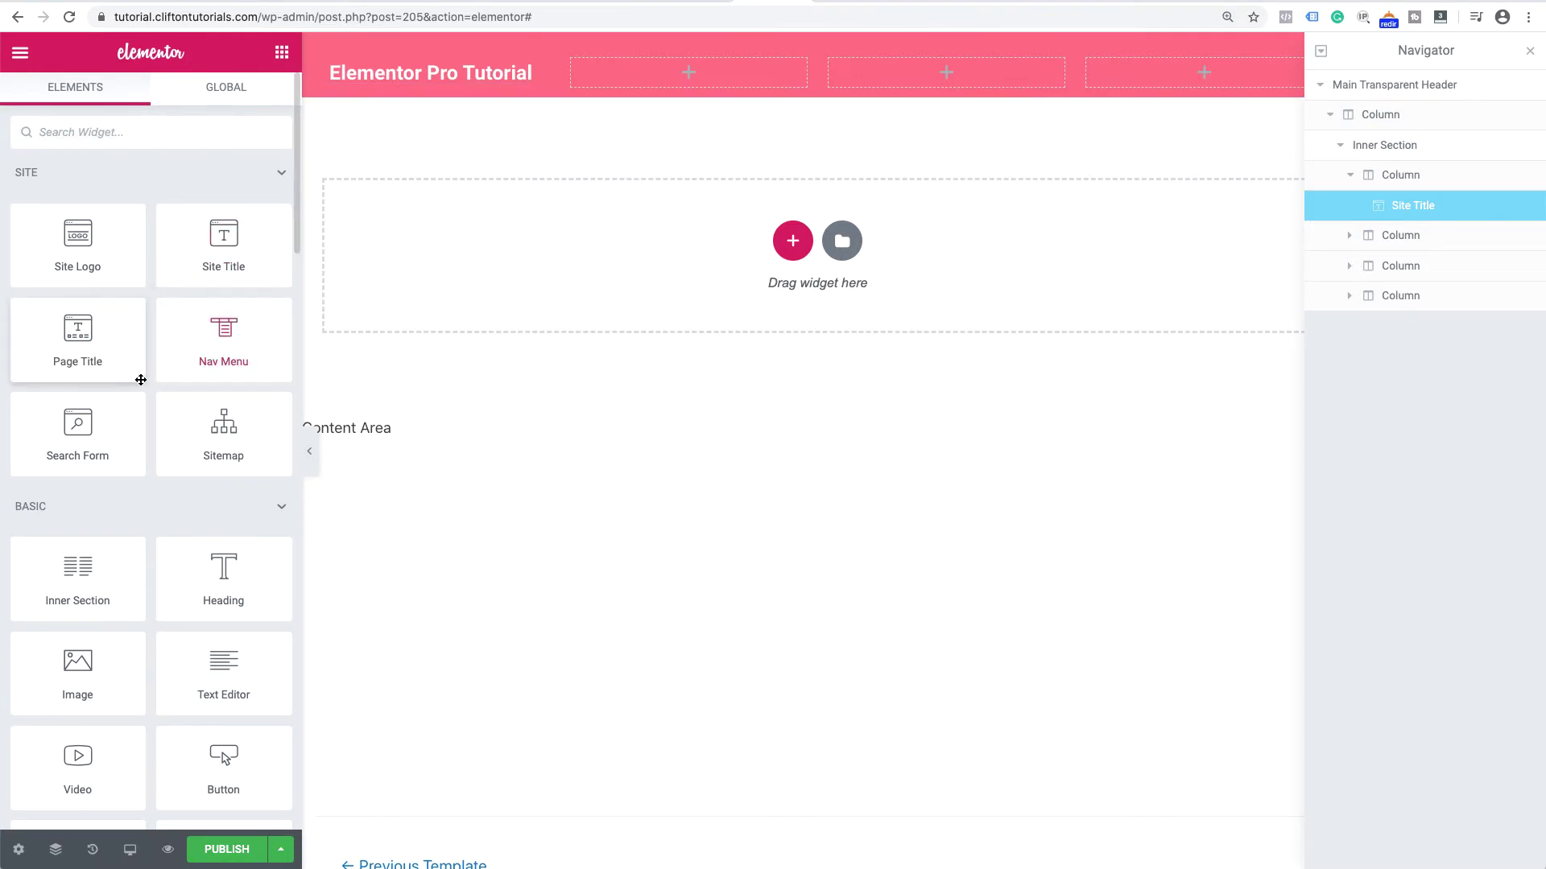
left_click_drag(246, 337, 931, 74)
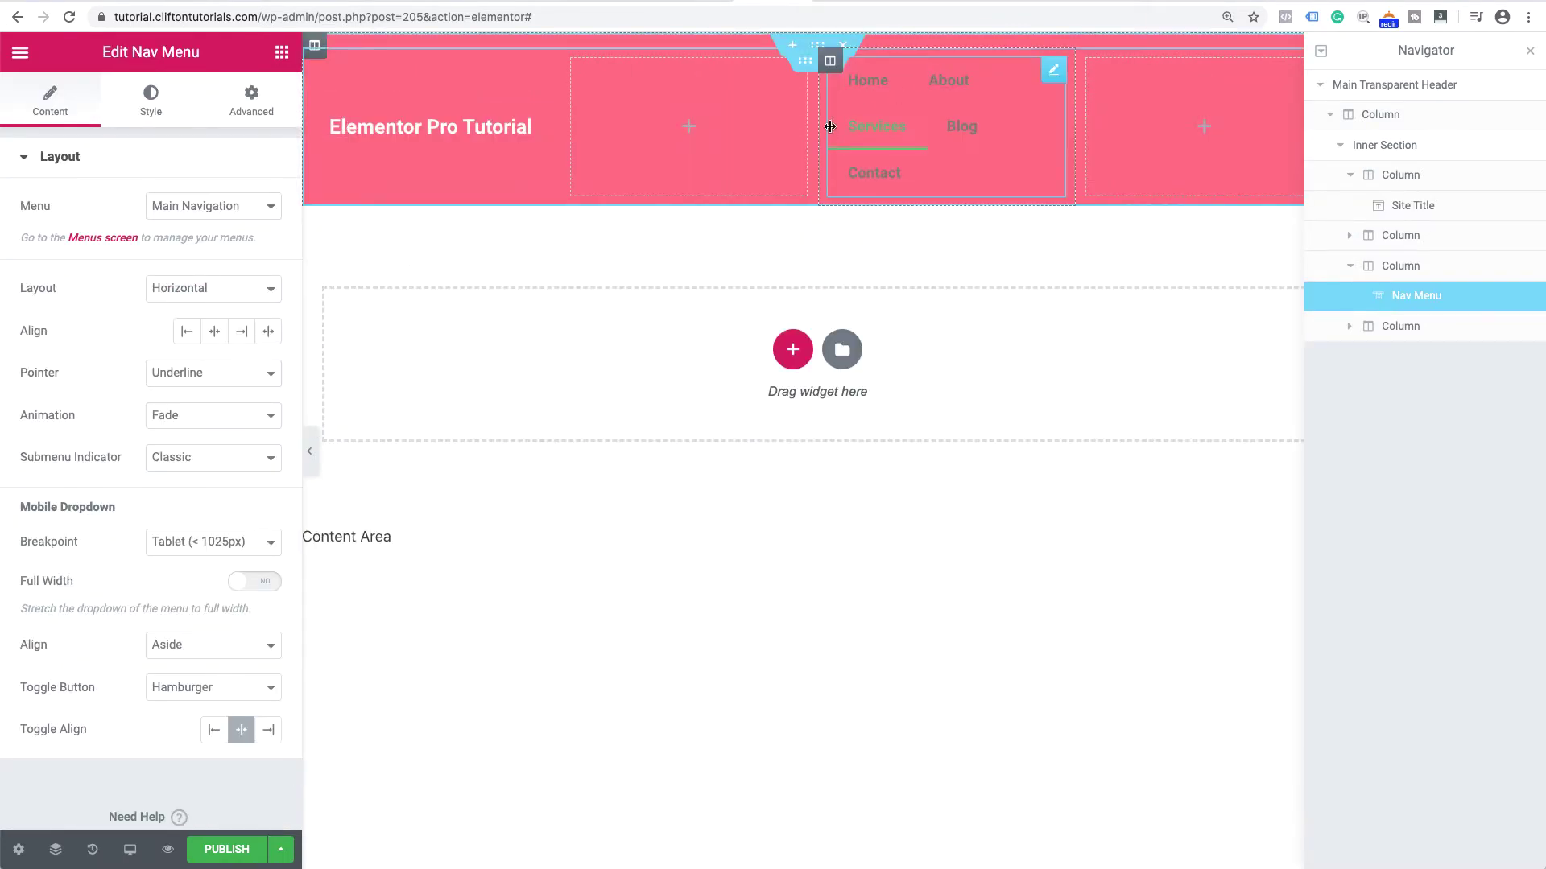
left_click_drag(817, 126, 628, 134)
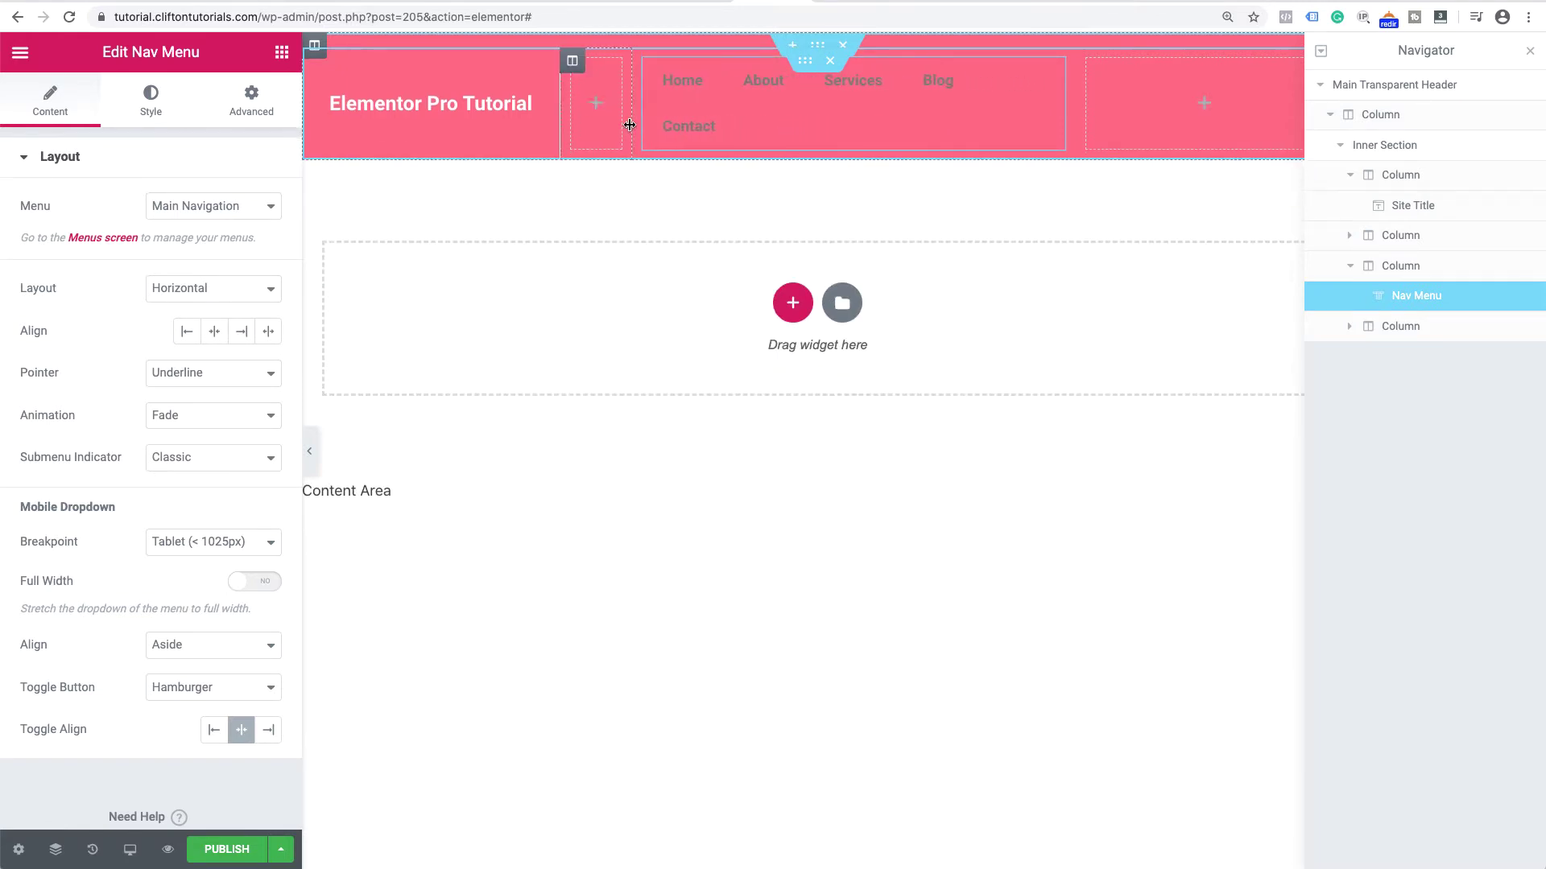
left_click_drag(1072, 110, 1173, 113)
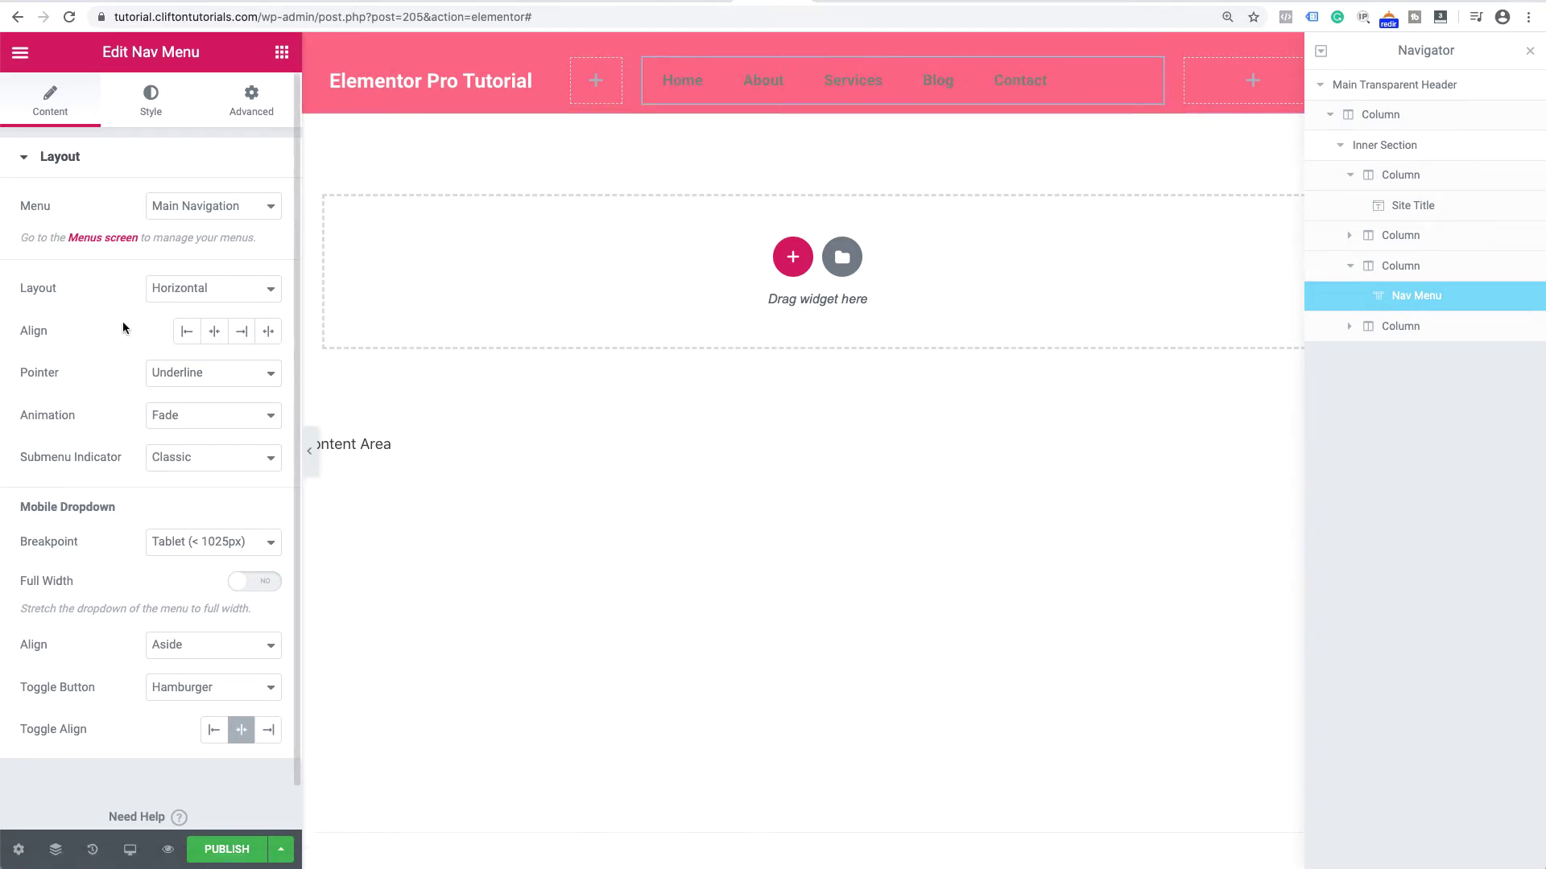
- Center the nav menu and set its normal text color to white #FFFFFF
left_click(214, 340)
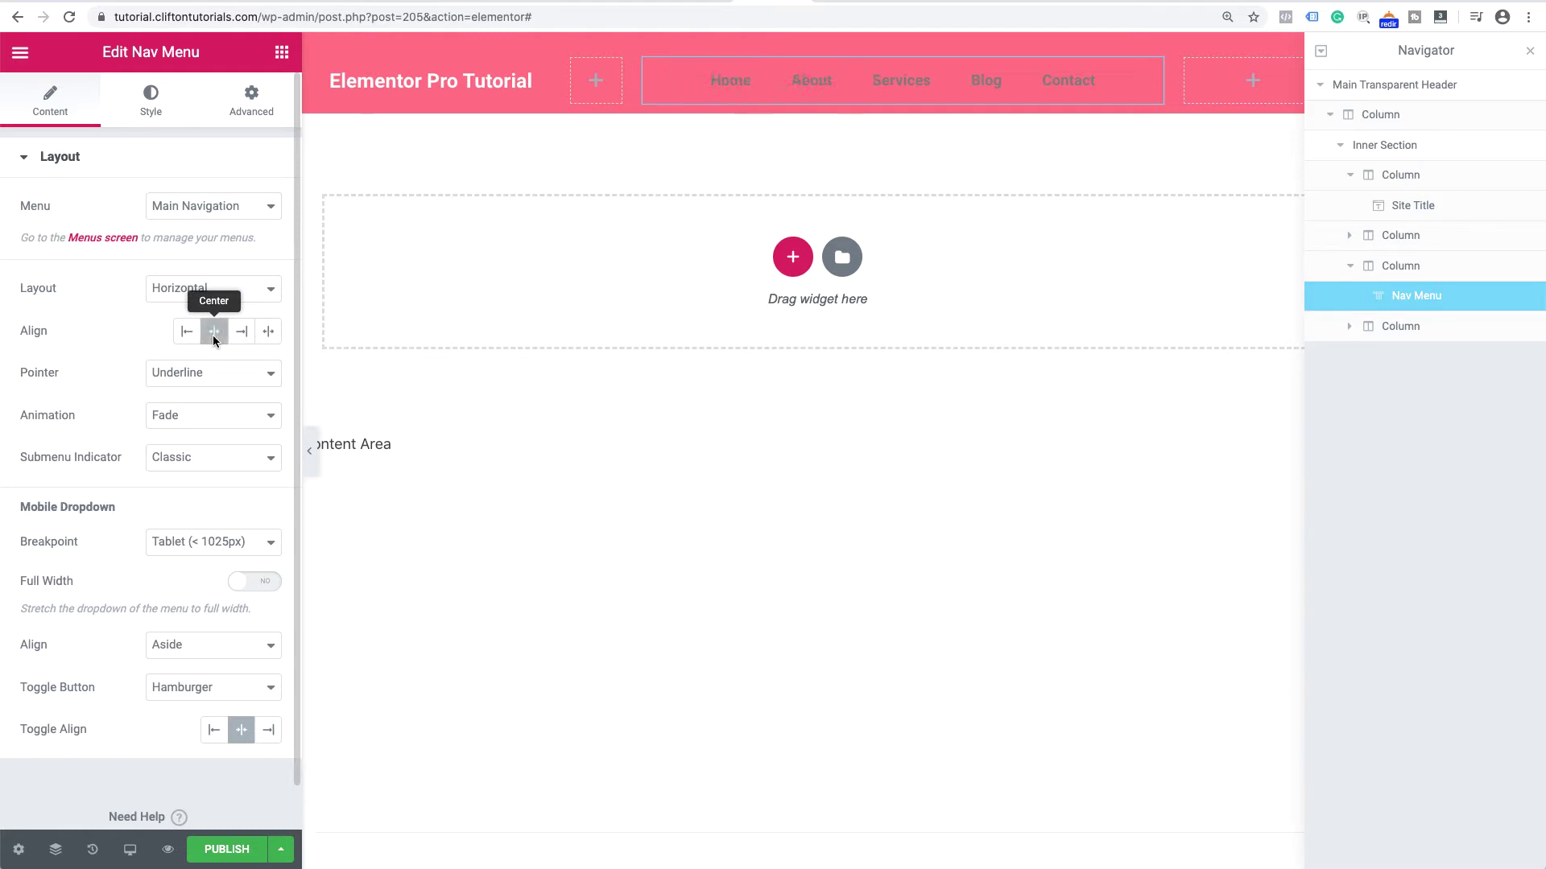
left_click(152, 107)
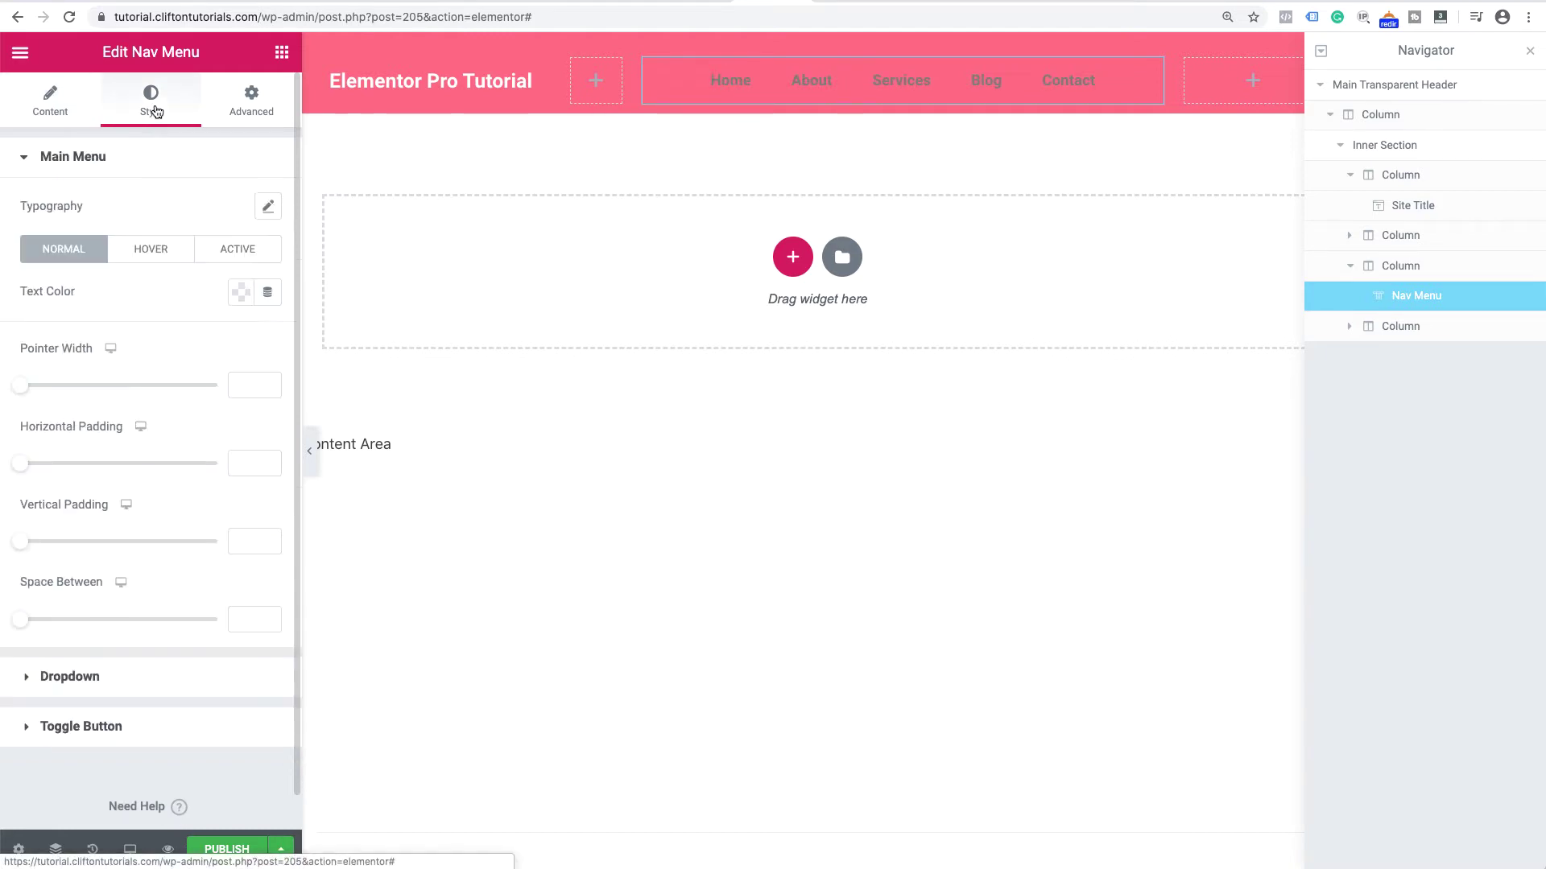
left_click(241, 293)
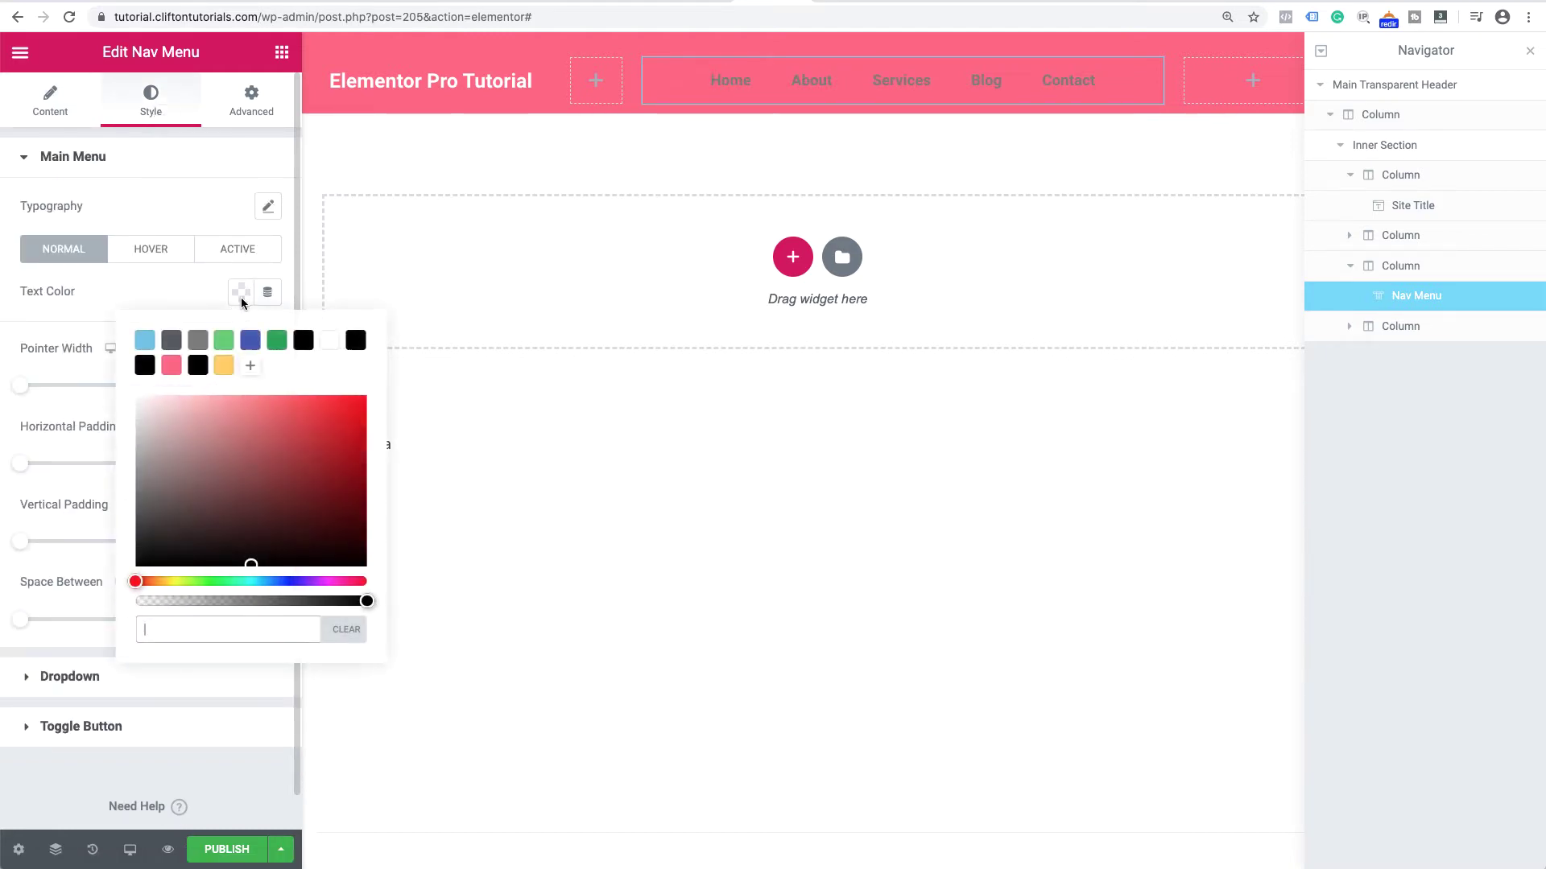
left_click(328, 341)
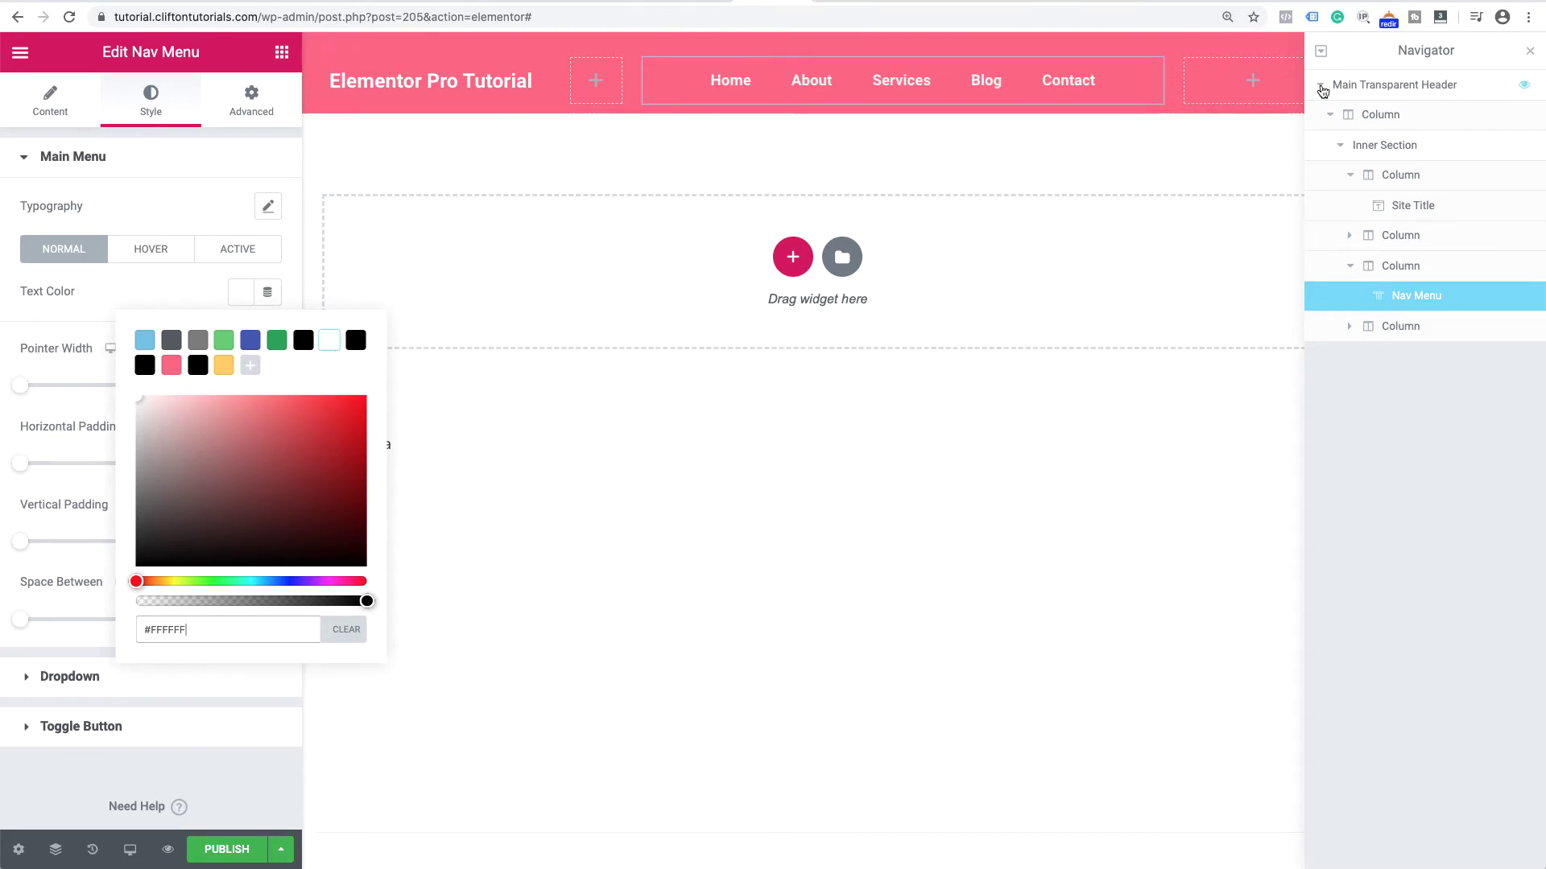
- Widen the empty second column, narrowing the nav menu's column while keeping the menu on one line
left_click_drag(635, 77, 727, 81)
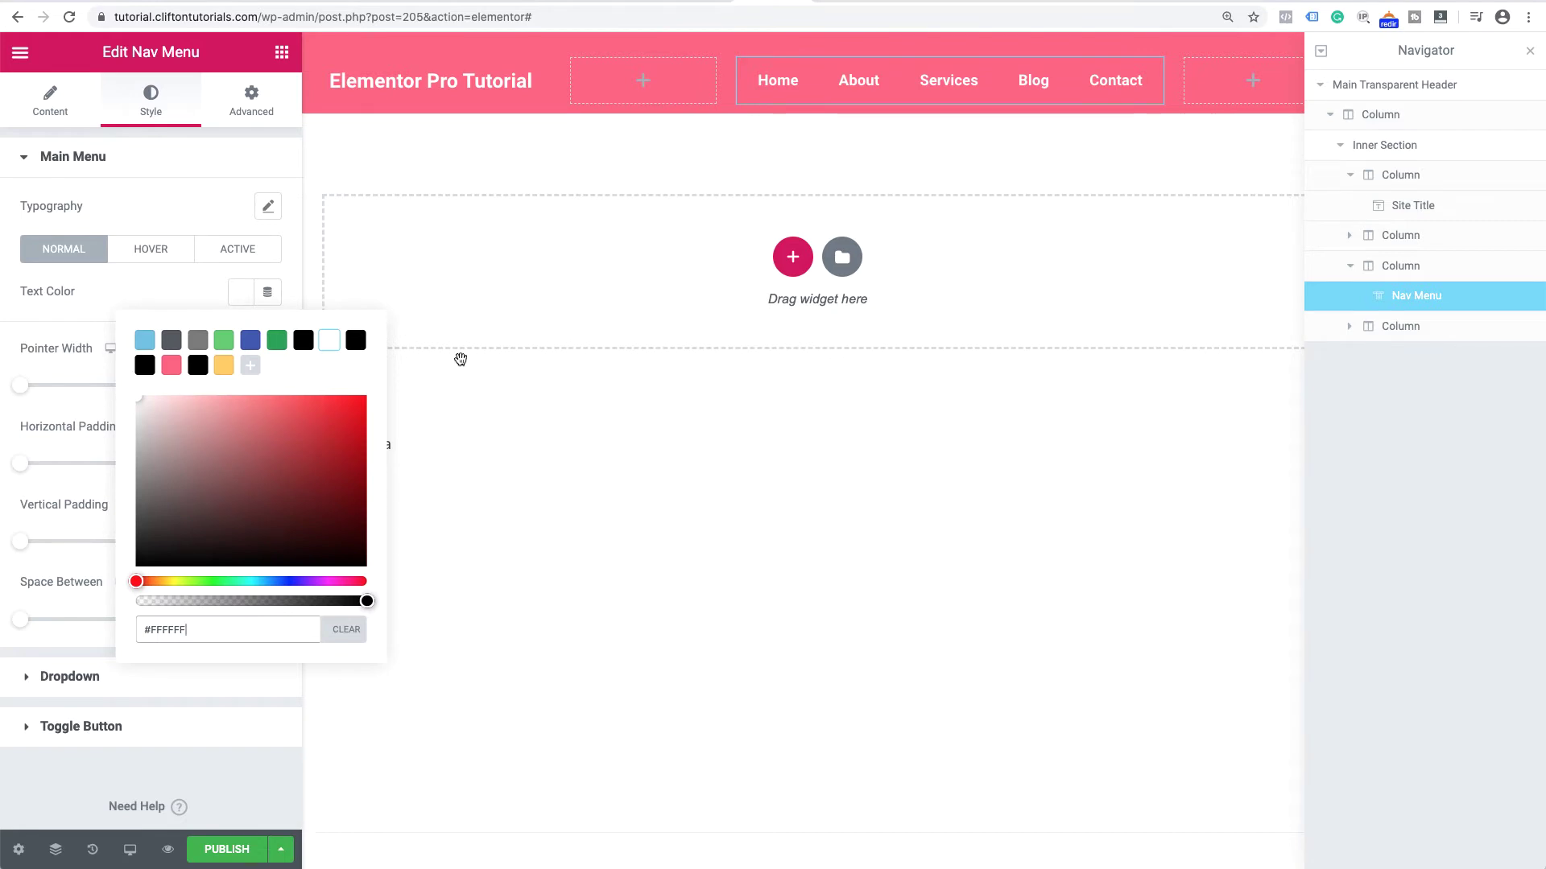
left_click(159, 297)
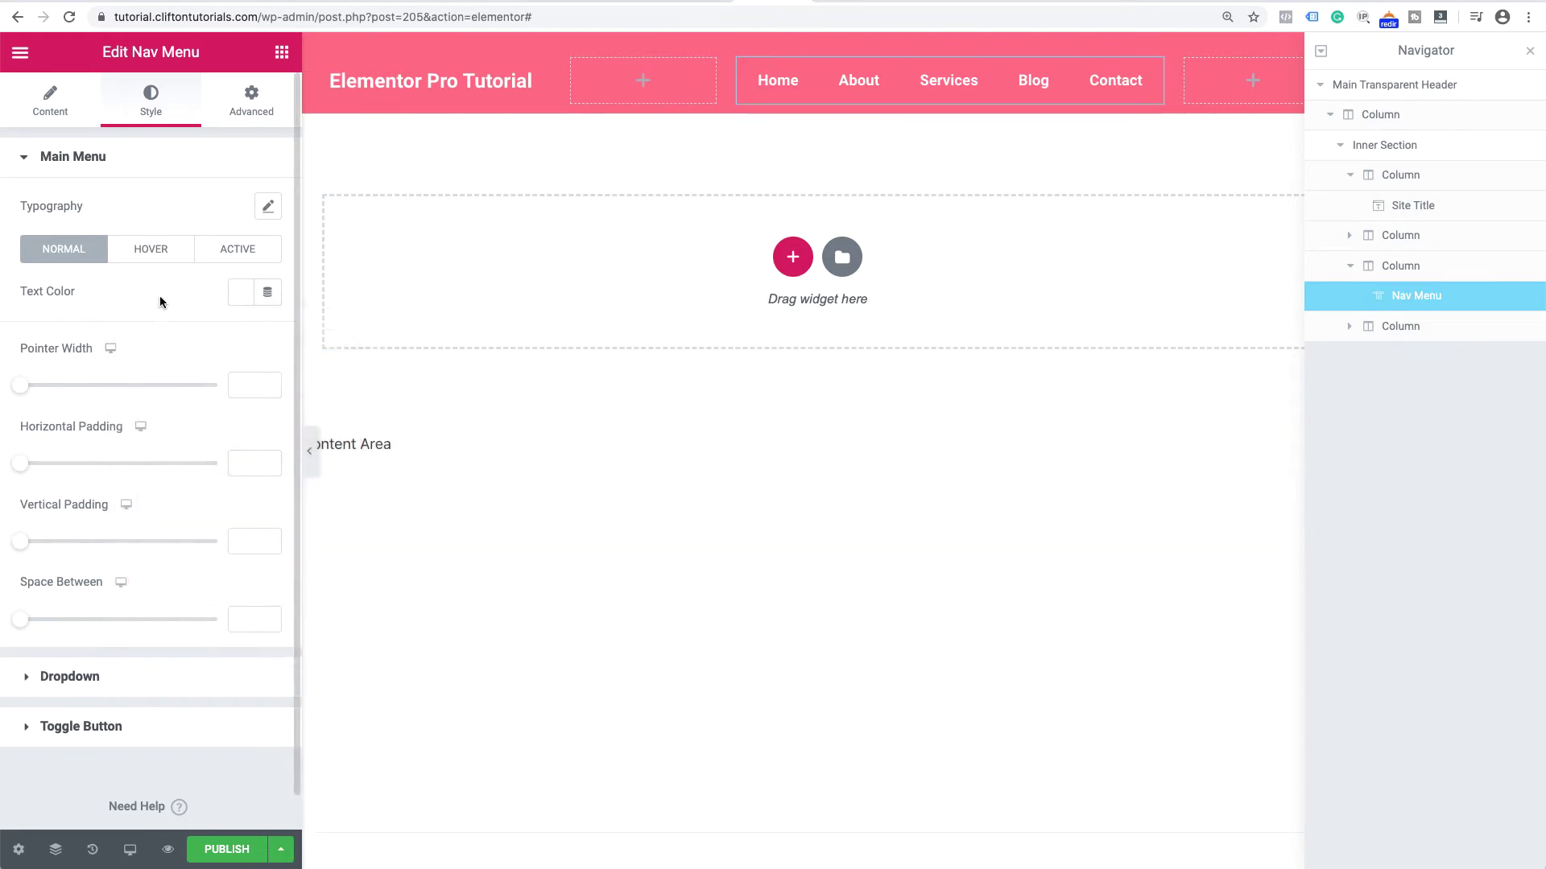
- Find the Social Icons widget by searching for "social" and place it in the Inner Section's empty fourth column
left_click(1252, 78)
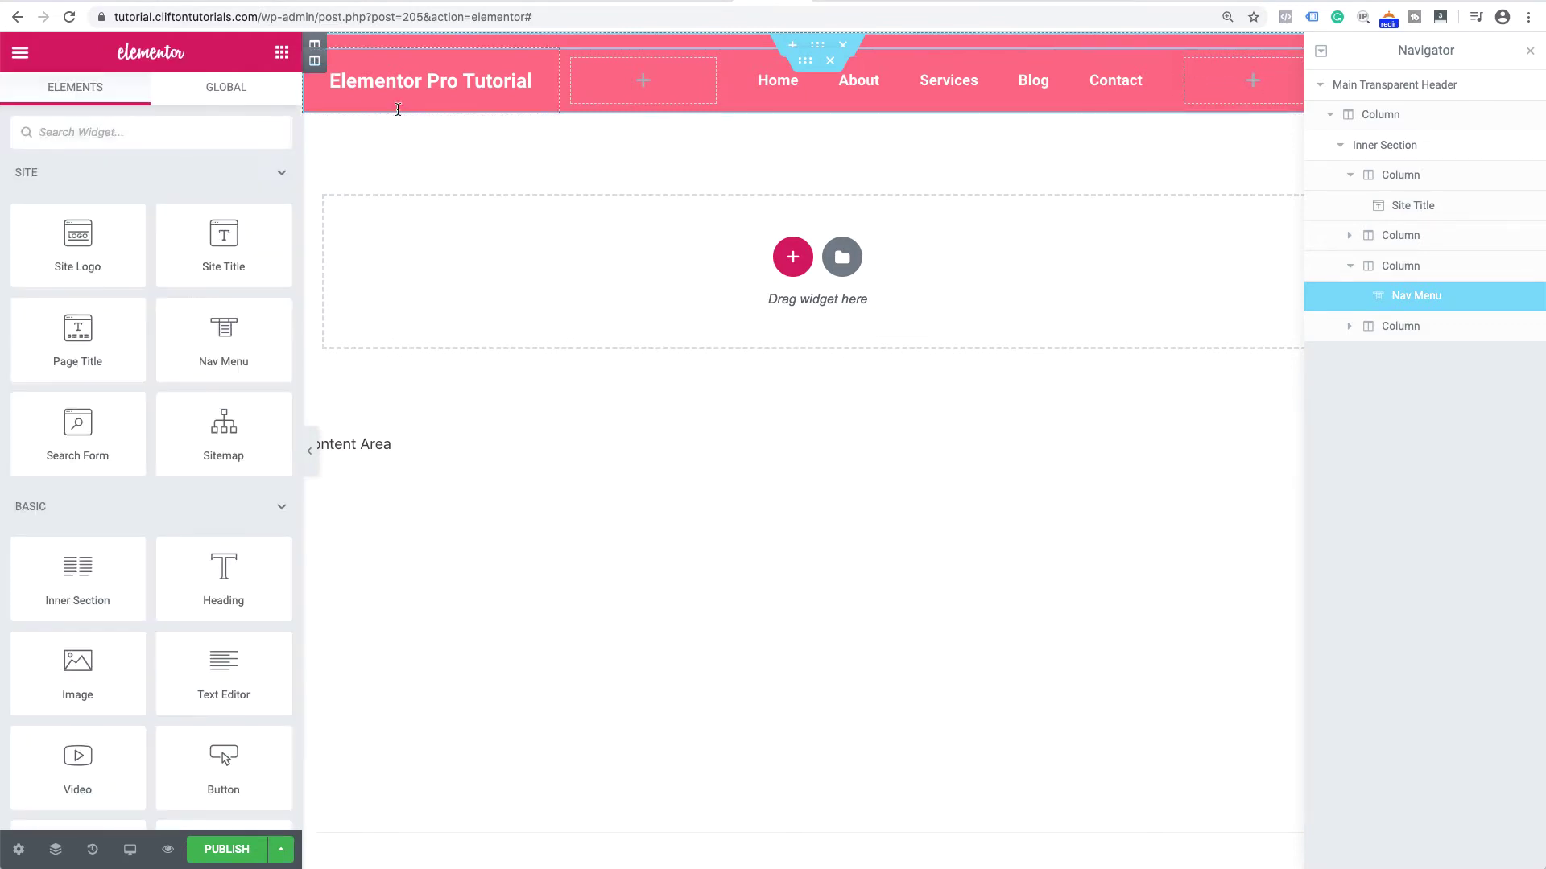
type("social")
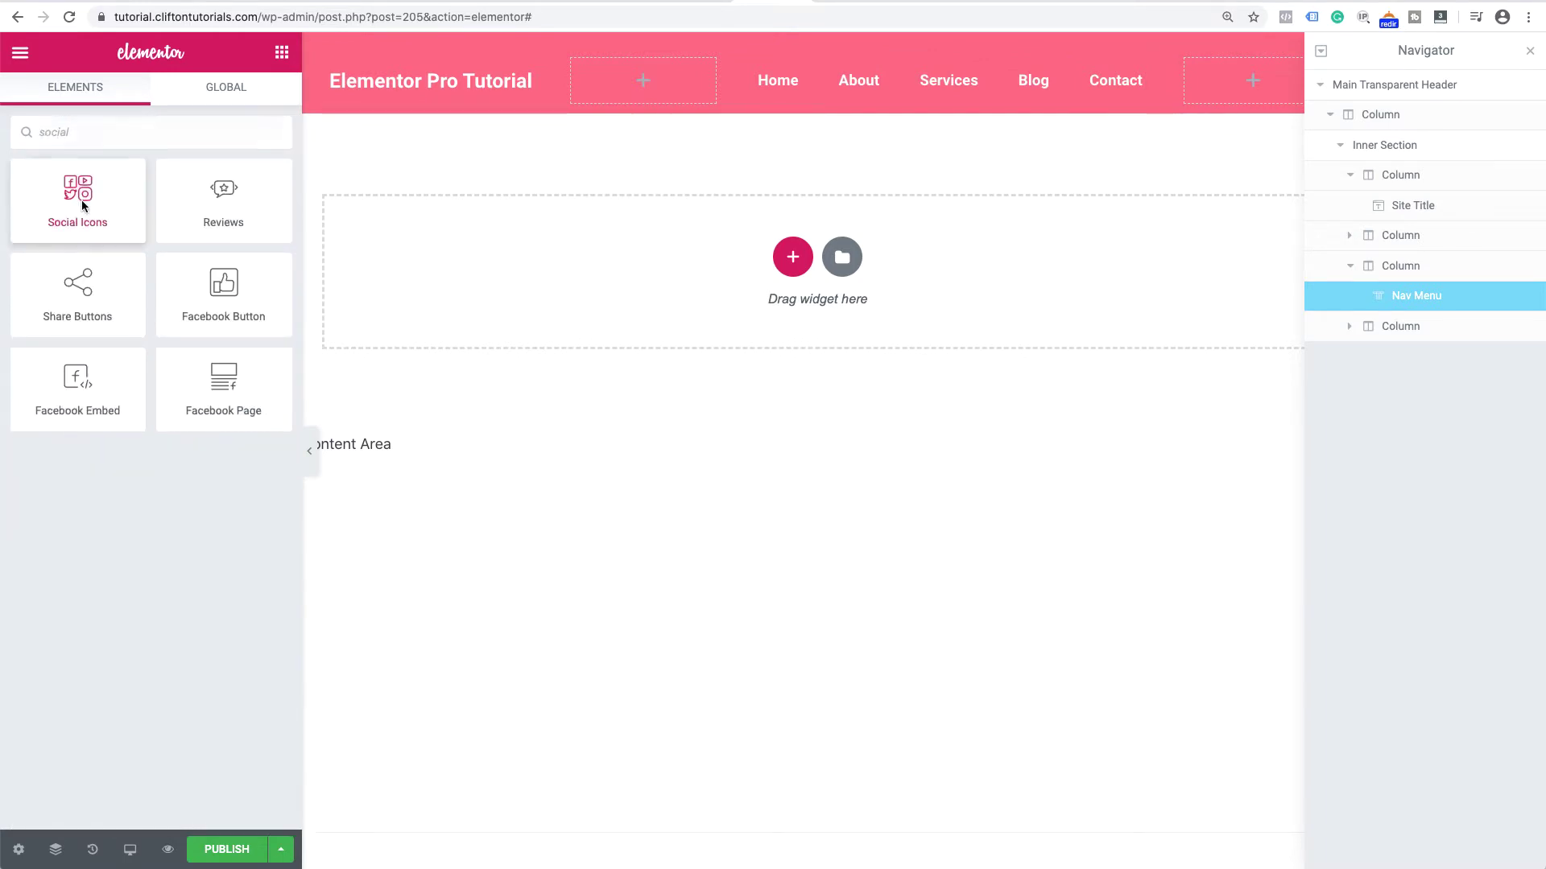
left_click_drag(83, 206, 1248, 89)
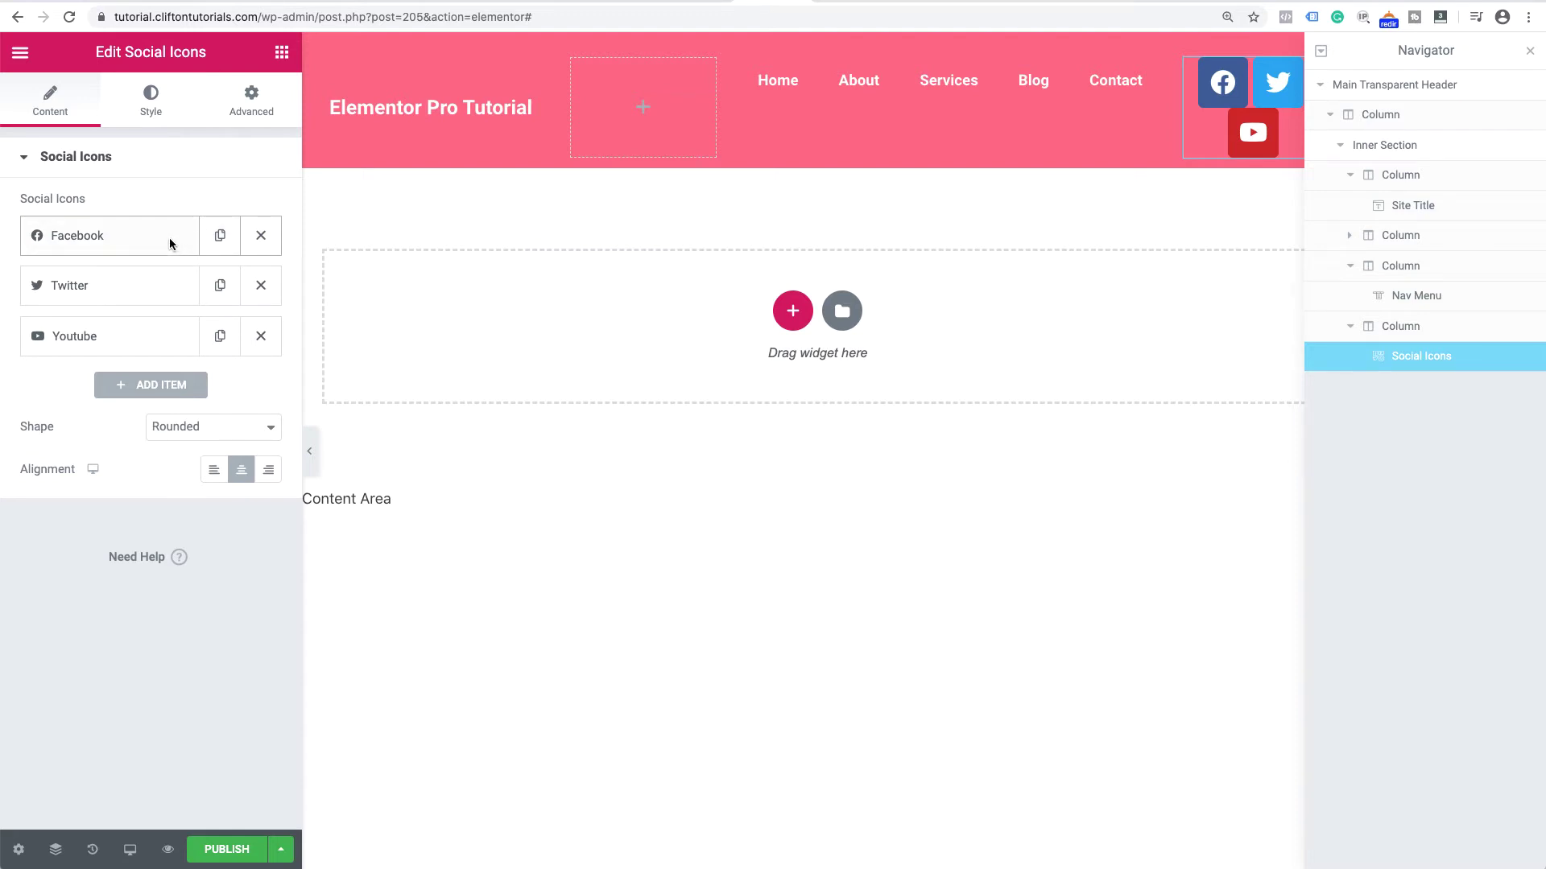
- Switch the Facebook icon to a Custom color and make its primary color fully transparent
left_click(105, 238)
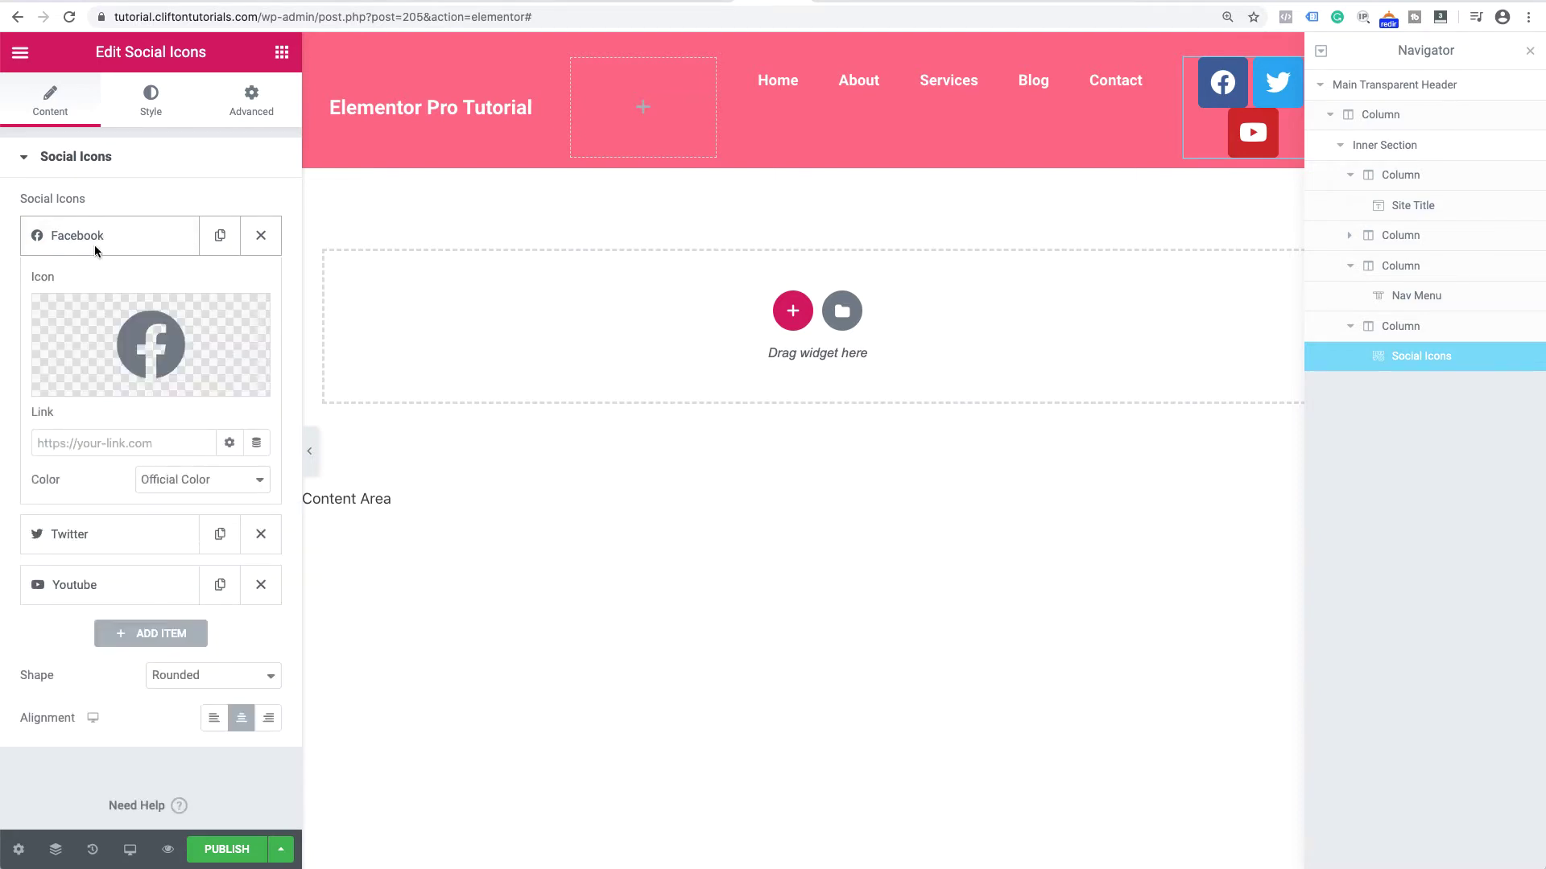
left_click(183, 482)
left_click(180, 496)
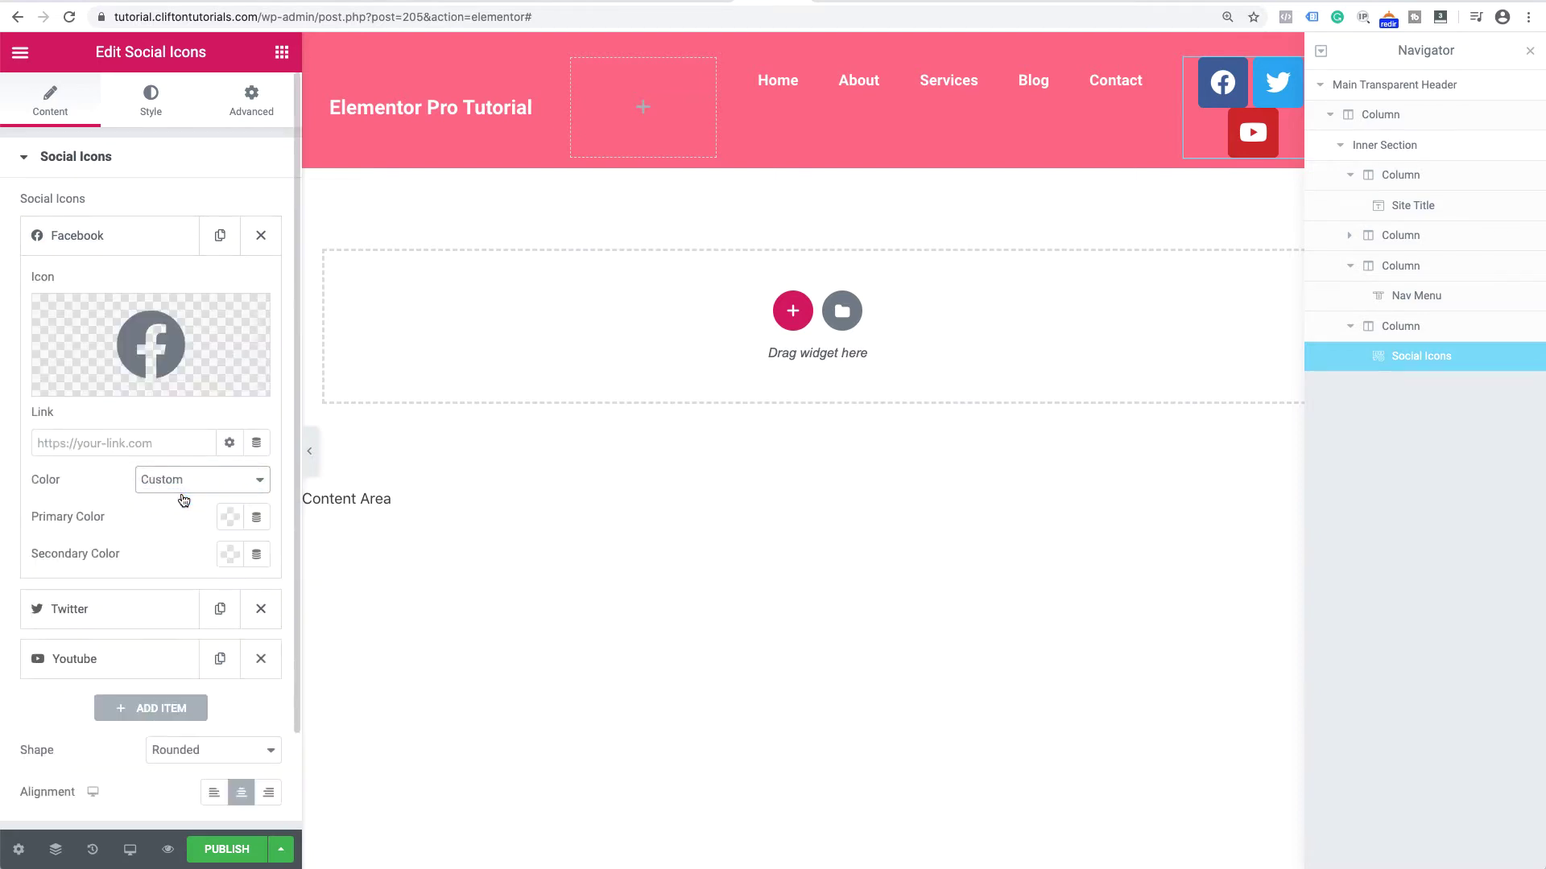
left_click(228, 519)
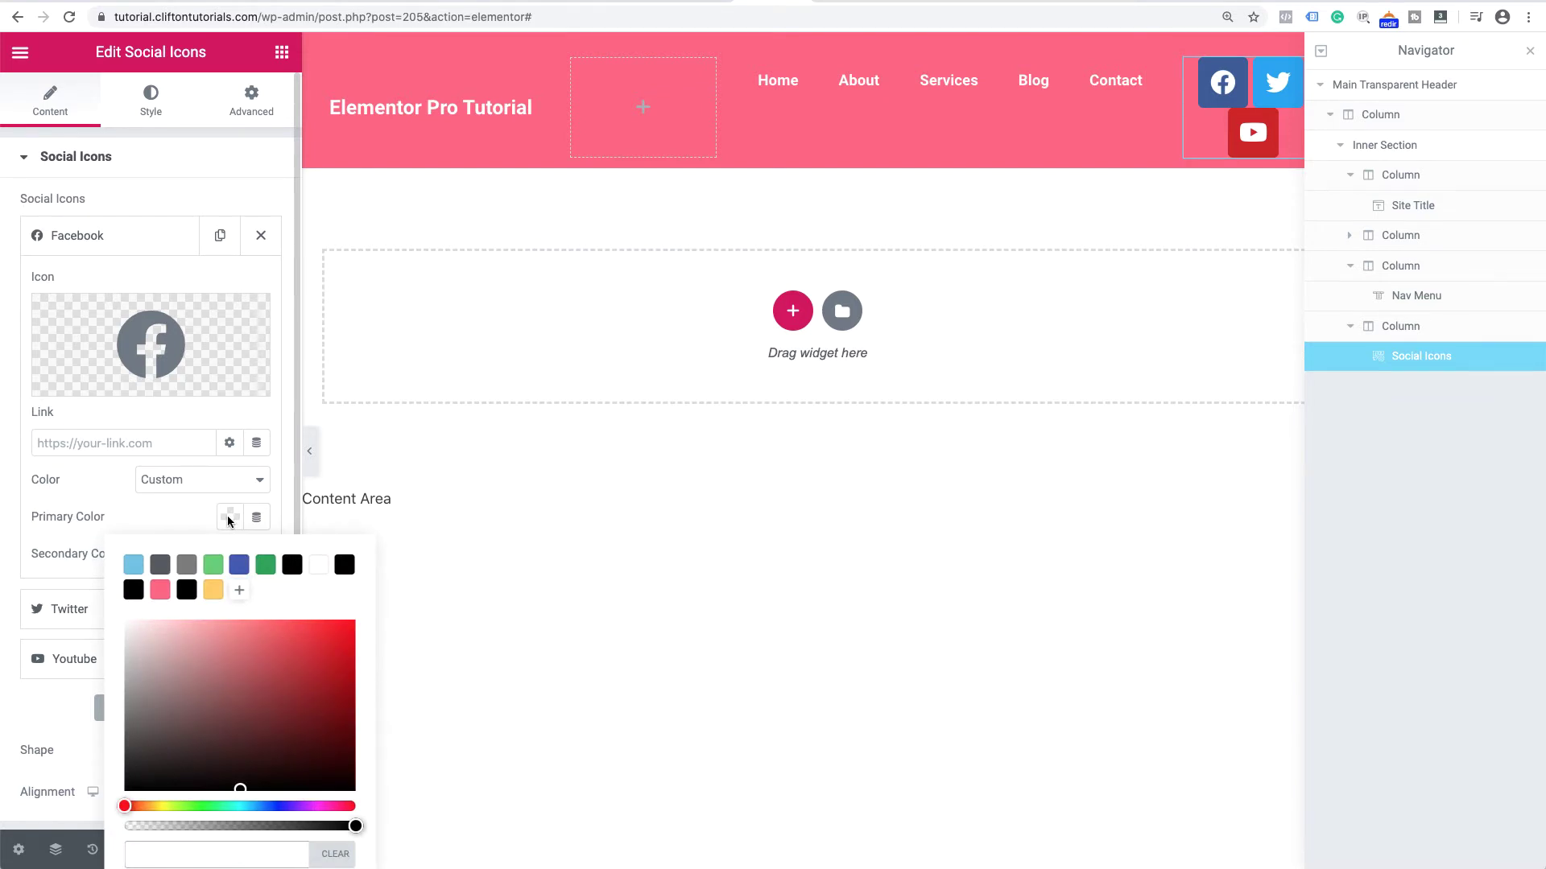
left_click_drag(355, 826, 80, 831)
left_click(87, 505)
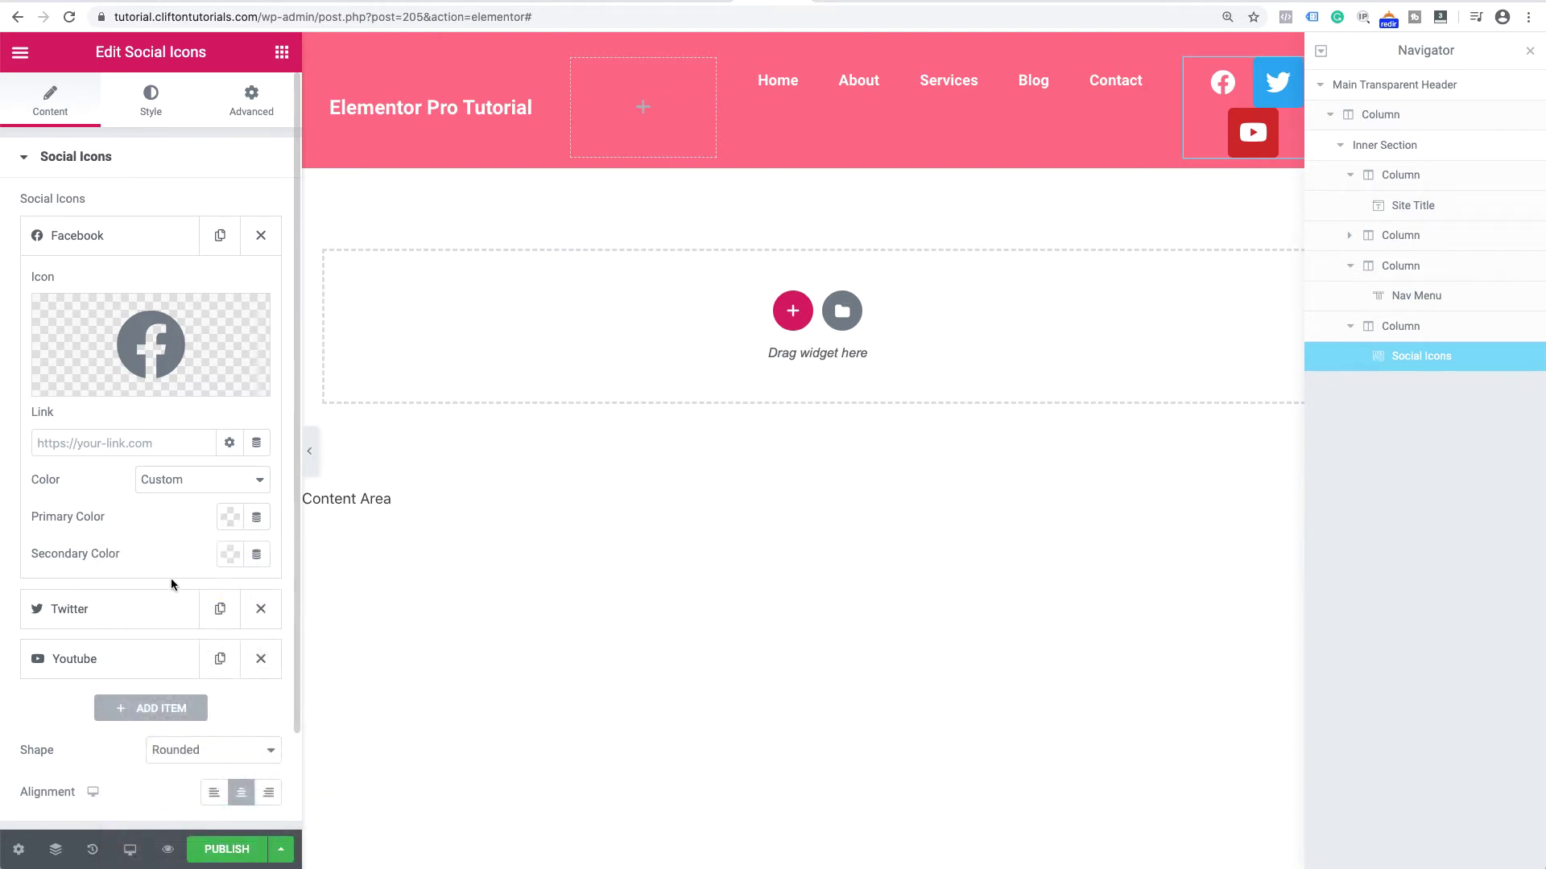
- Give the Twitter icon a Custom color with a fully transparent primary color
left_click(140, 616)
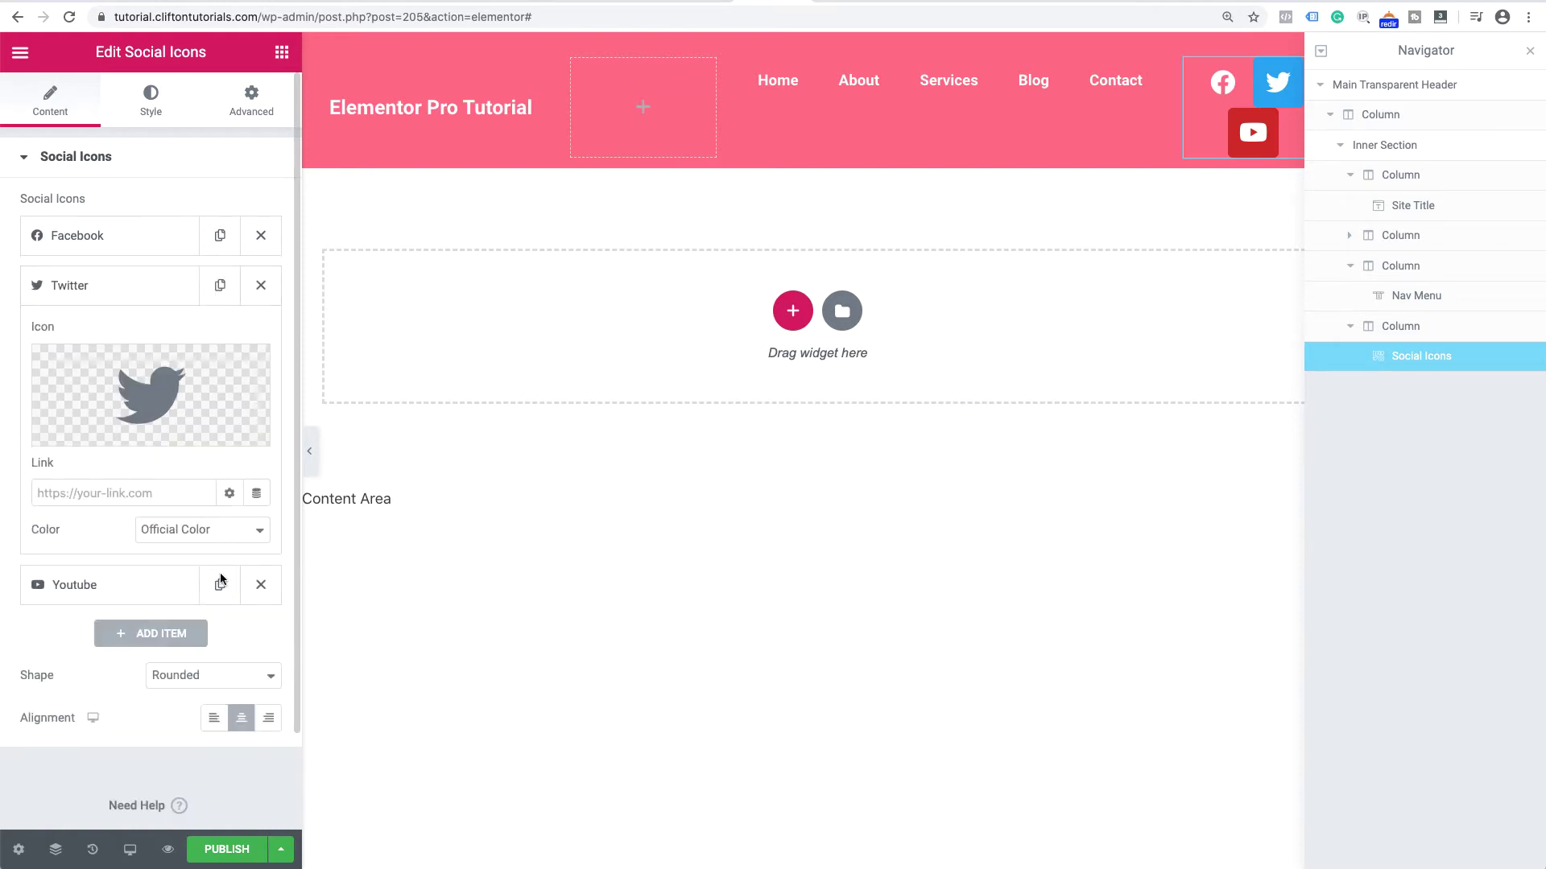
left_click(208, 532)
left_click(203, 551)
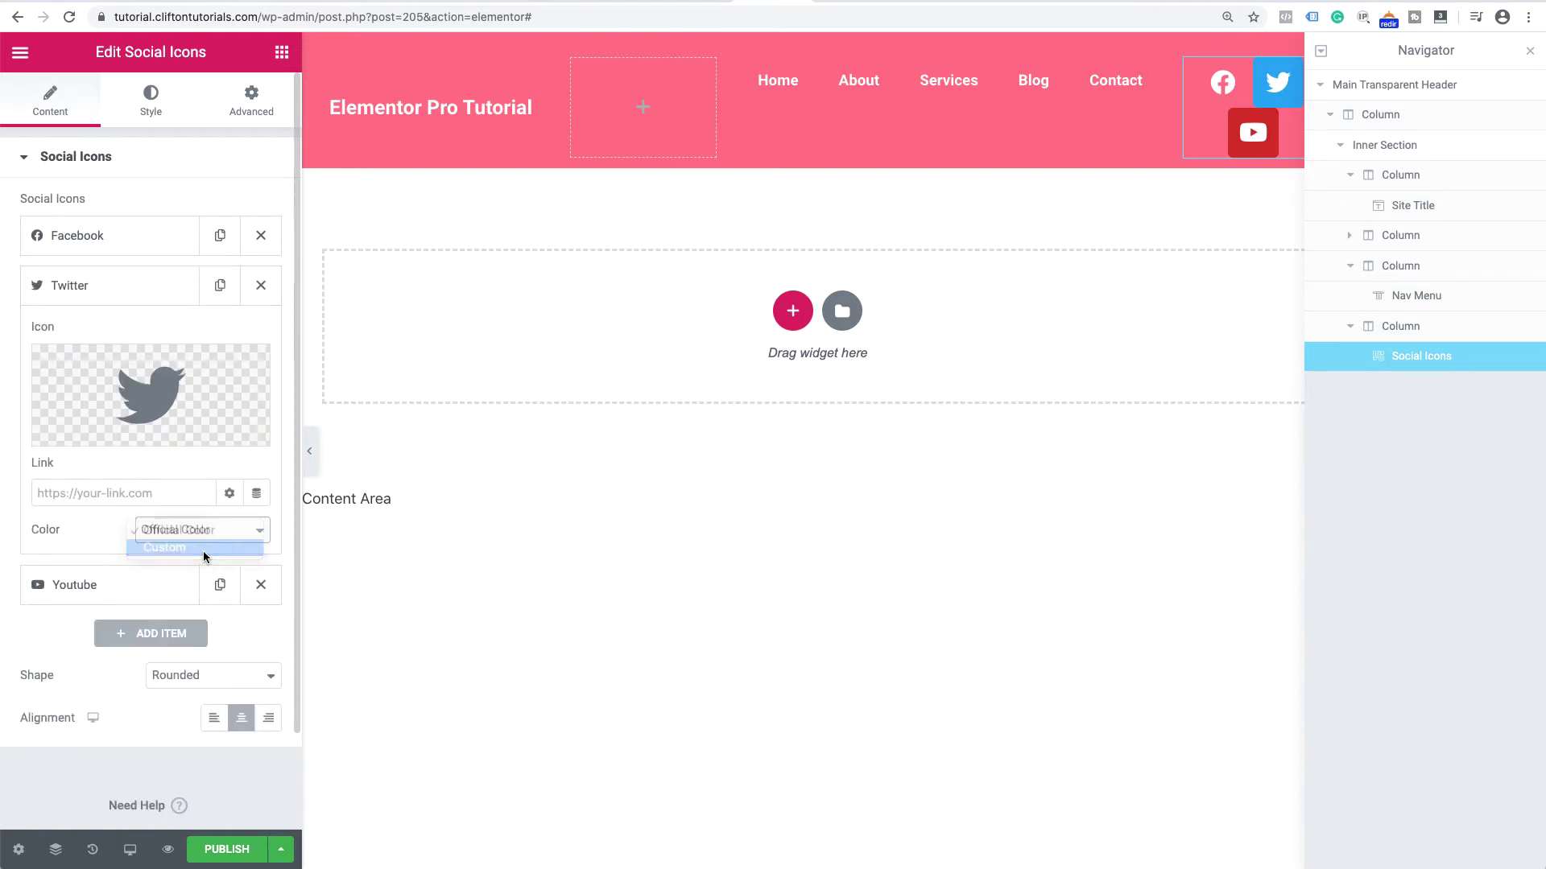
left_click(229, 568)
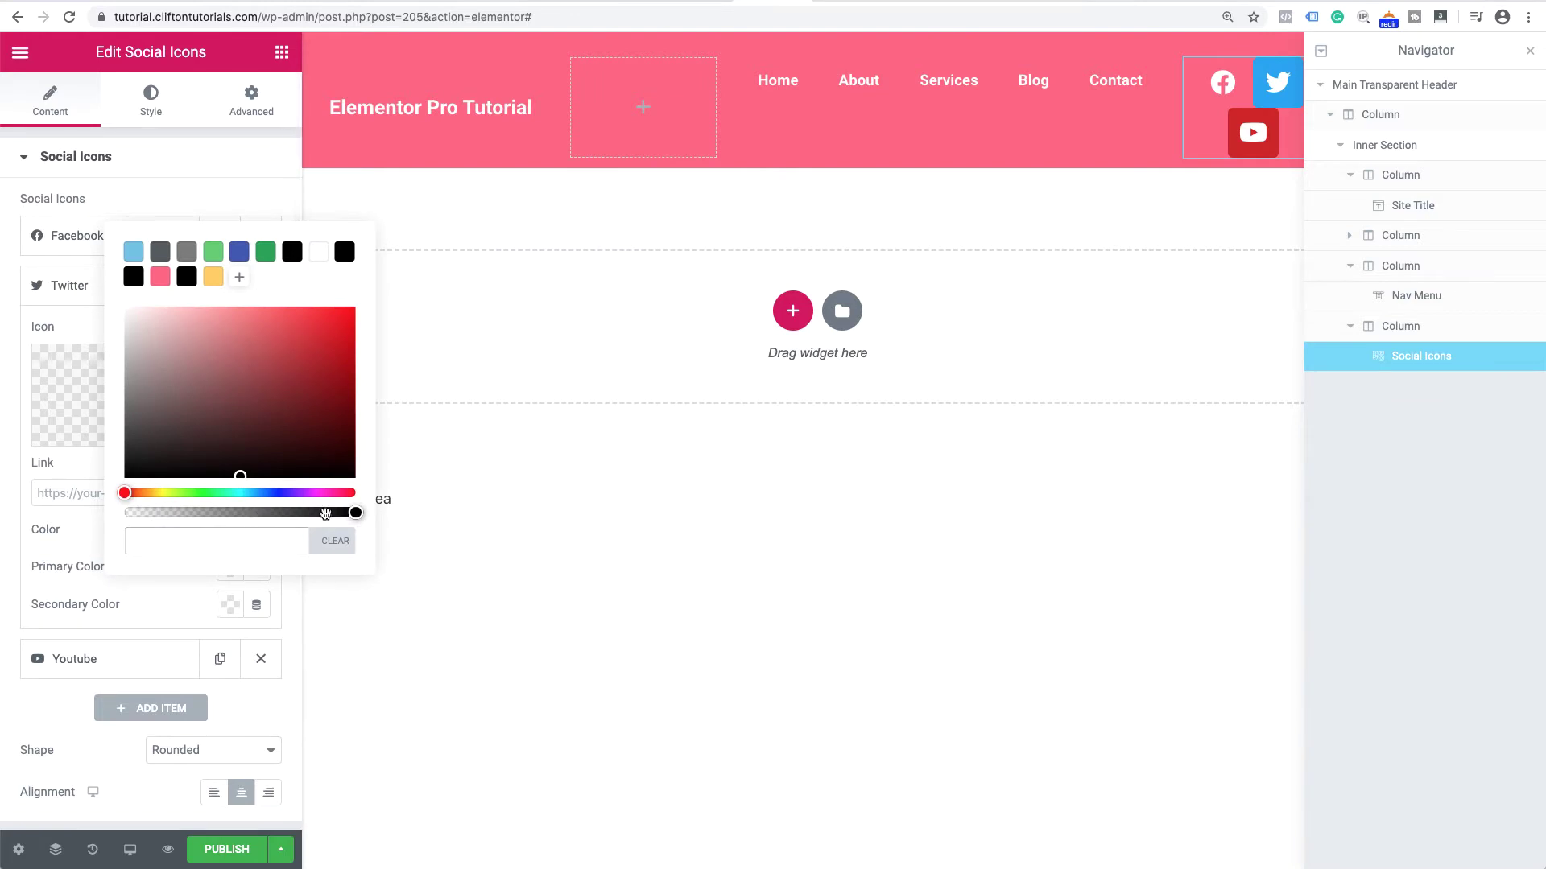
left_click_drag(325, 514, 125, 513)
left_click(72, 524)
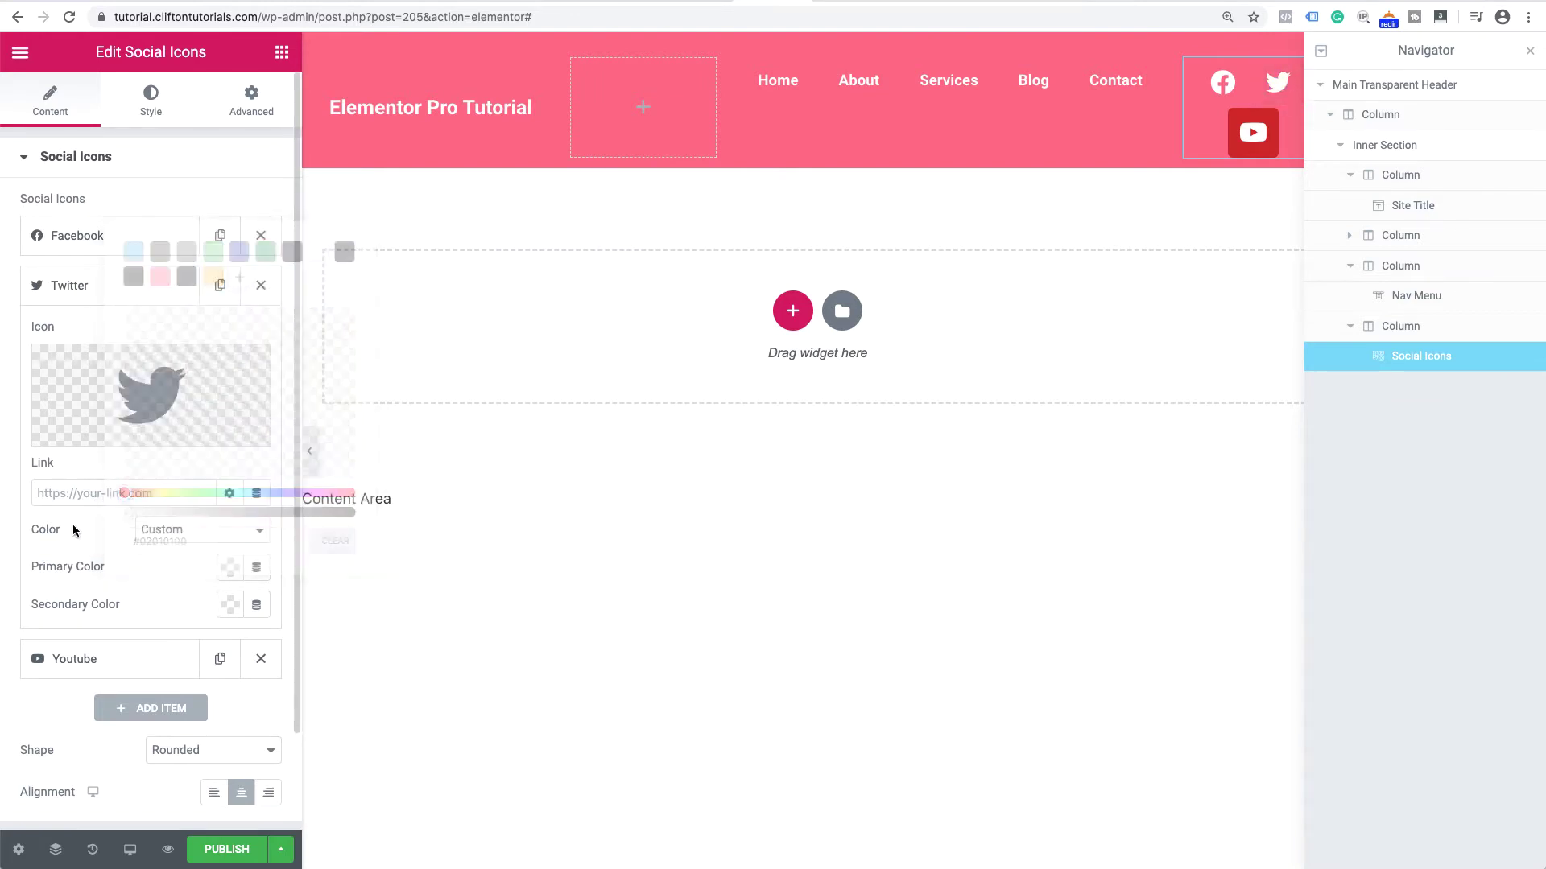
- Set the Youtube icon to a Custom color with the fully transparent primary color #02010100
left_click(177, 665)
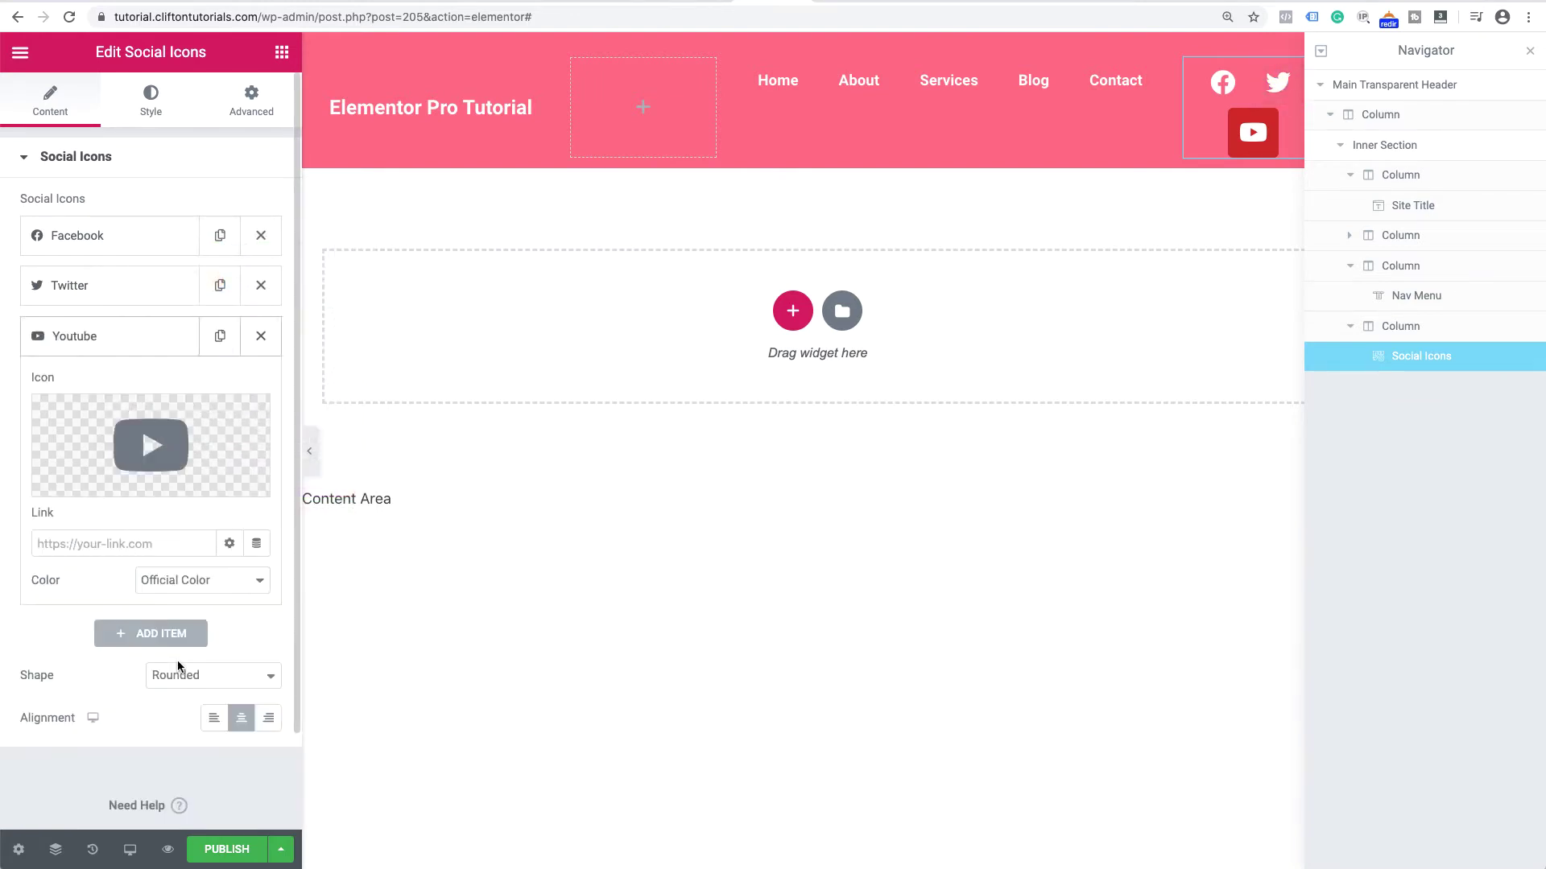
left_click(212, 576)
left_click(185, 597)
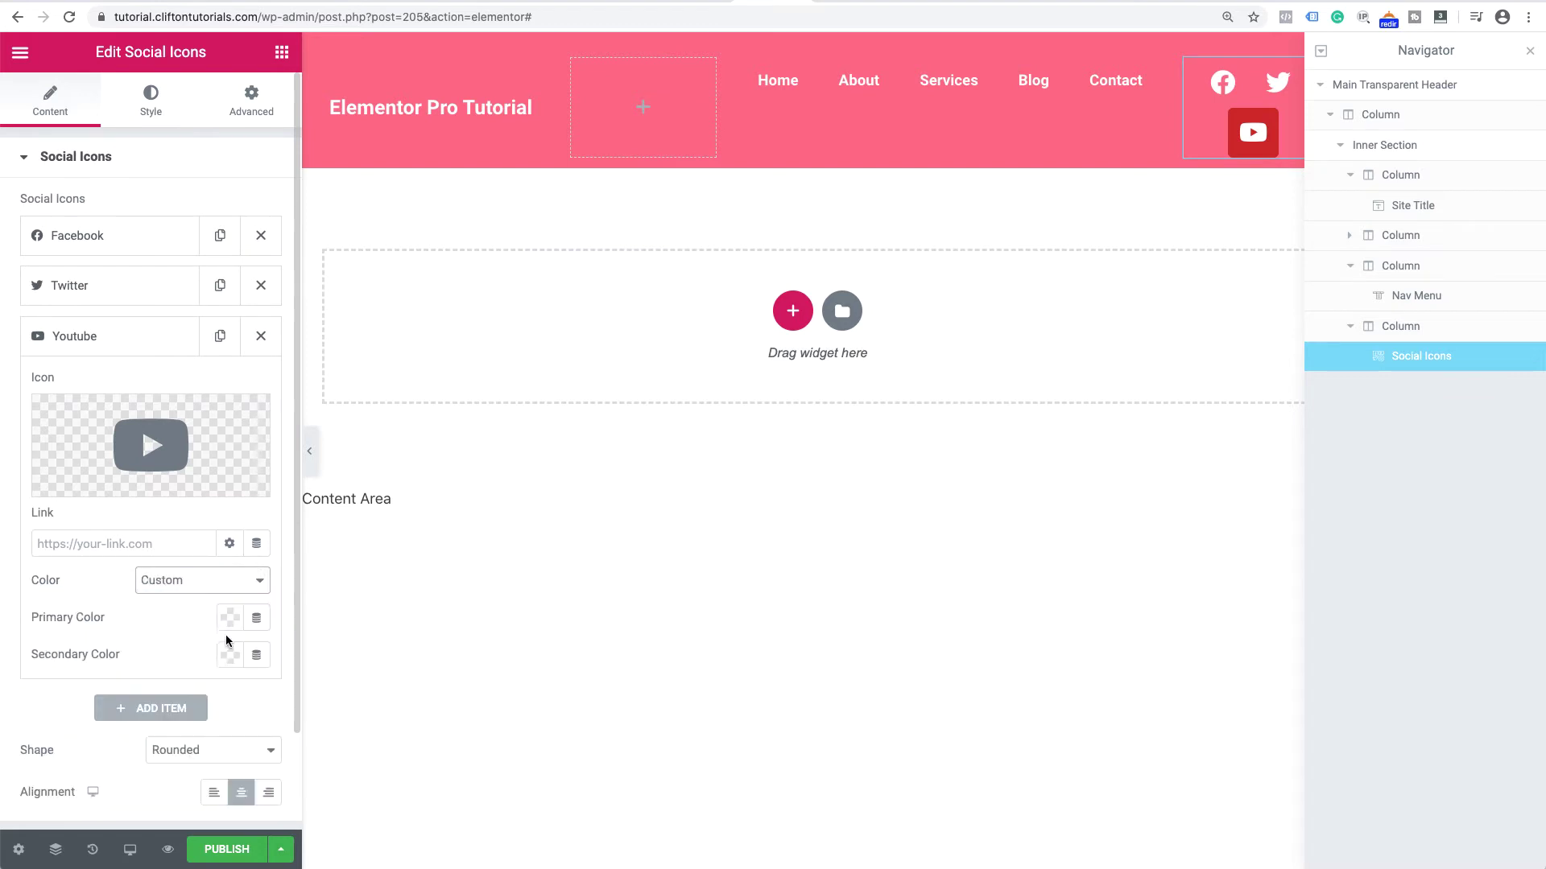
left_click(228, 620)
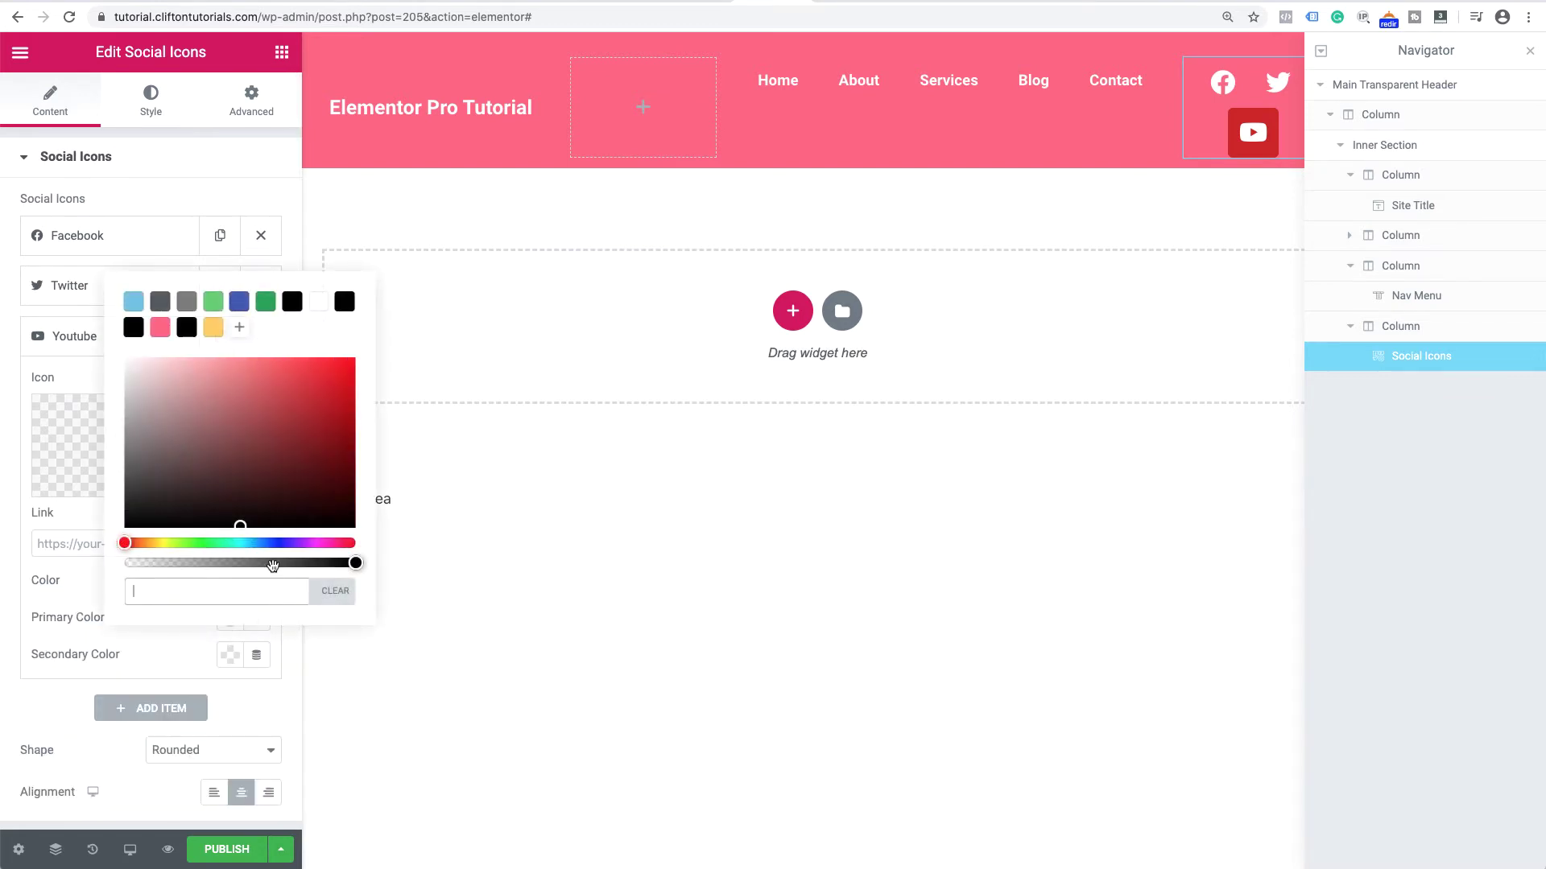
left_click_drag(273, 566, 91, 566)
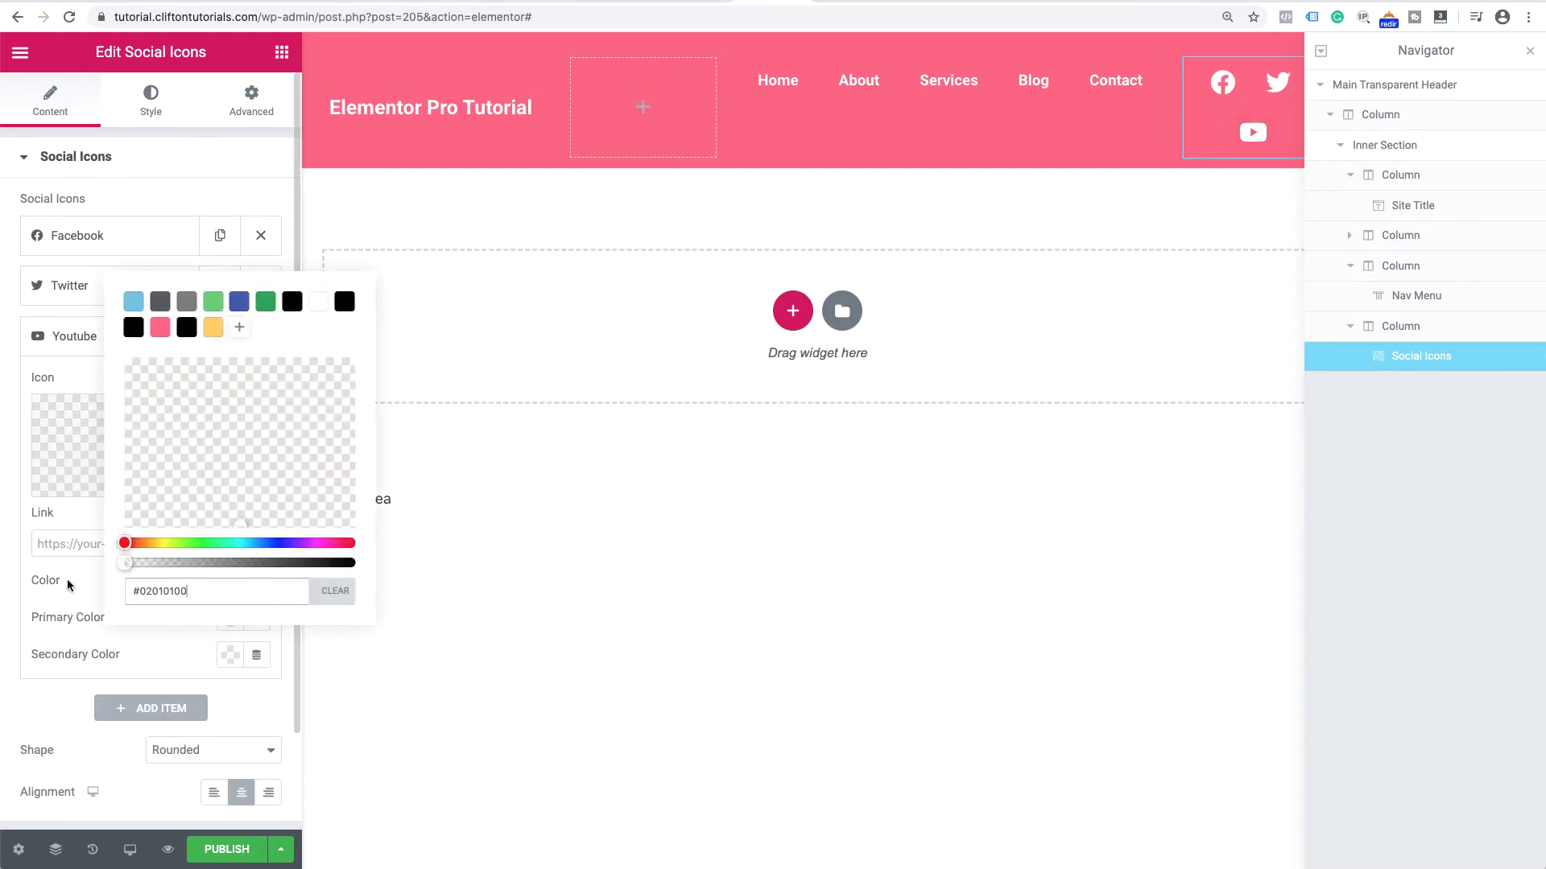
left_click(65, 578)
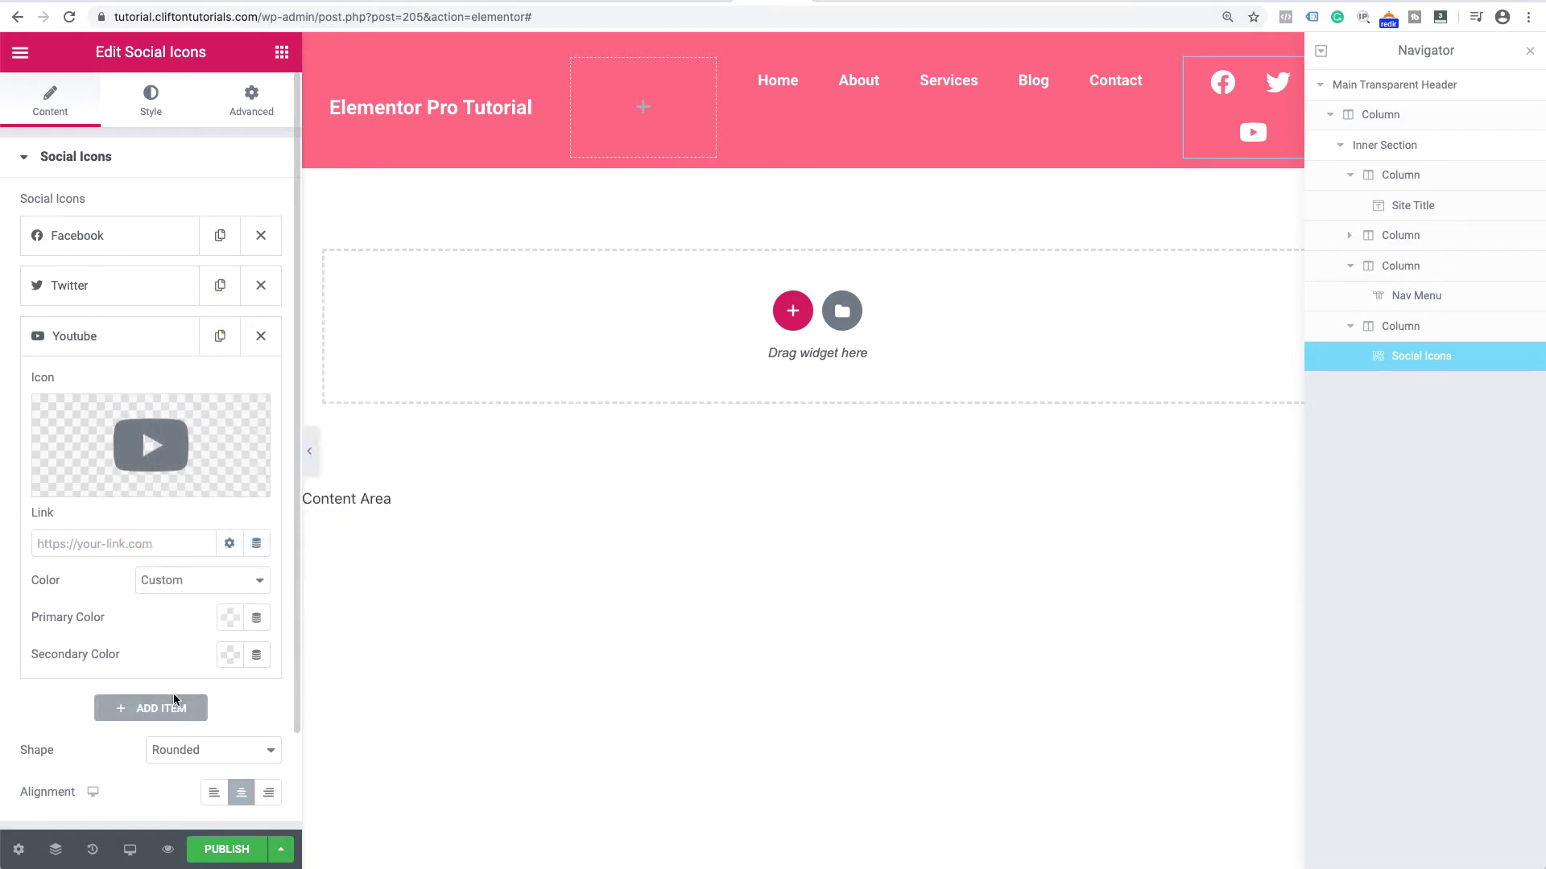
- Style the social icons with size 20, padding 0 and spacing 10
left_click(165, 118)
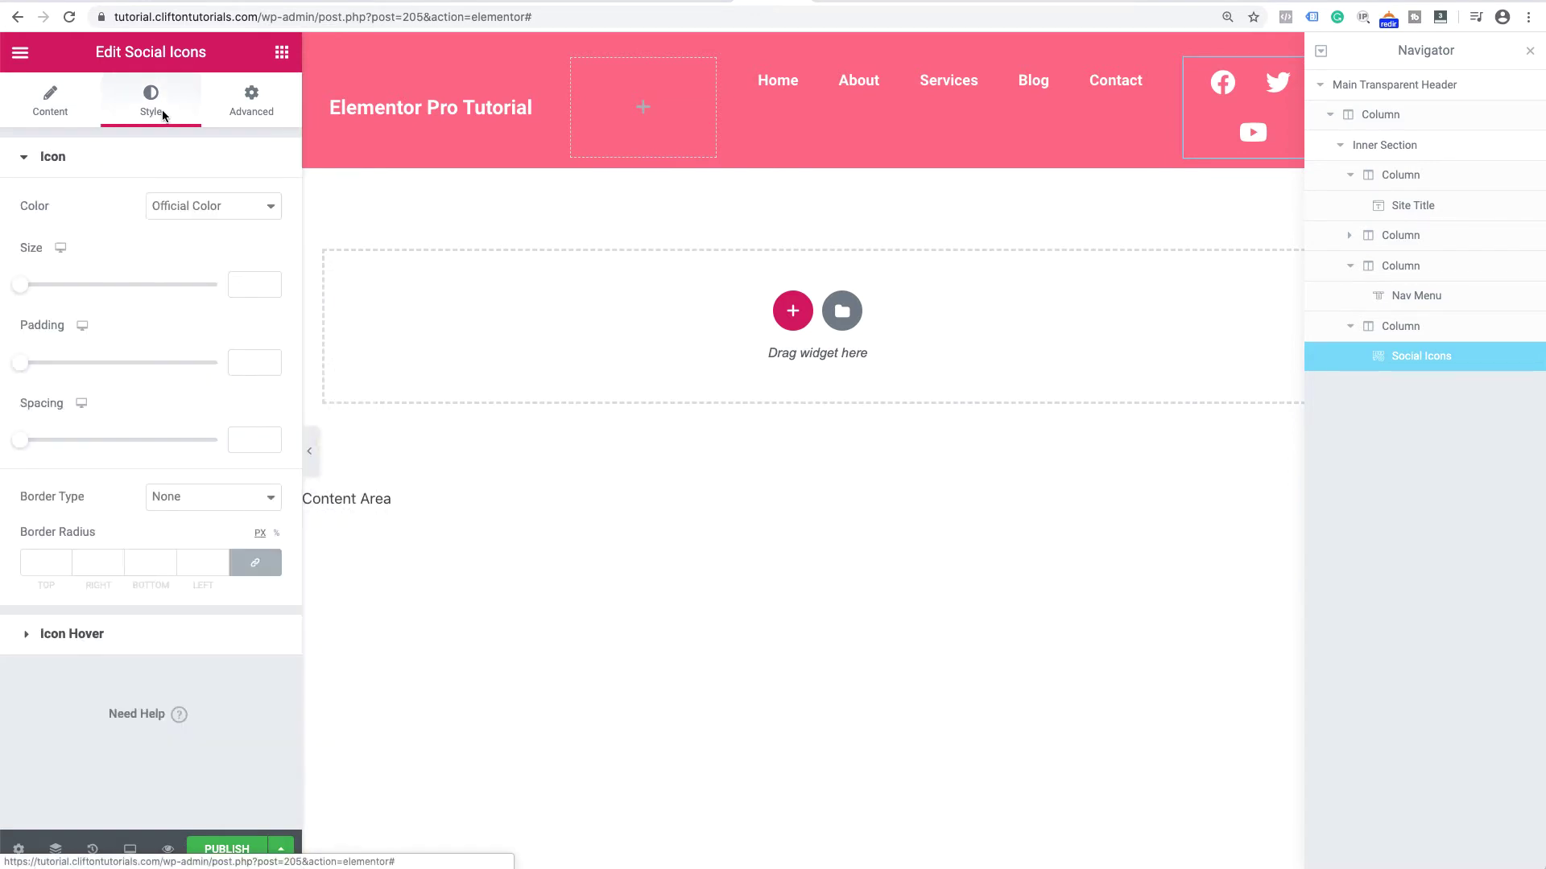
left_click(247, 285)
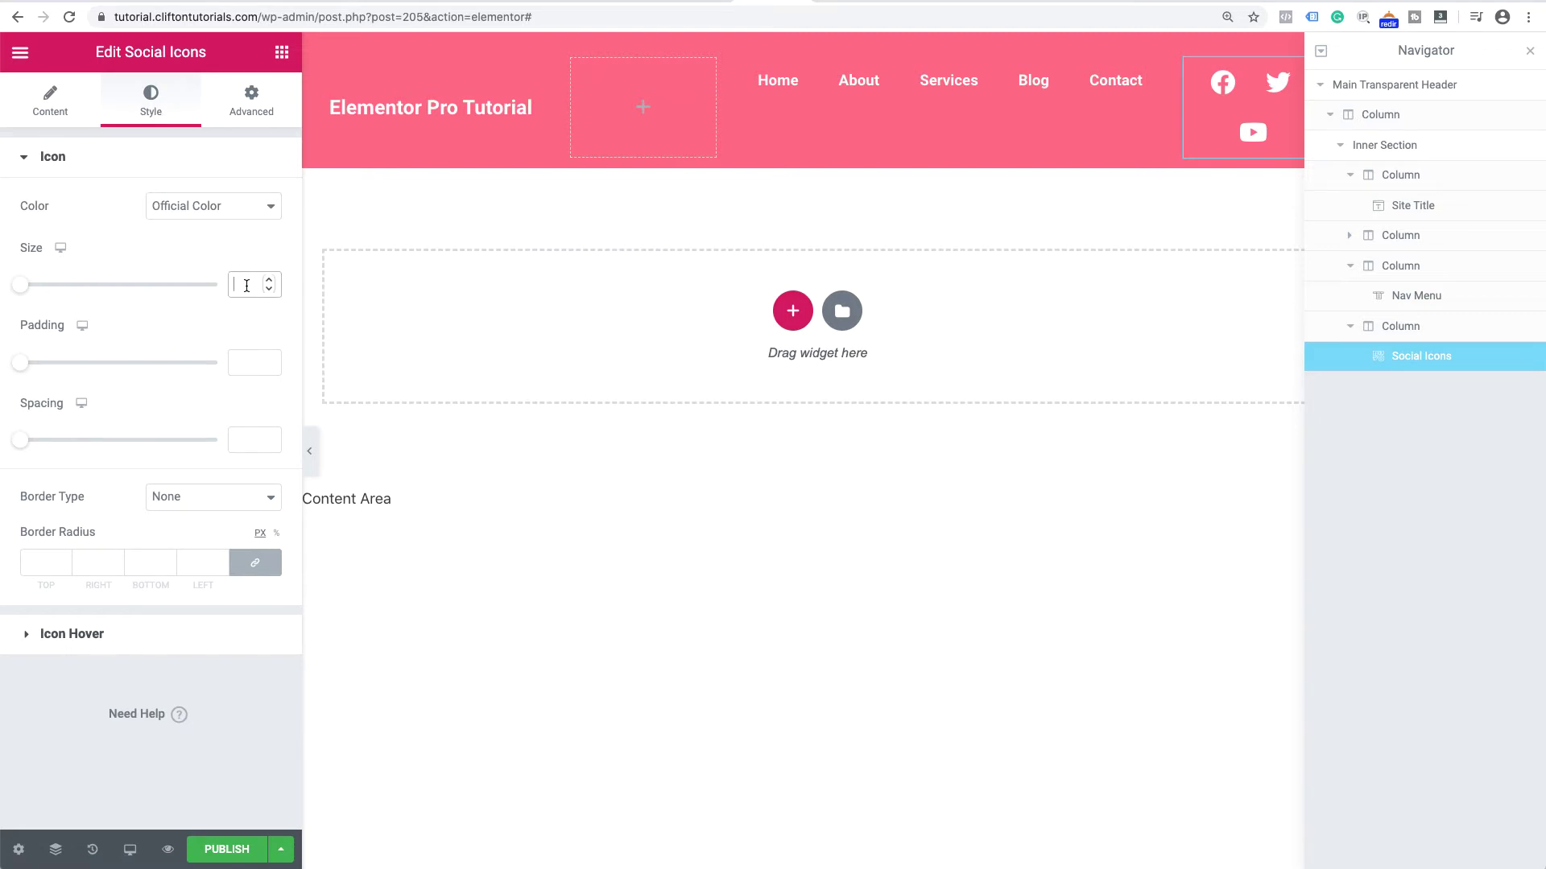
type("20")
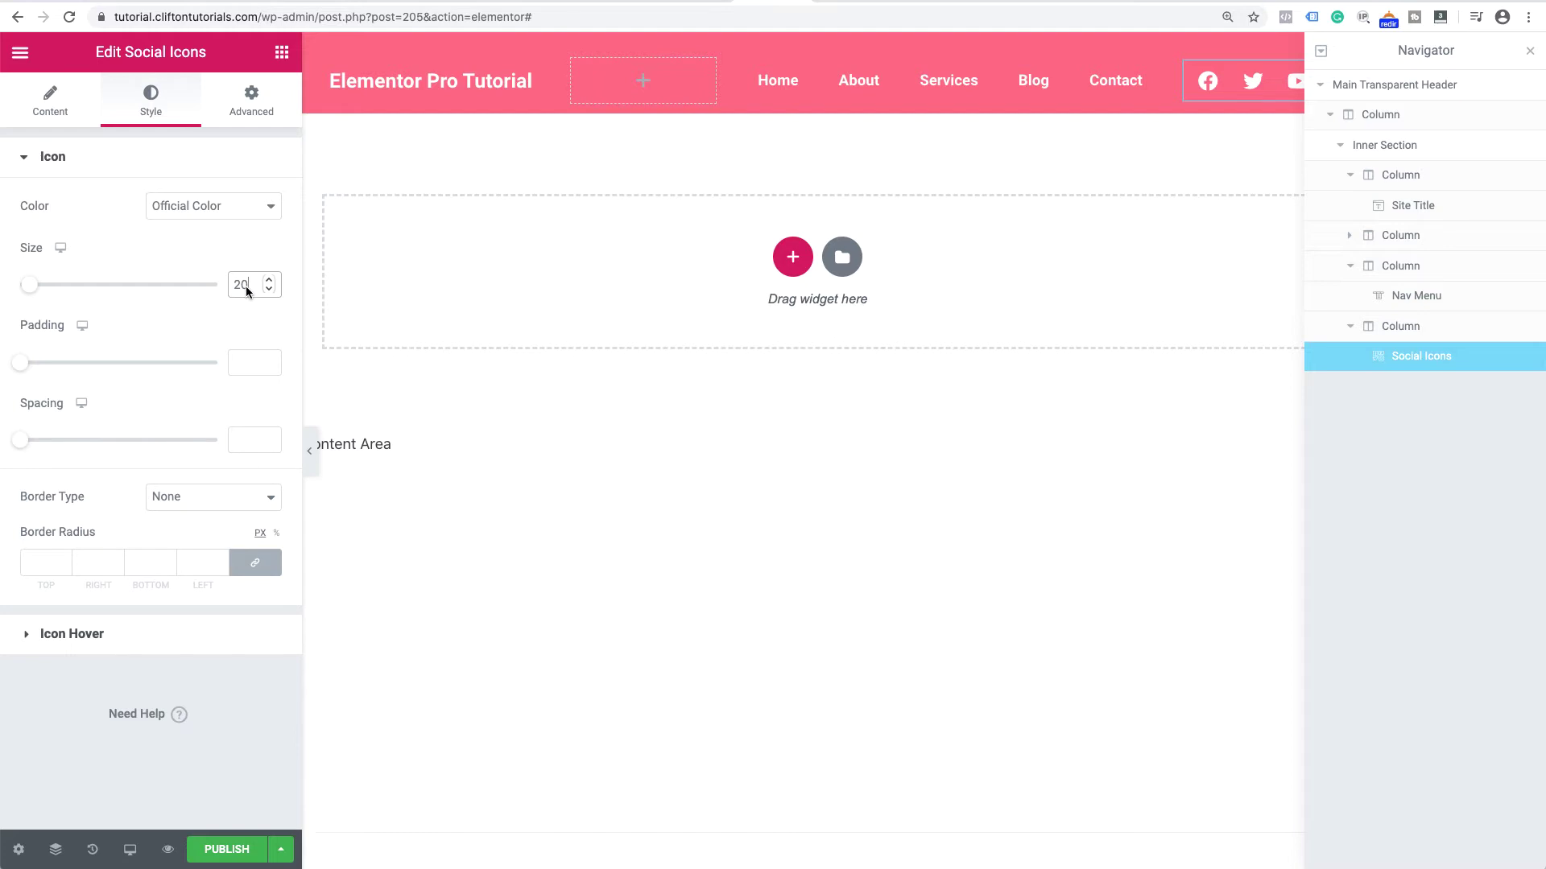
left_click(245, 363)
left_click(256, 368)
type("0")
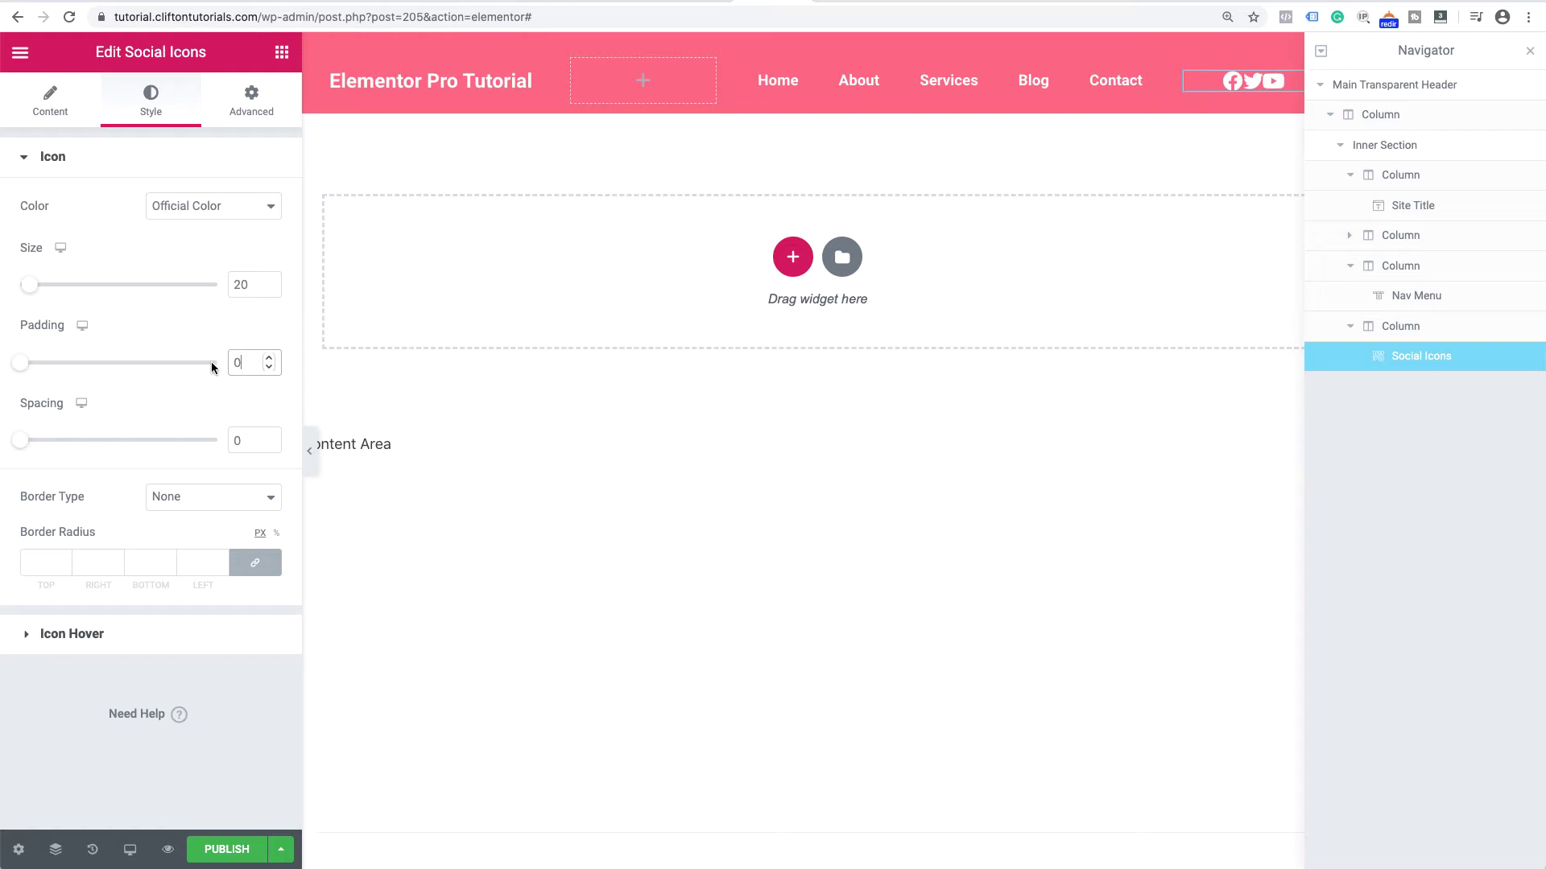
double_click(242, 440)
type("5")
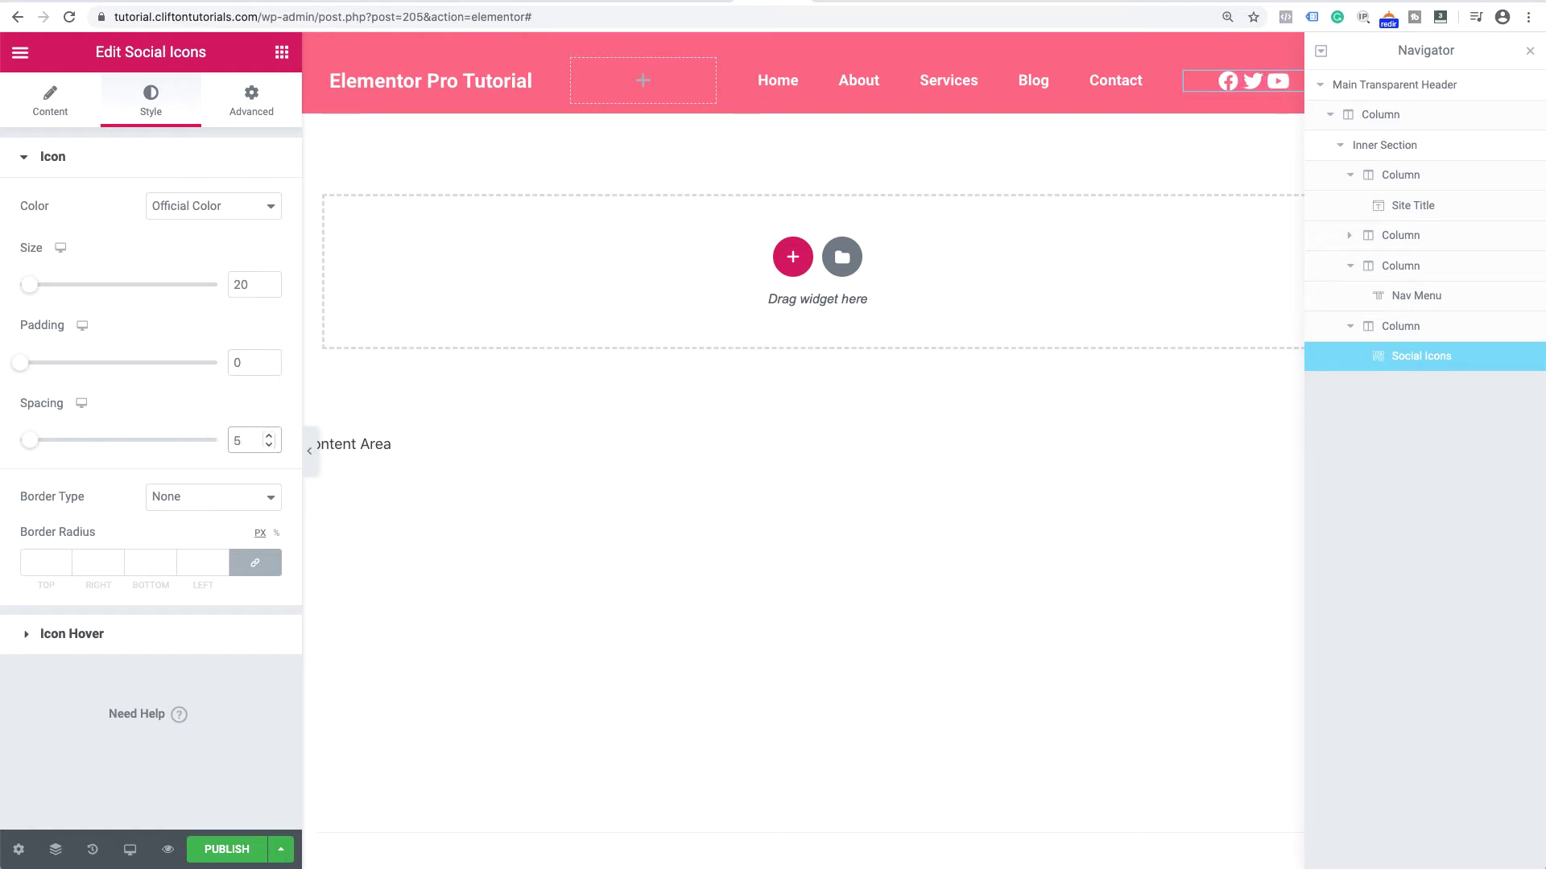
left_click_drag(242, 442, 214, 445)
type("10")
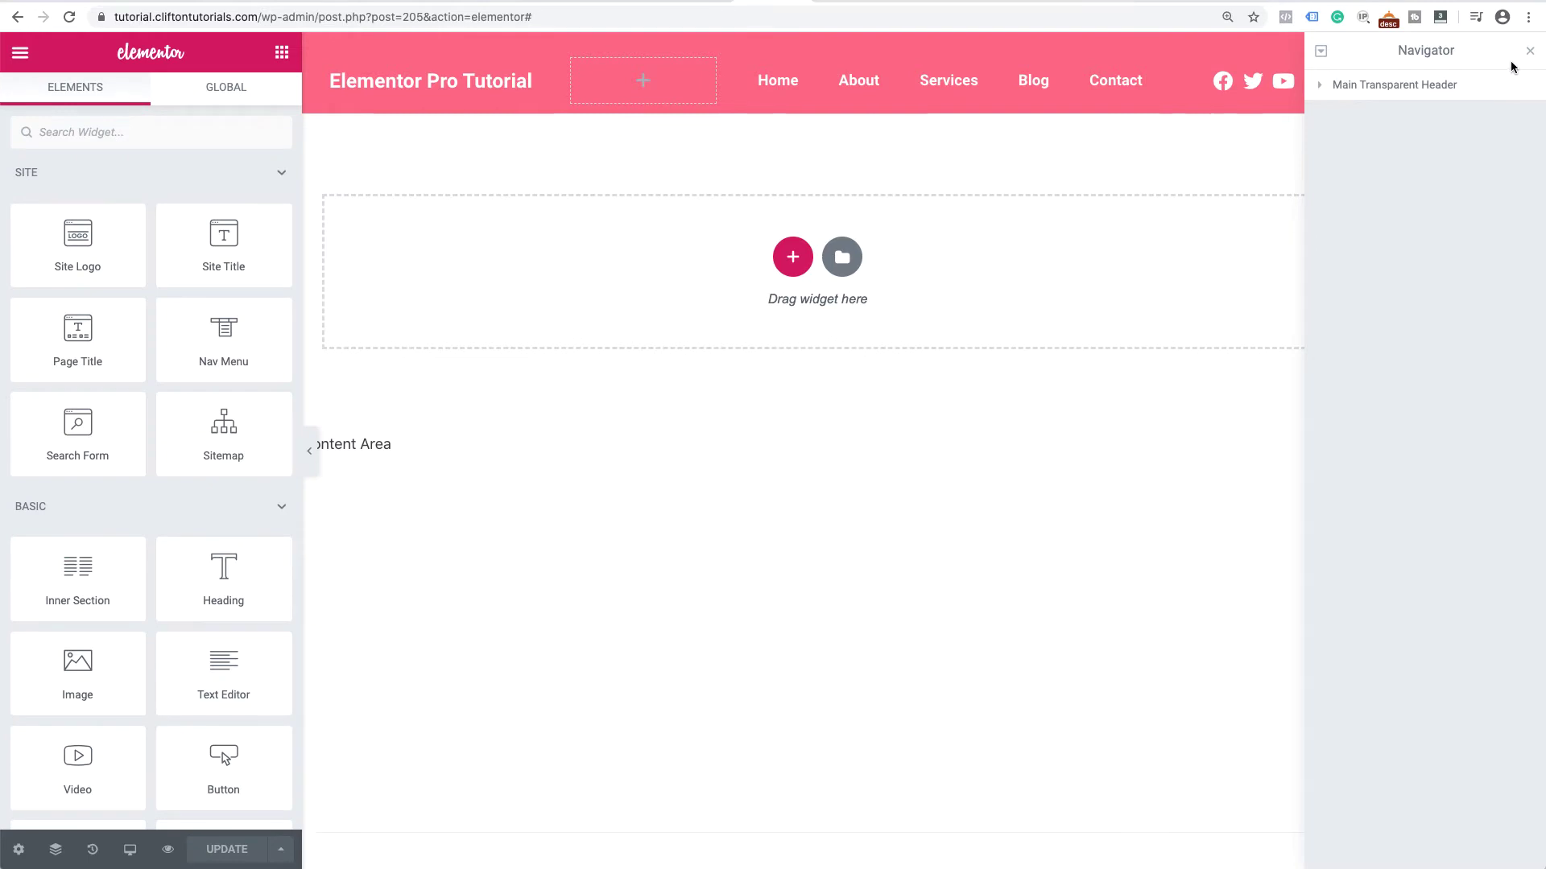
- Close the Navigator, narrow the nav menu's column from its left edge and slightly widen the site title's column
left_click(1530, 51)
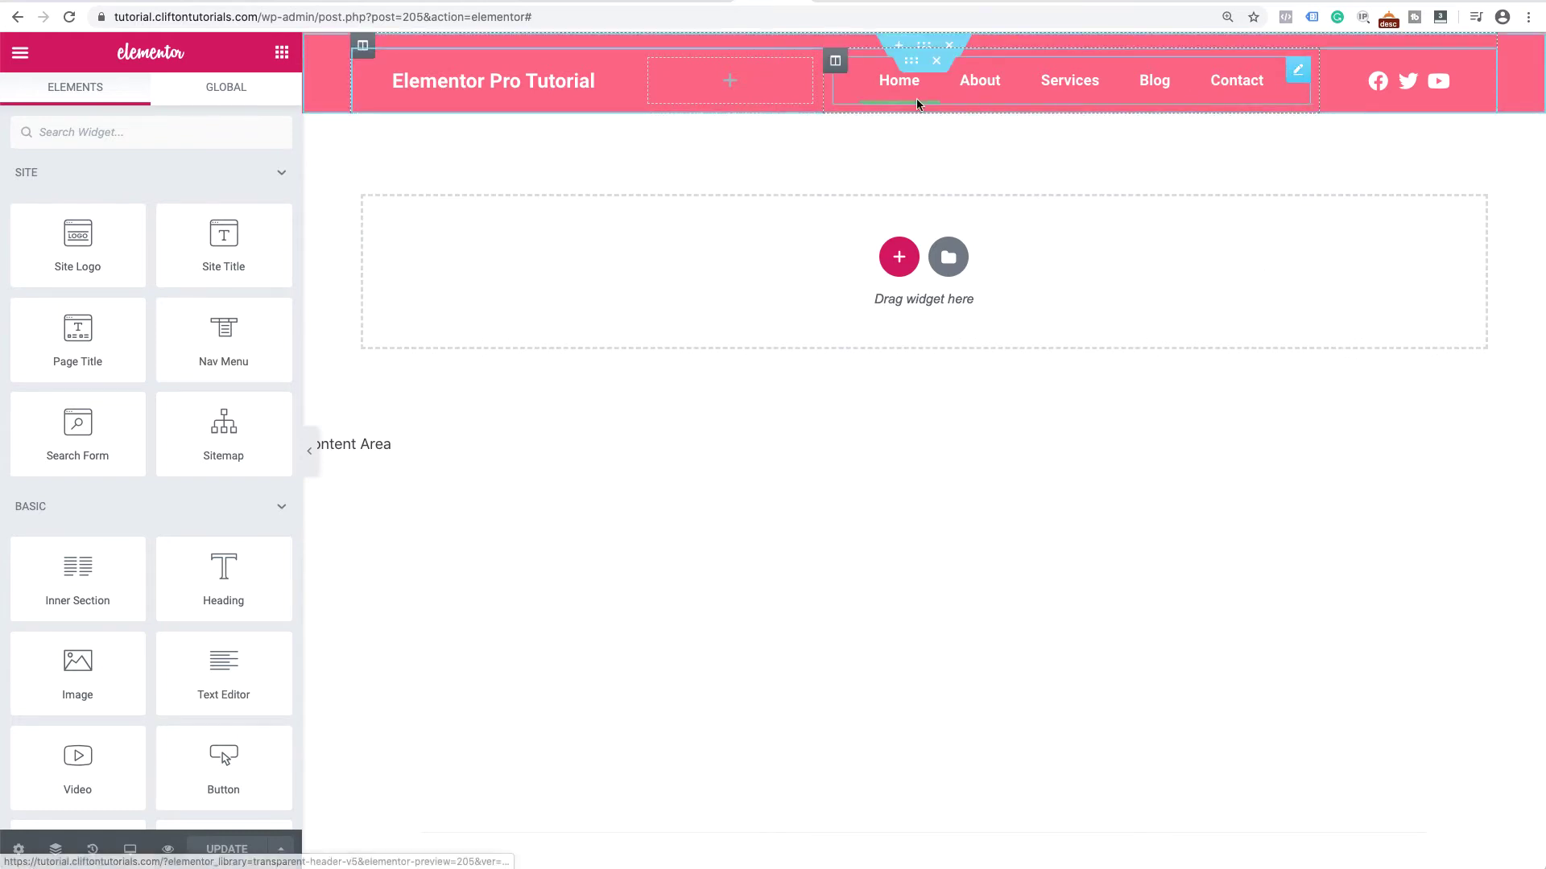
left_click_drag(823, 86, 873, 90)
left_click_drag(637, 86, 667, 90)
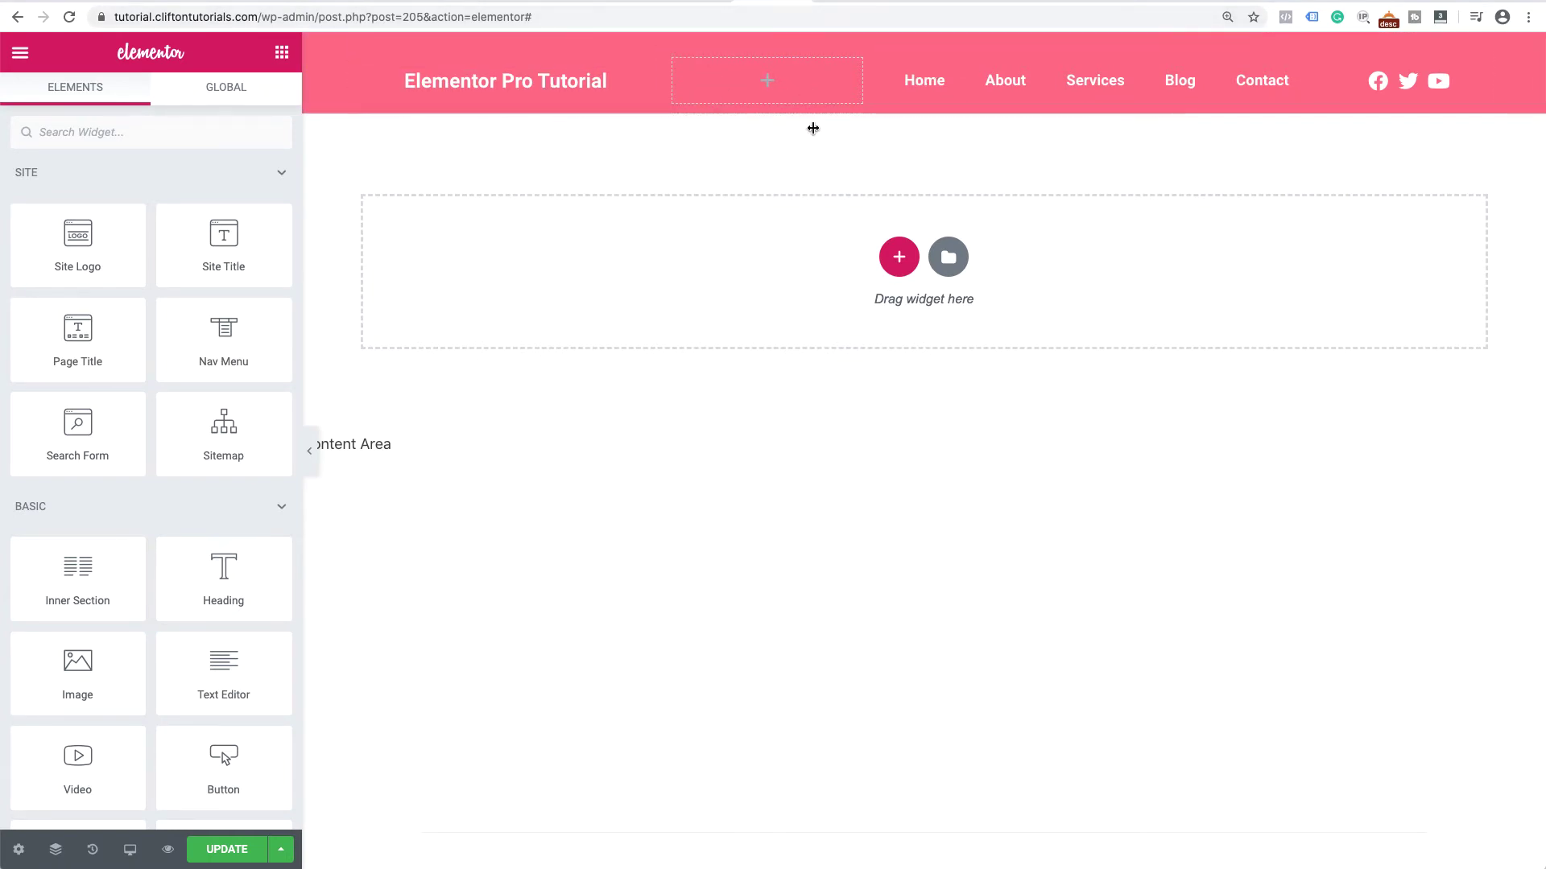
- Set the Inner Section's columns gap to No Gap and open the outer header section's layout settings
left_click(912, 66)
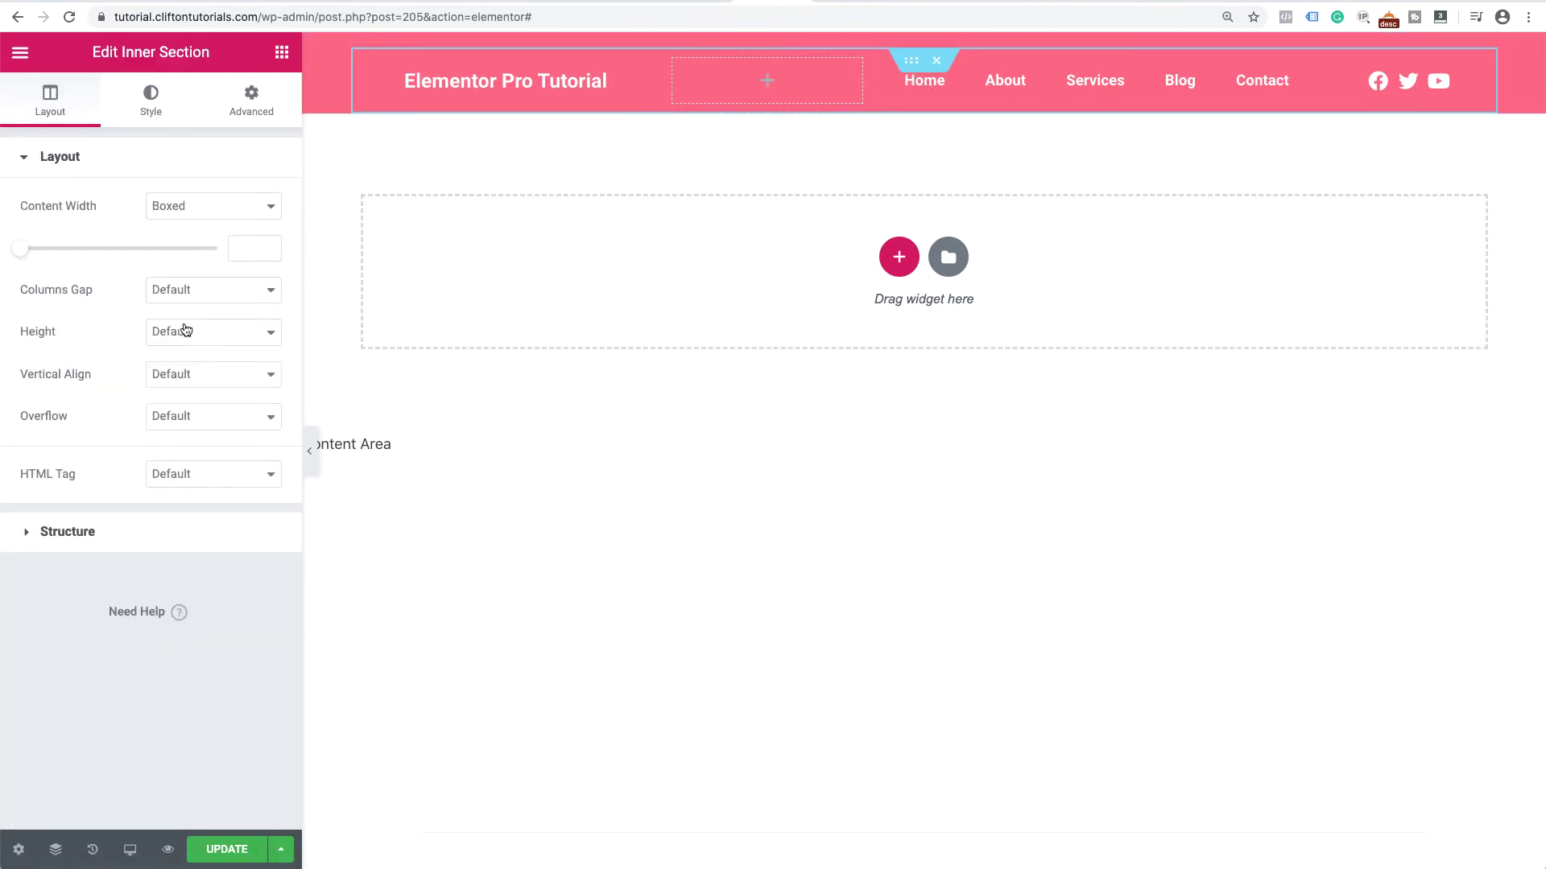
left_click(190, 294)
left_click(186, 312)
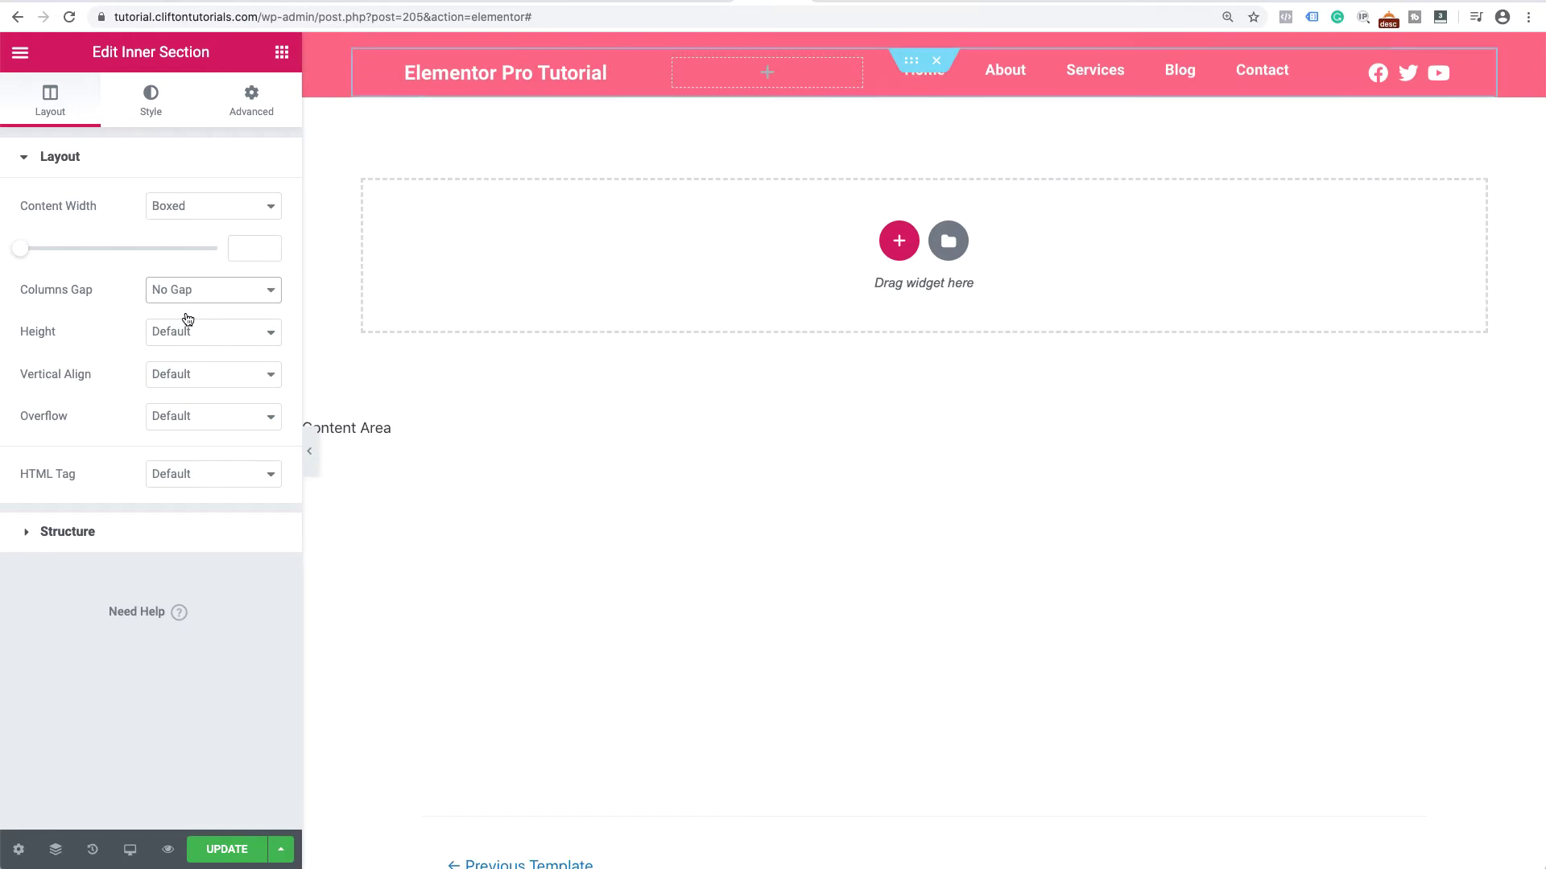
left_click(925, 46)
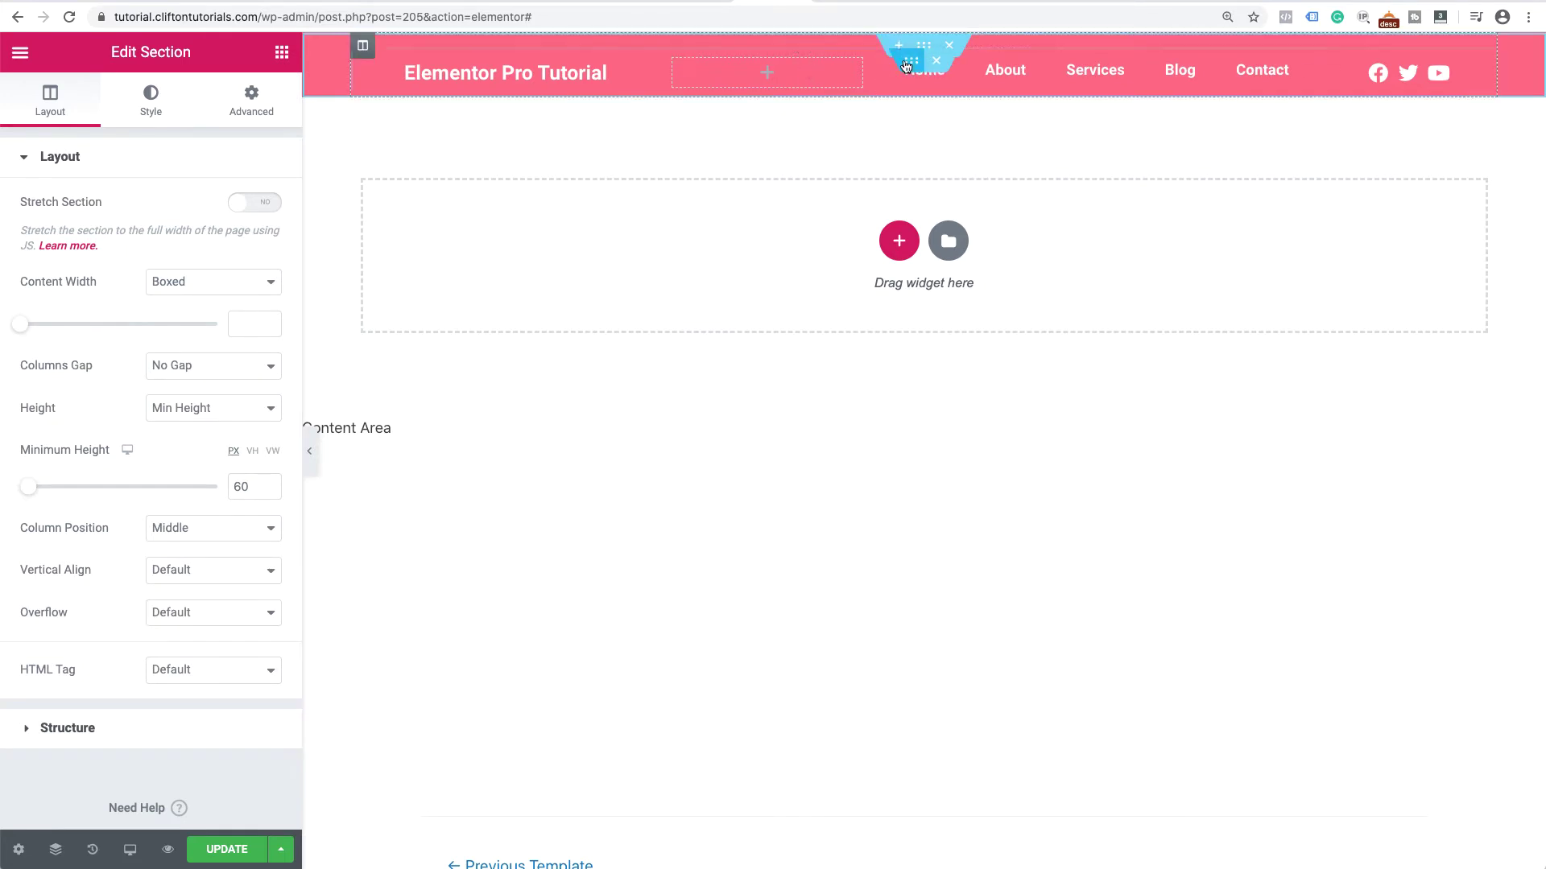
- Save the header template with a display condition that includes the Entire Site
left_click(227, 849)
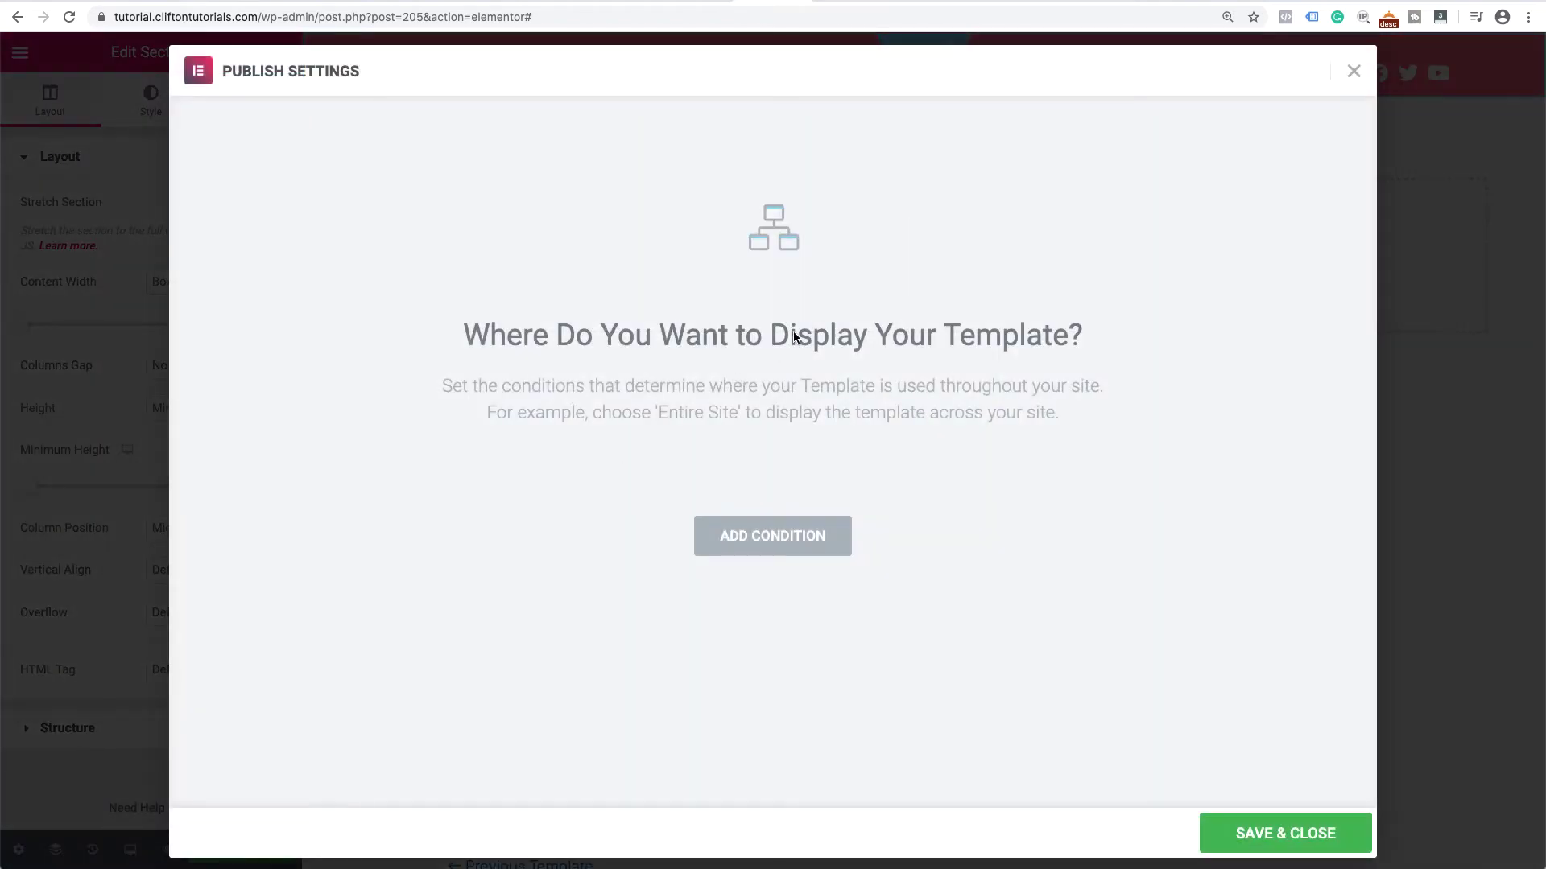
left_click(750, 541)
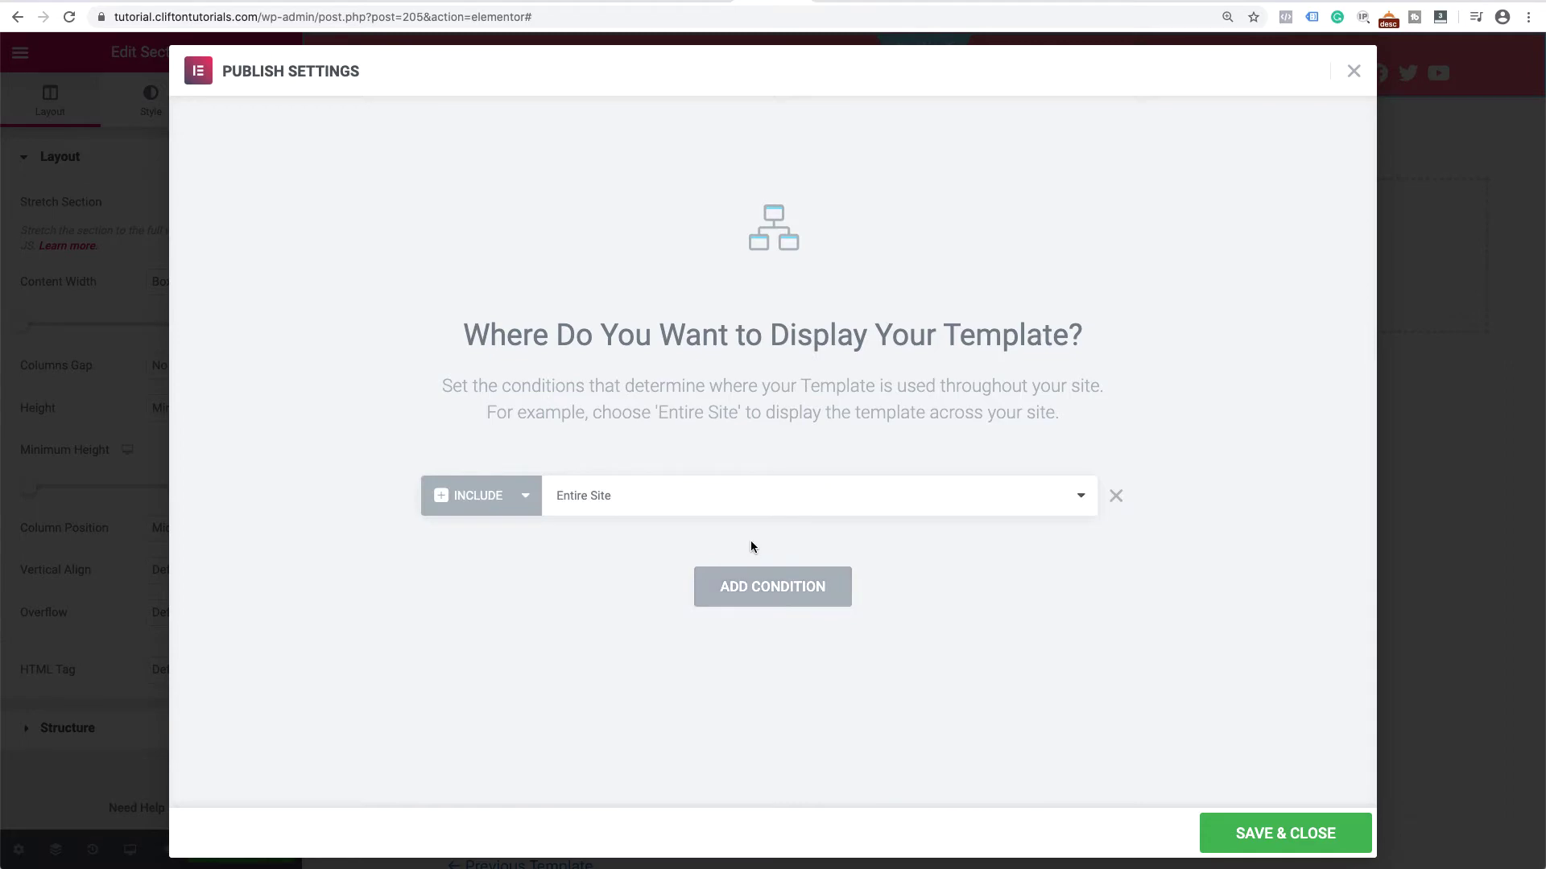
left_click(1283, 834)
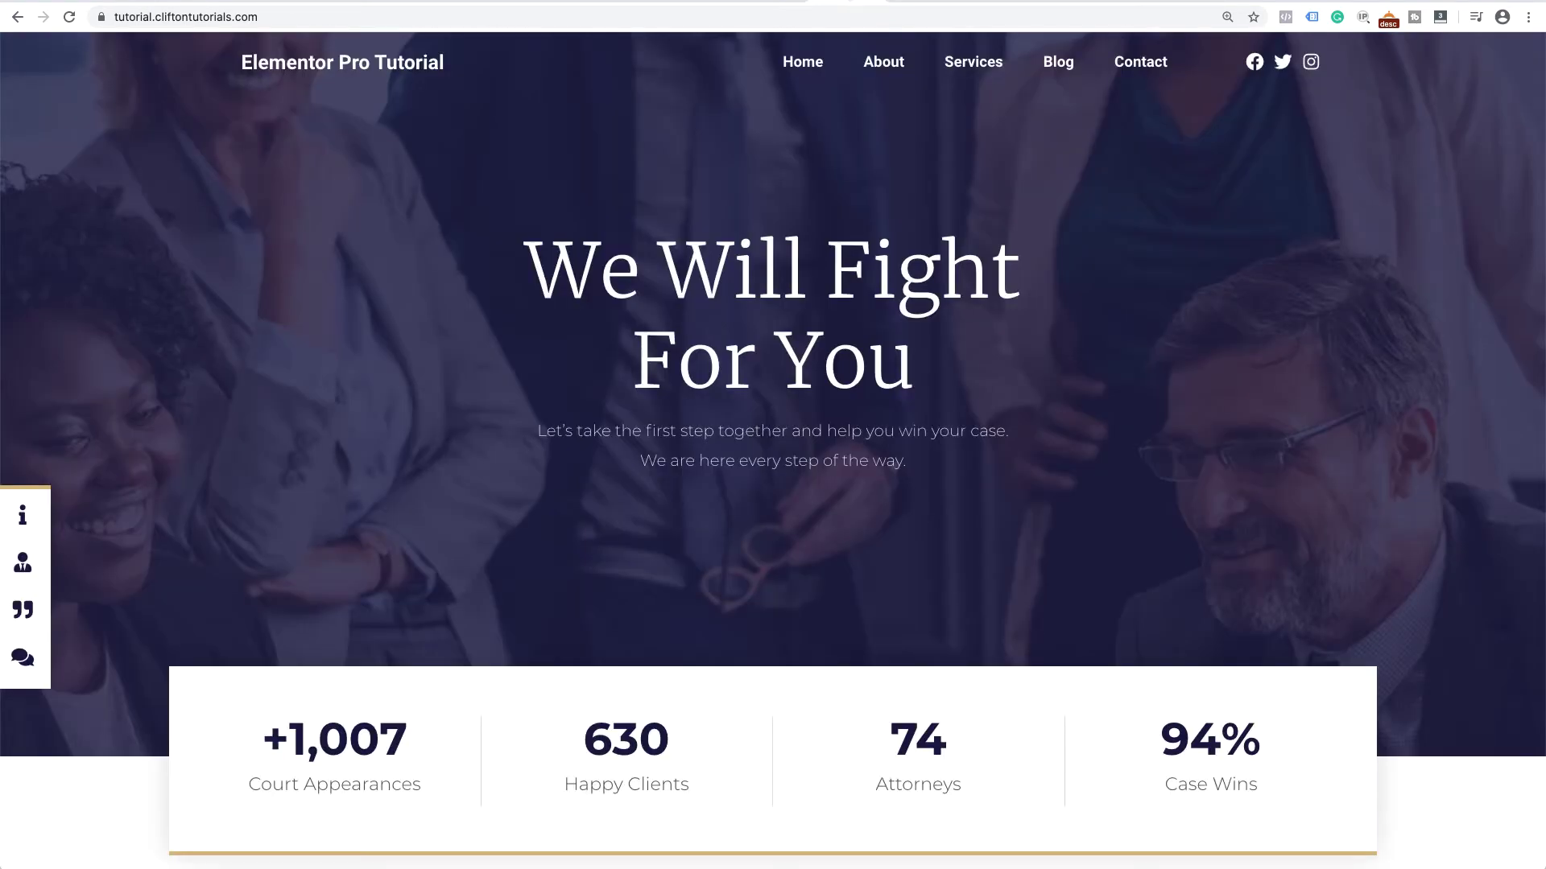
- Reload the live home page and scroll through it to check how the new header displays
left_click(71, 18)
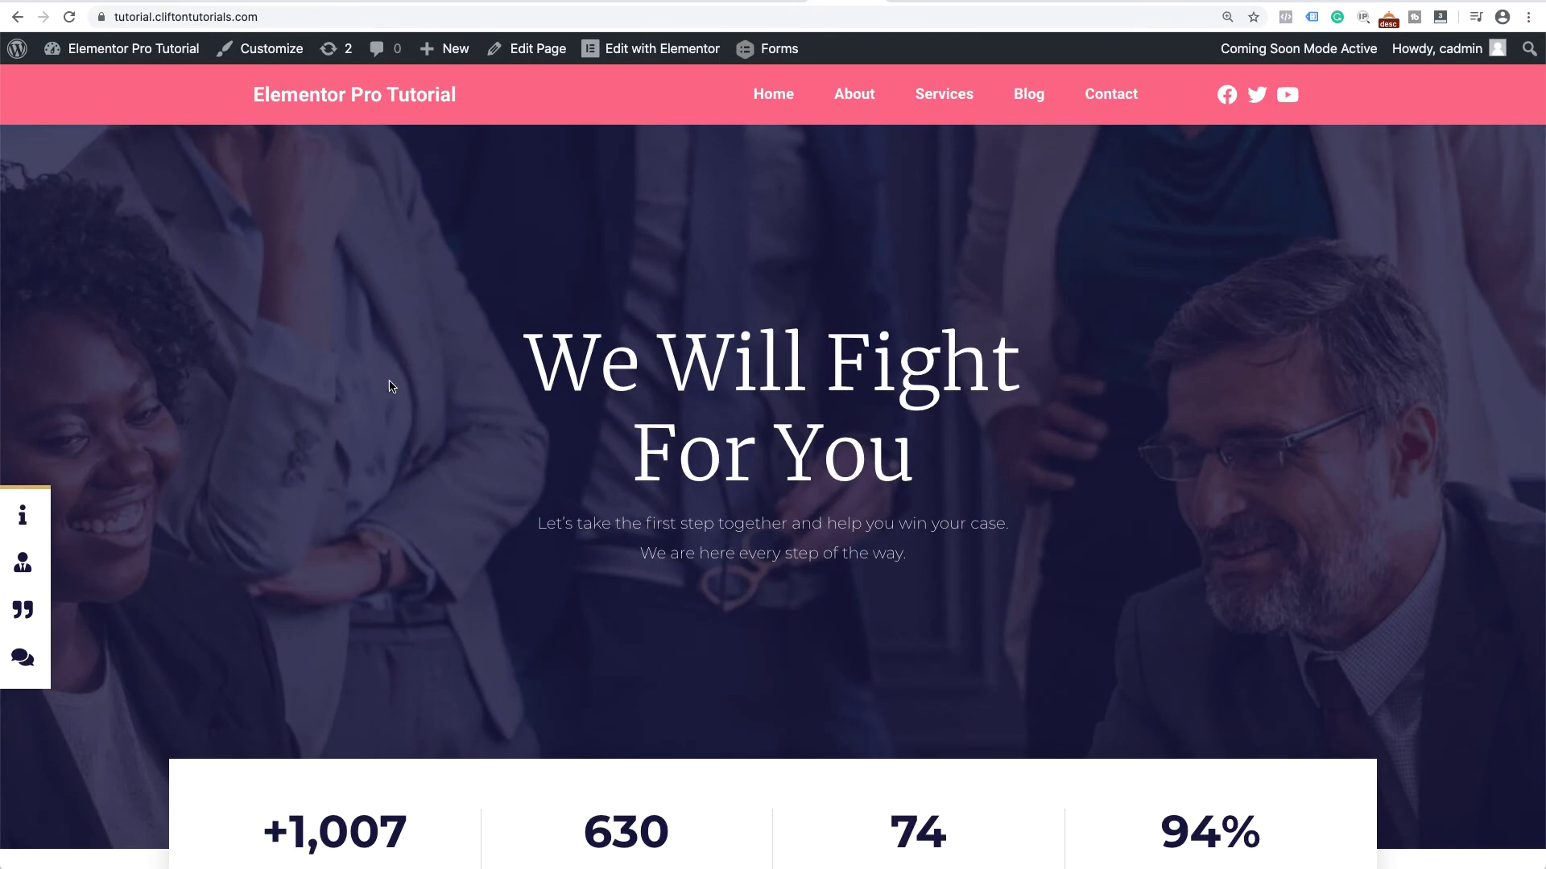
scroll(389, 387, "down", 20)
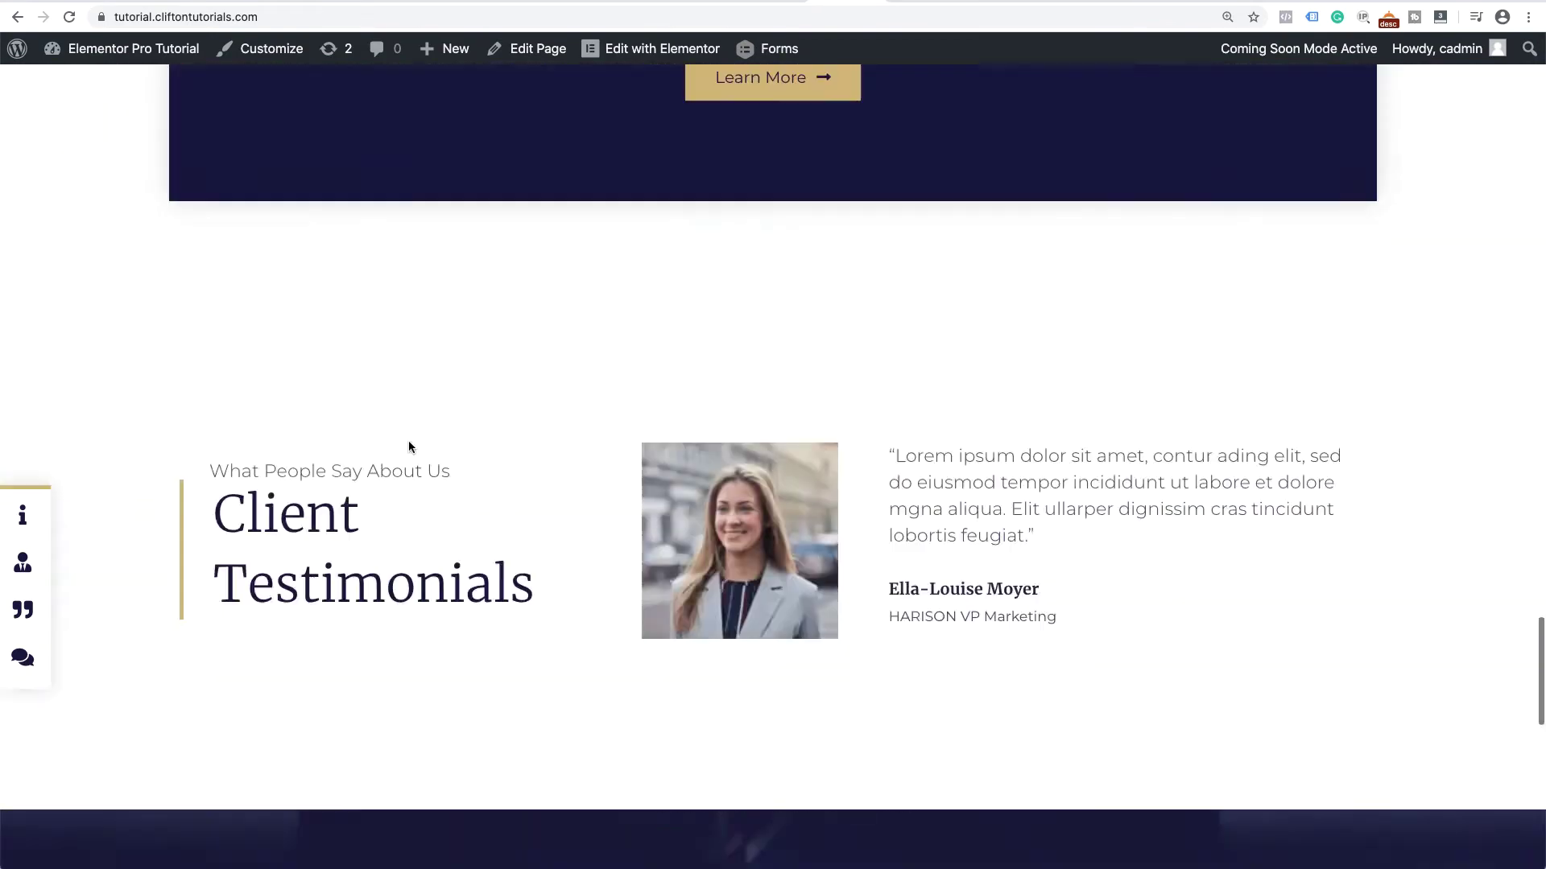
scroll(409, 443, "up", 20)
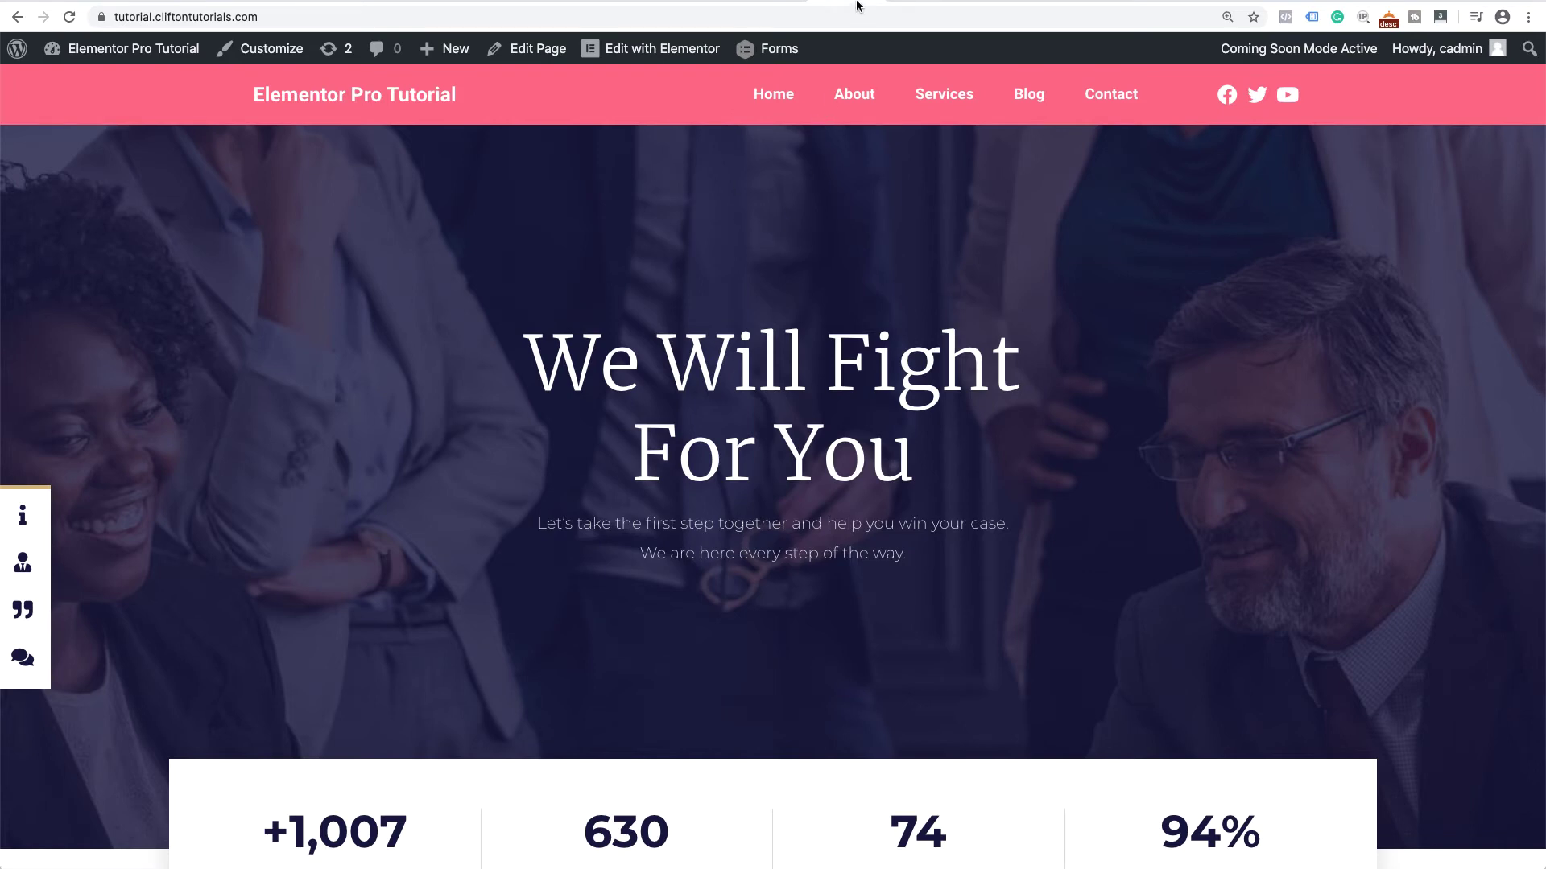
- Return to the header template editor and remove the outer section's Classic background so it has no color fill
left_click(773, 1)
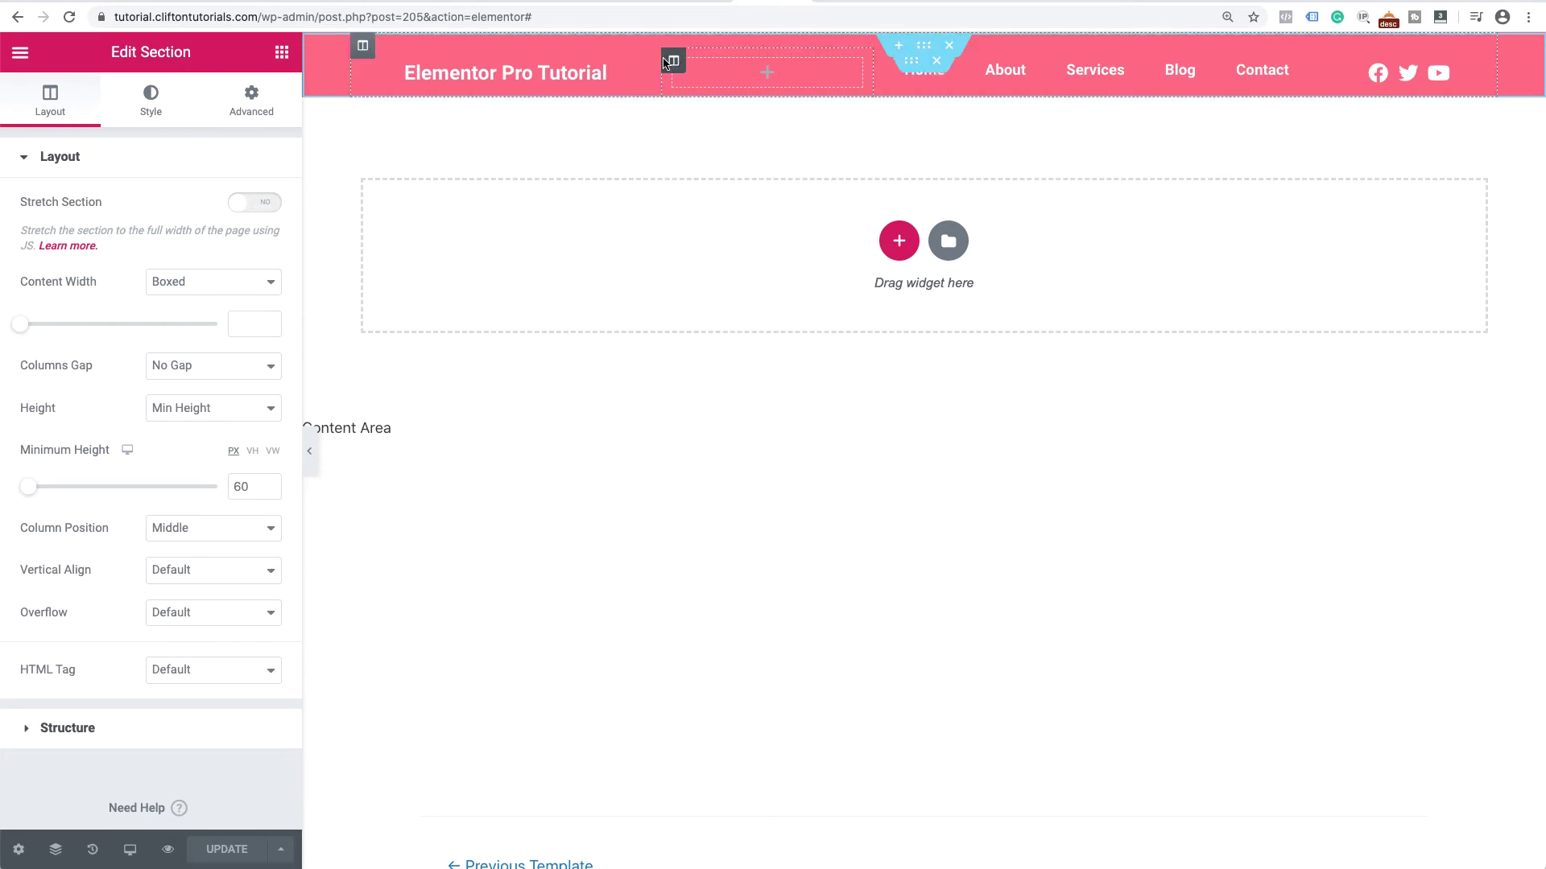
left_click(157, 100)
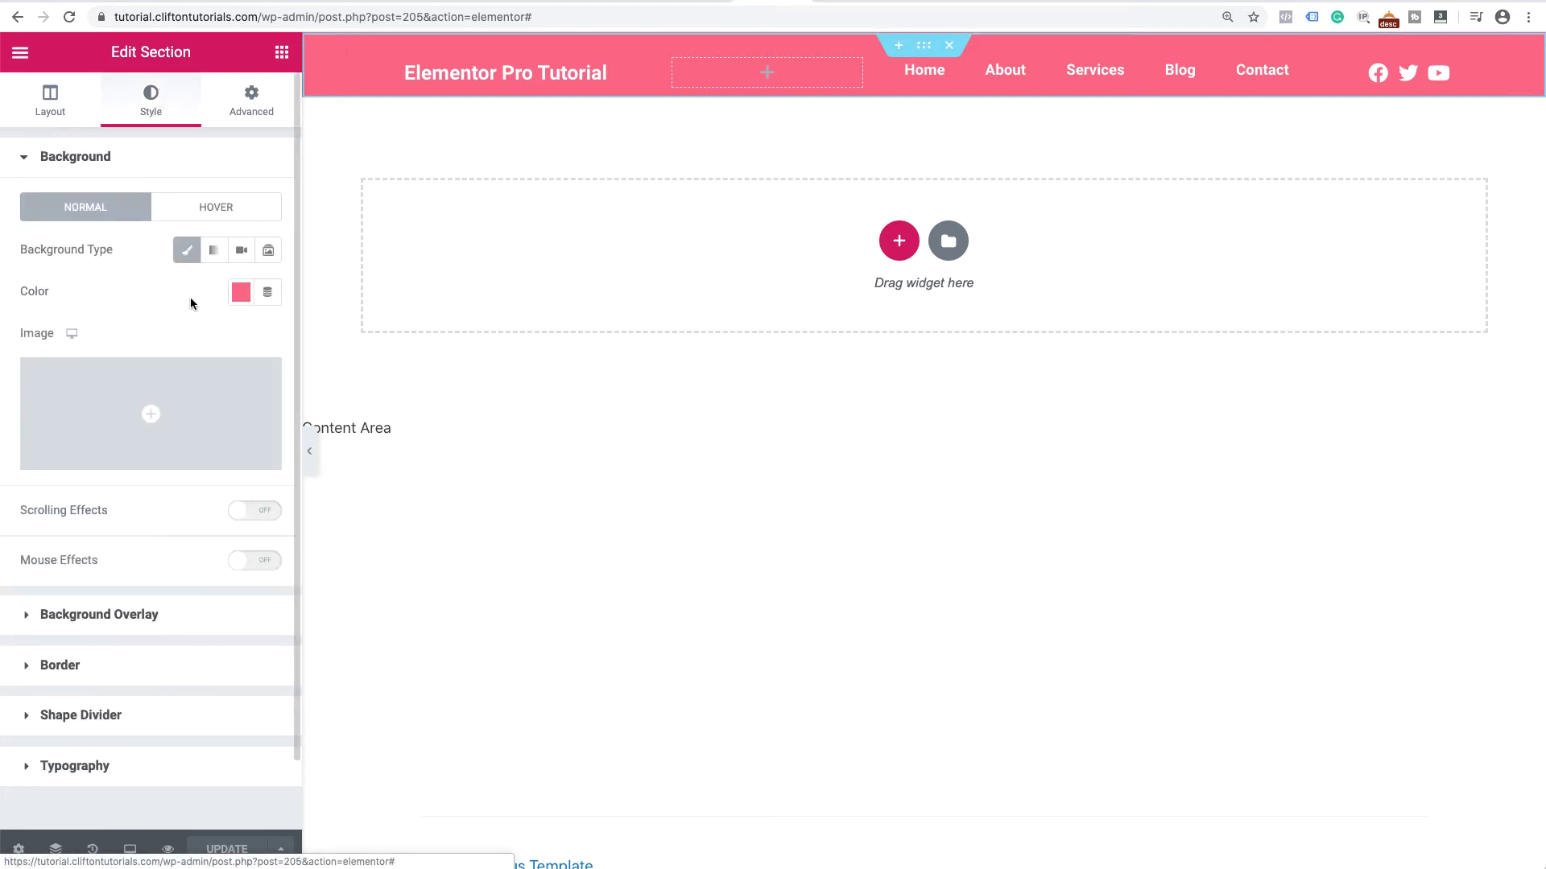
left_click(188, 251)
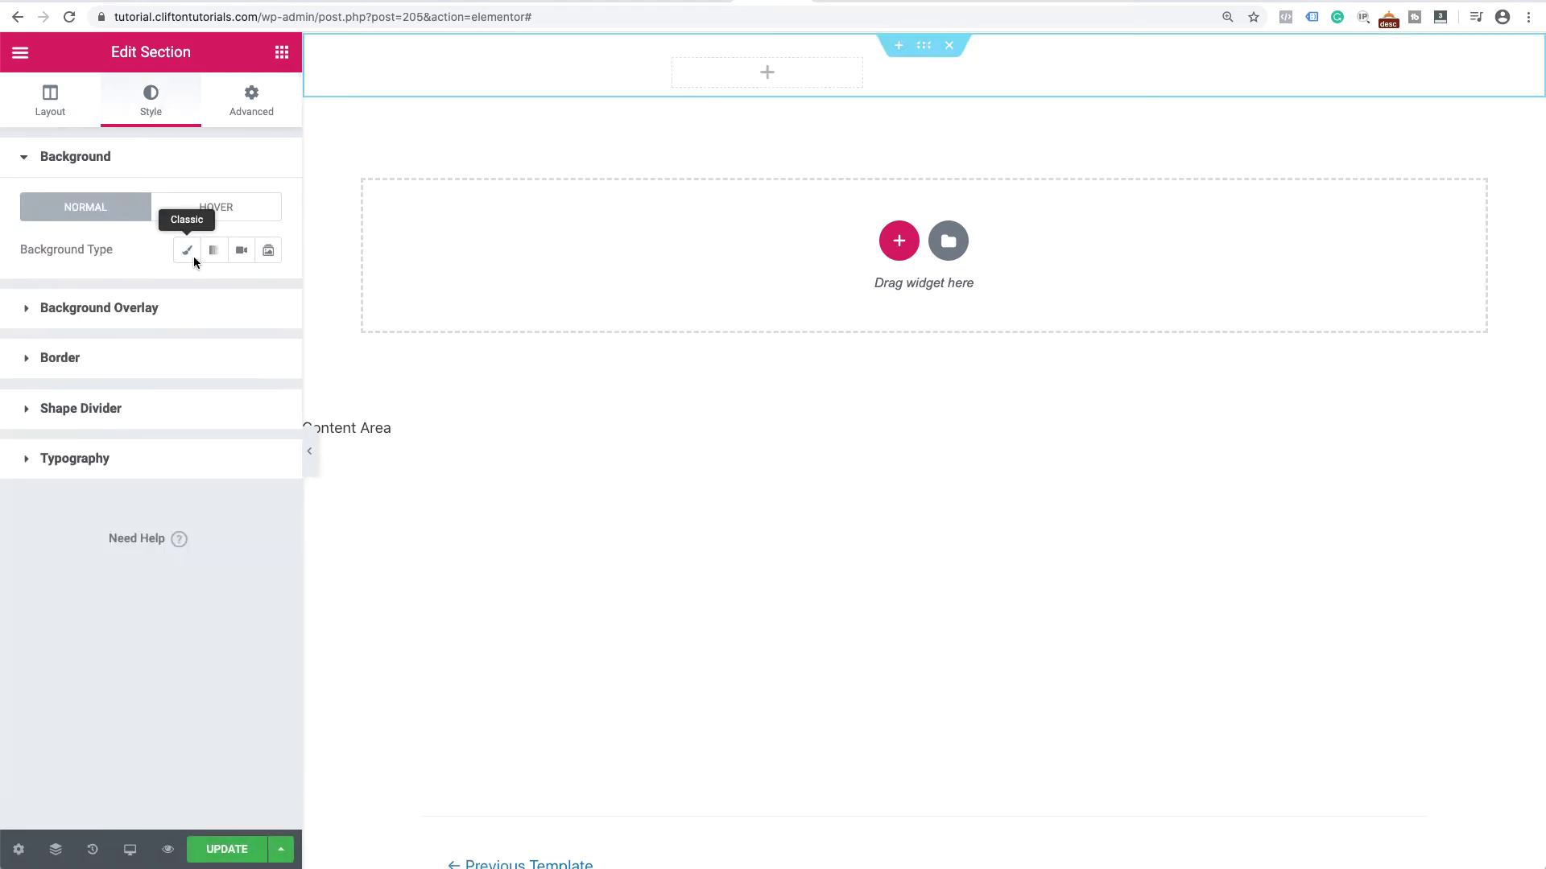
- Unlink the outer header section's margin values and set its bottom margin to -60 px
left_click(252, 103)
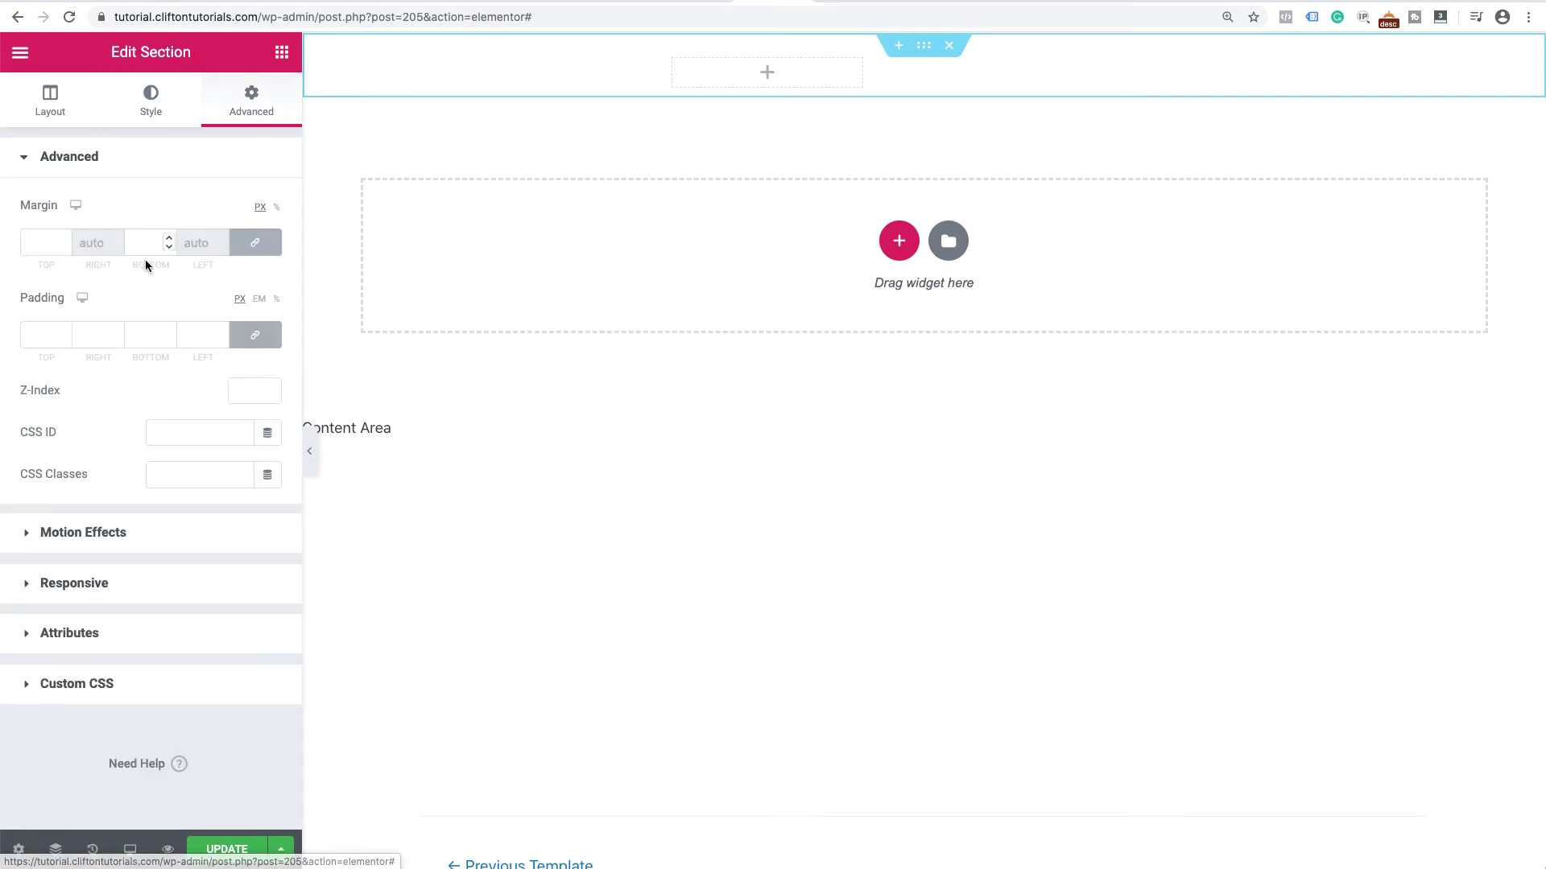
left_click(51, 100)
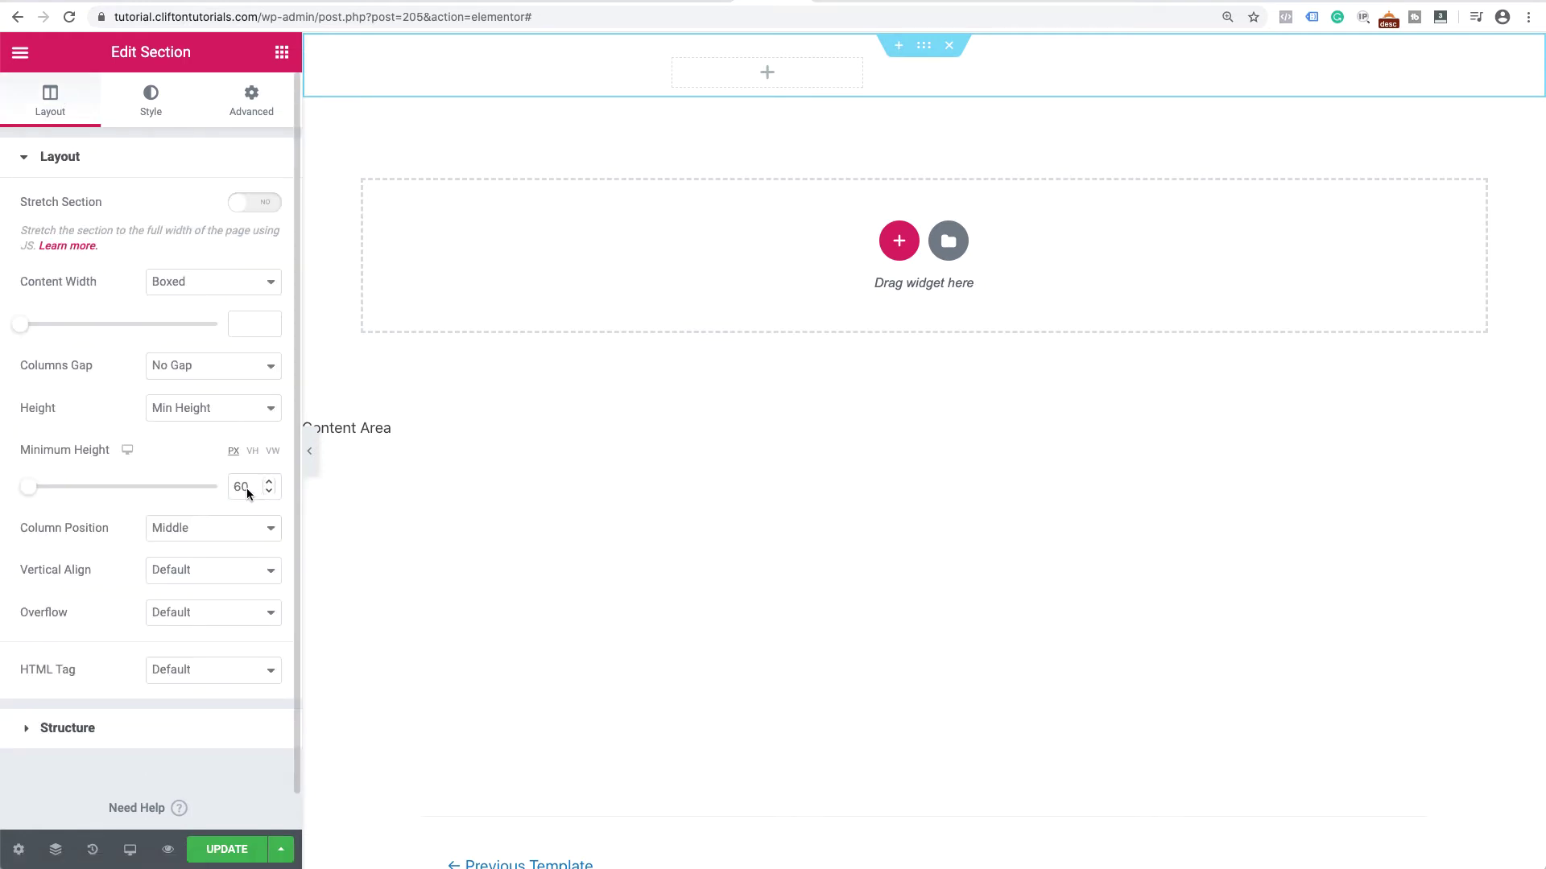
left_click(246, 105)
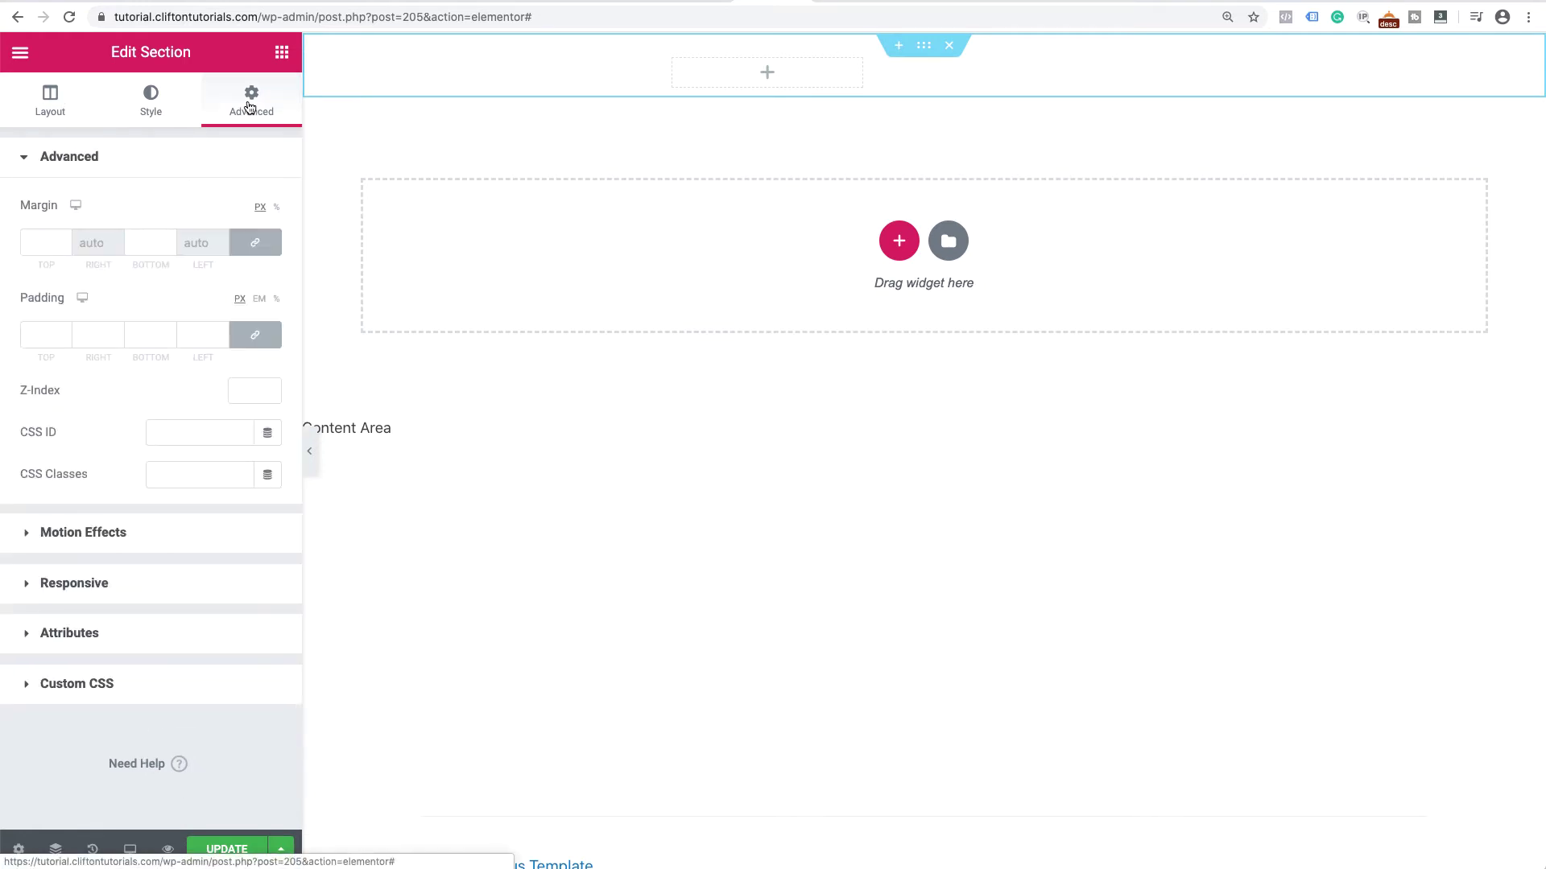
left_click(252, 253)
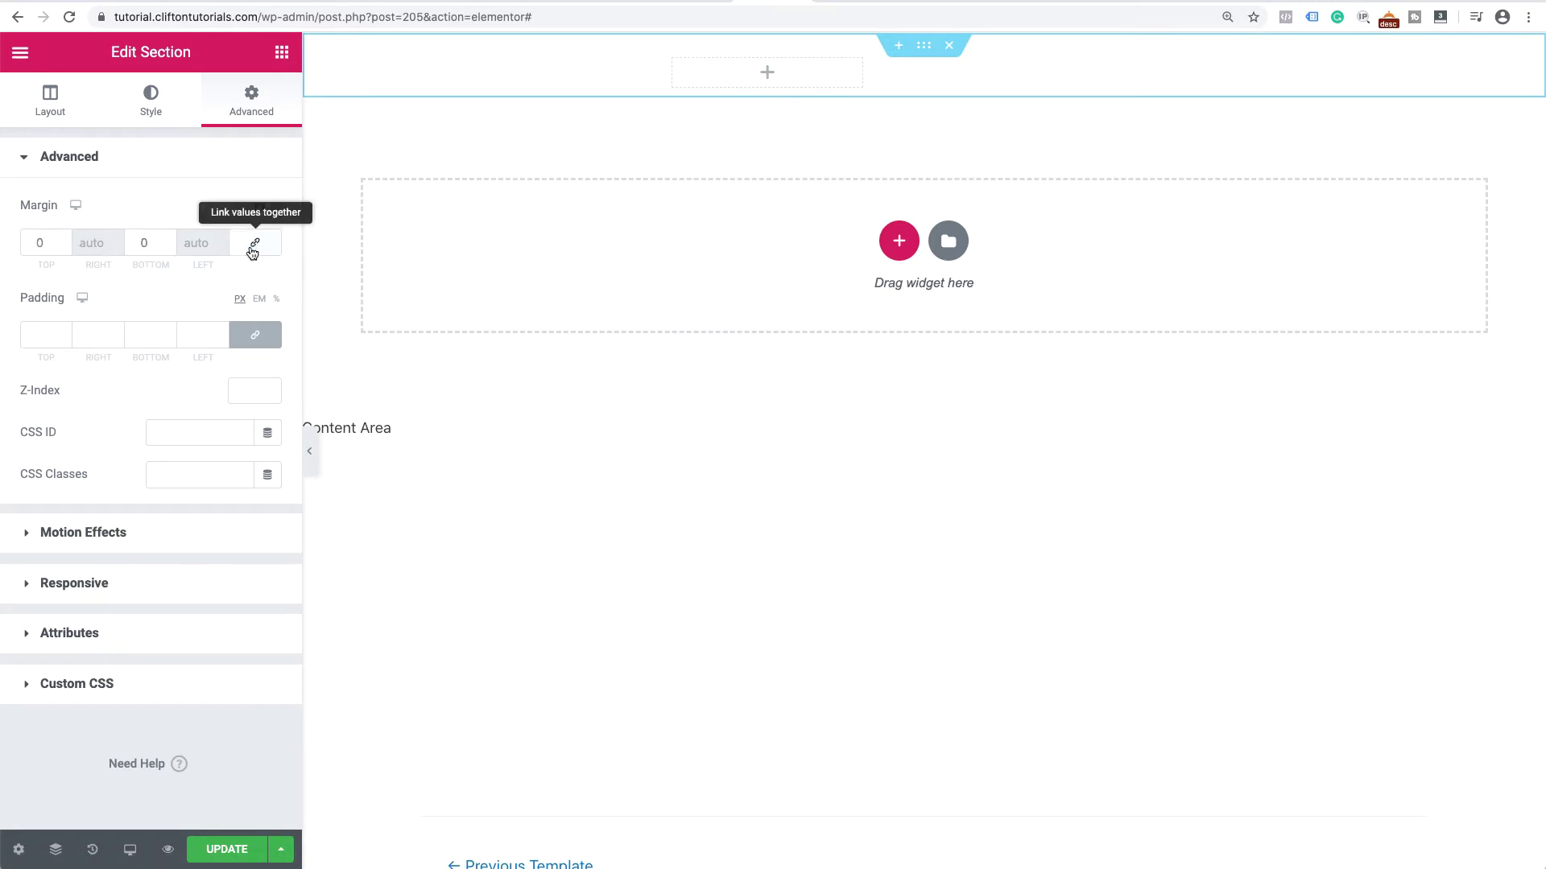
left_click(146, 243)
left_click_drag(146, 243, 135, 243)
type("60")
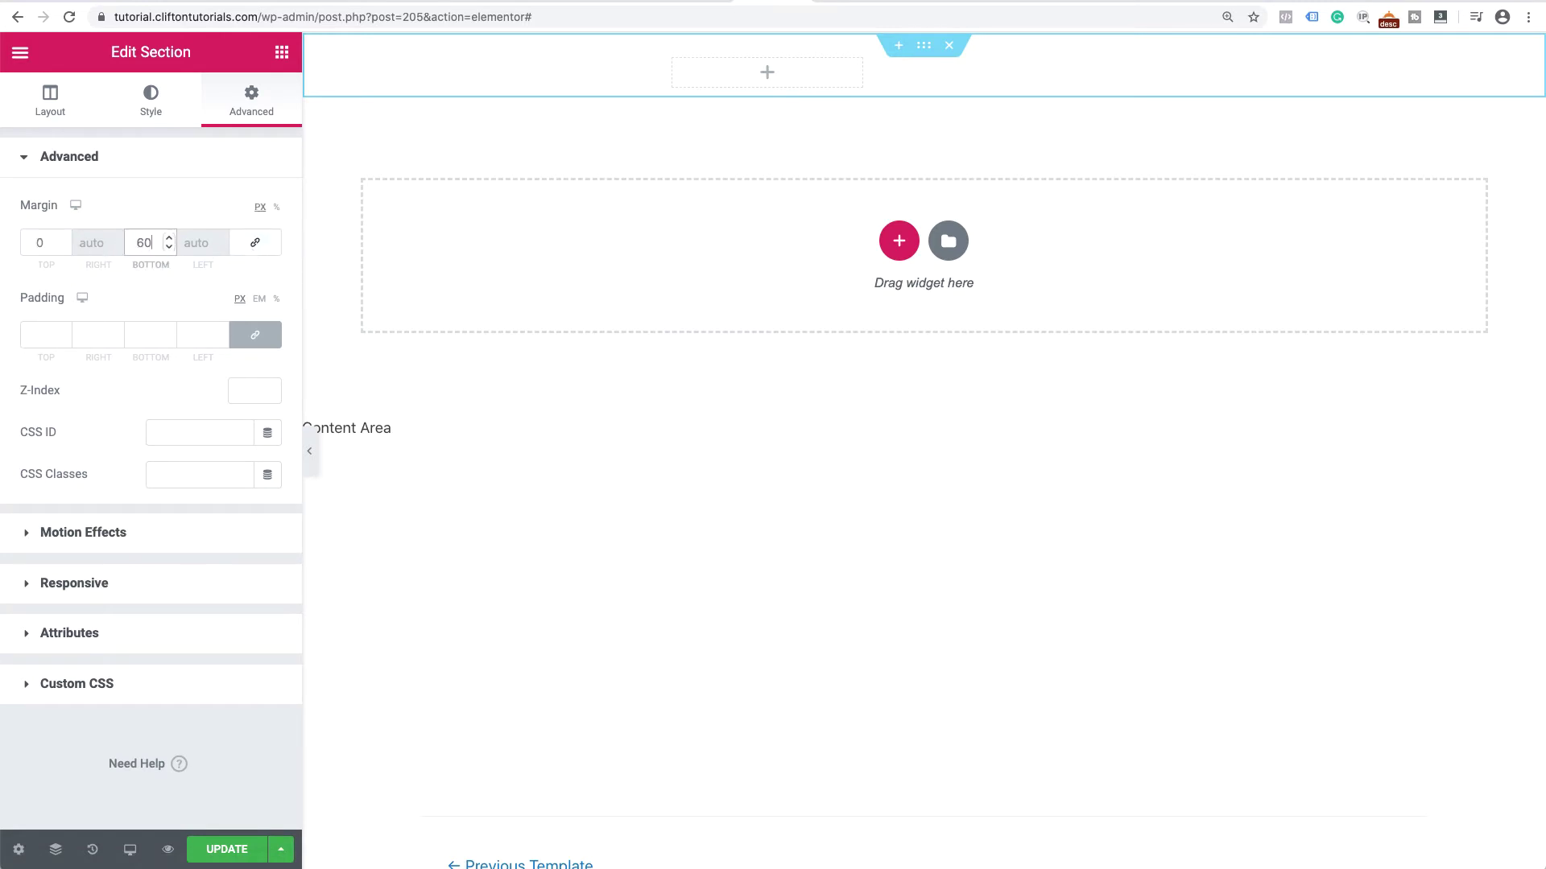
type("-")
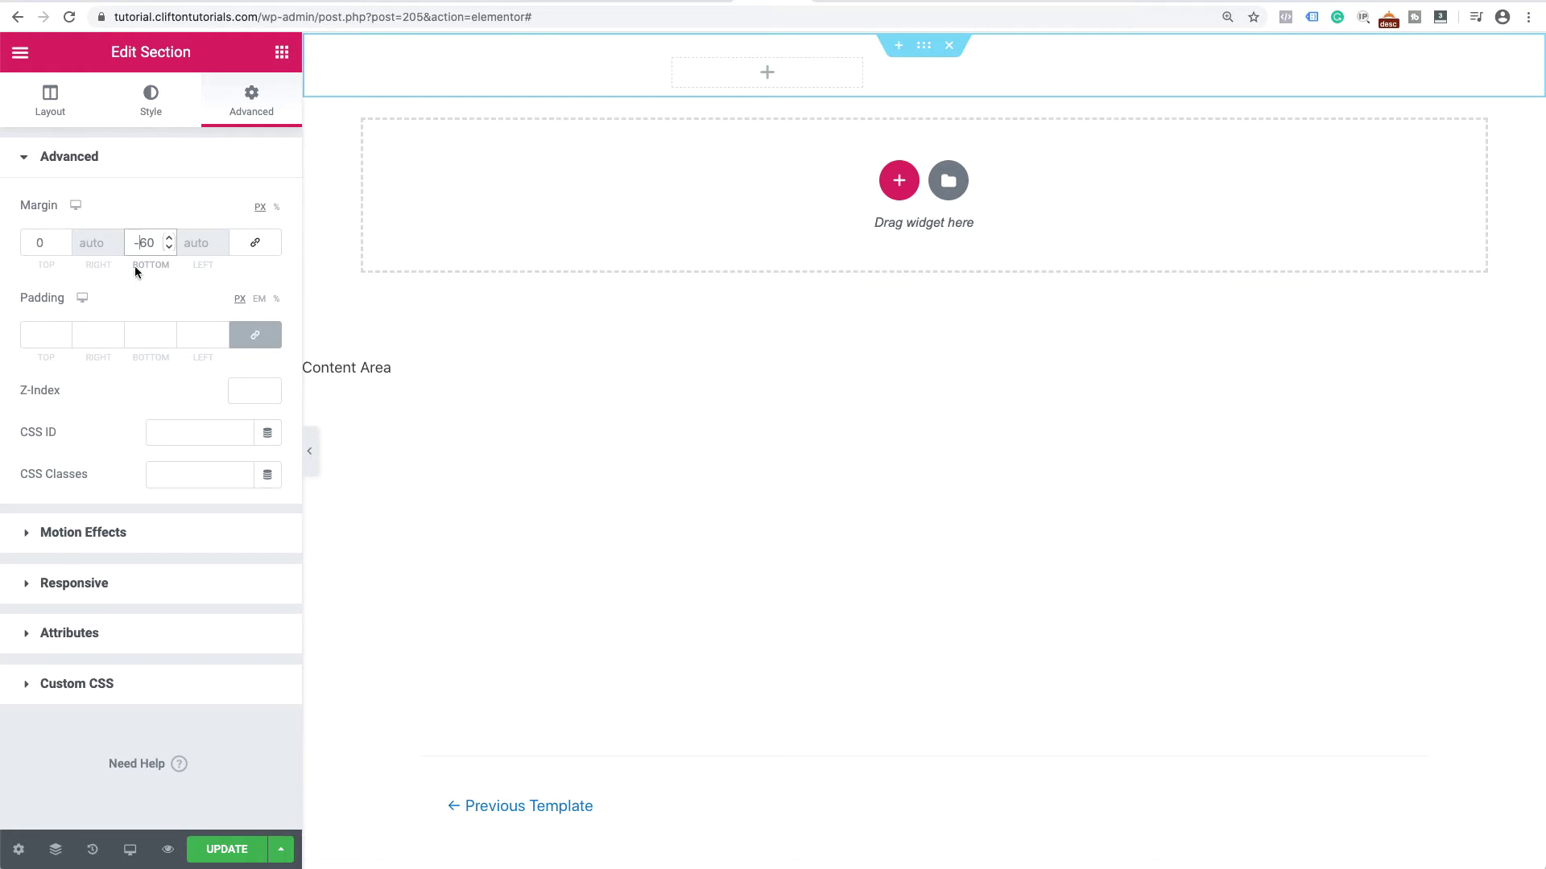
- Update the header template and reload the live home page to check how the header overlaps the hero image
left_click(224, 852)
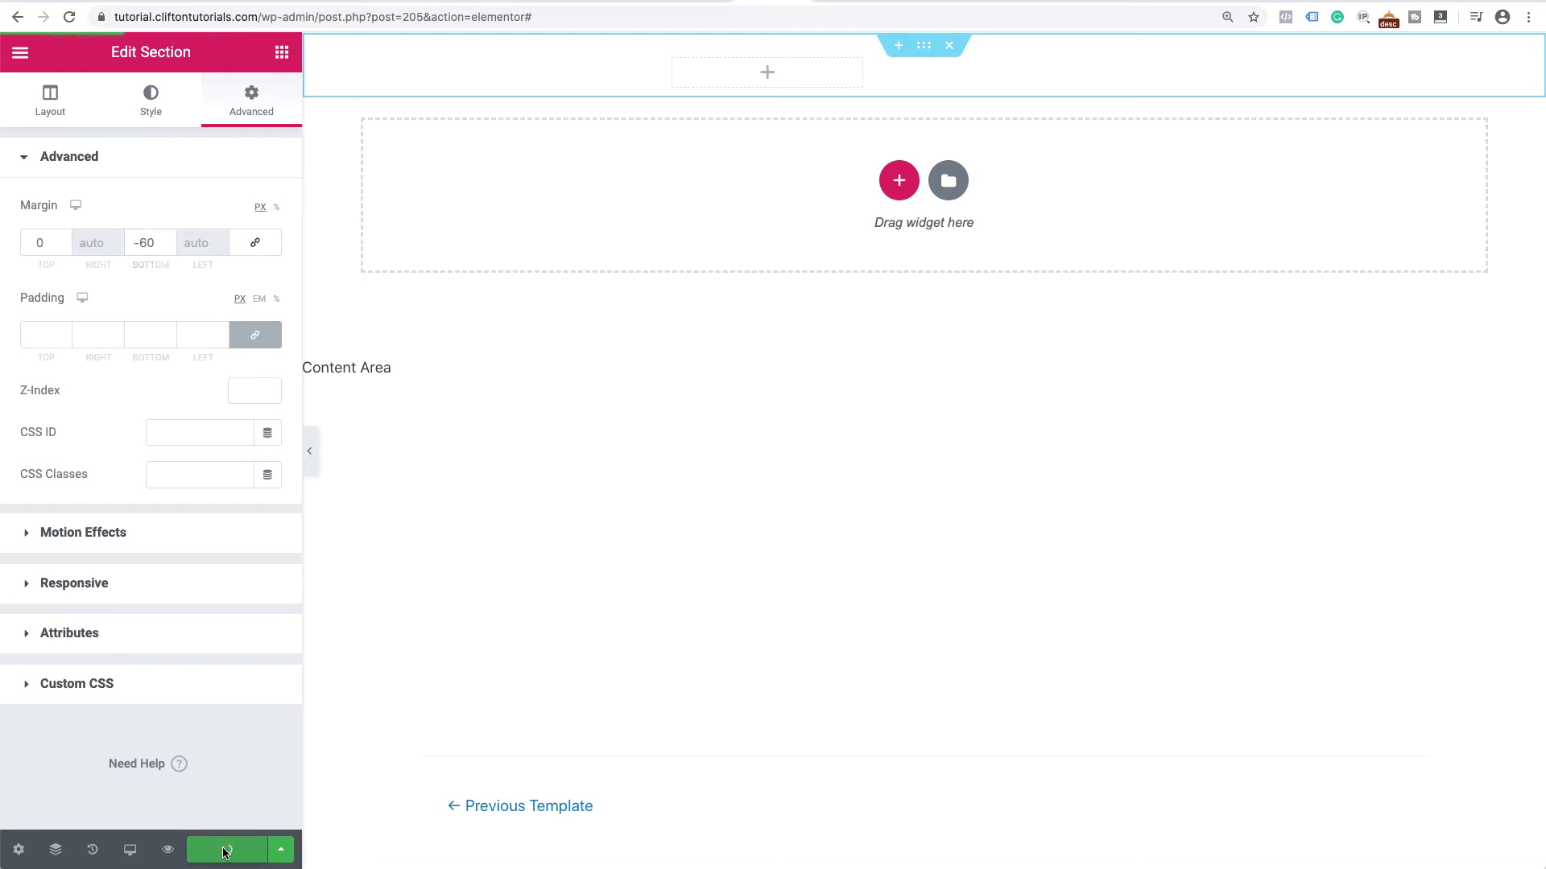
left_click(849, 1)
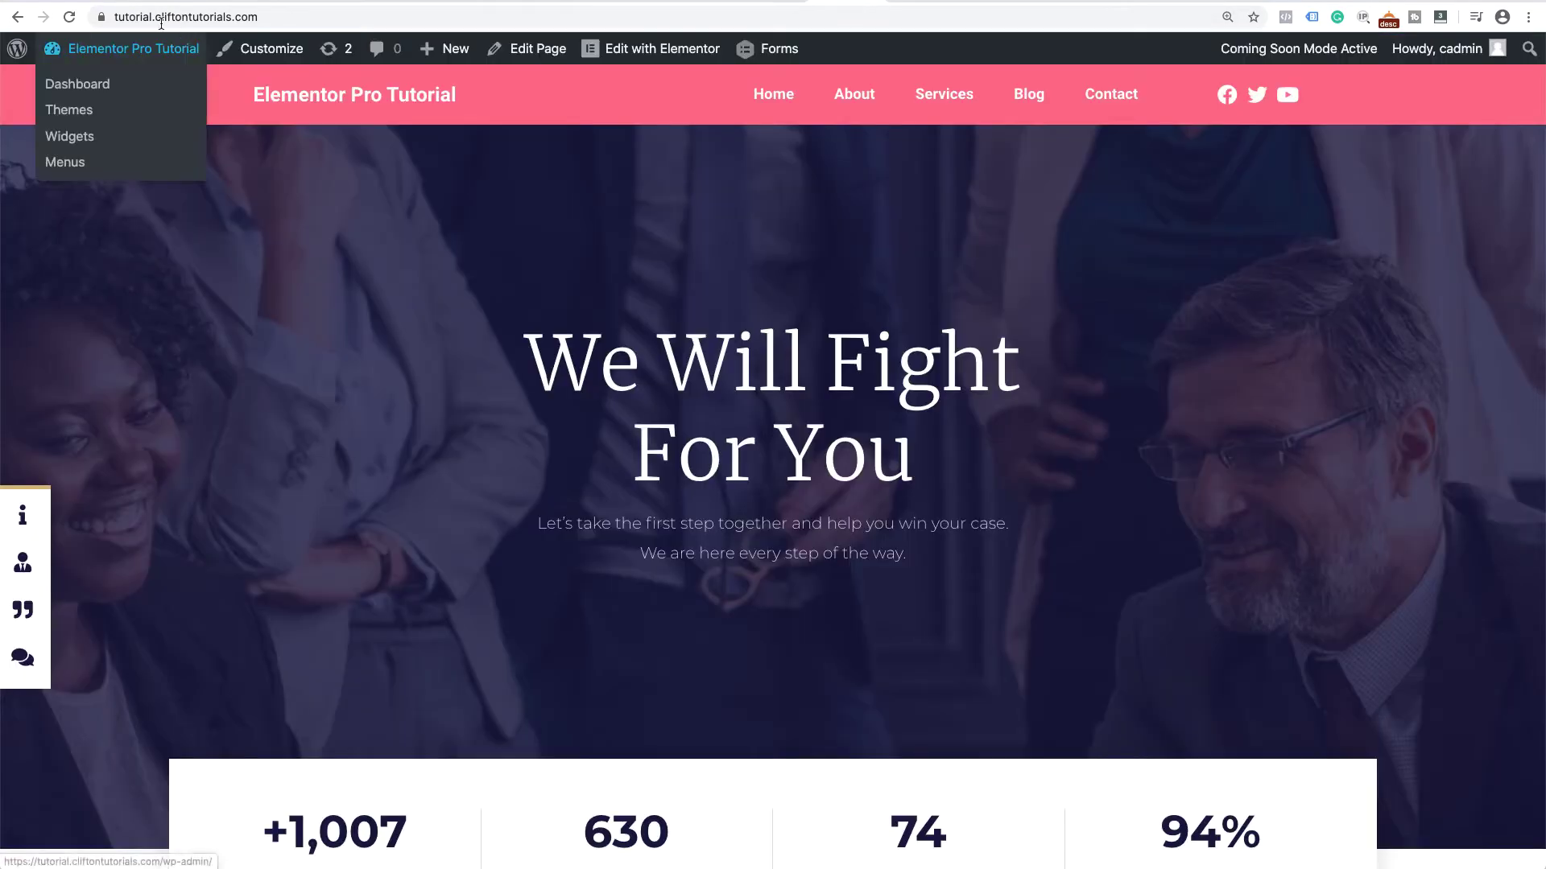
left_click(70, 17)
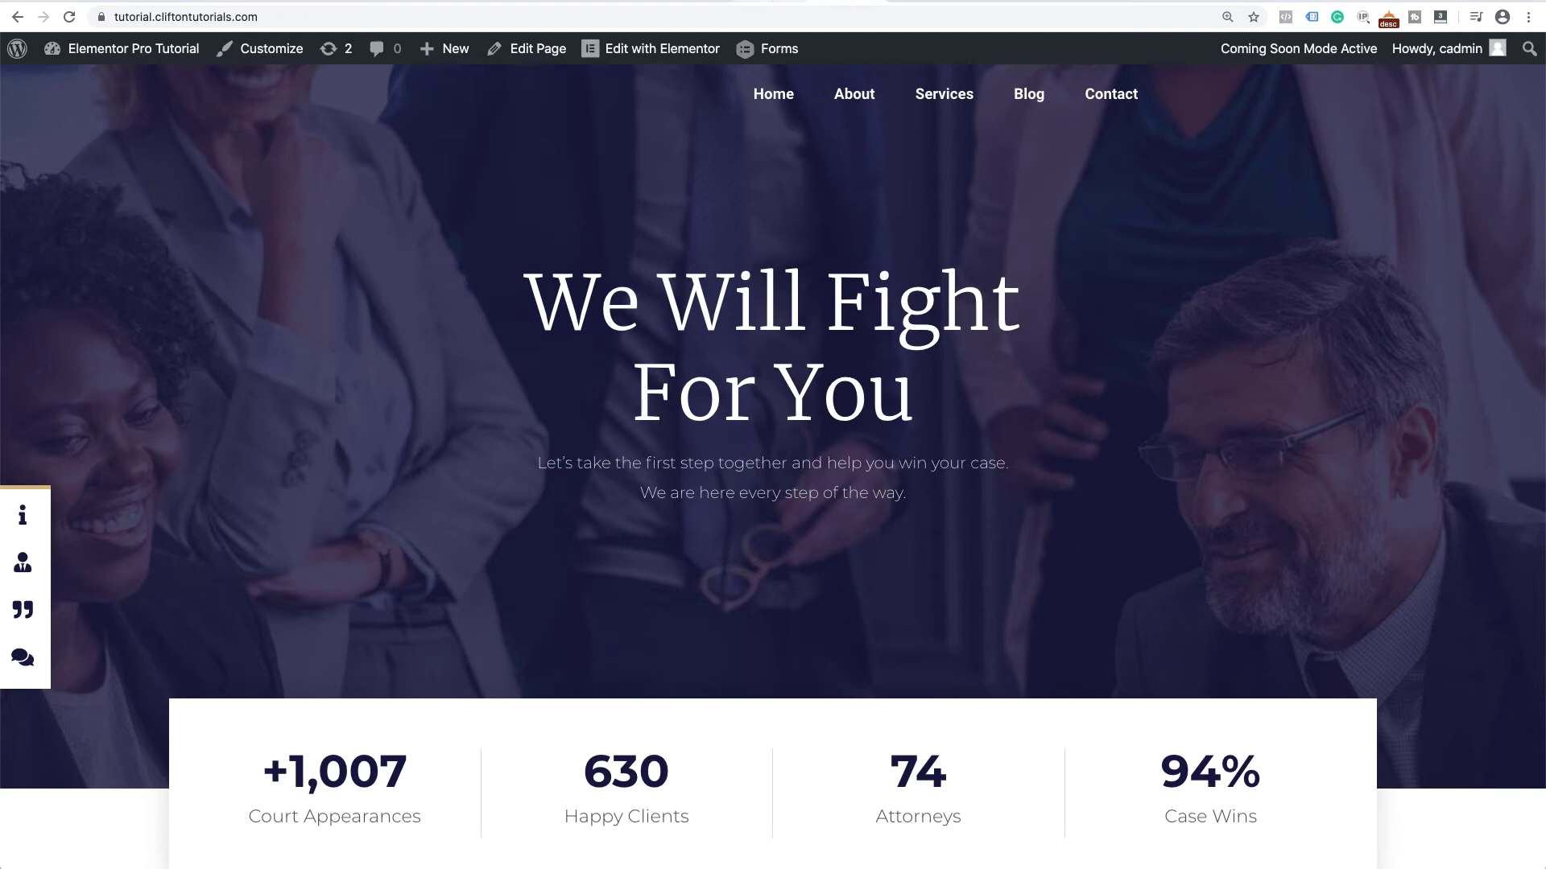
- Back in the template editor, set the Site Title widget's Z-Index to 1 and update the template
left_click(770, 1)
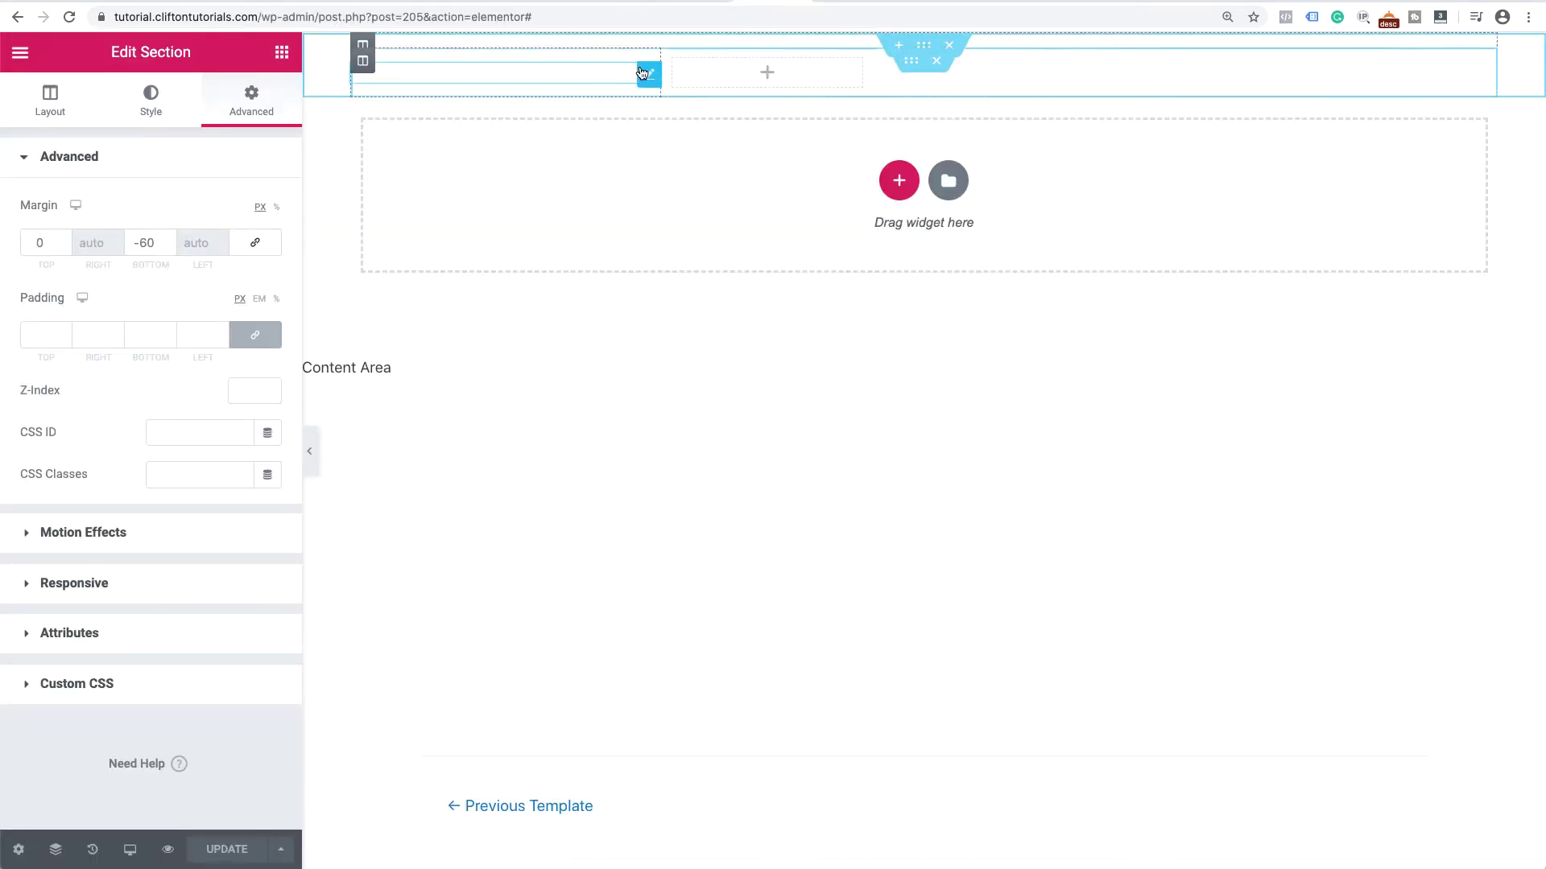
left_click(650, 74)
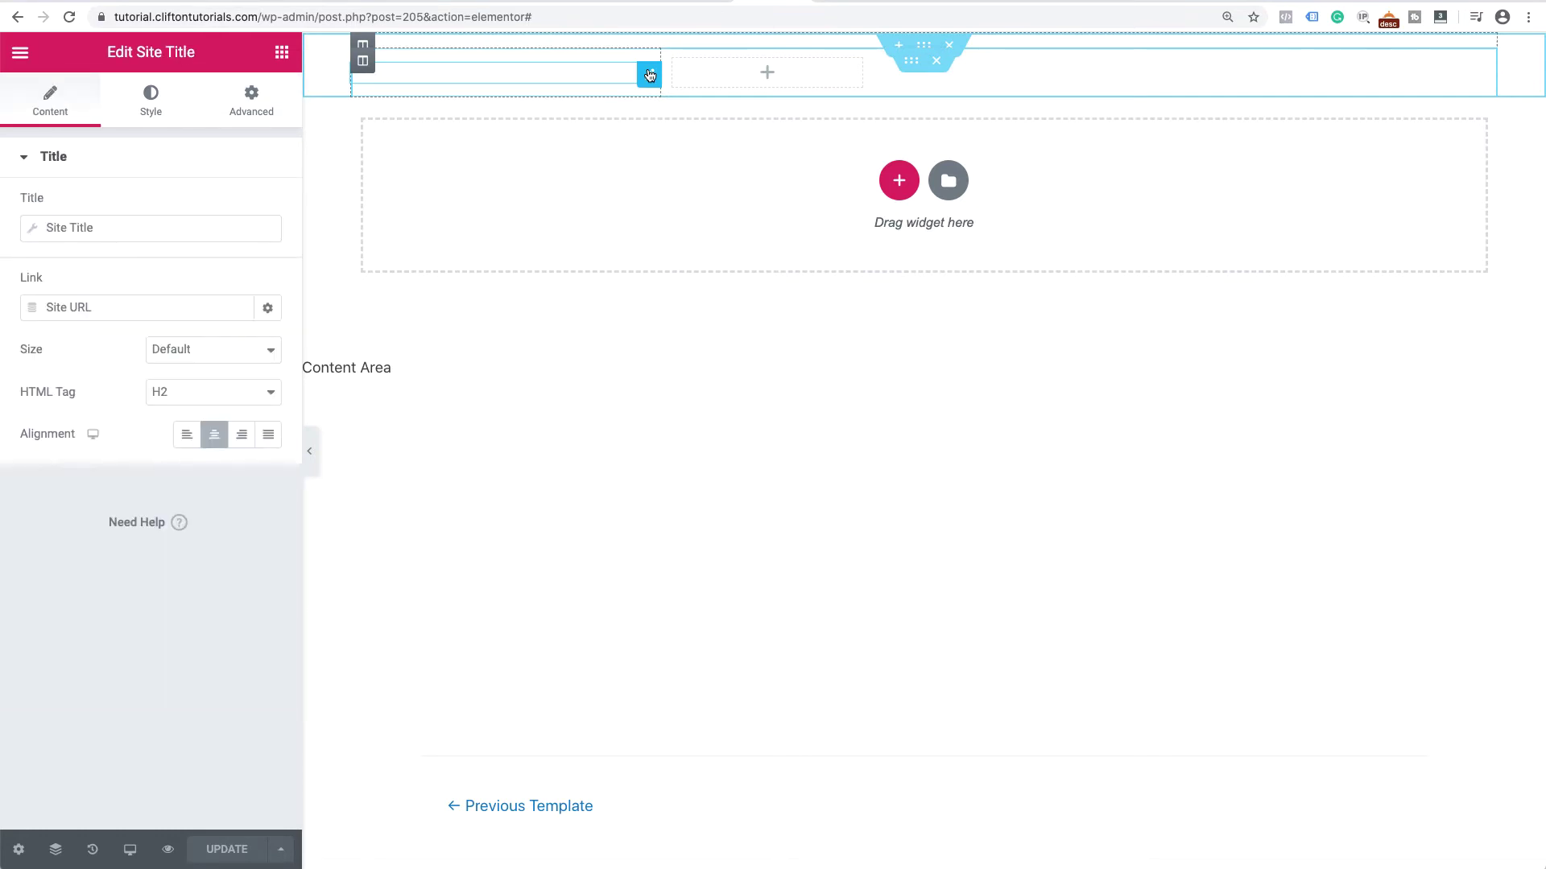
left_click(252, 100)
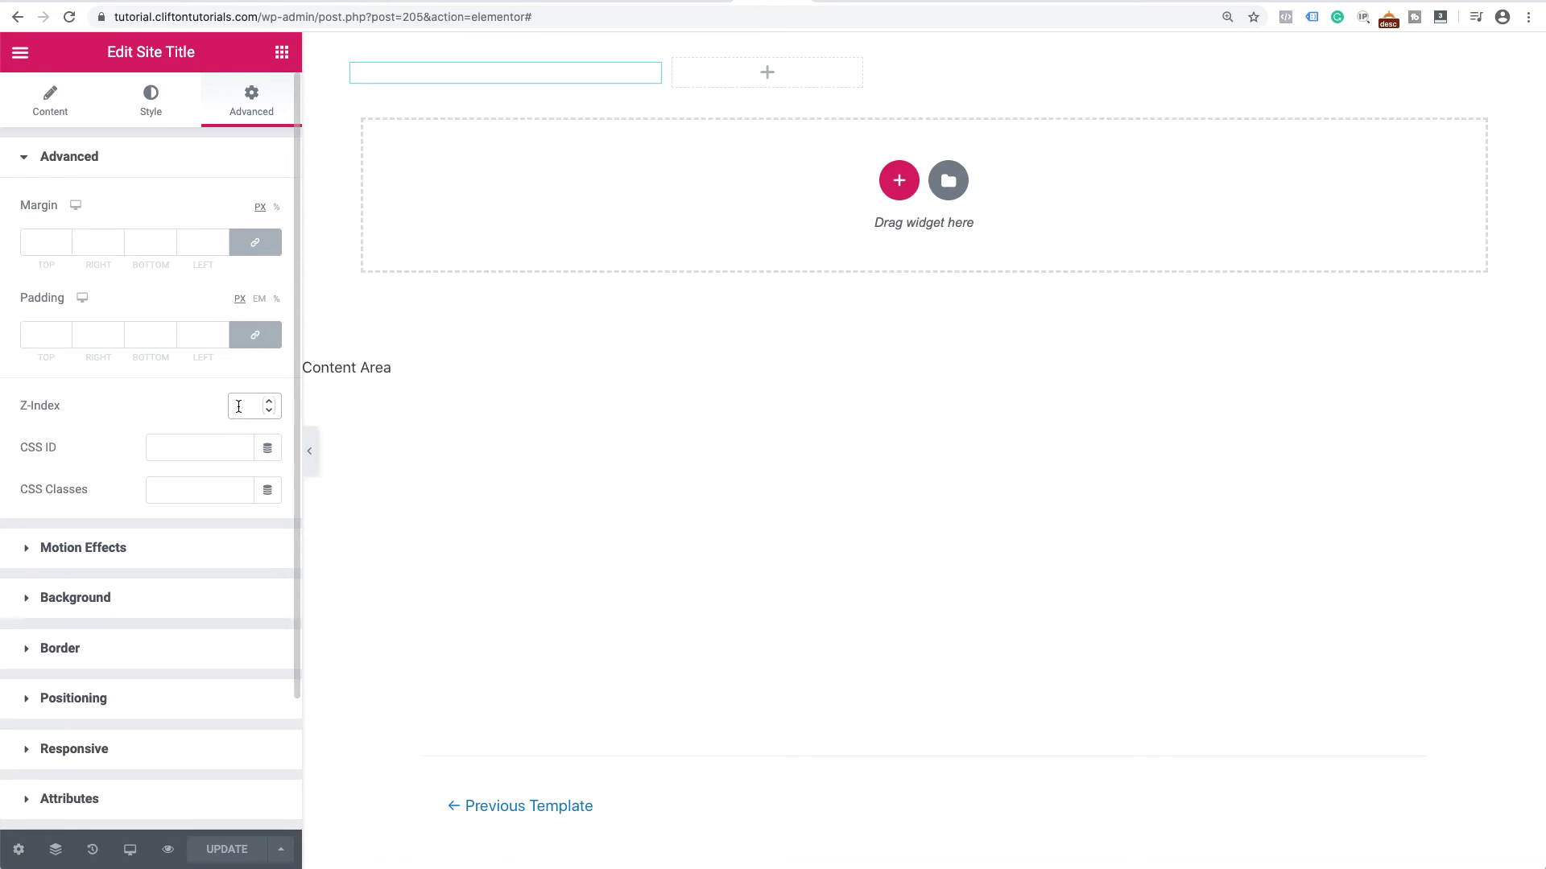
type("1")
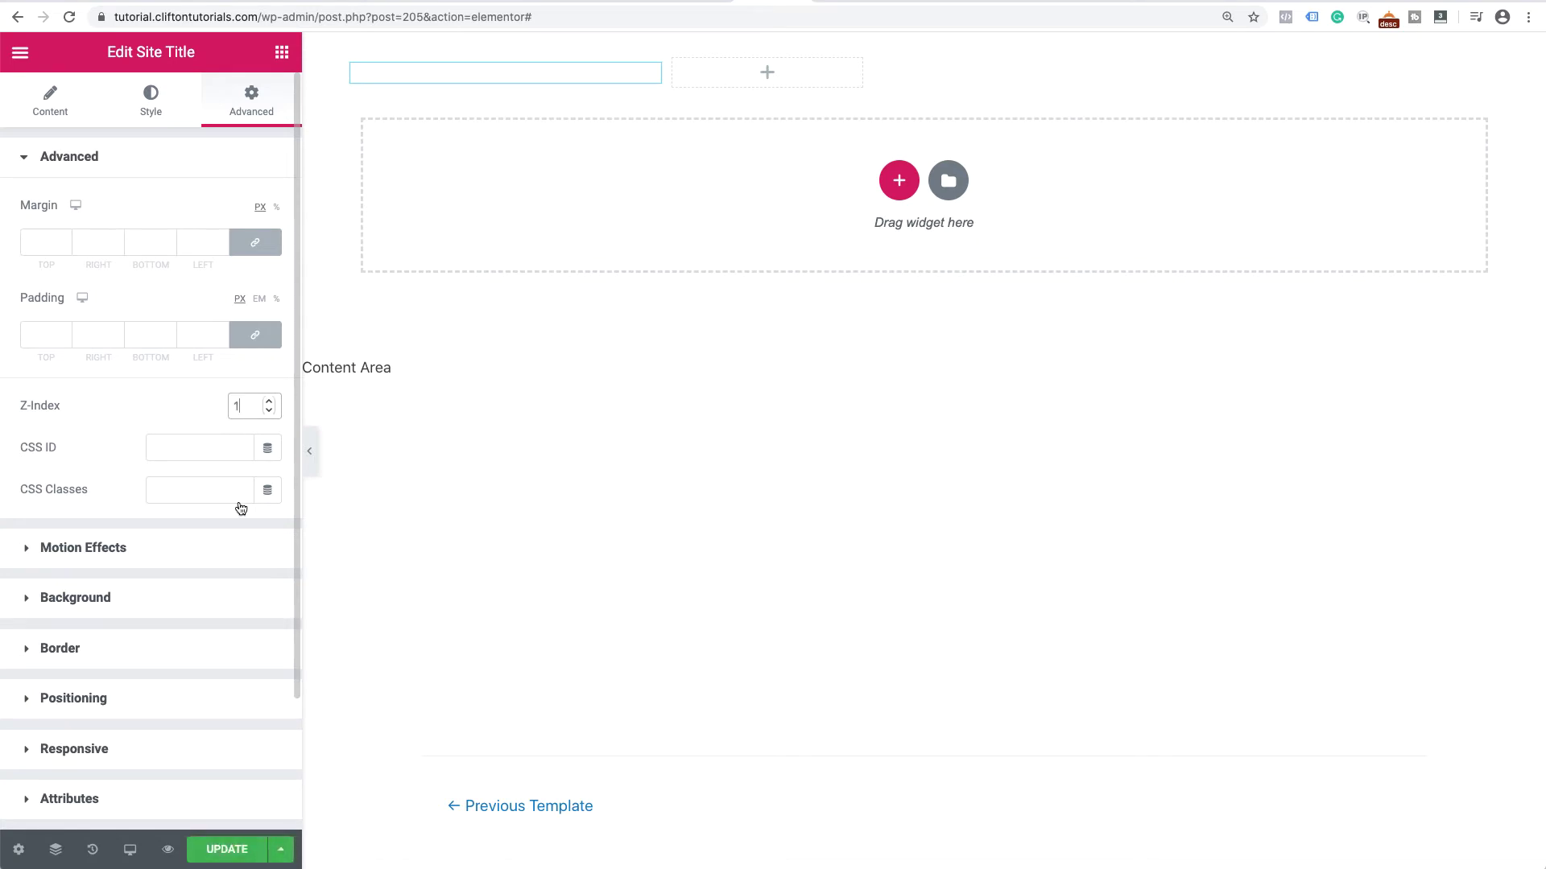
left_click(235, 847)
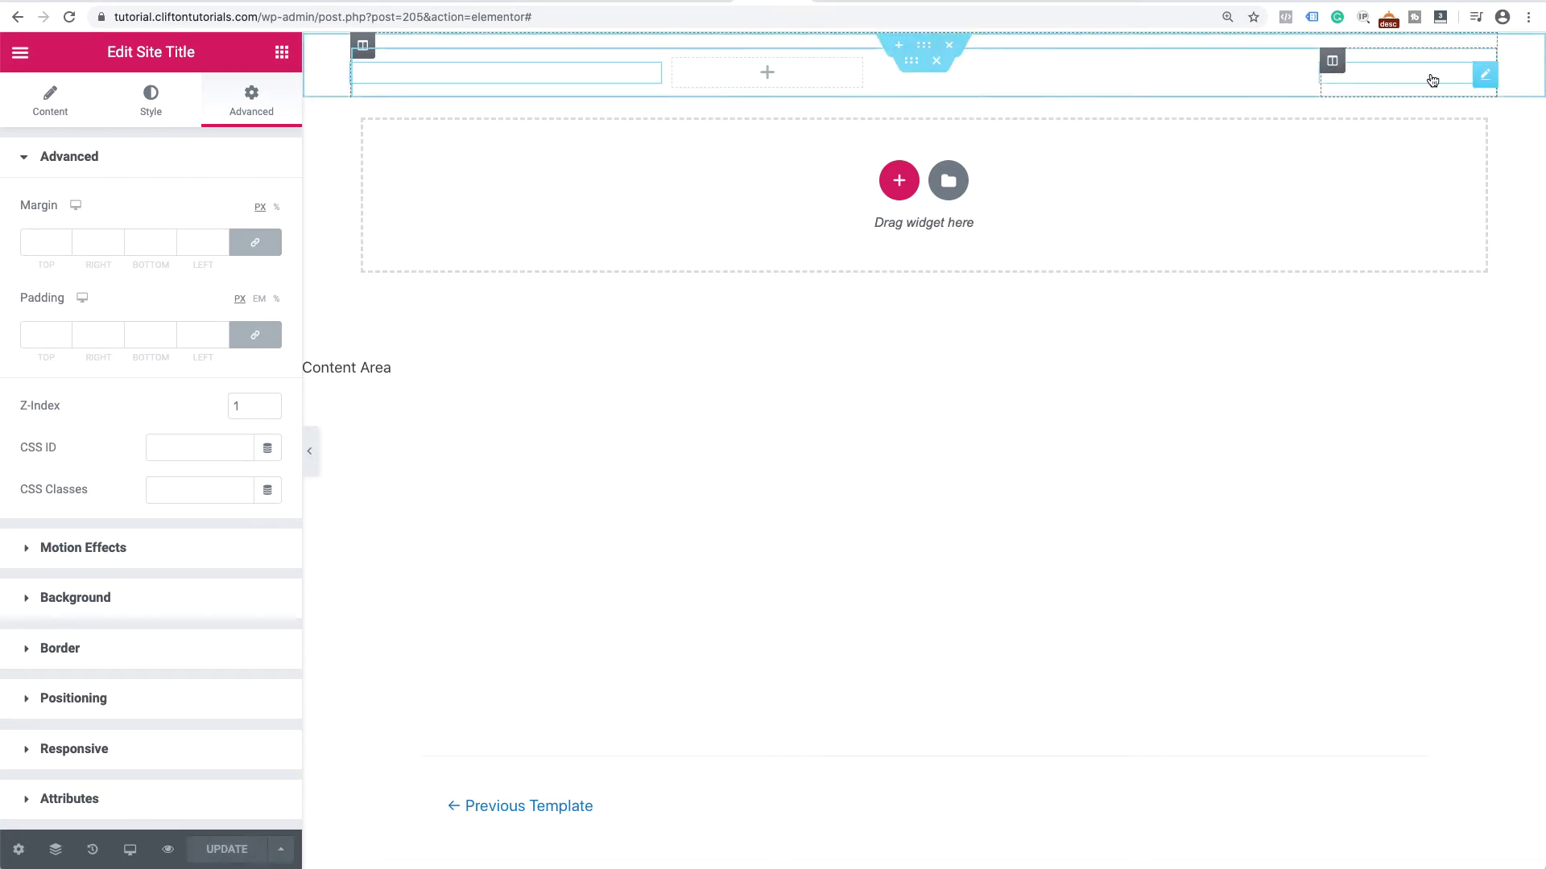
- Set the Social Icons widget's Z-Index to 1 and update the template
left_click(1486, 75)
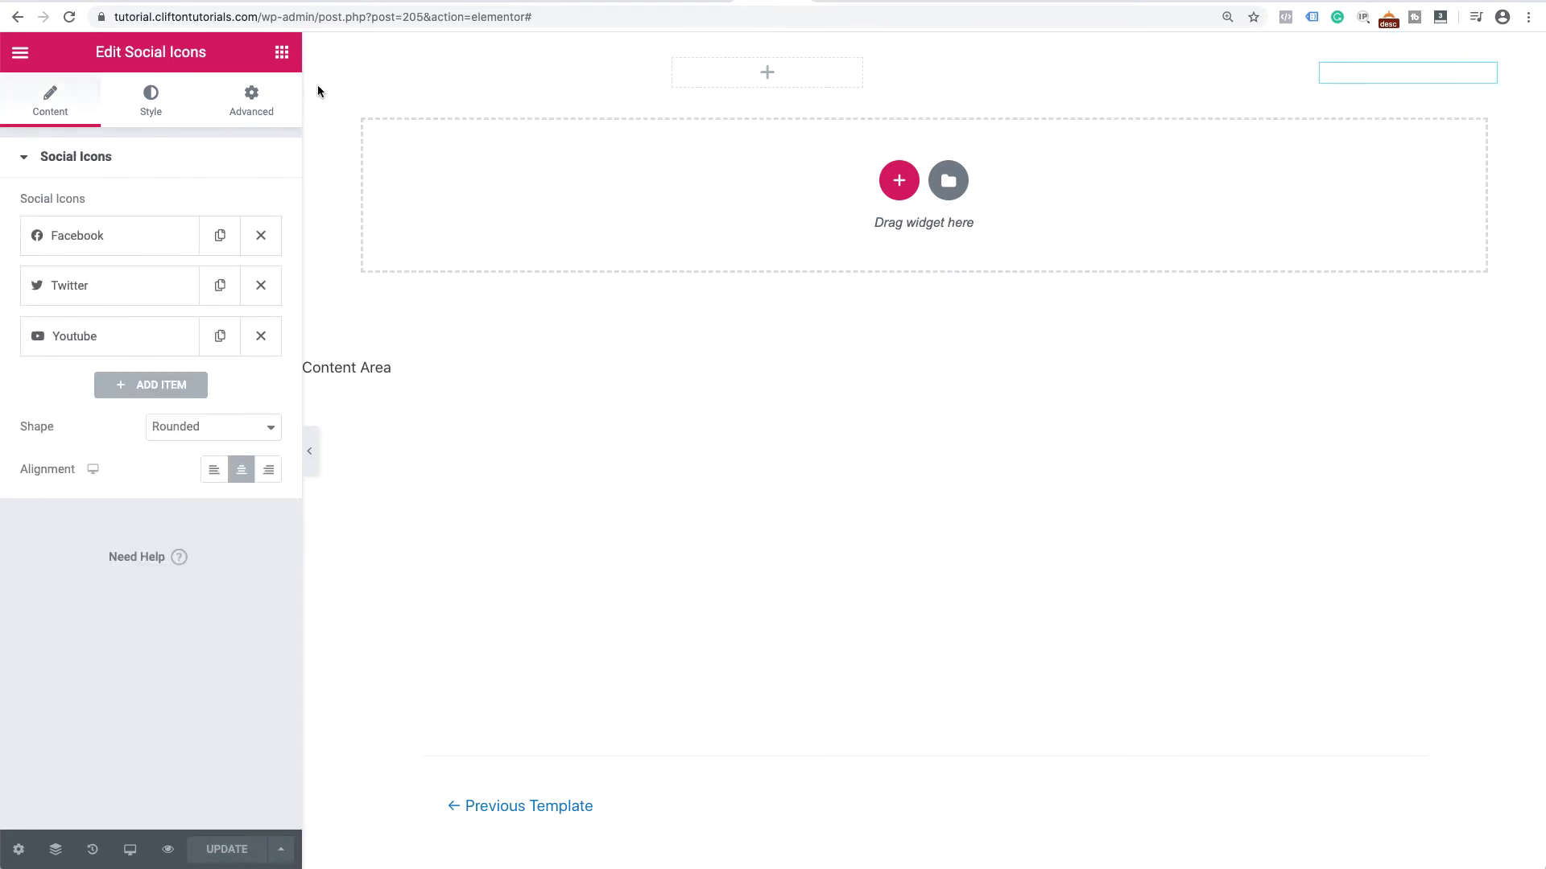
left_click(249, 109)
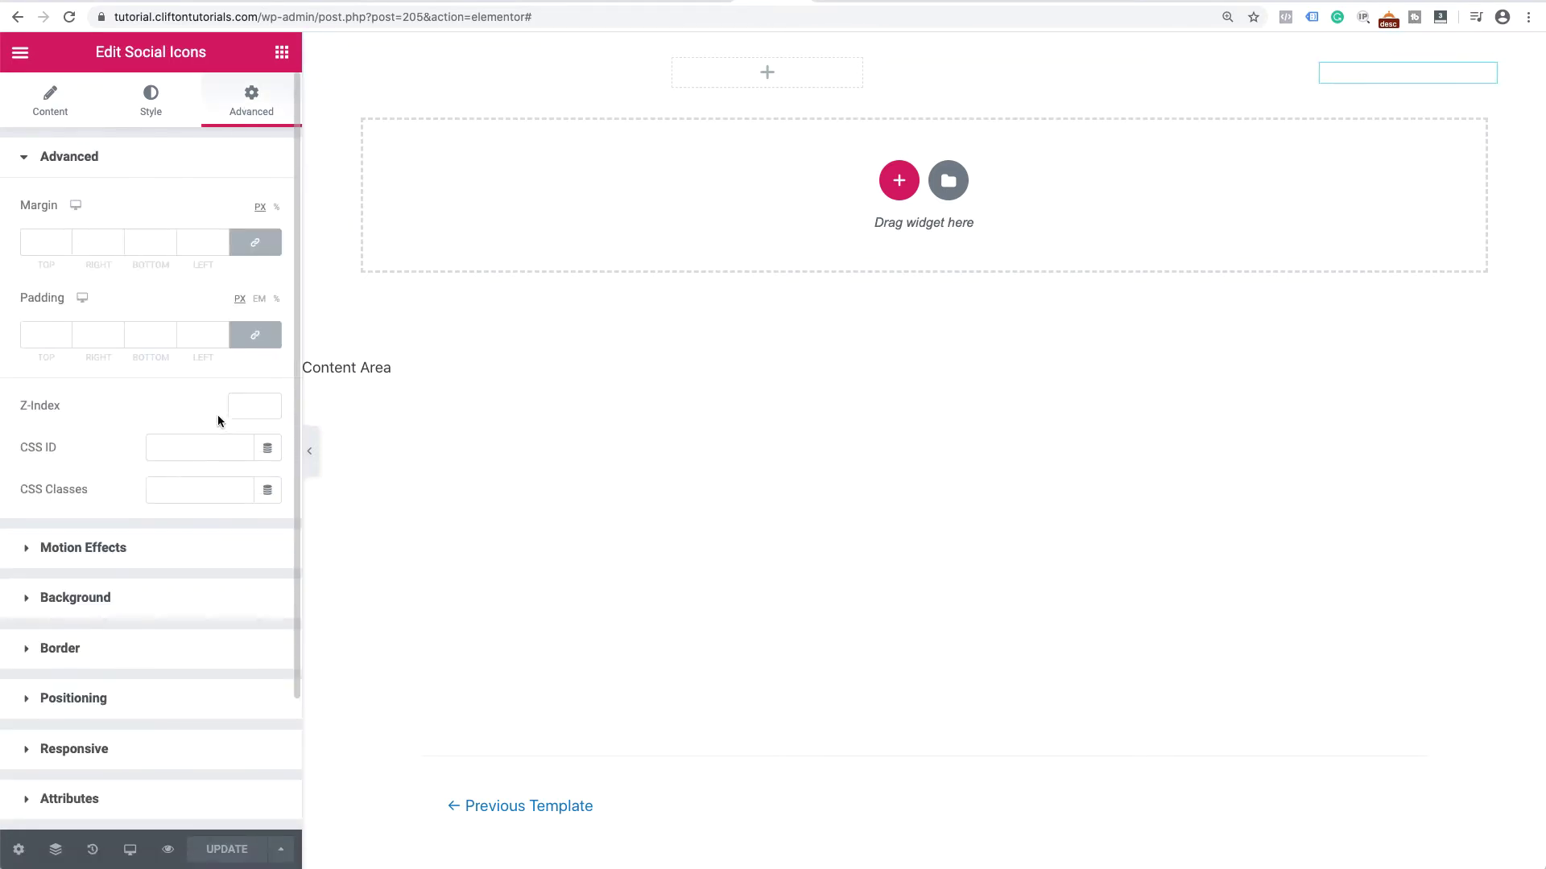
left_click(237, 416)
type("1")
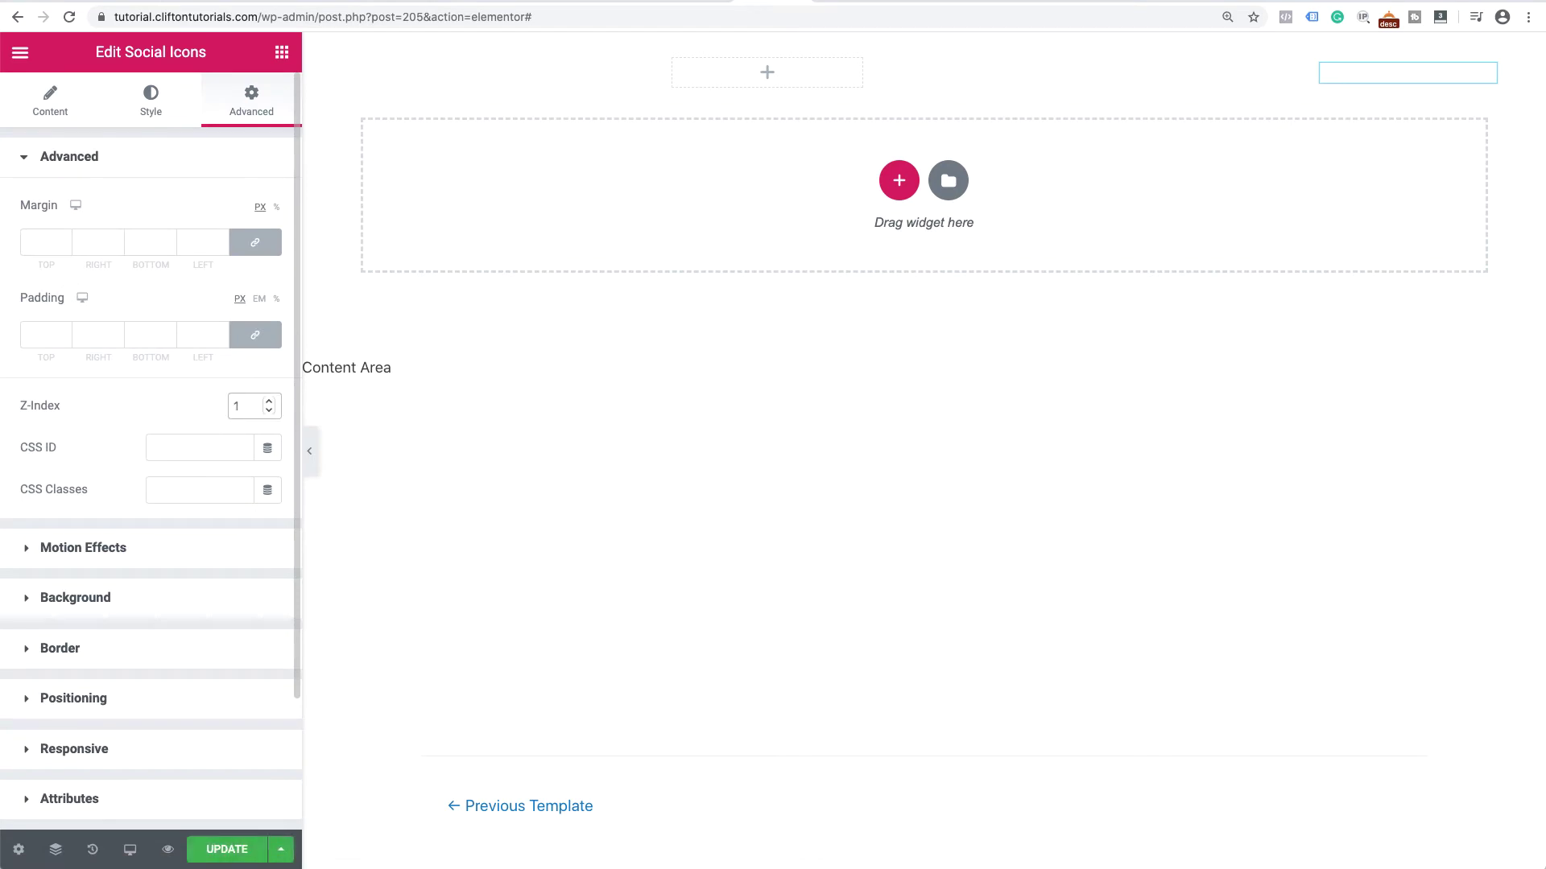
left_click(237, 858)
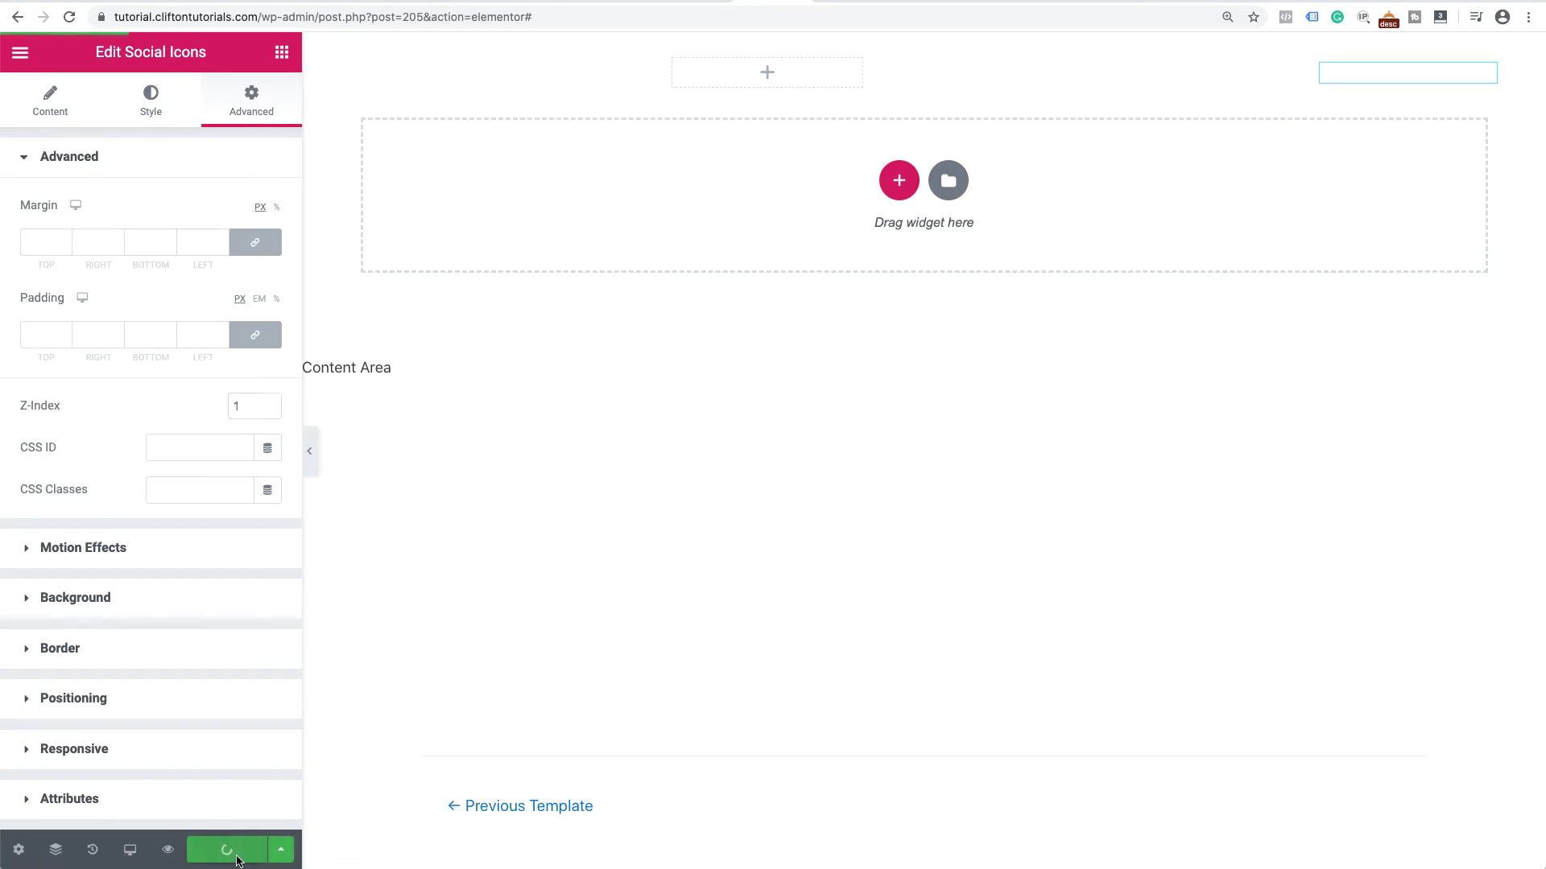
- Reload the live home page and look through it to check the site title, menu and social icons in the header
left_click(847, 2)
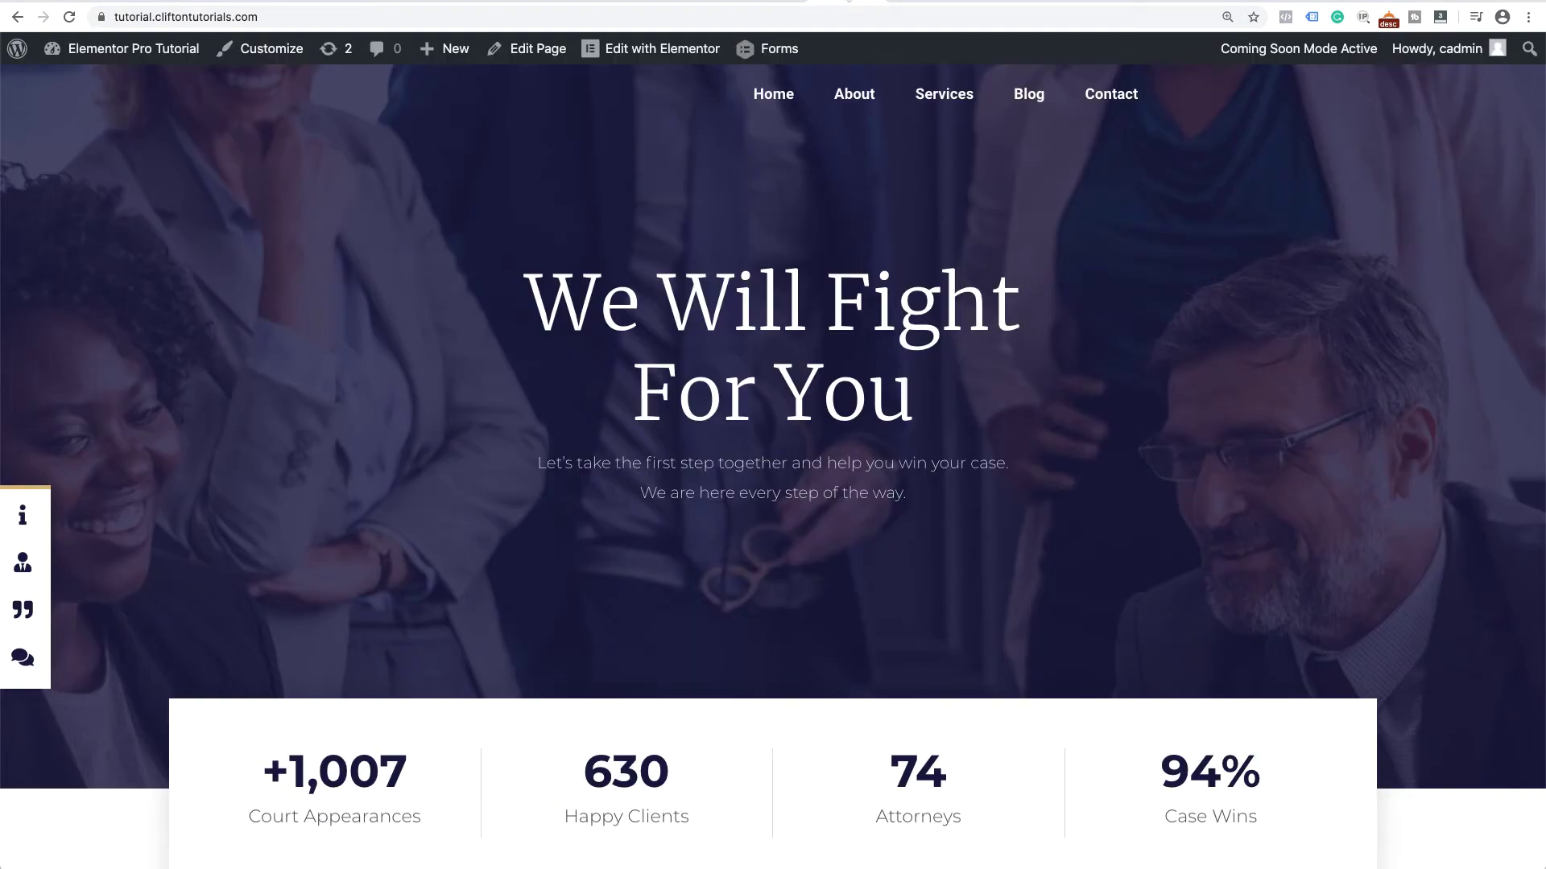
left_click(73, 19)
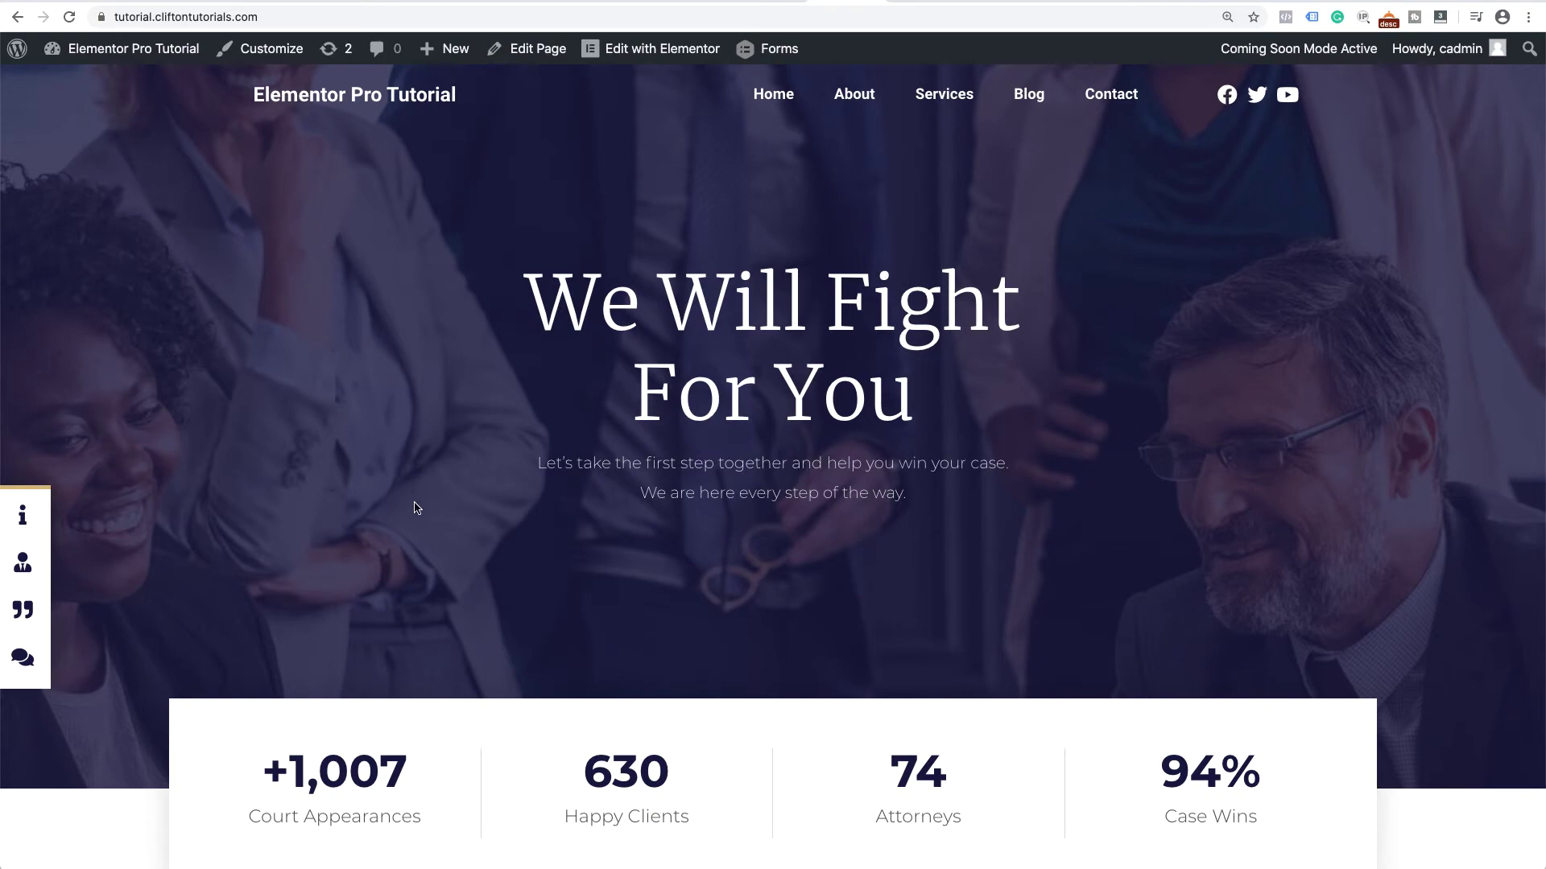
scroll(416, 507, "down", 10)
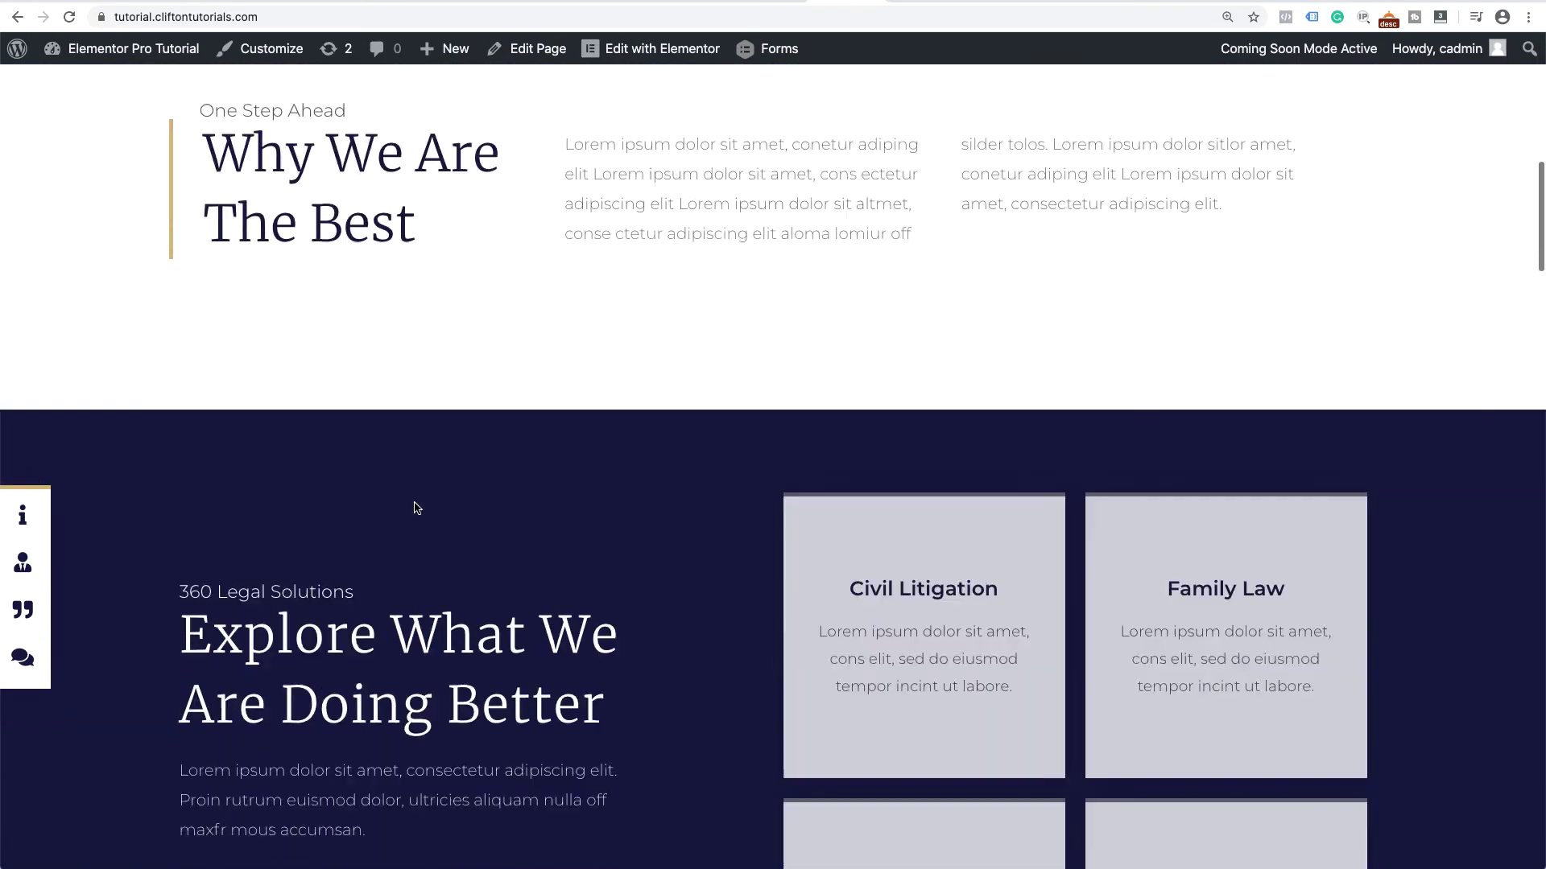
scroll(416, 508, "down", 15)
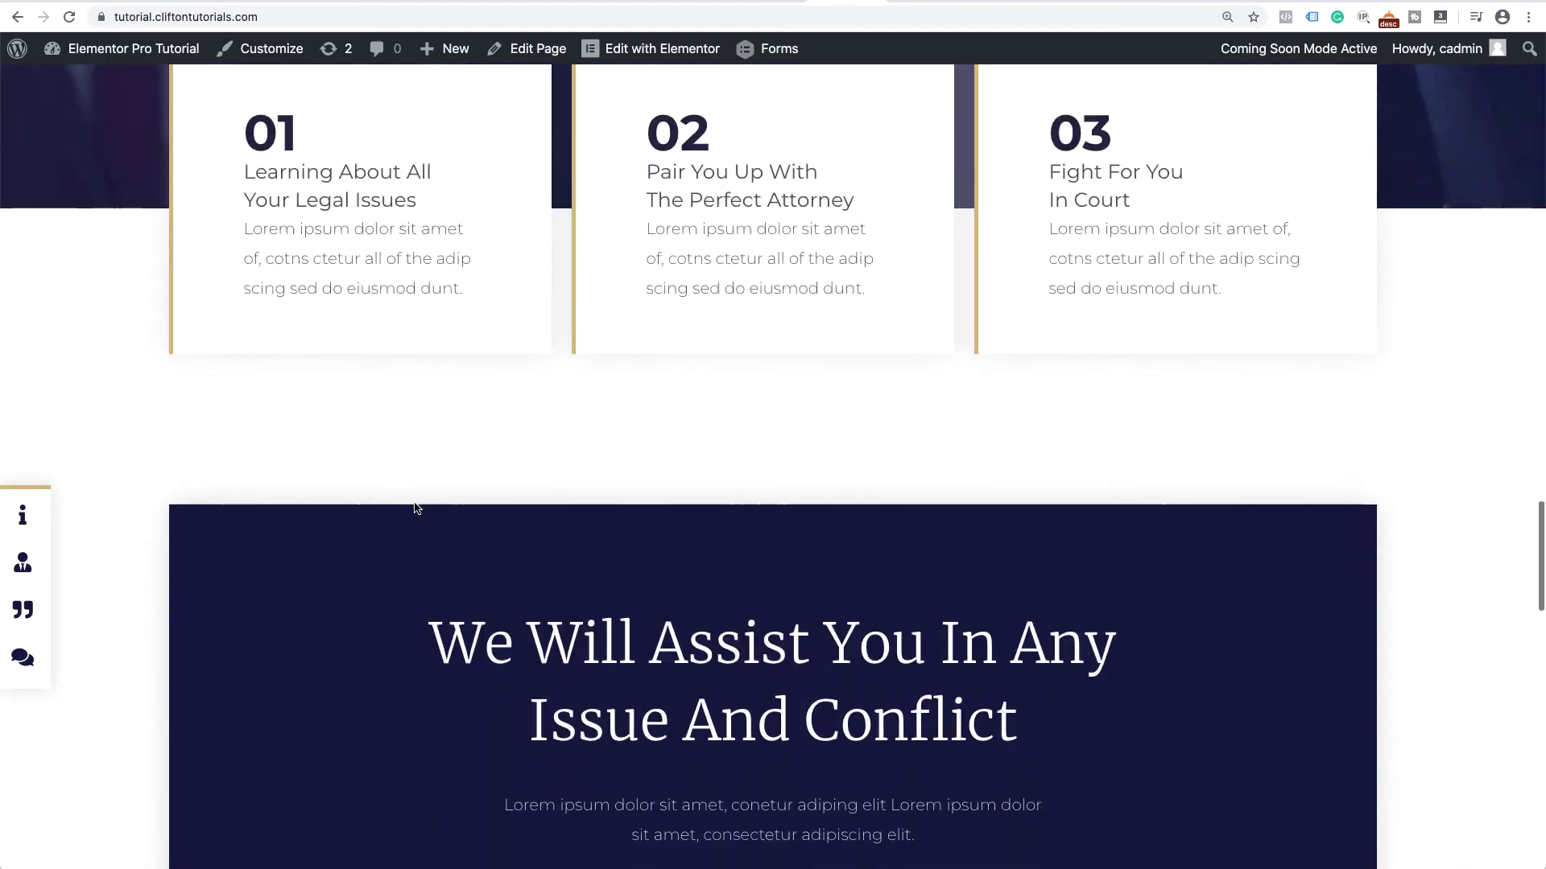
scroll(416, 507, "up", 20)
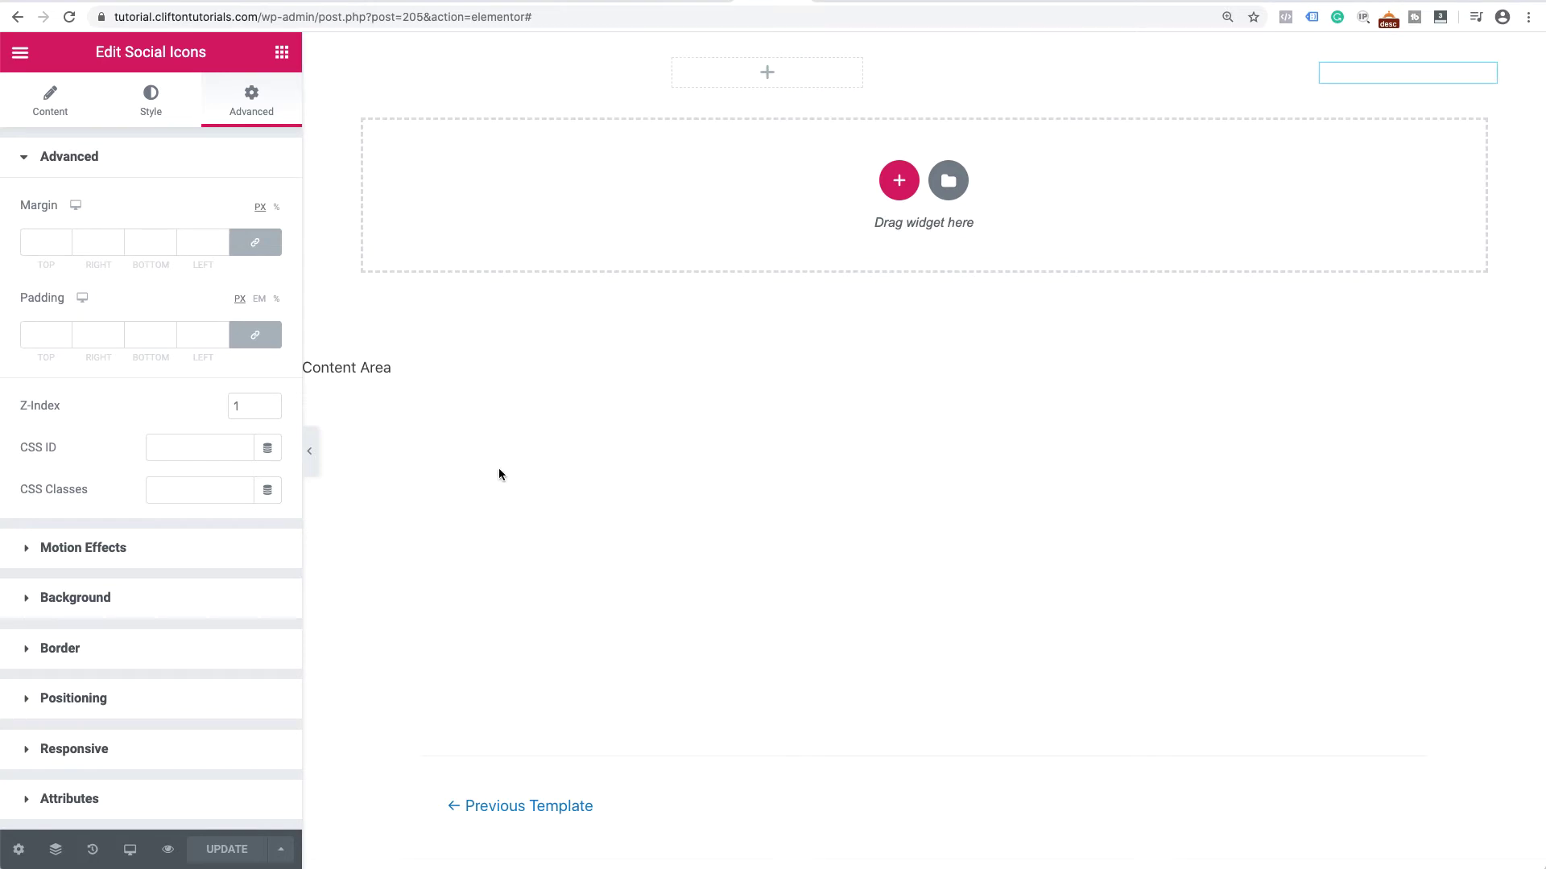
- Return to the template editor, open the Navigator, collapse the Main Transparent Header section's structure and select that section
left_click(56, 850)
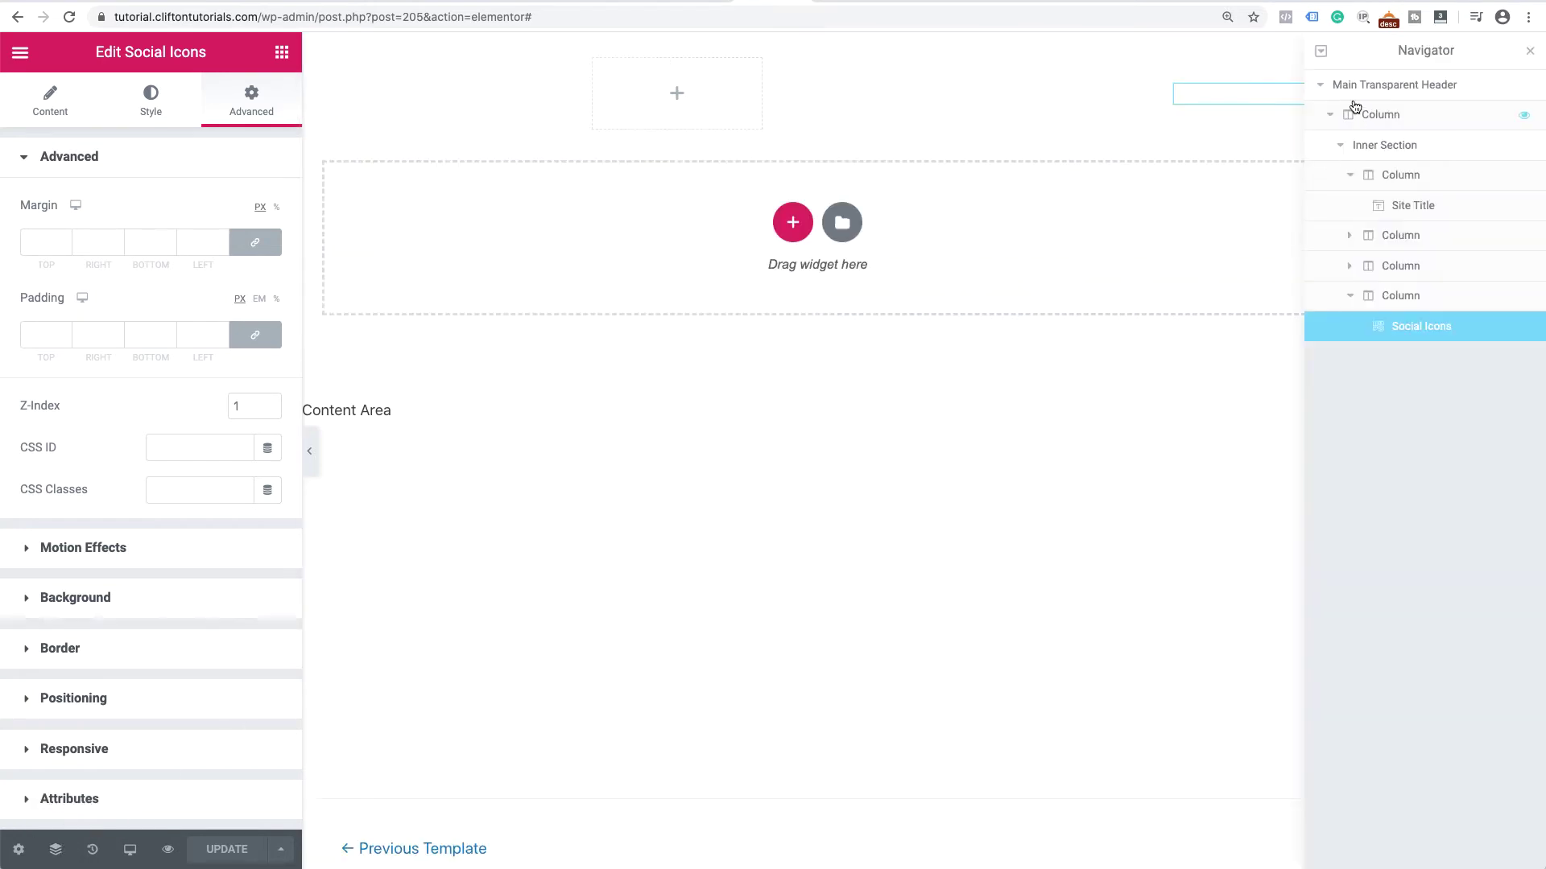
left_click(1320, 85)
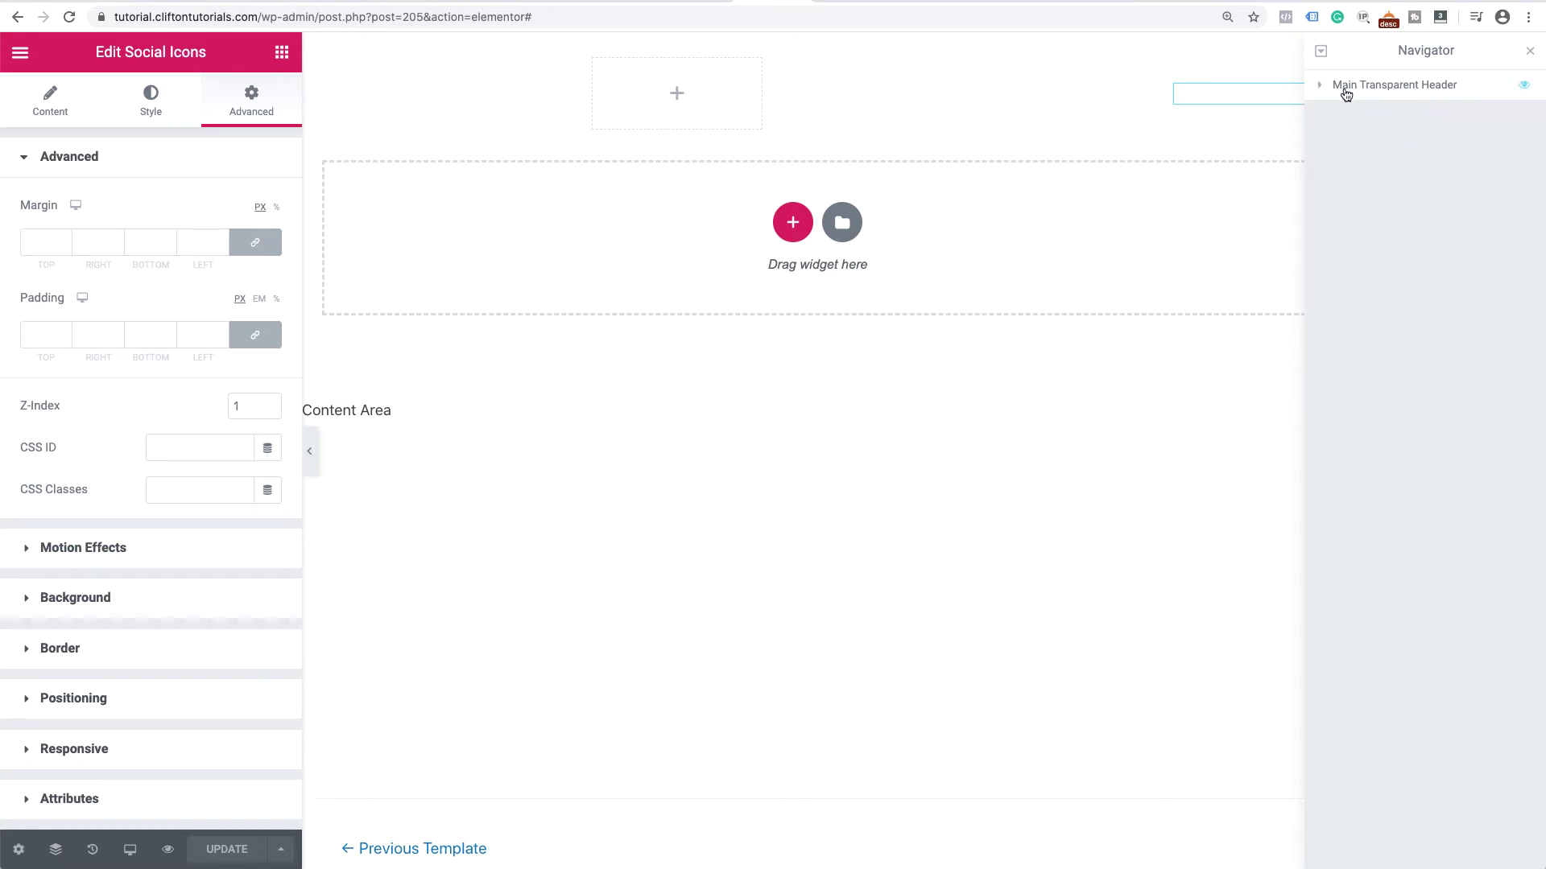
left_click(1321, 85)
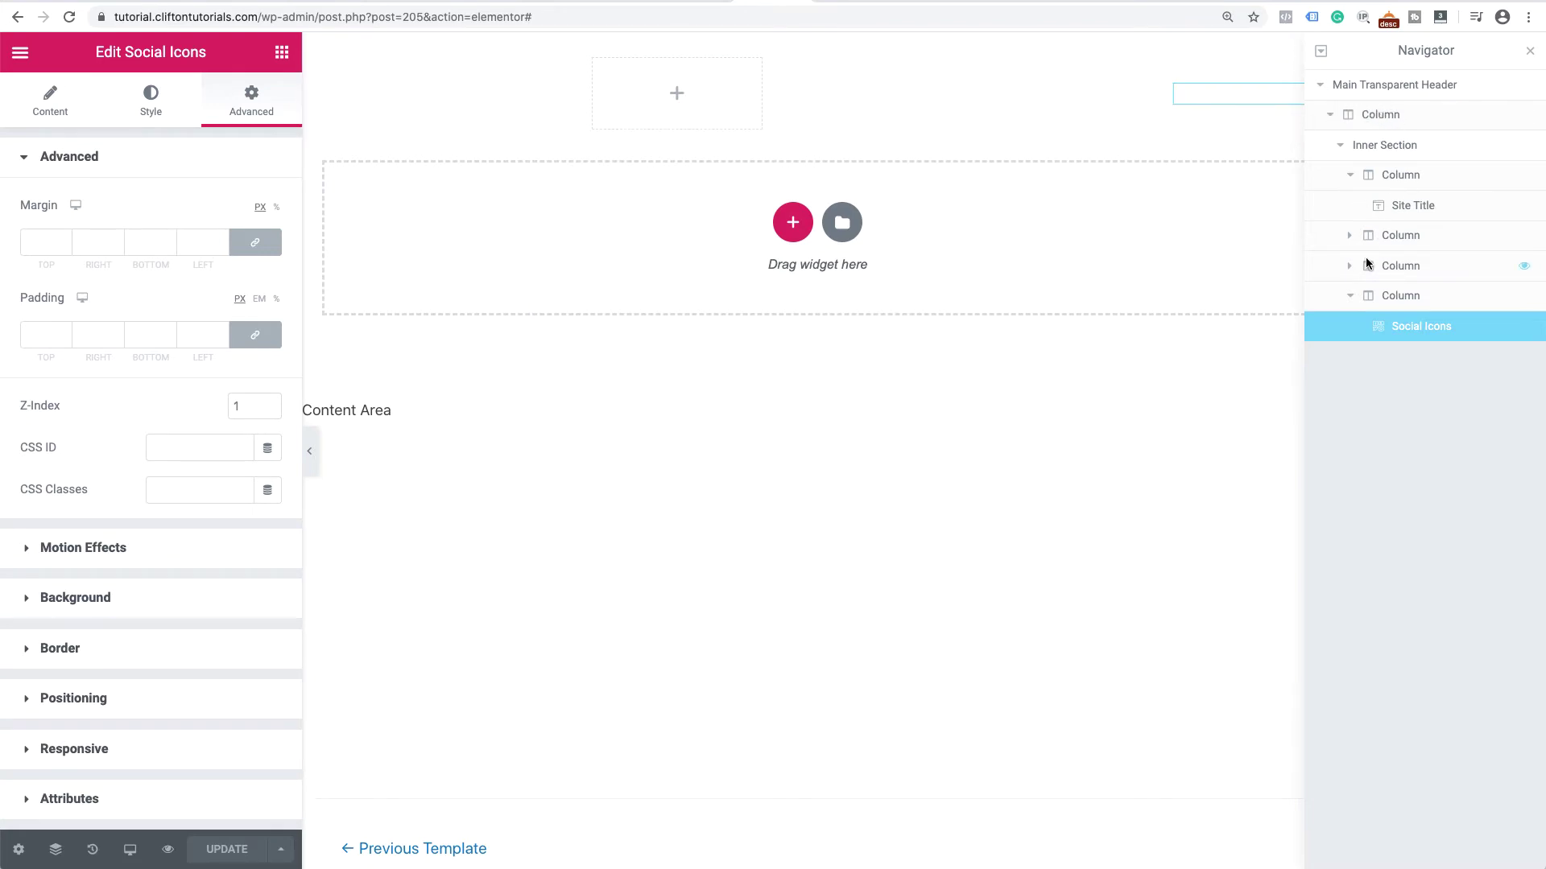
left_click(1322, 85)
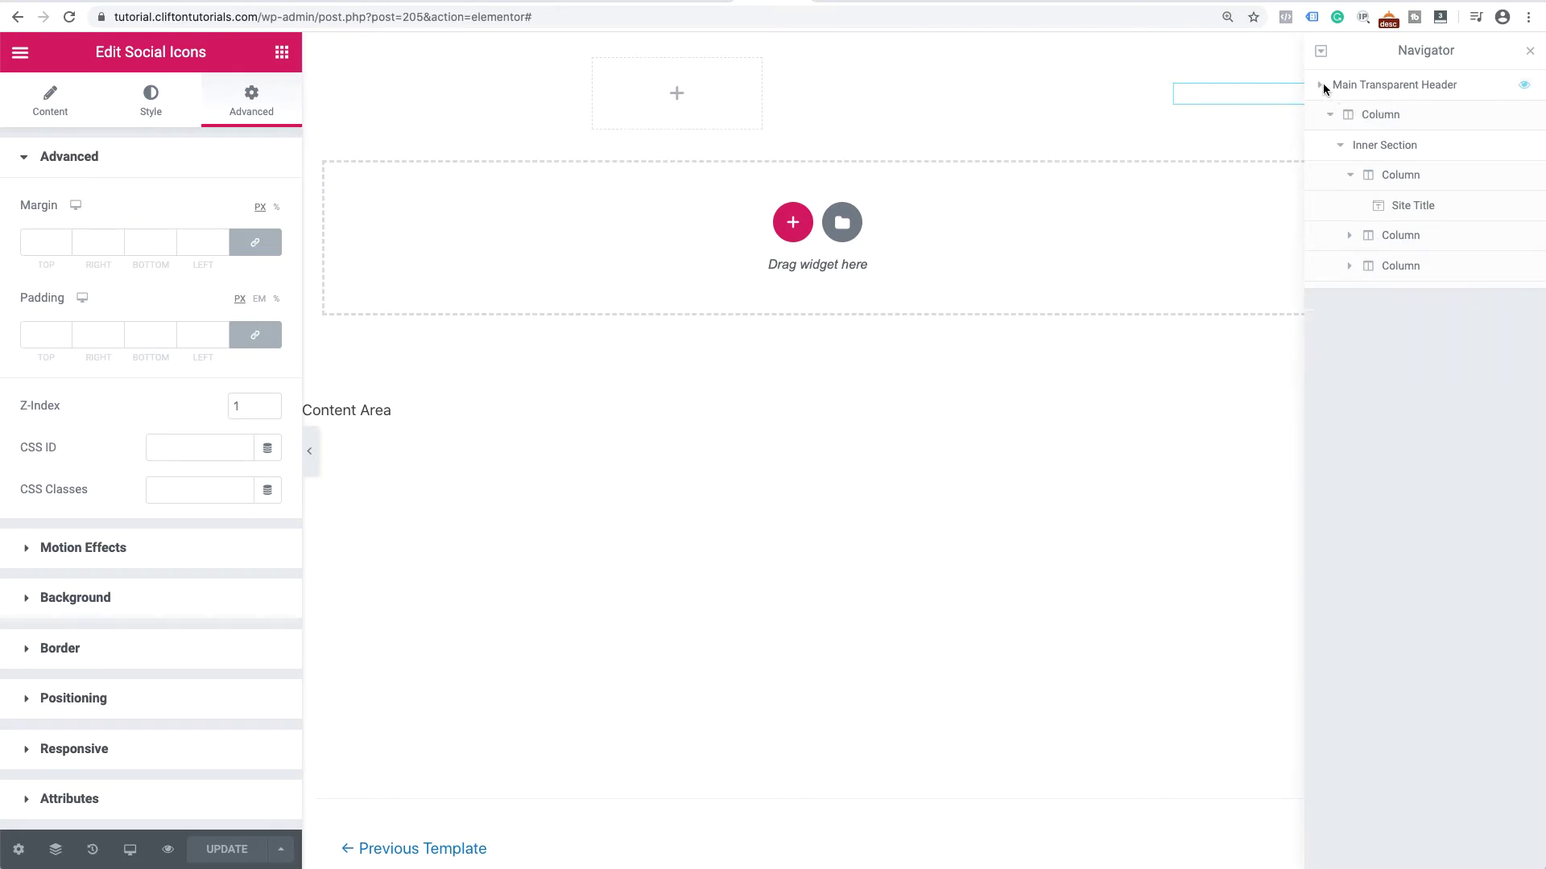
left_click(1357, 86)
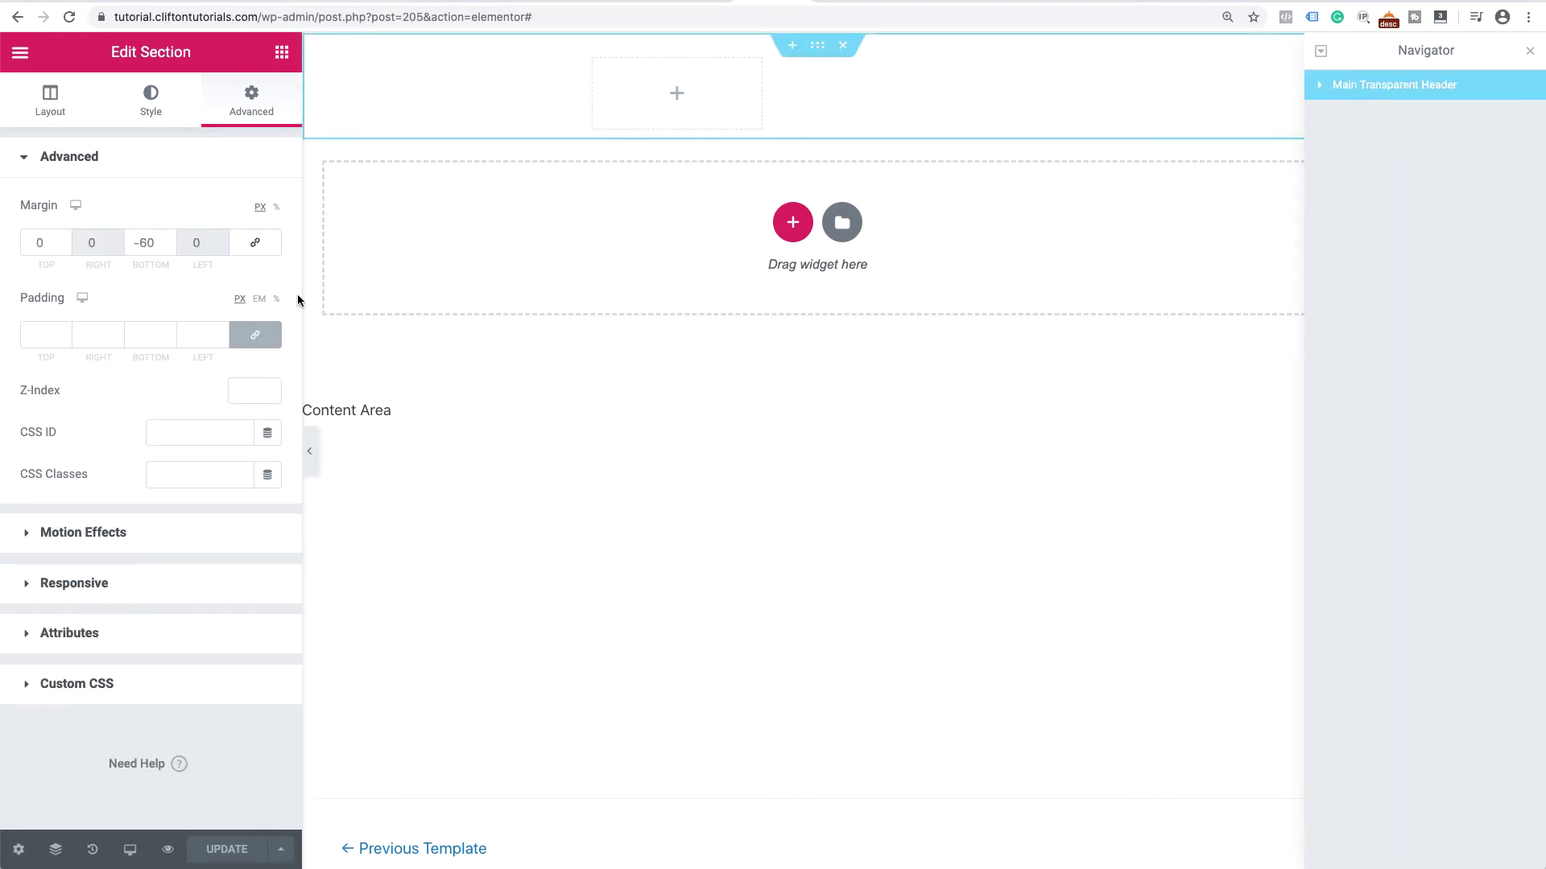
- Inspect the Main Transparent Header section's structure, collapse it again and duplicate the section
left_click(1322, 85)
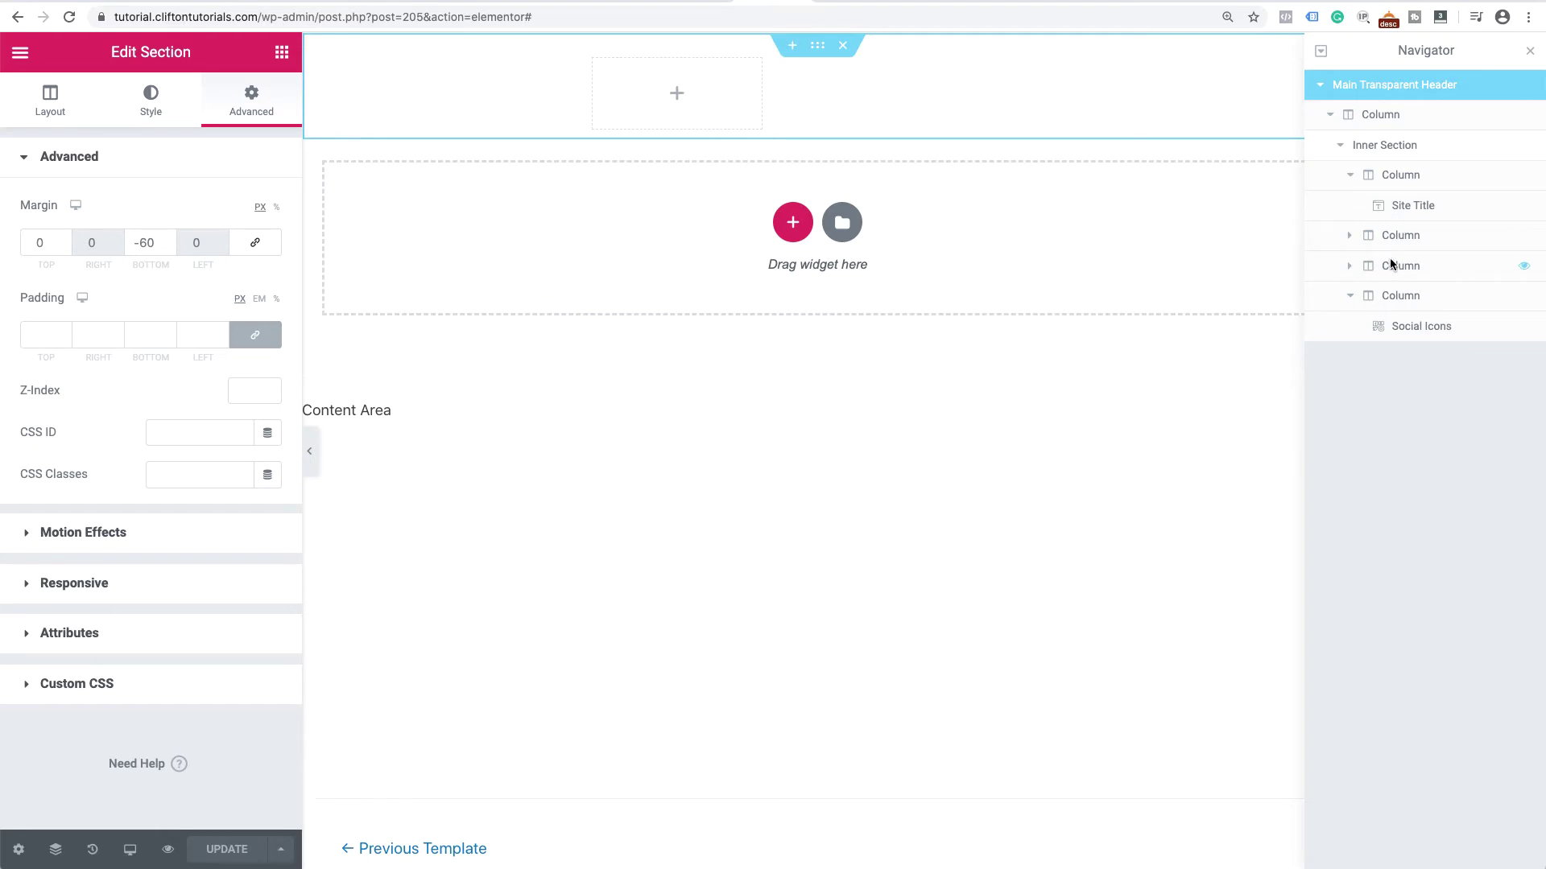
left_click(1320, 85)
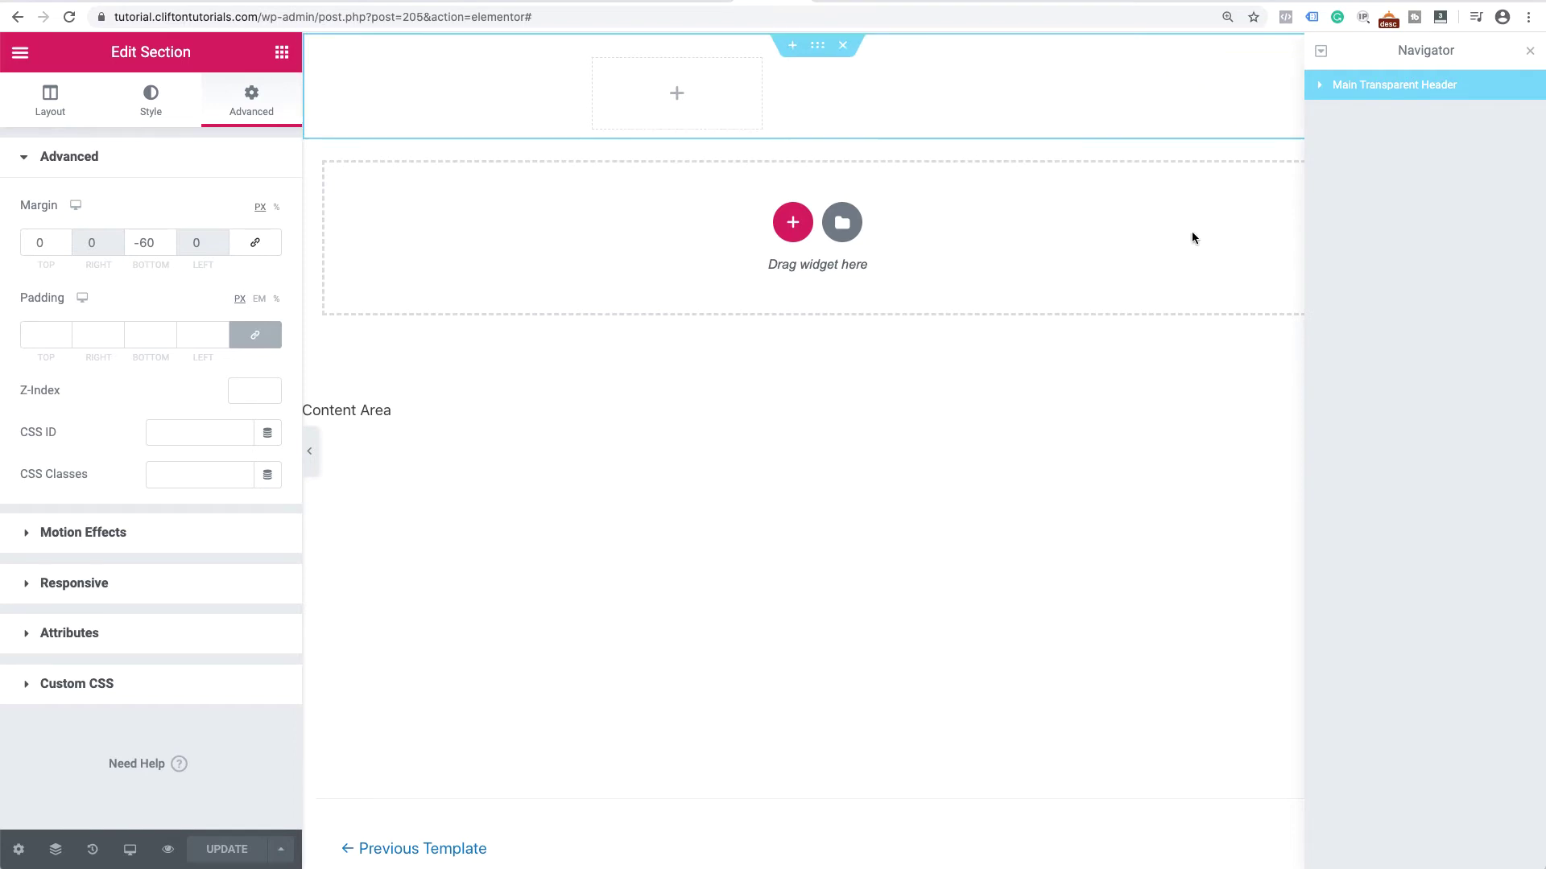
right_click(1472, 96)
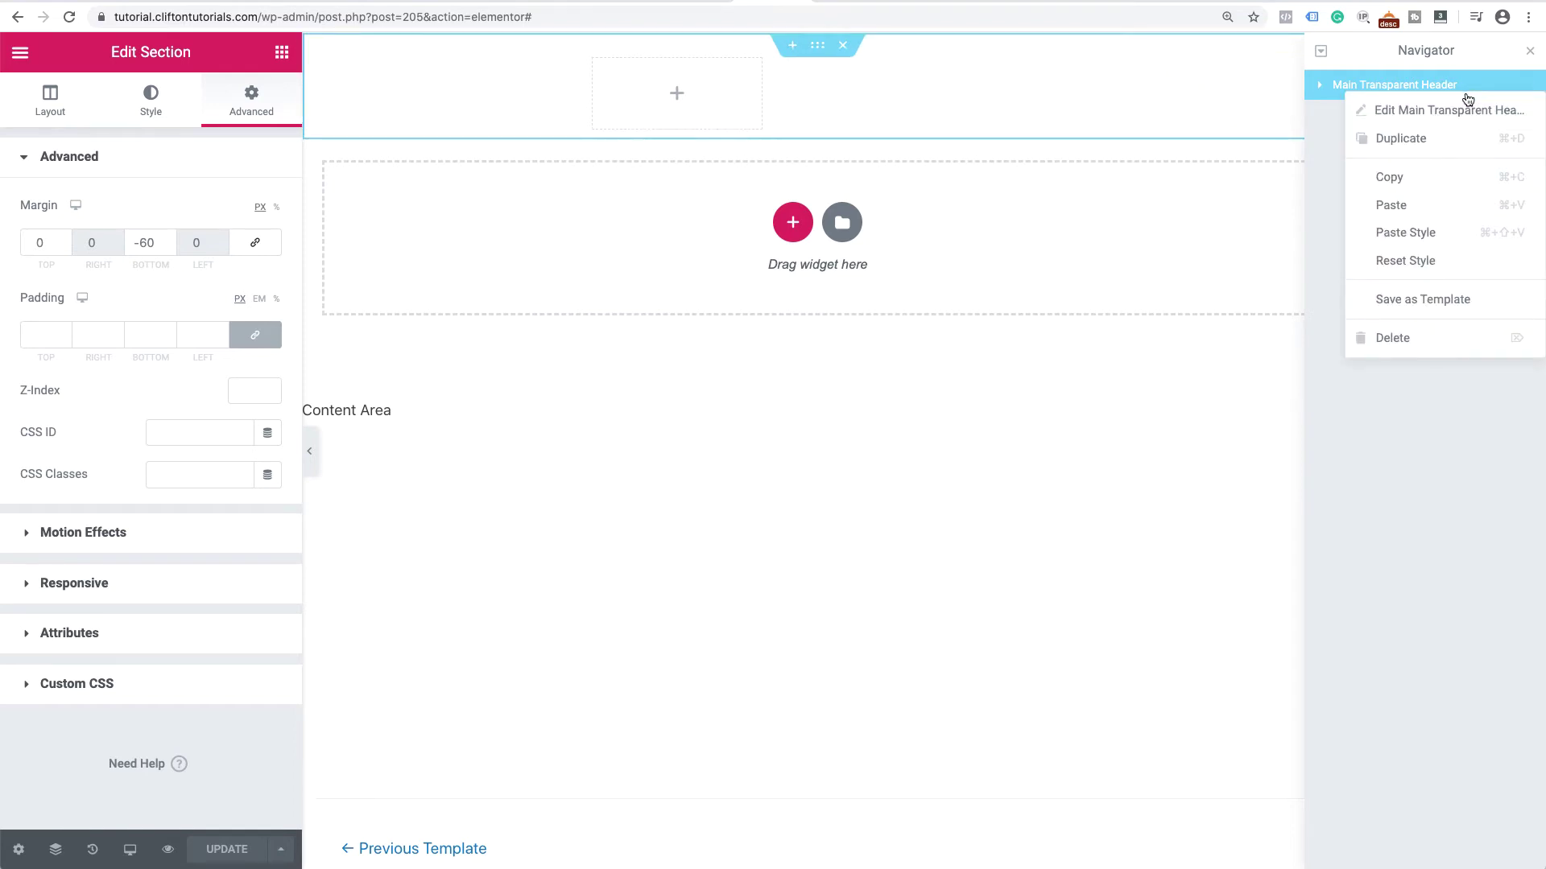
left_click(1421, 140)
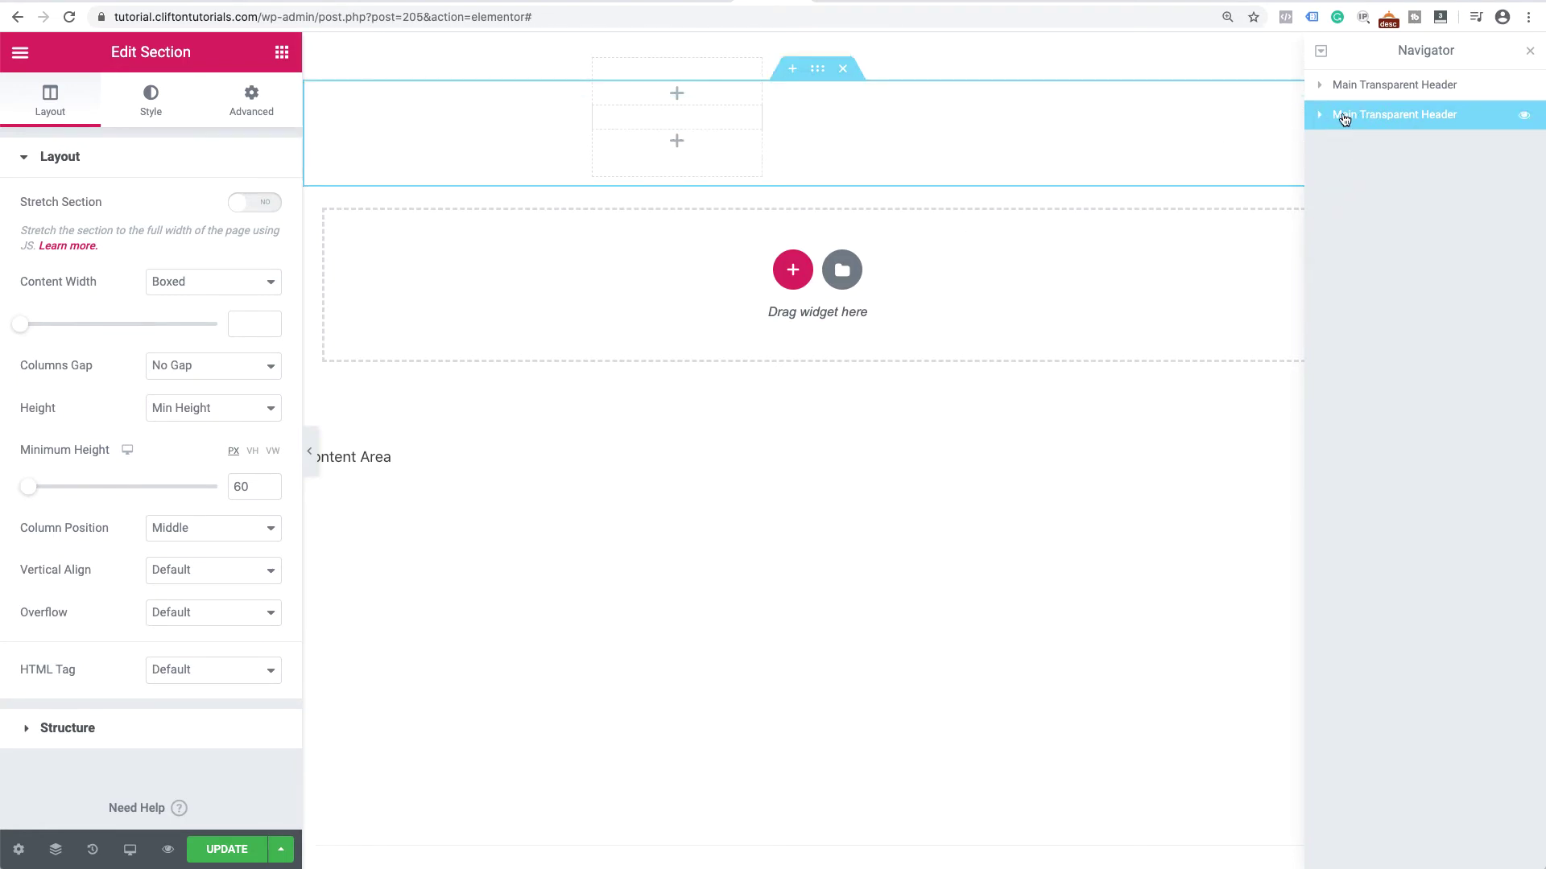
- Rename the duplicated header section to Main Solid Header and update the template
double_click(1360, 118)
left_click(1359, 116)
type("Solid")
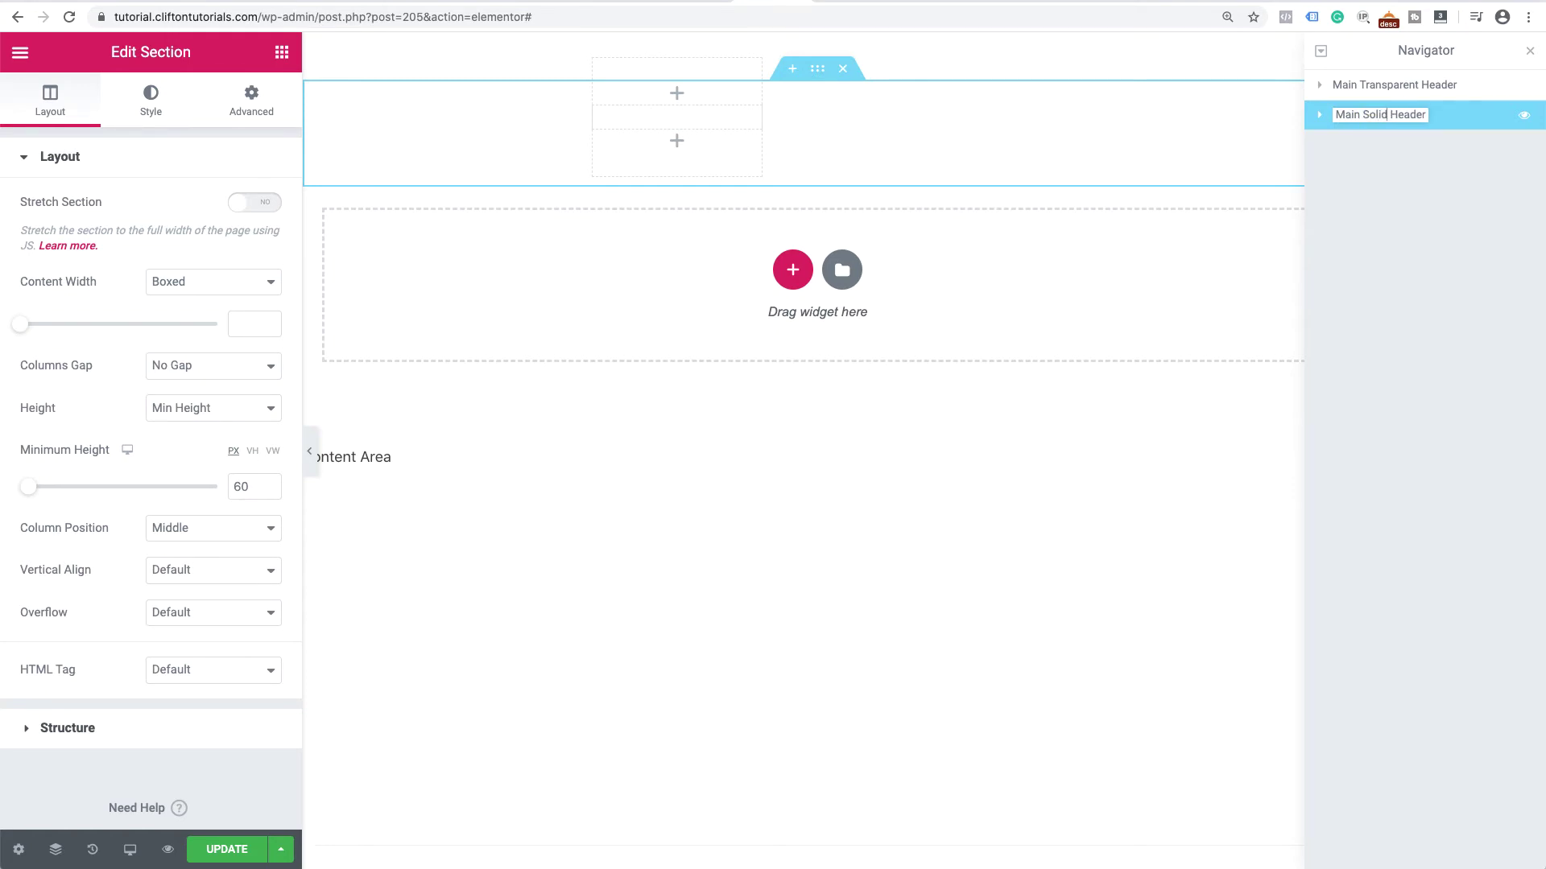
key("Return")
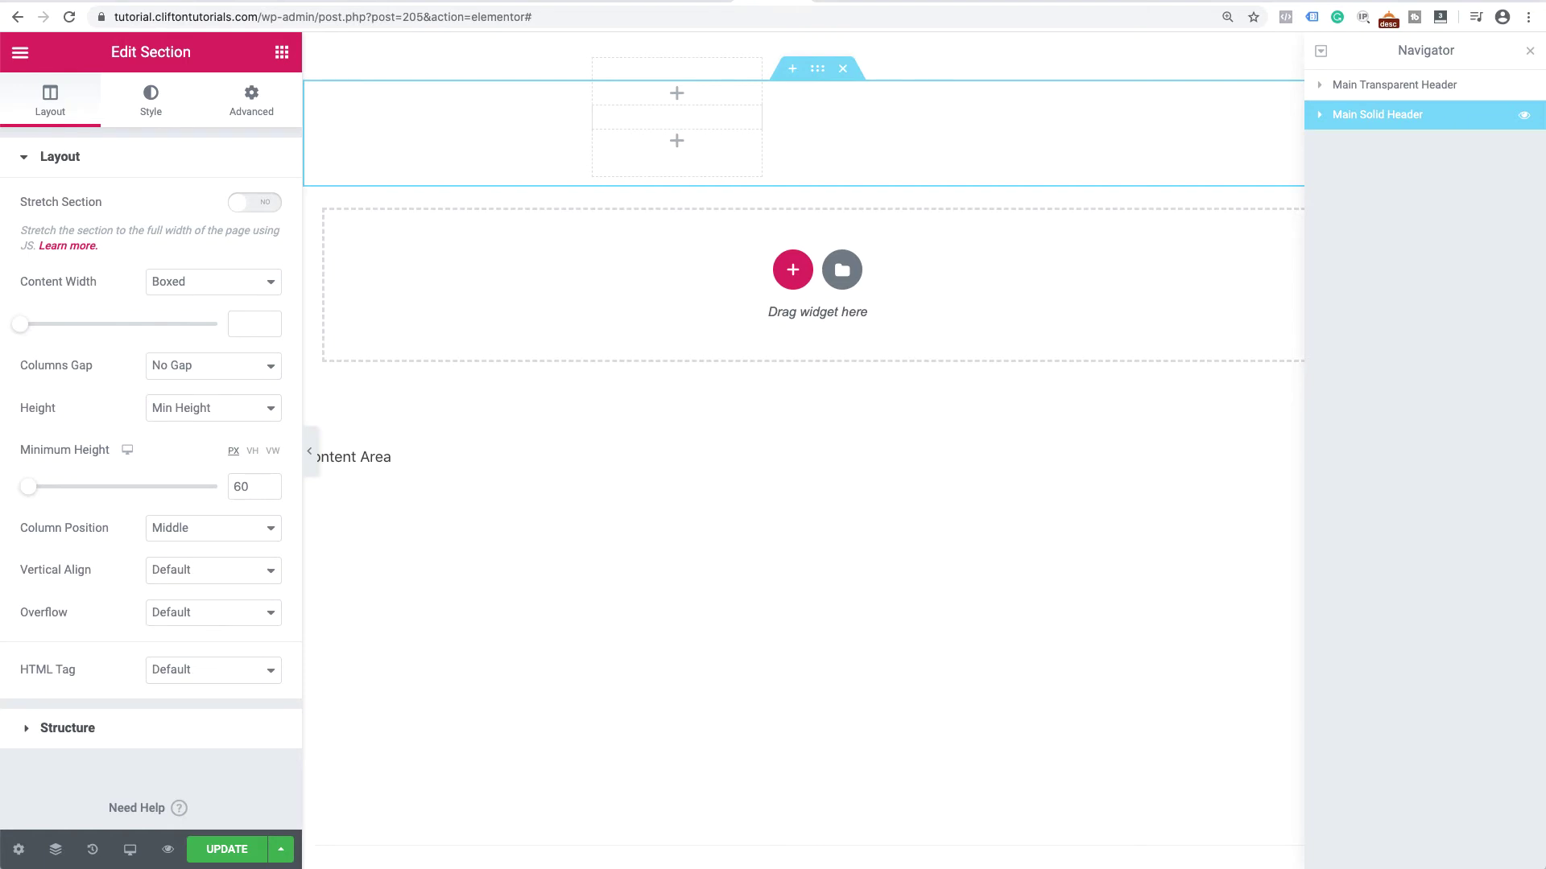
left_click(228, 851)
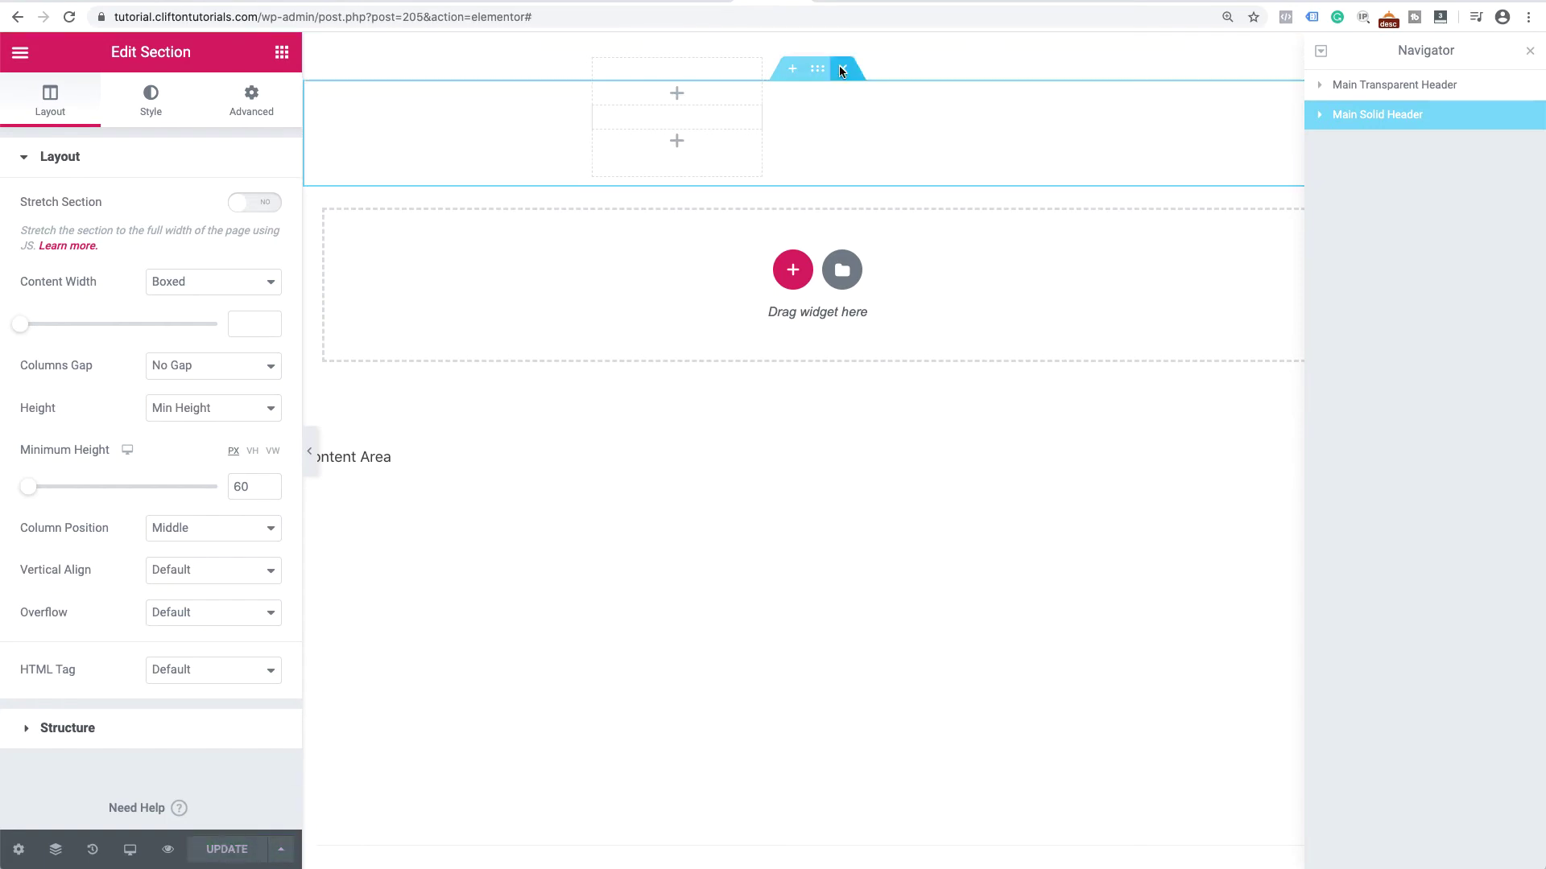
- Switch to the live home page and reload it to check how the header displays over the hero
left_click(845, 3)
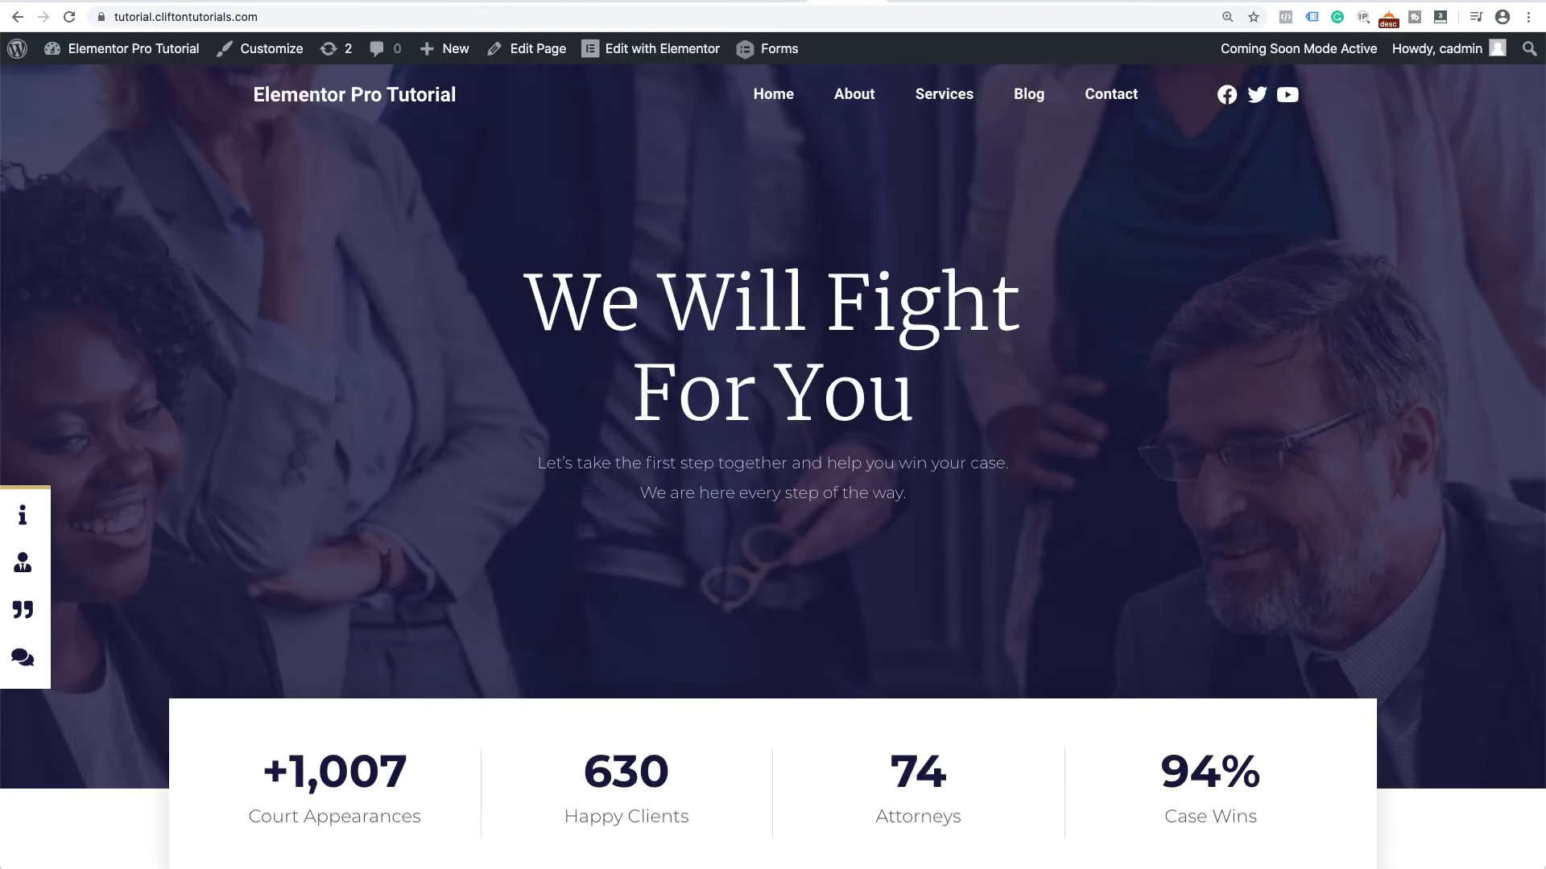
left_click(70, 16)
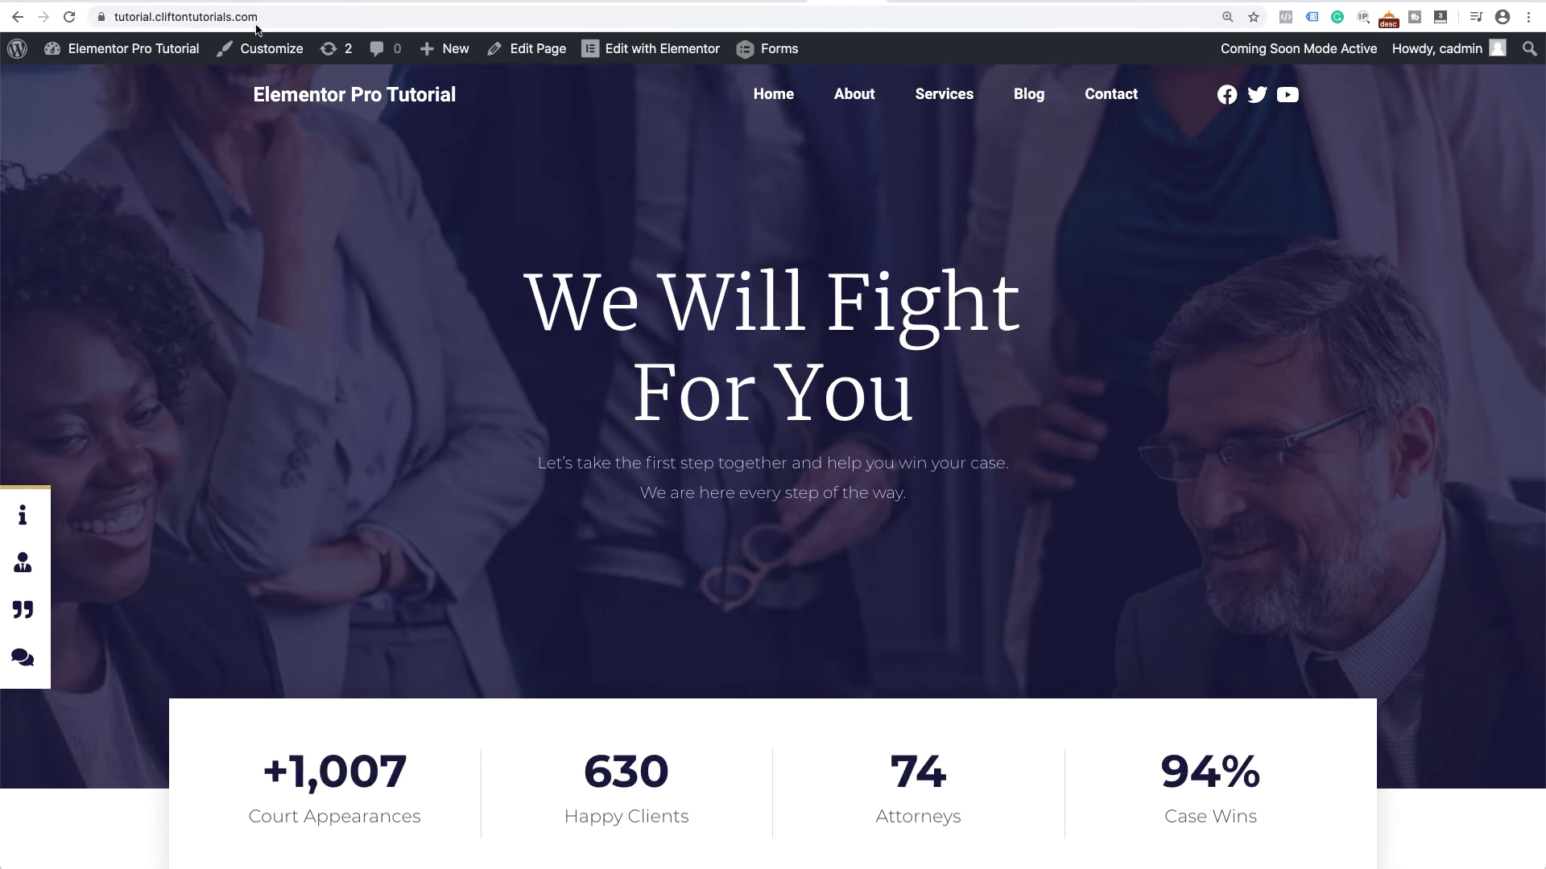
left_click(70, 17)
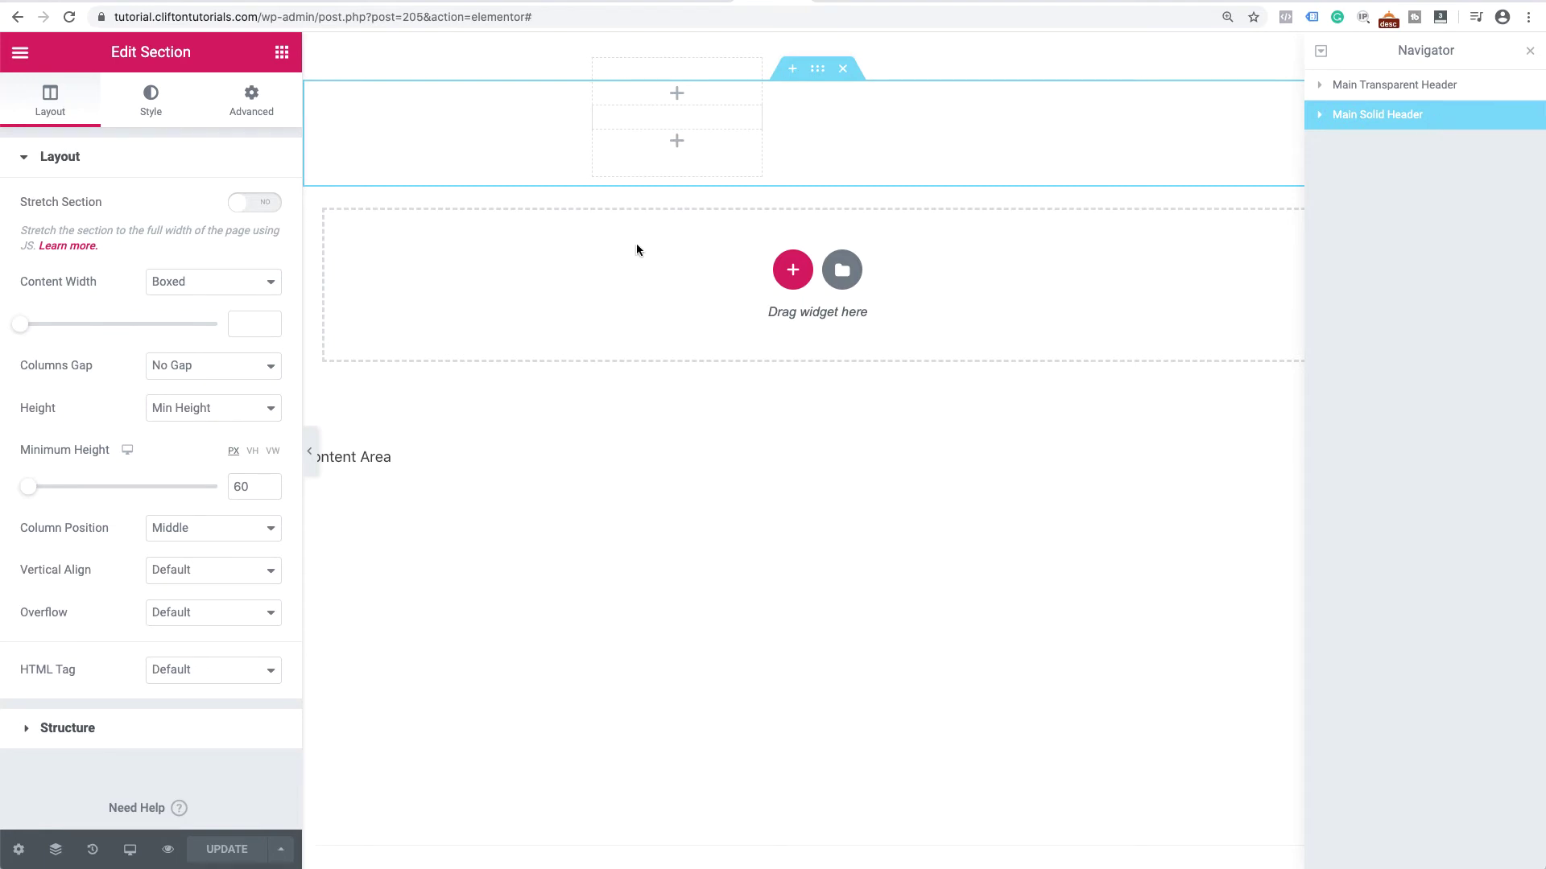
- Give the Main Solid Header section a classic background in white
left_click(152, 115)
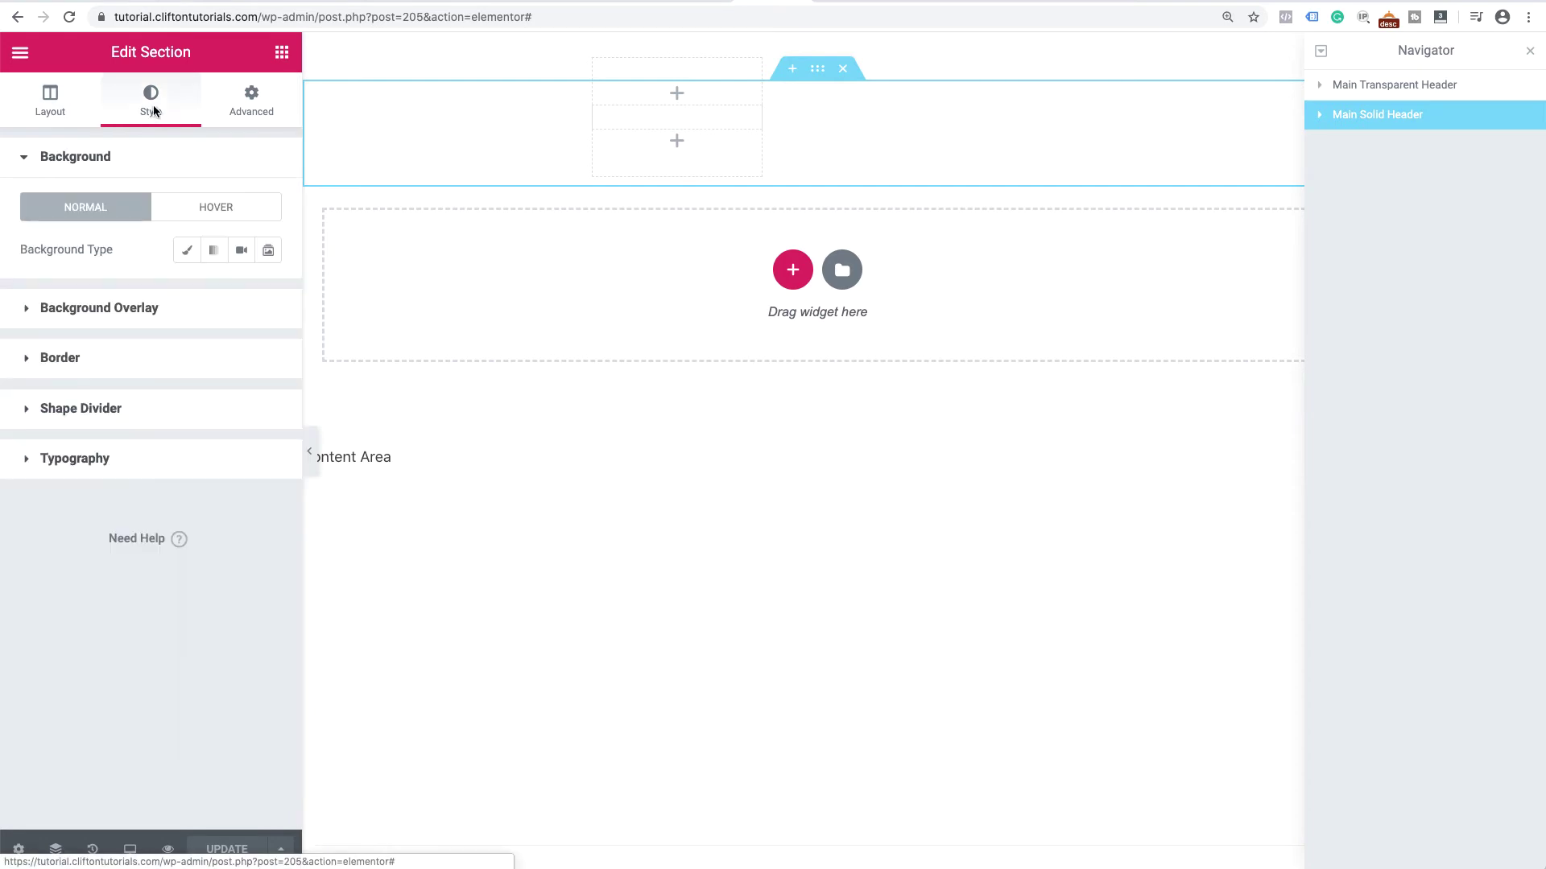
left_click(188, 254)
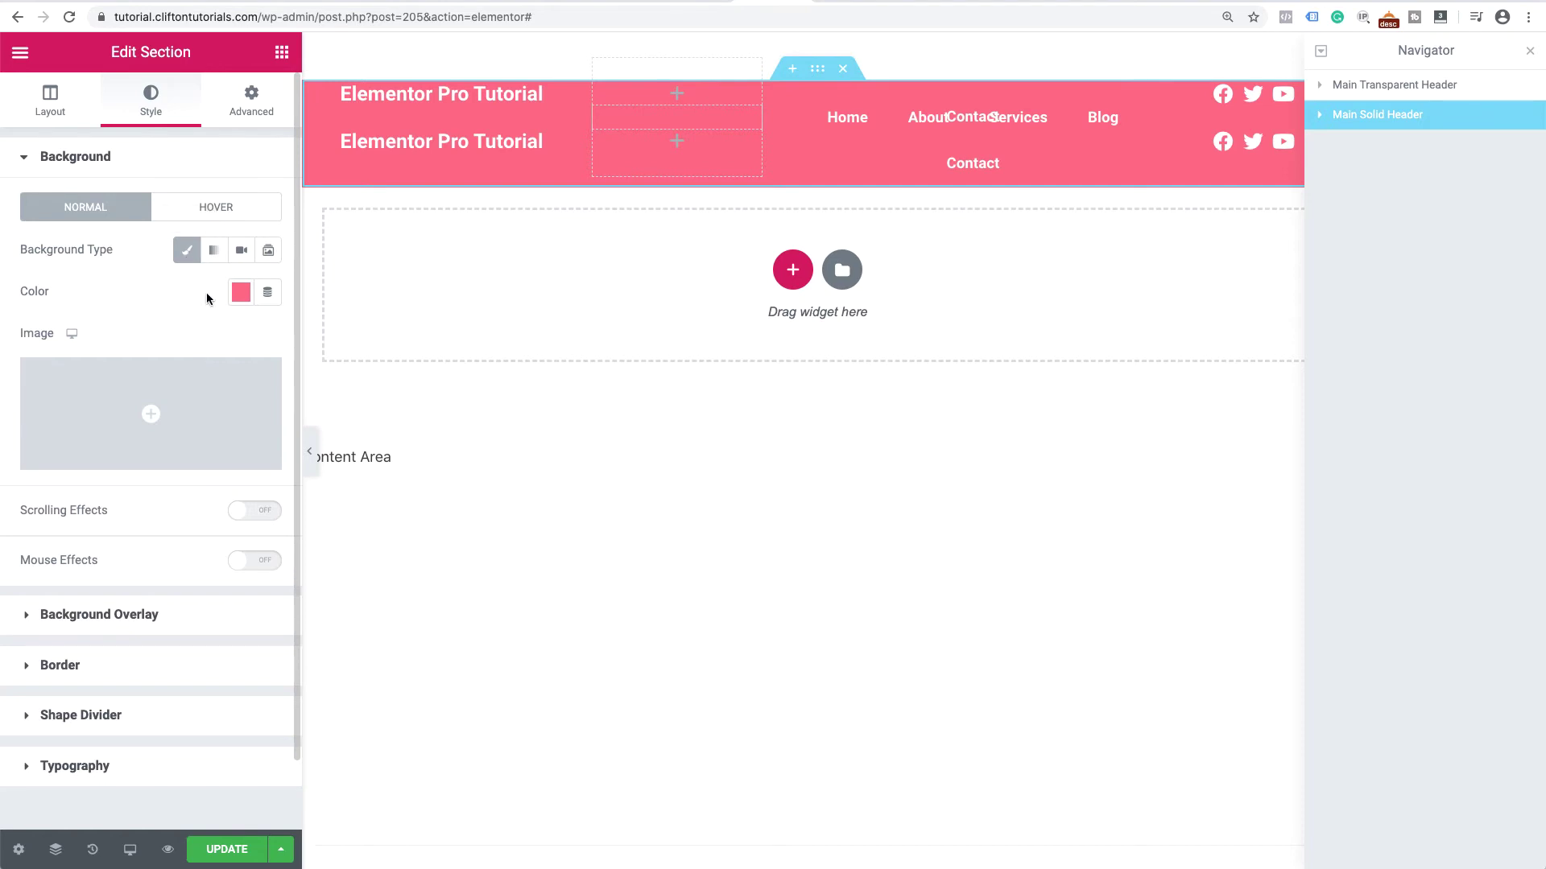
left_click(240, 293)
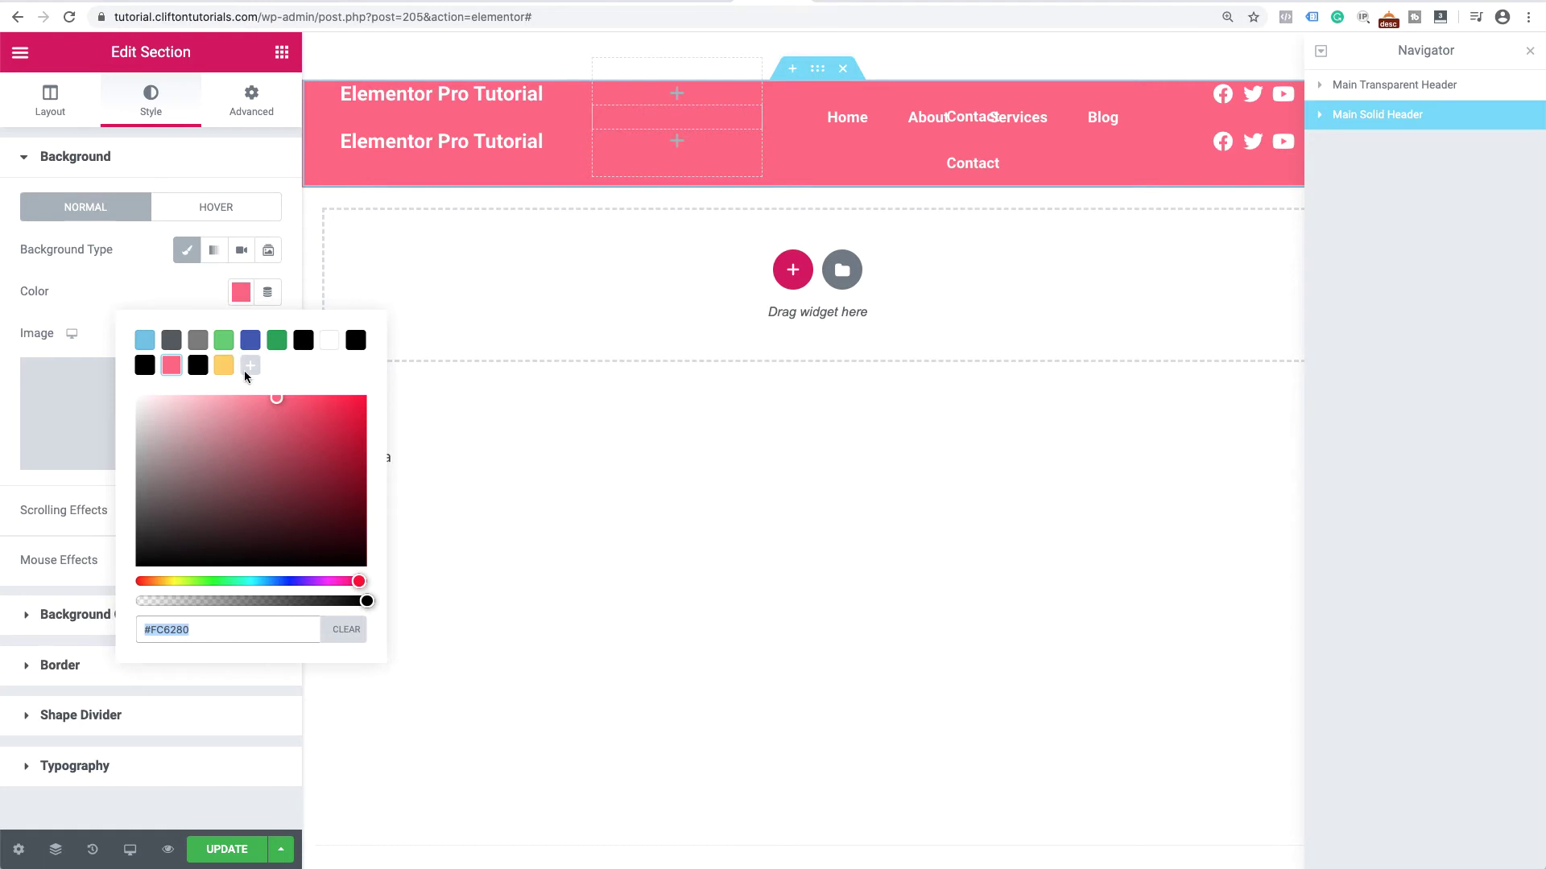
left_click(327, 348)
left_click(193, 297)
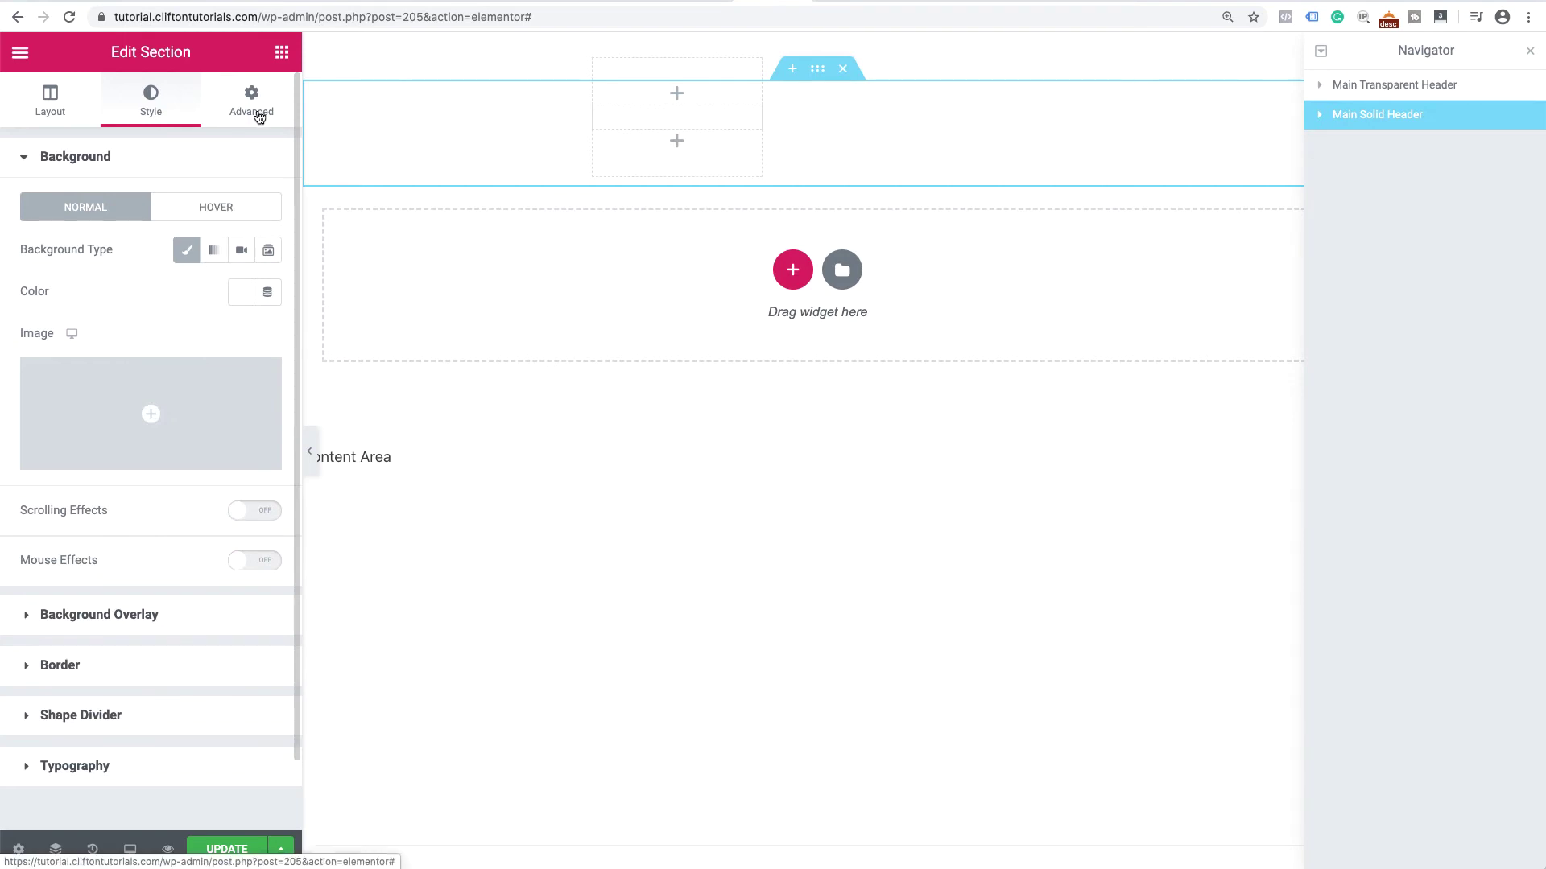
- Set the Main Solid Header section's bottom margin to 0 and check its style and layout settings
left_click(259, 117)
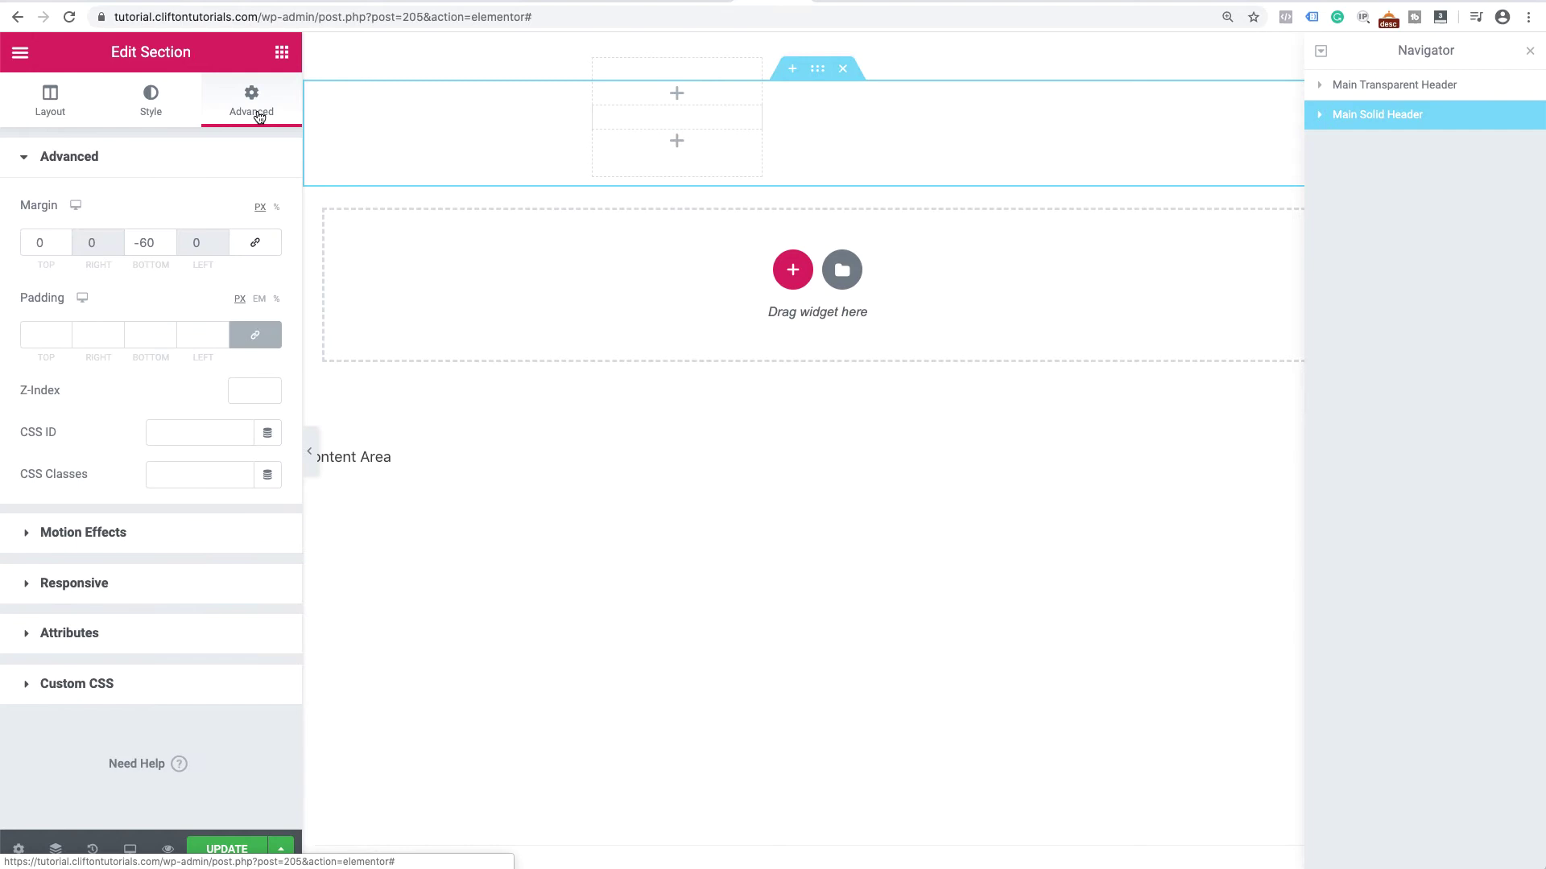
double_click(144, 243)
left_click_drag(141, 244, 135, 244)
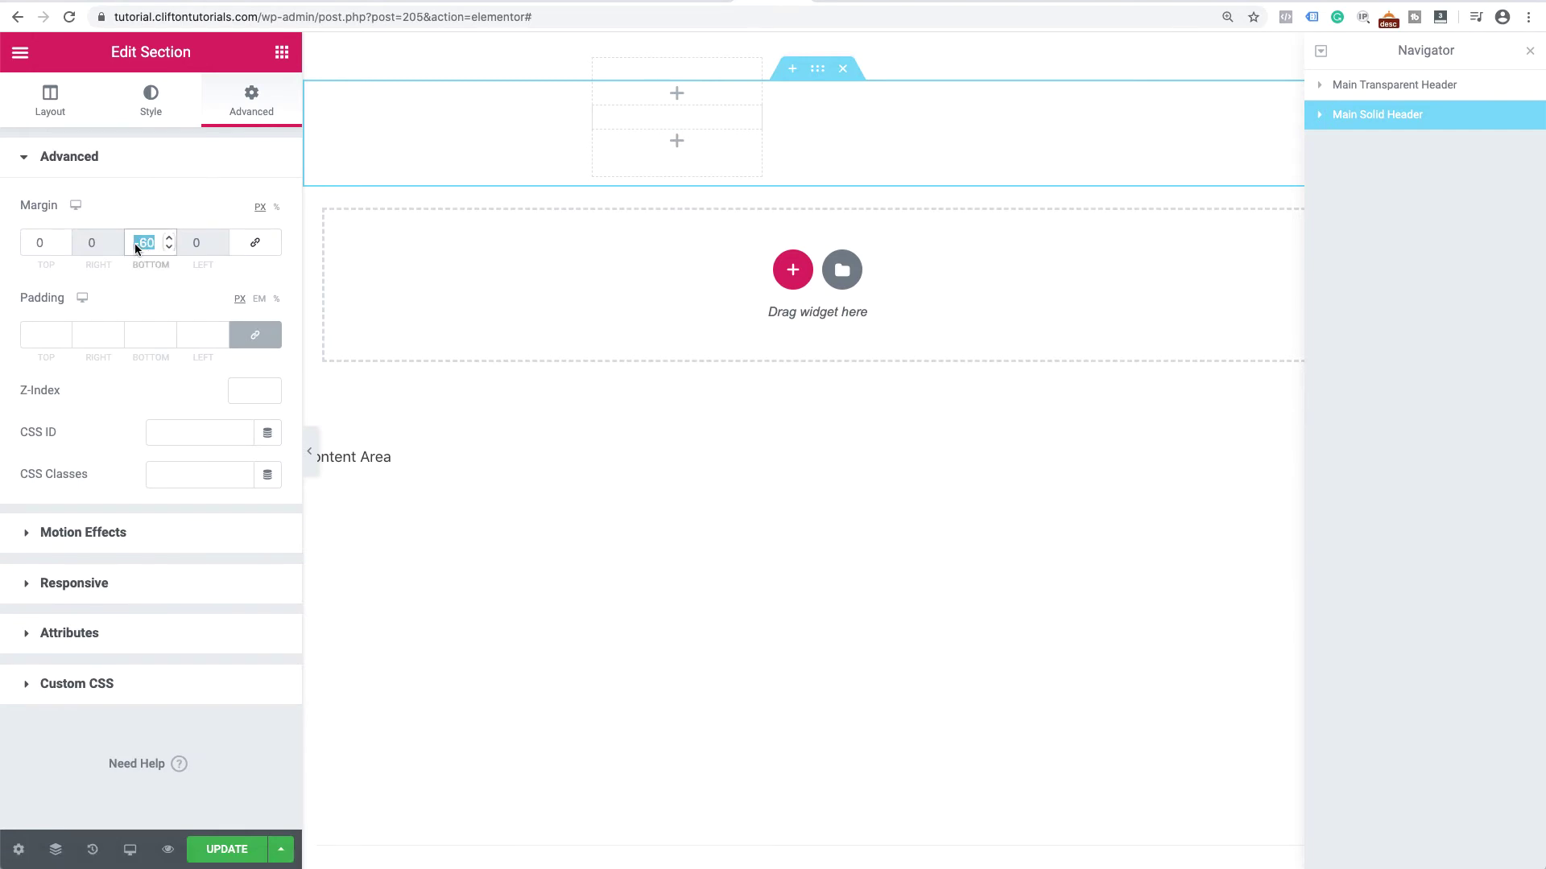
type("0")
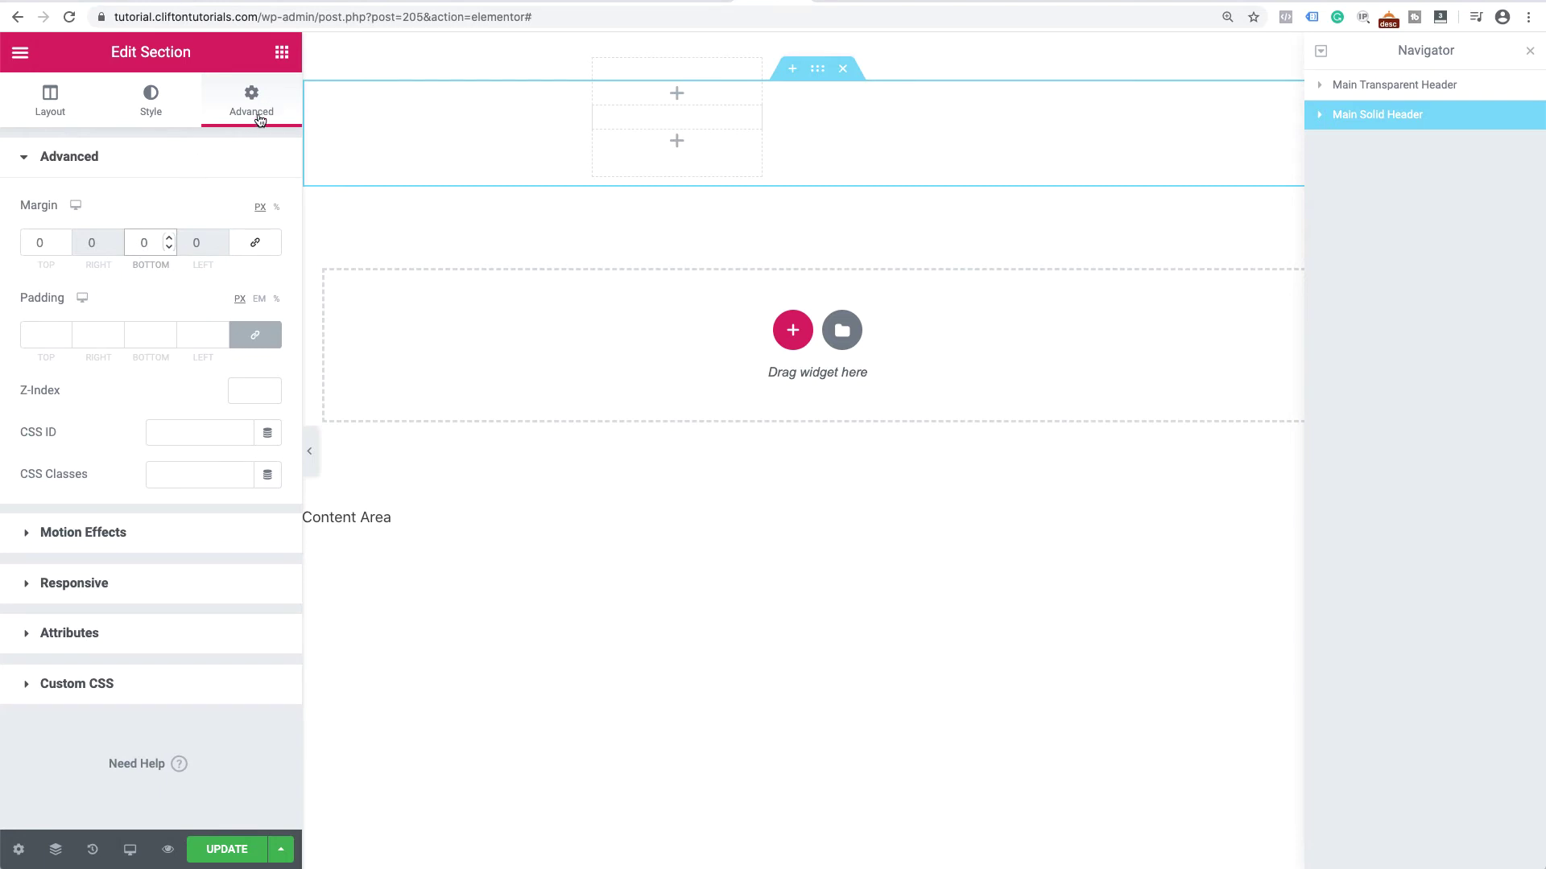
left_click(152, 113)
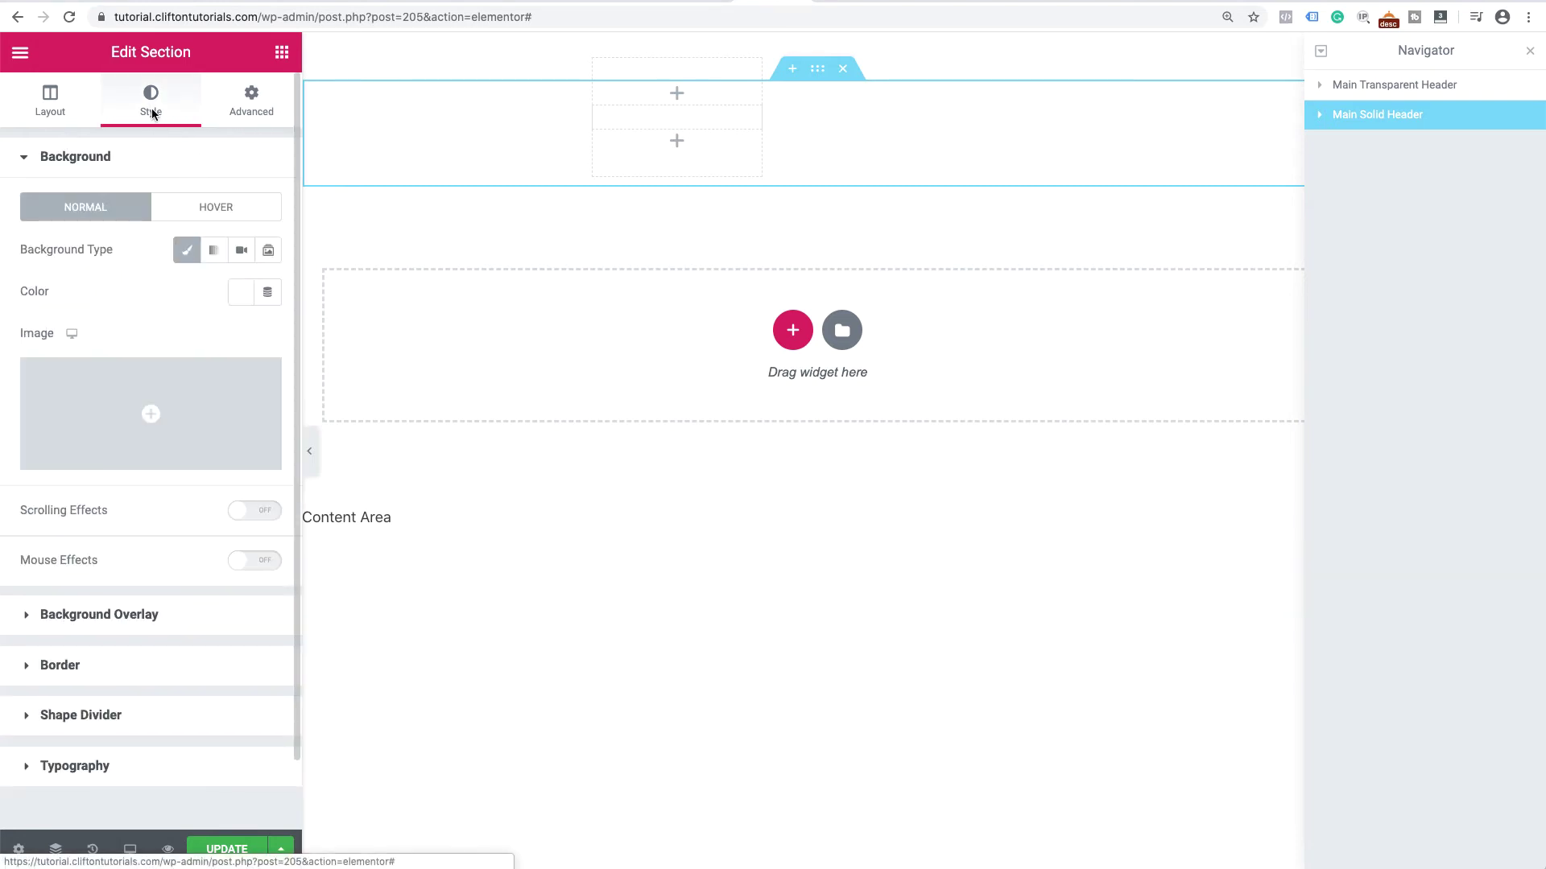
left_click(60, 111)
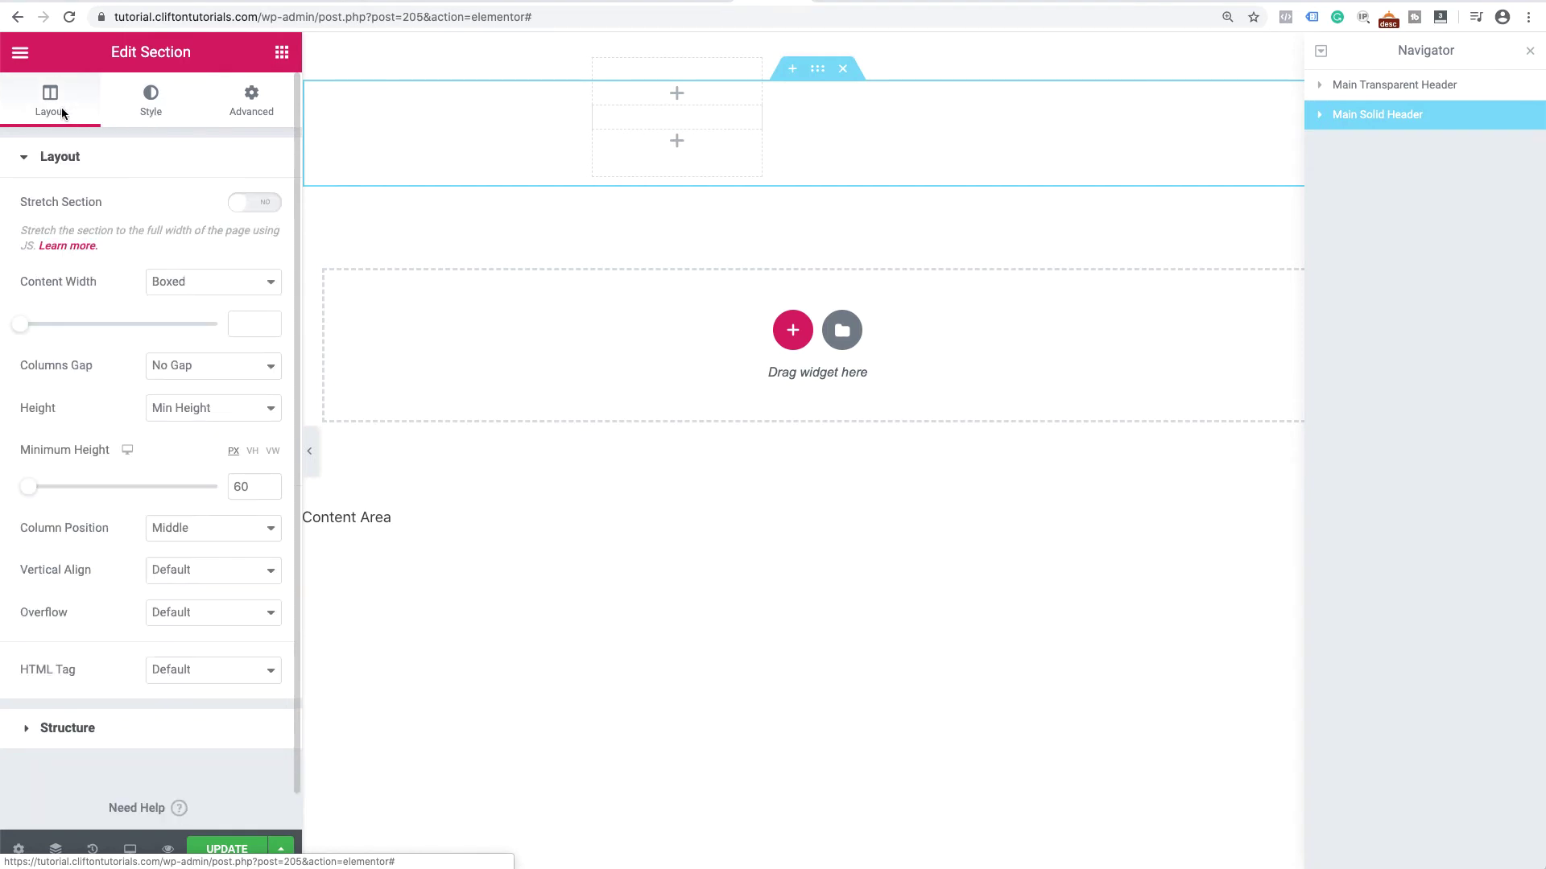
- Expand the Main Solid Header's structure and set its Site Title text color to black (#000000)
left_click(1318, 115)
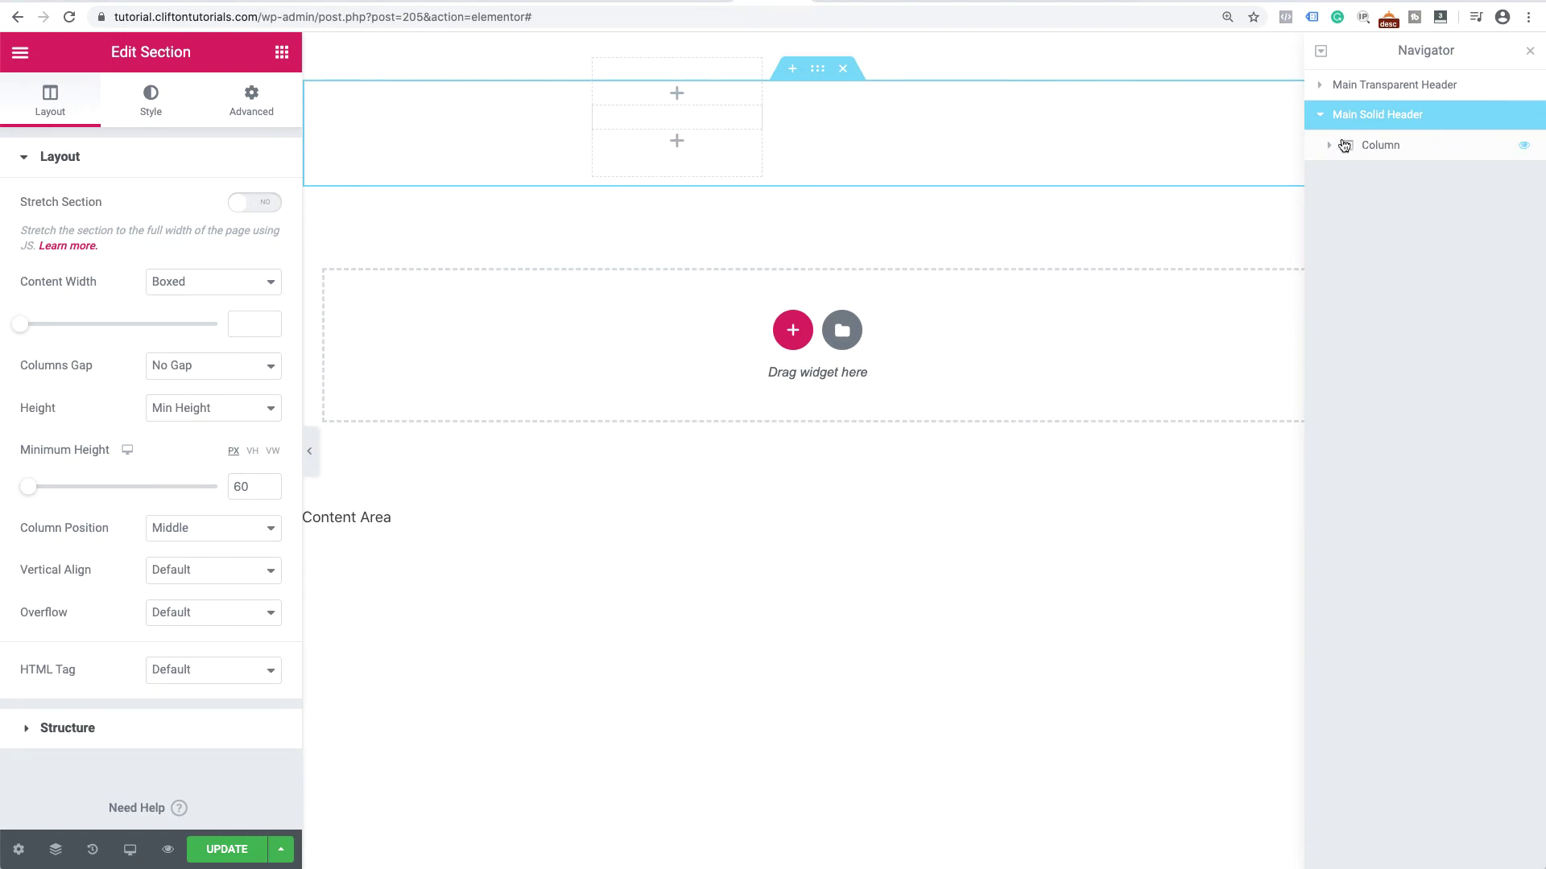
left_click(1329, 145)
left_click(1337, 175)
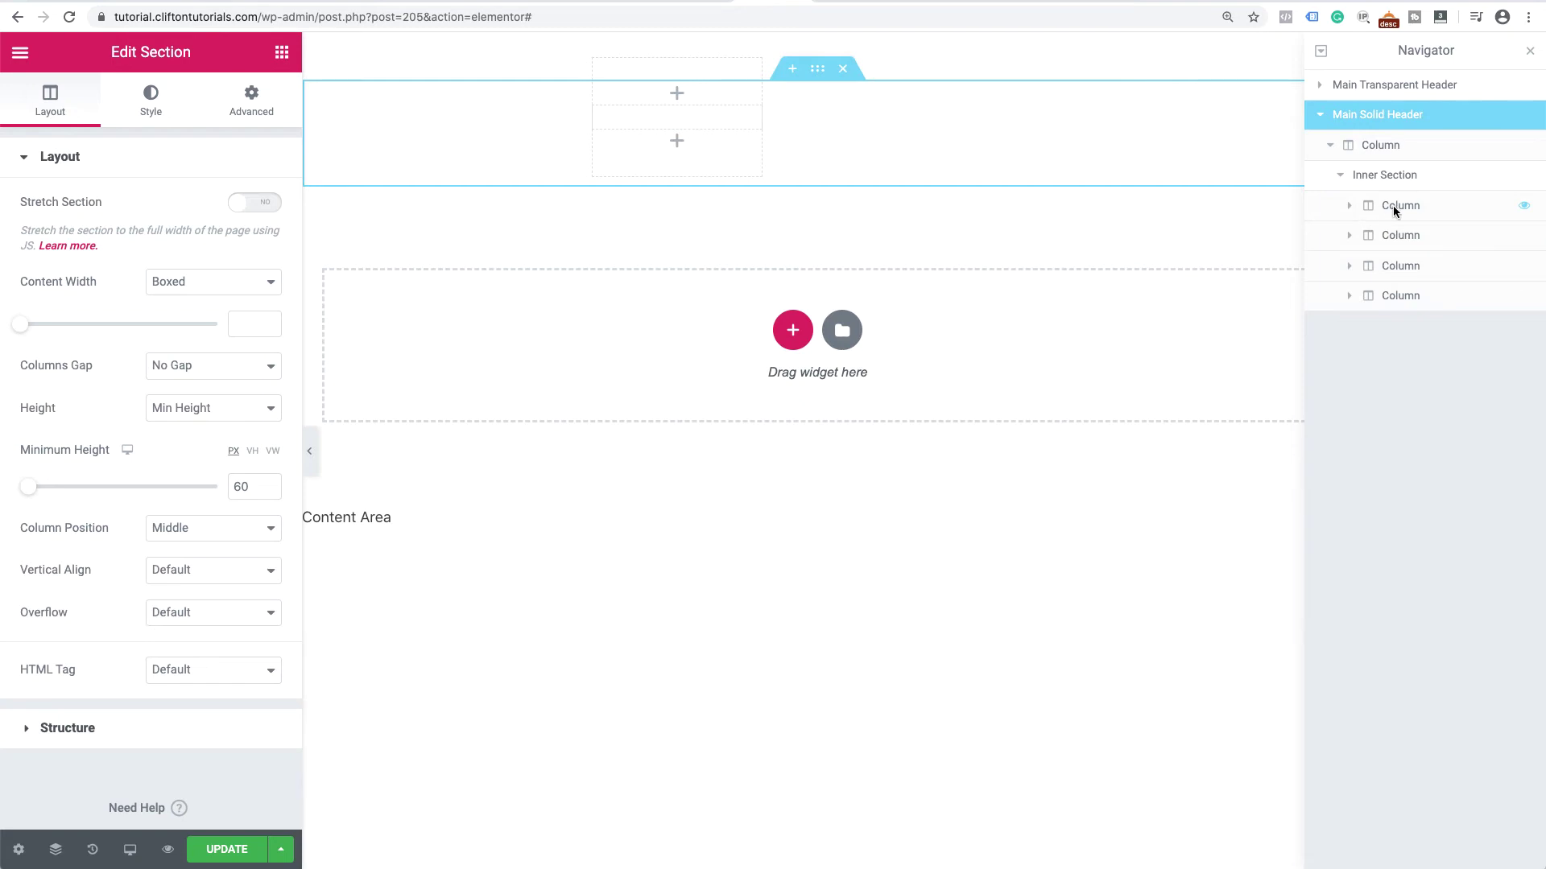
left_click(1350, 205)
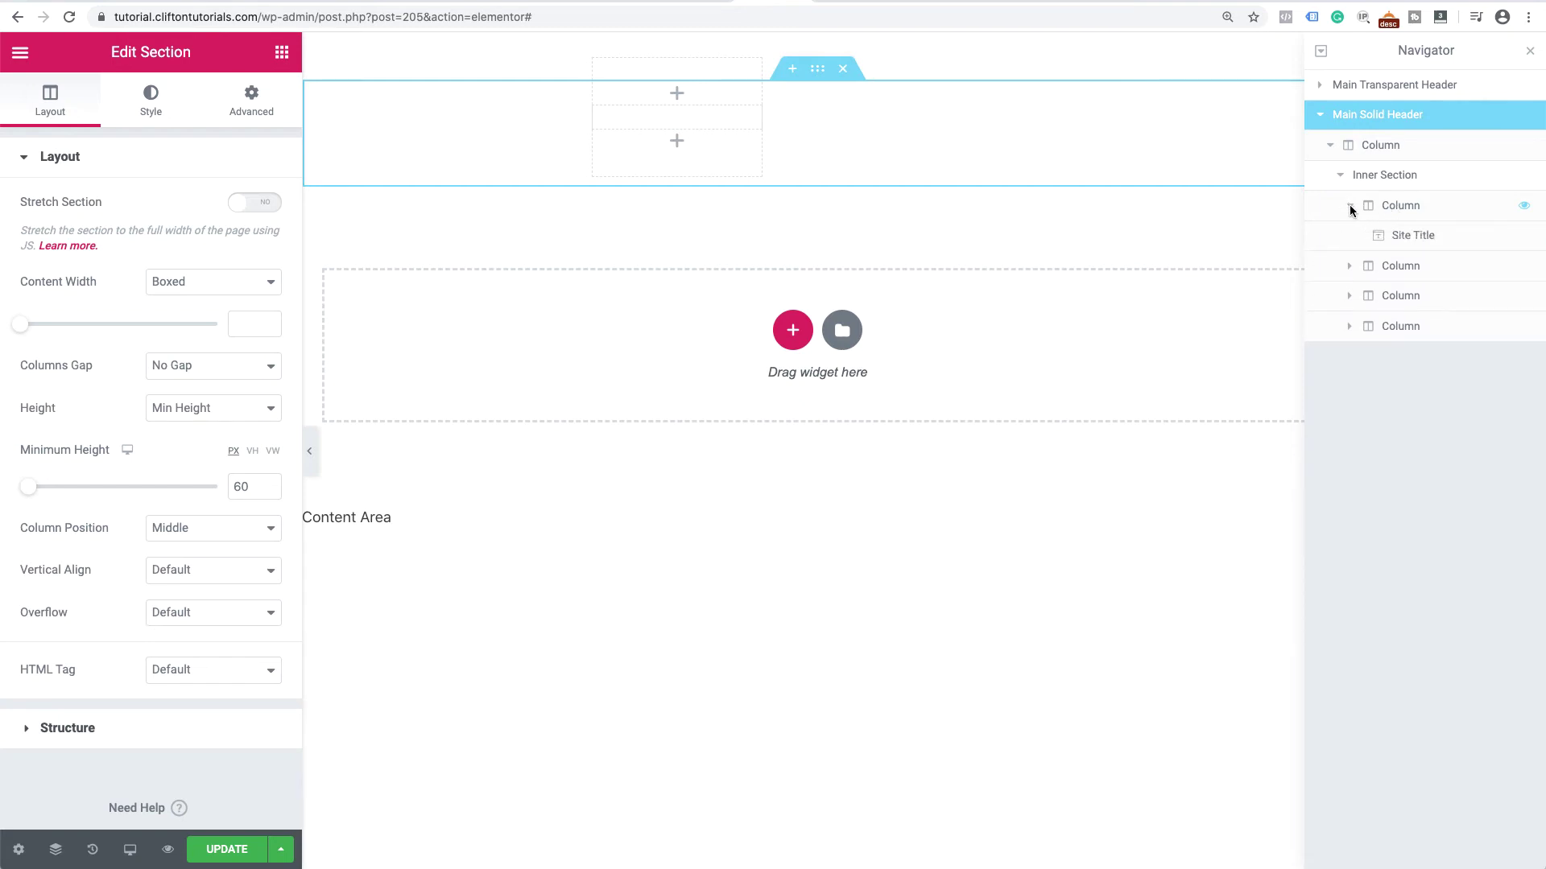
left_click(1398, 236)
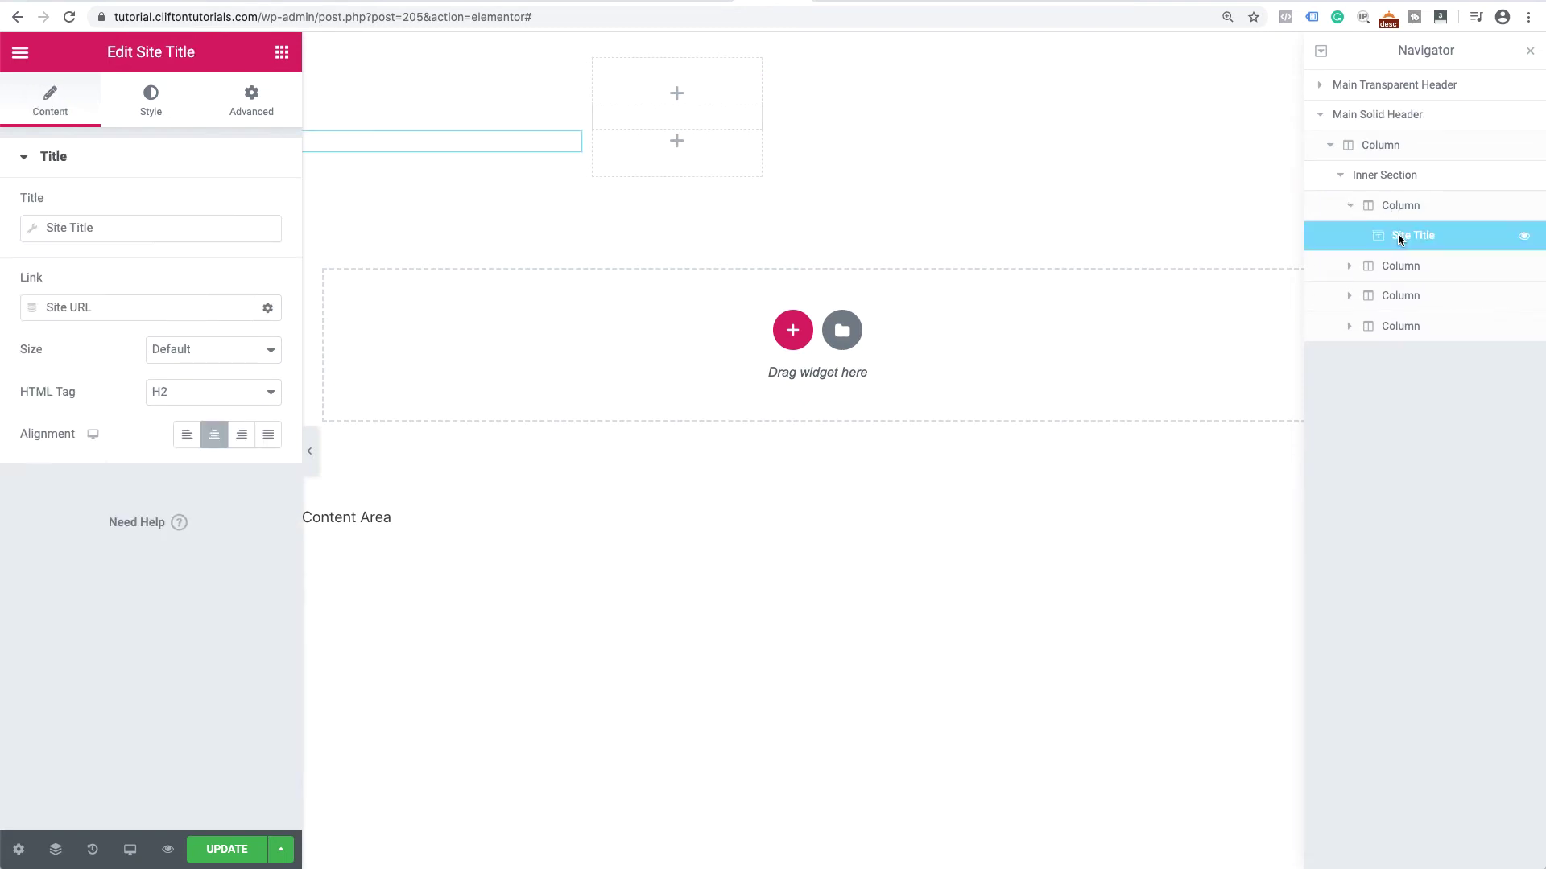
left_click(152, 105)
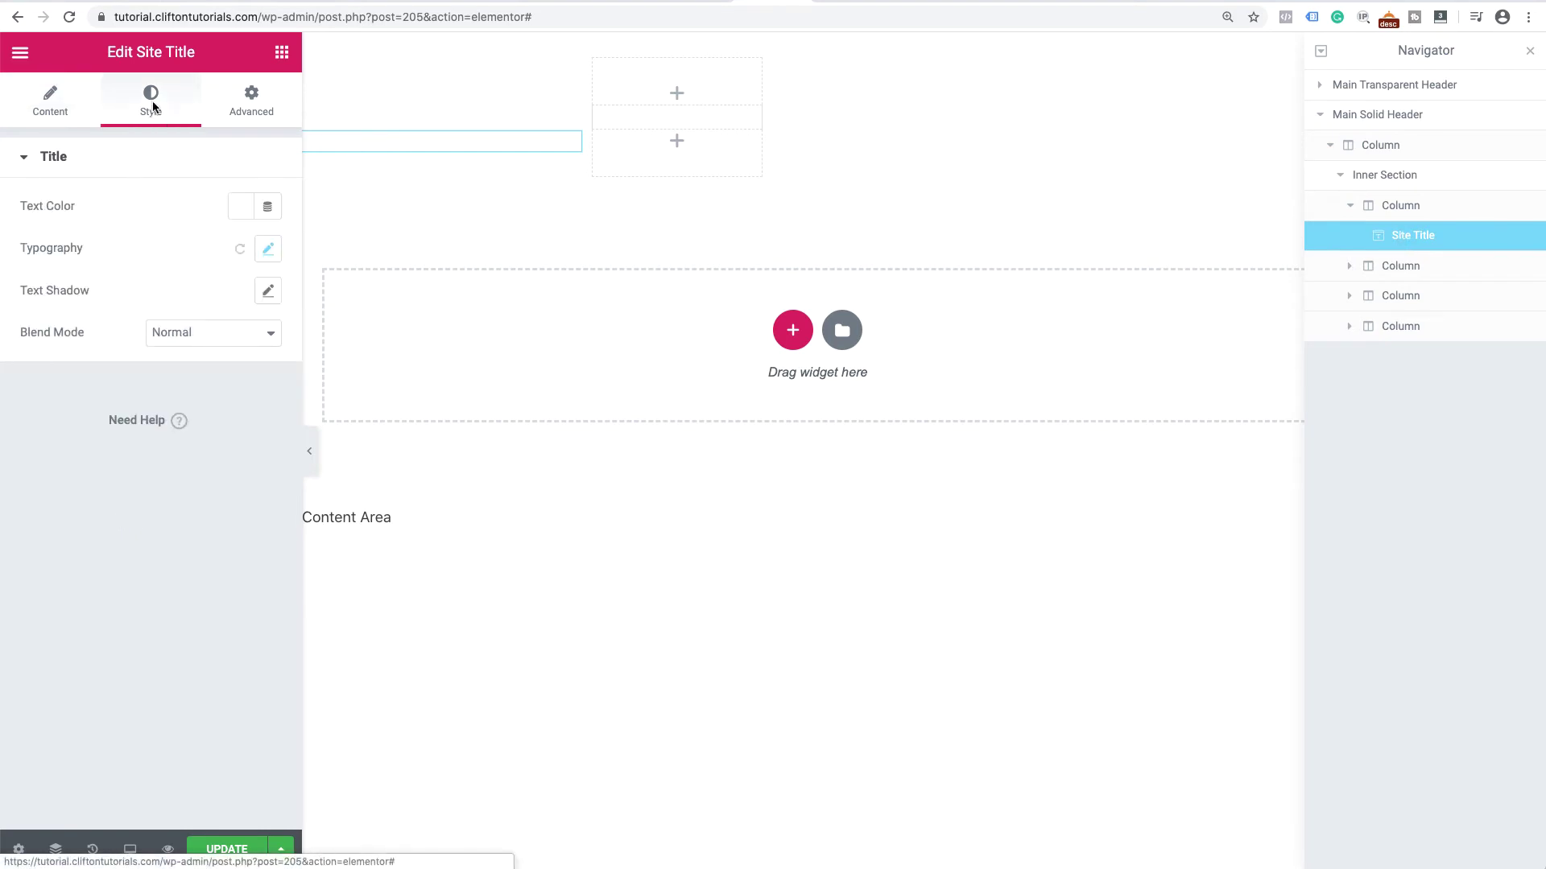
left_click(241, 207)
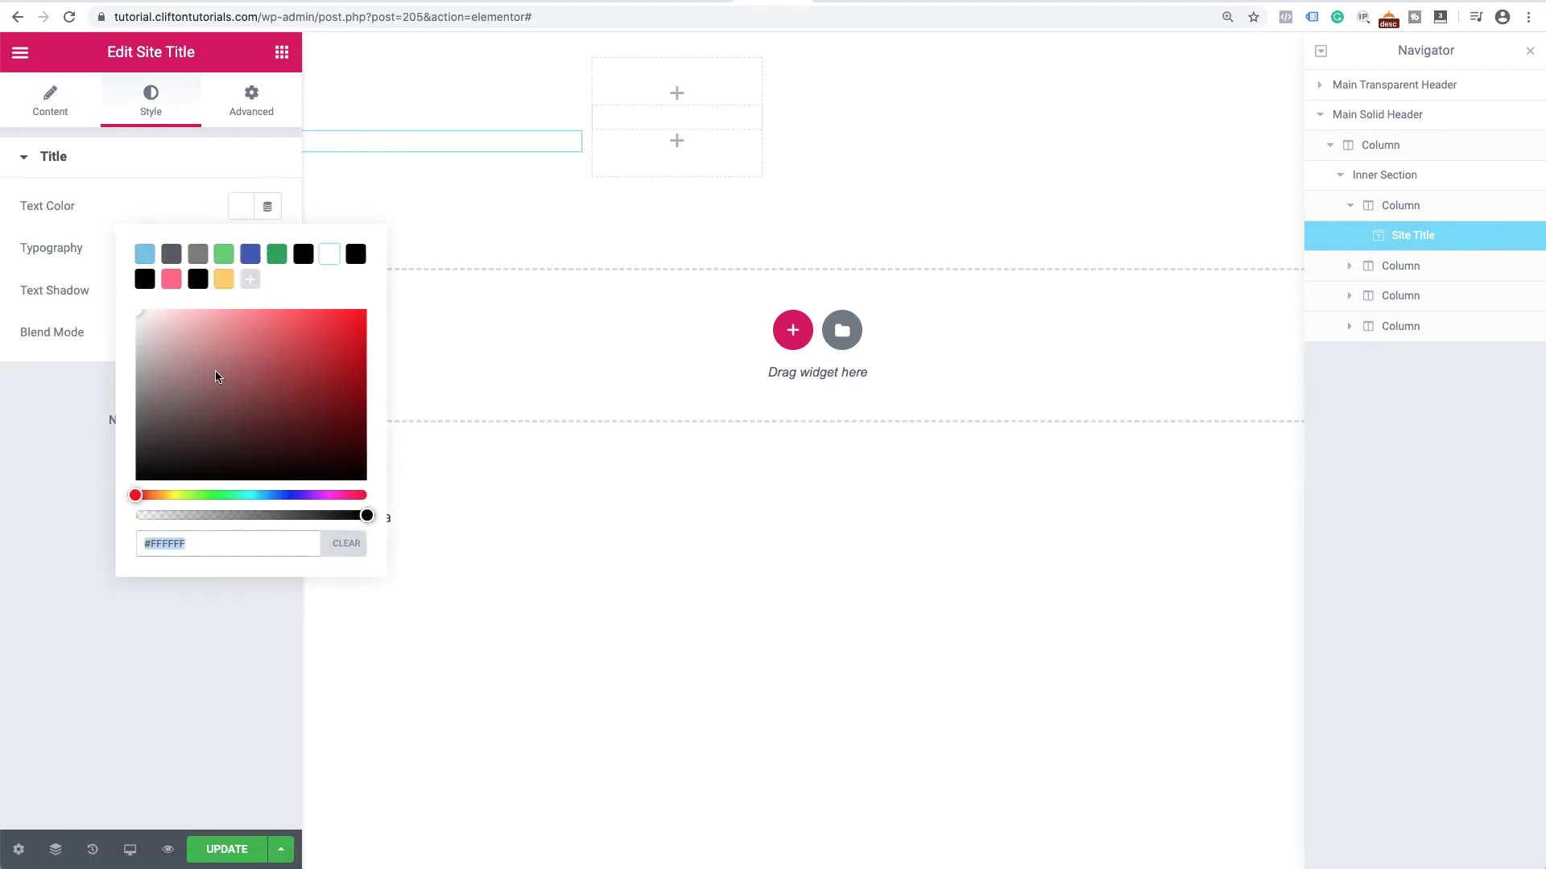
left_click_drag(165, 424, 115, 503)
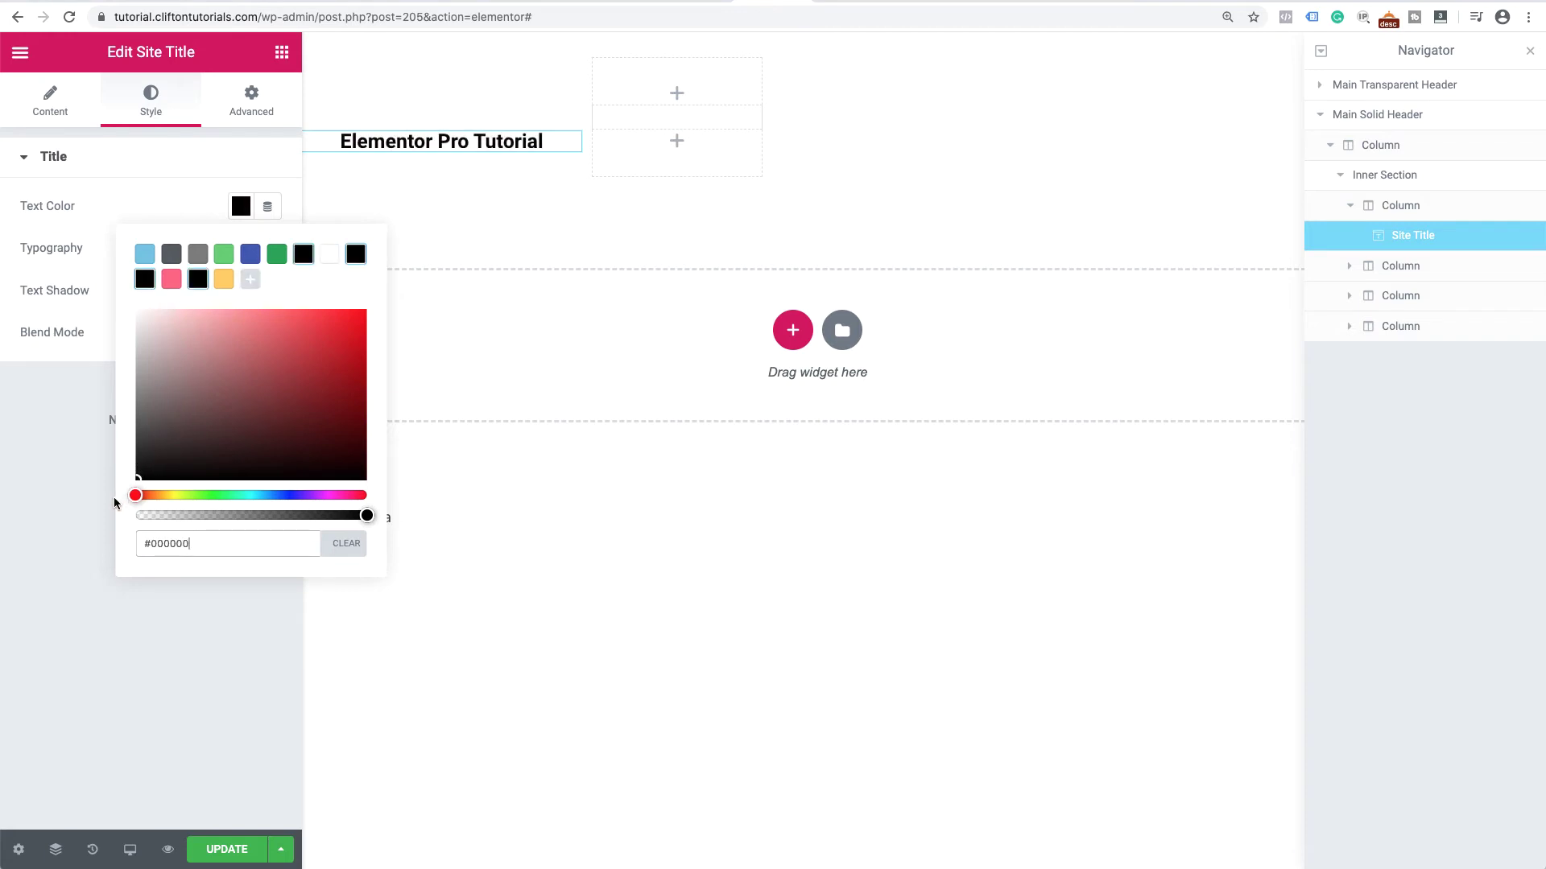
left_click(48, 475)
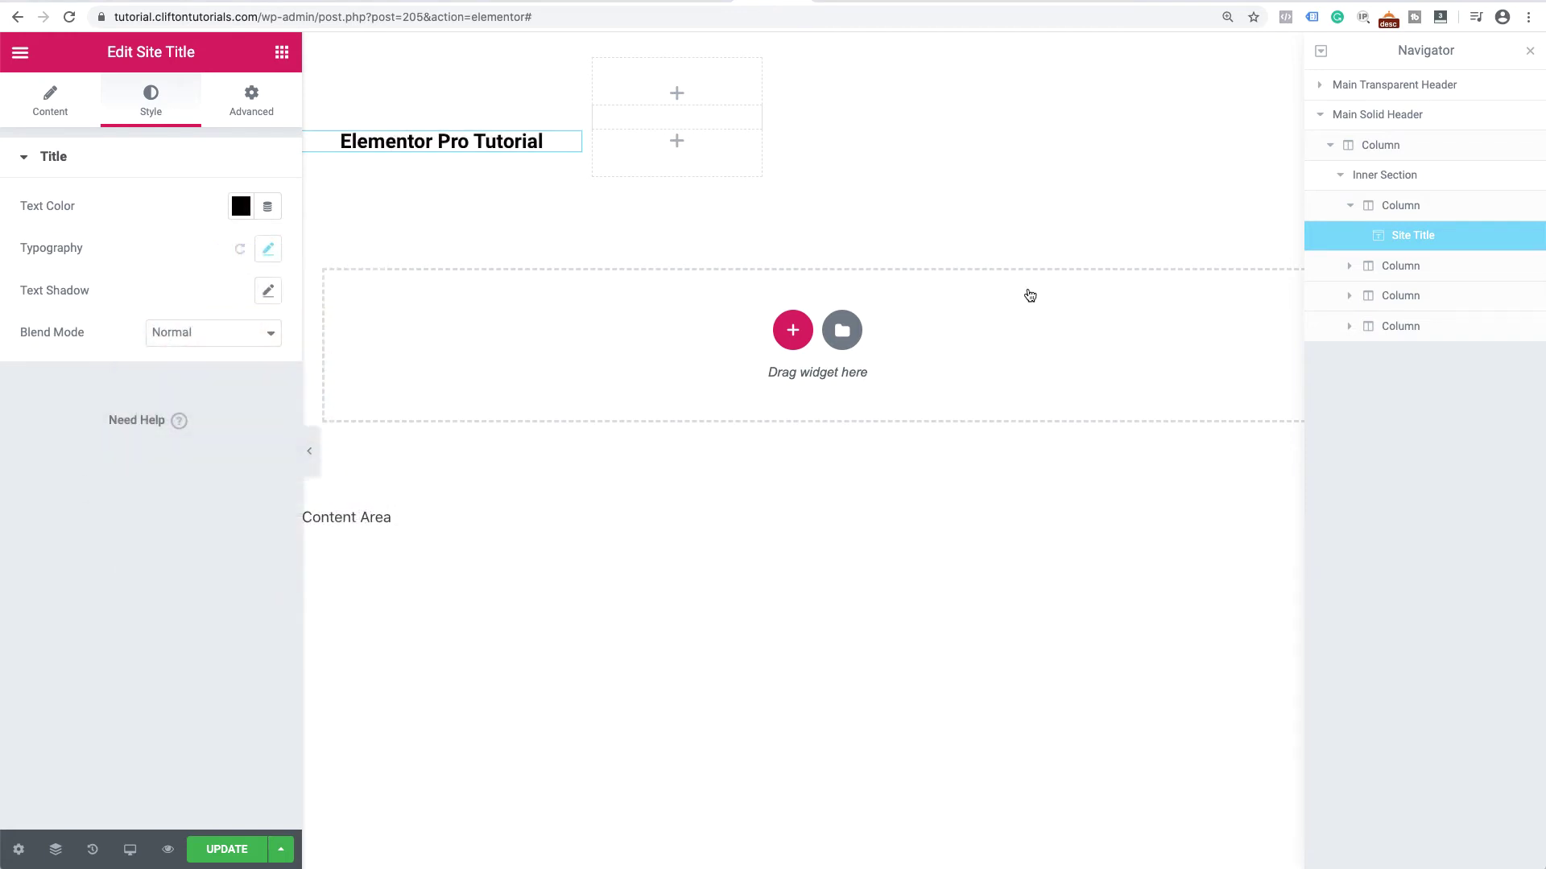
- Set the normal text color of the Main Solid Header's Nav Menu to black (#000000)
left_click(1439, 301)
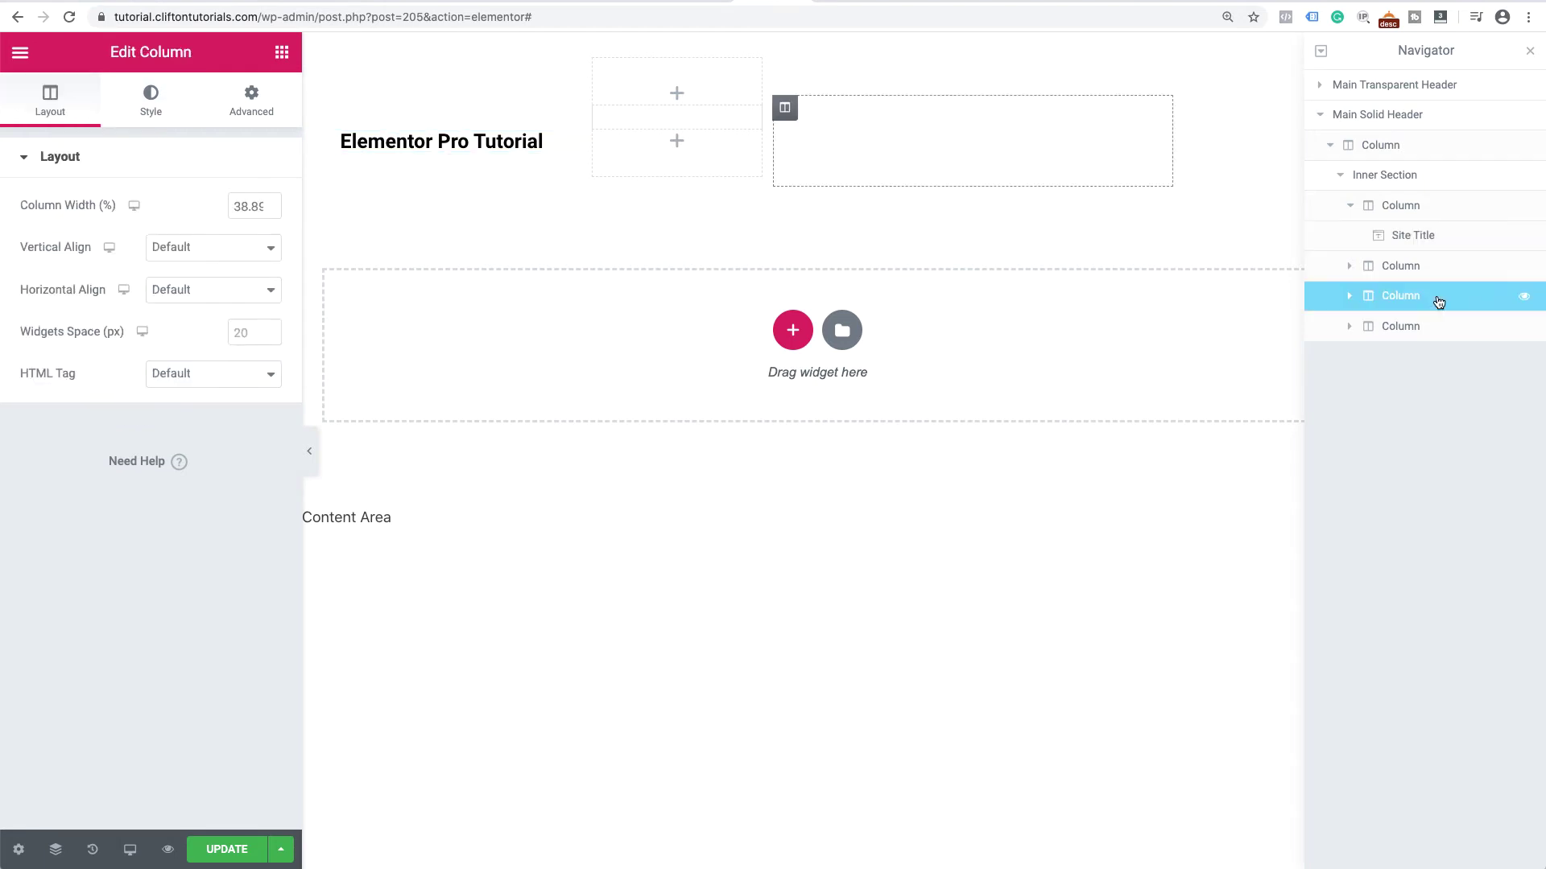
left_click(1349, 296)
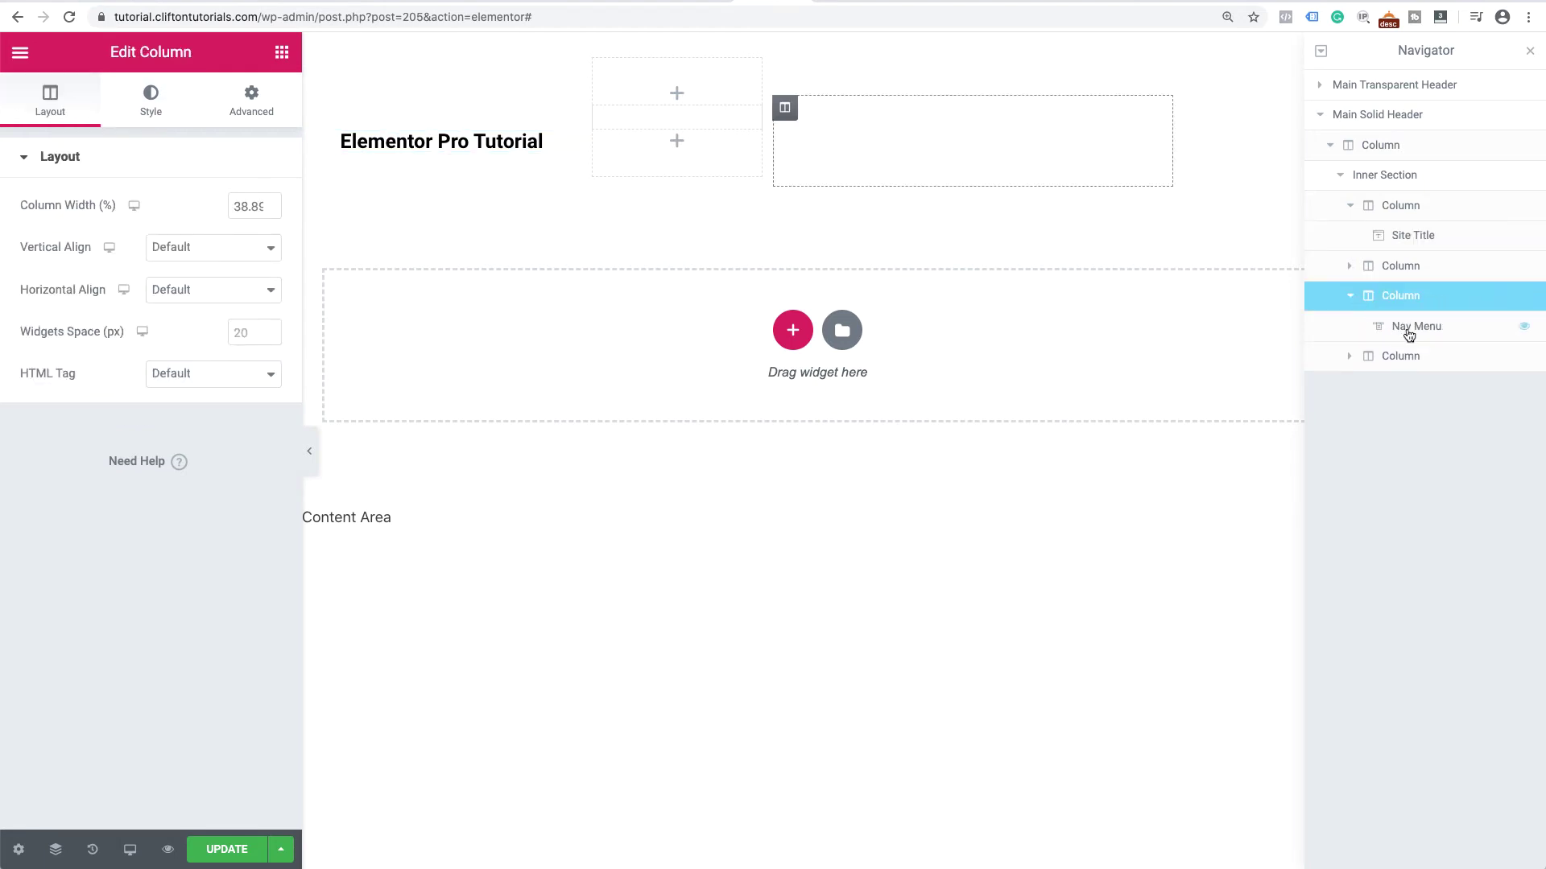
left_click(1454, 331)
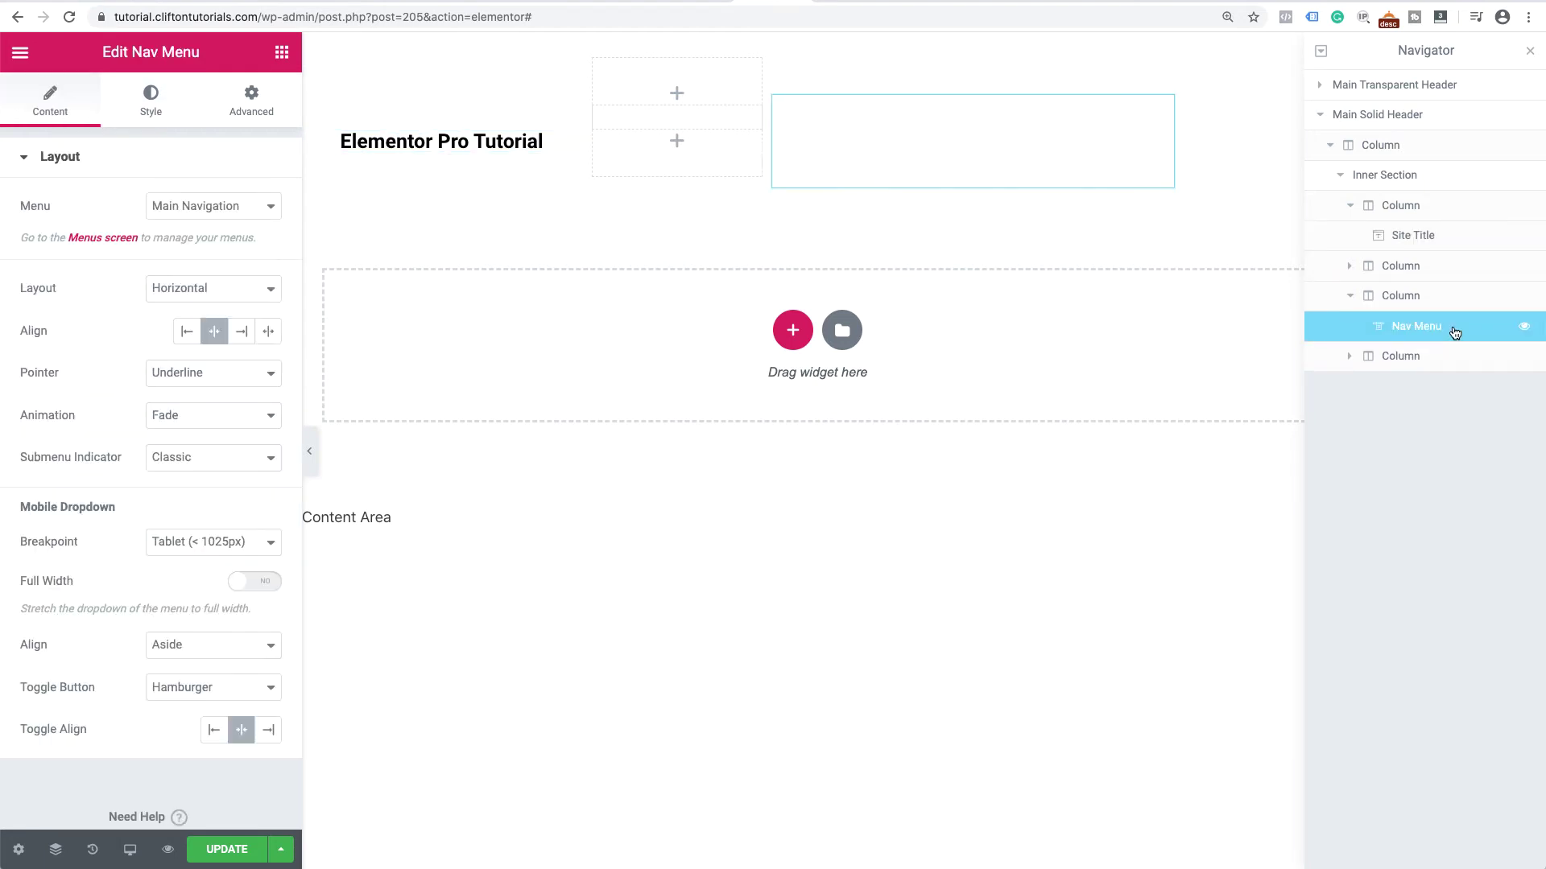
left_click(153, 112)
left_click(240, 291)
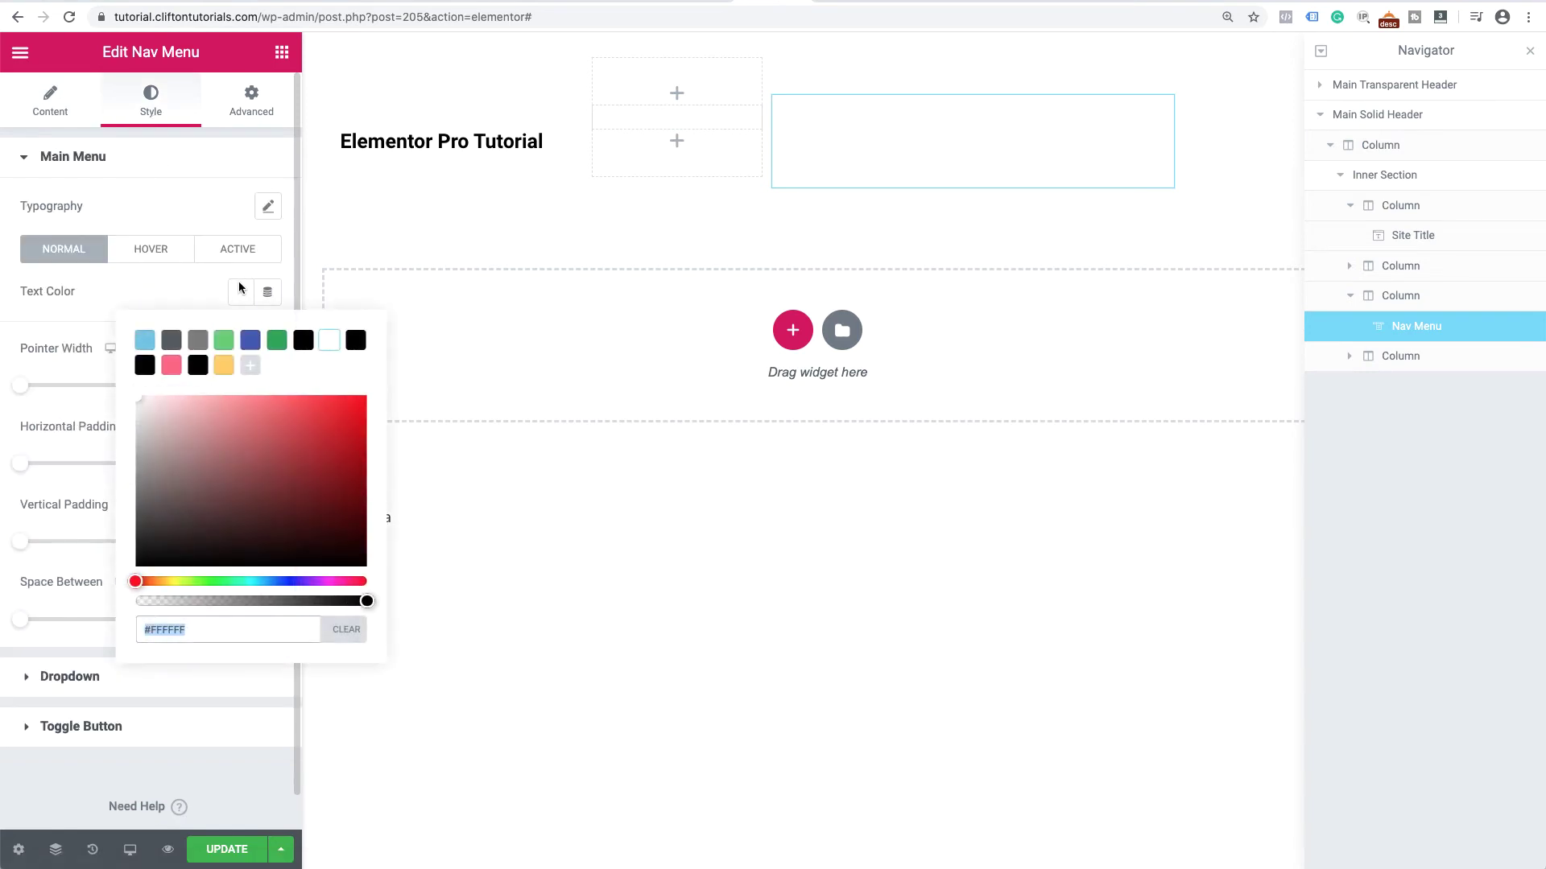
left_click_drag(176, 538, 112, 587)
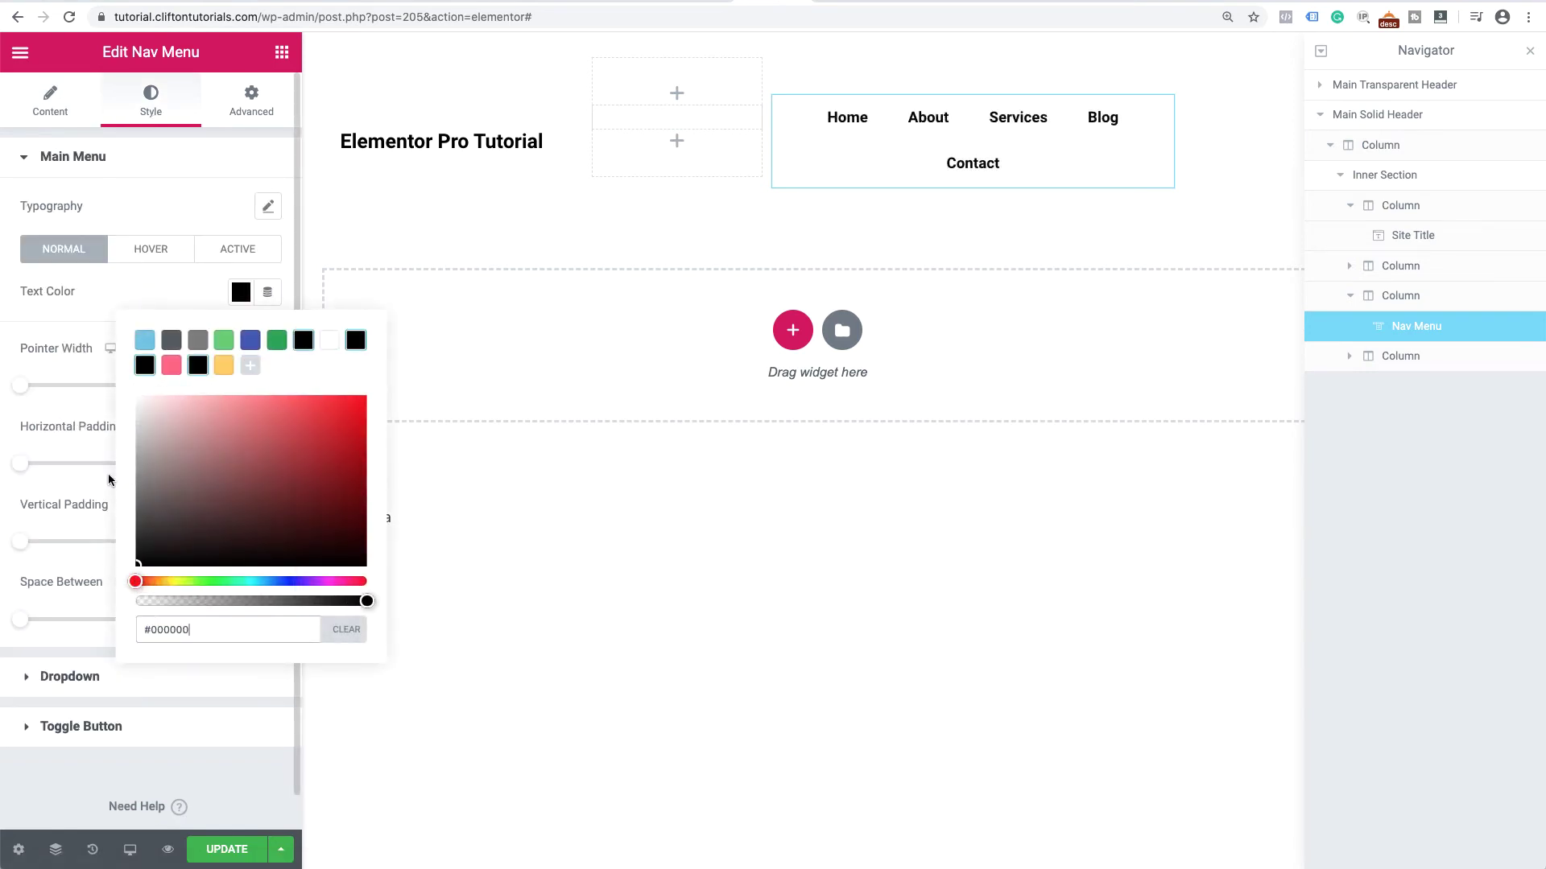
left_click(102, 444)
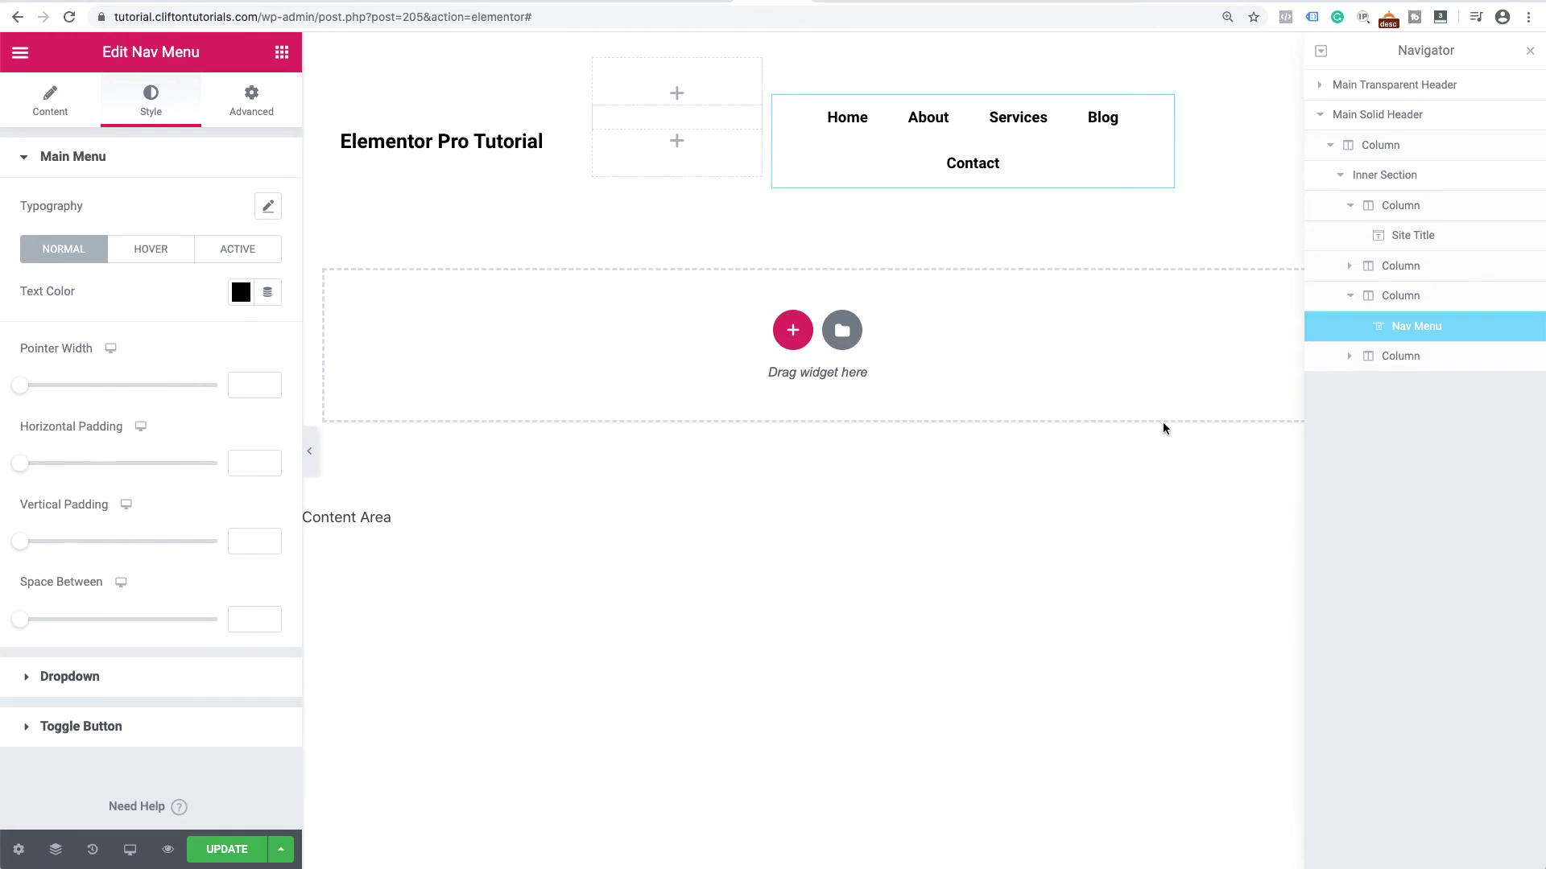
- Set the Facebook icon's secondary color to black (#000000) in the Main Solid Header's Social Icons widget
left_click(1440, 355)
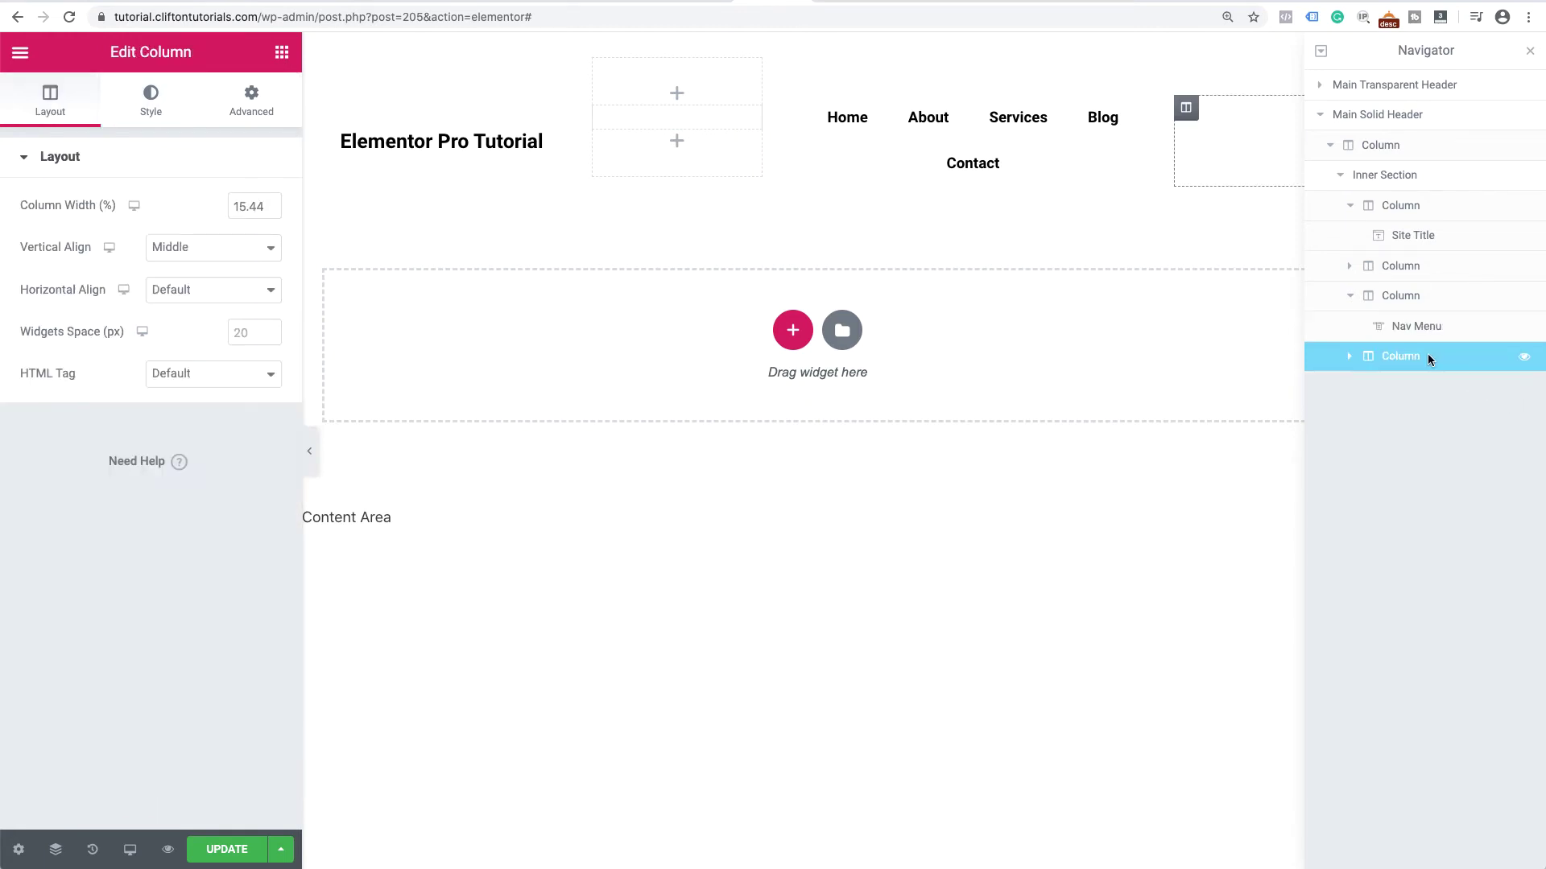
left_click(1350, 359)
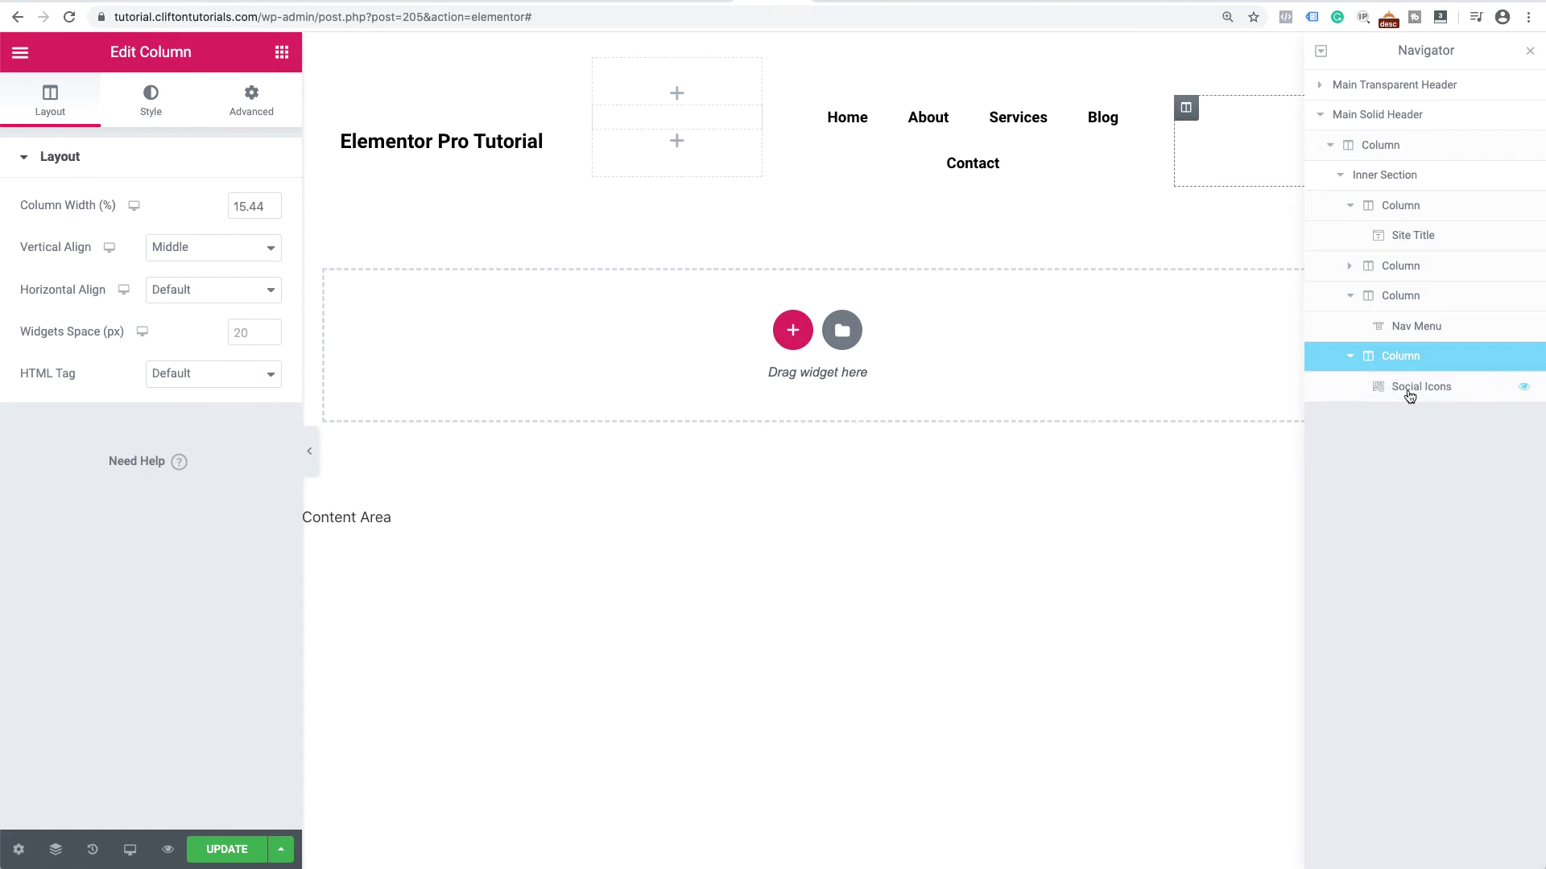
left_click(1453, 393)
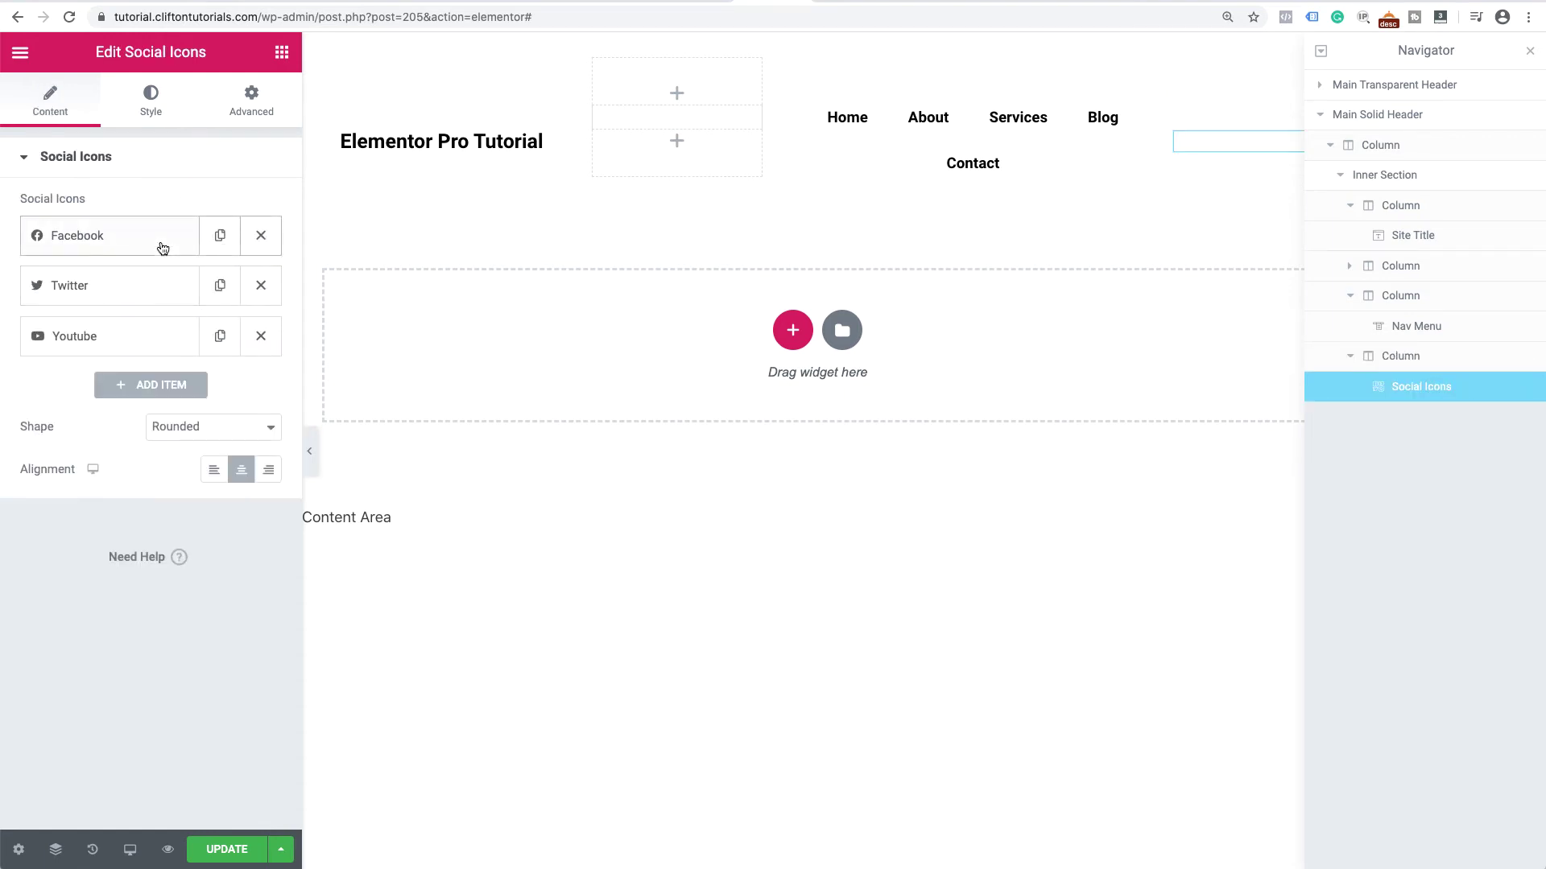
left_click(151, 116)
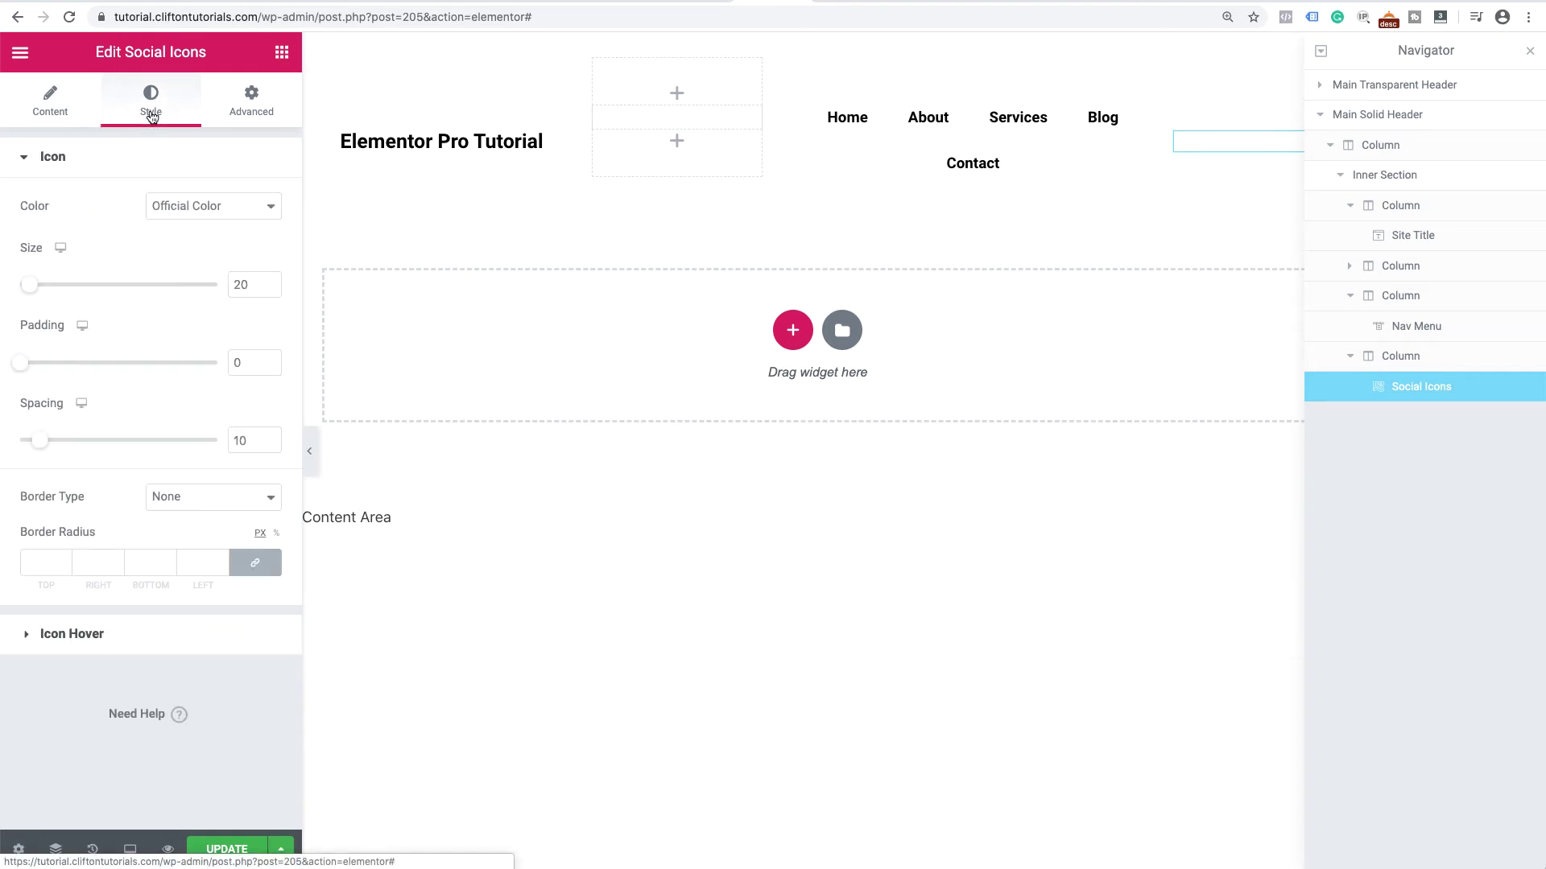
left_click(66, 113)
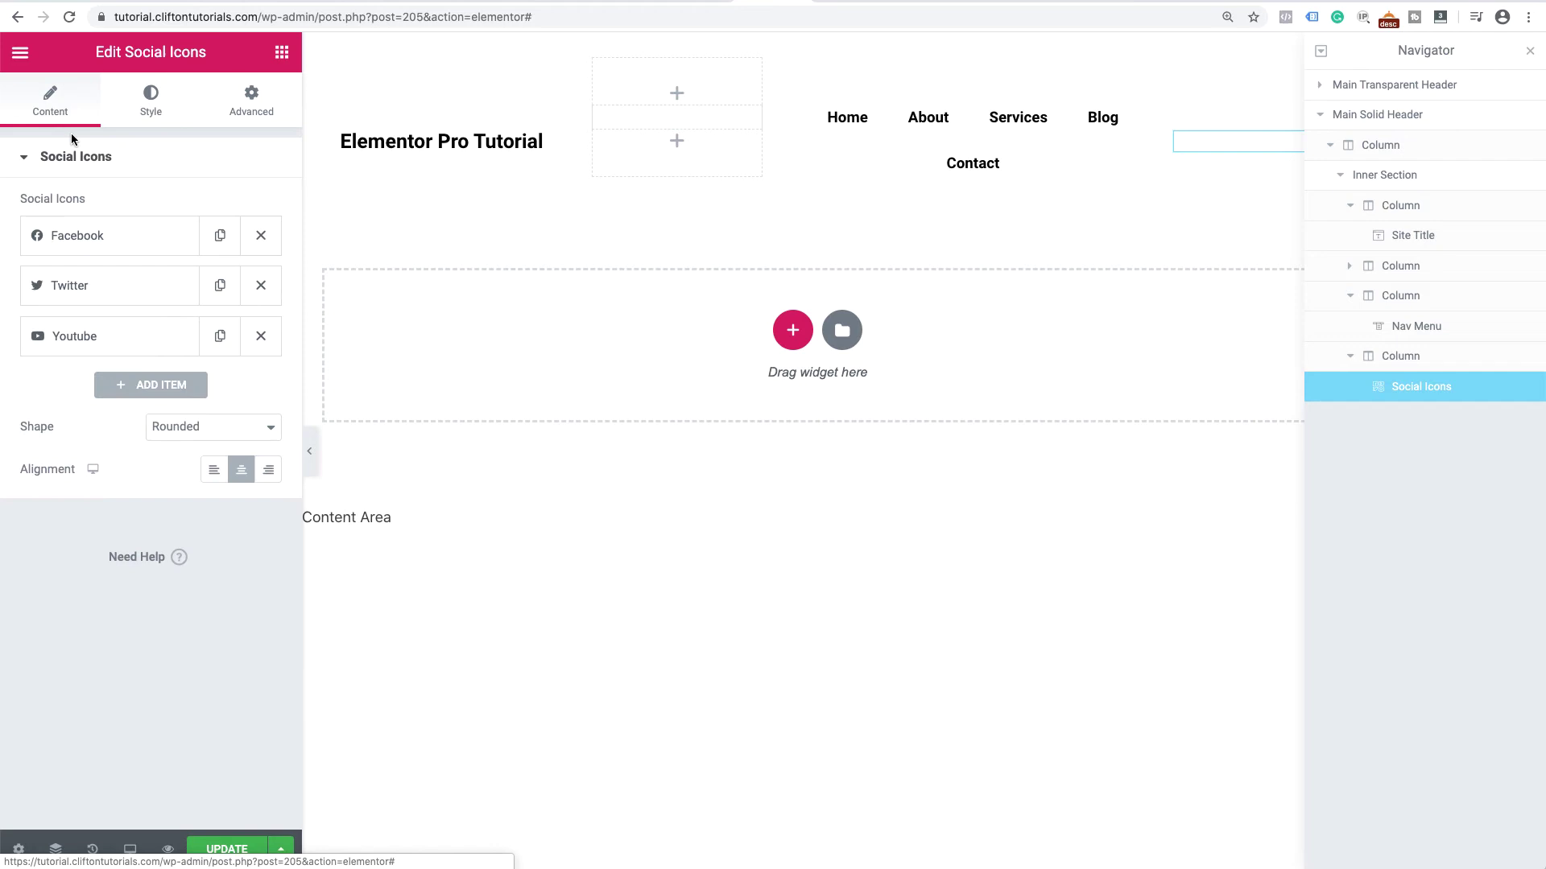
left_click(159, 236)
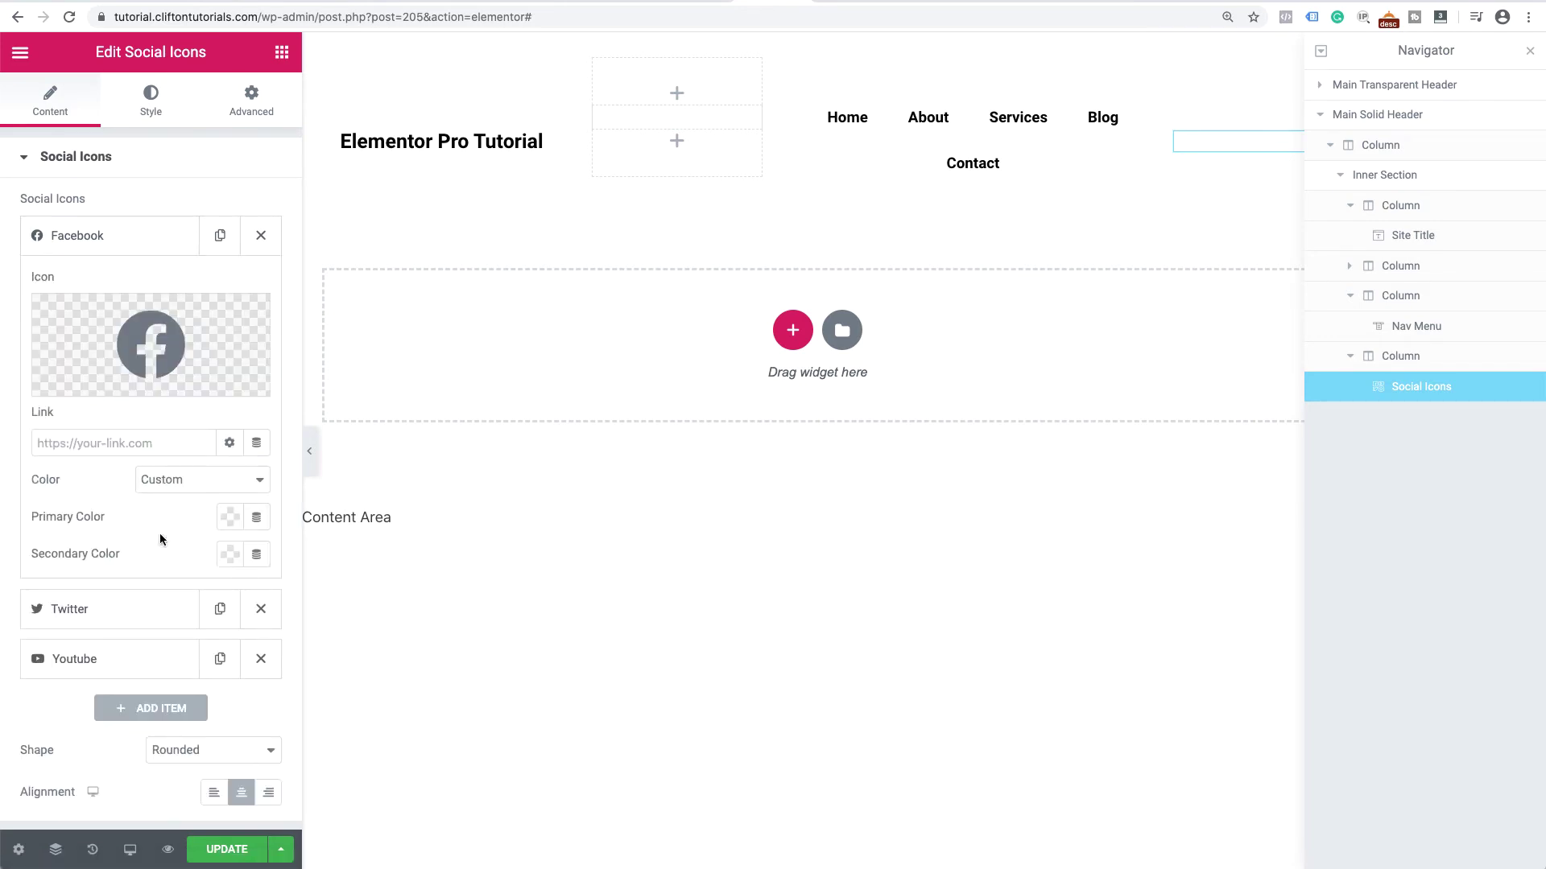
scroll(161, 536, "down", 3)
scroll(161, 539, "up", 1)
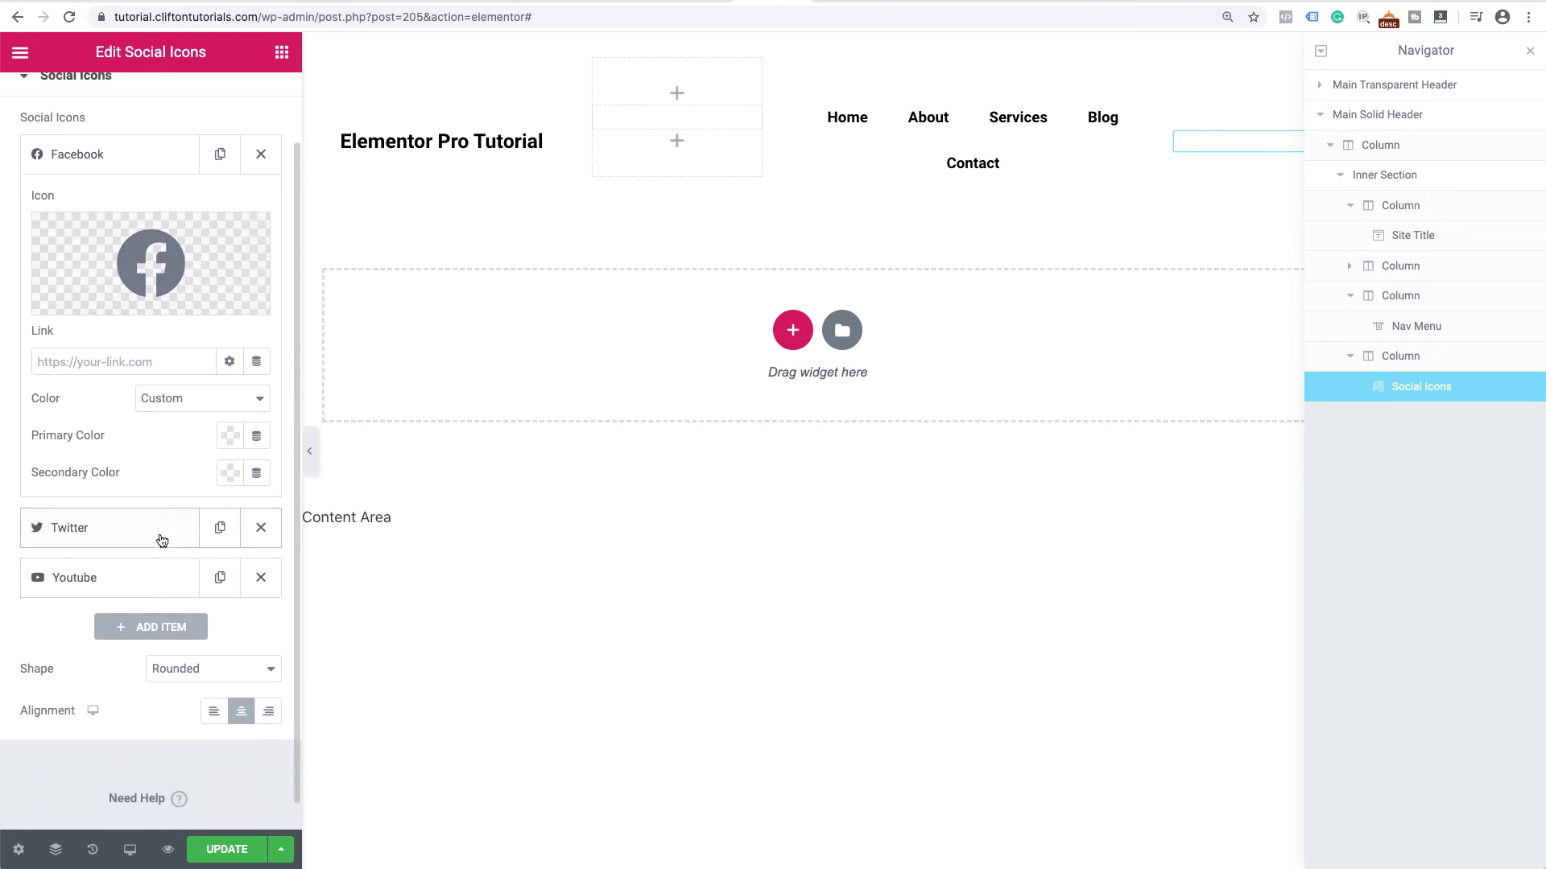
left_click(228, 475)
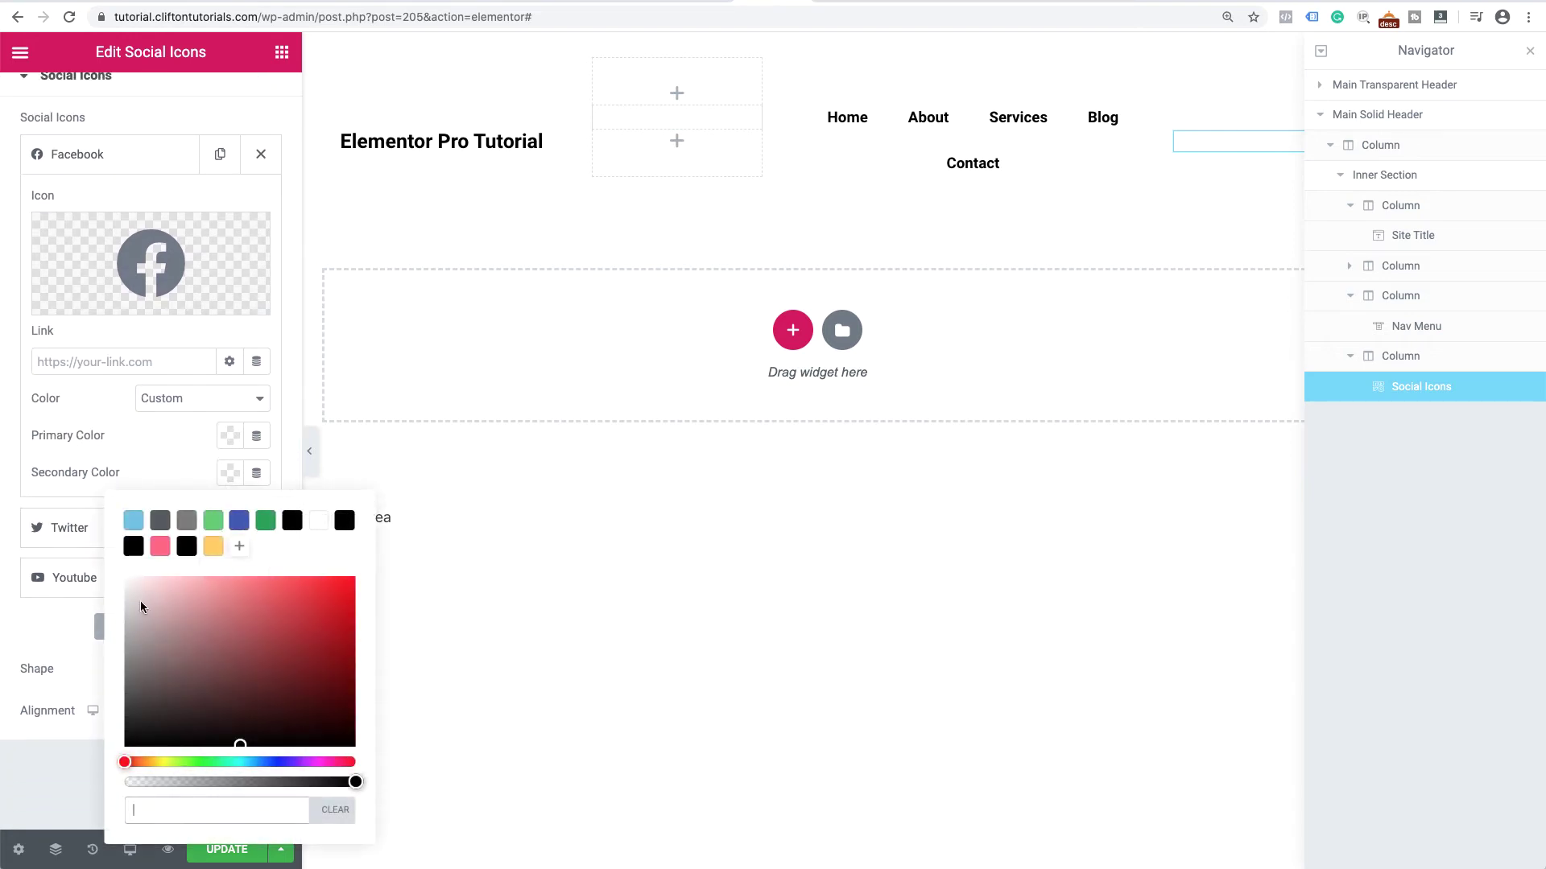
left_click(134, 552)
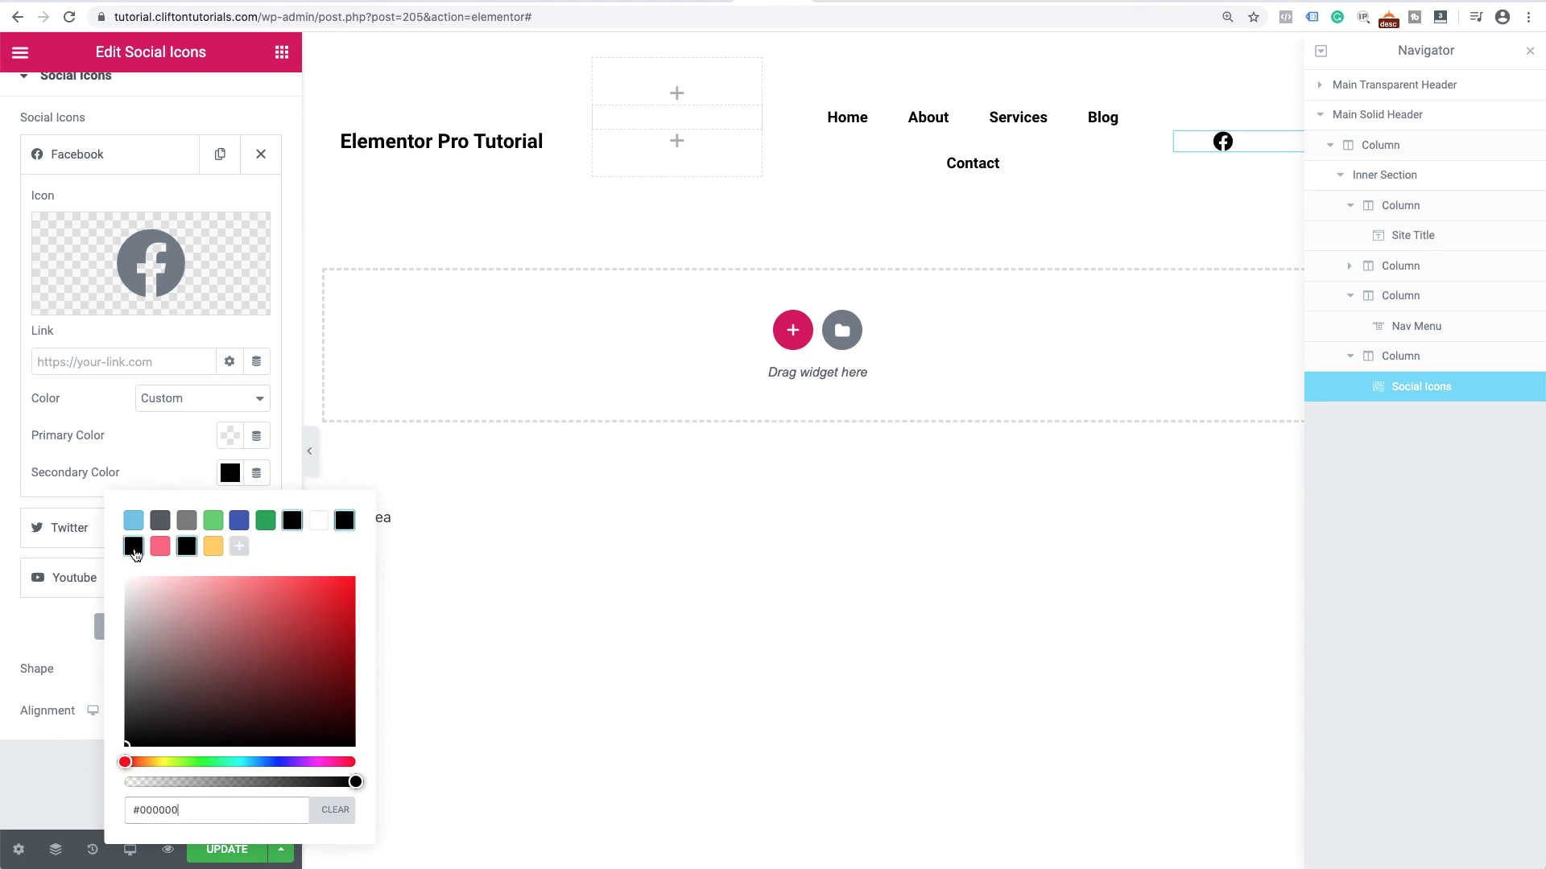
left_click(133, 475)
left_click(147, 157)
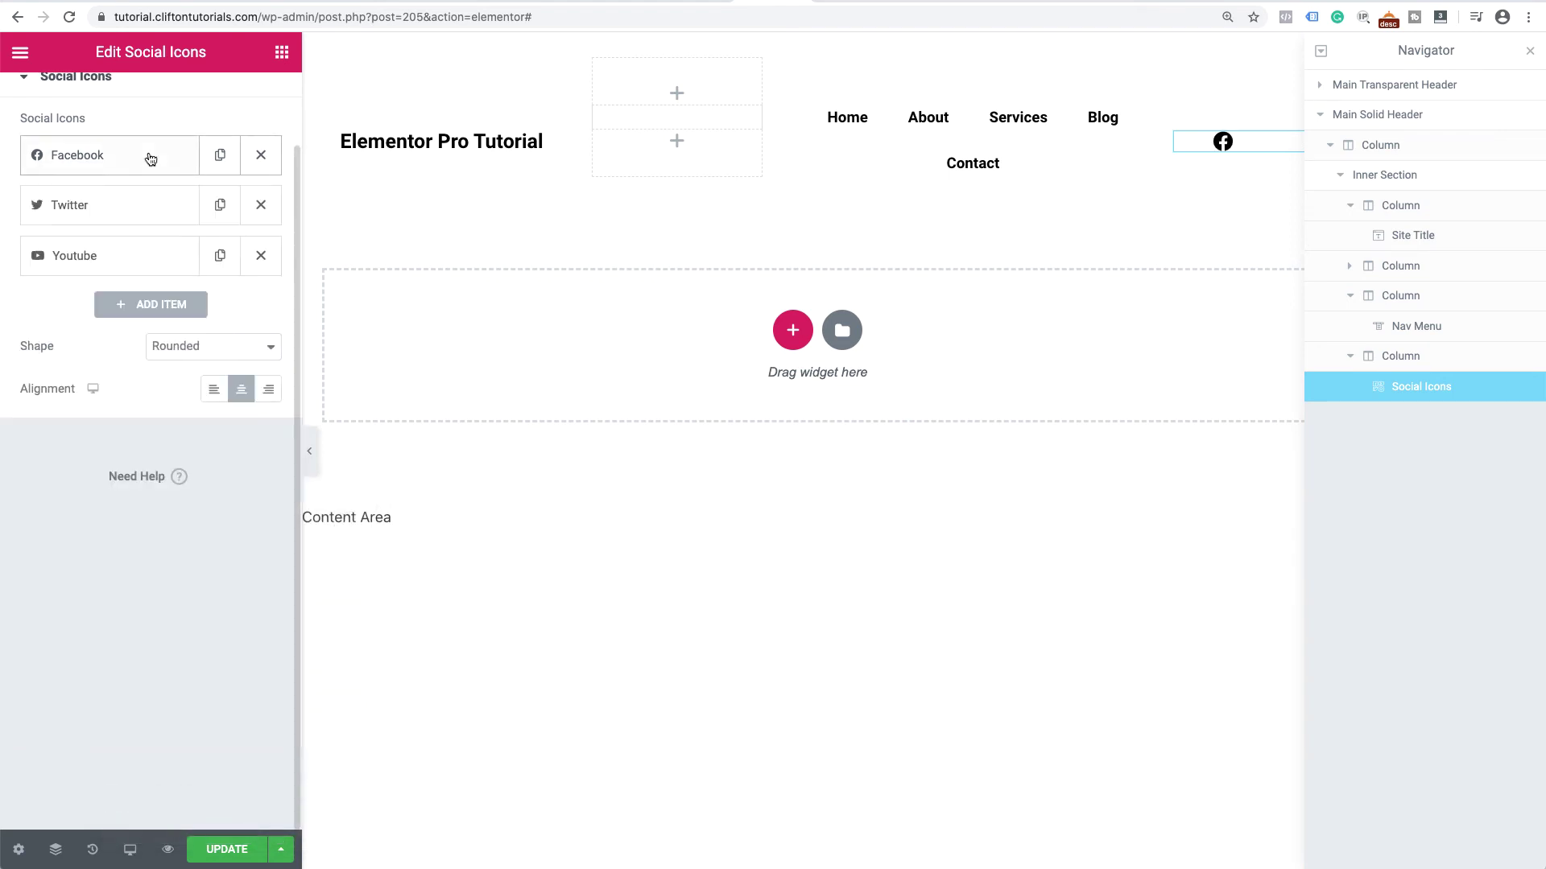
- Set the Twitter icon's secondary color to black in the same Social Icons widget
left_click(153, 222)
left_click(229, 527)
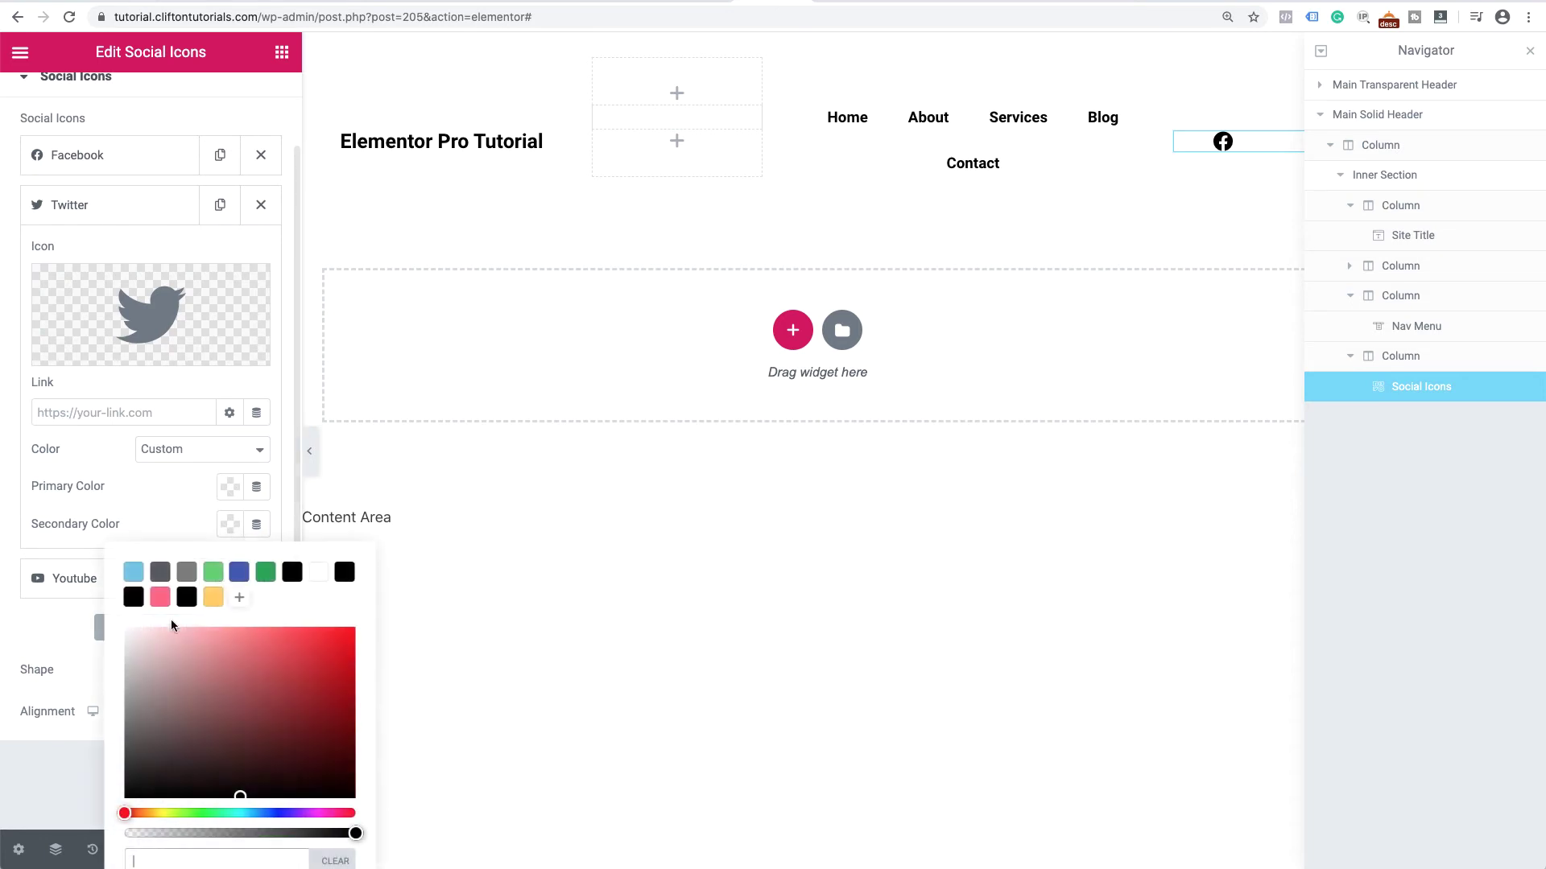
left_click(134, 597)
left_click(162, 208)
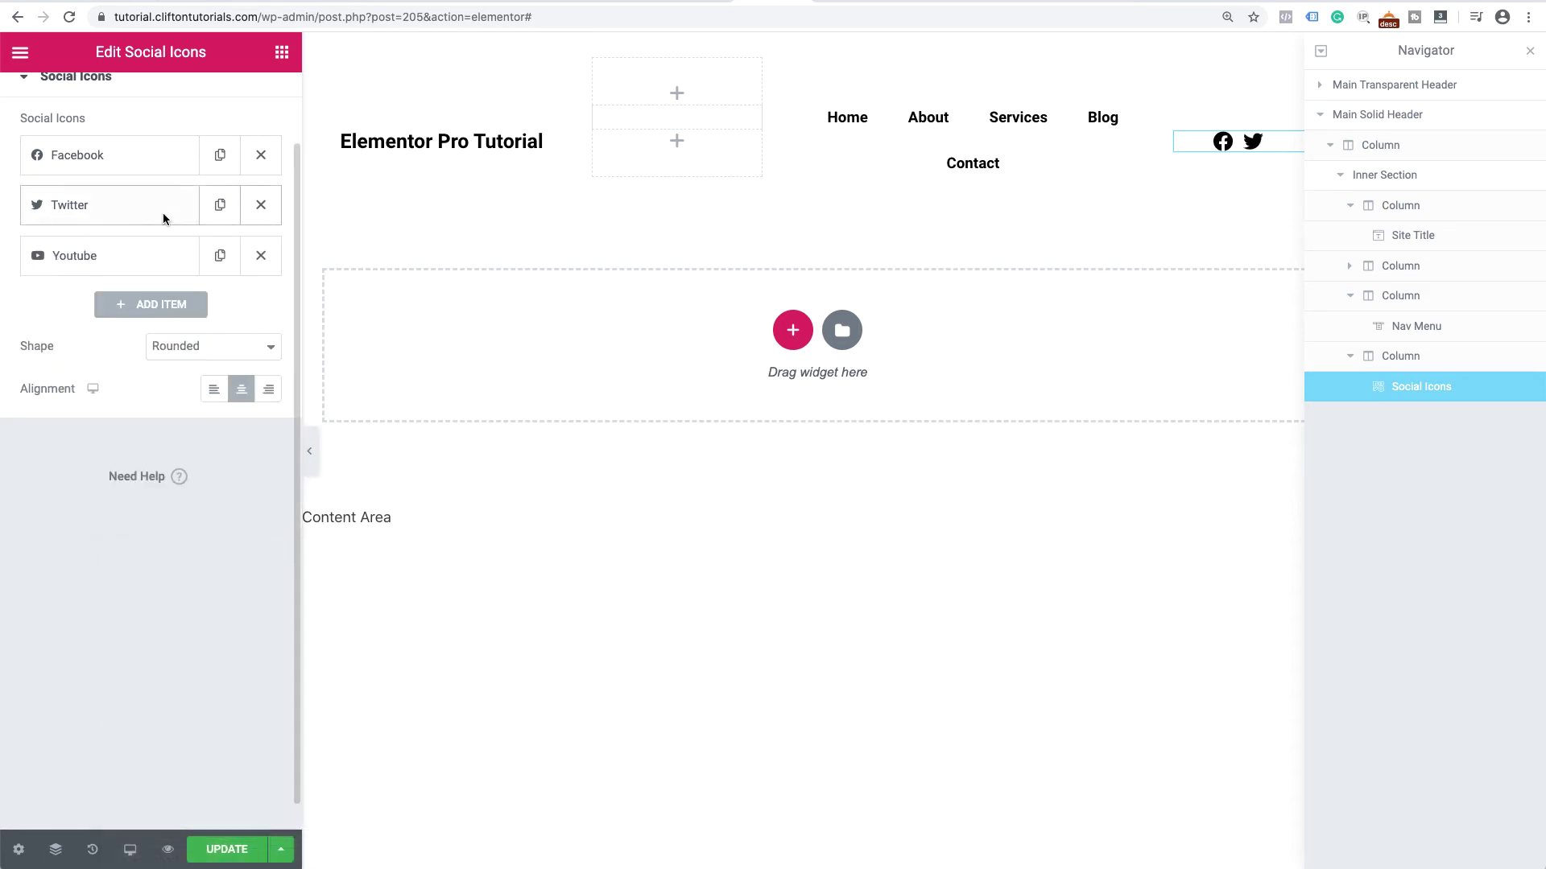
- Set the Youtube icon's secondary color to black (#000000) and update the header template
left_click(166, 257)
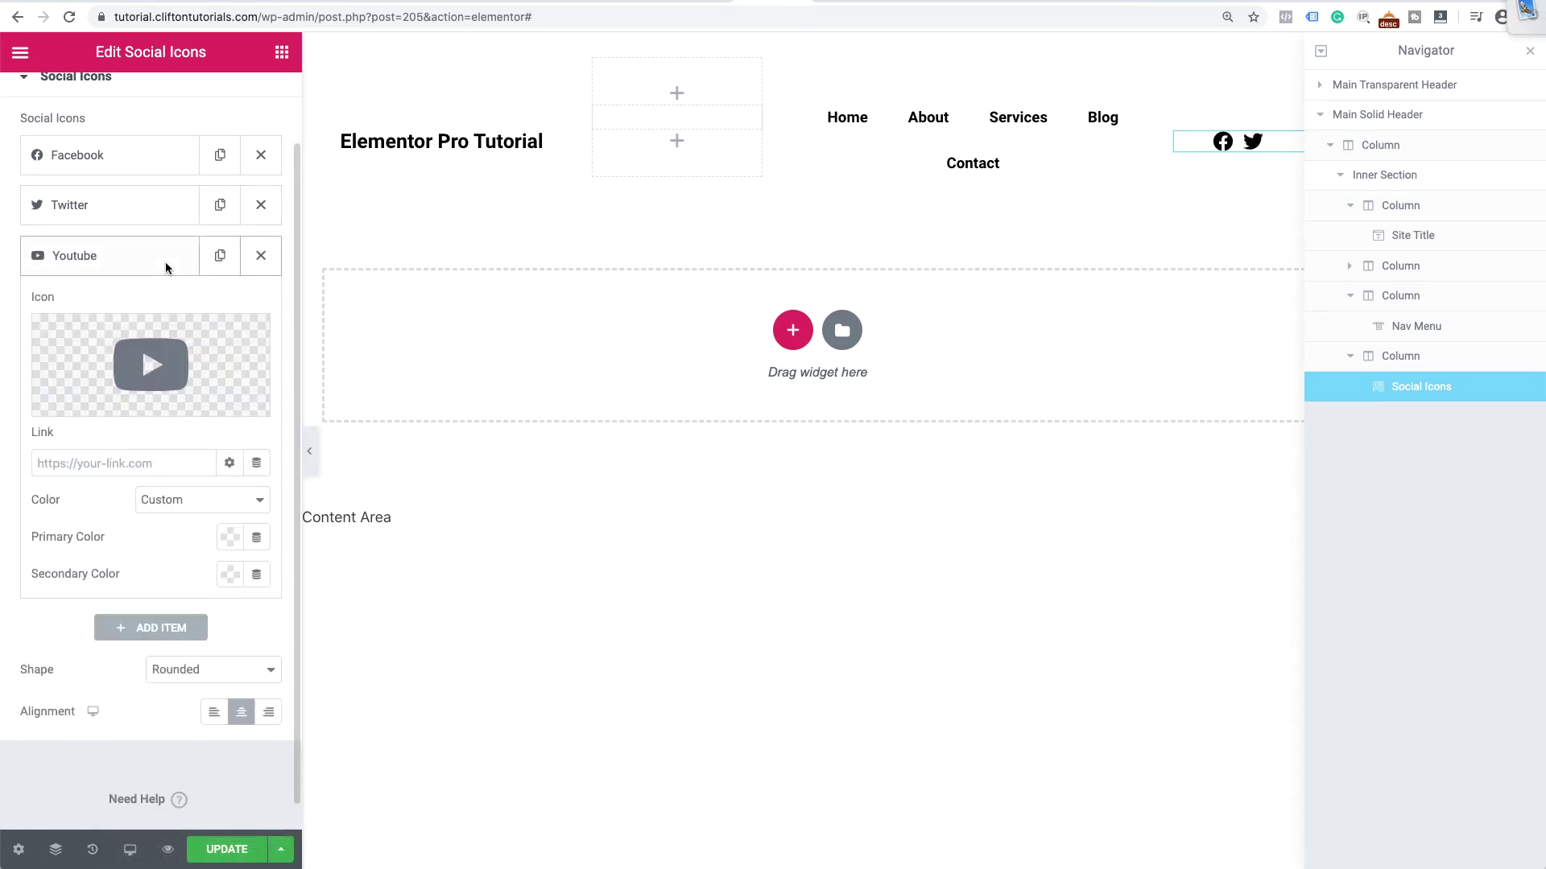
left_click(233, 575)
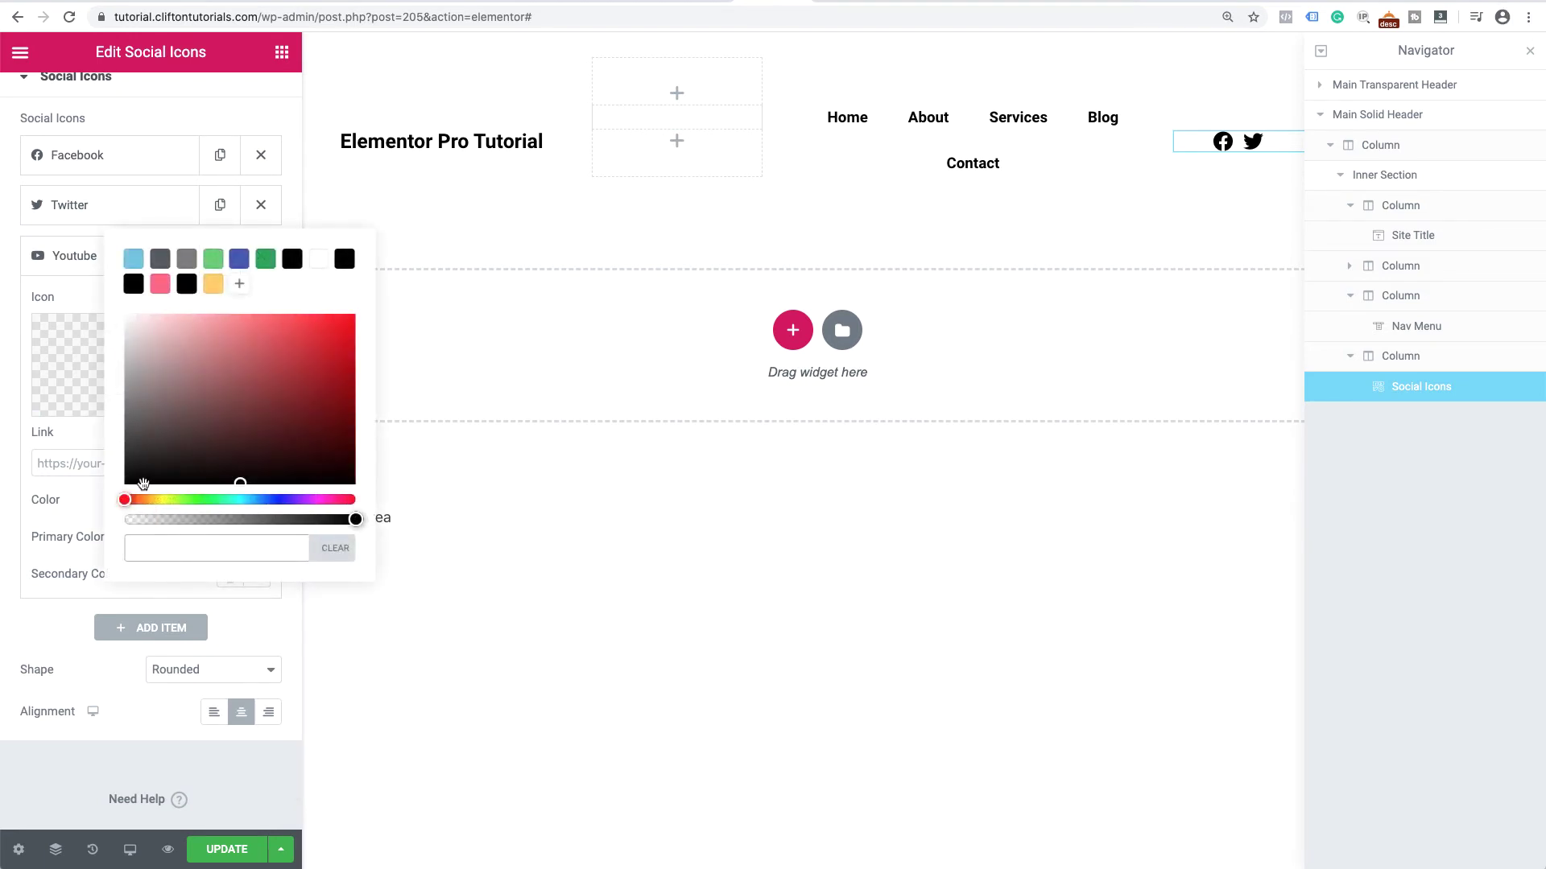
left_click(134, 284)
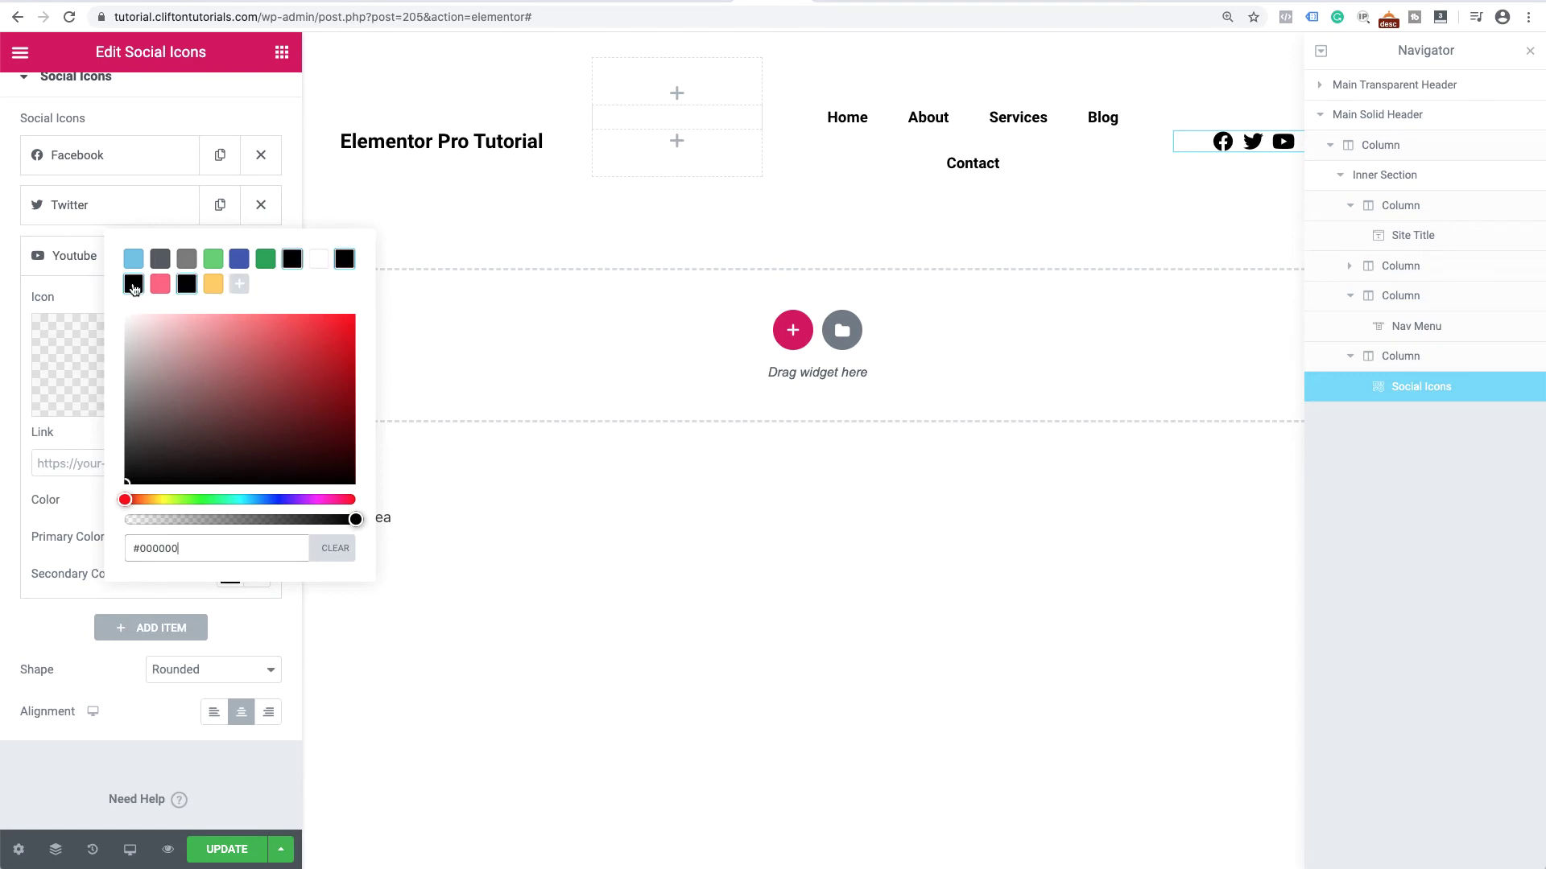
left_click(74, 505)
left_click(216, 858)
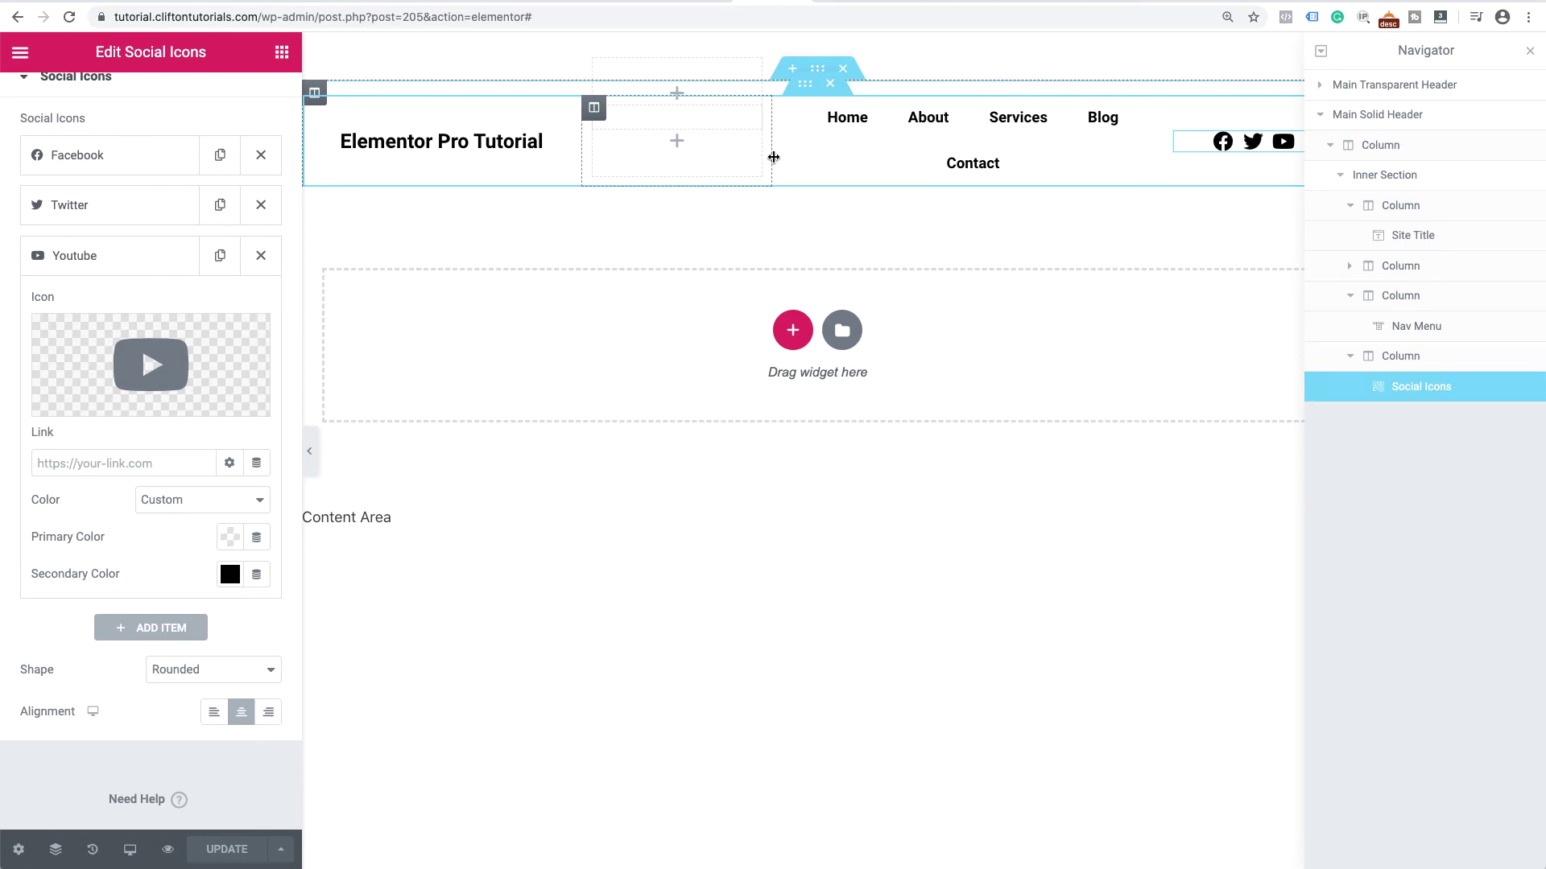
- Narrow the Main Solid Header's empty column so the Nav Menu fits on one line, and collapse the section's structure
left_click_drag(774, 157, 738, 161)
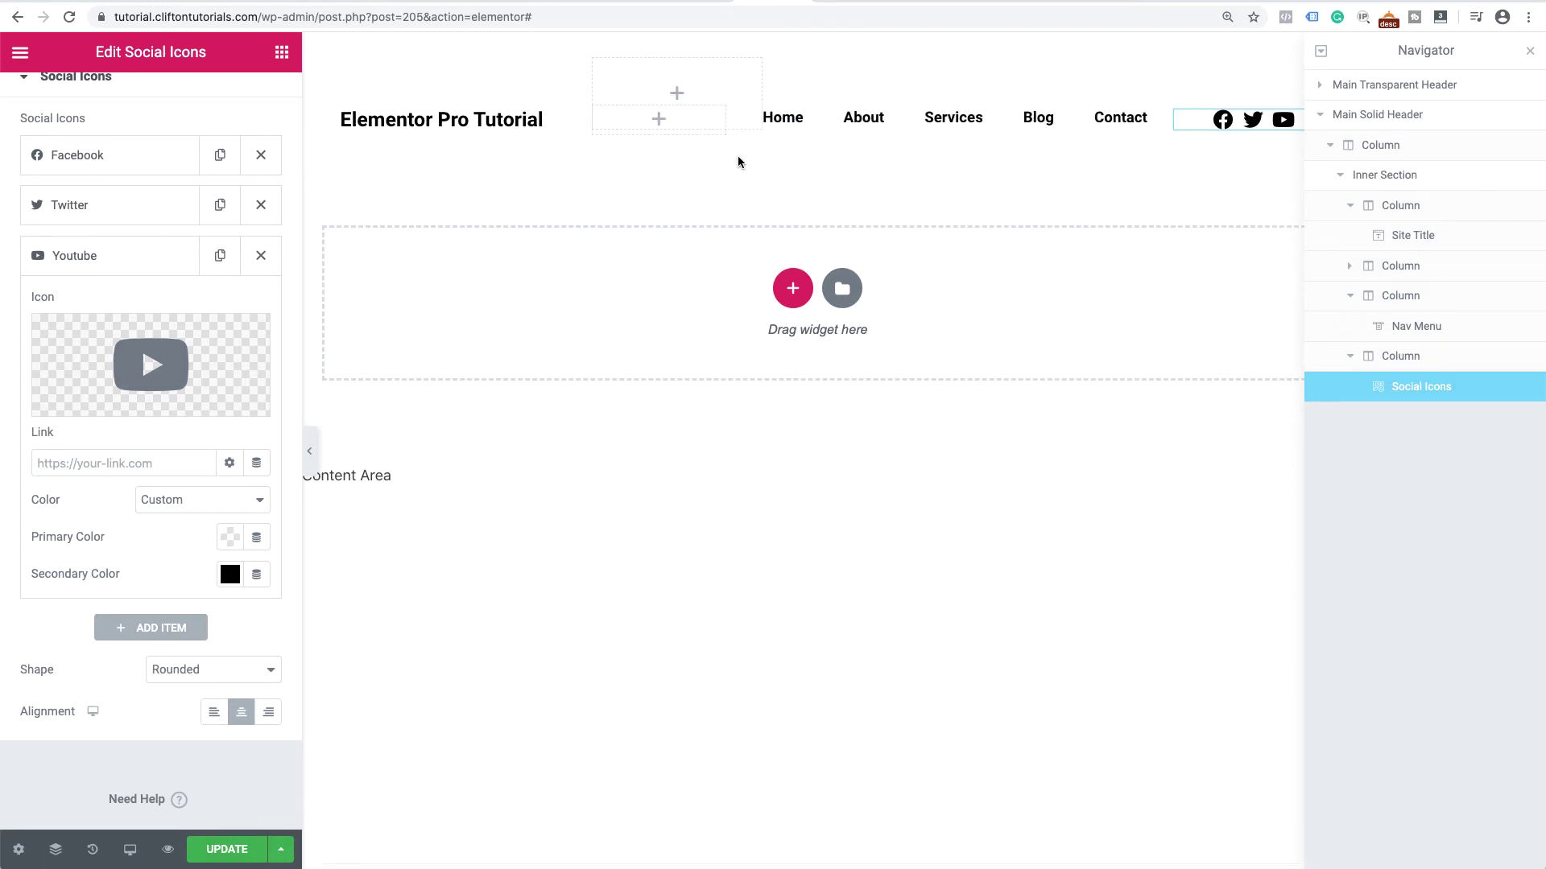
left_click(1321, 117)
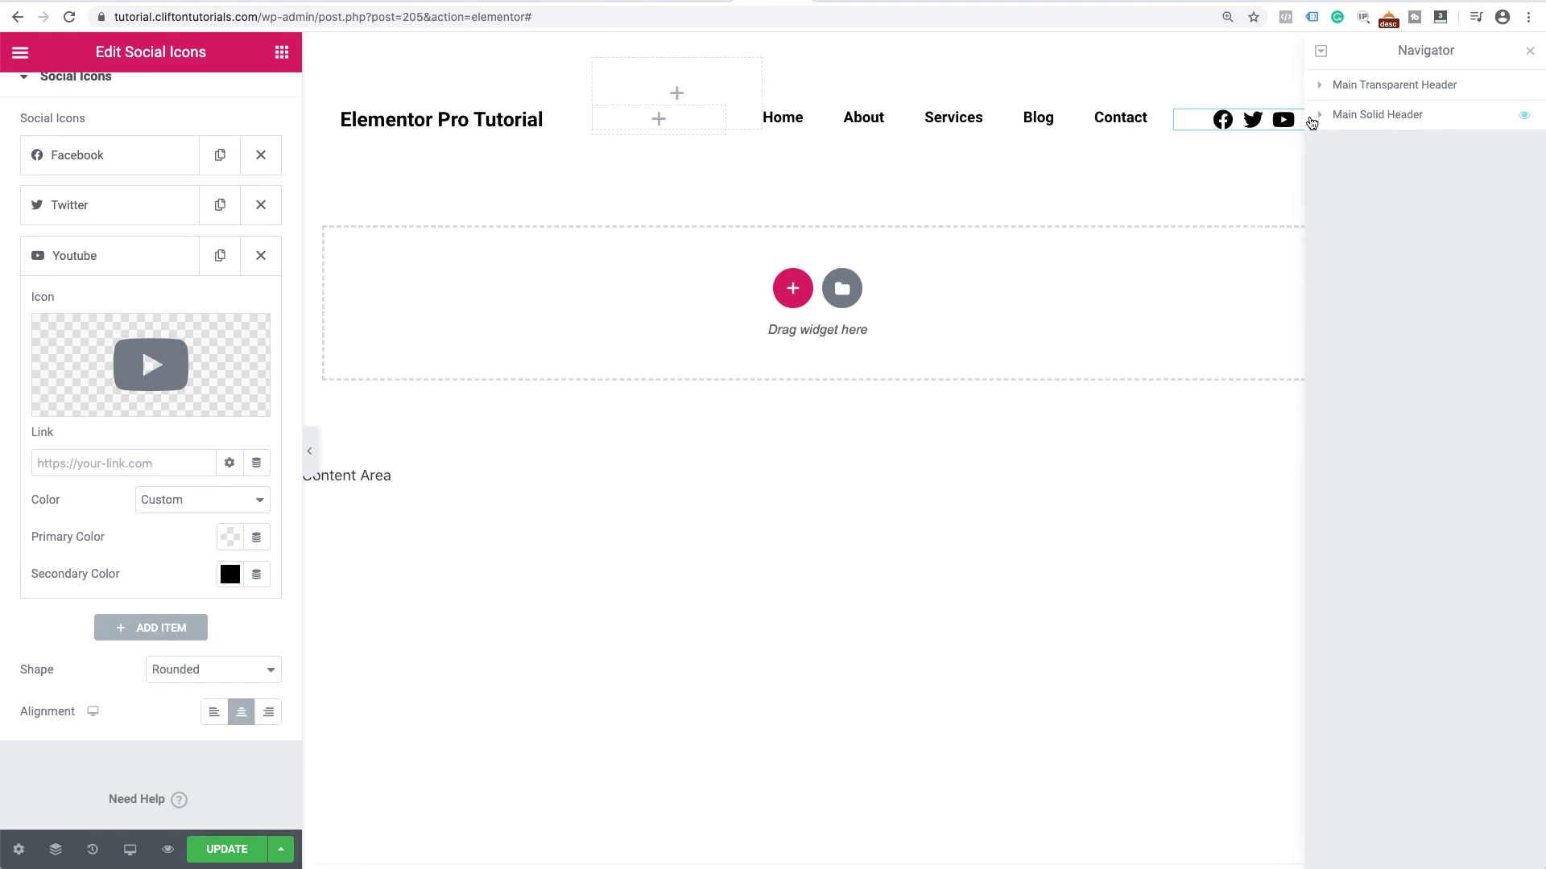
left_click(1416, 96)
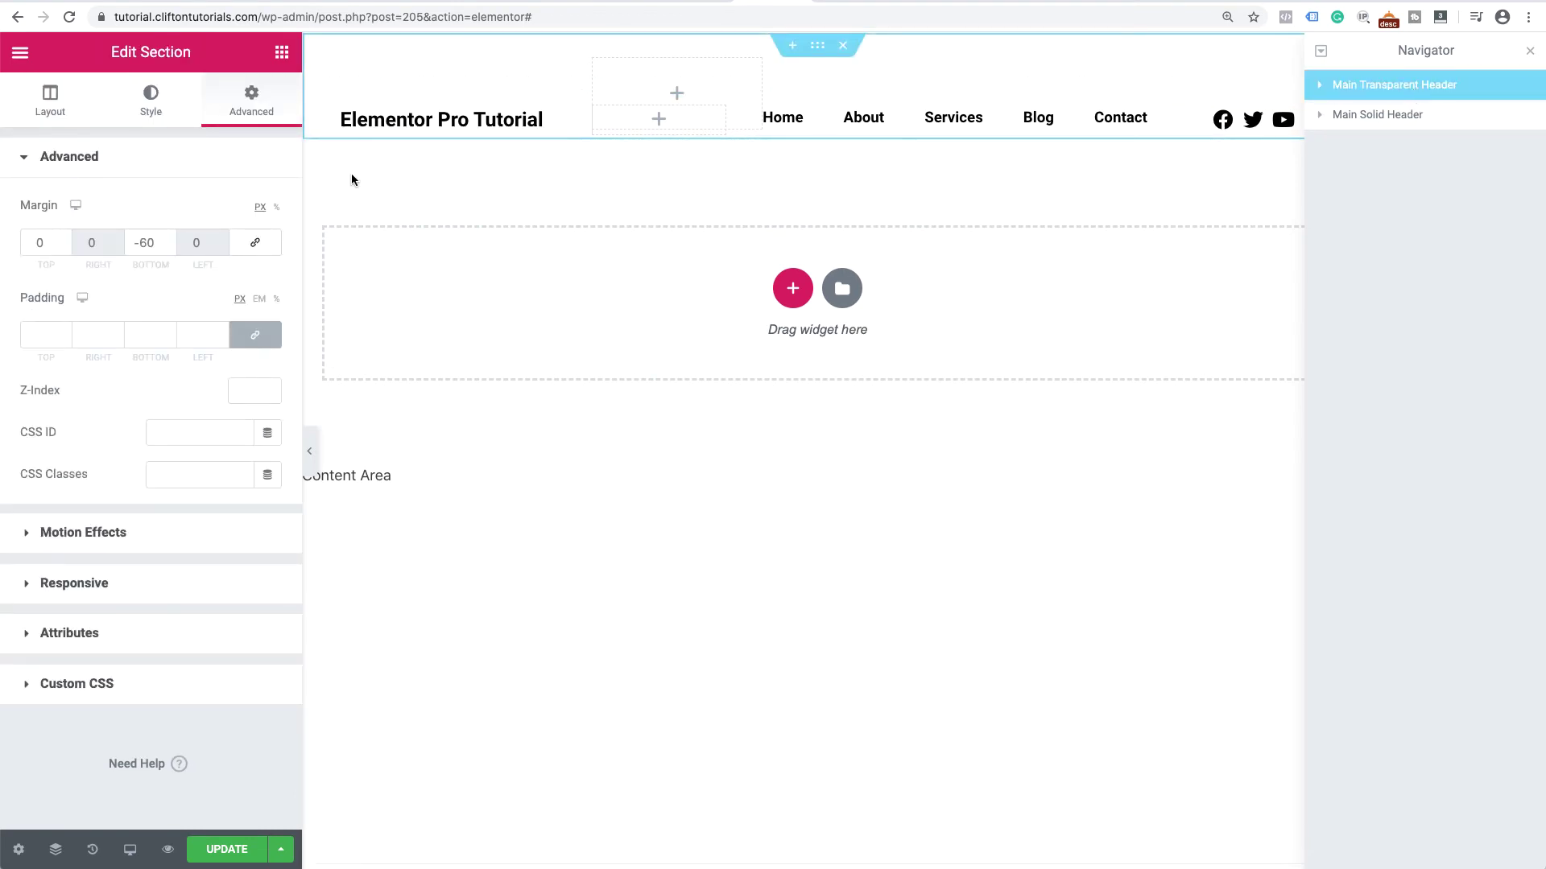
left_click(160, 115)
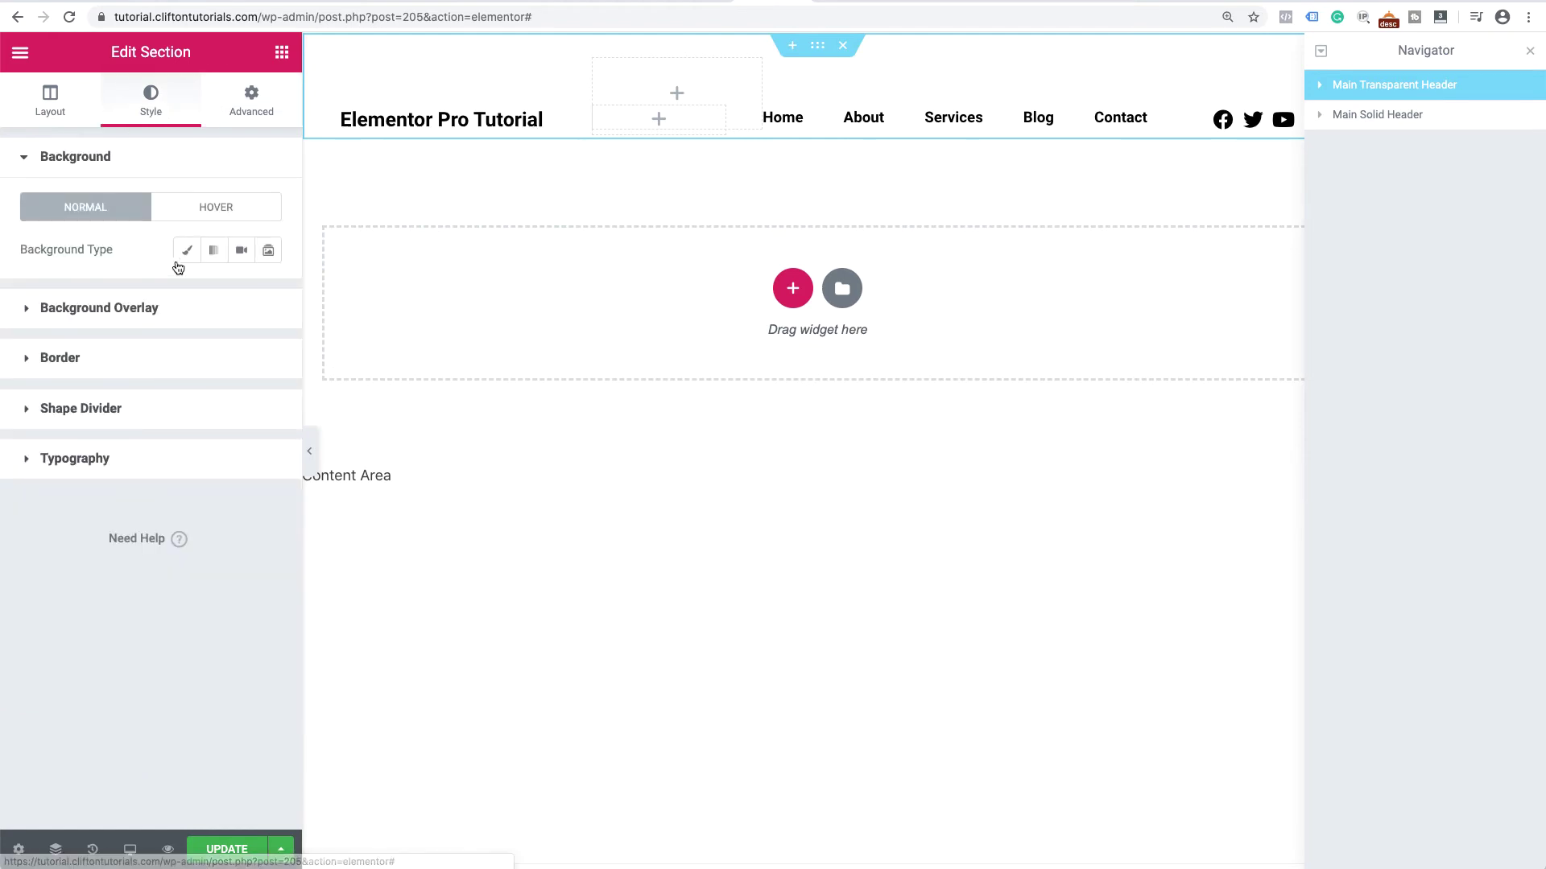
left_click(189, 252)
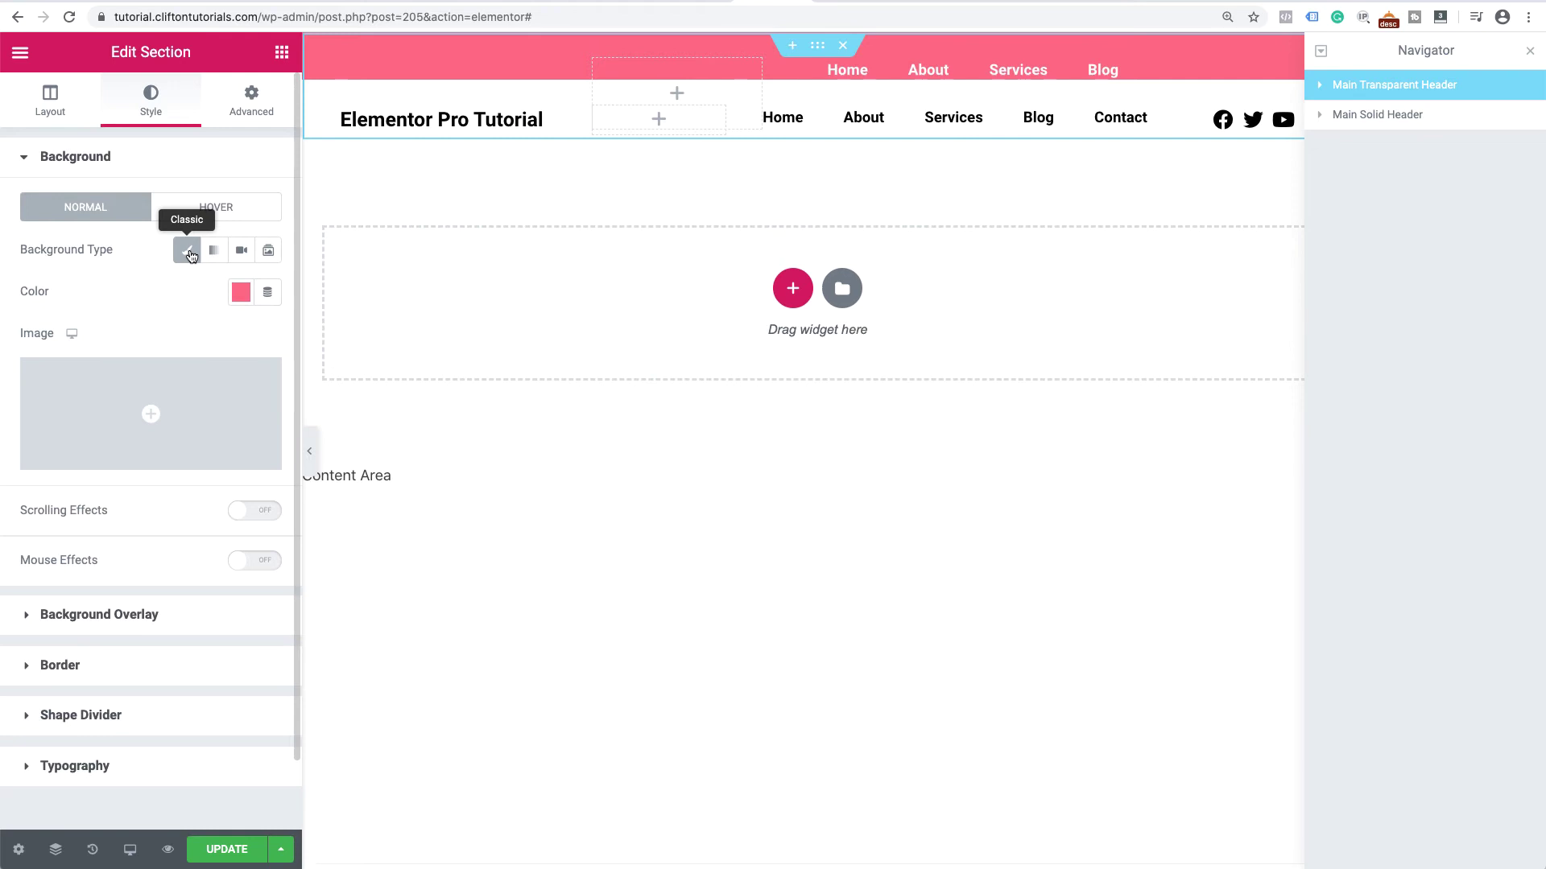
left_click(191, 252)
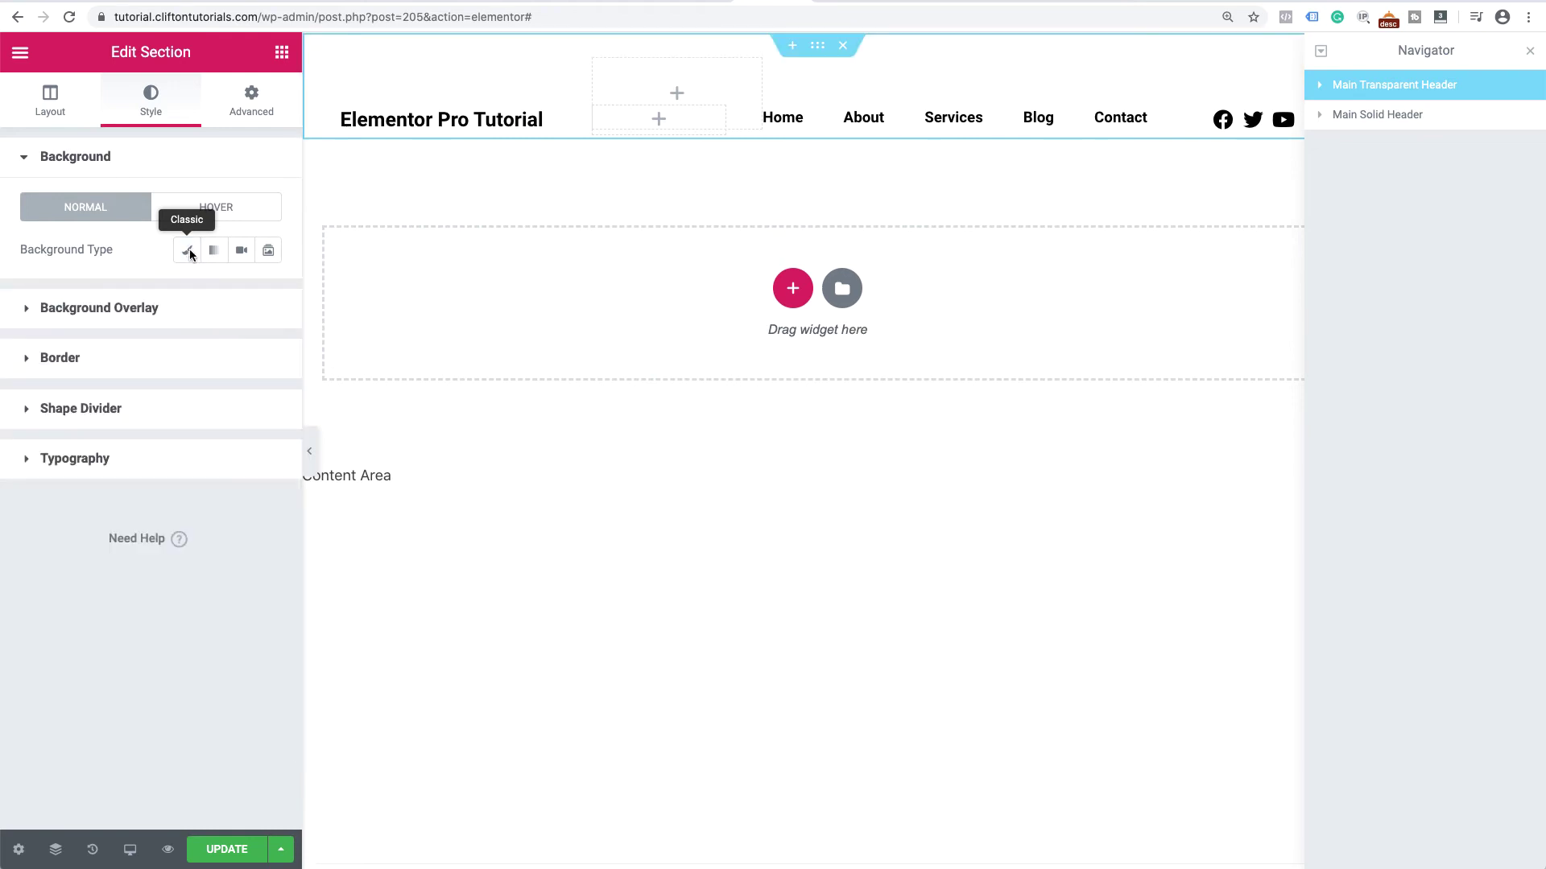
- Update the header template, reload the live home page and check the solid header while scrolling
left_click(230, 855)
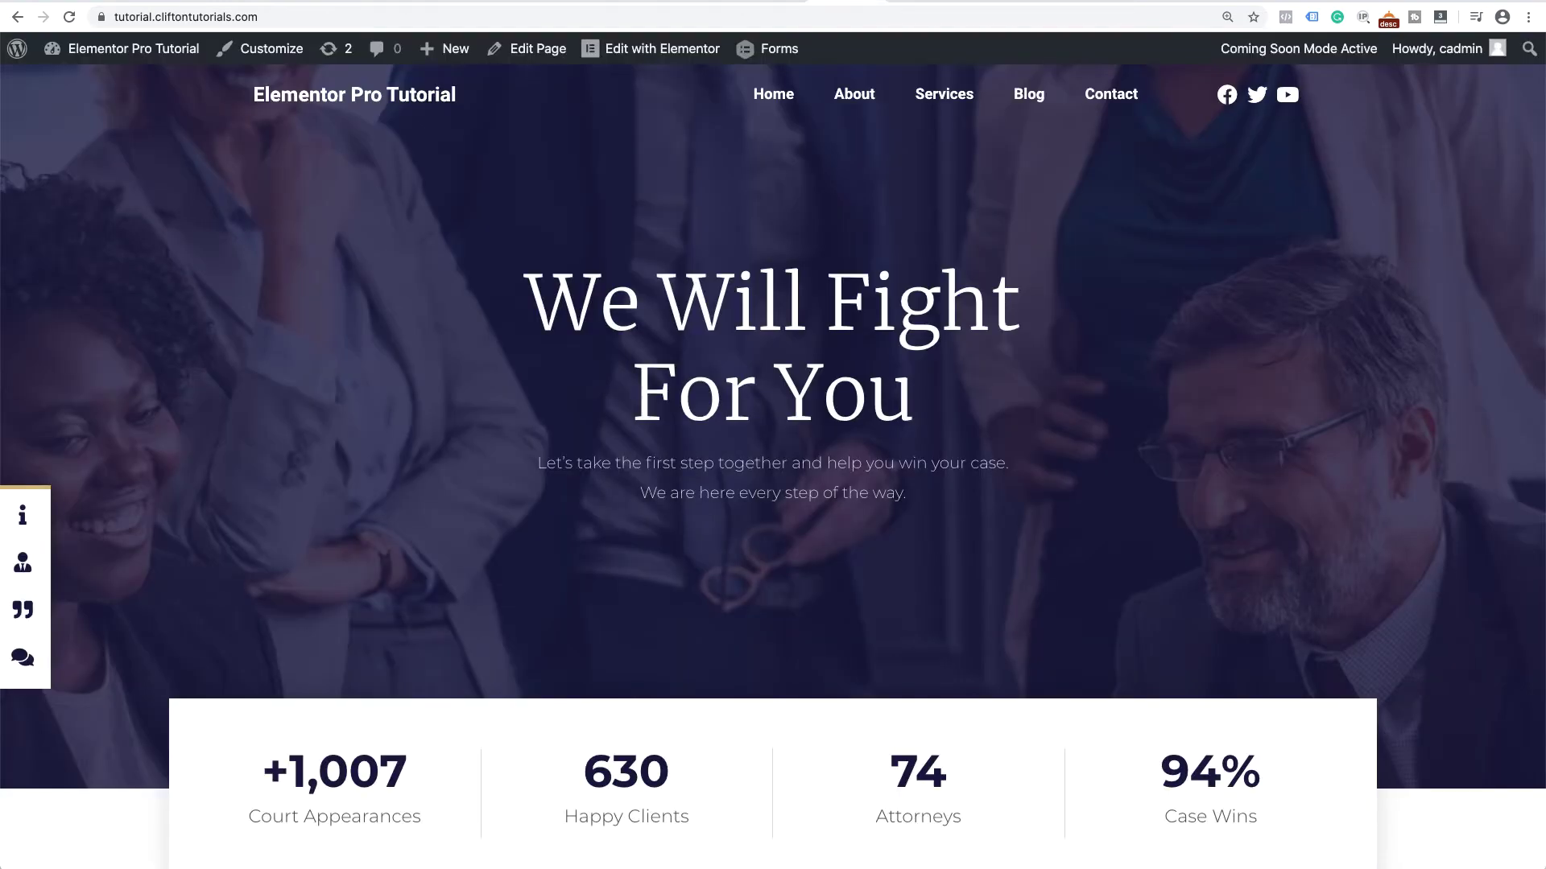
left_click(70, 17)
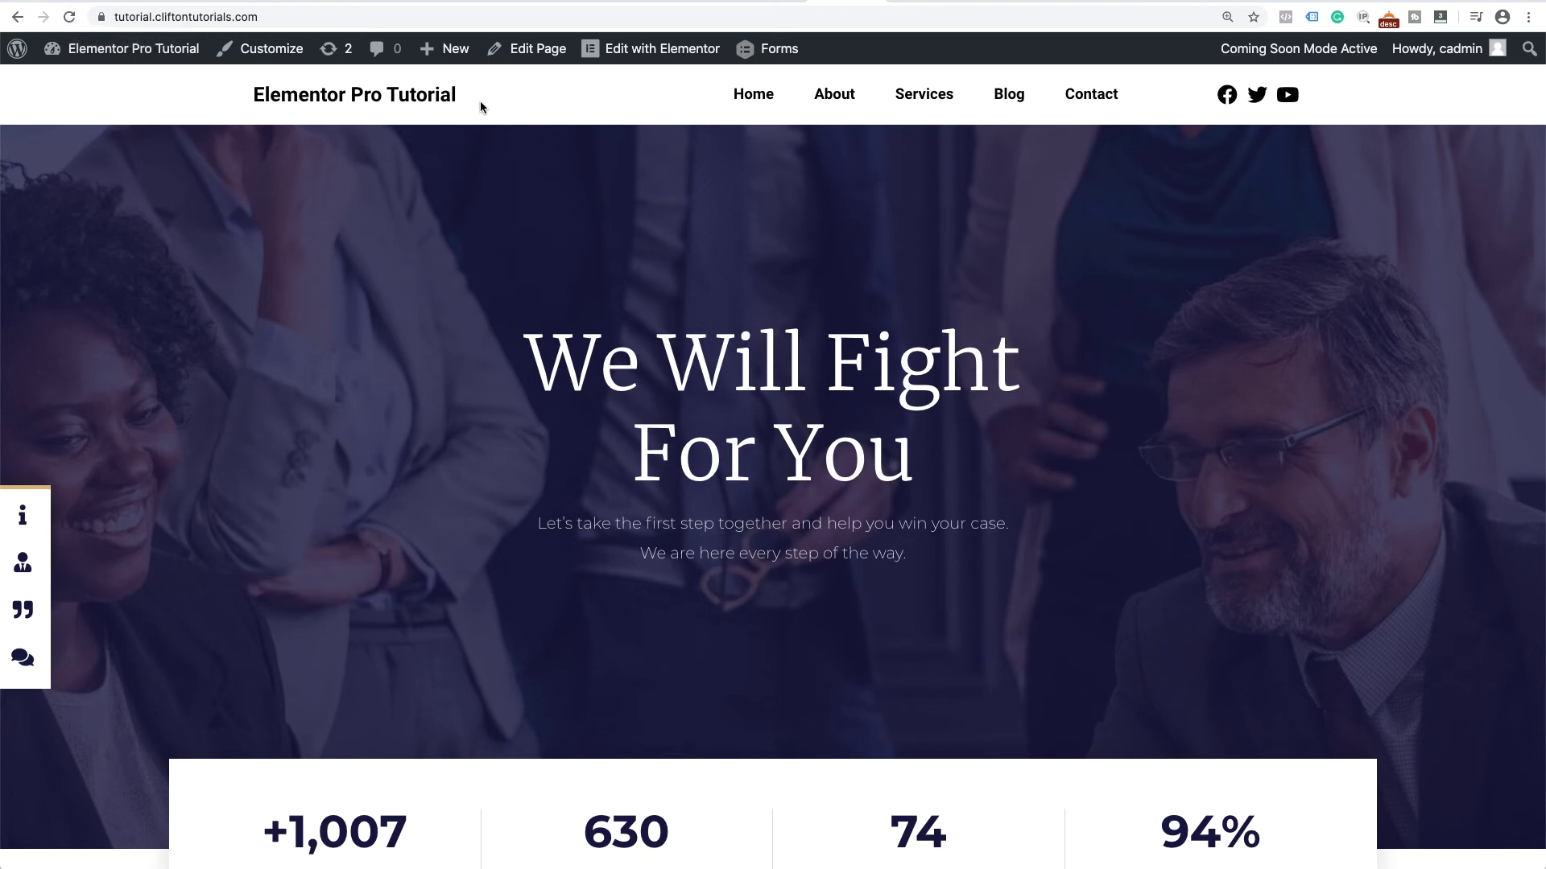
scroll(413, 259, "down", 2)
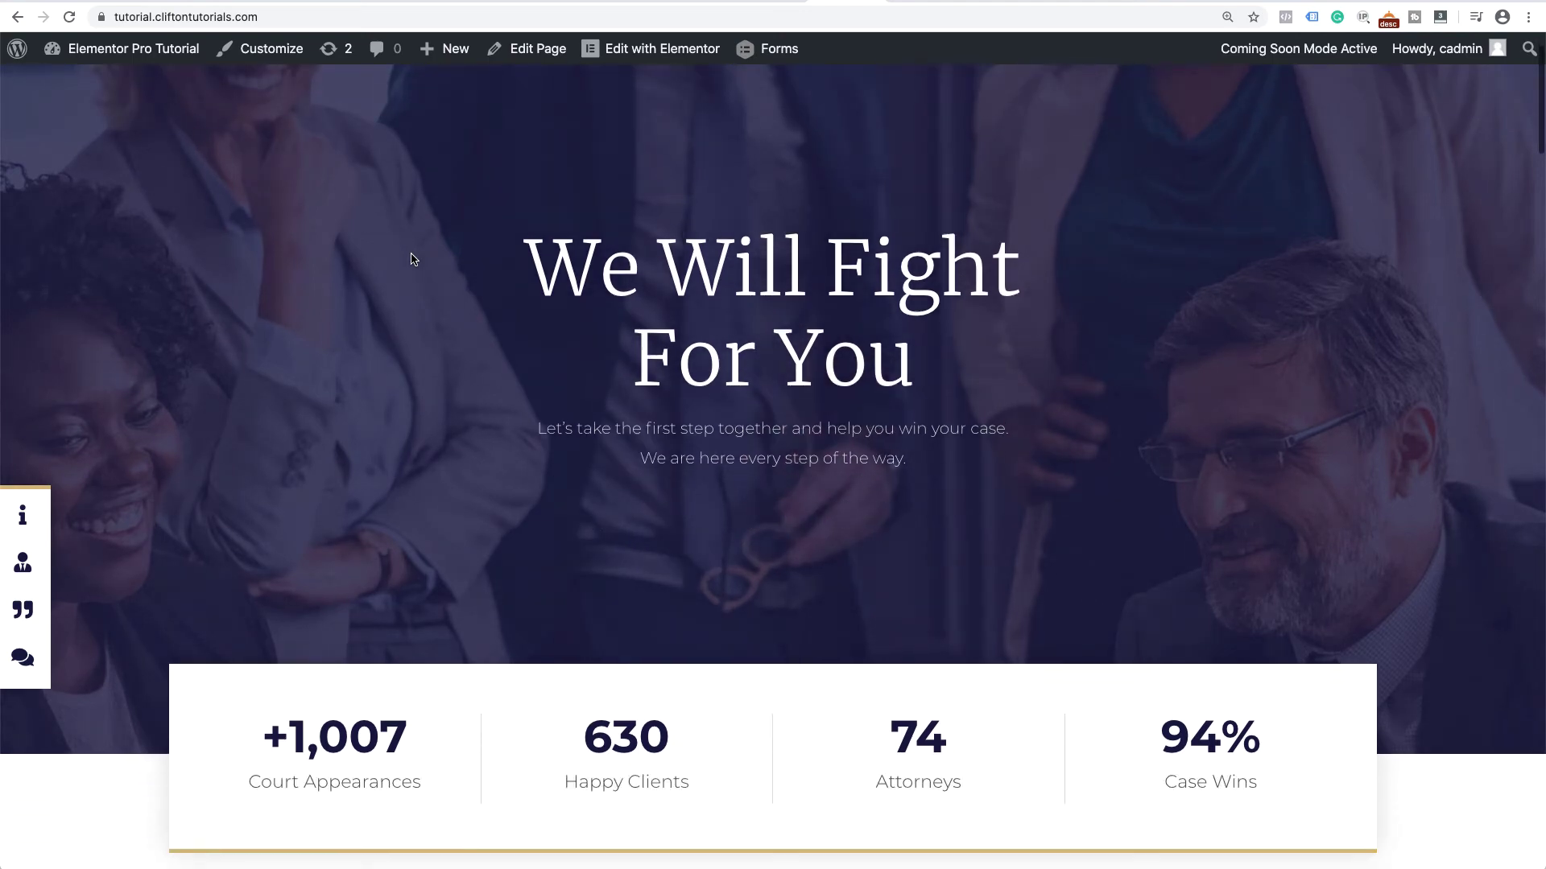
scroll(413, 259, "up", 2)
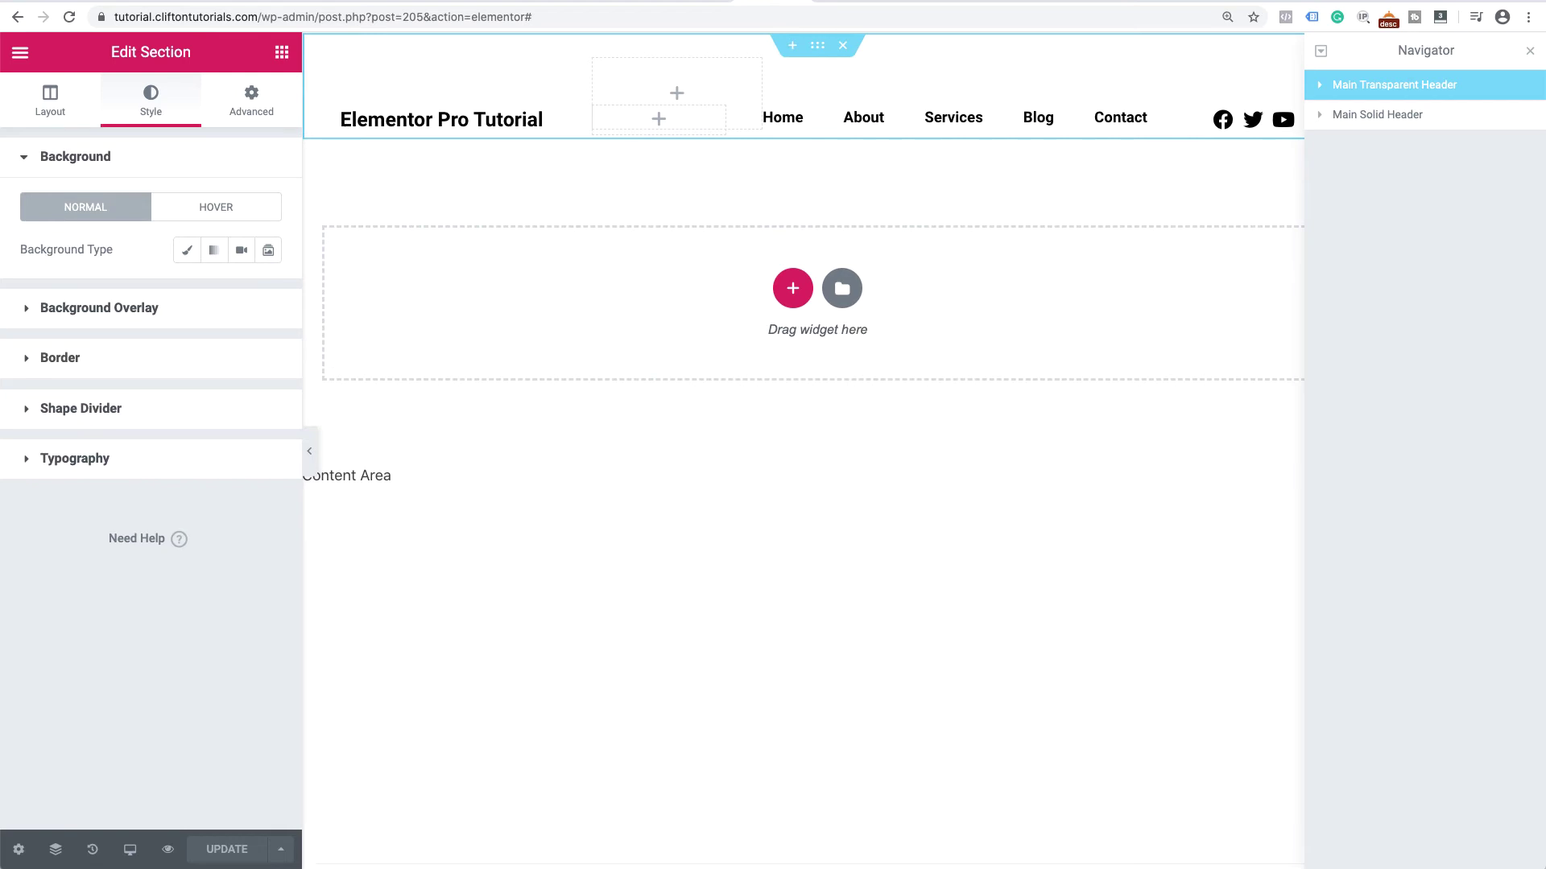
- Make the Main Solid Header section sticky to the Top in its motion effects
left_click(1457, 125)
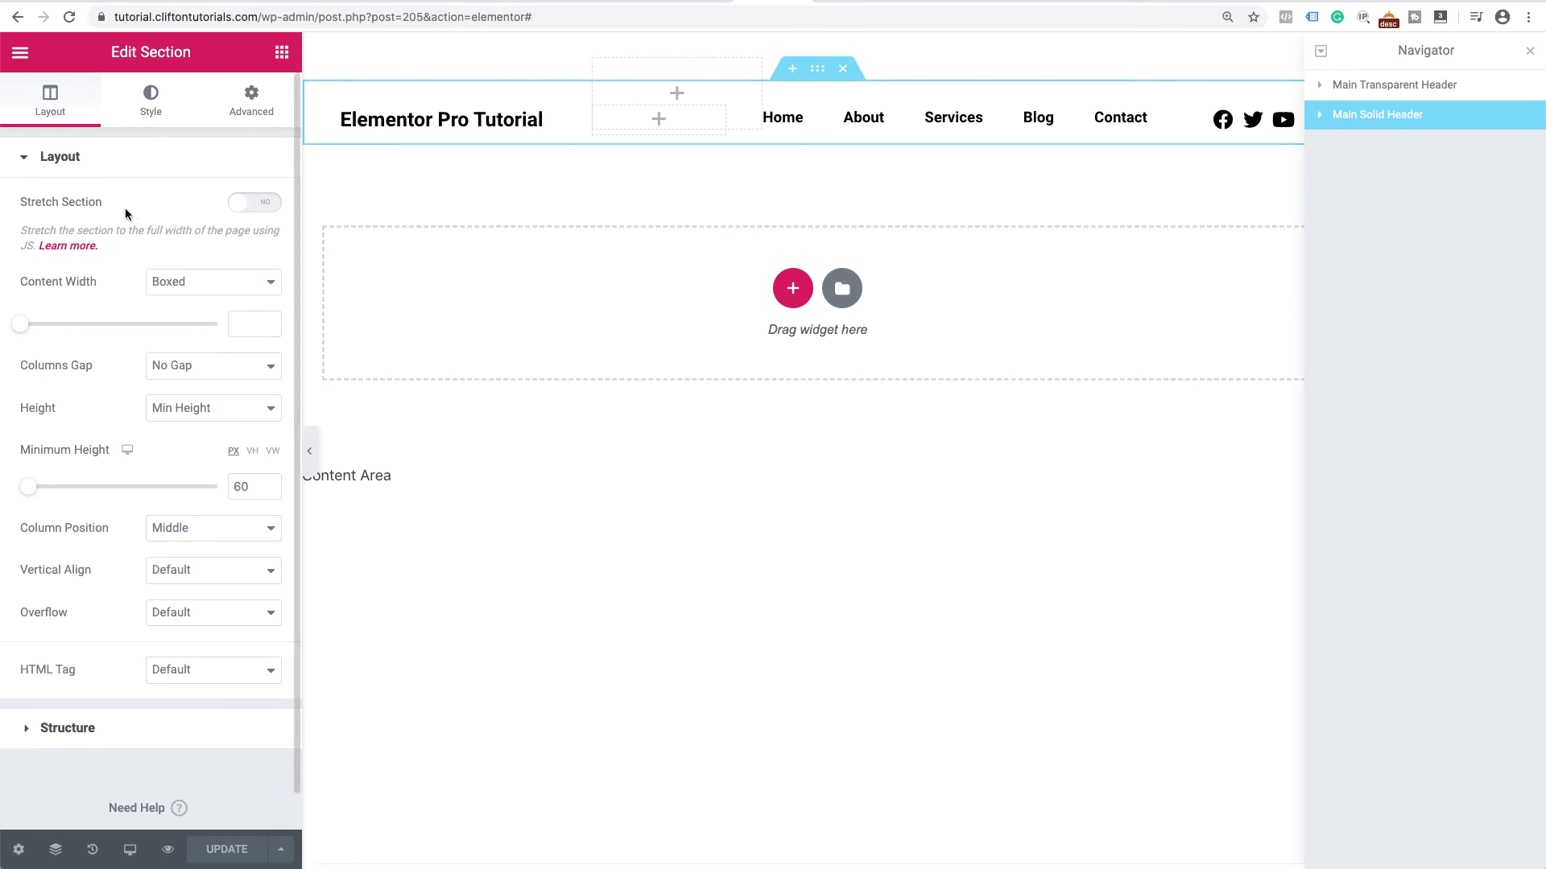
left_click(252, 100)
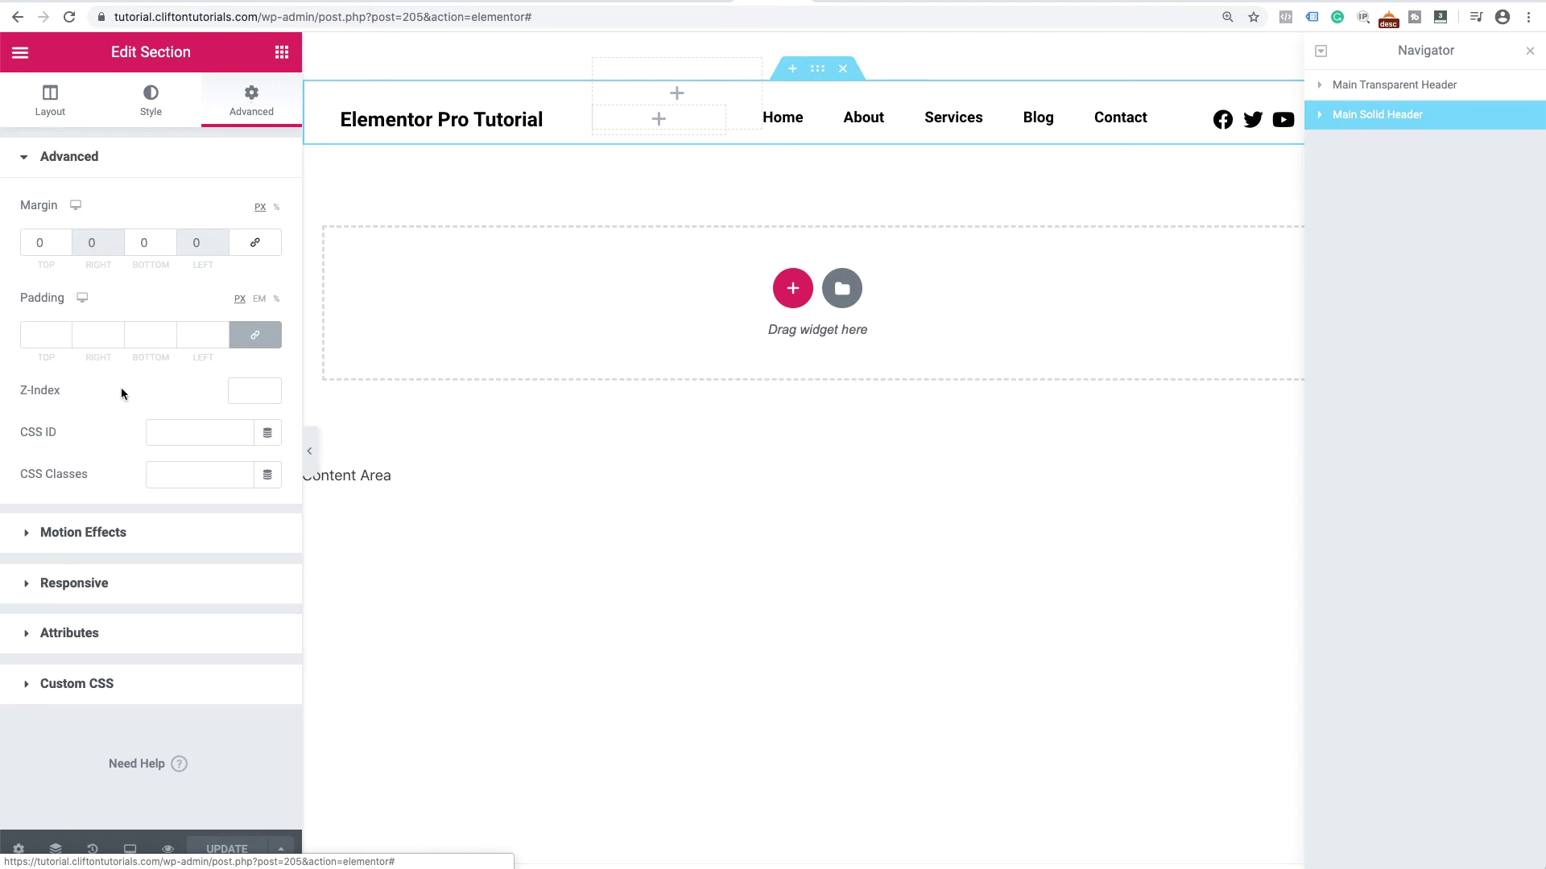
left_click(103, 534)
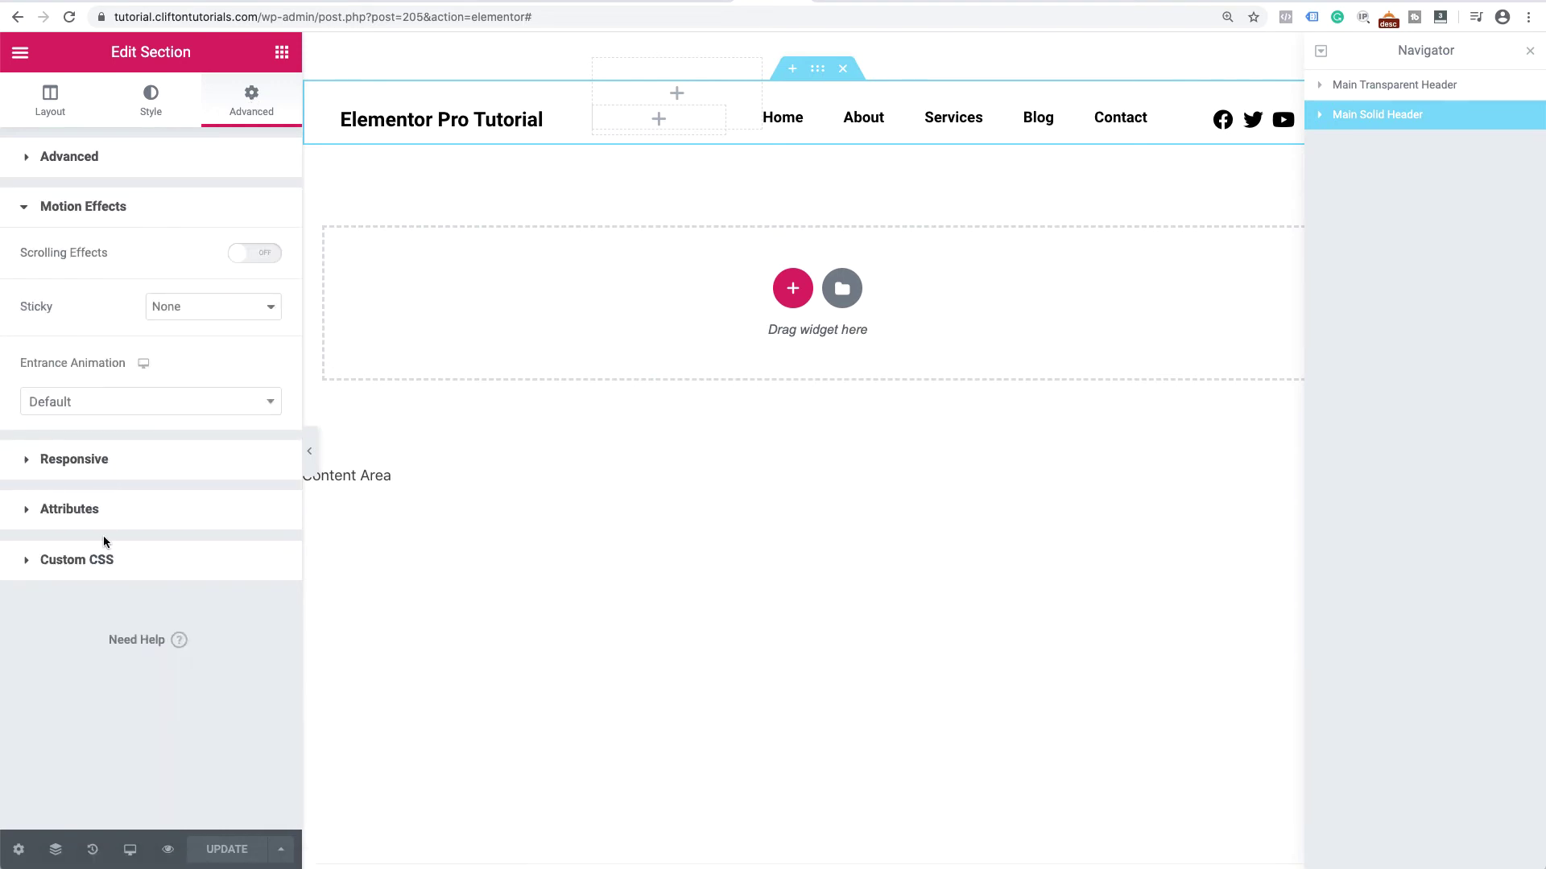
left_click(201, 310)
left_click(194, 323)
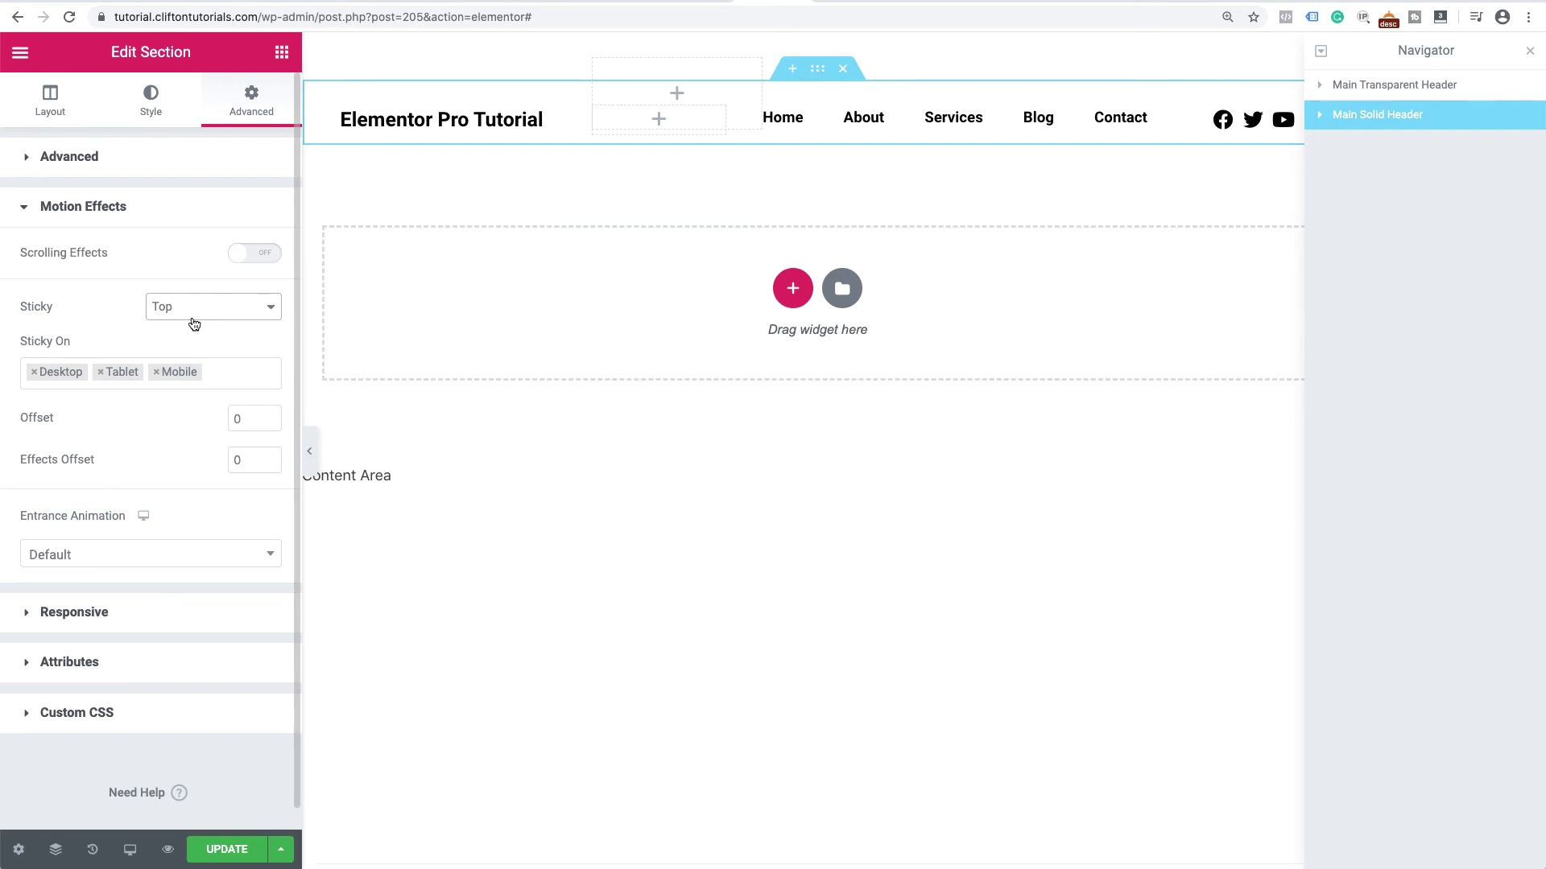
- Enable Scrolling Effects on the Main Solid Header section and add a Transparency effect with direction Fade In and level 10
left_click(253, 259)
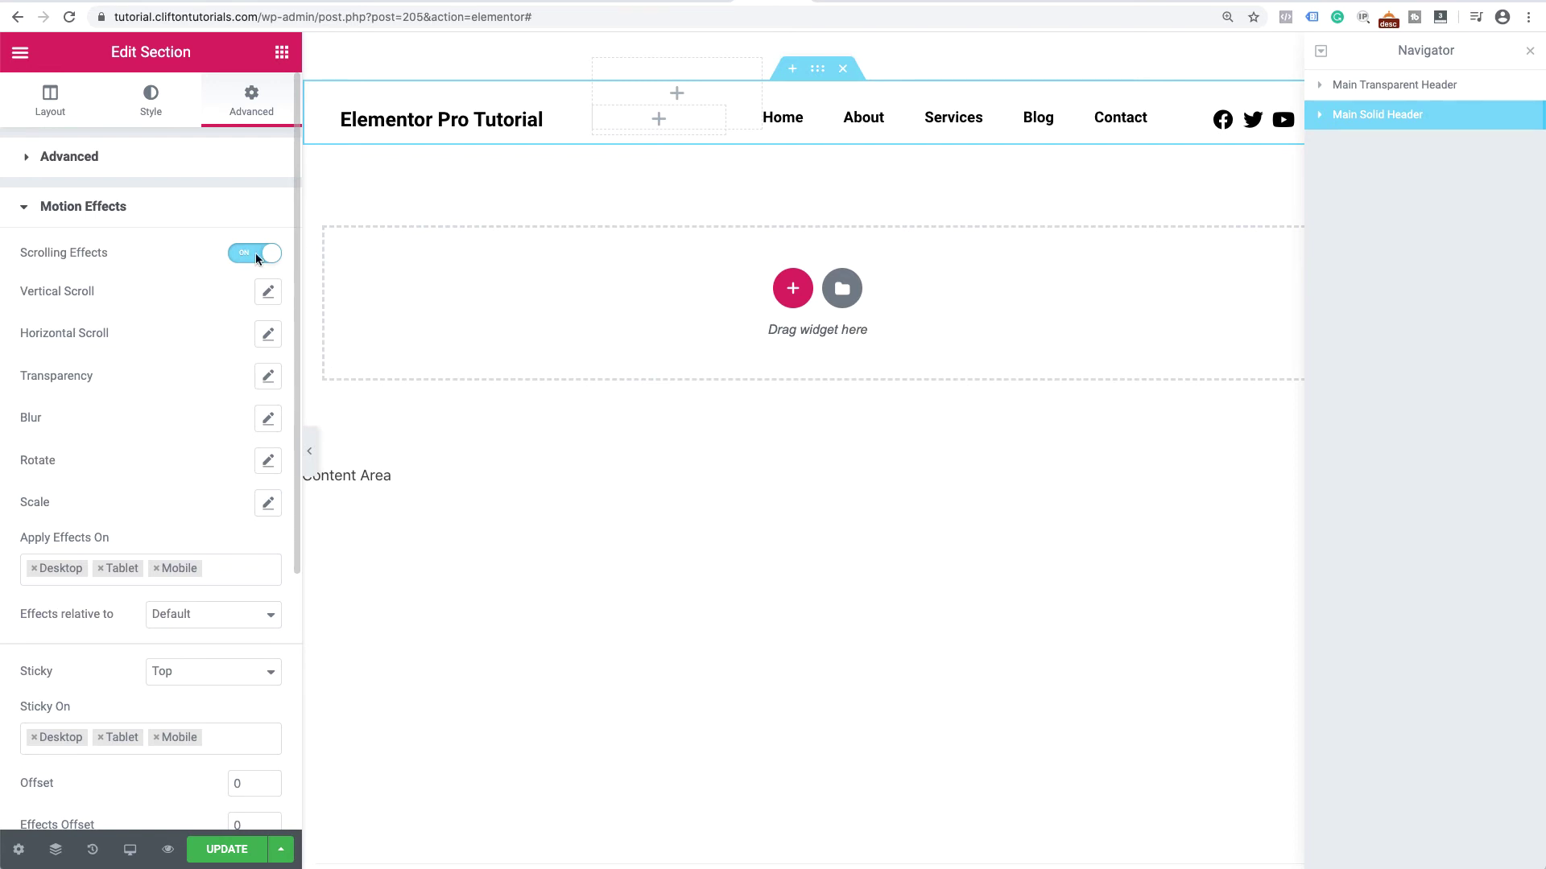
left_click(267, 382)
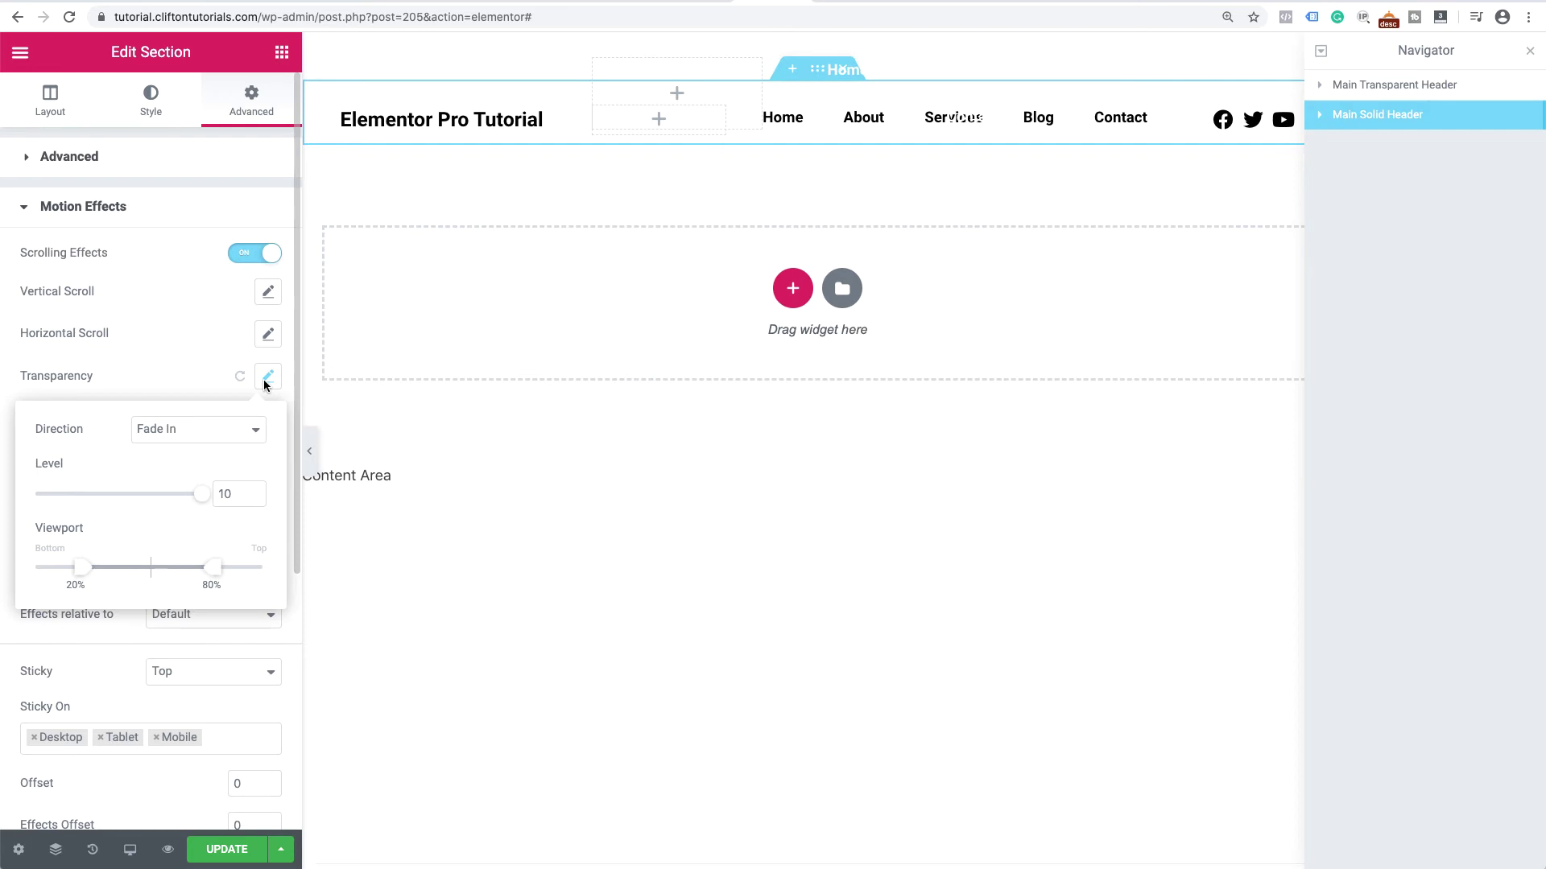
left_click(193, 434)
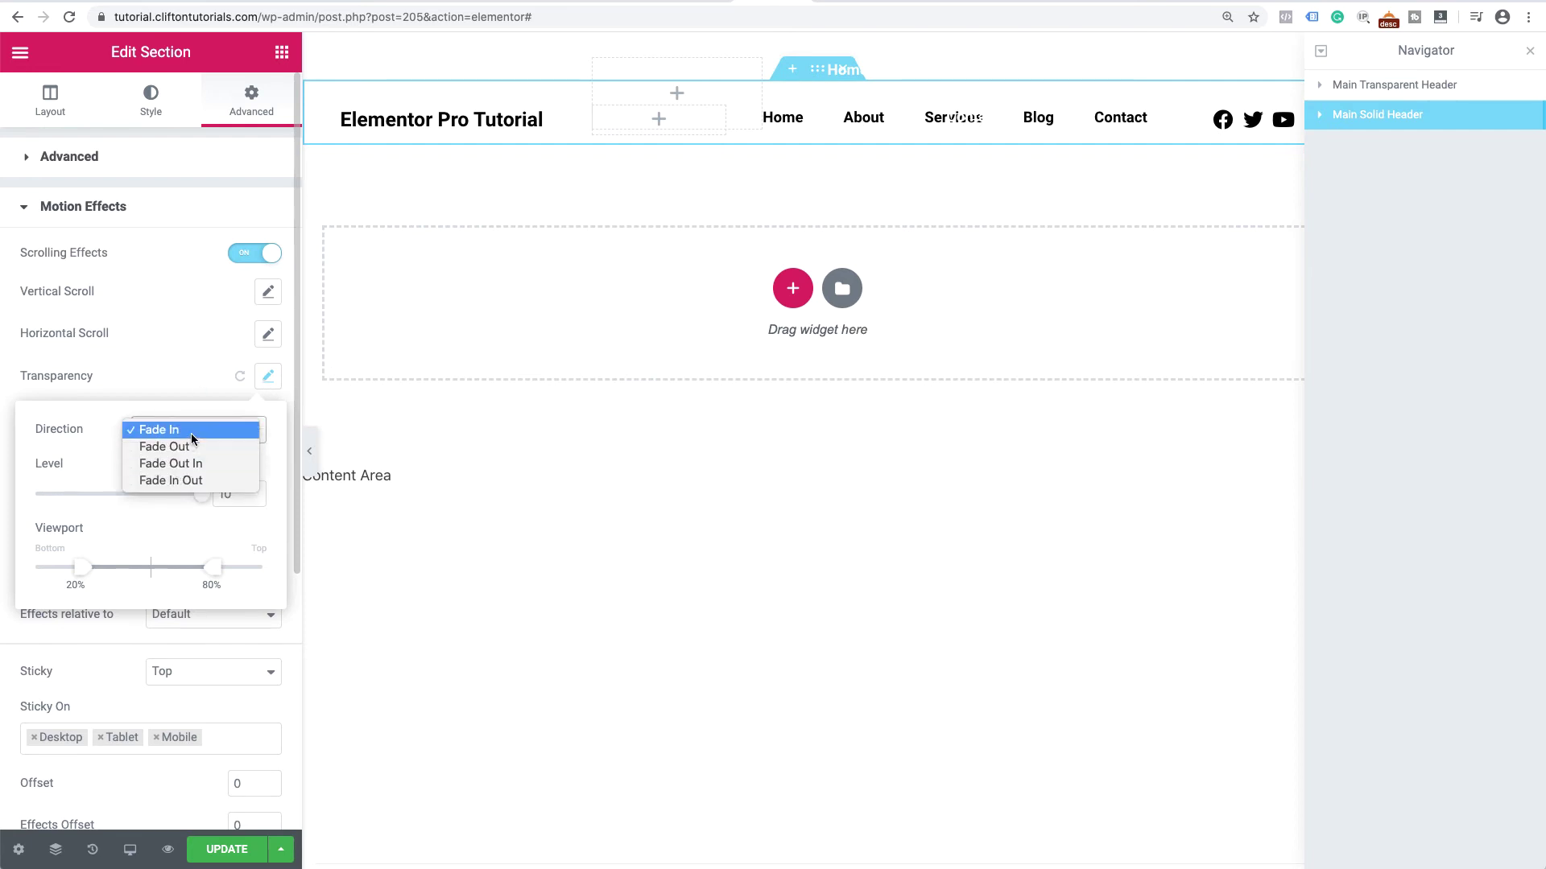
left_click(193, 433)
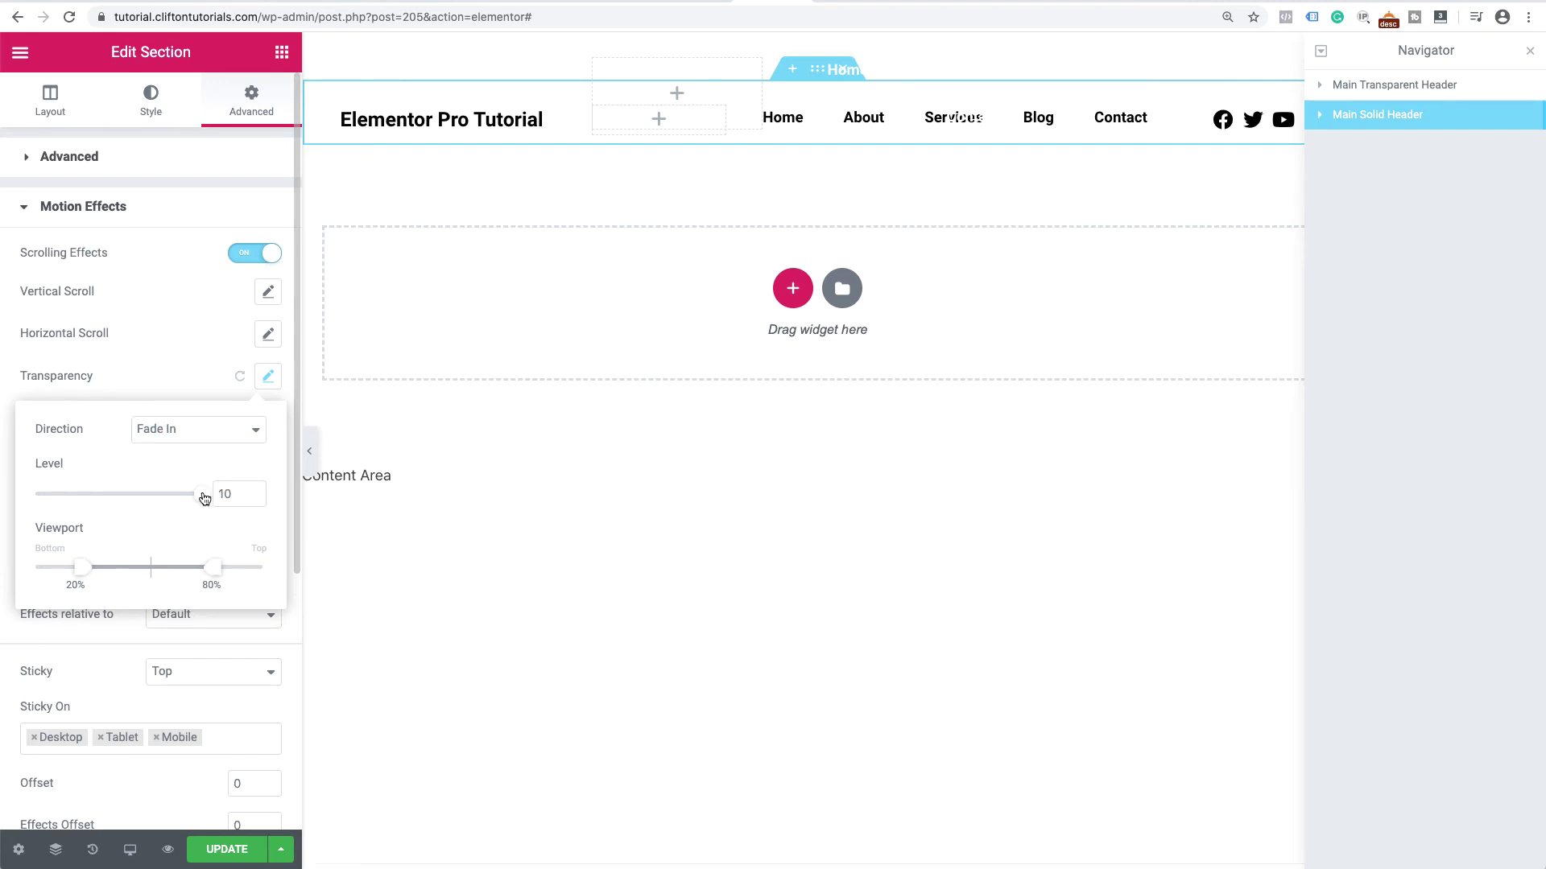
left_click_drag(205, 496, 242, 506)
- Set the Transparency effect's viewport range to 89% at the bottom and 100% at the top, and update the header template
left_click_drag(214, 573, 272, 572)
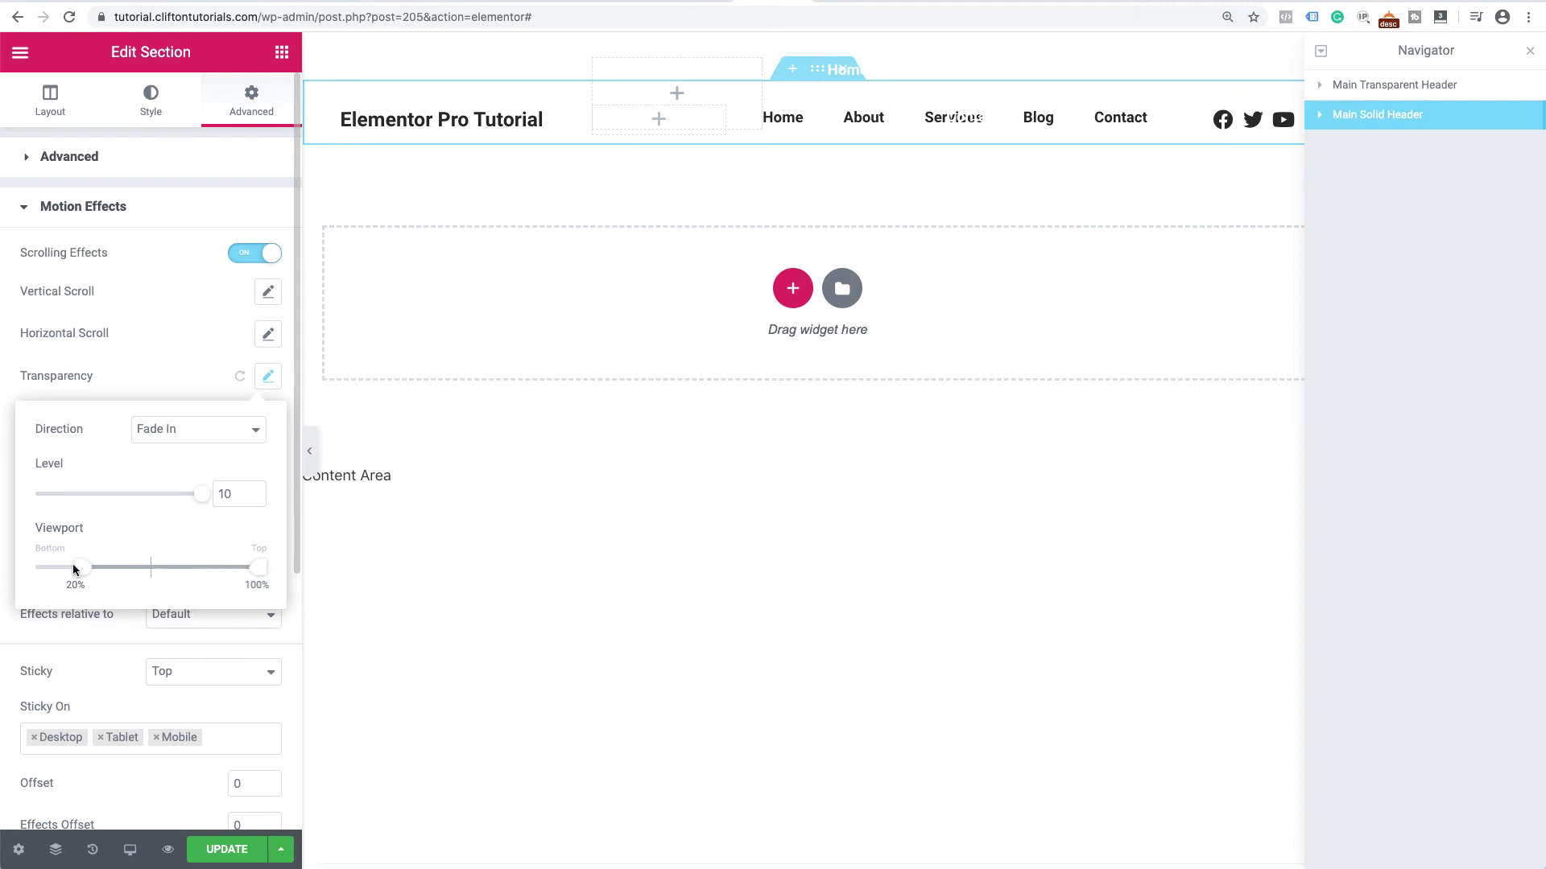
left_click_drag(81, 569, 221, 572)
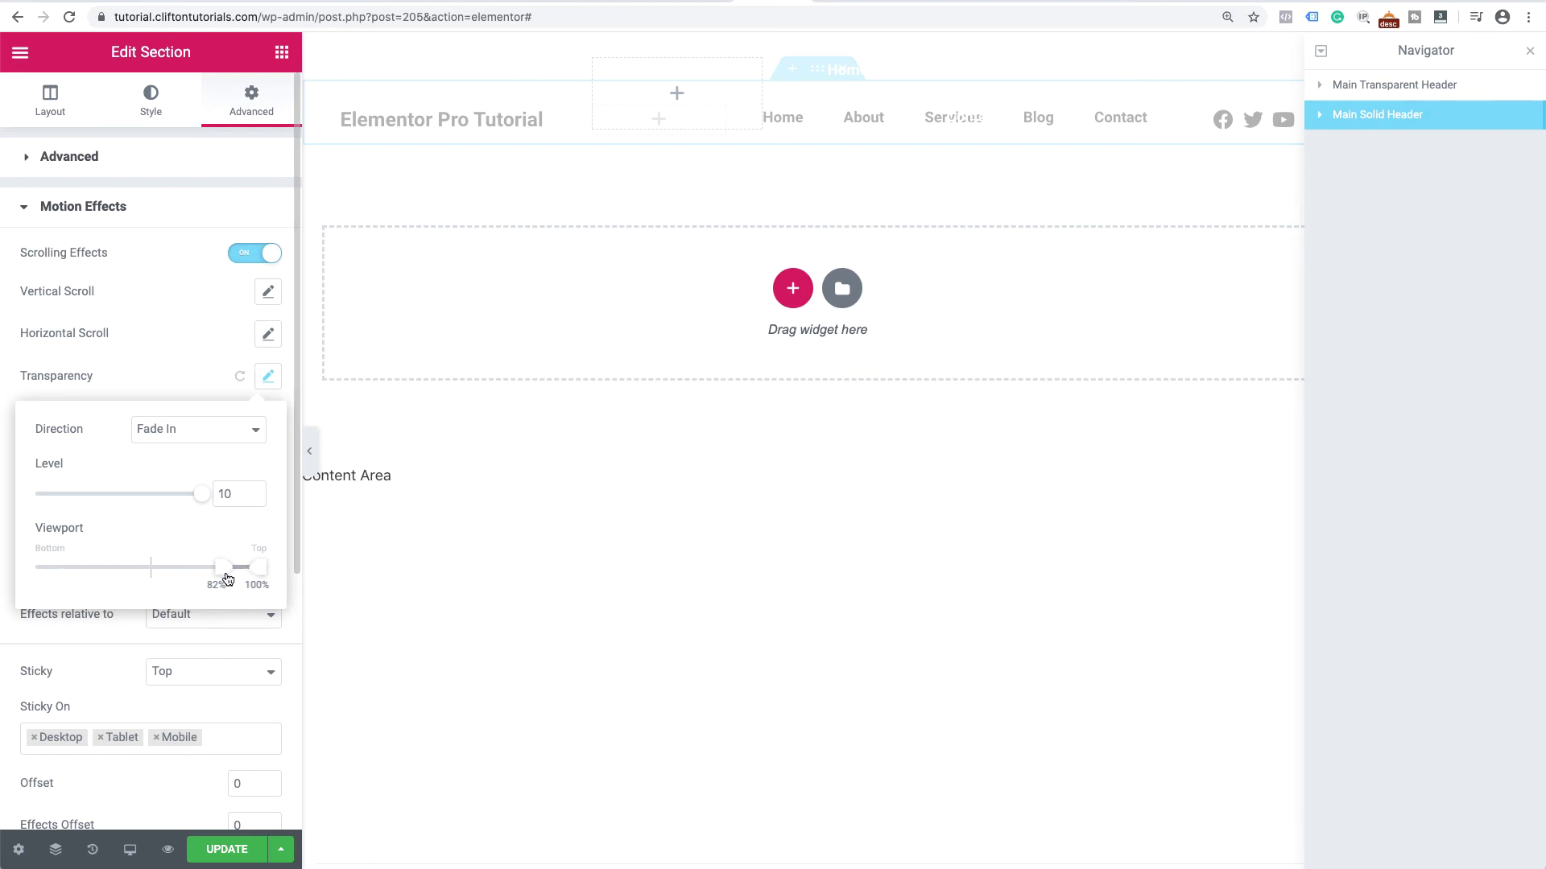
mouse_move(223, 573)
left_mouse_down()
mouse_move(169, 574)
mouse_move(239, 573)
left_mouse_up()
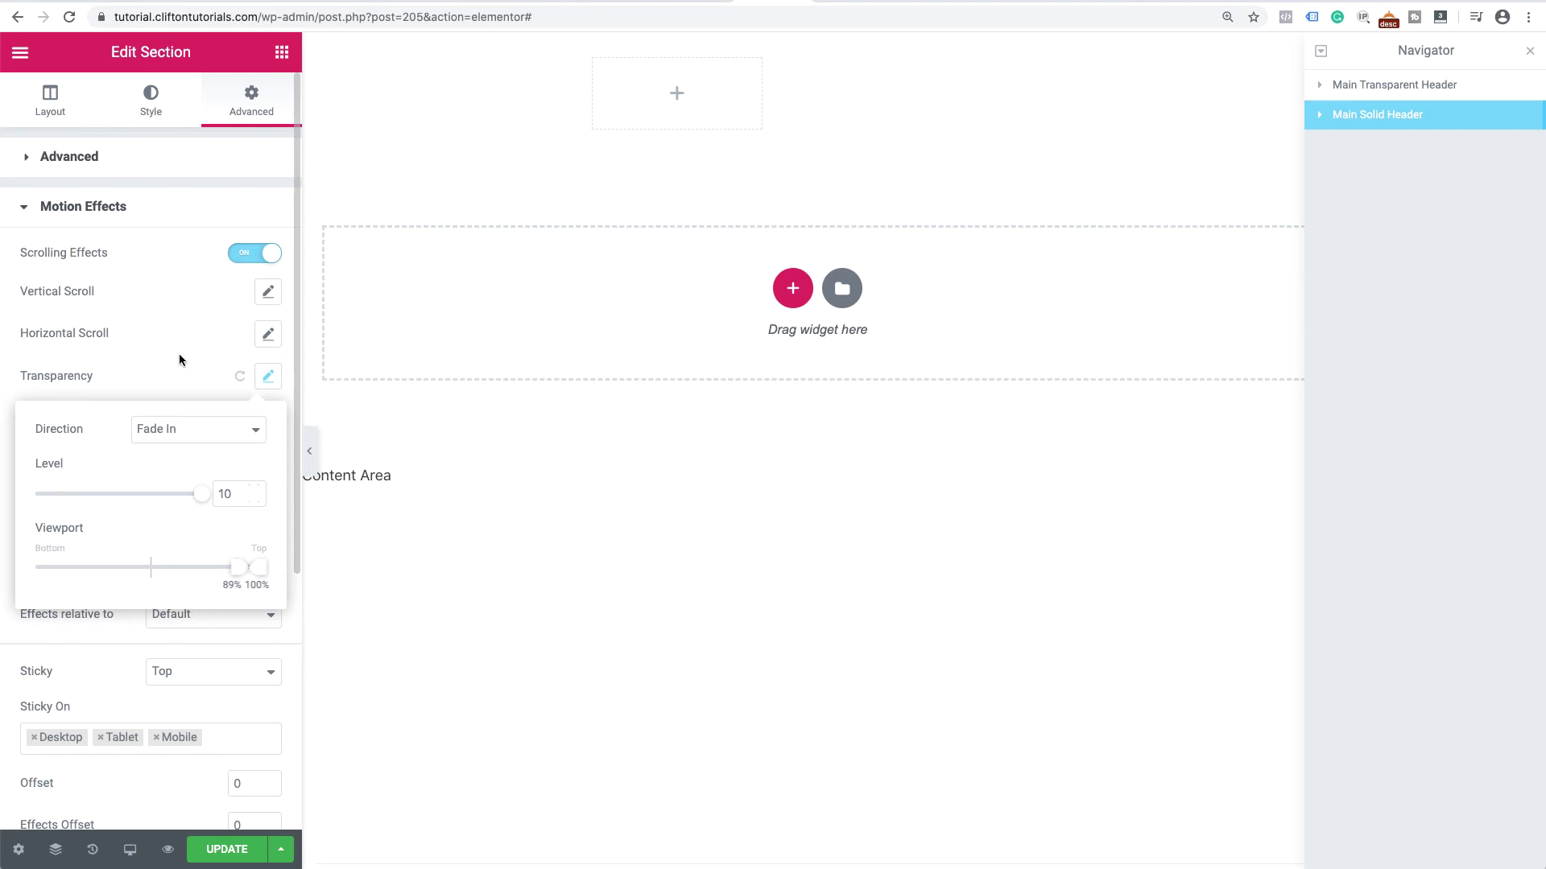
left_click(181, 378)
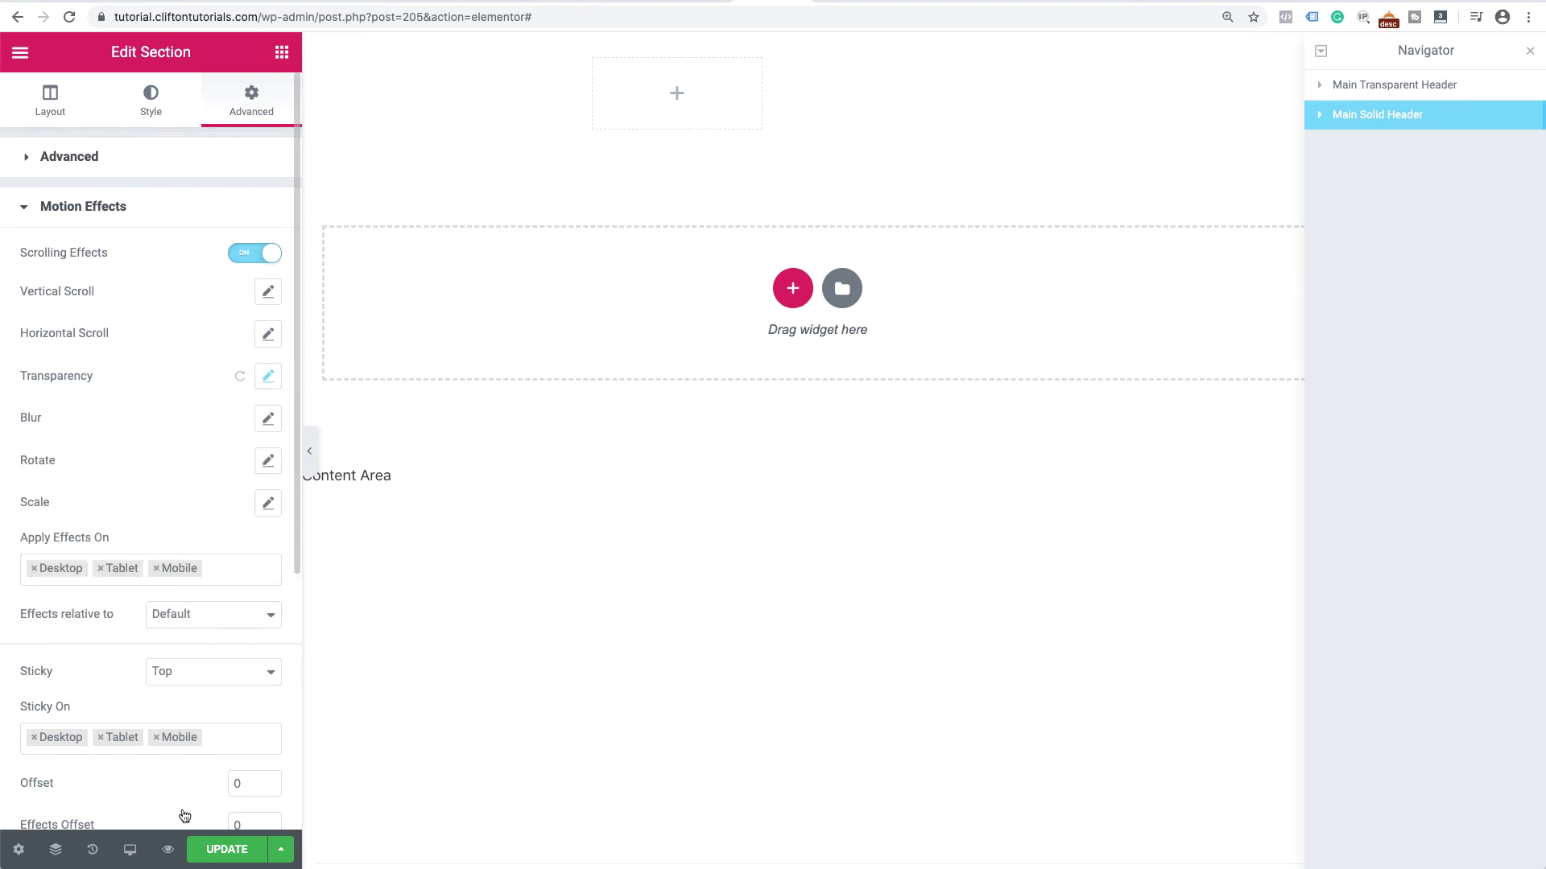
left_click(227, 850)
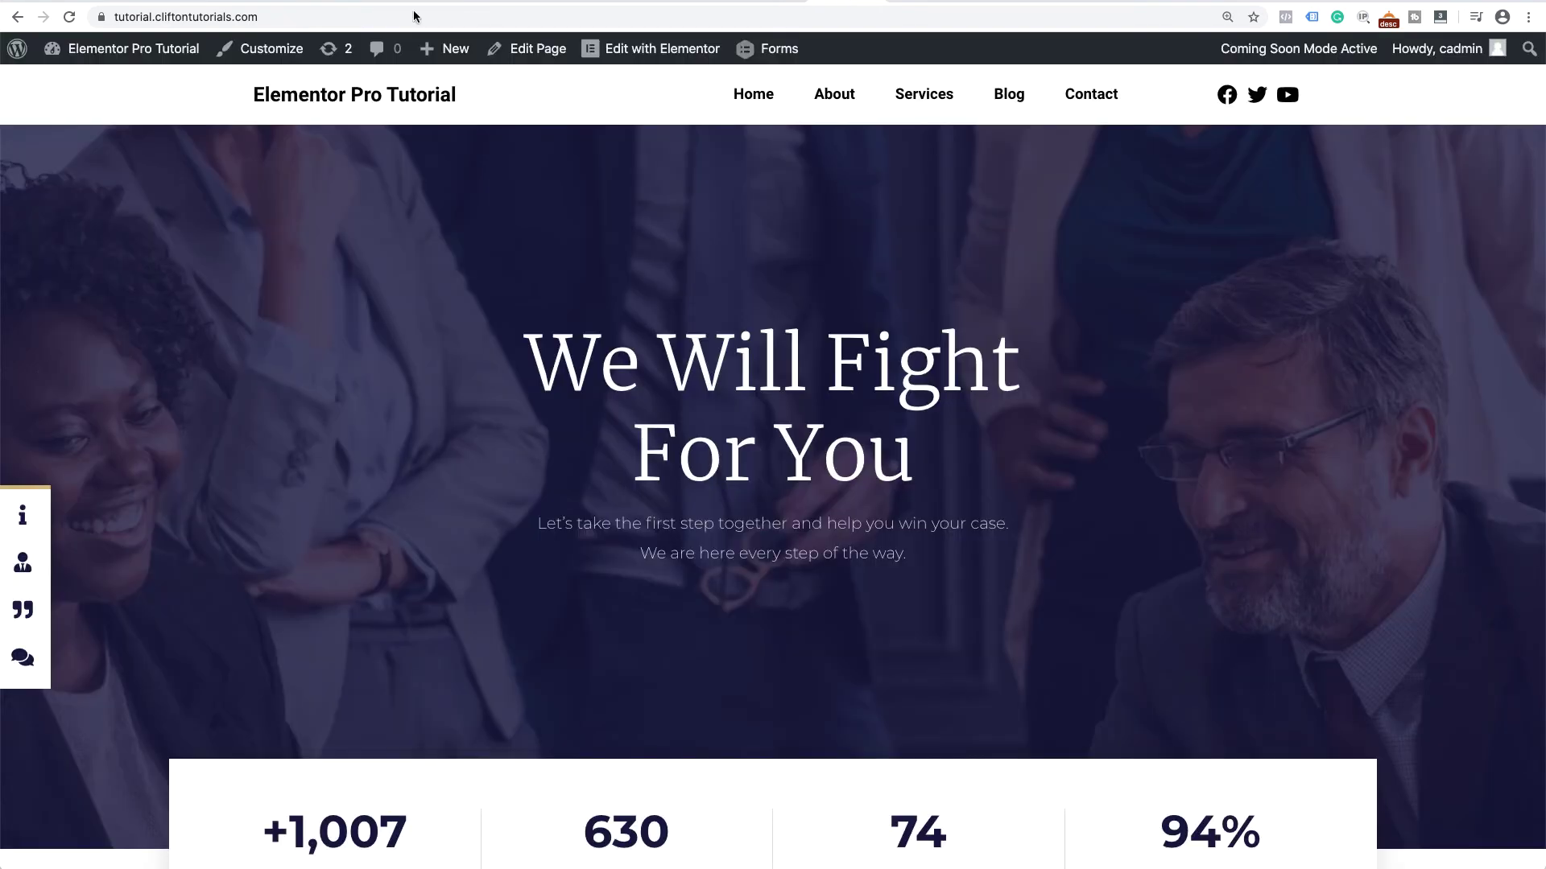
- Reload the live home page and check how the solid header fades in while scrolling down and back up
left_click(70, 18)
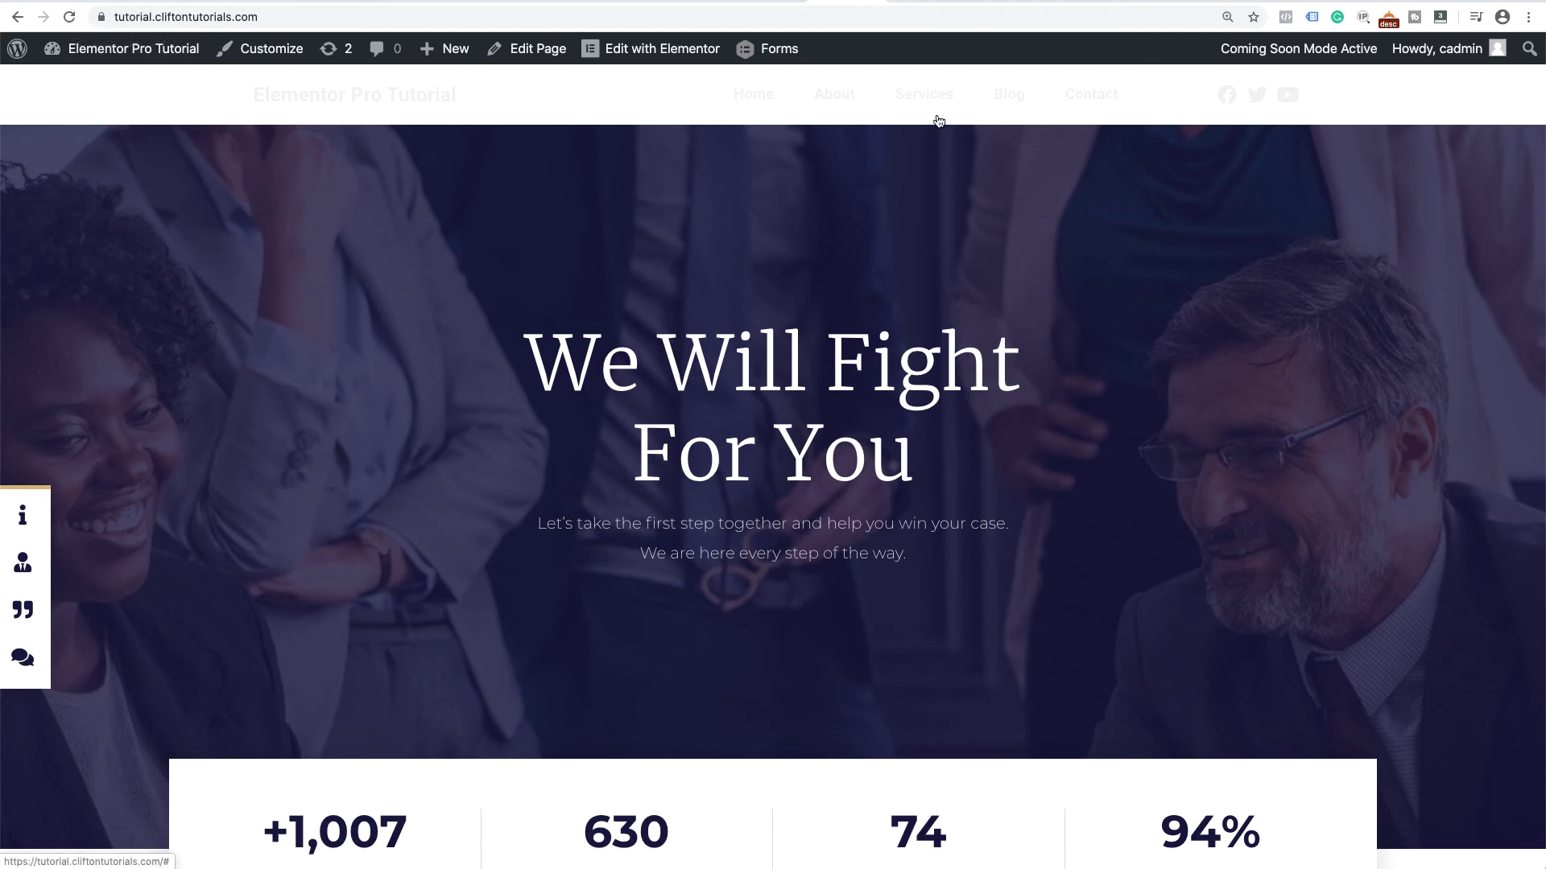
scroll(595, 482, "down", 3)
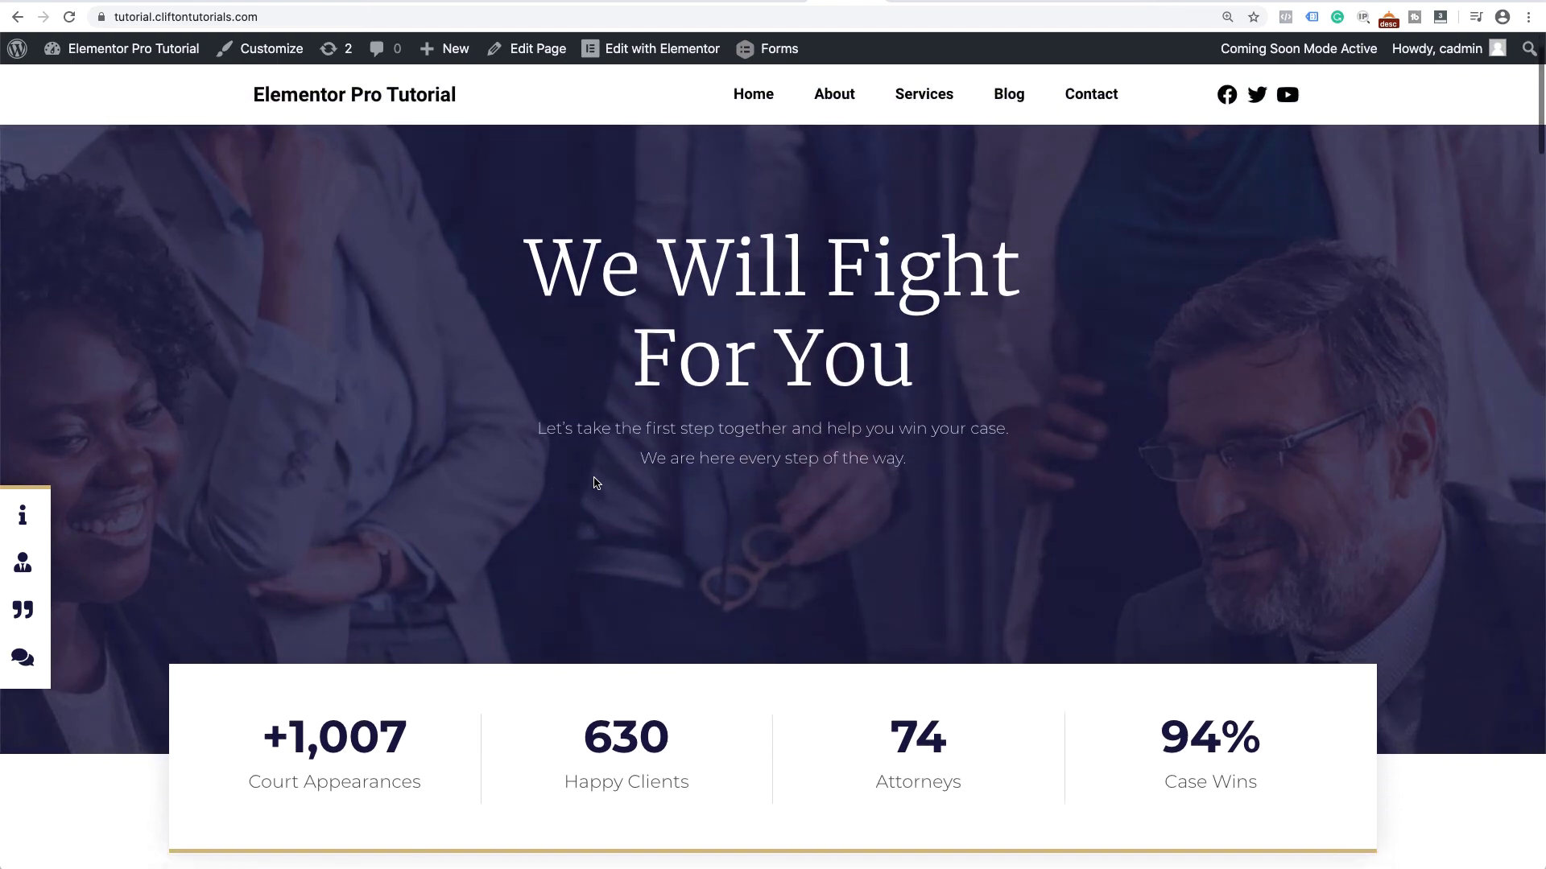
scroll(595, 481, "down", 10)
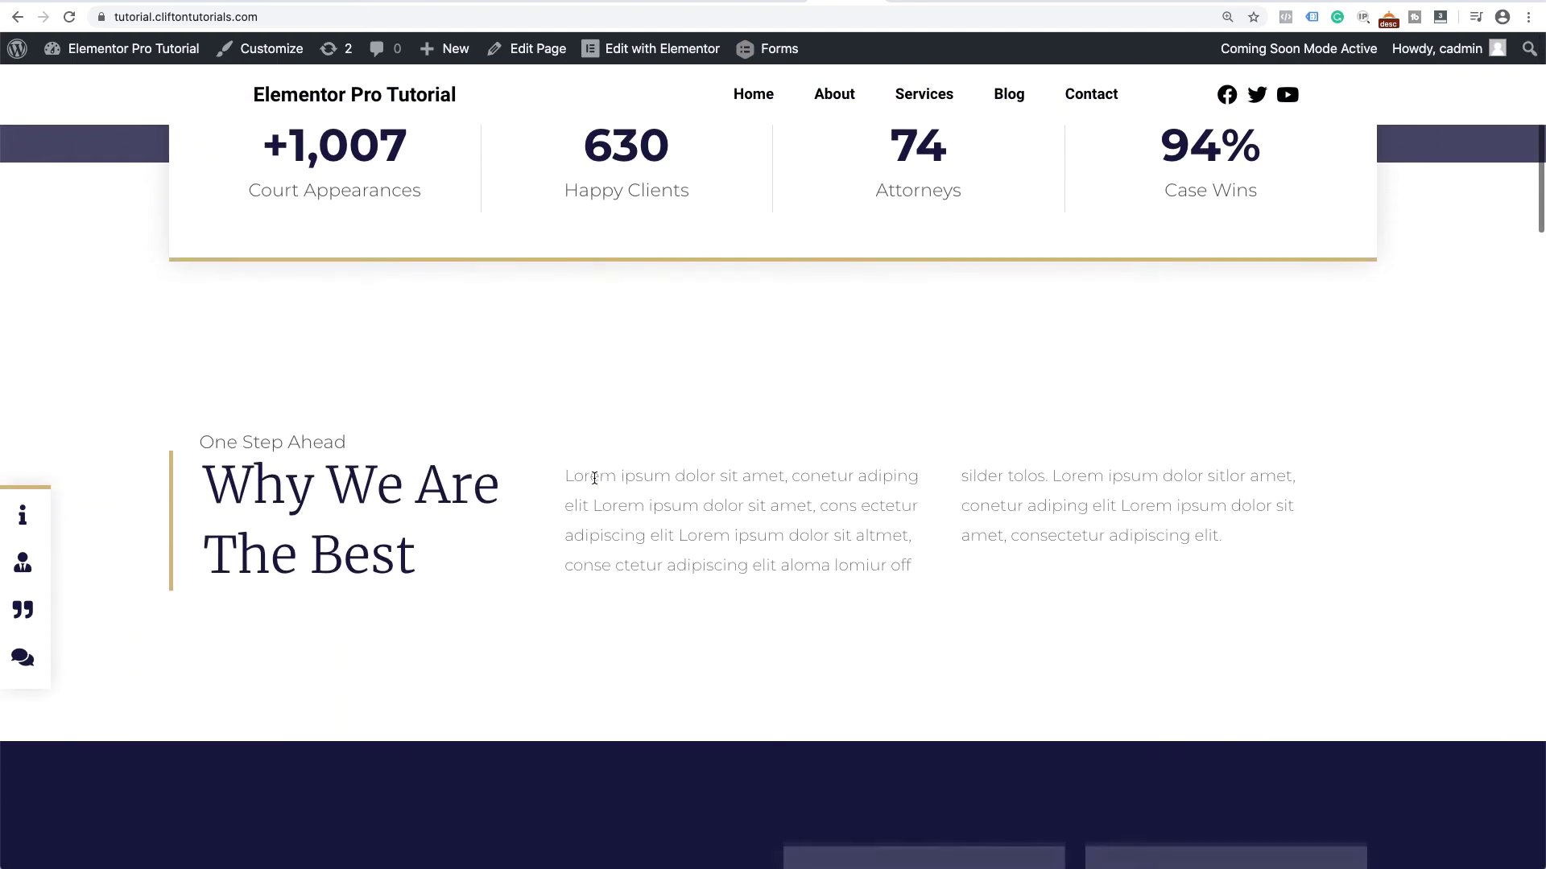
scroll(594, 479, "down", 7)
scroll(594, 481, "up", 11)
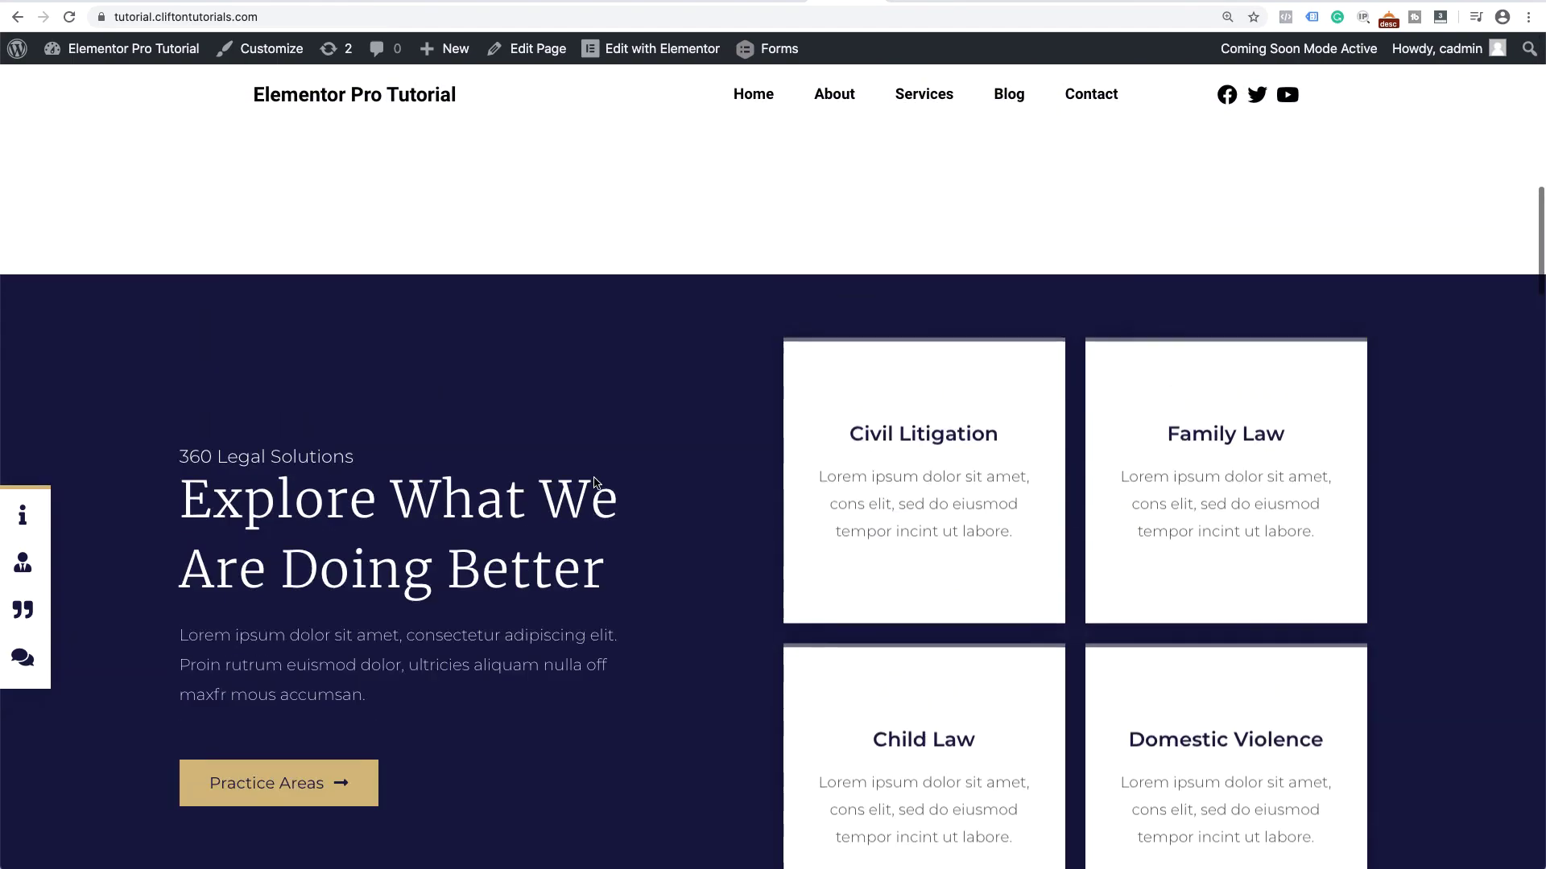
scroll(594, 483, "up", 10)
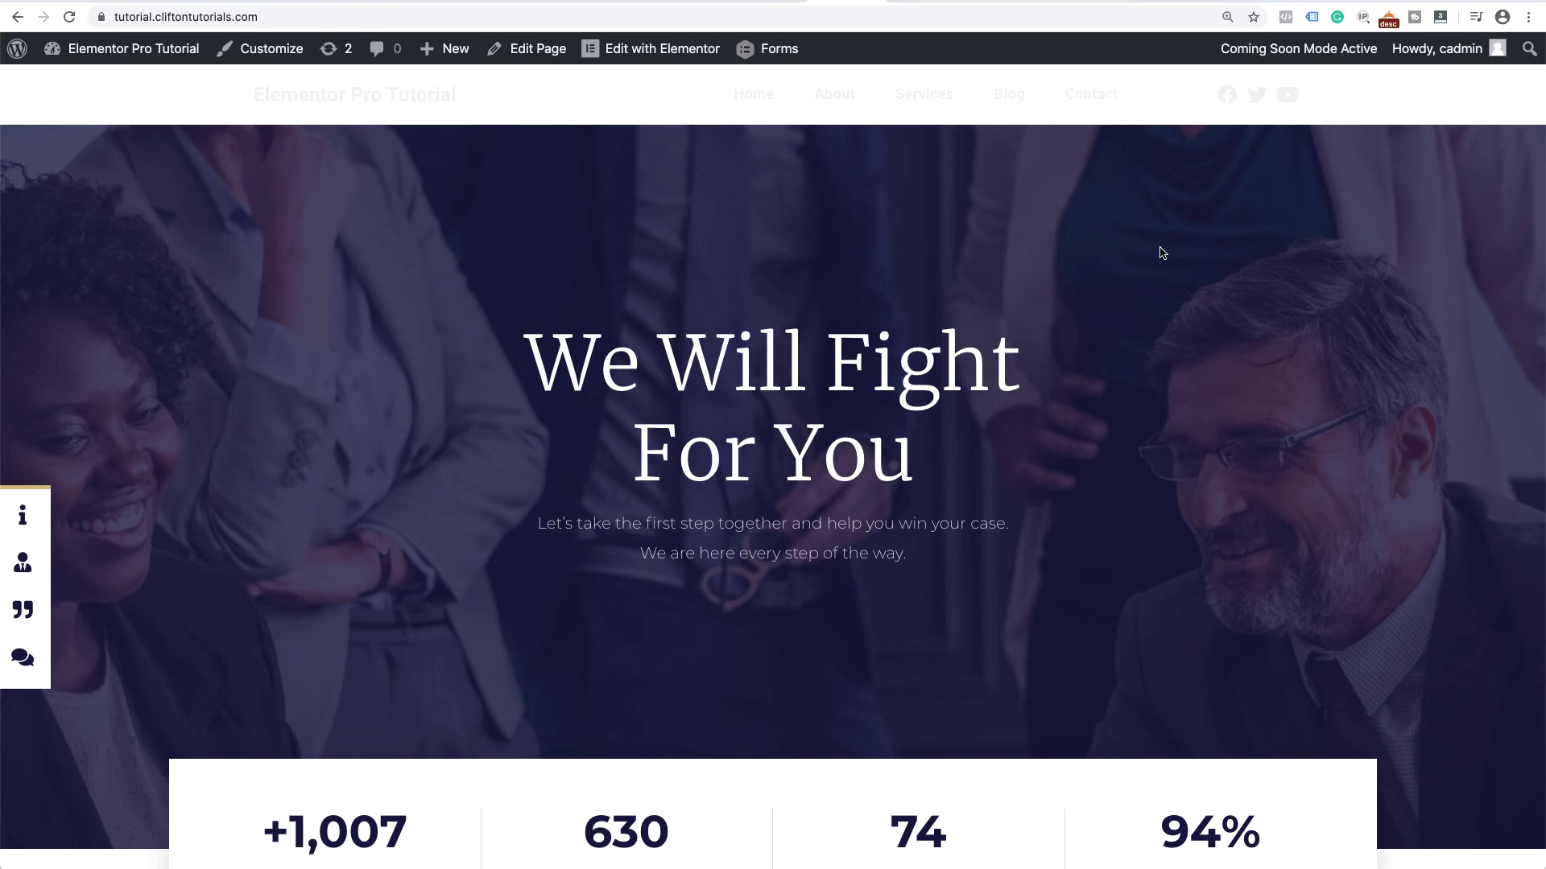
- Back in the header template editor, set the Main Solid Header section's top margin to 120 px
left_click(777, 1)
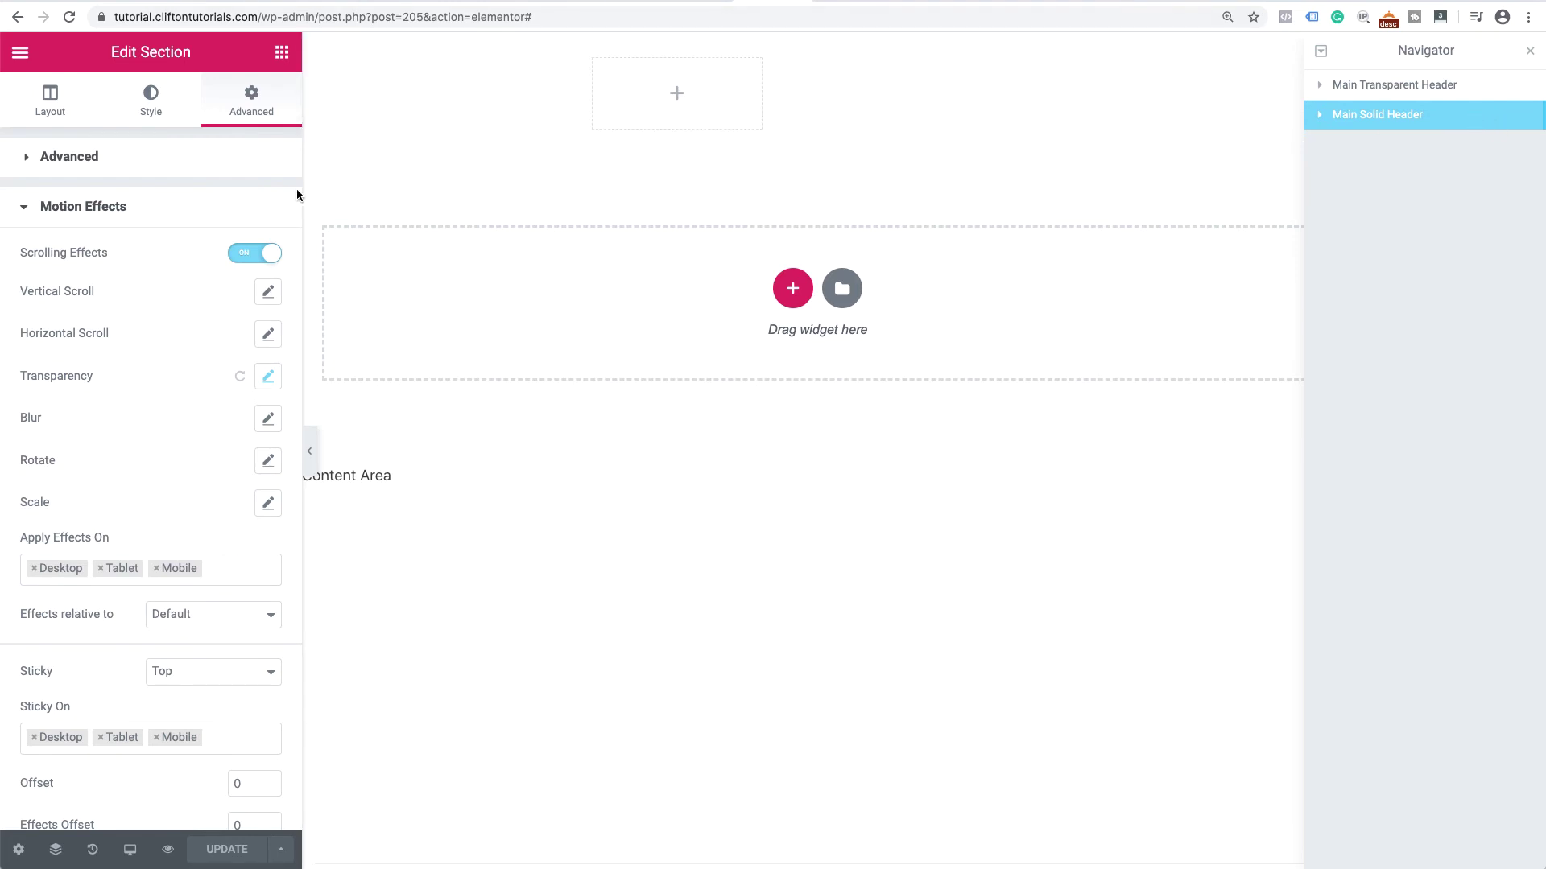
left_click(139, 158)
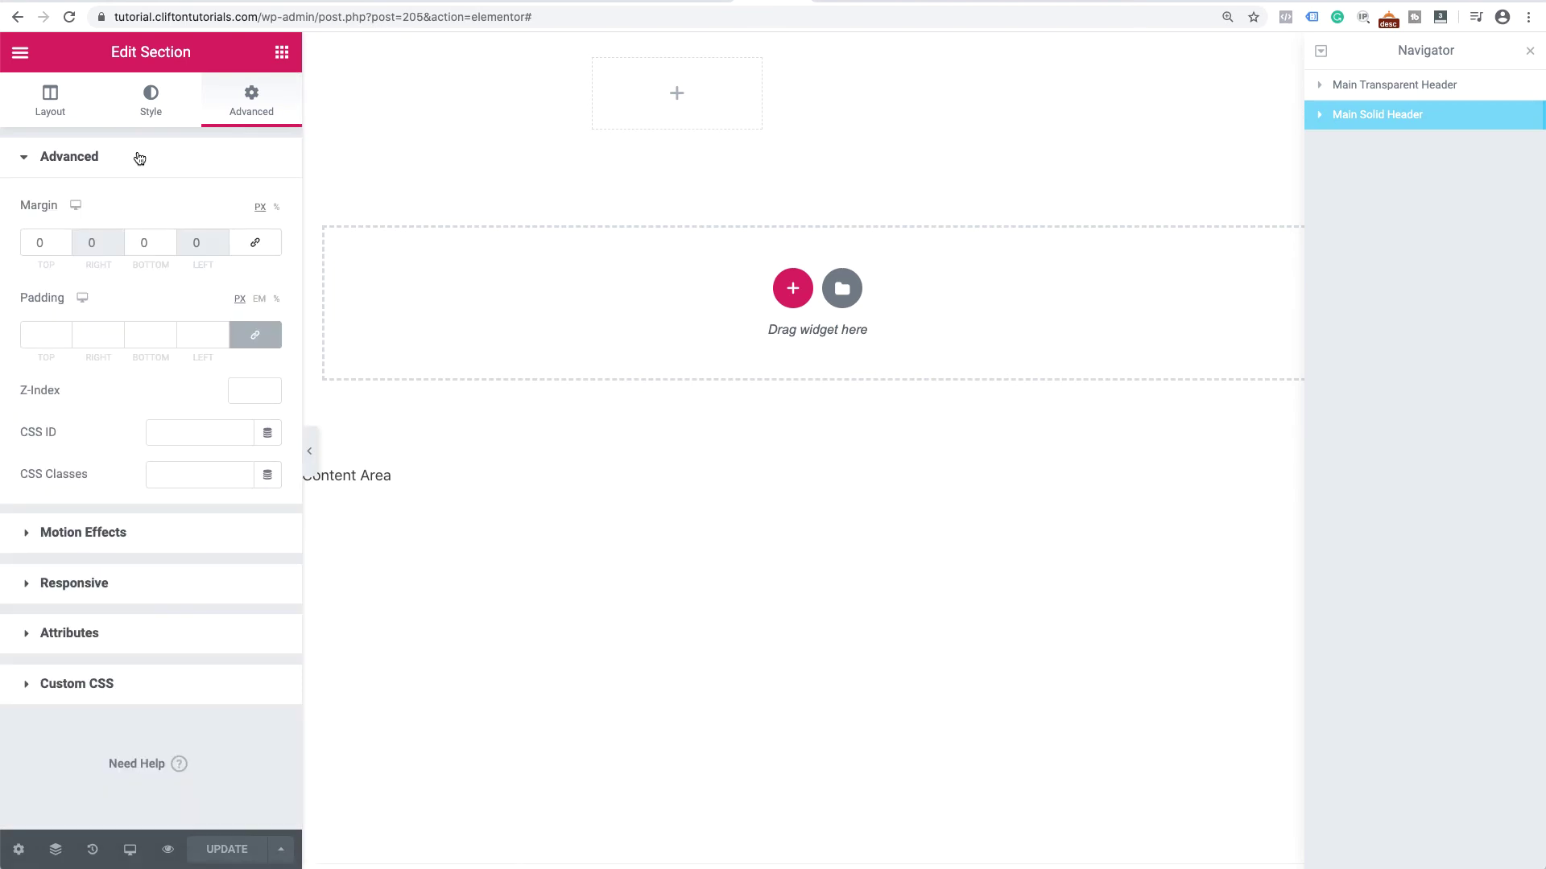
left_click(41, 242)
double_click(39, 243)
type("120")
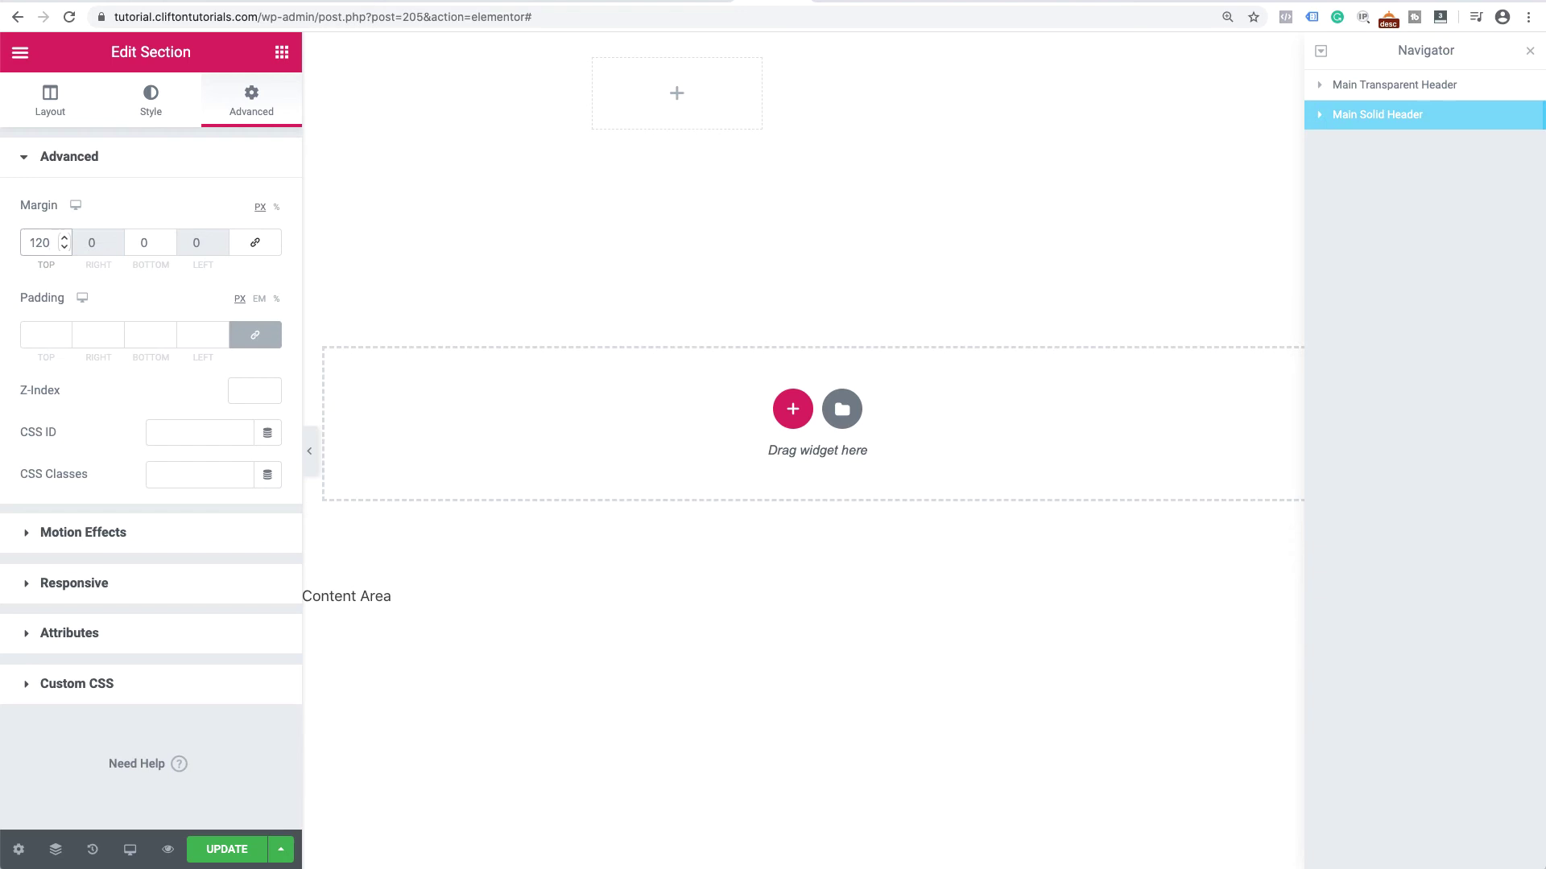
- Check the section's minimum height, set its bottom margin to -180 px and update the header template
left_click(52, 108)
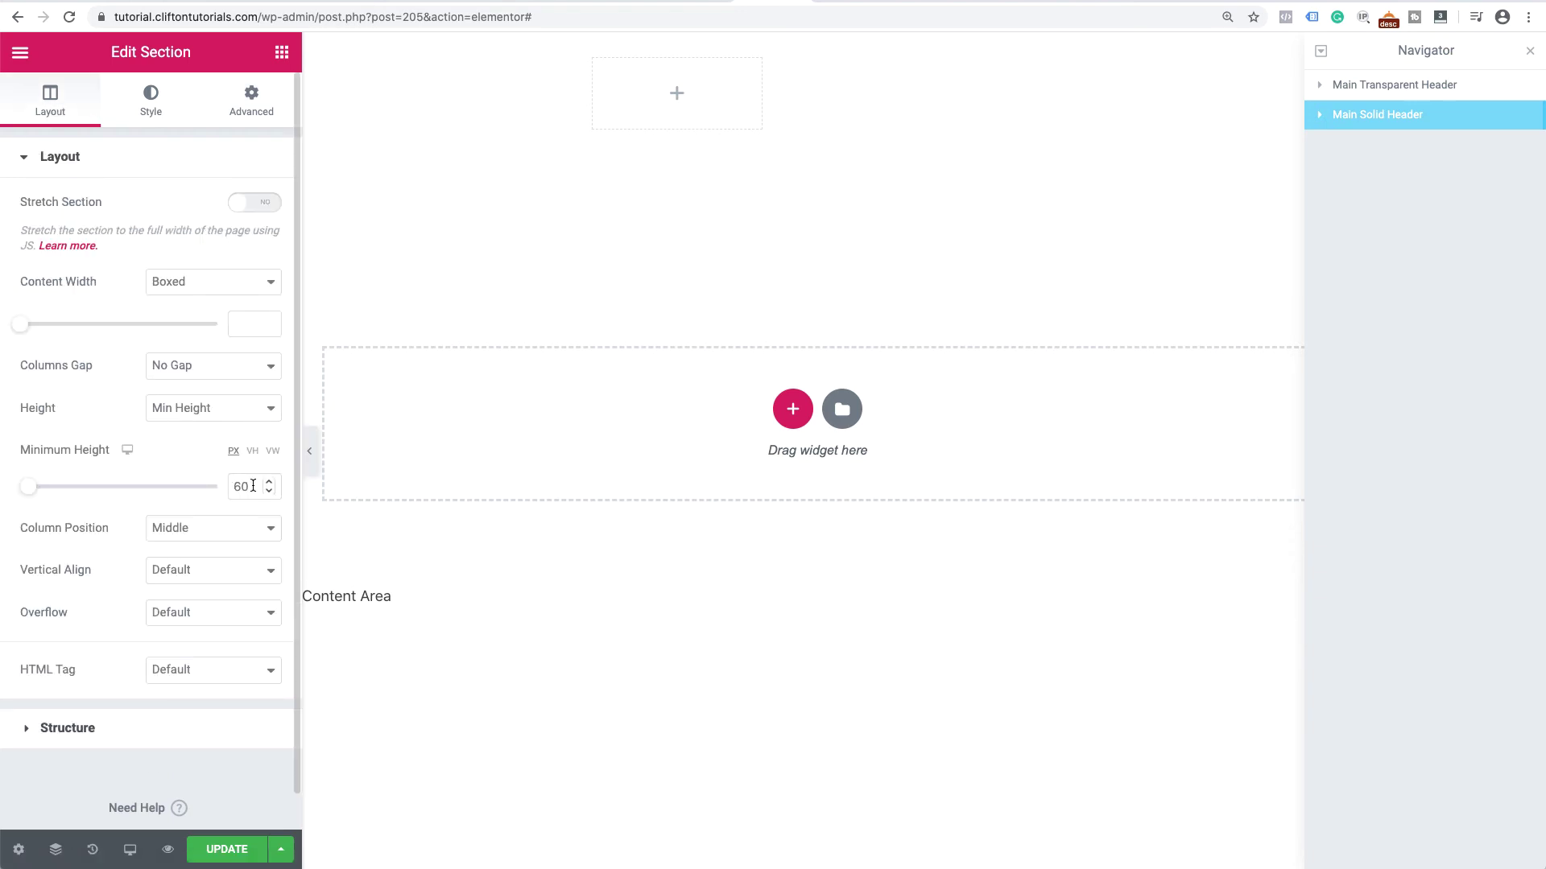
left_click(251, 96)
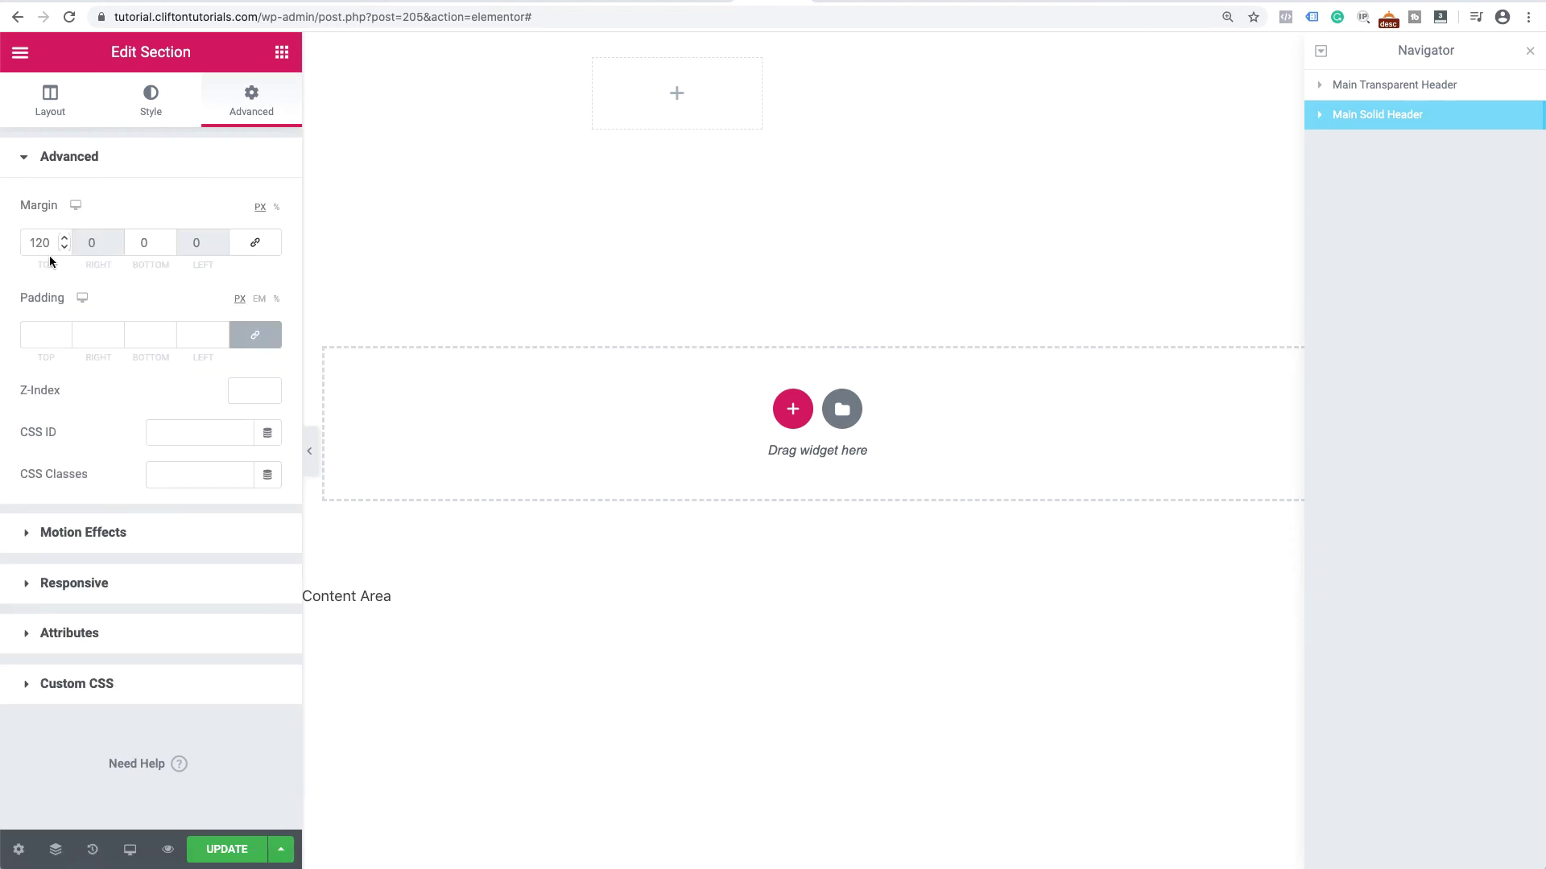
double_click(141, 242)
type("180")
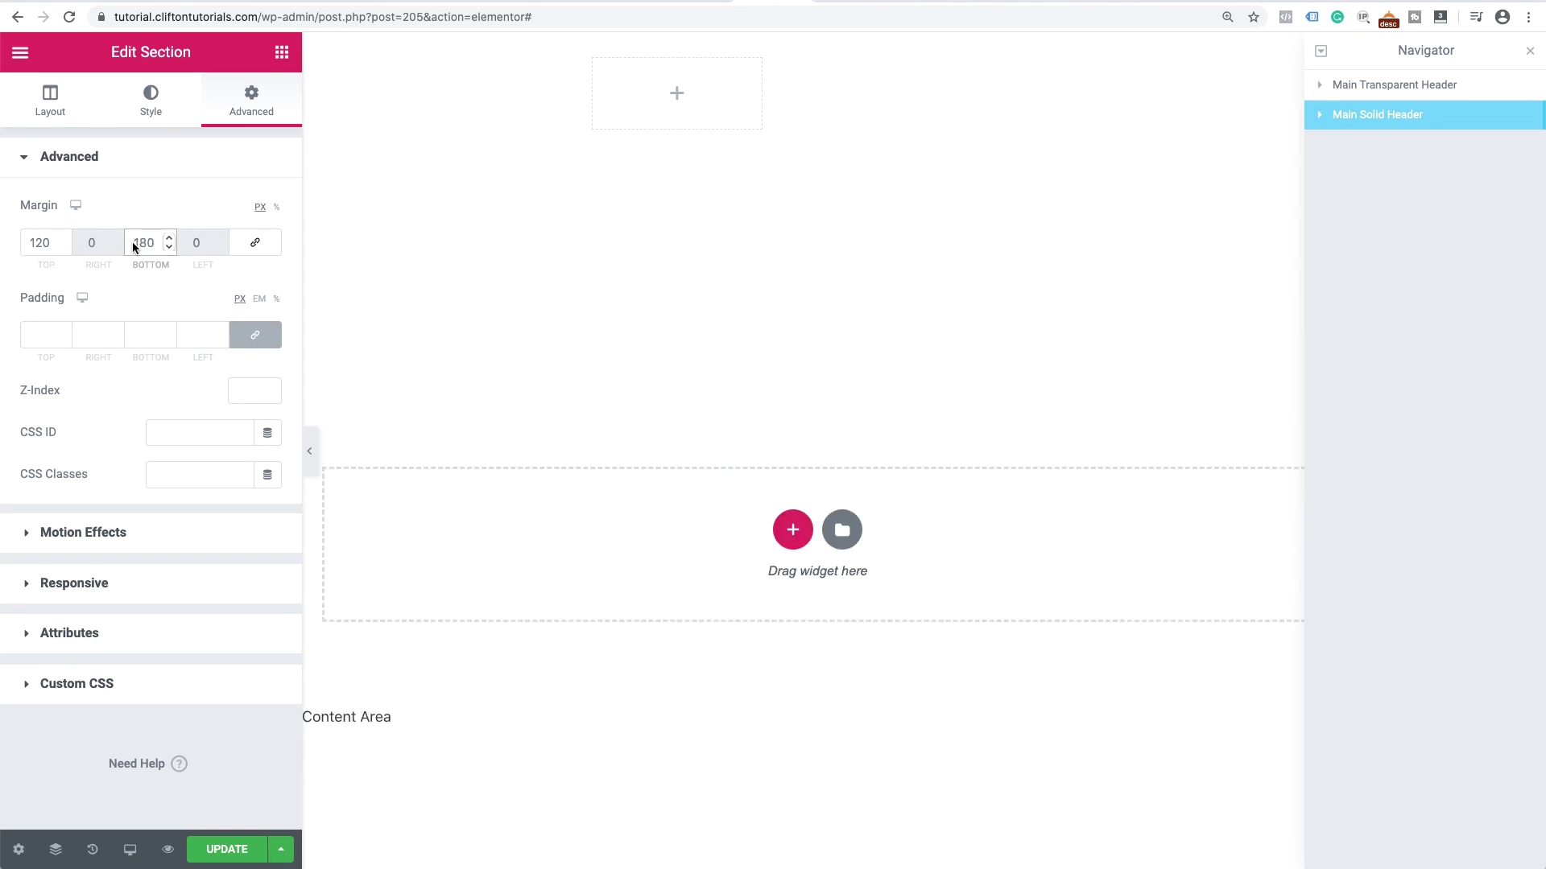
type("-")
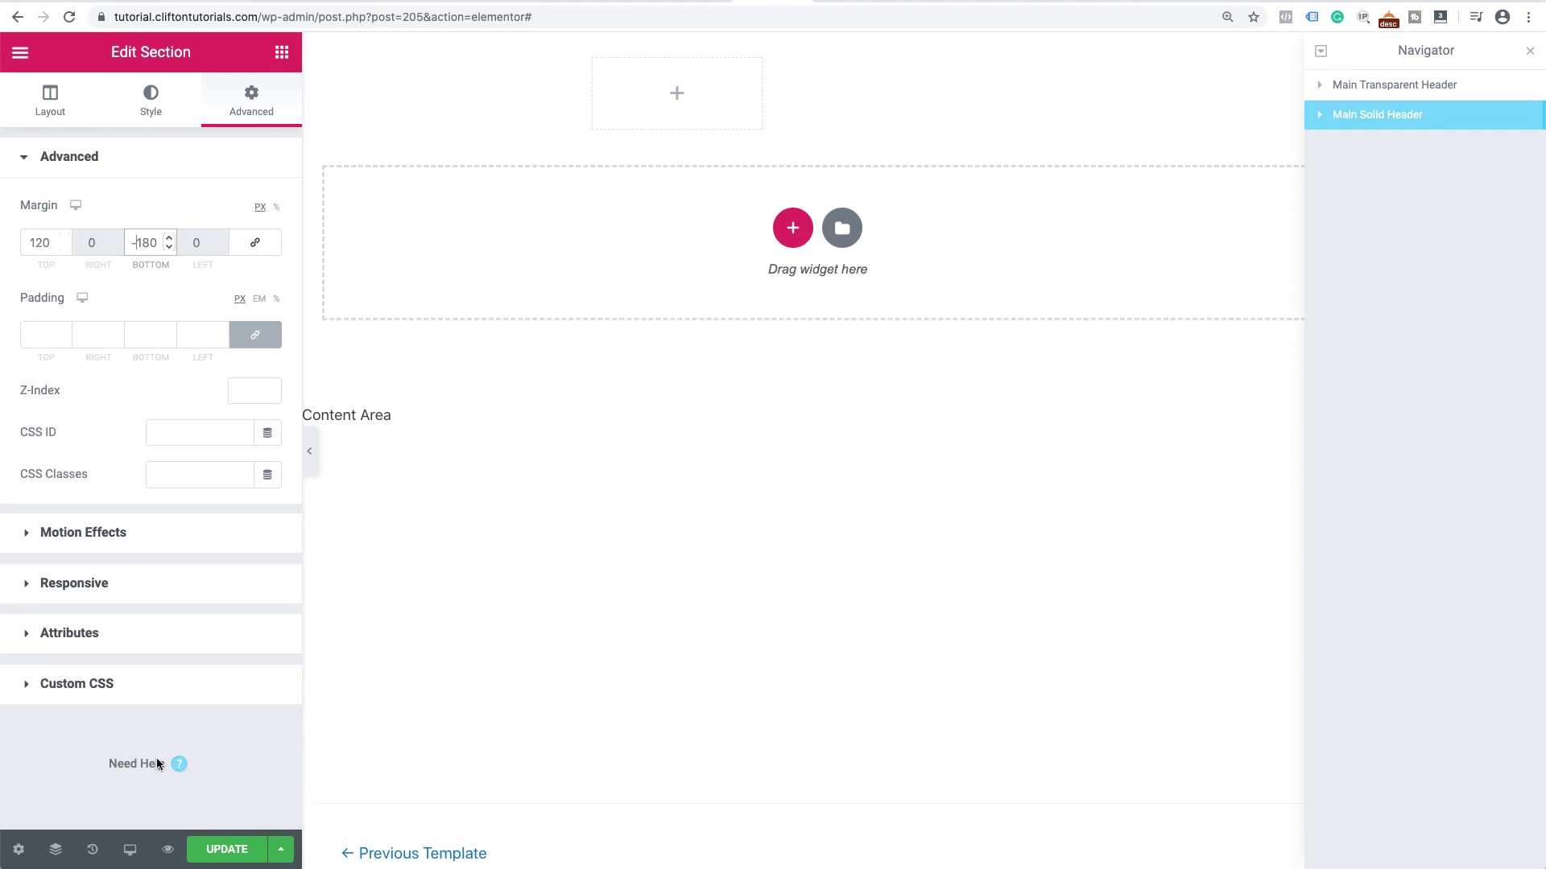
left_click(218, 847)
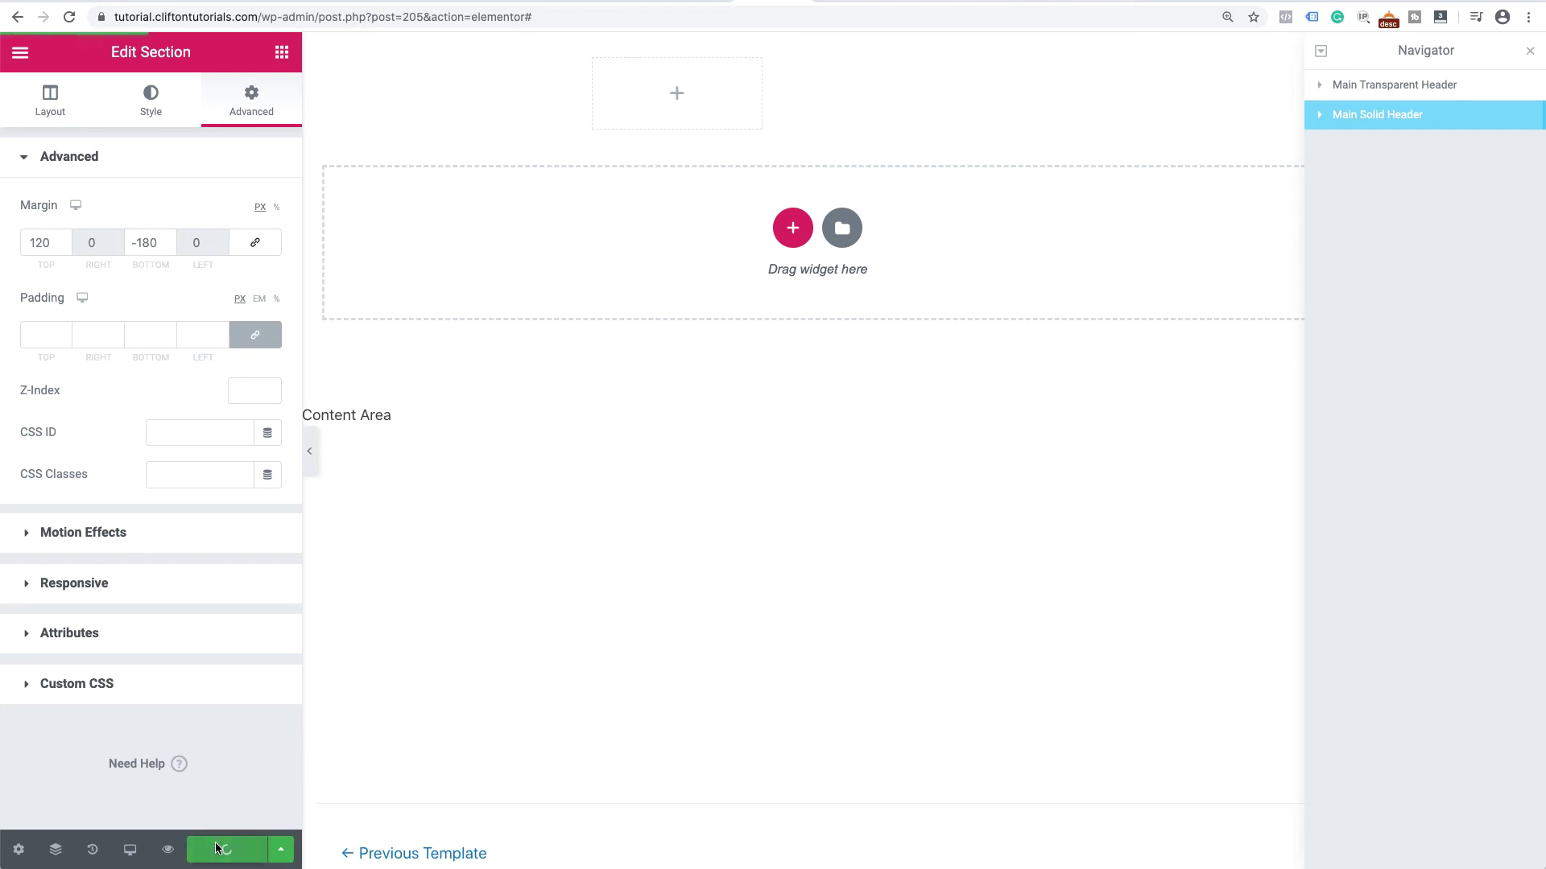
- Reload the live home page and examine the header's transparent-to-solid transition and overlap across the page's sections
left_click(850, 4)
left_click(68, 16)
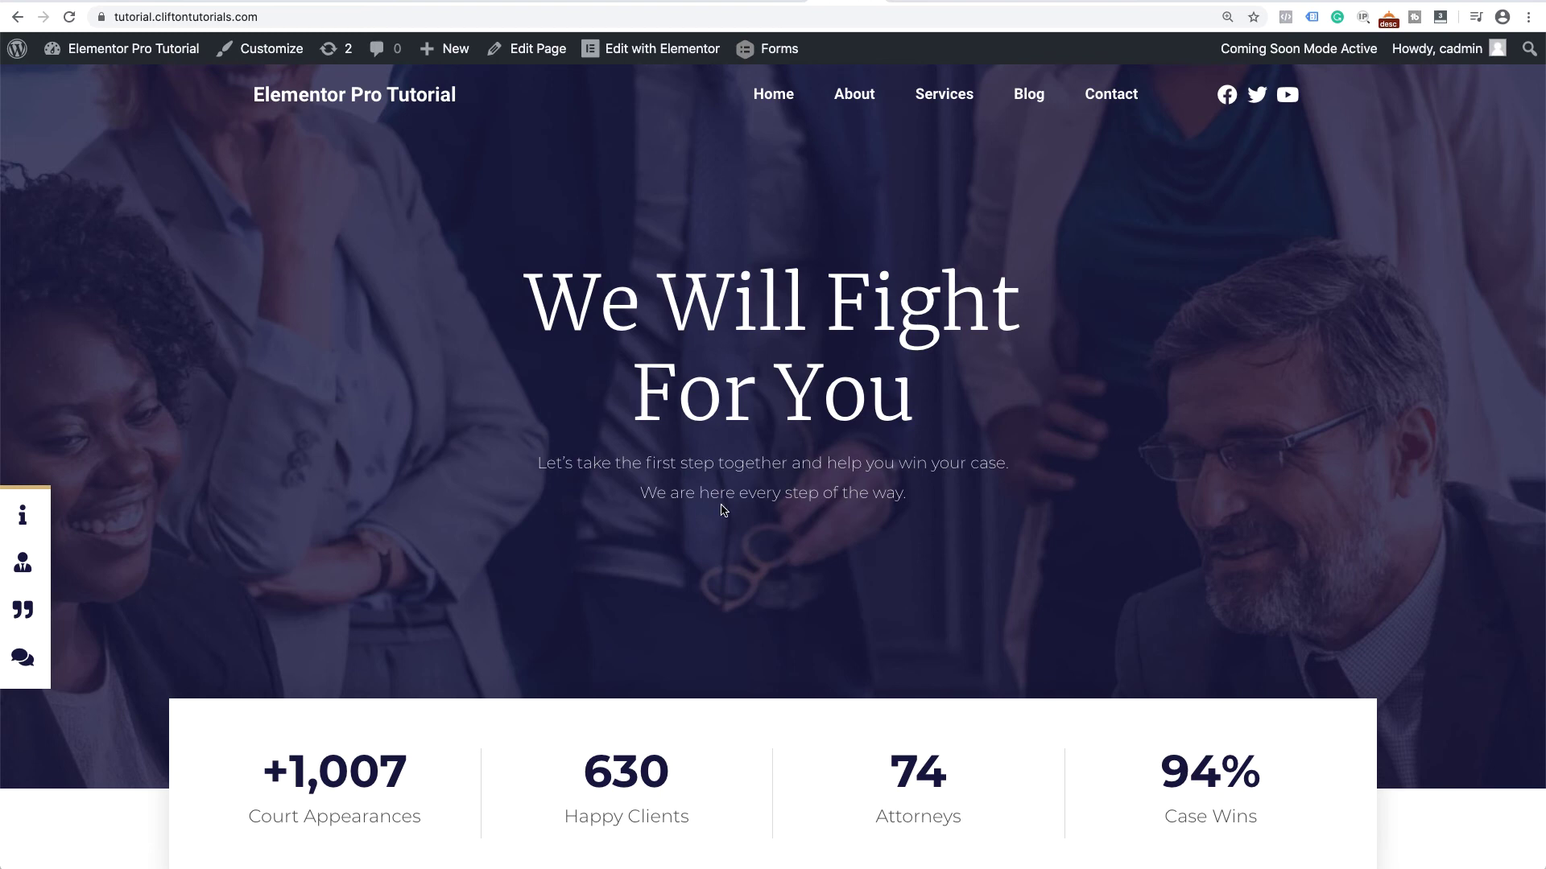
scroll(723, 511, "down", 2)
scroll(723, 510, "down", 5)
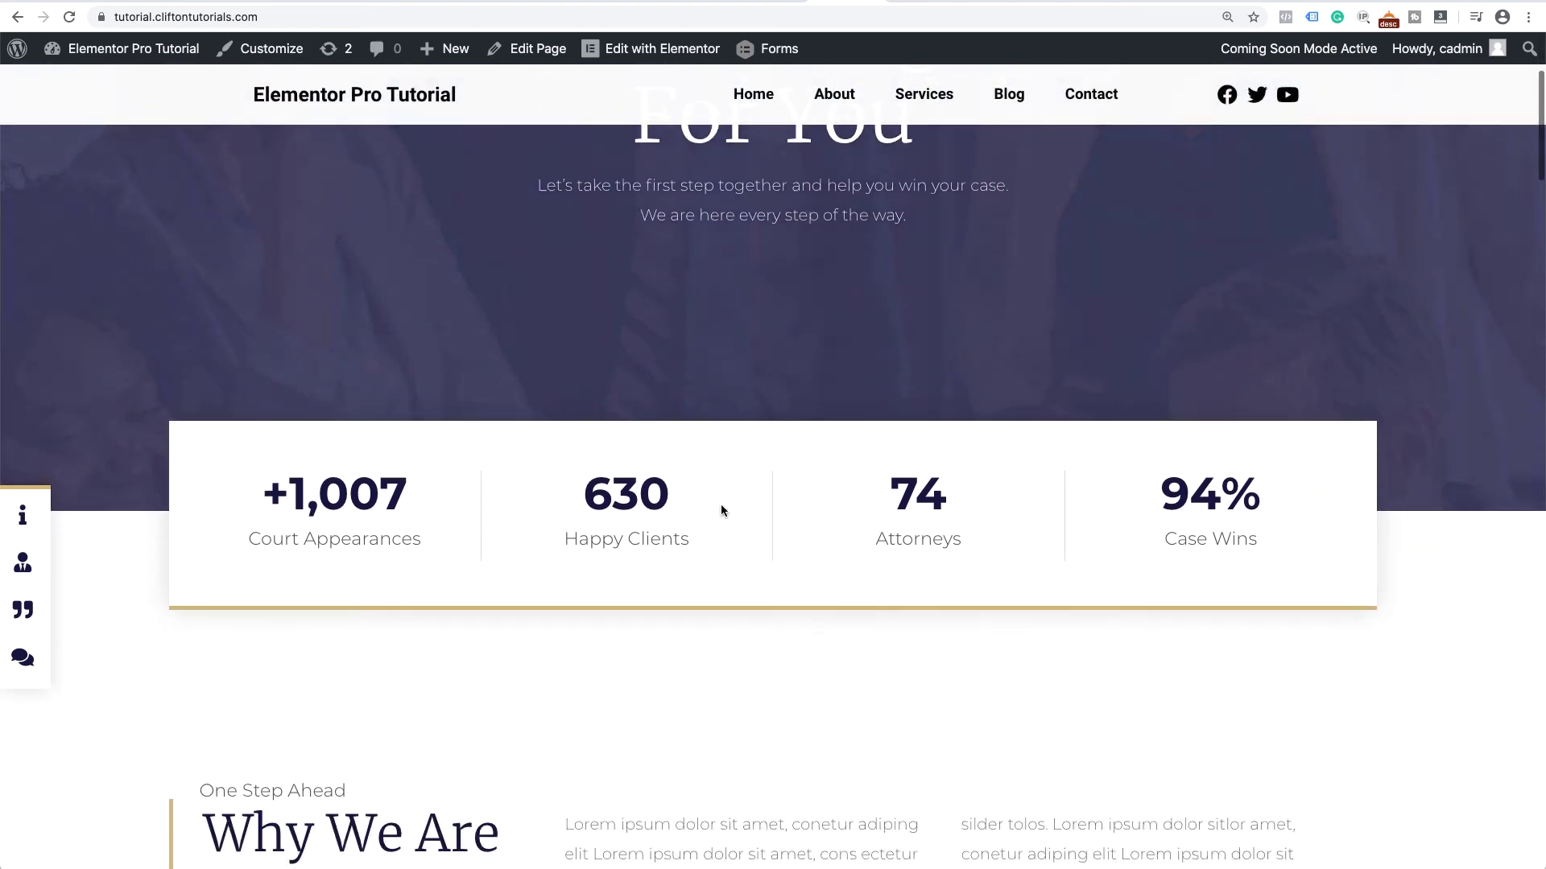
scroll(721, 511, "down", 3)
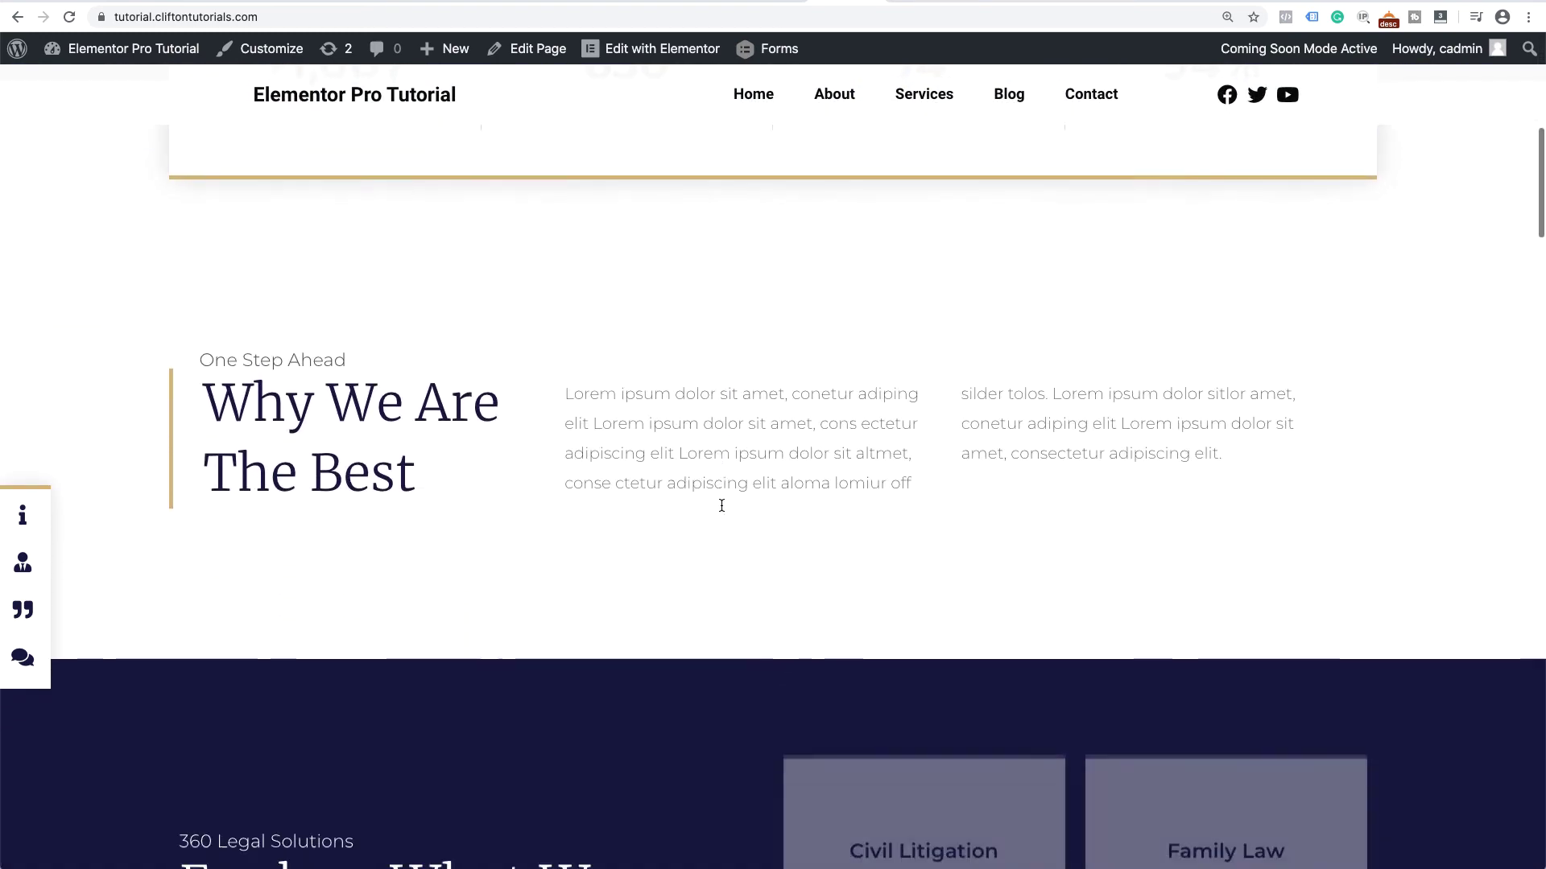
scroll(721, 510, "down", 2)
scroll(722, 511, "down", 8)
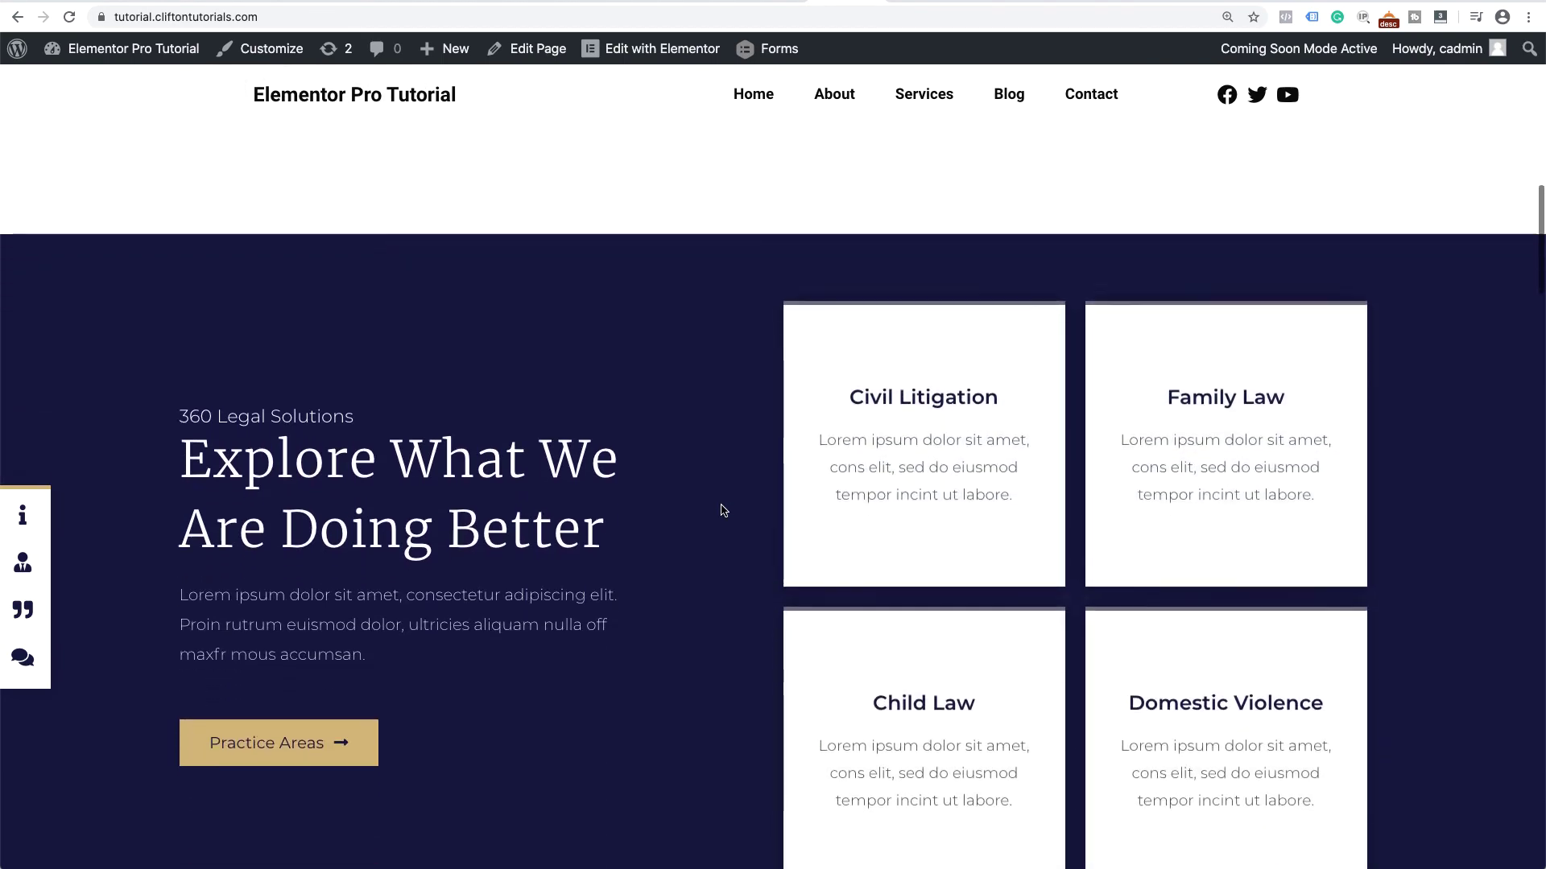
scroll(722, 509, "down", 15)
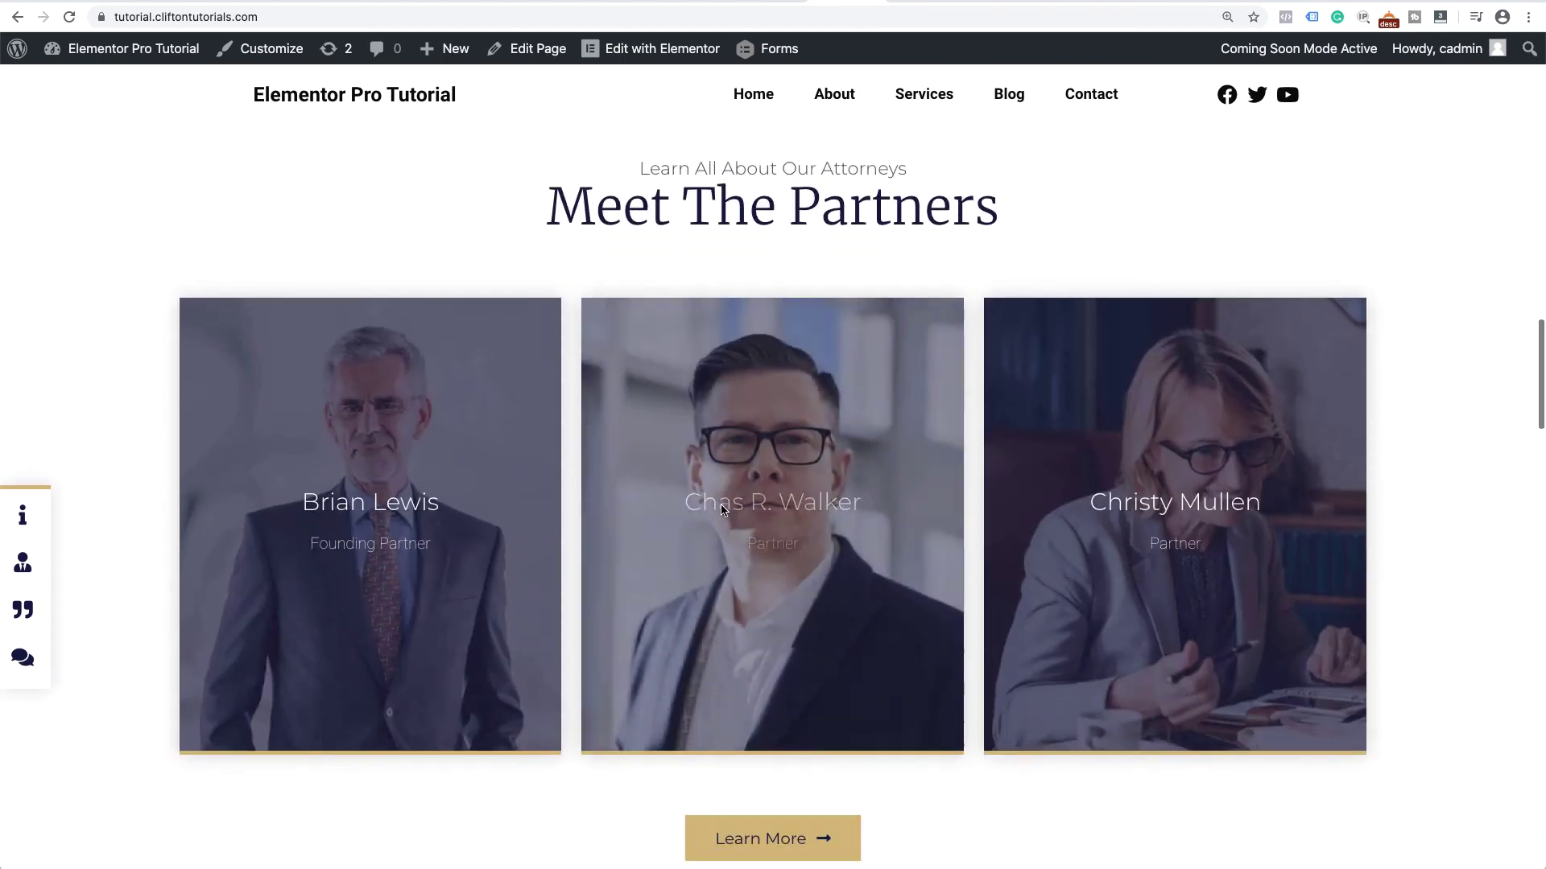
scroll(721, 505, "down", 13)
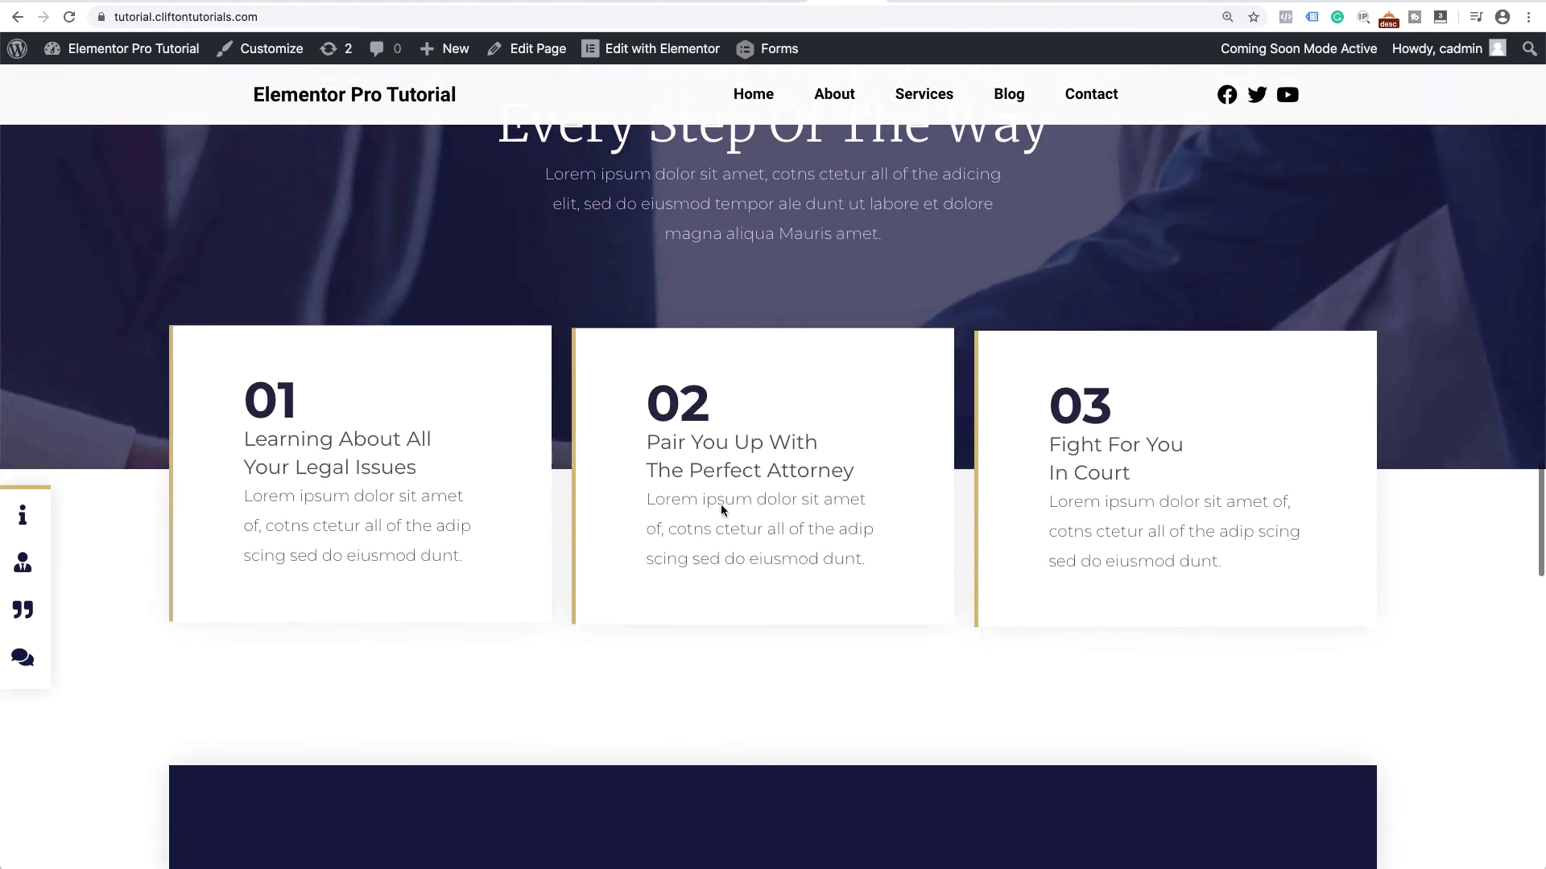
scroll(722, 504, "down", 7)
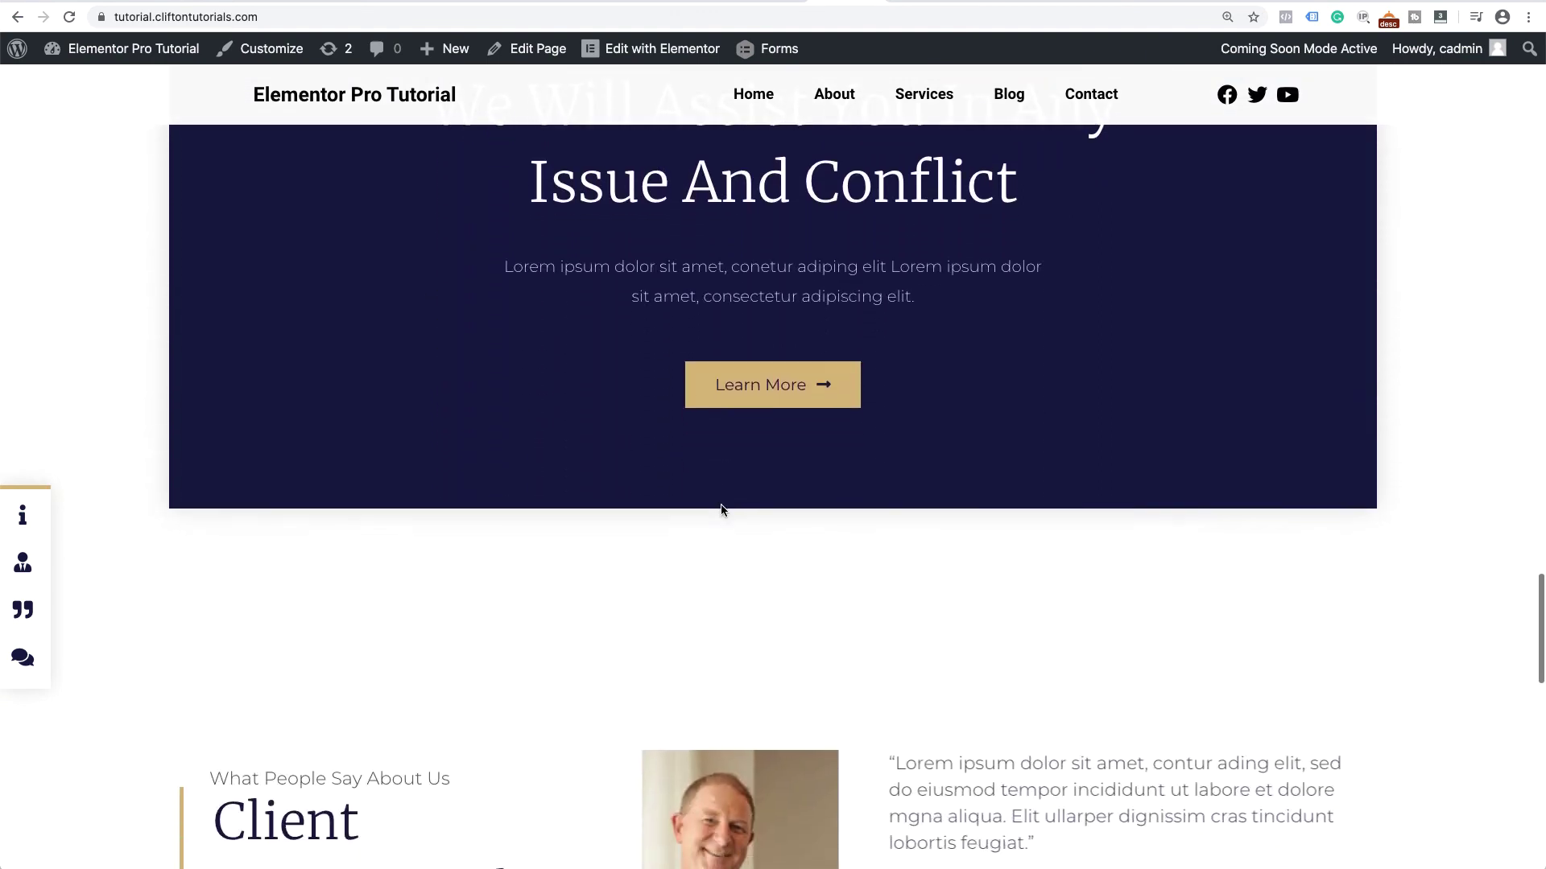
scroll(722, 507, "down", 2)
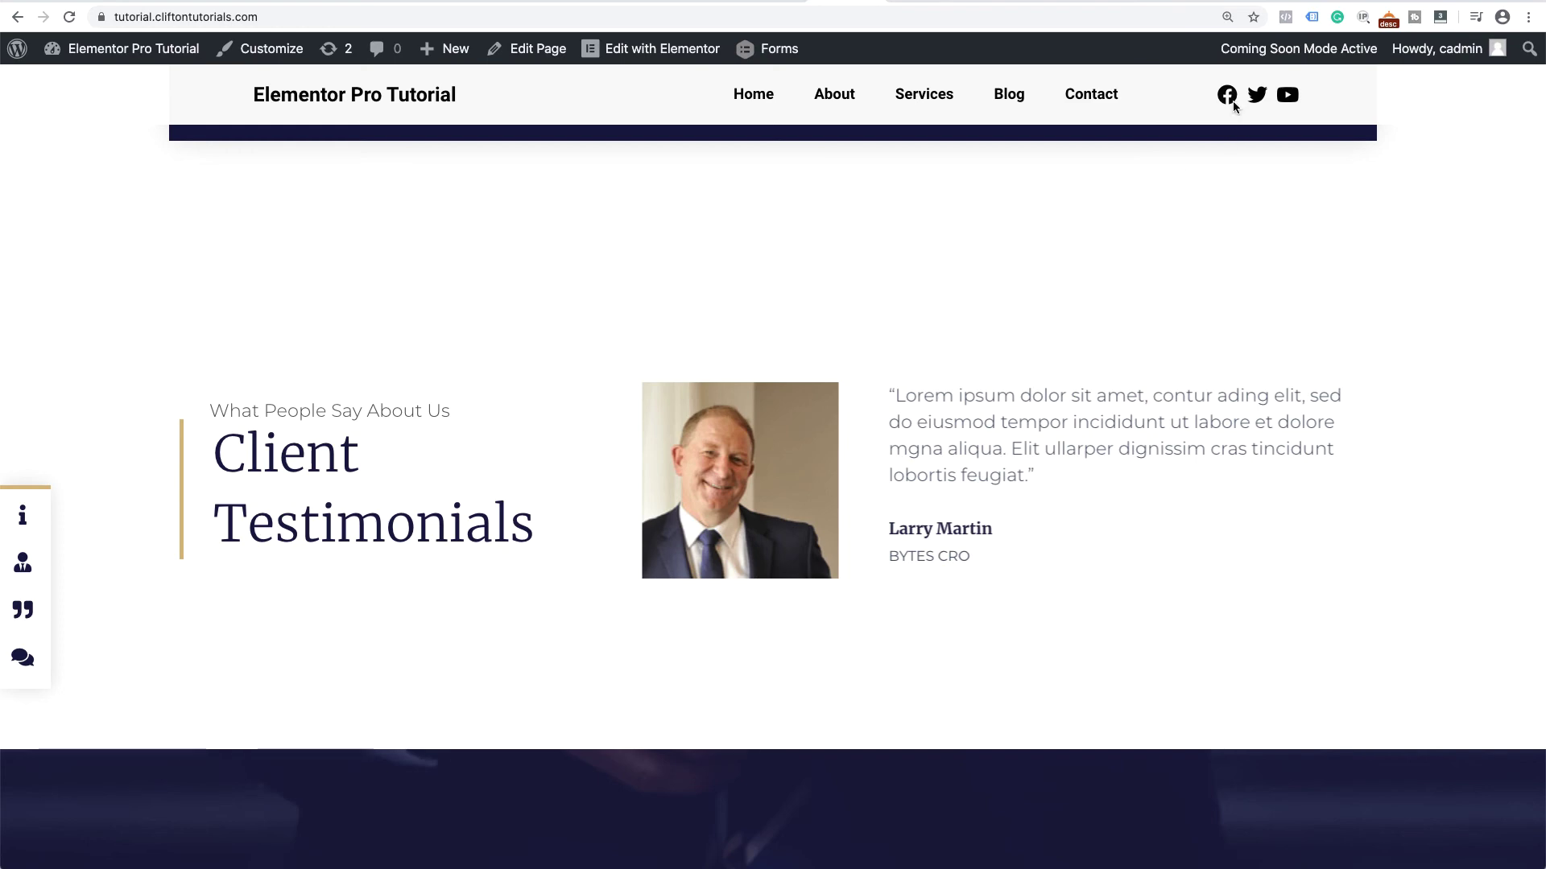
scroll(810, 405, "down", 1)
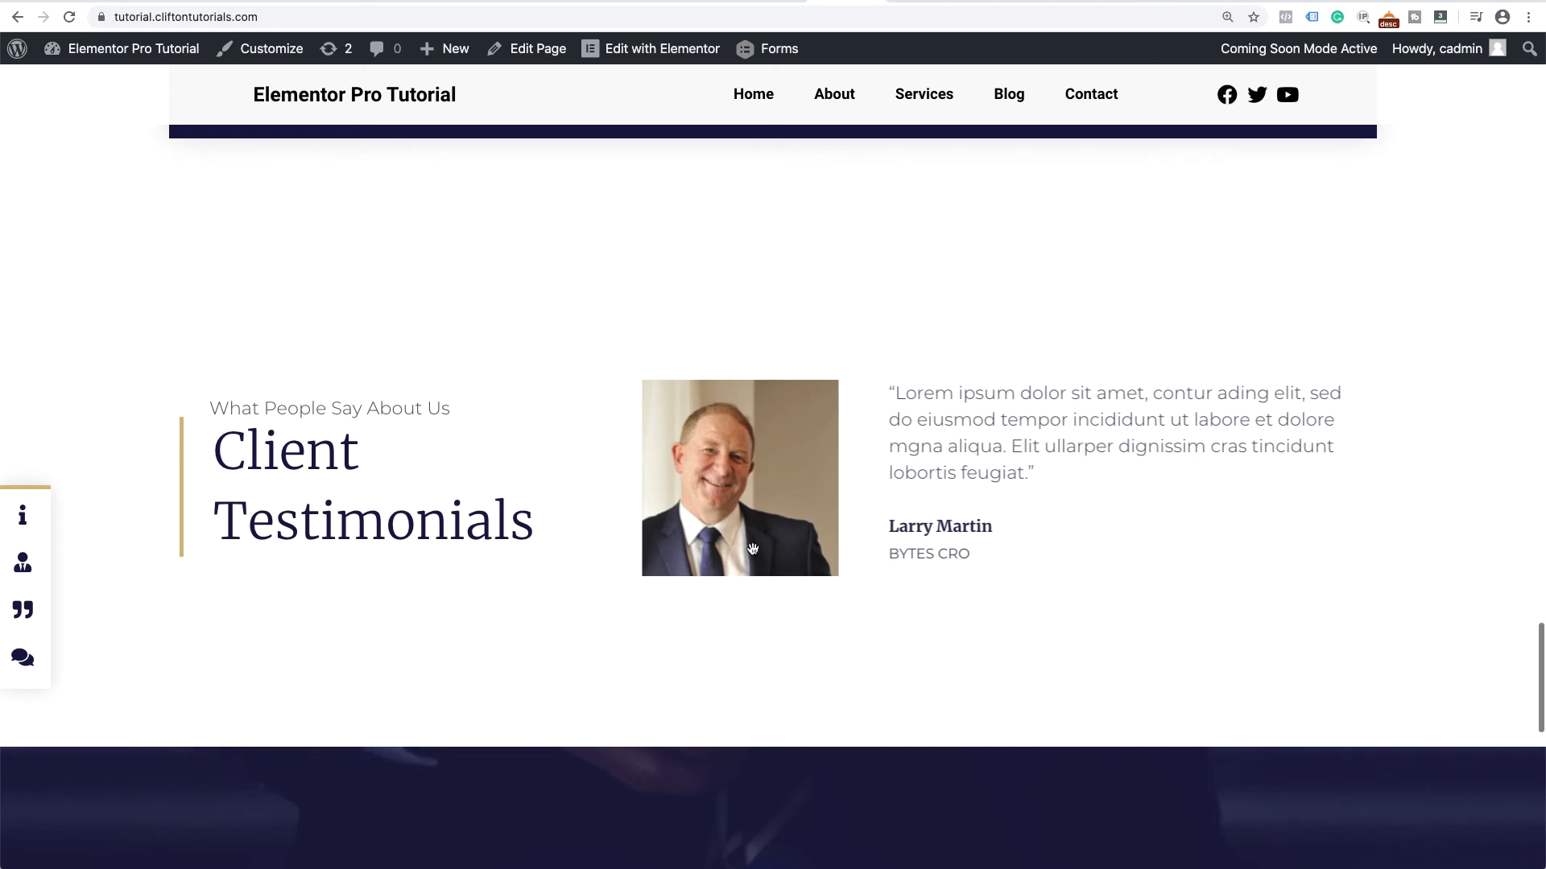
scroll(628, 469, "down", 6)
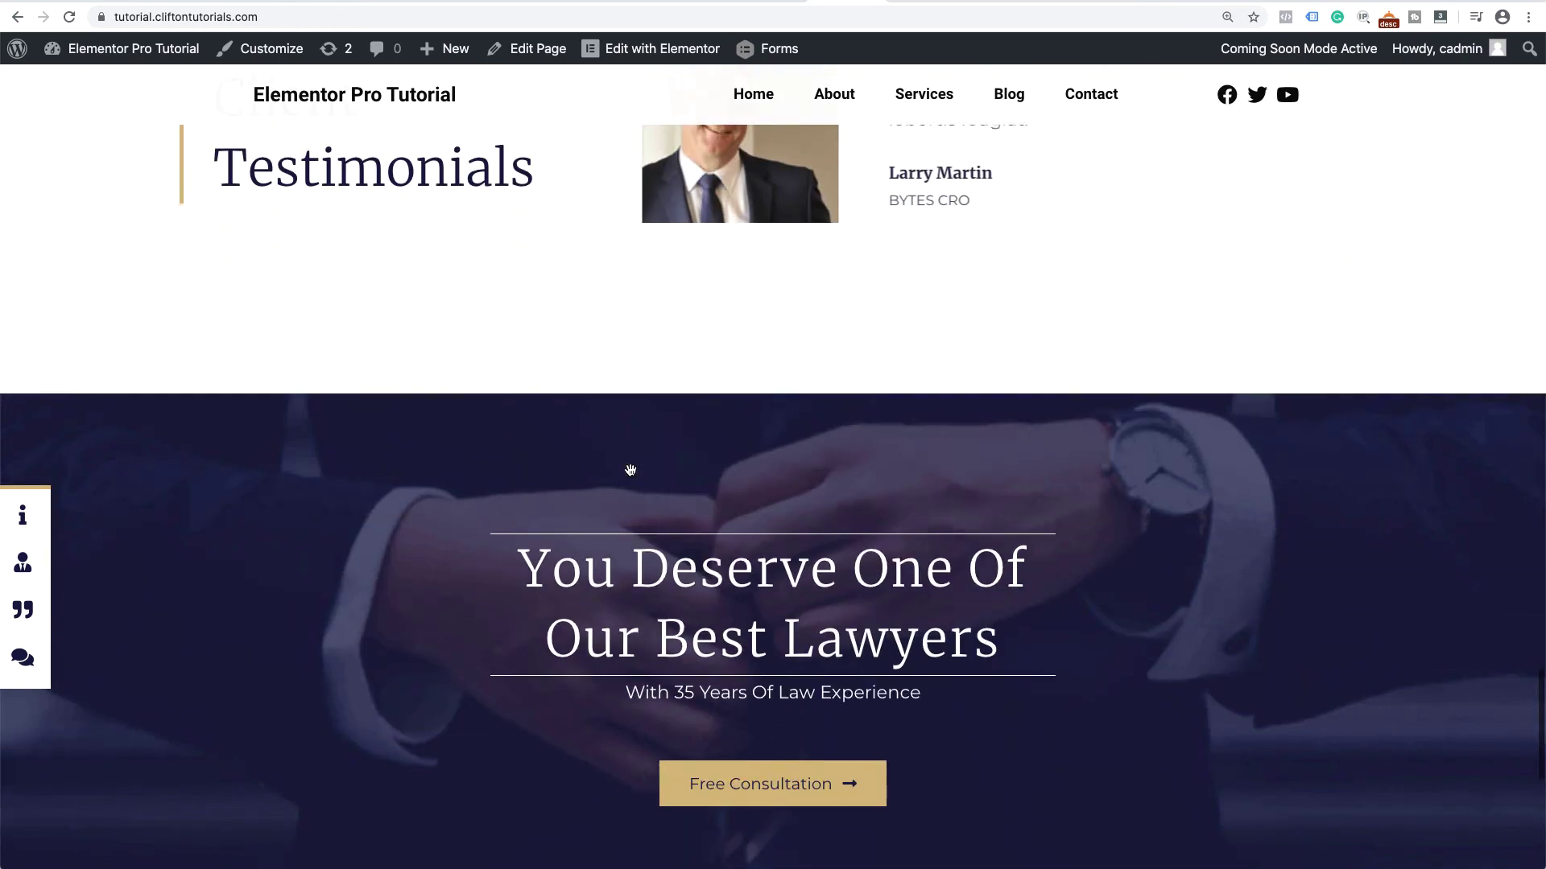
scroll(630, 470, "up", 4)
scroll(630, 470, "up", 15)
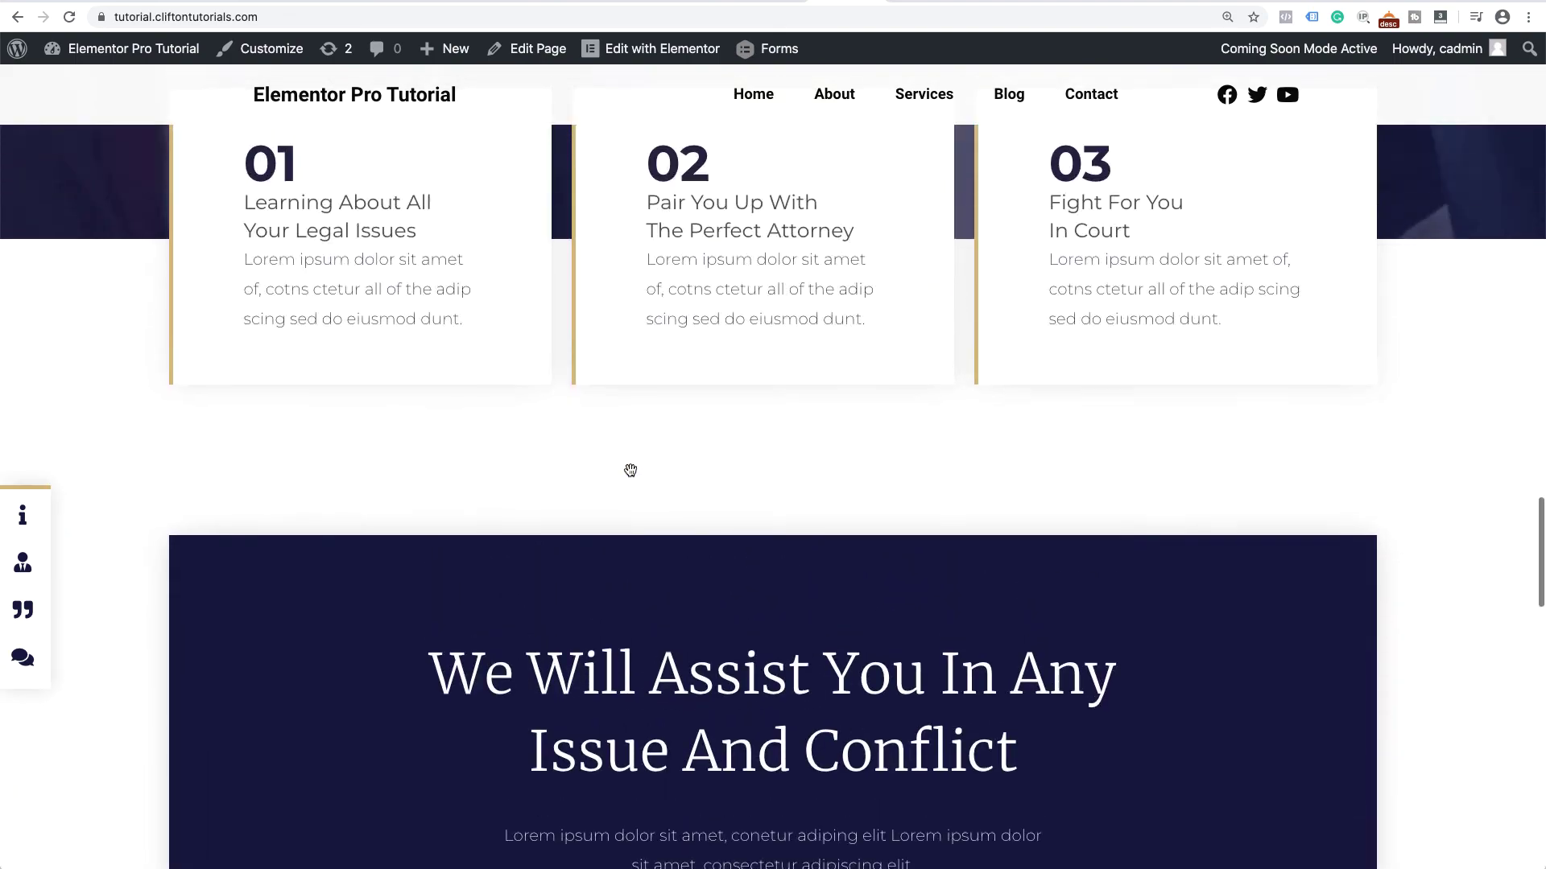
scroll(630, 470, "up", 15)
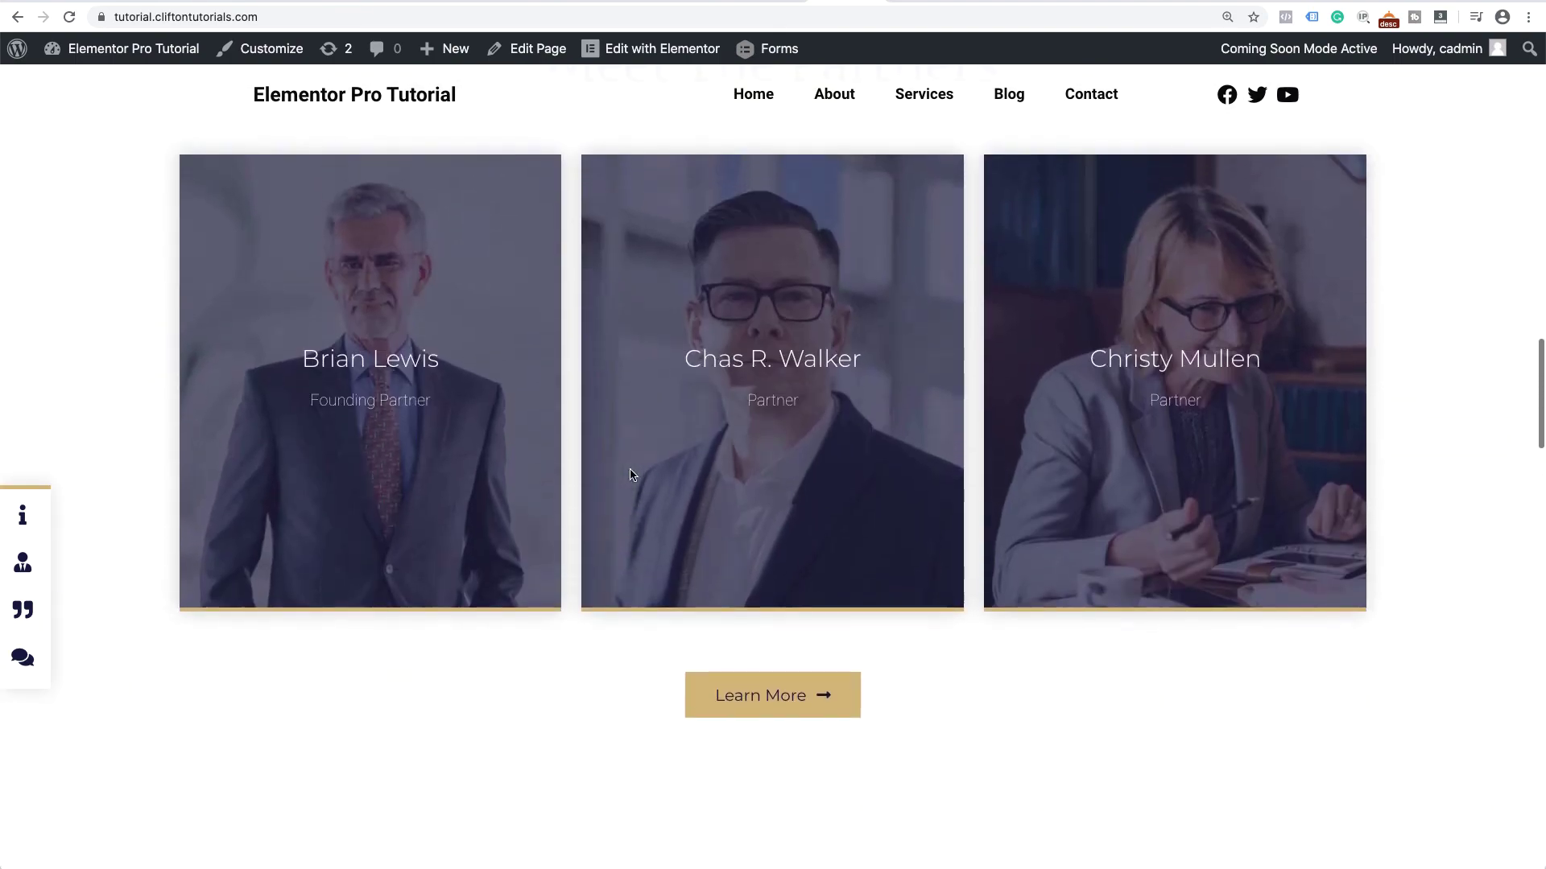
scroll(630, 470, "up", 15)
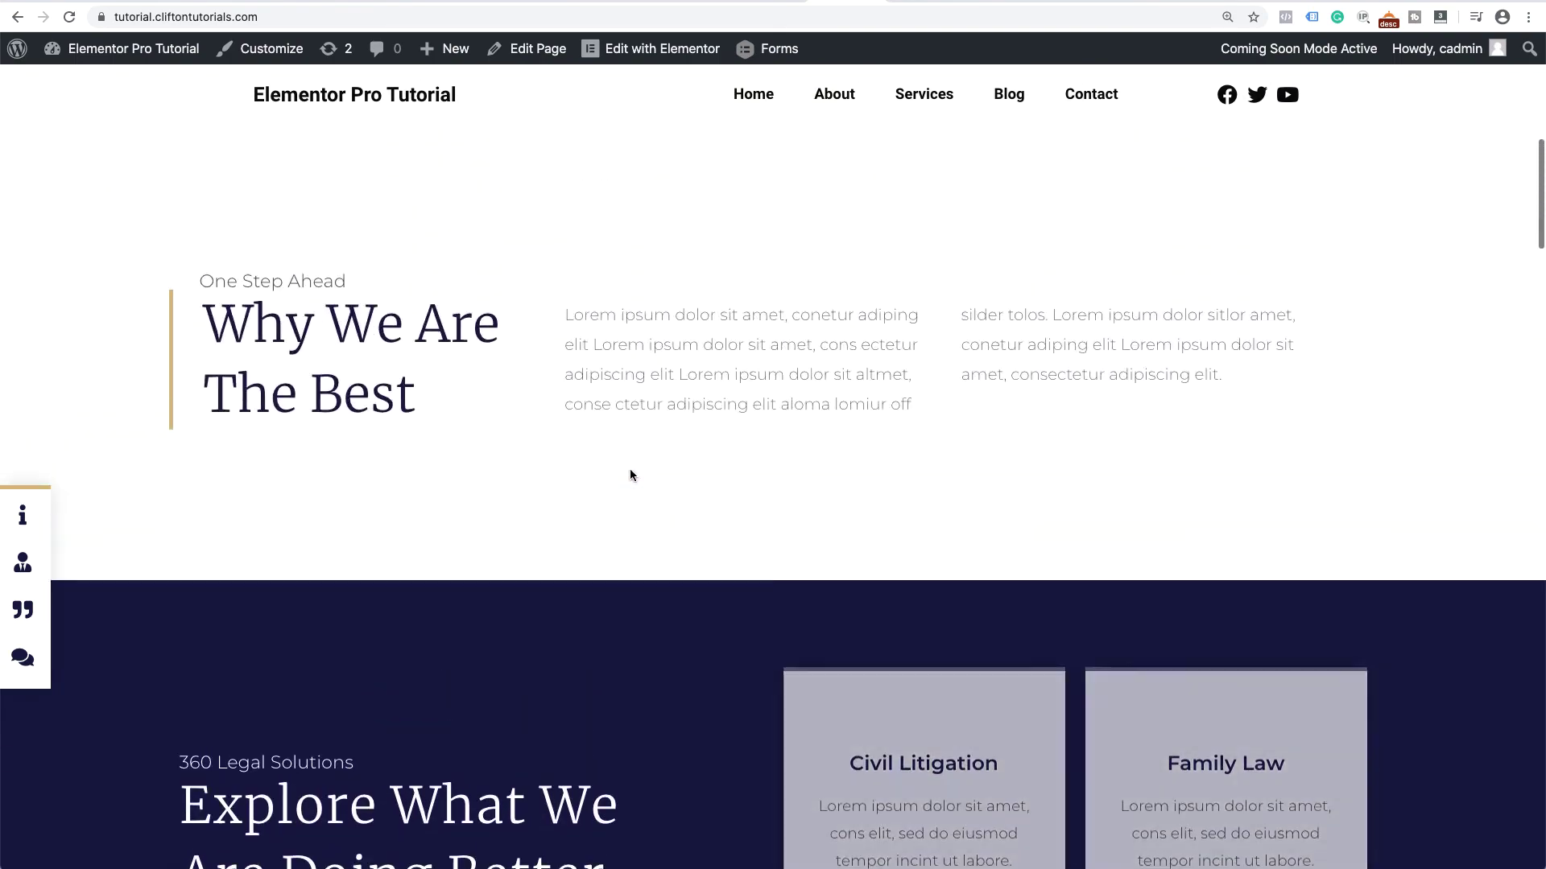
- Open the home page in the Elementor editor and examine the header's scroll behavior in the full-width tablet preview
scroll(631, 471, "up", 2)
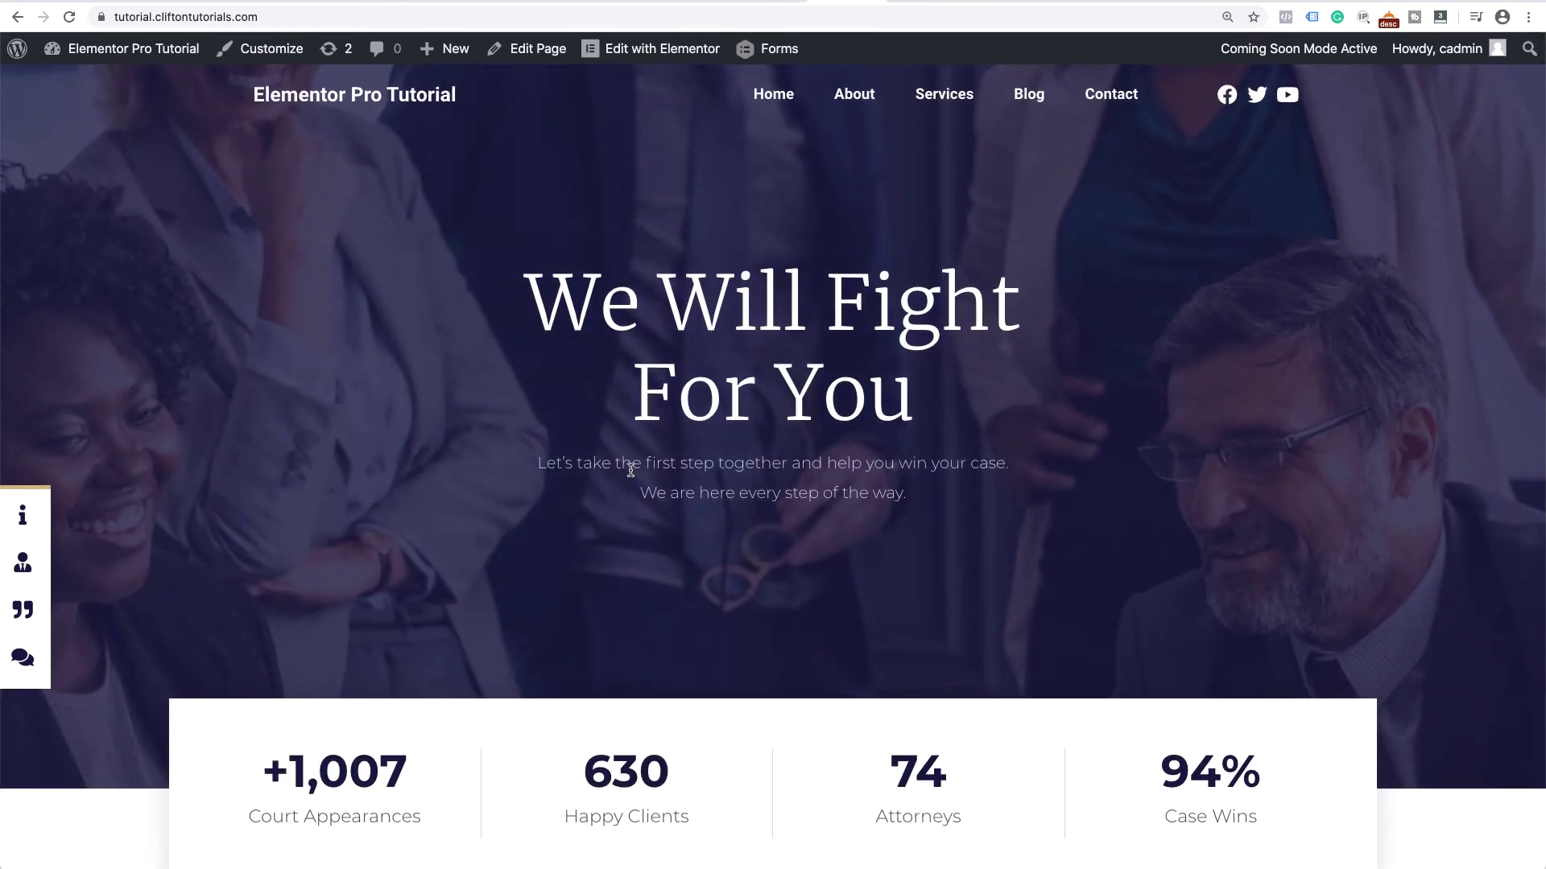
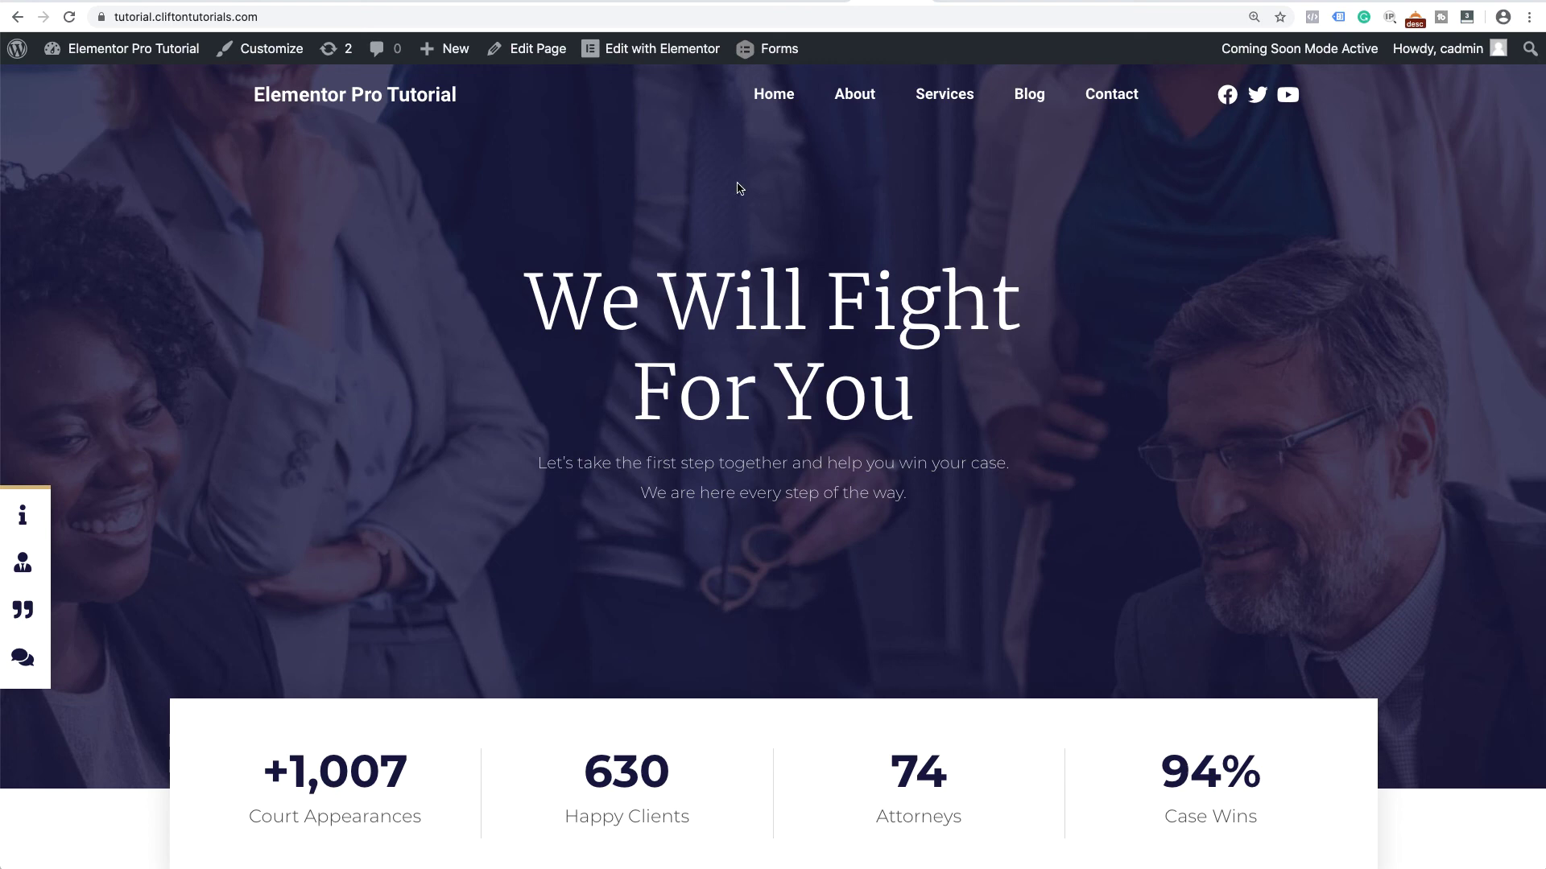
left_click(668, 65)
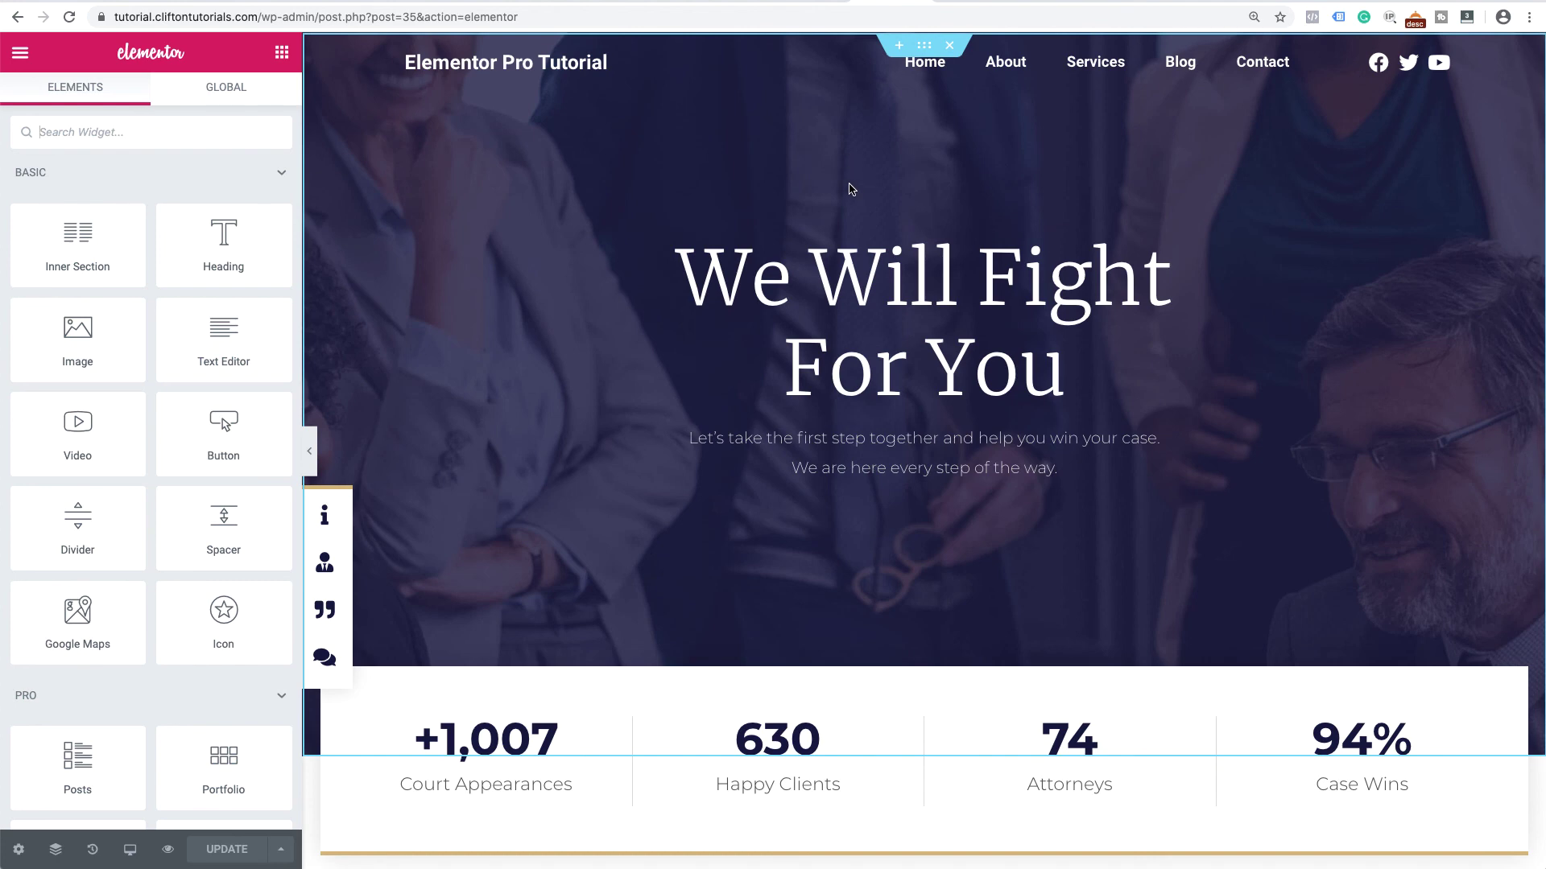
left_click(129, 851)
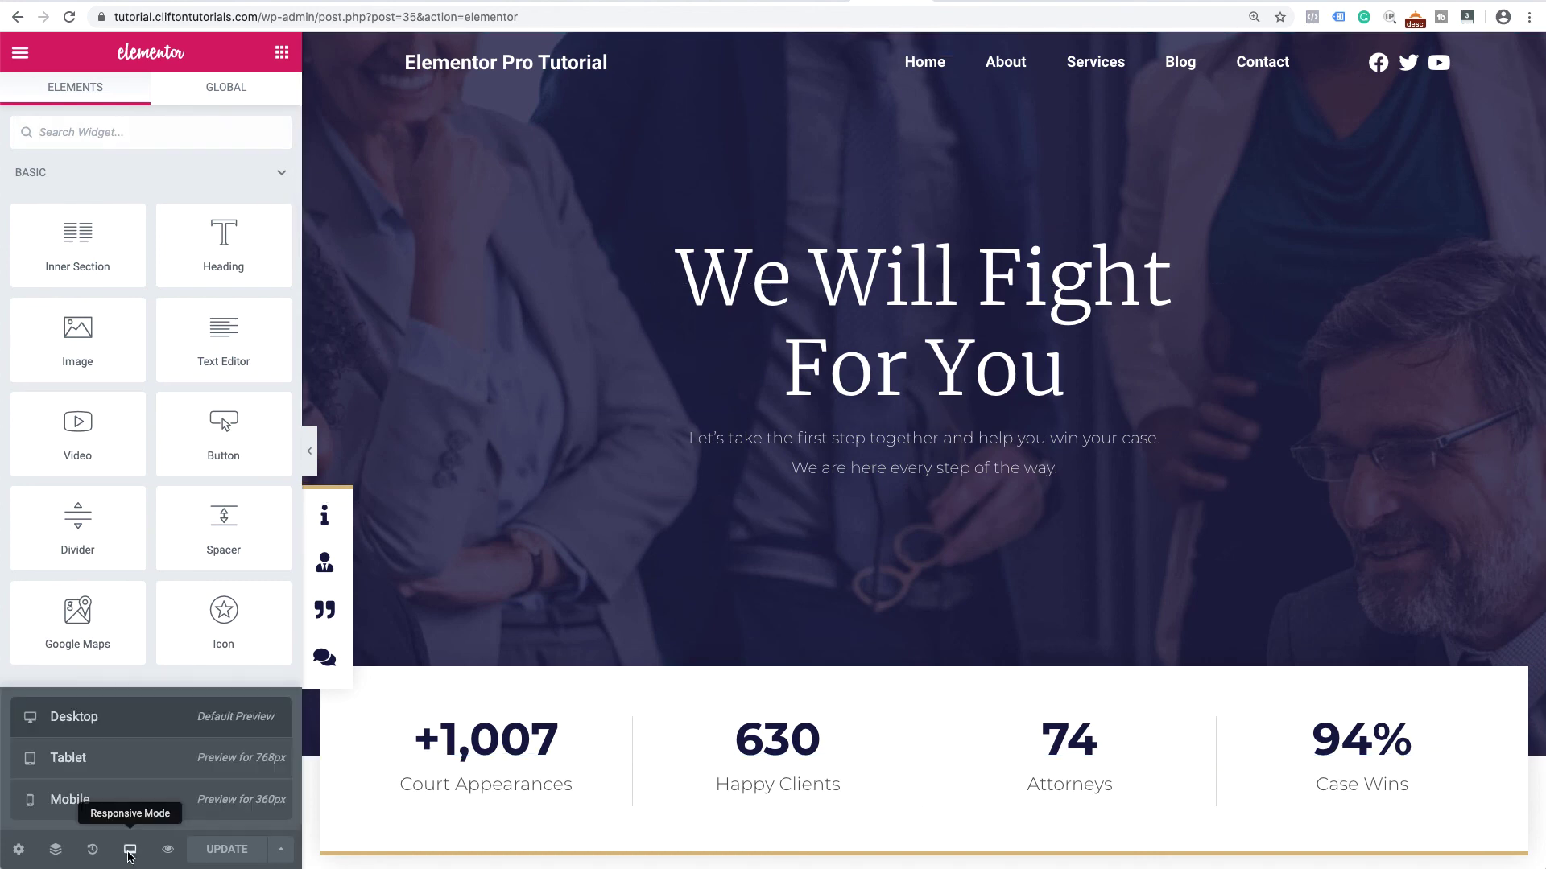
left_click(129, 761)
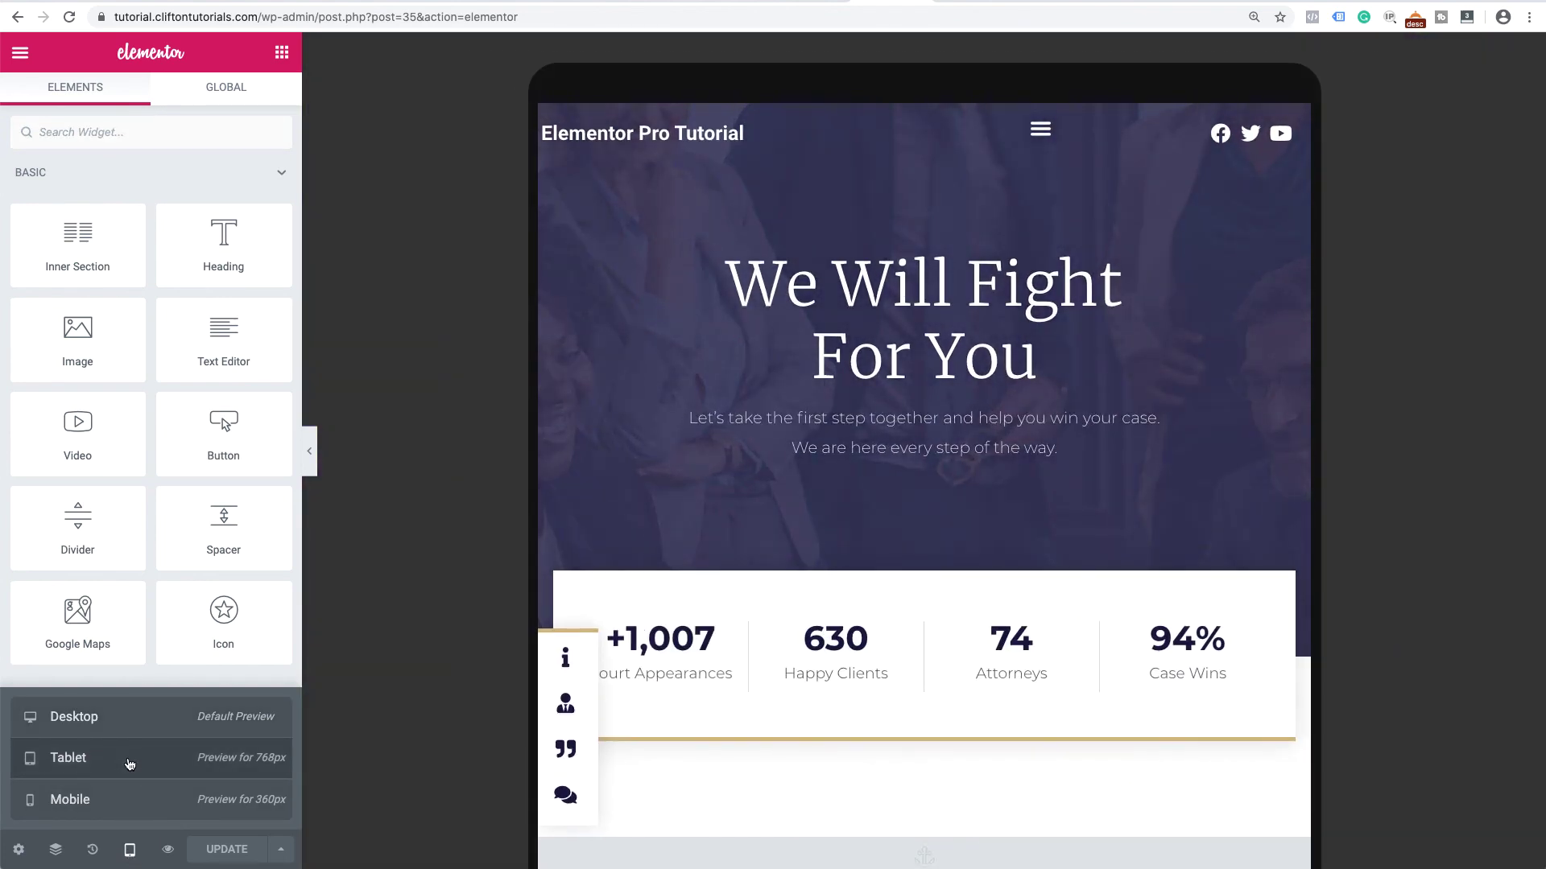
left_click(309, 453)
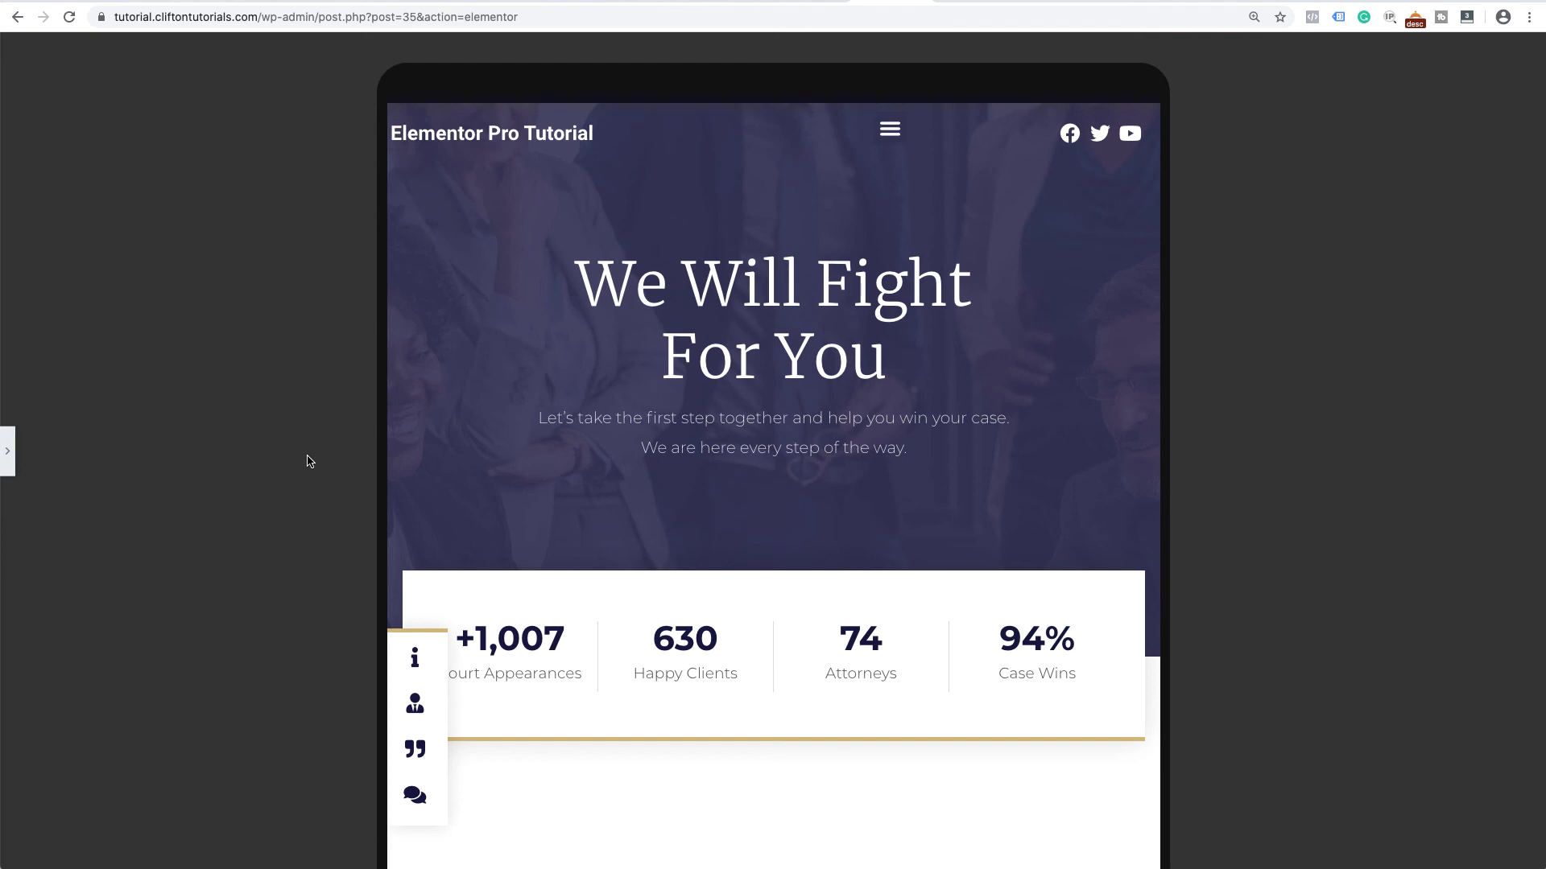
scroll(707, 612, "down", 6)
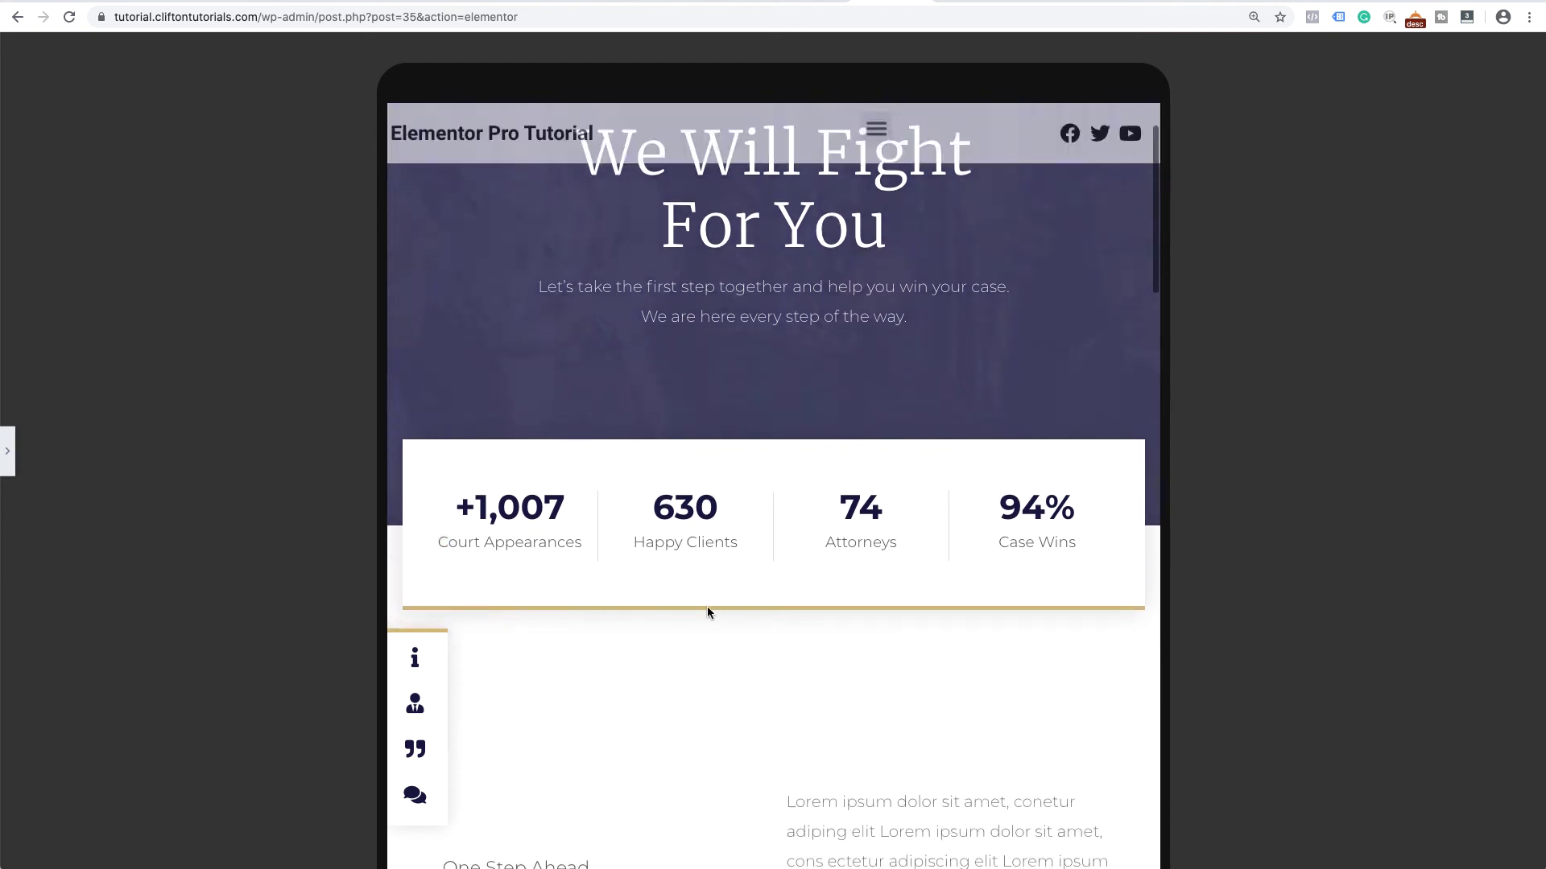
scroll(708, 613, "down", 10)
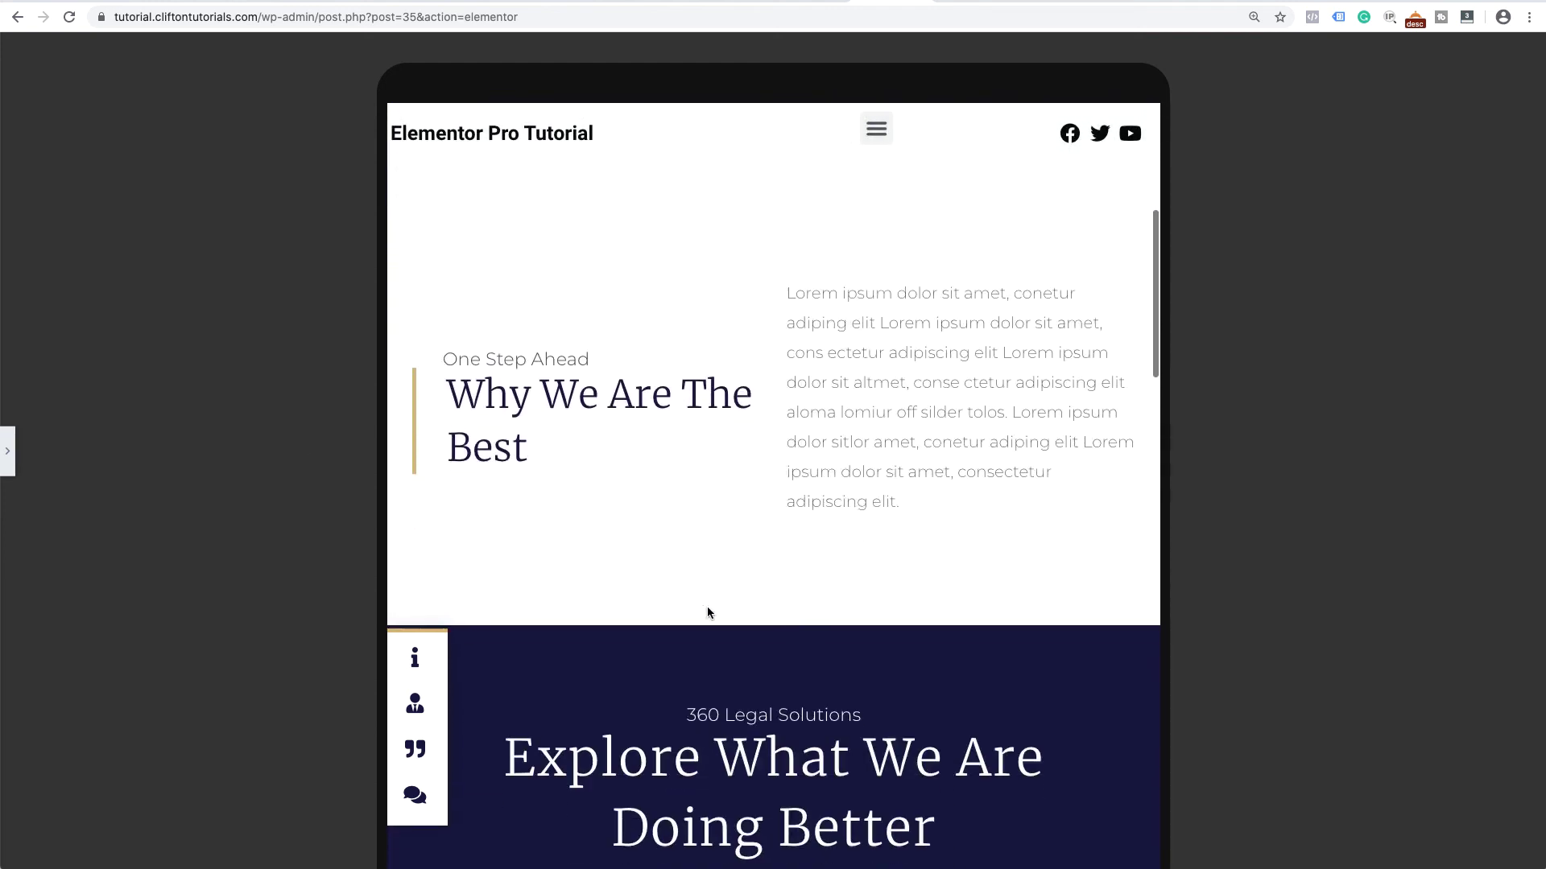
scroll(708, 613, "down", 10)
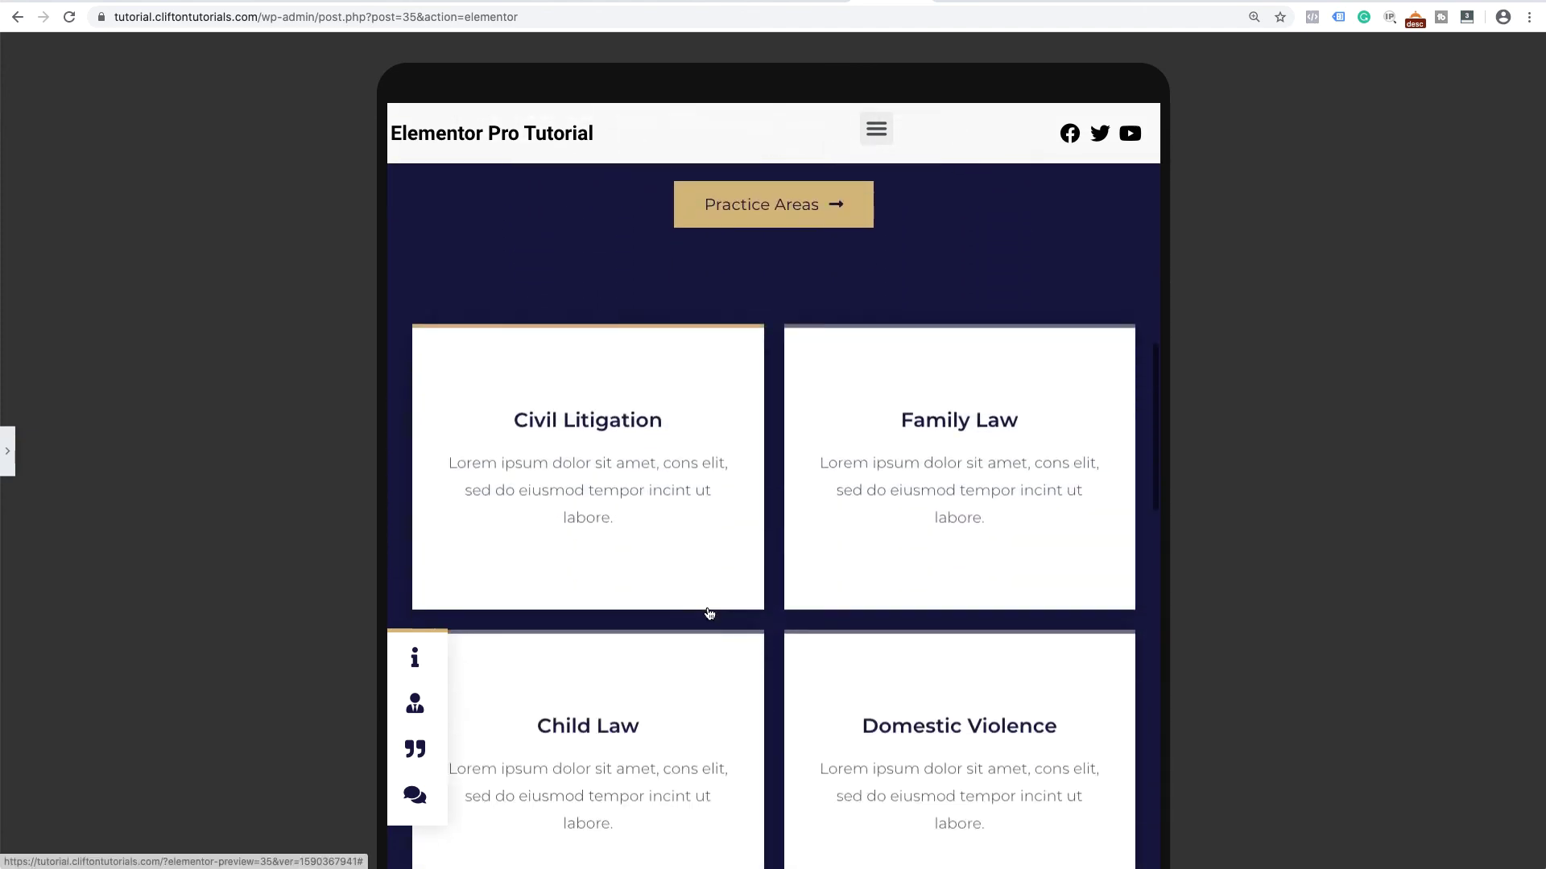
scroll(708, 613, "down", 10)
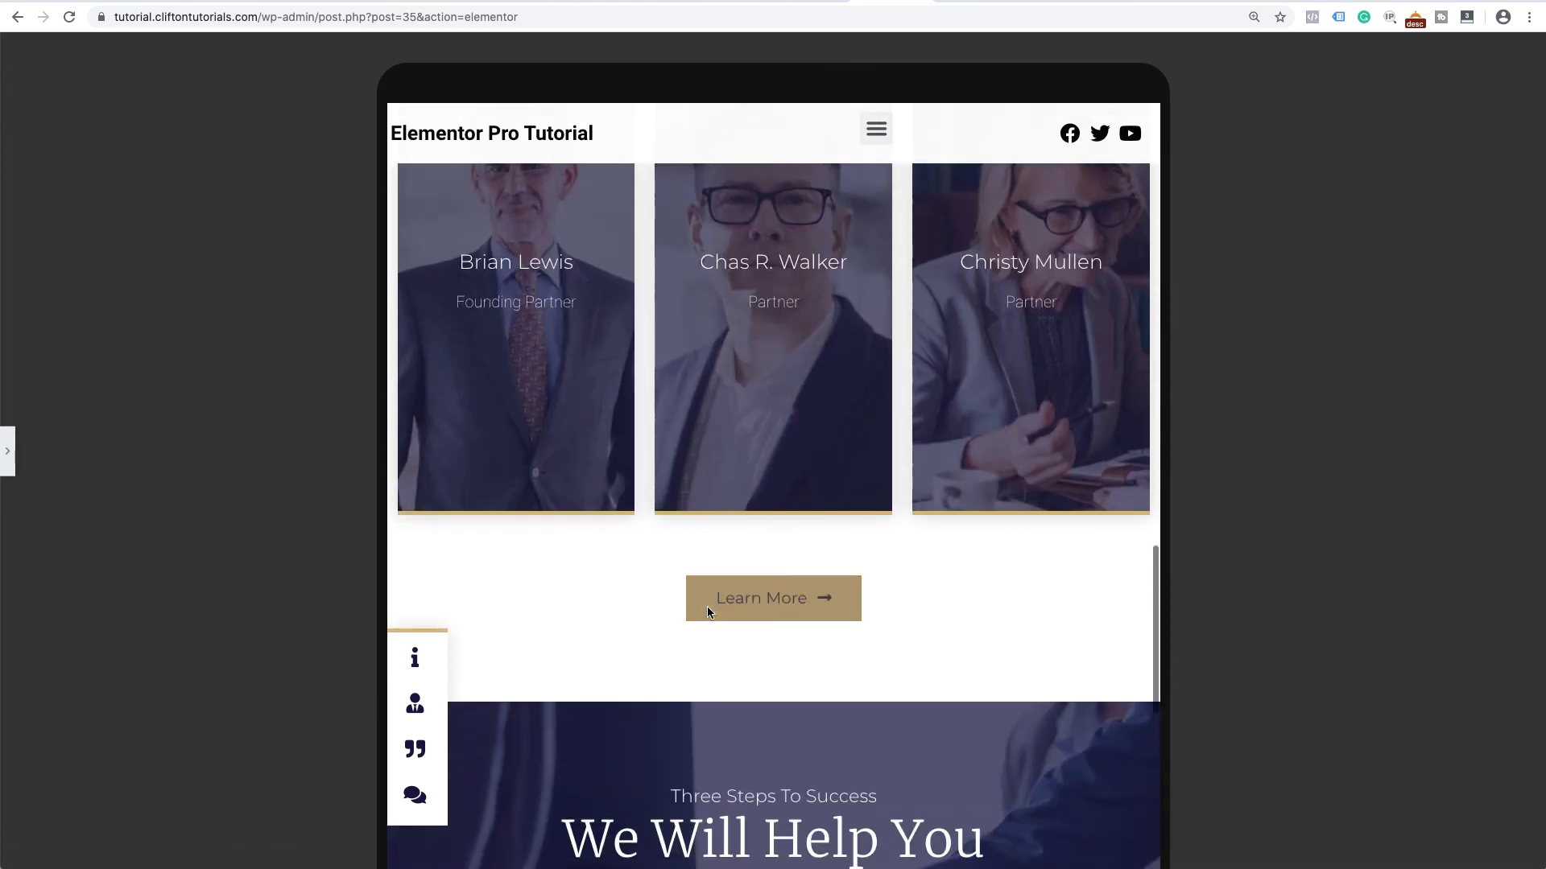
scroll(708, 612, "up", 20)
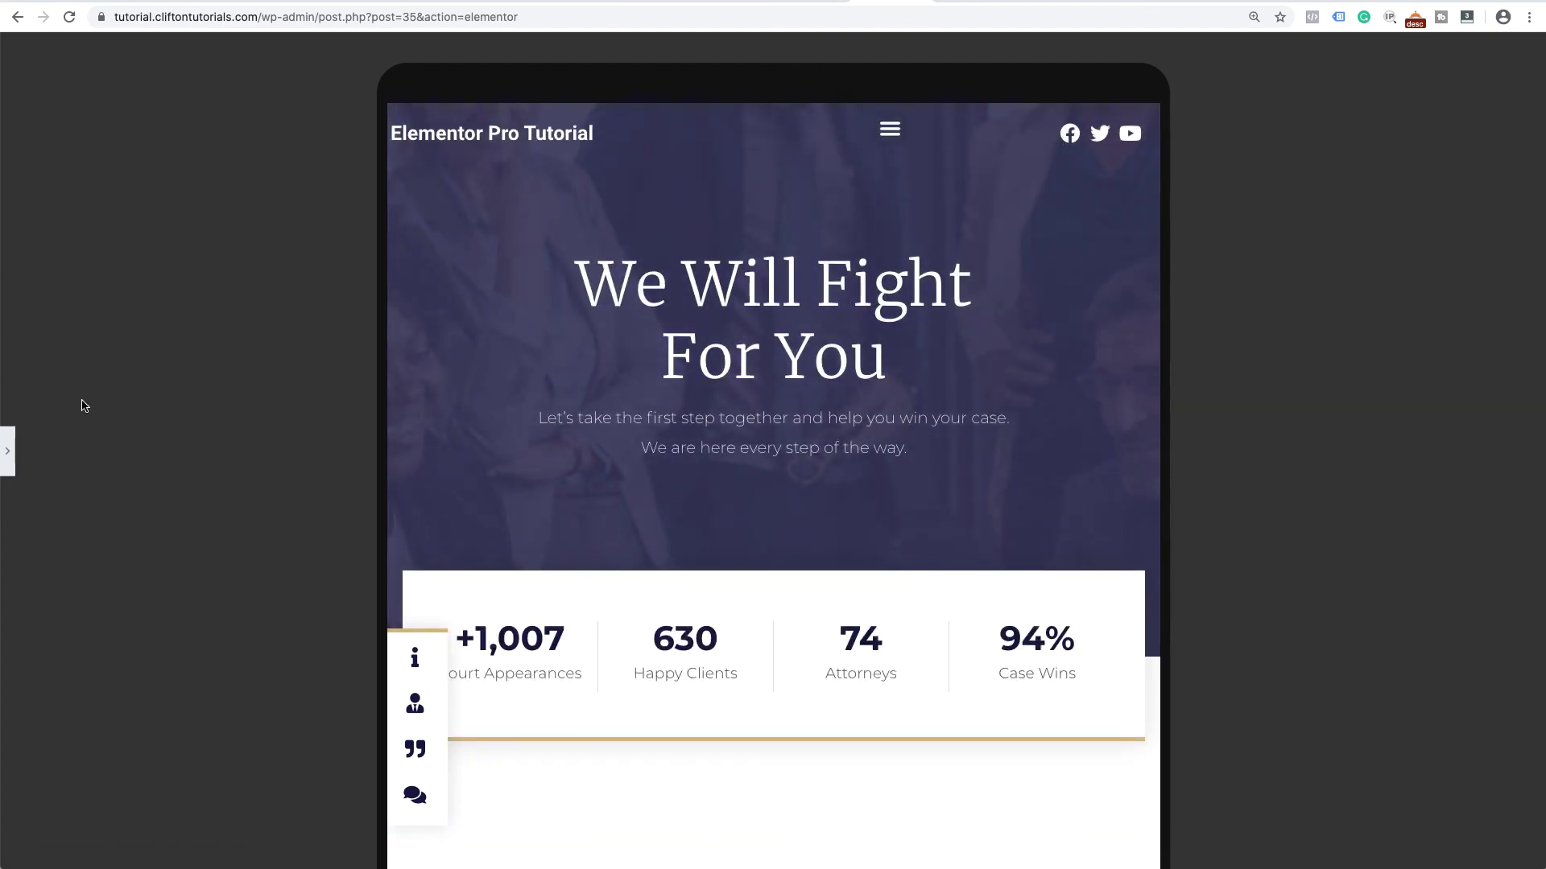
- Switch the responsive preview to mobile and examine the transparent and solid headers while scrolling through the page
left_click(8, 453)
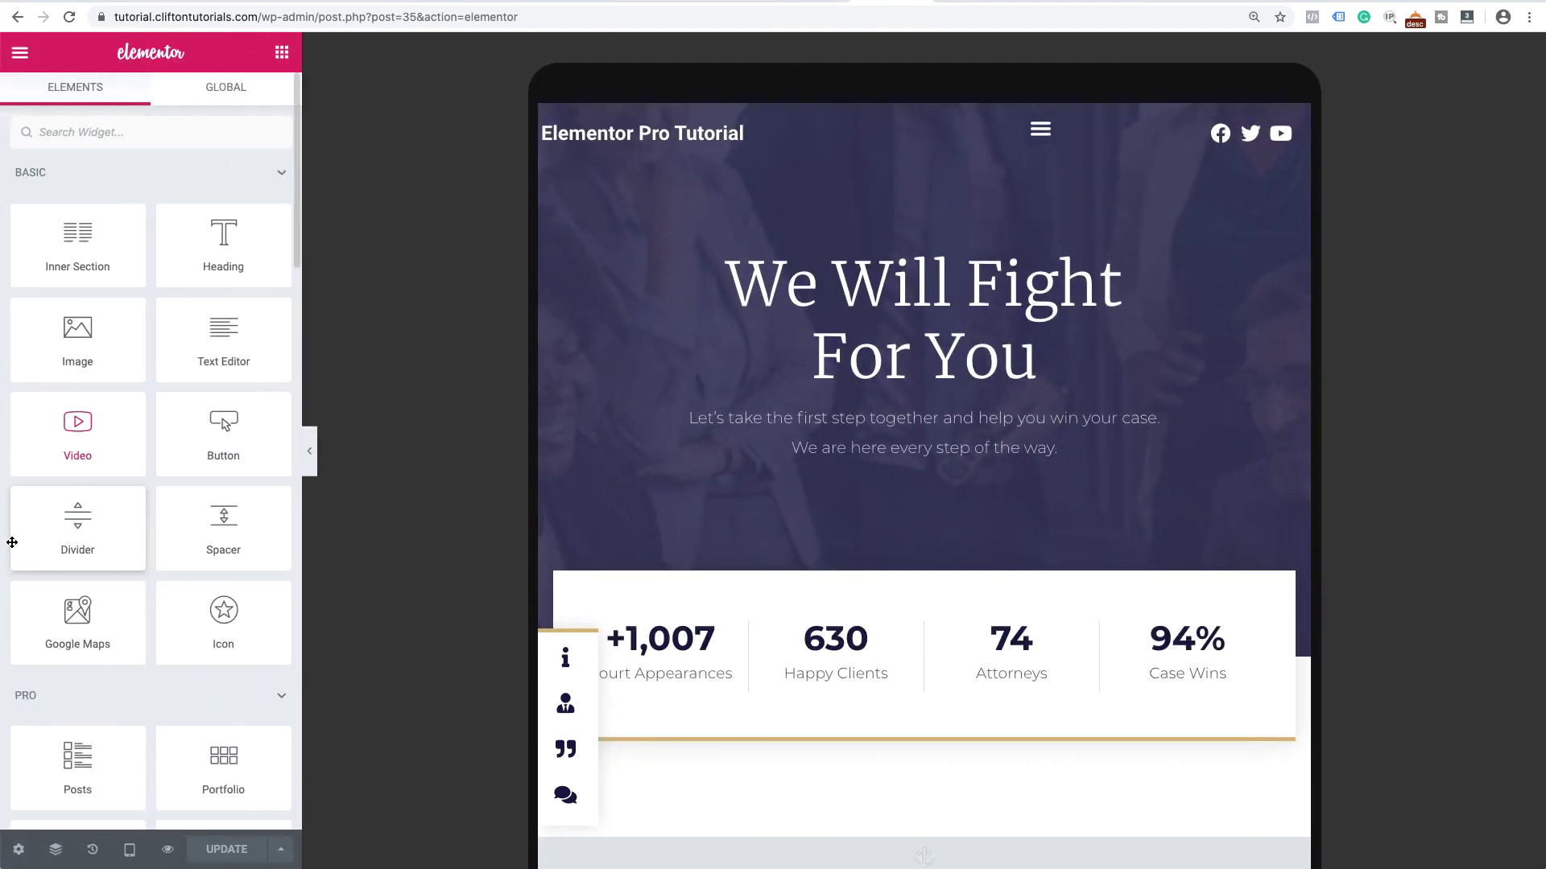
left_click(130, 854)
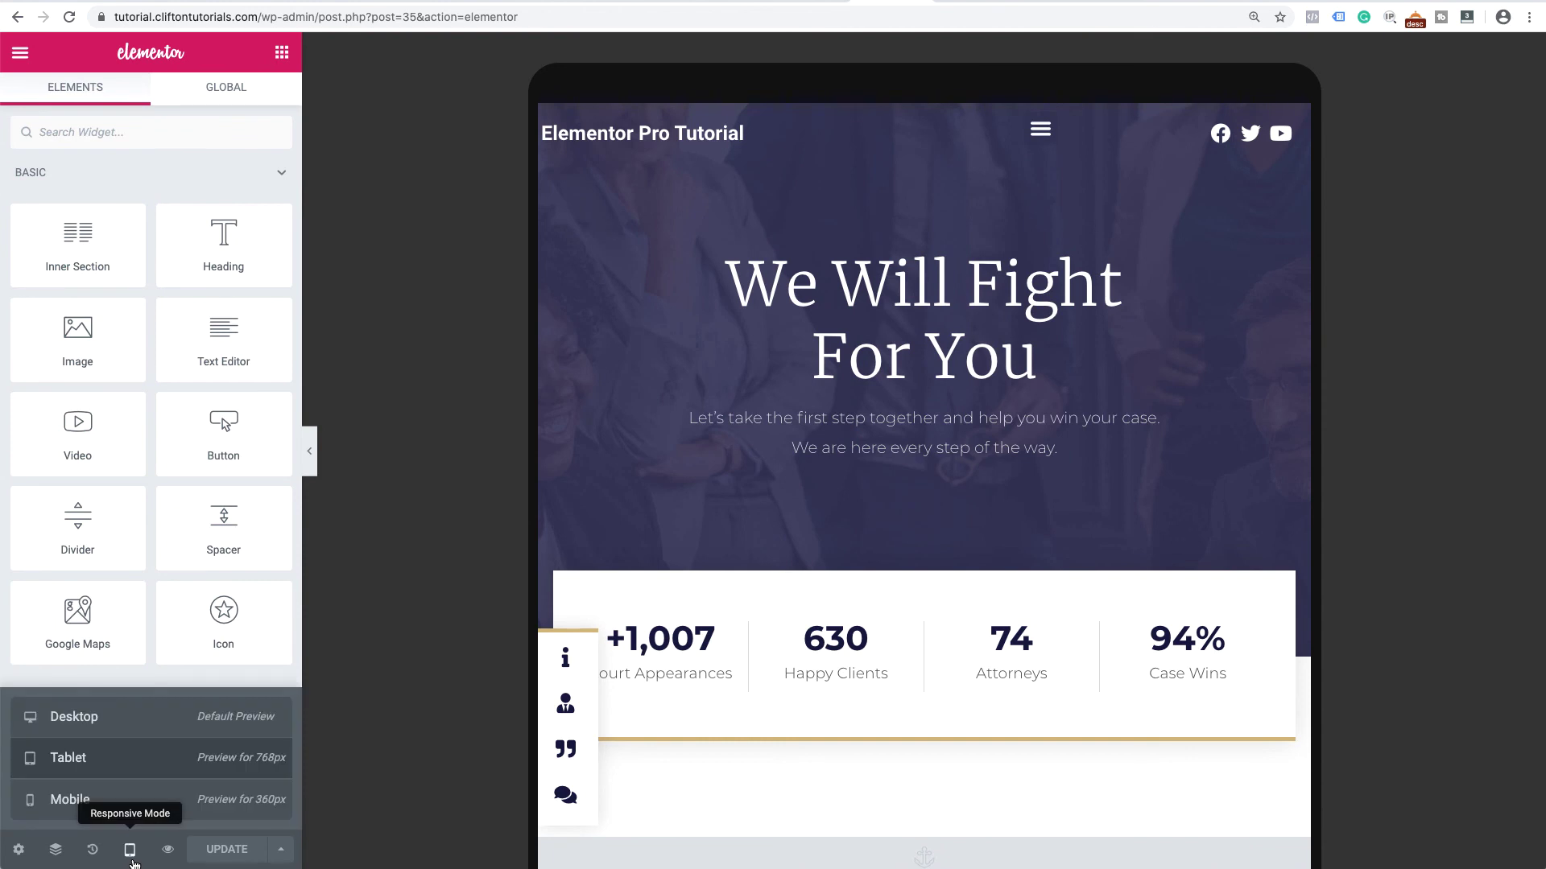
left_click(77, 800)
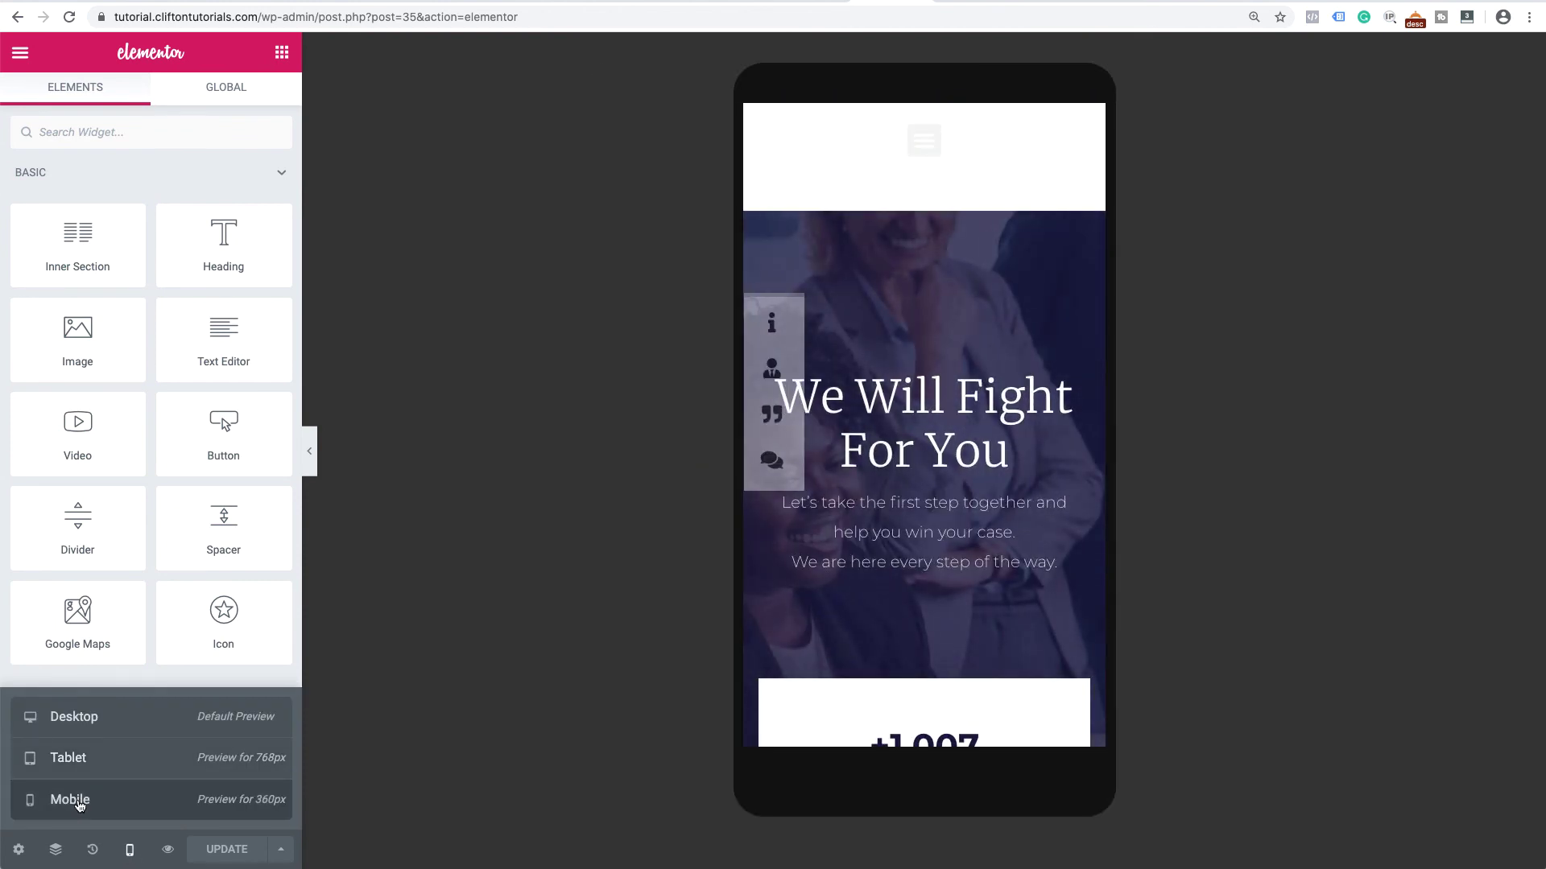
left_click(313, 466)
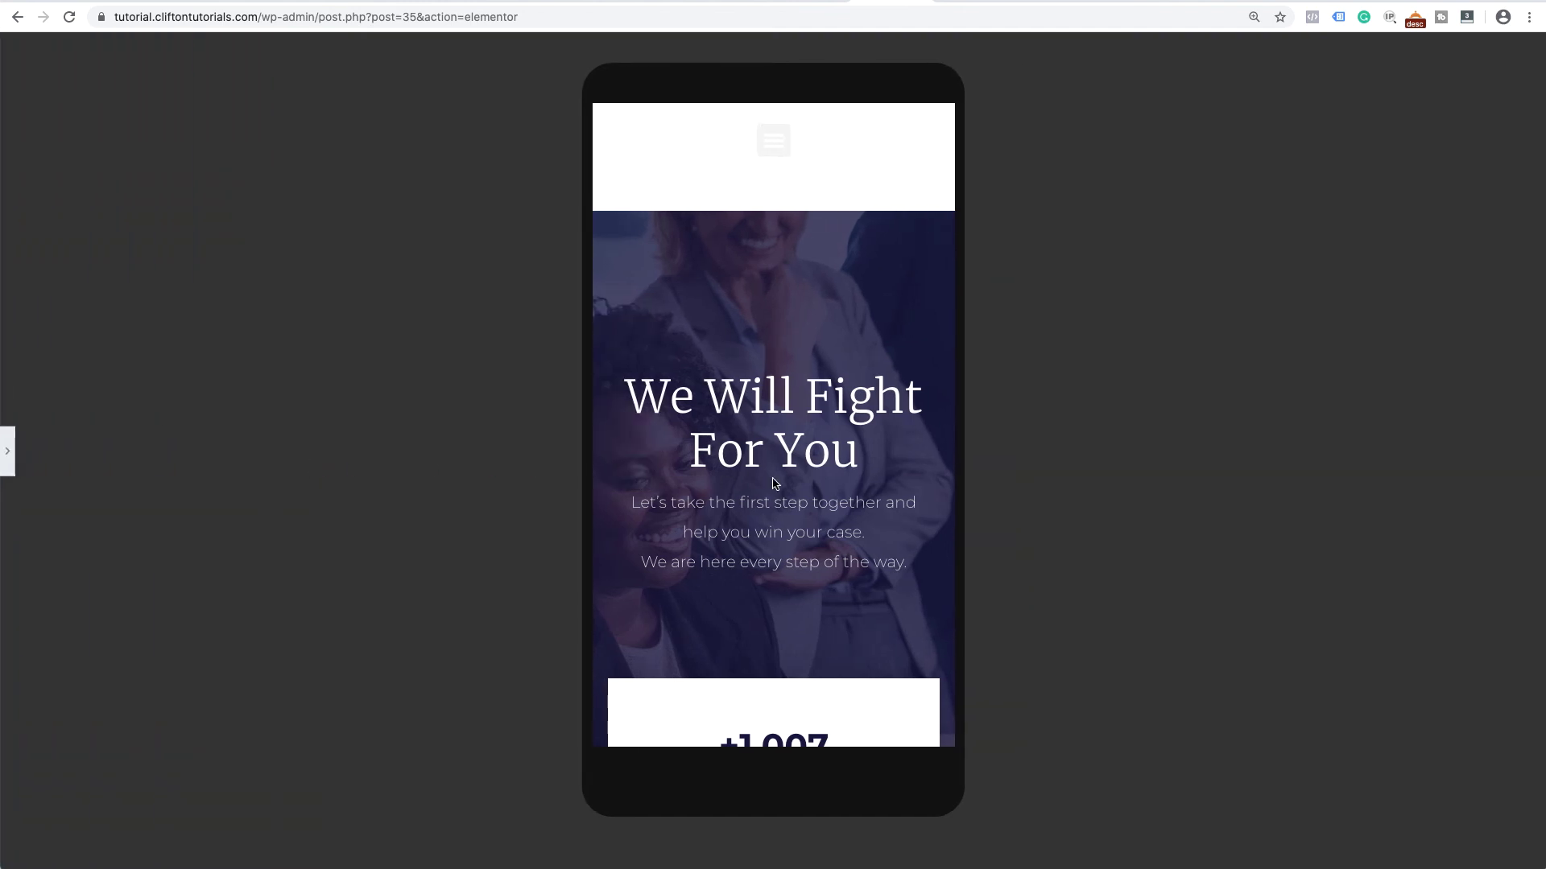
scroll(774, 483, "down", 2)
scroll(773, 481, "down", 10)
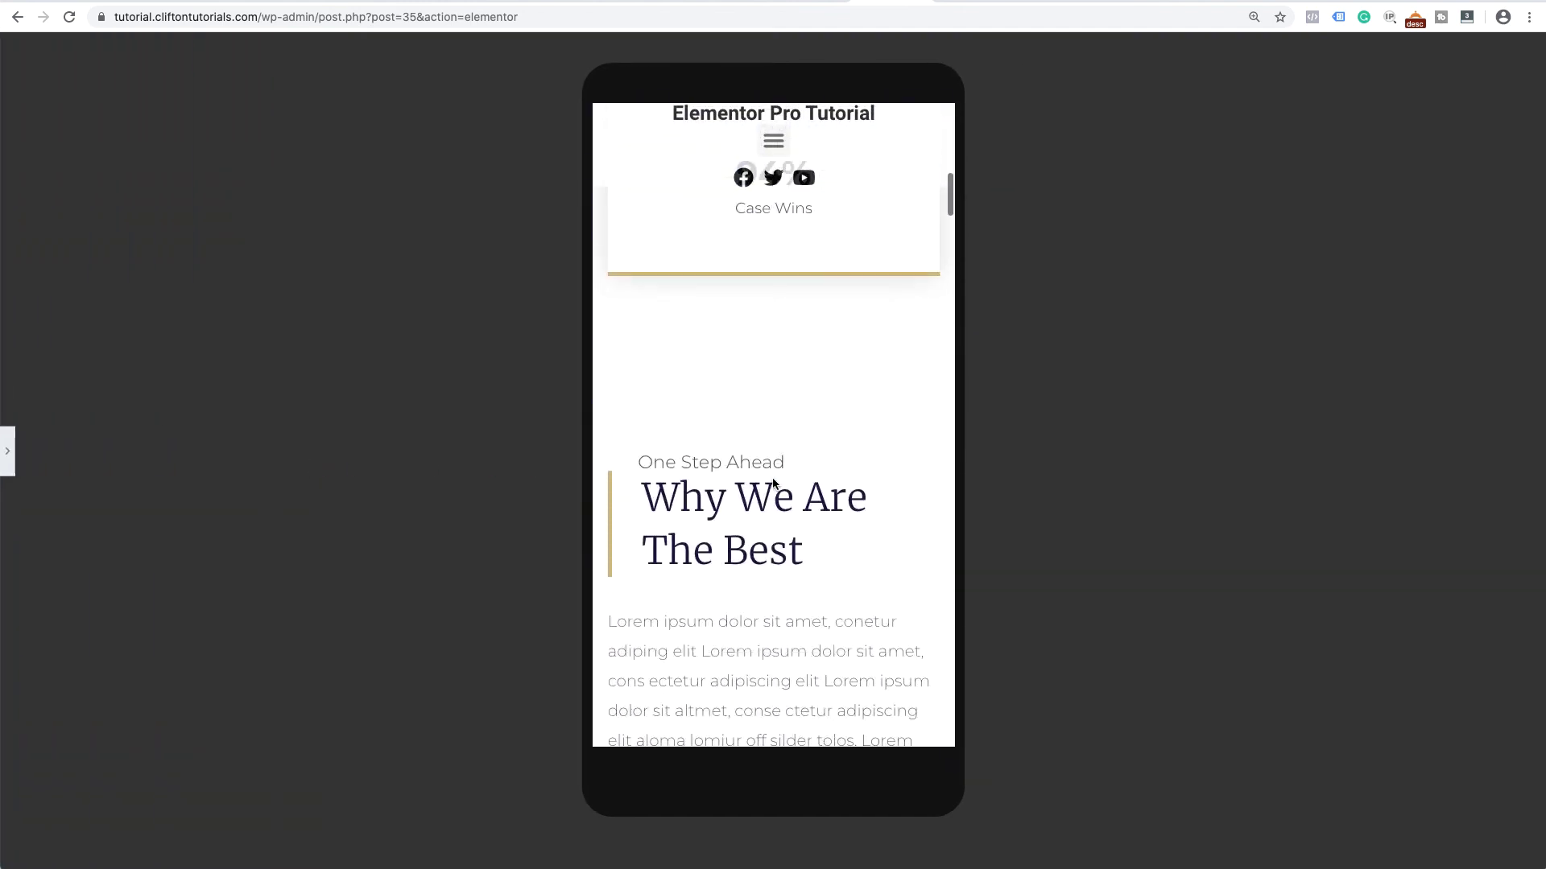
scroll(773, 481, "down", 10)
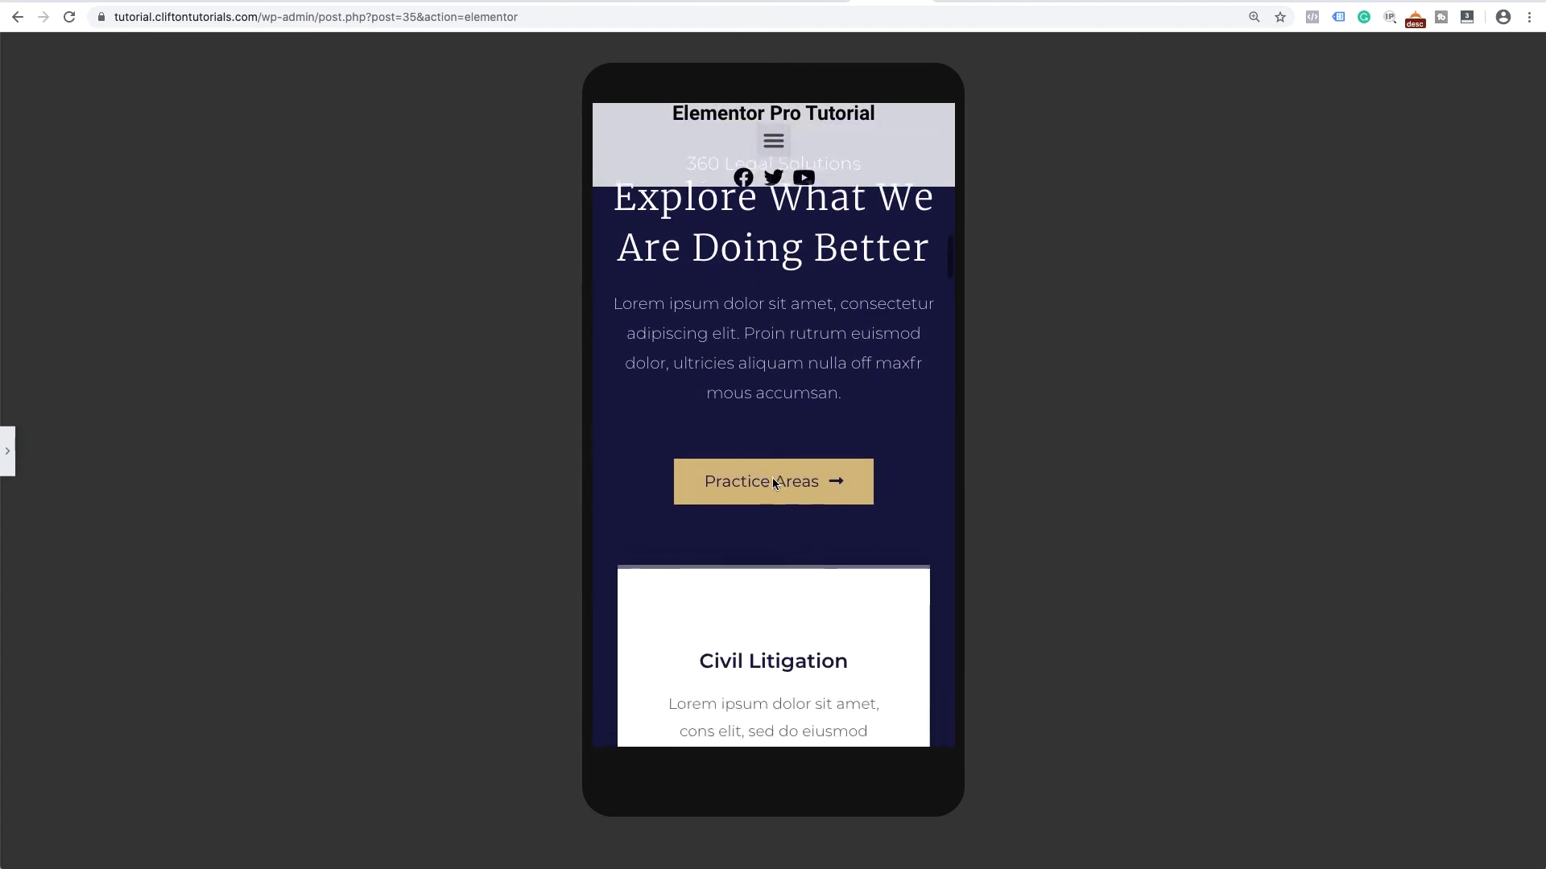
scroll(773, 483, "down", 10)
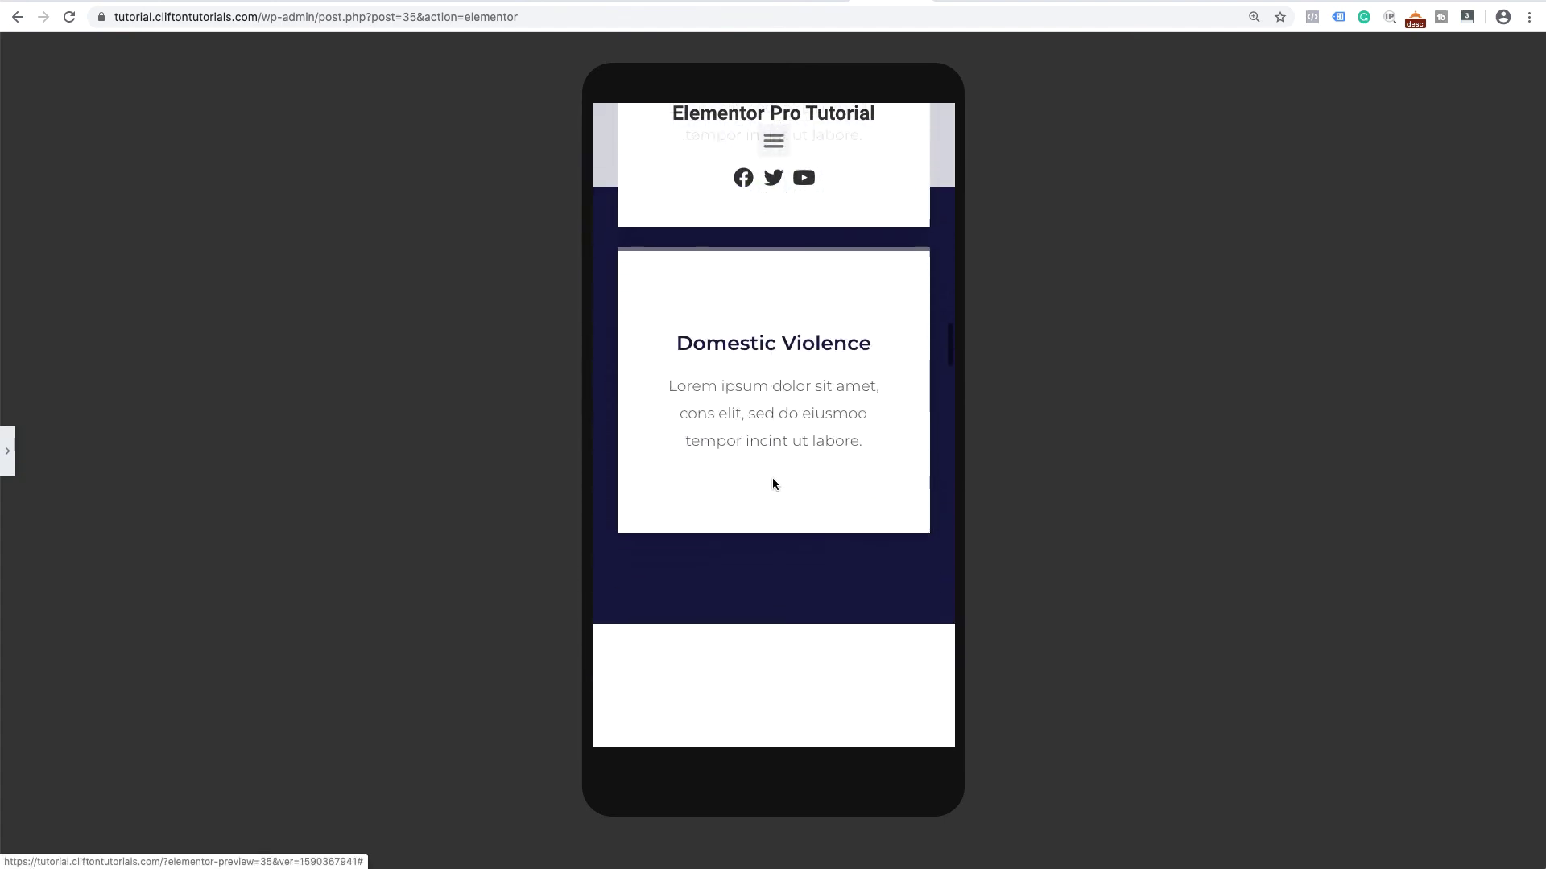
scroll(773, 483, "up", 15)
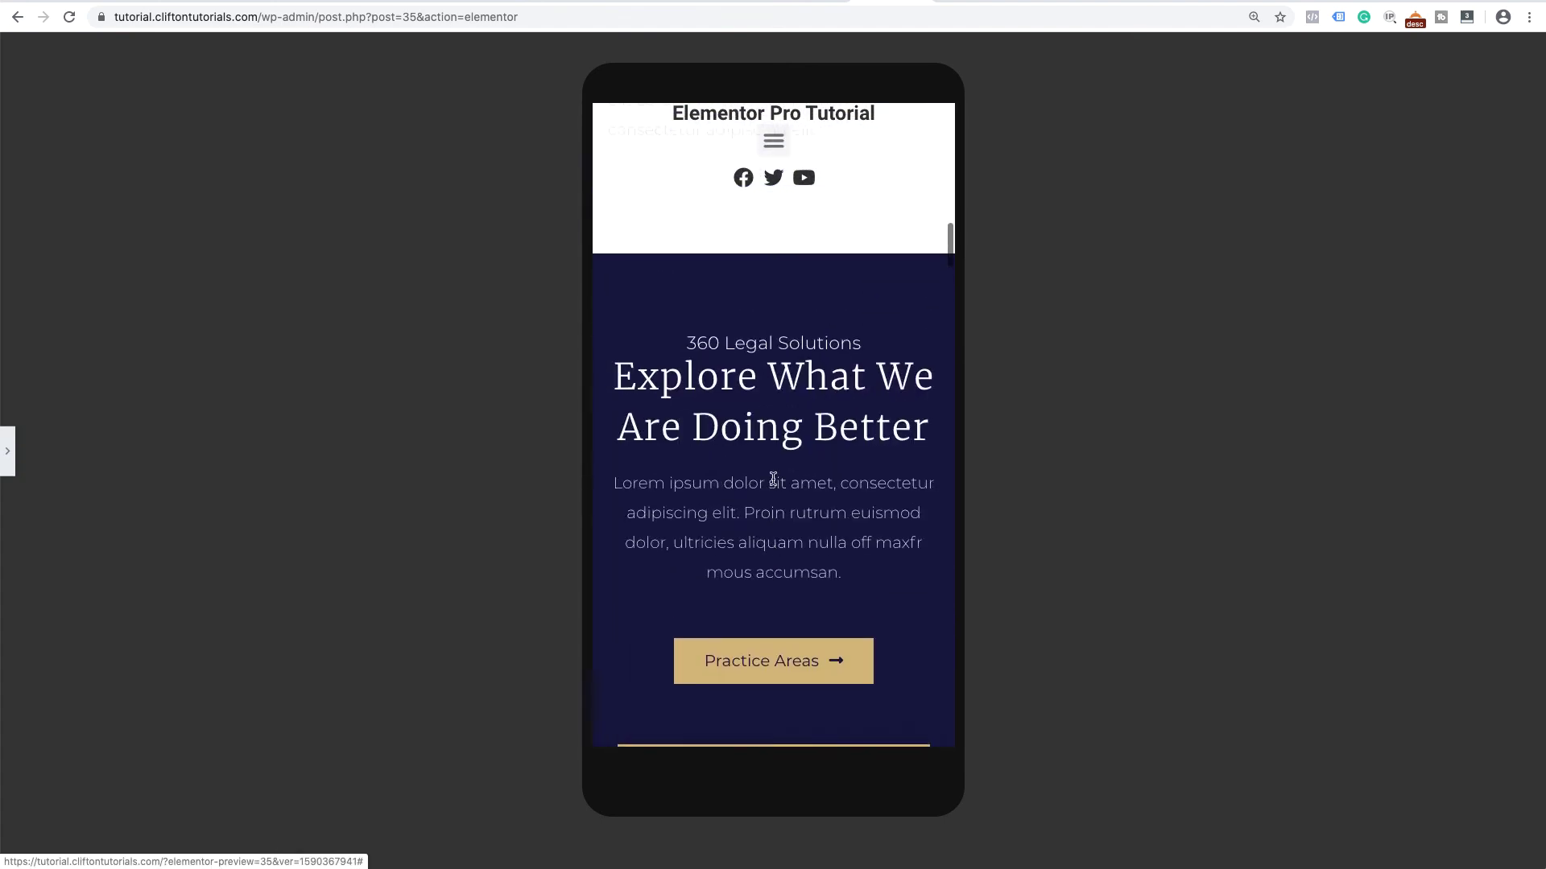
scroll(773, 483, "up", 10)
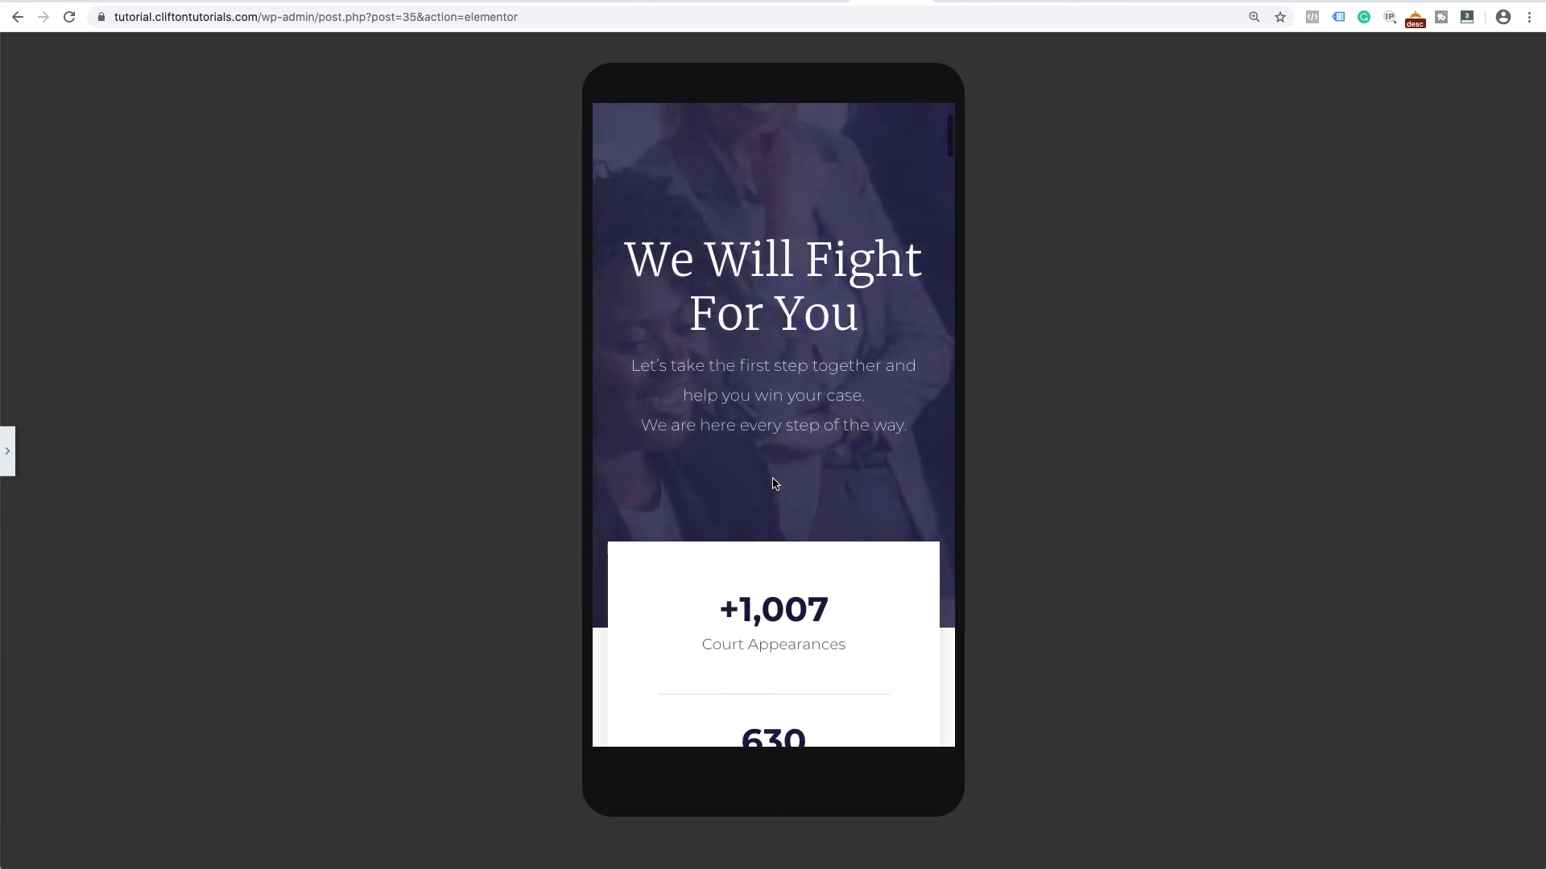
scroll(773, 479, "down", 12)
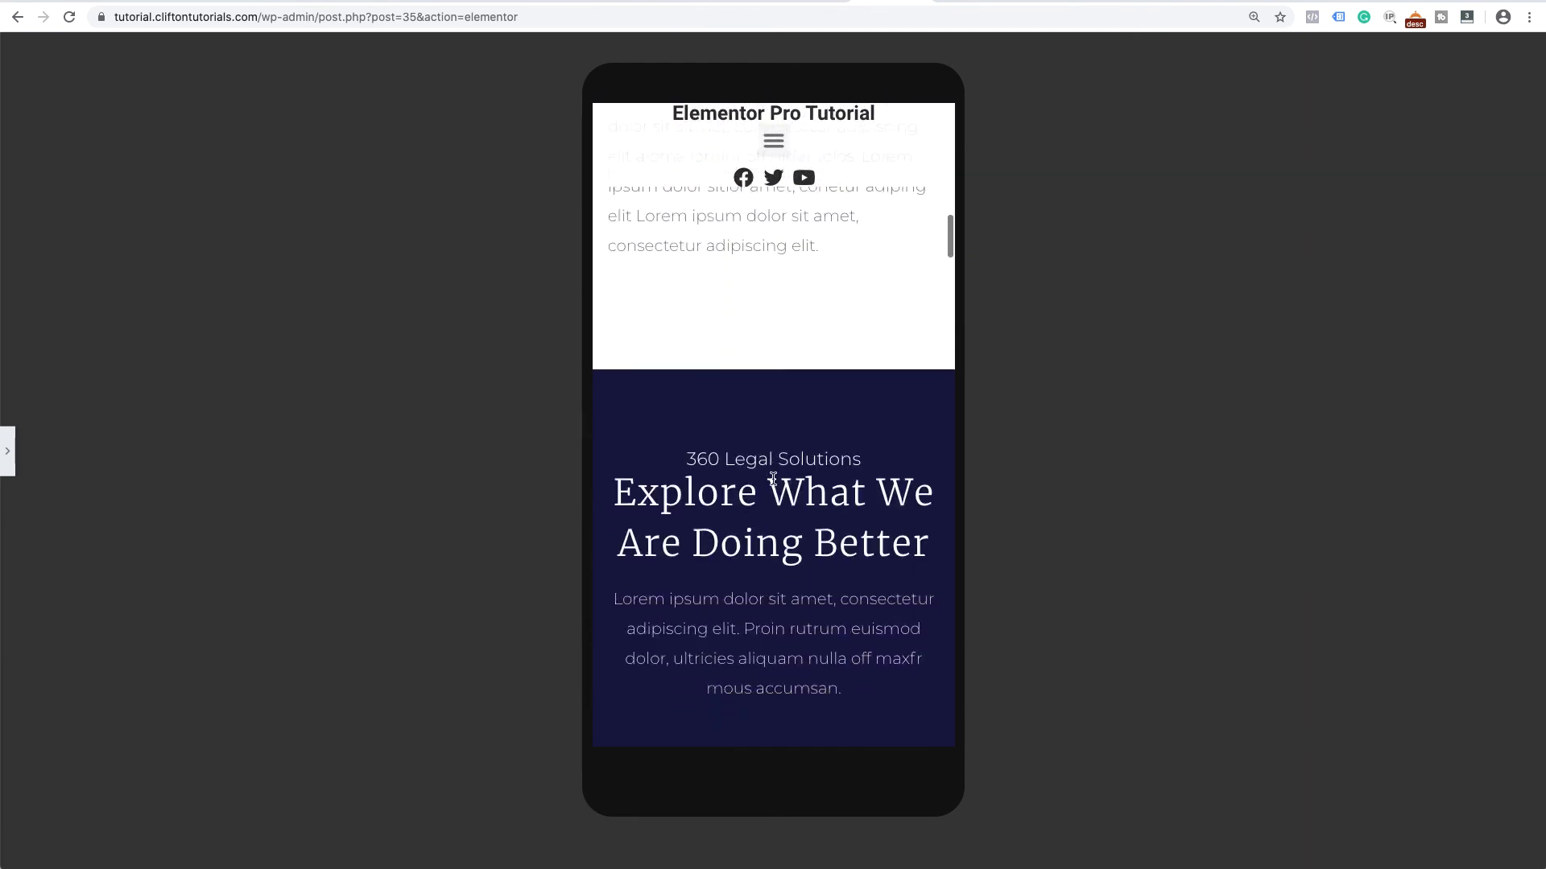
scroll(773, 479, "down", 5)
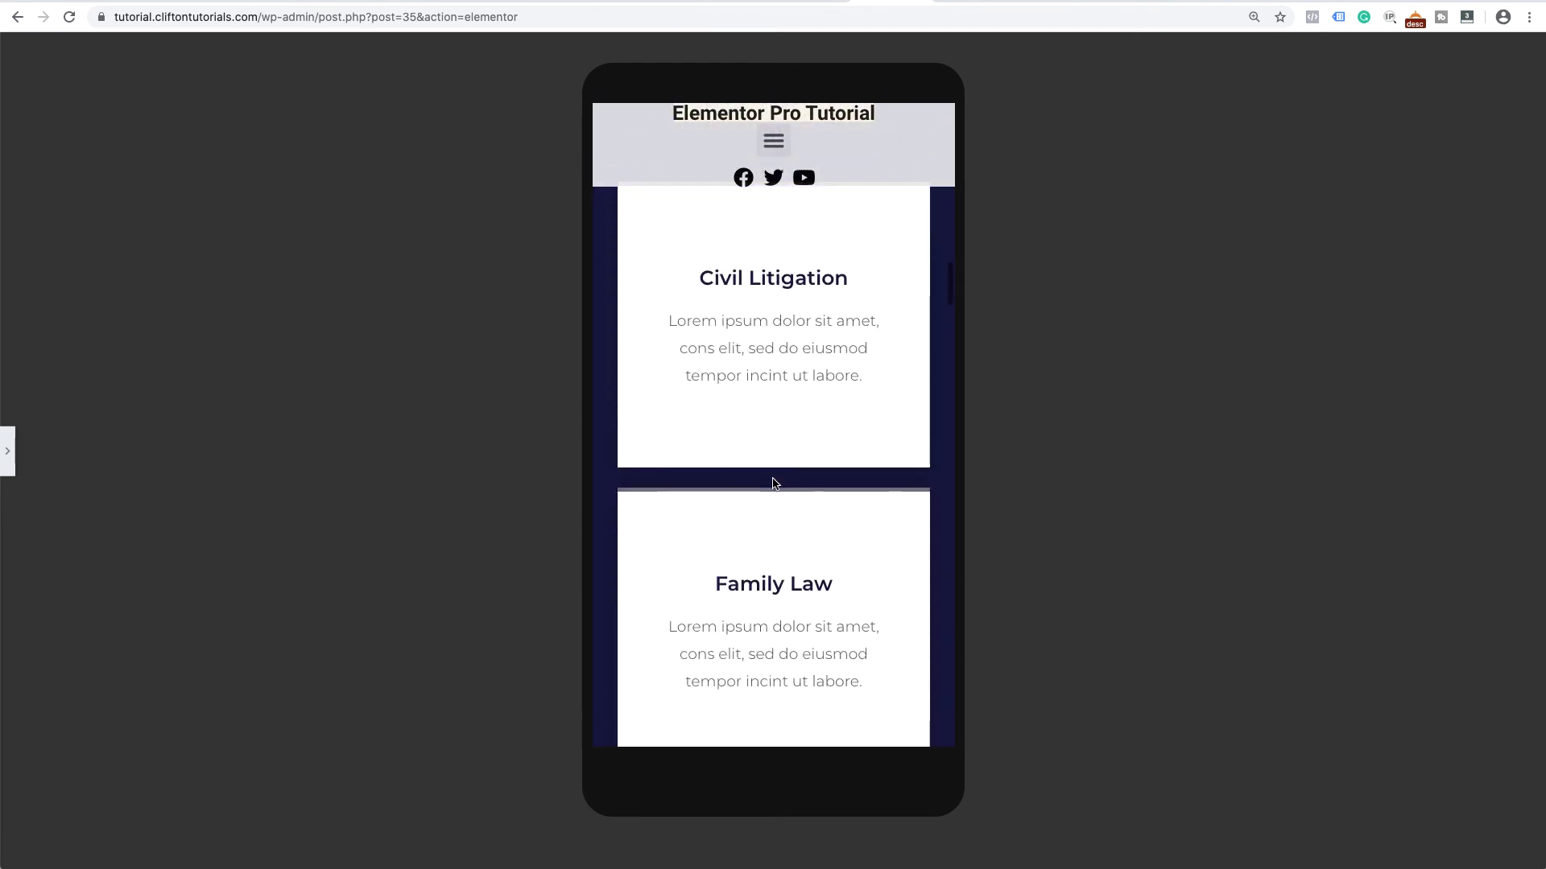
scroll(773, 483, "down", 9)
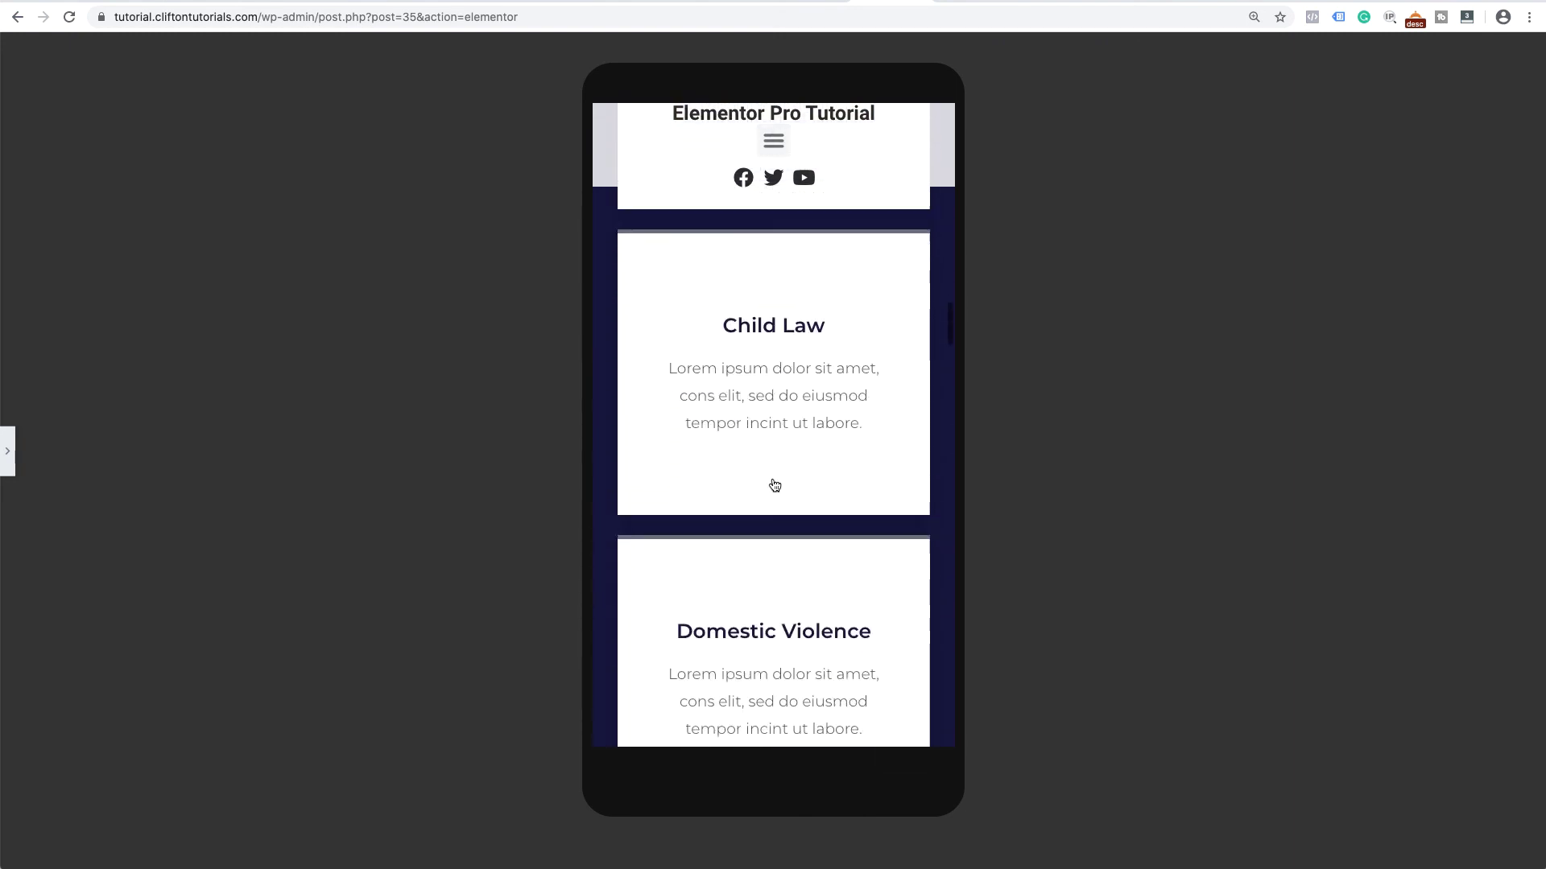
scroll(773, 484, "up", 20)
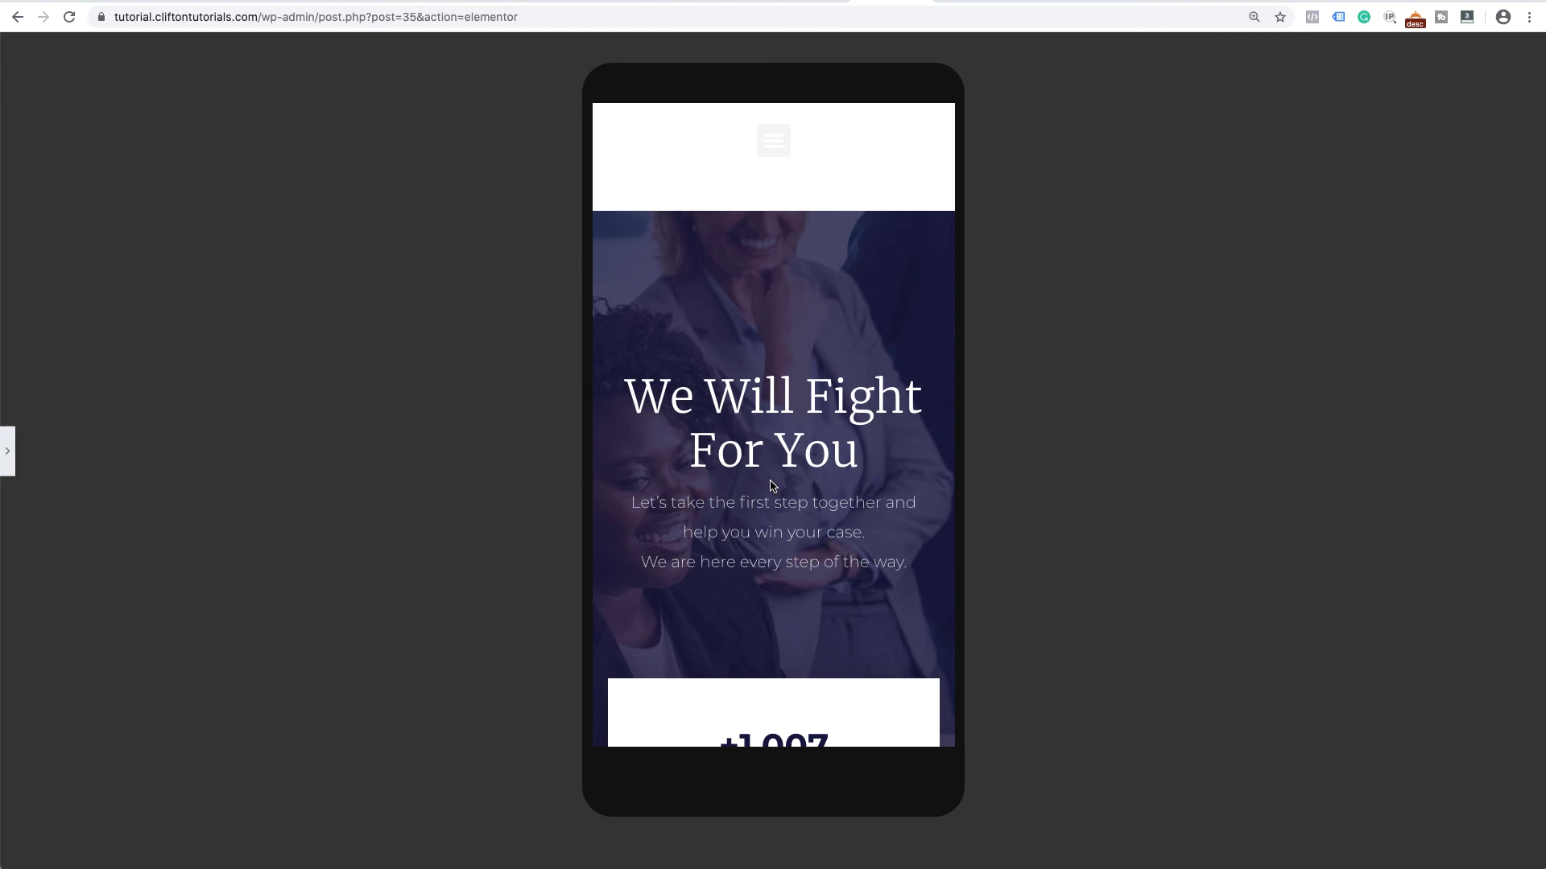
scroll(771, 485, "down", 15)
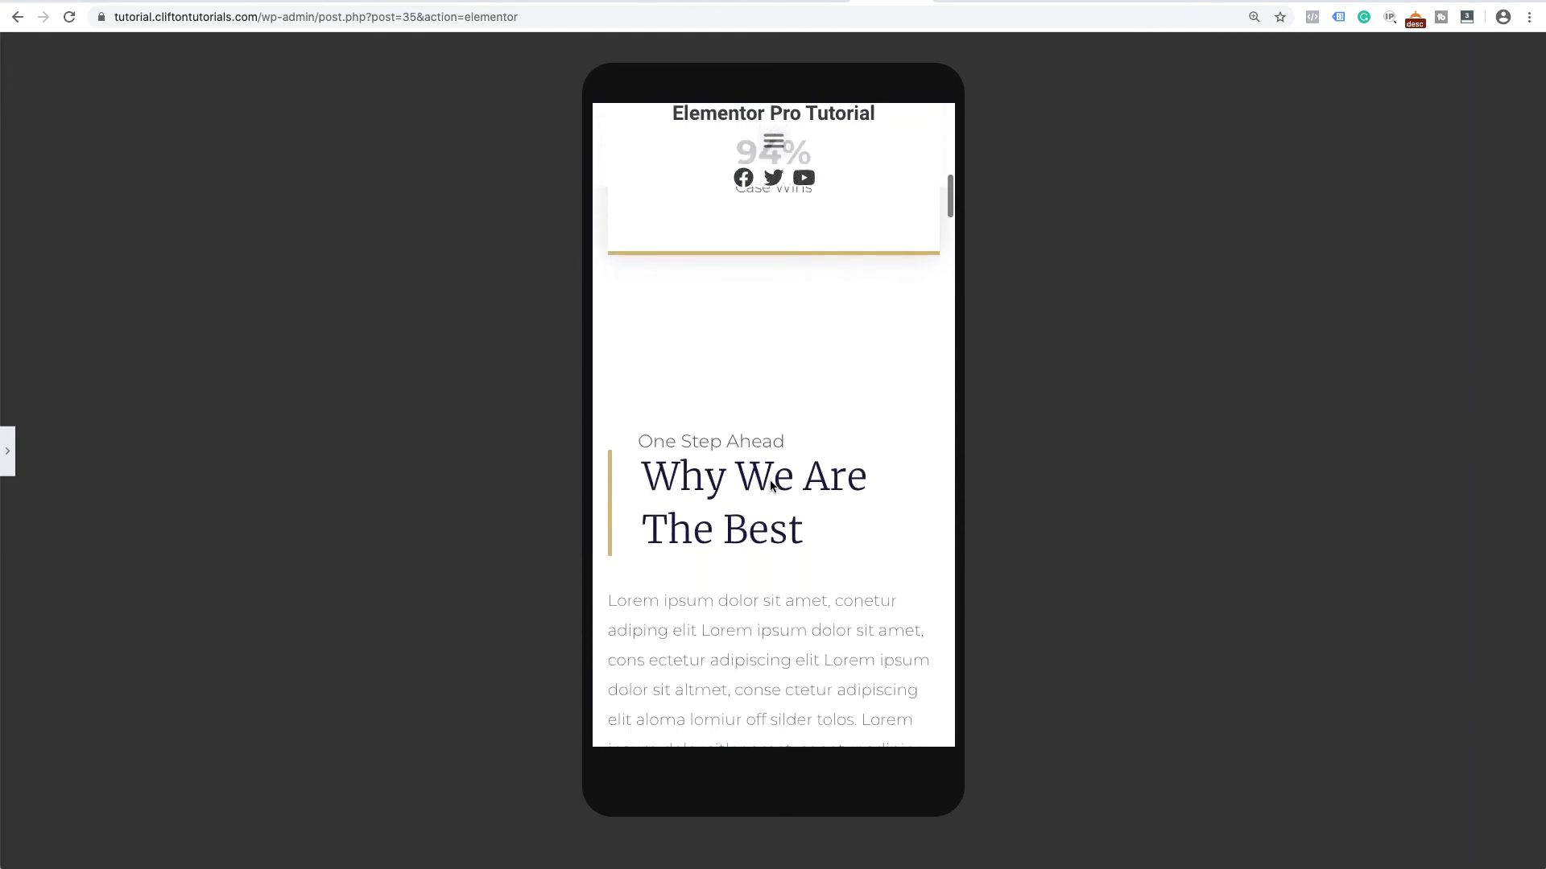
scroll(770, 483, "down", 2)
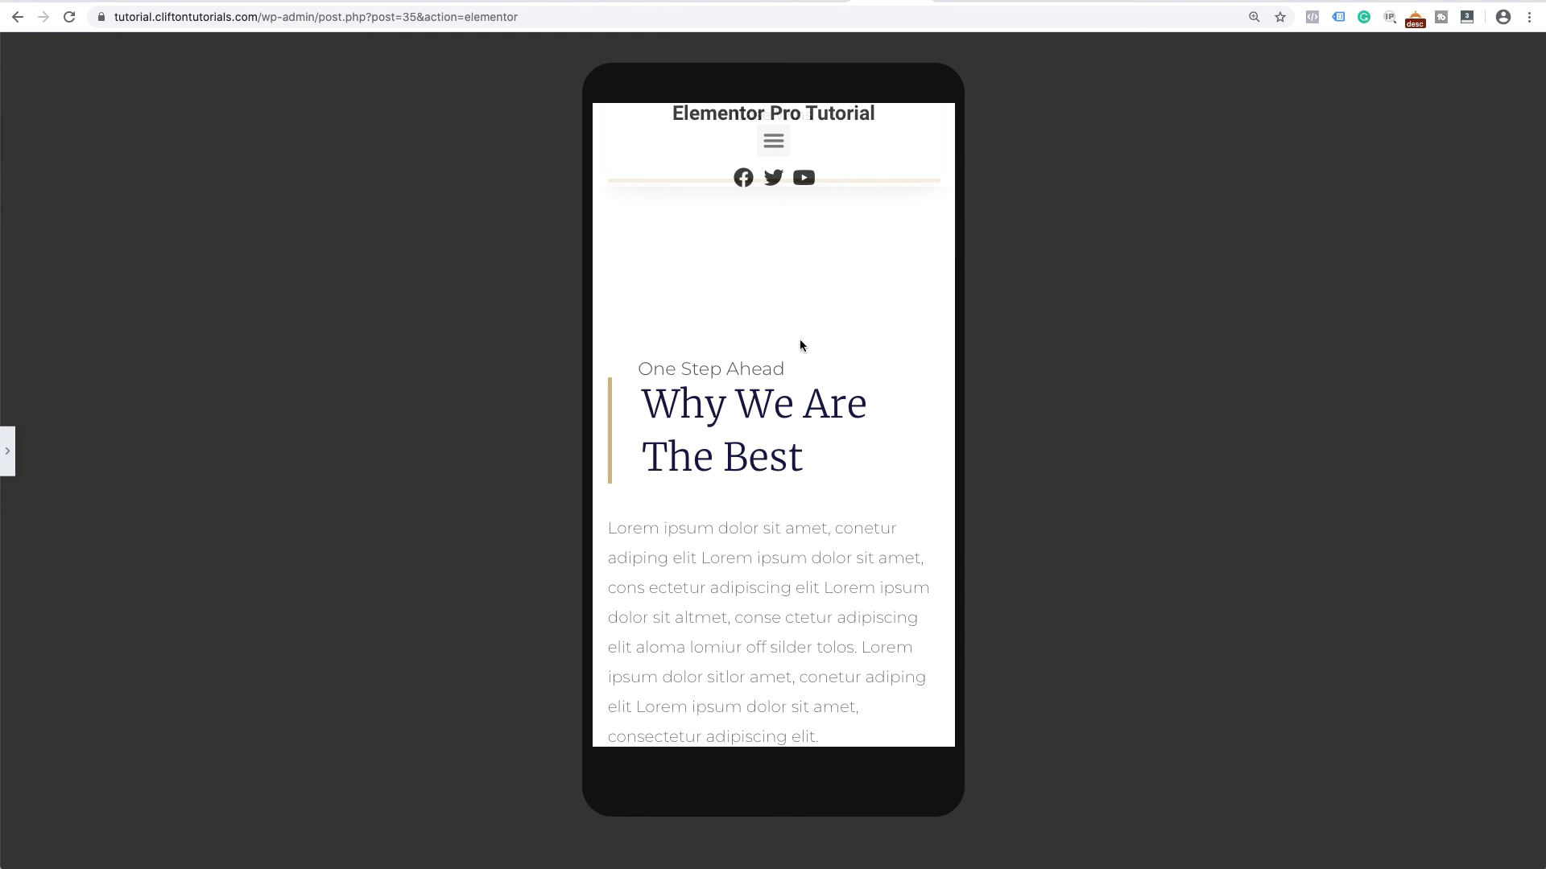
scroll(801, 344, "up", 15)
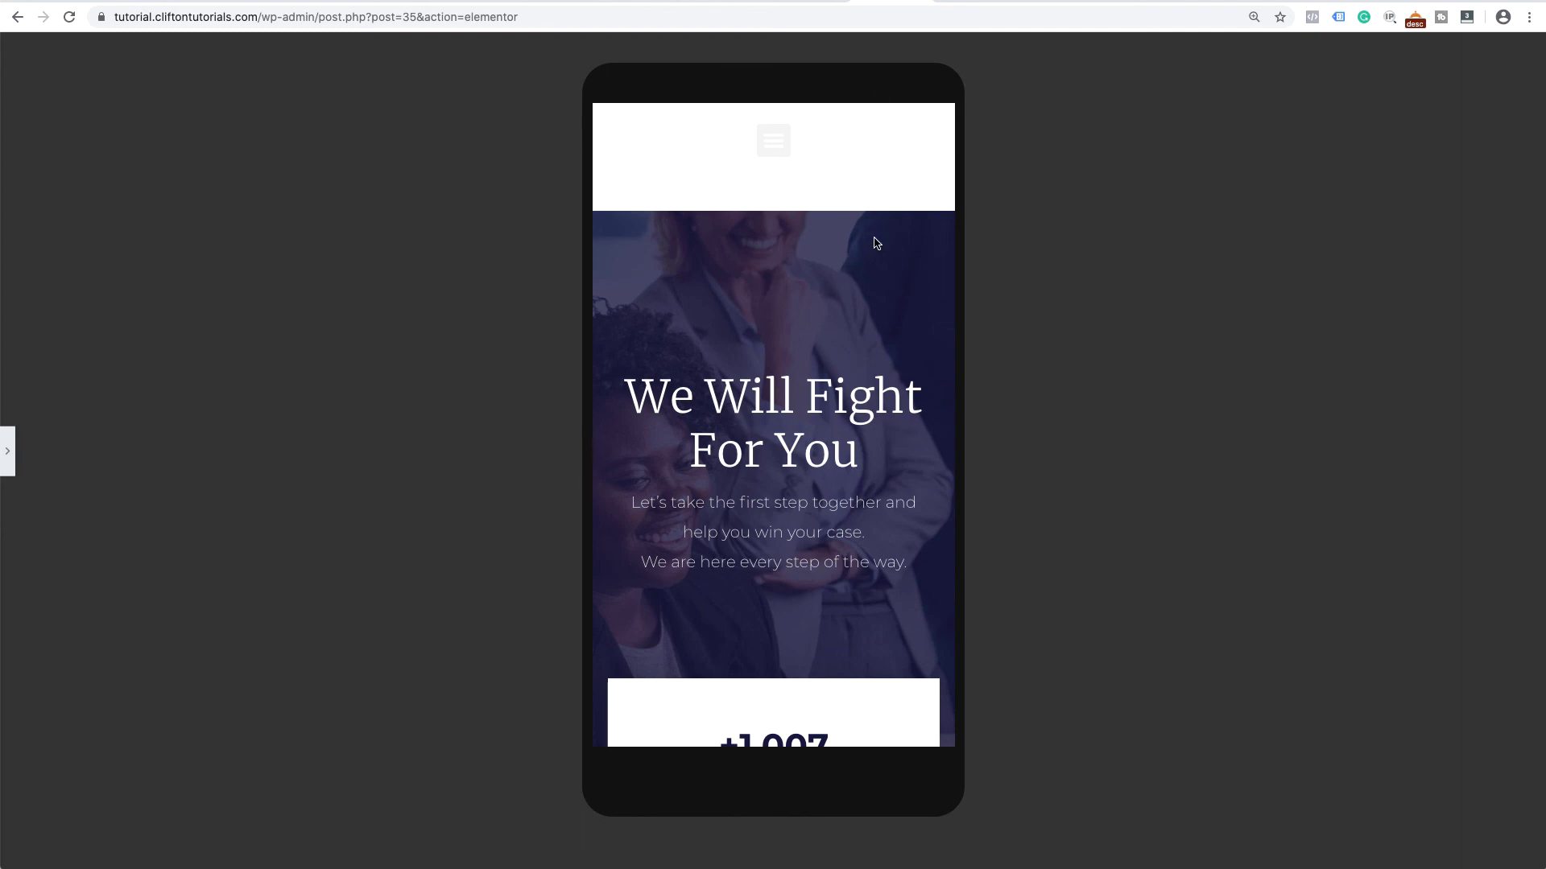
- Restore the editor panel and exit the home page editor to the dashboard
left_click(9, 464)
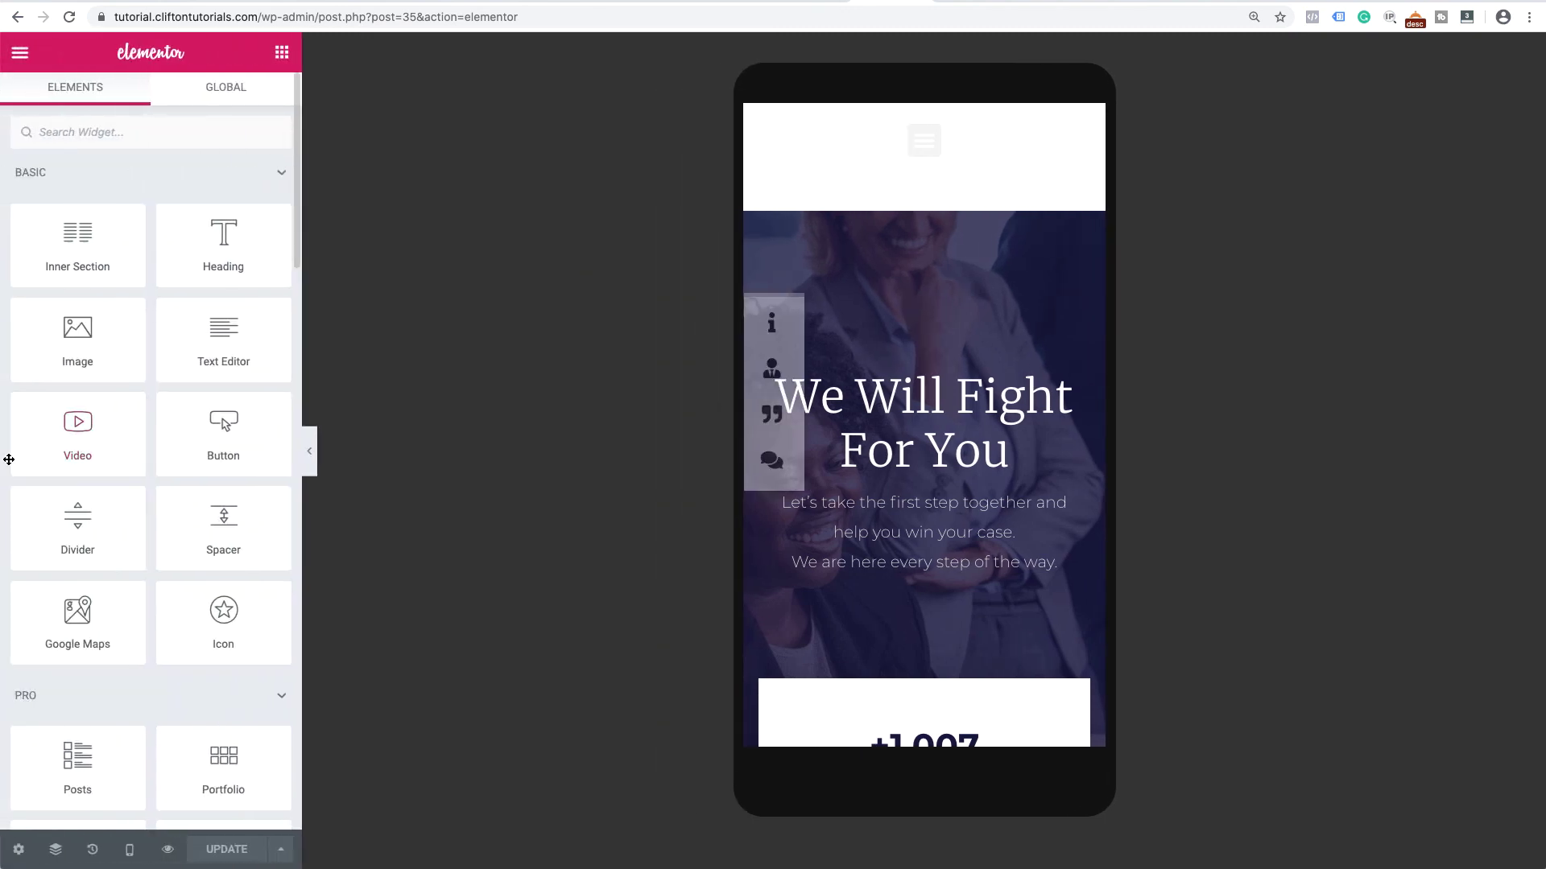
left_click(20, 52)
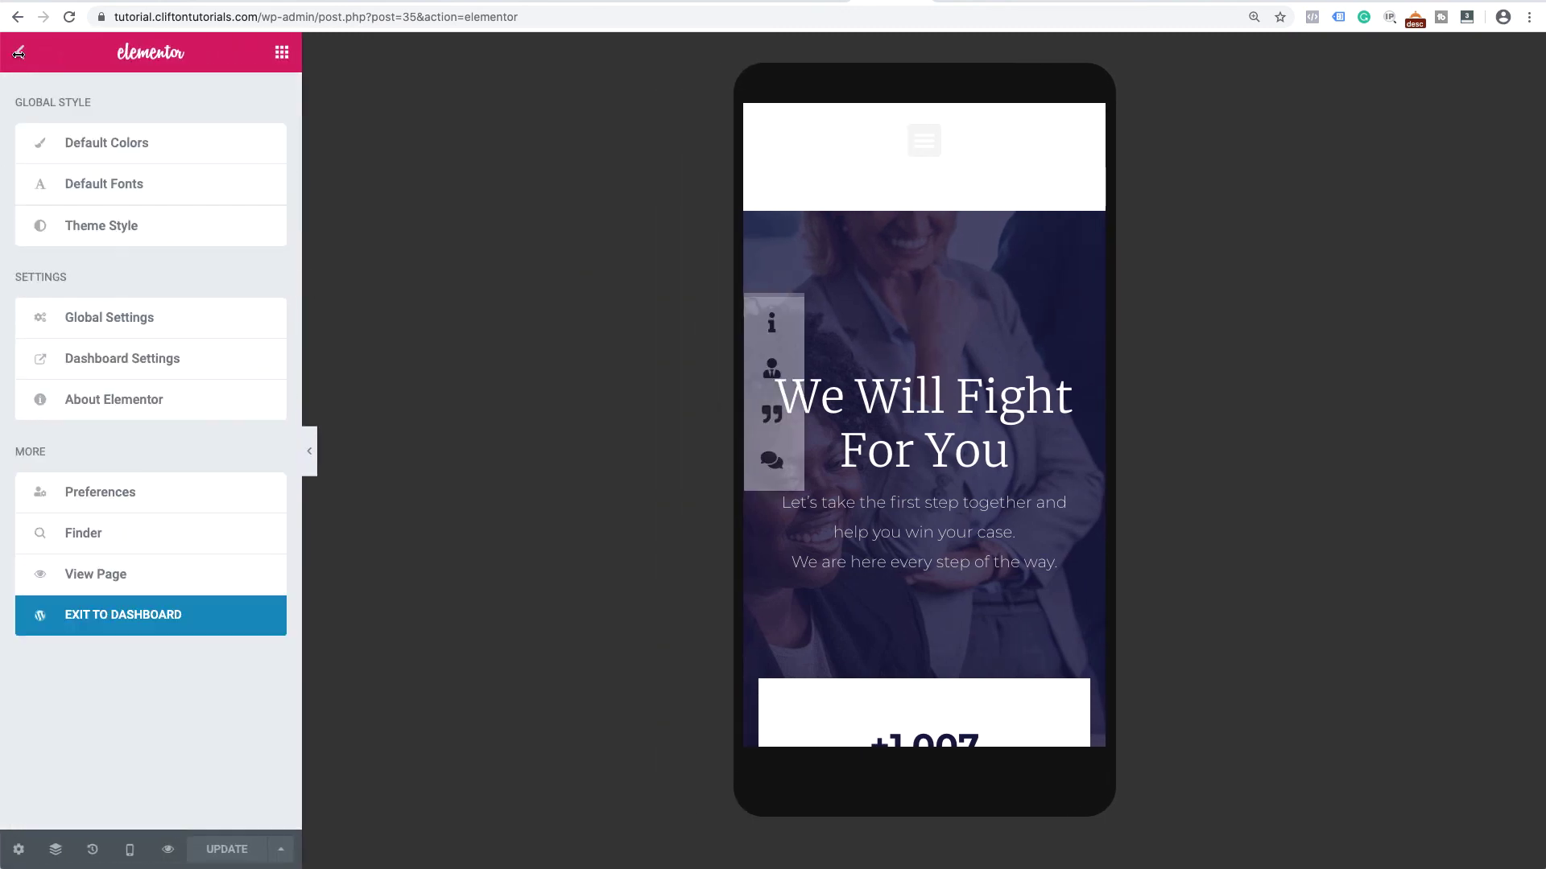
left_click(41, 616)
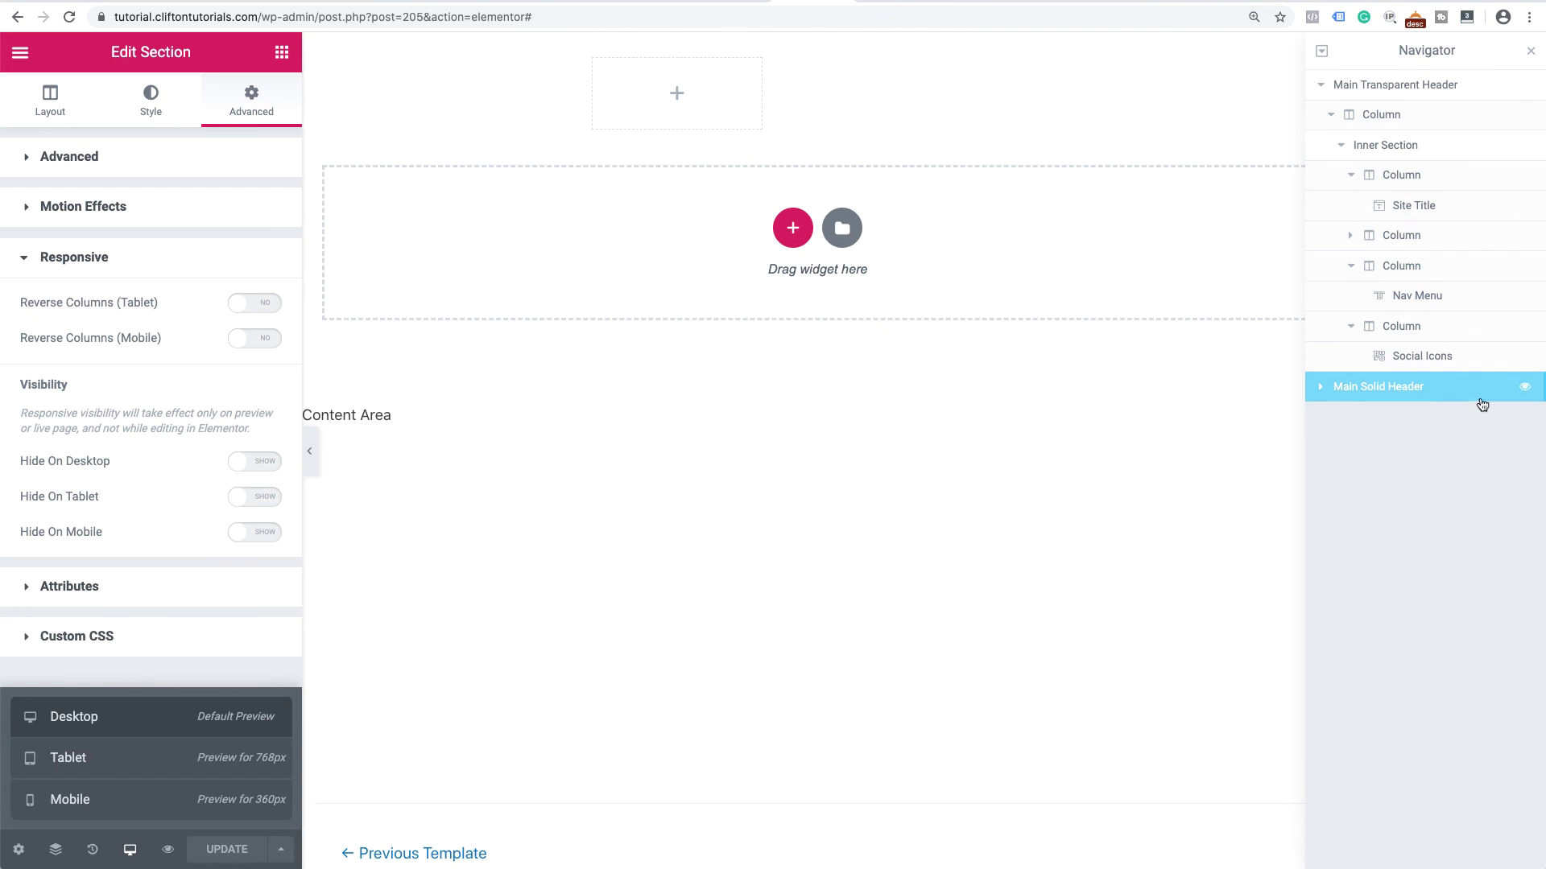
- In the header template editor, hide the Main Solid Header section on mobile and update the template
left_click(1423, 391)
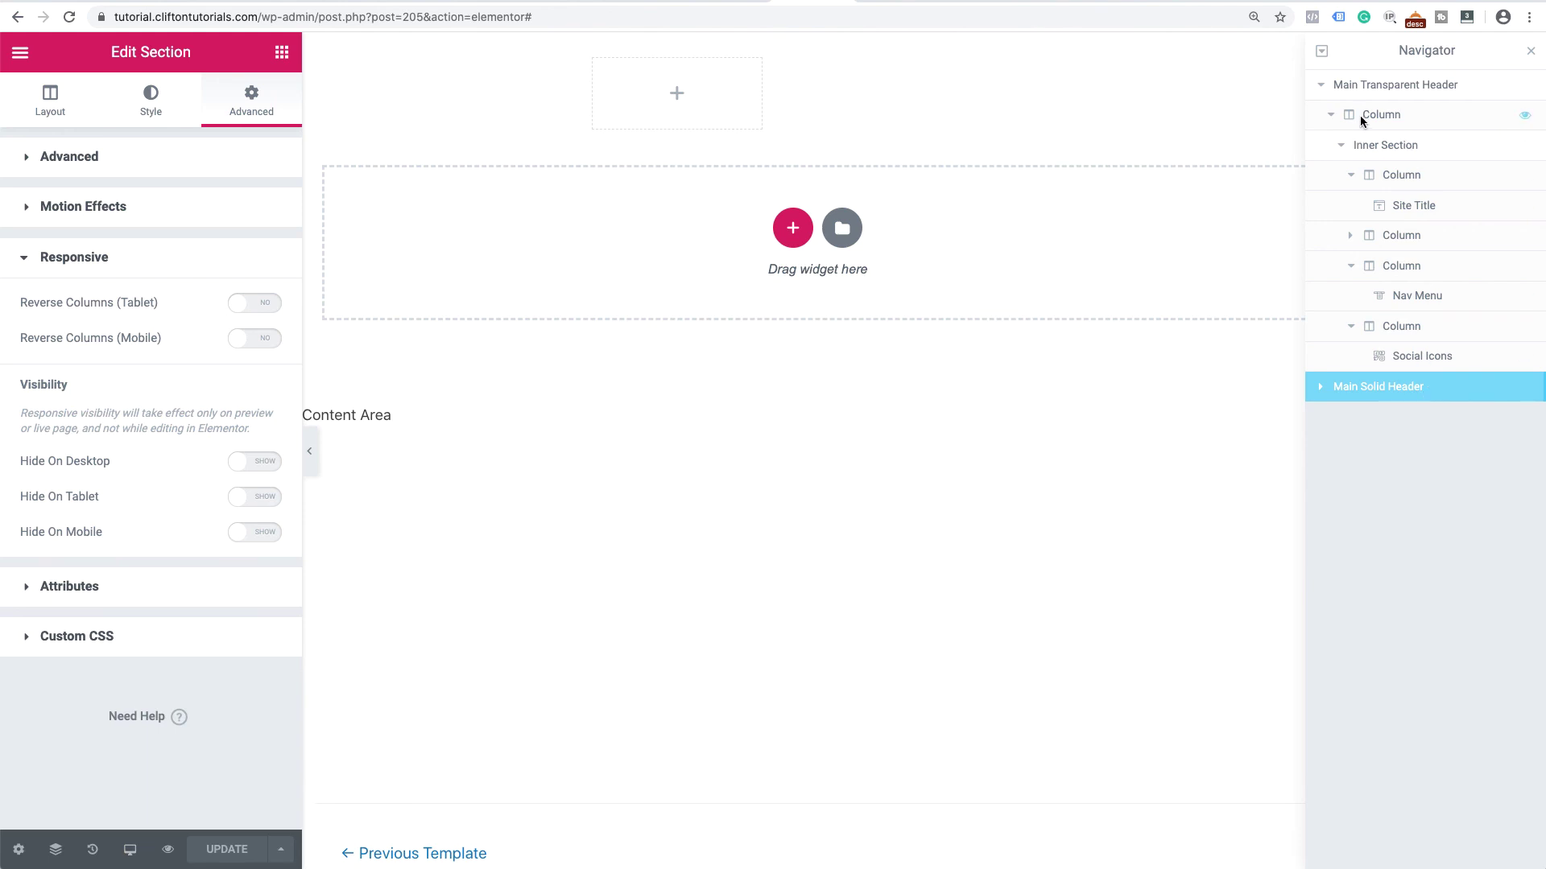
left_click(1365, 90)
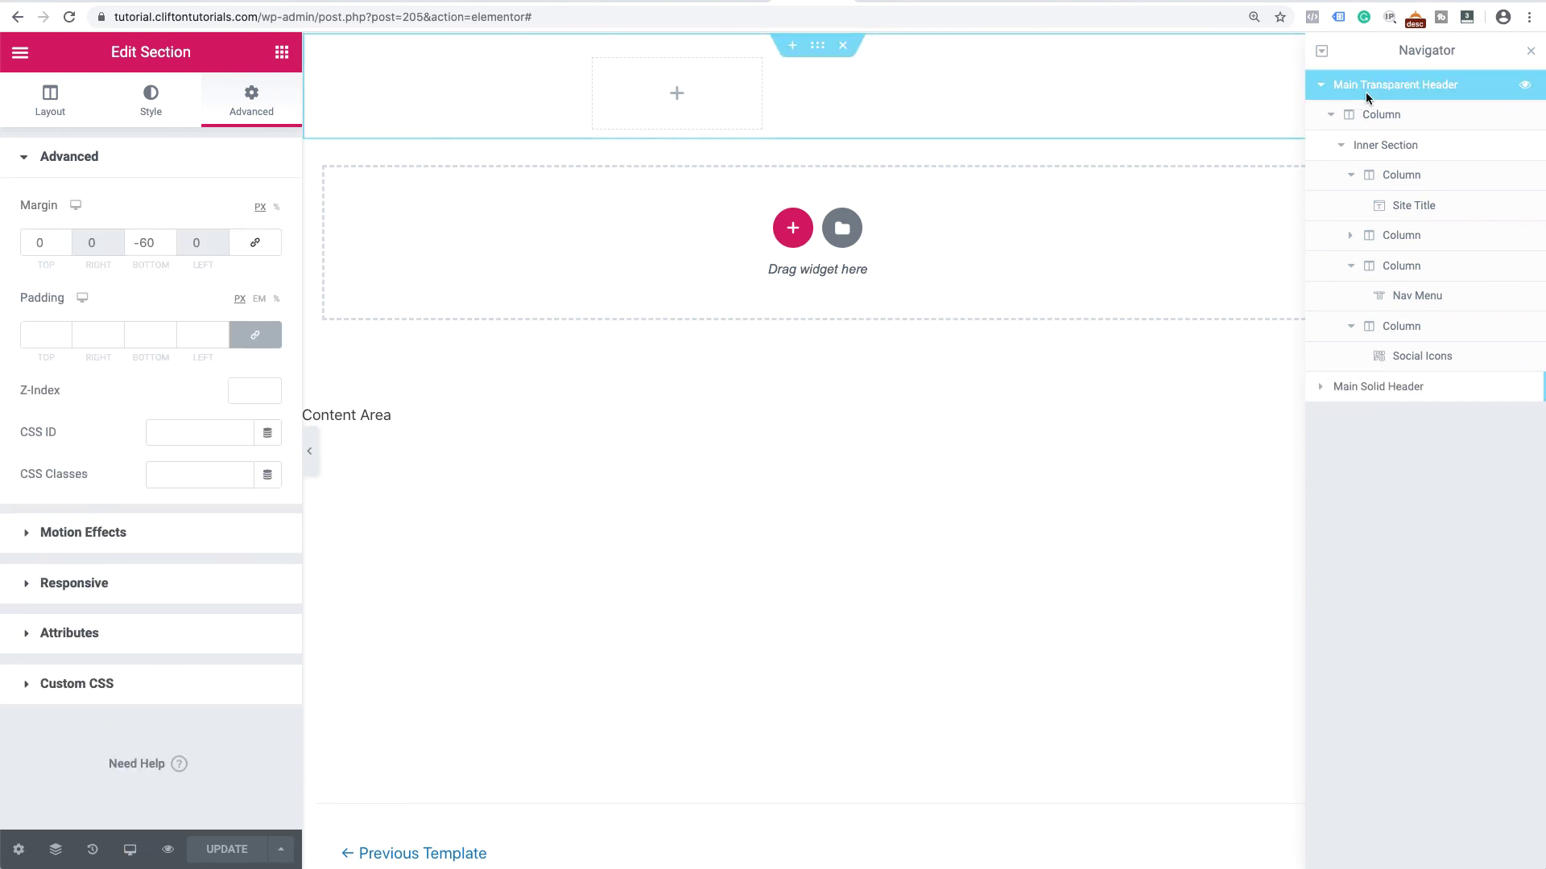
left_click(1359, 394)
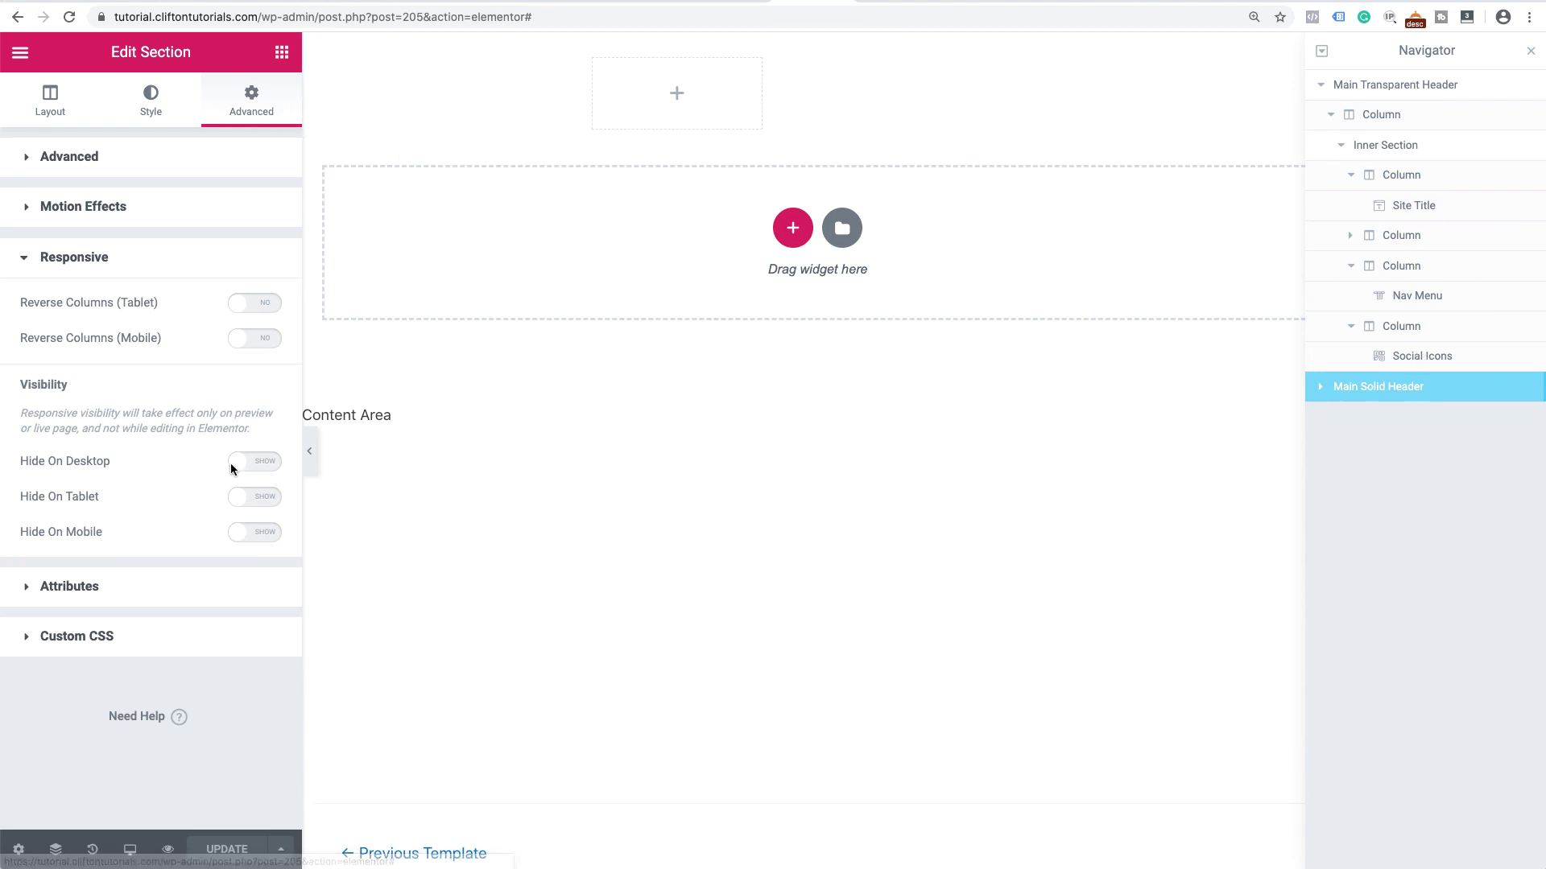
left_click(260, 535)
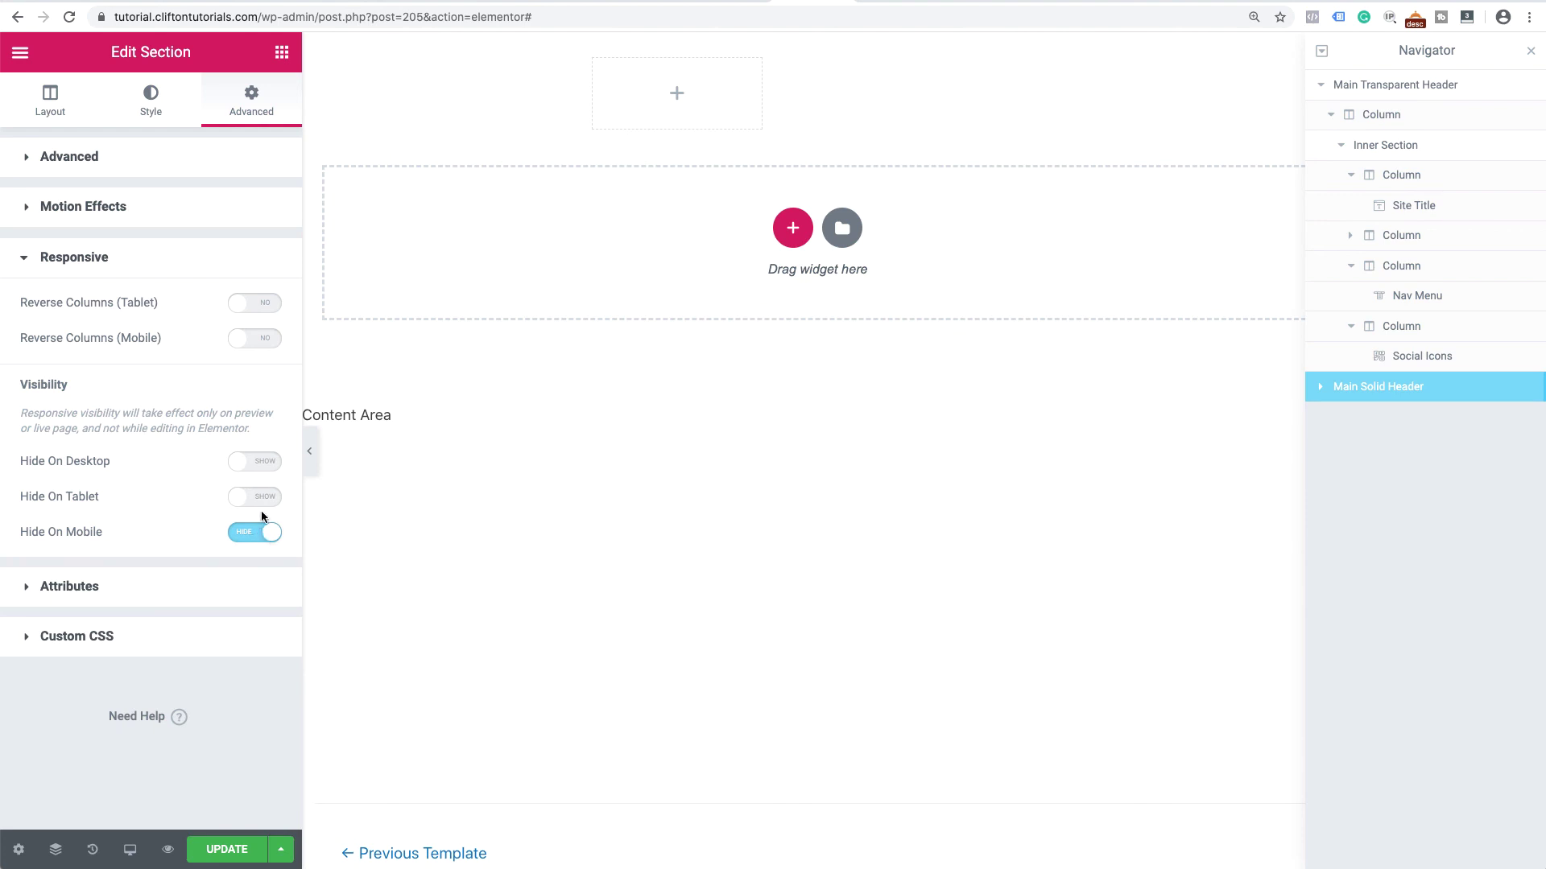
left_click(228, 855)
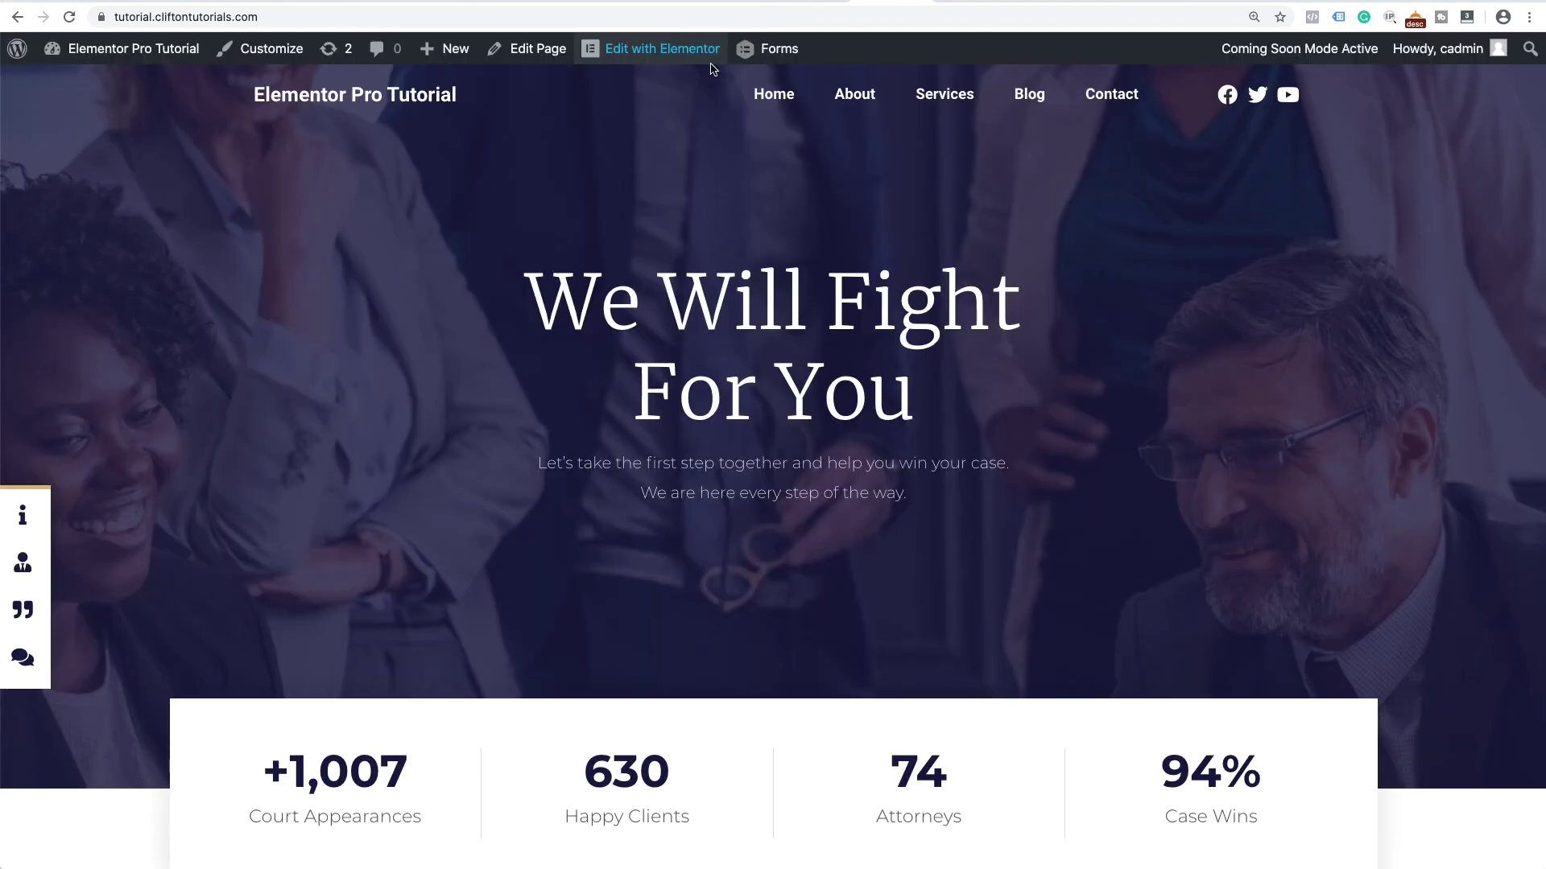
- Open the home page in the Elementor editor and examine the header in the full-width mobile preview while scrolling
left_click(655, 53)
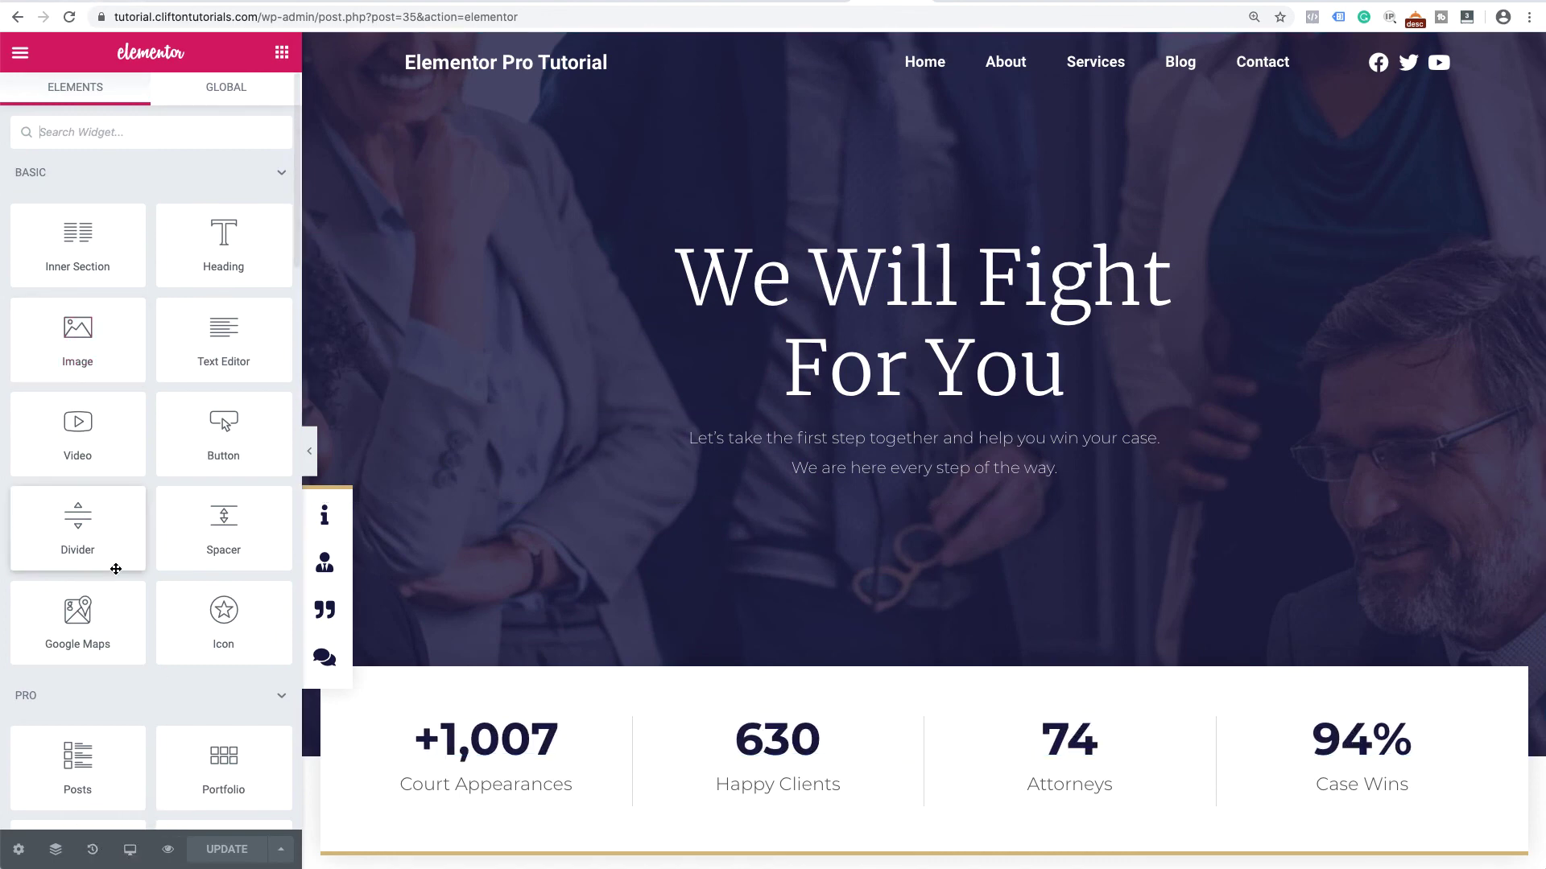
left_click(130, 849)
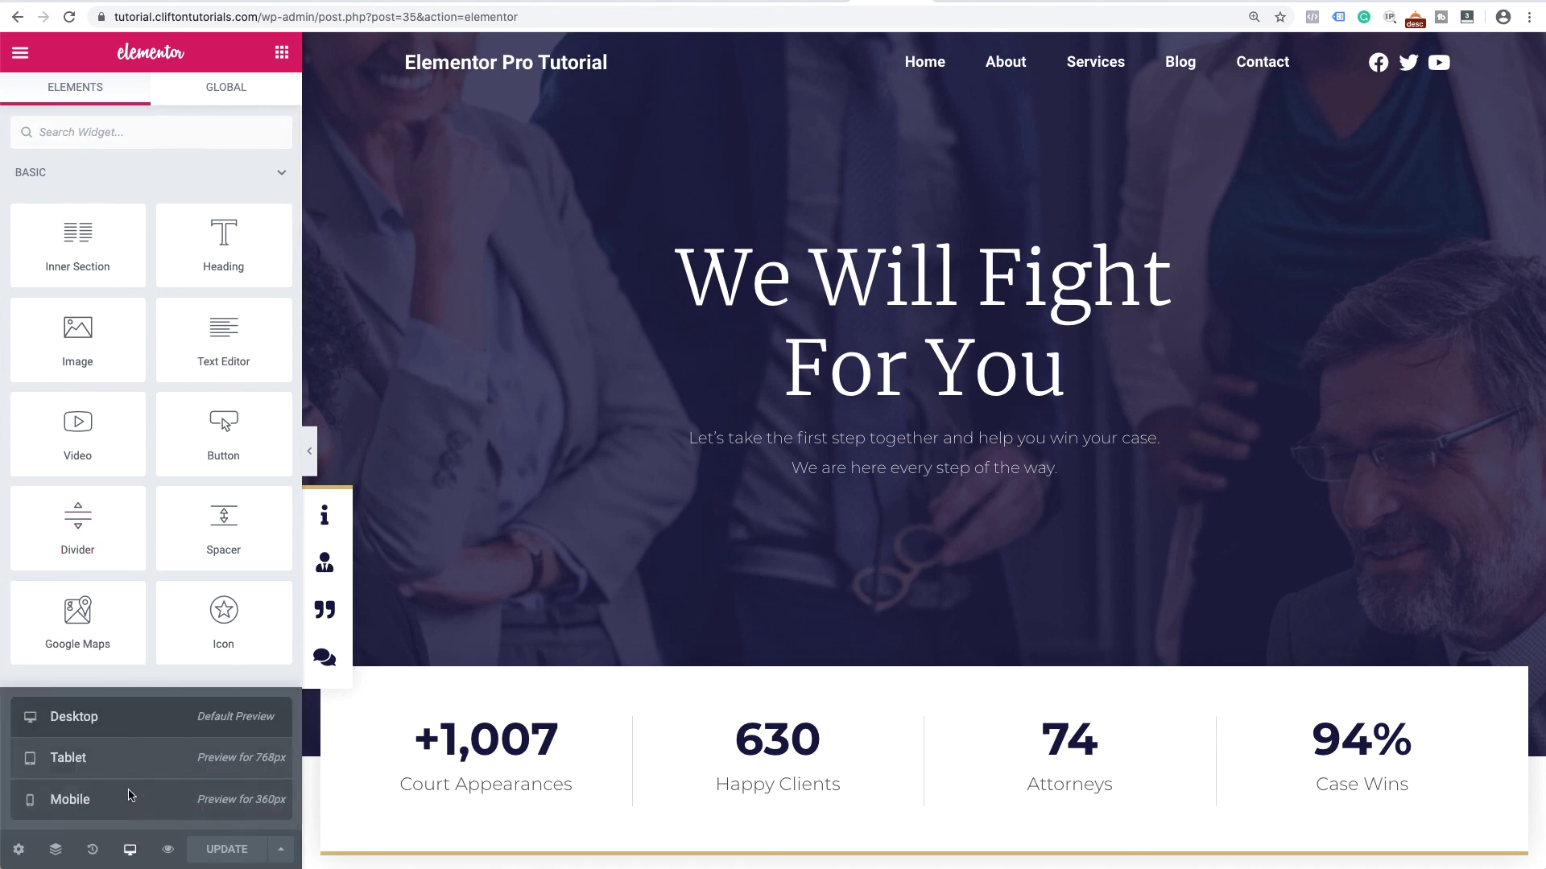
left_click(131, 799)
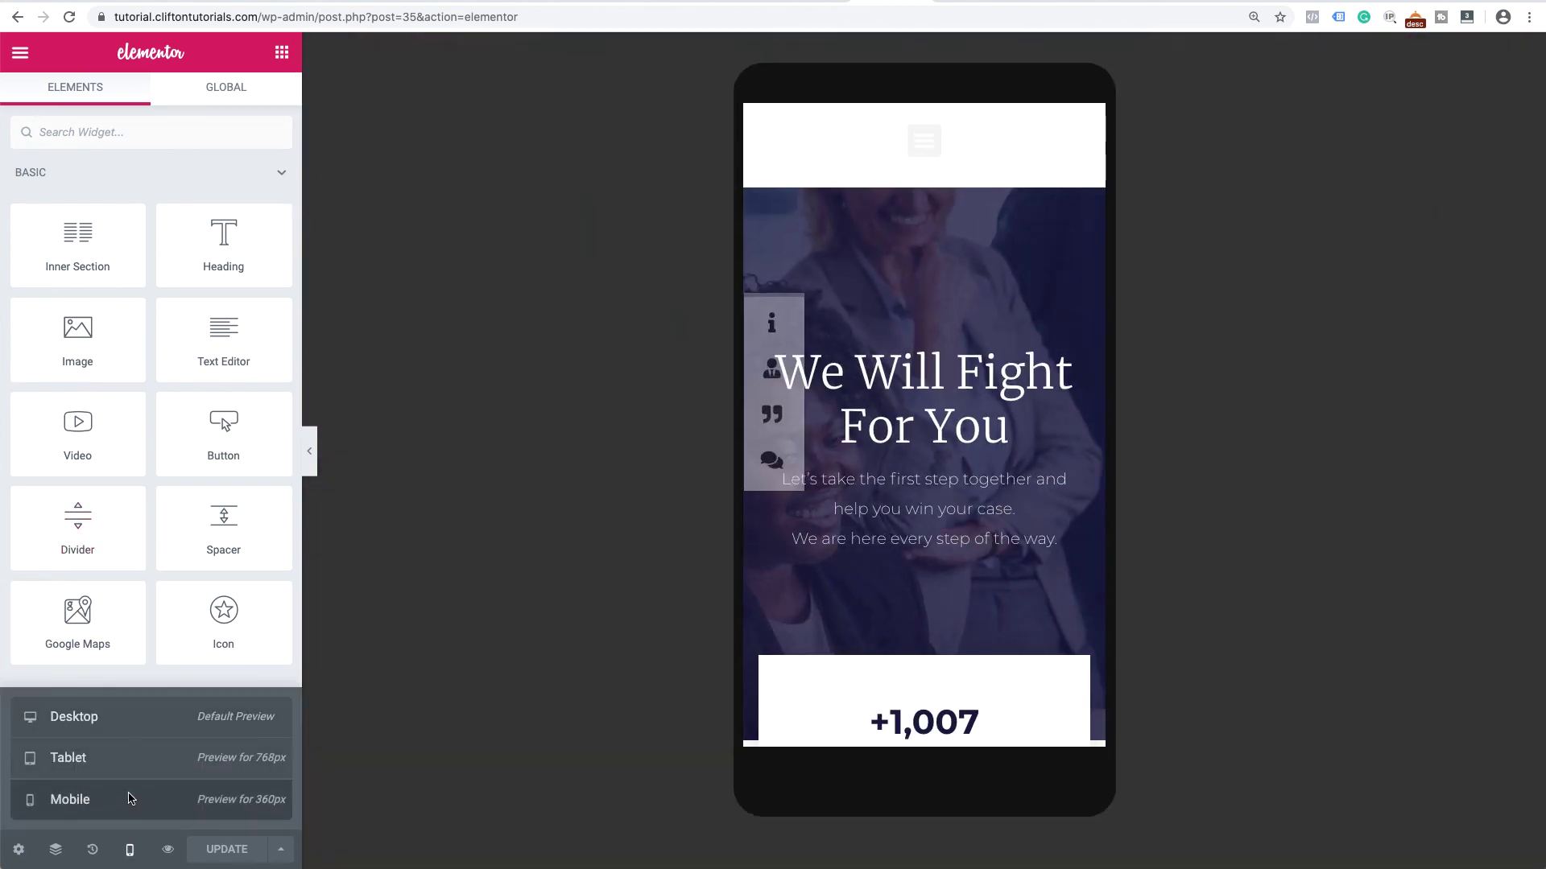
left_click(310, 456)
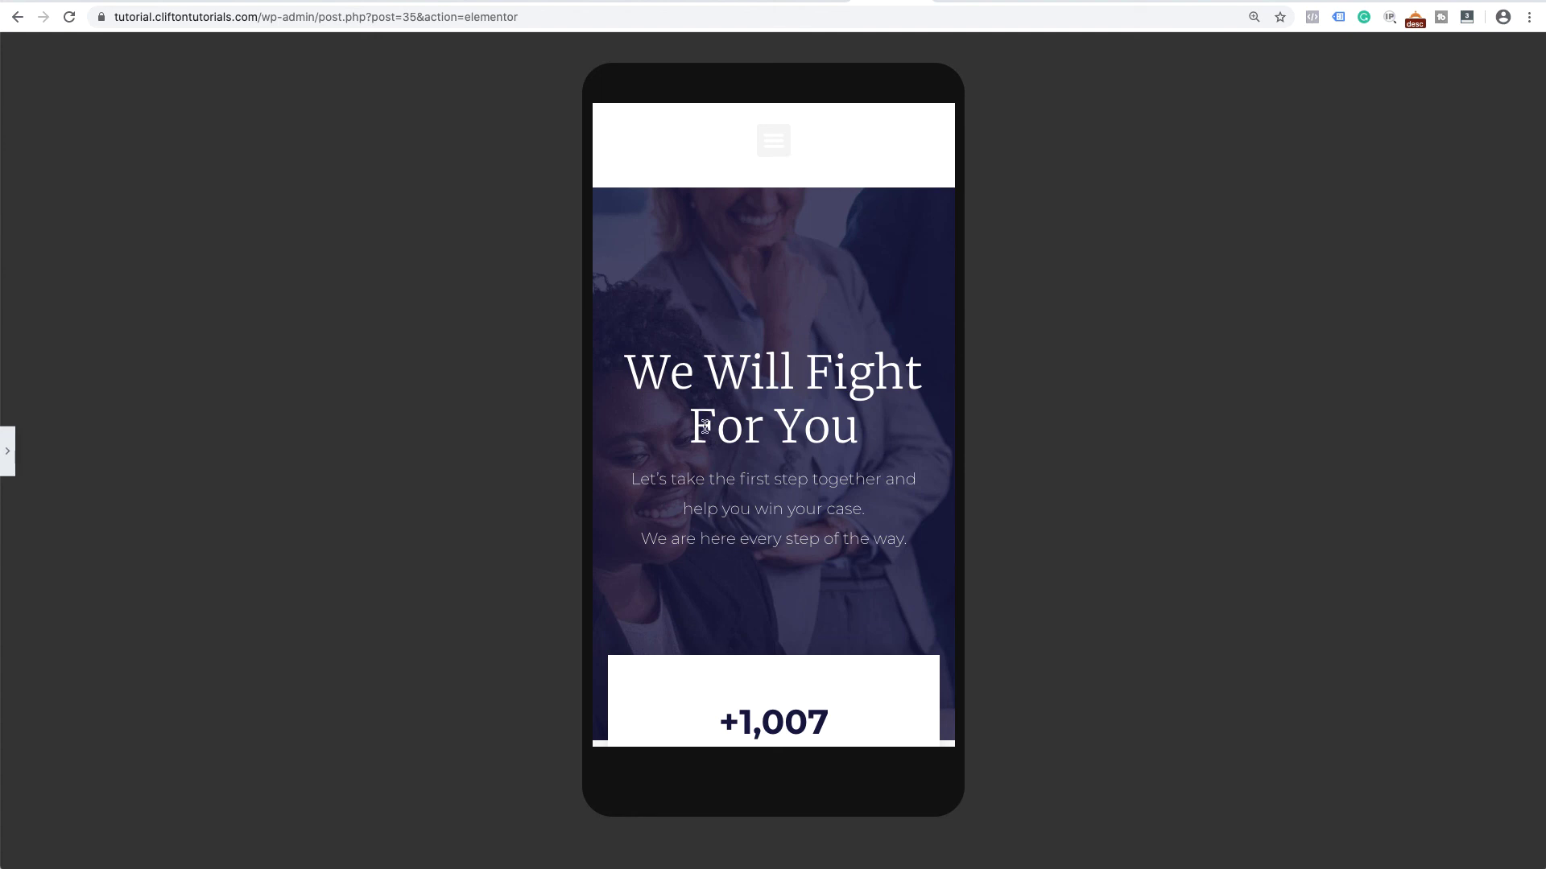
scroll(715, 512, "down", 5)
scroll(717, 511, "down", 12)
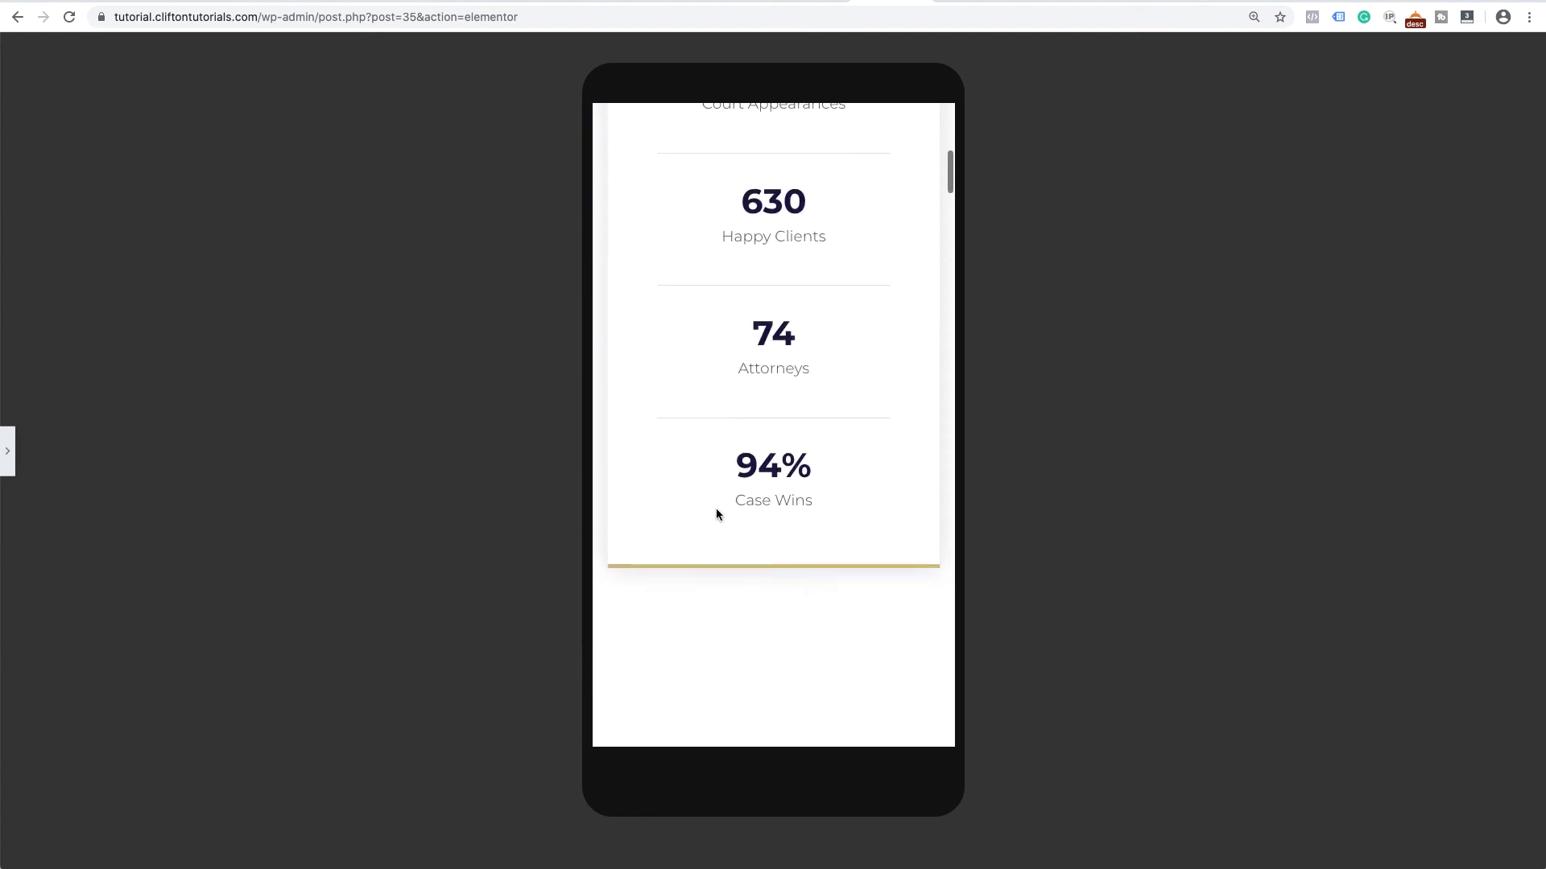
scroll(716, 509, "down", 20)
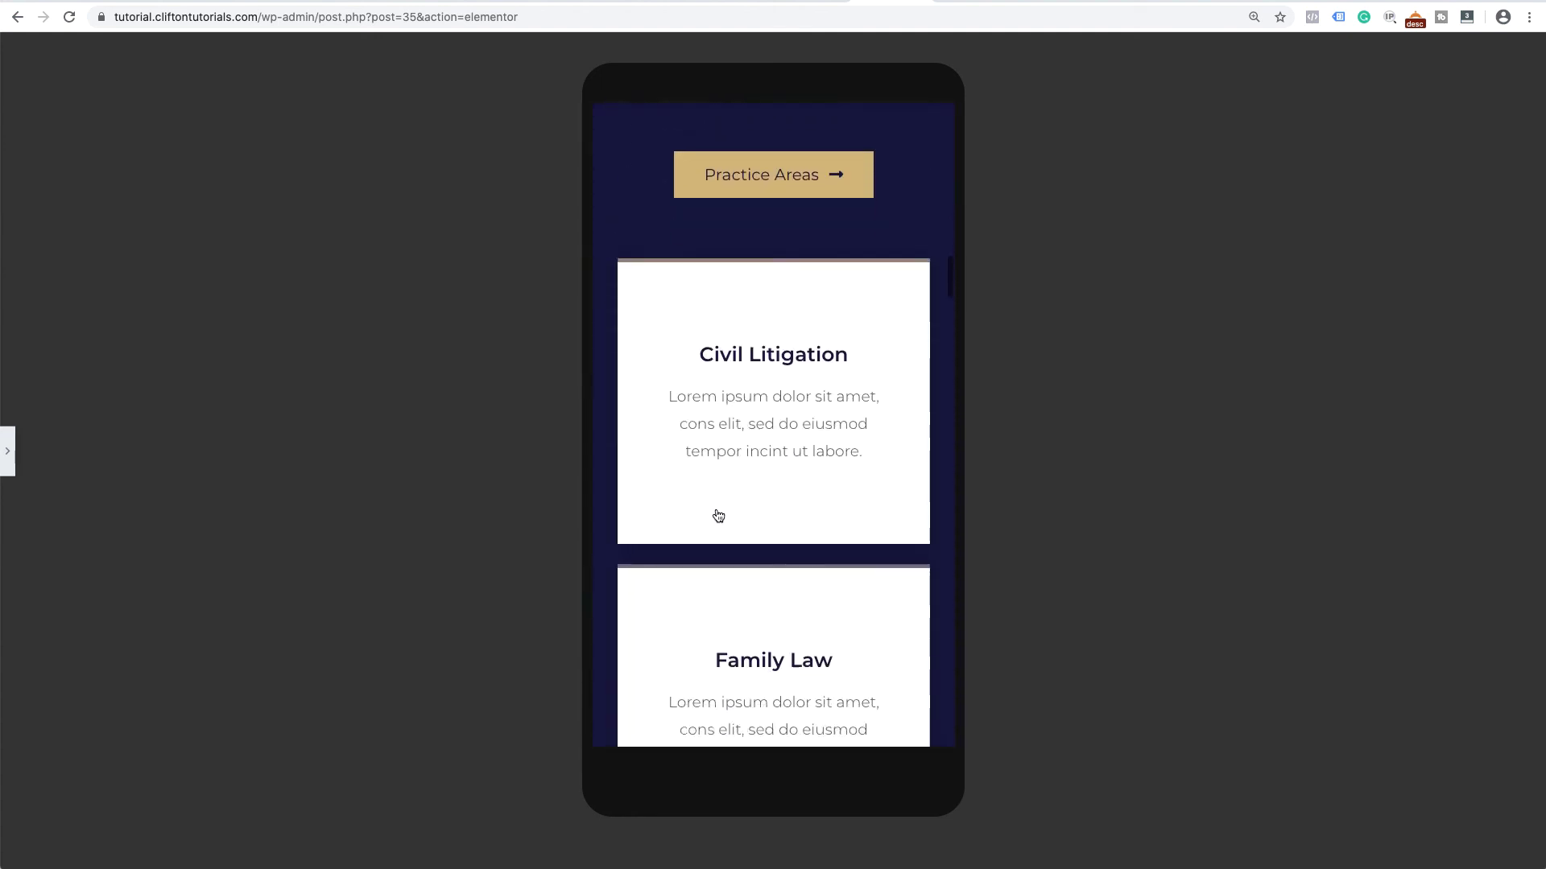
scroll(716, 512, "up", 8)
scroll(717, 508, "up", 20)
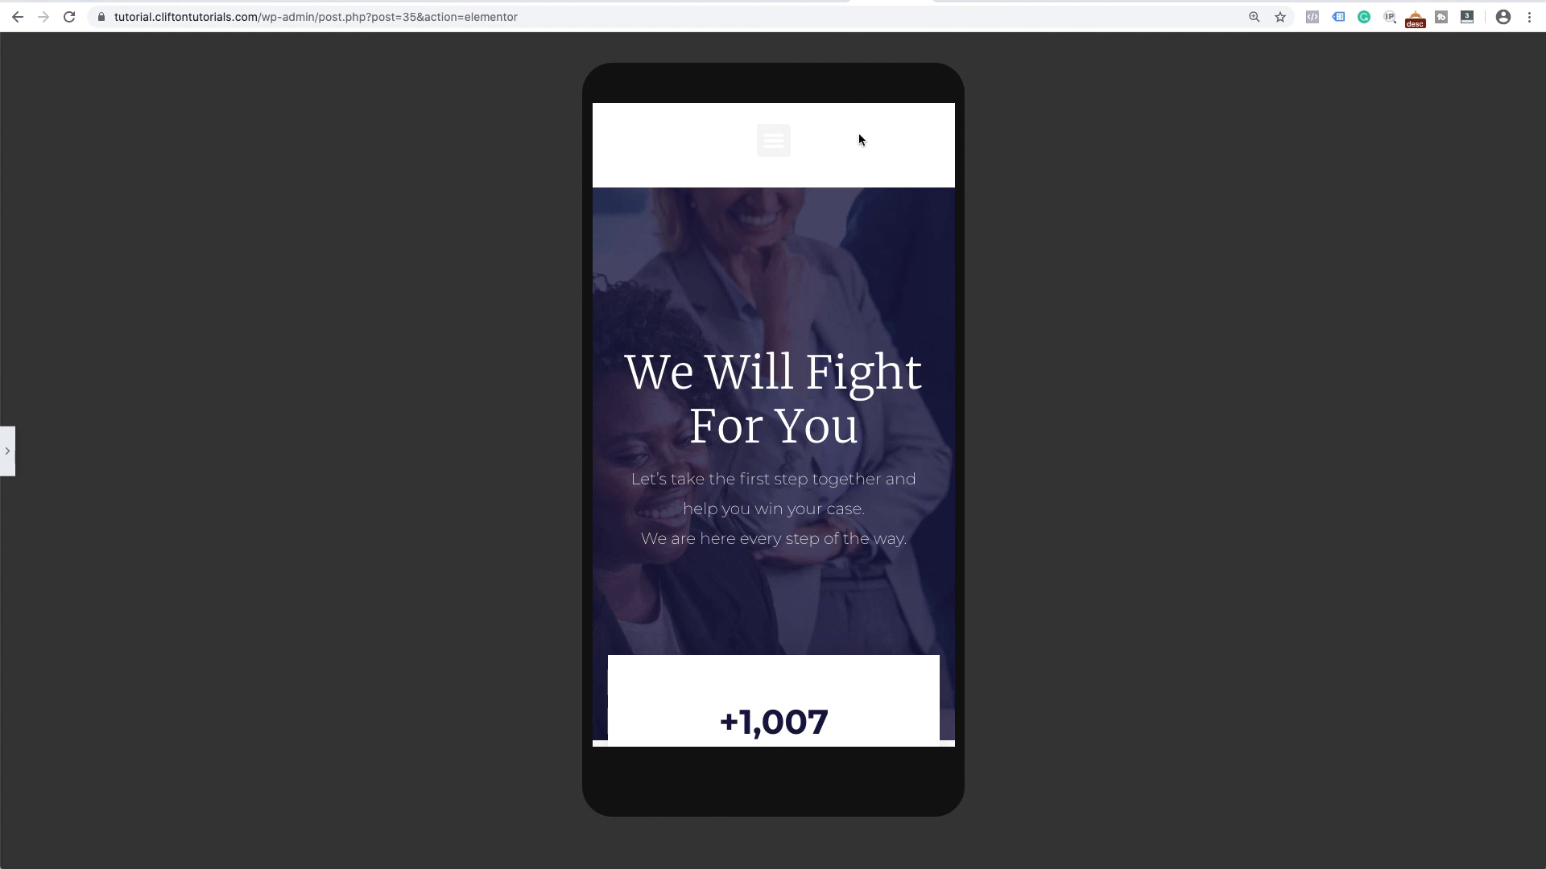
- Restore the editor panel and leave the home page editor for the live page
left_click(10, 453)
left_click(23, 52)
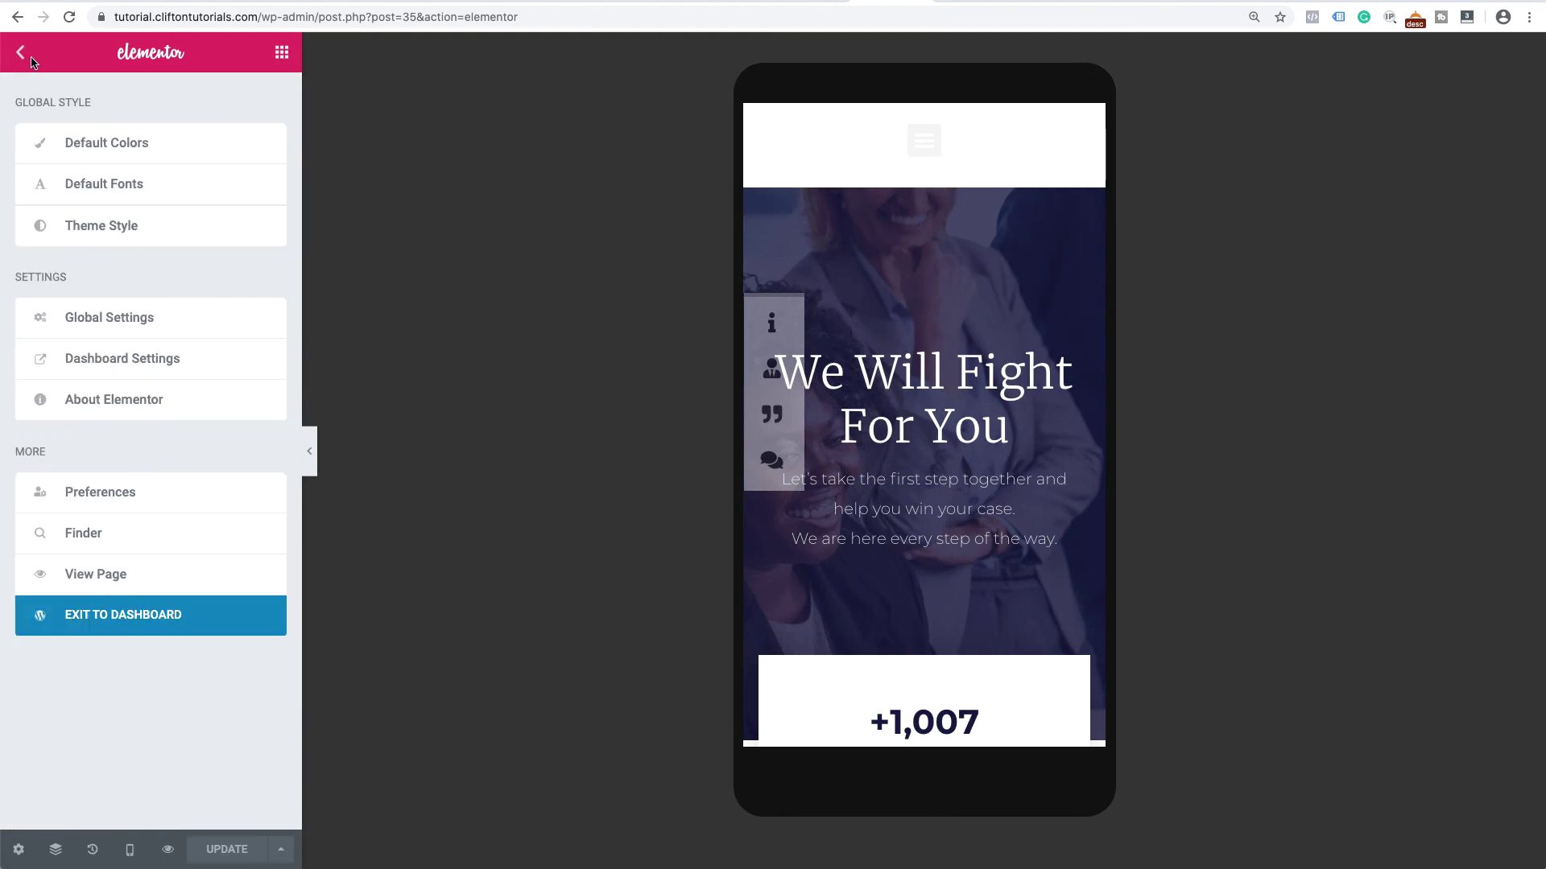
left_click(86, 576)
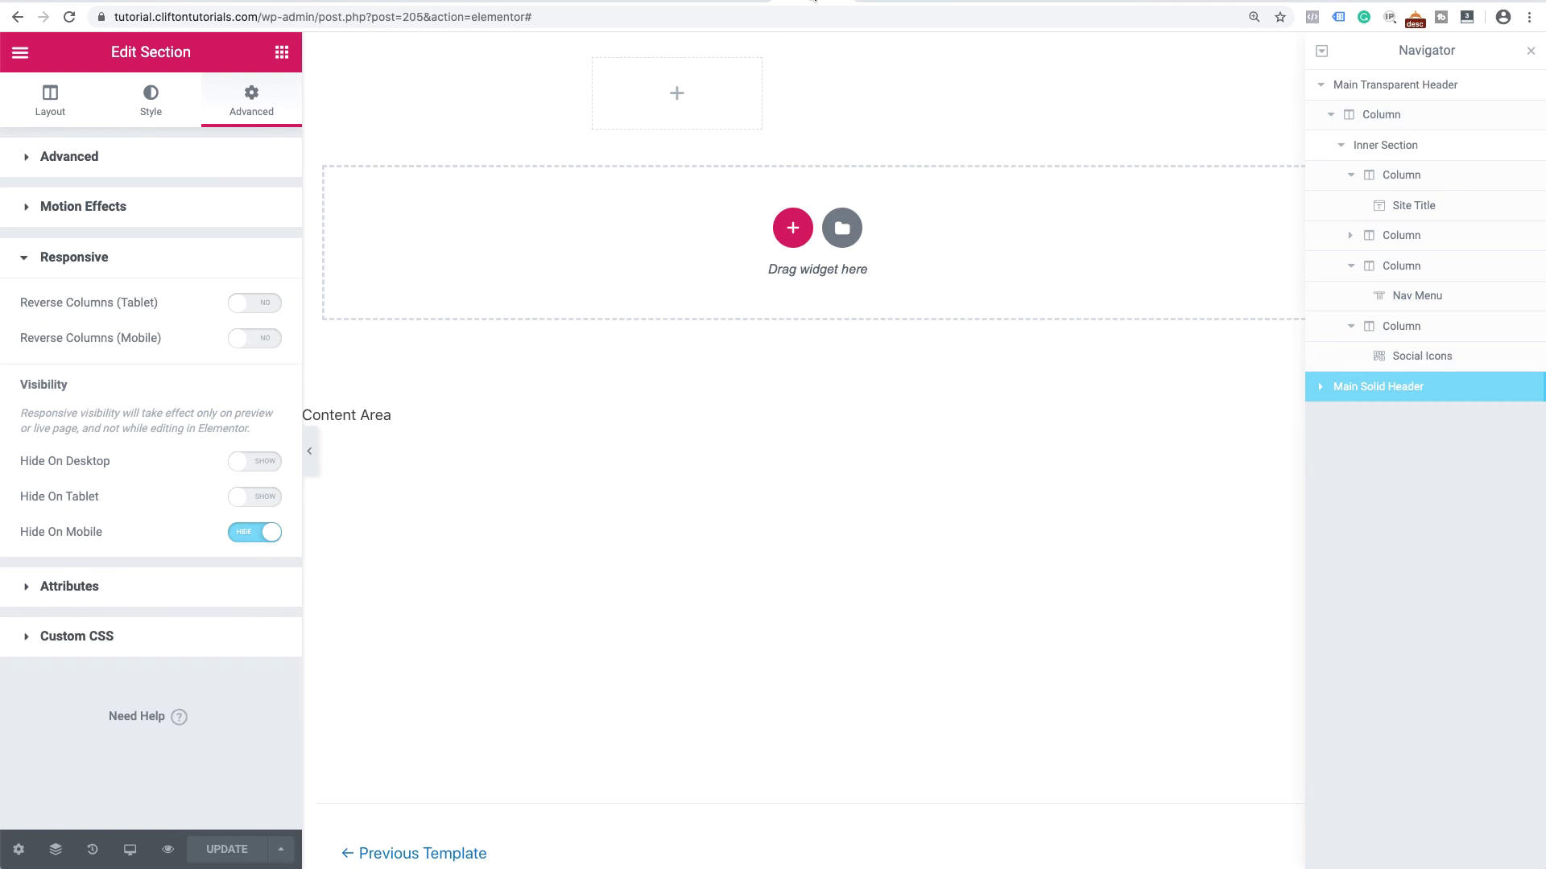
- In the header template editor, set the Main Transparent Header section's mobile bottom margin to -120 px and update the template
left_click(1359, 89)
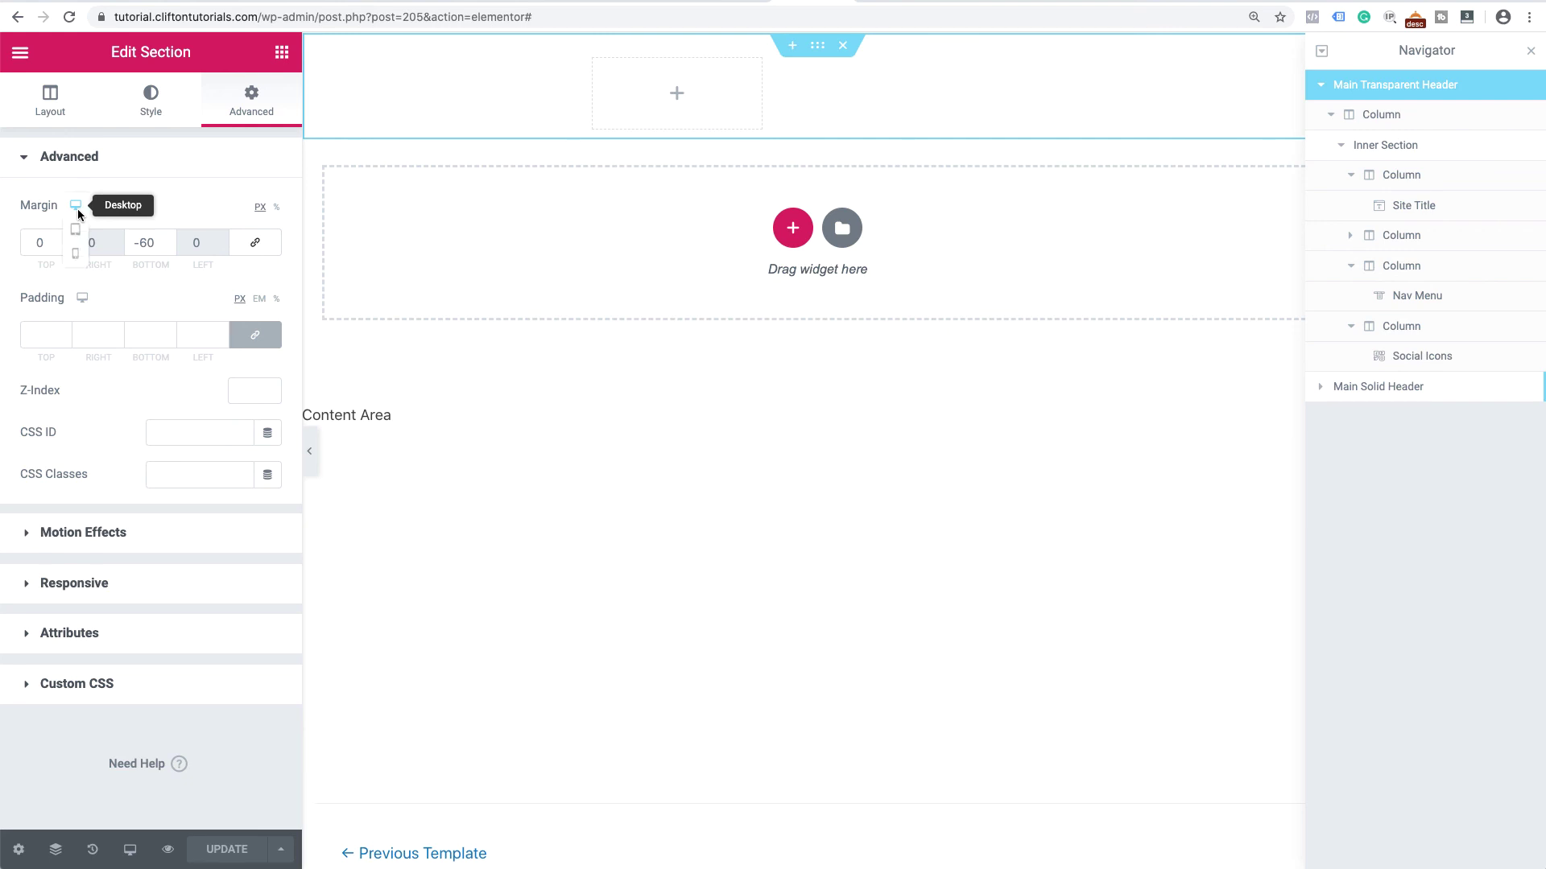
left_click(76, 254)
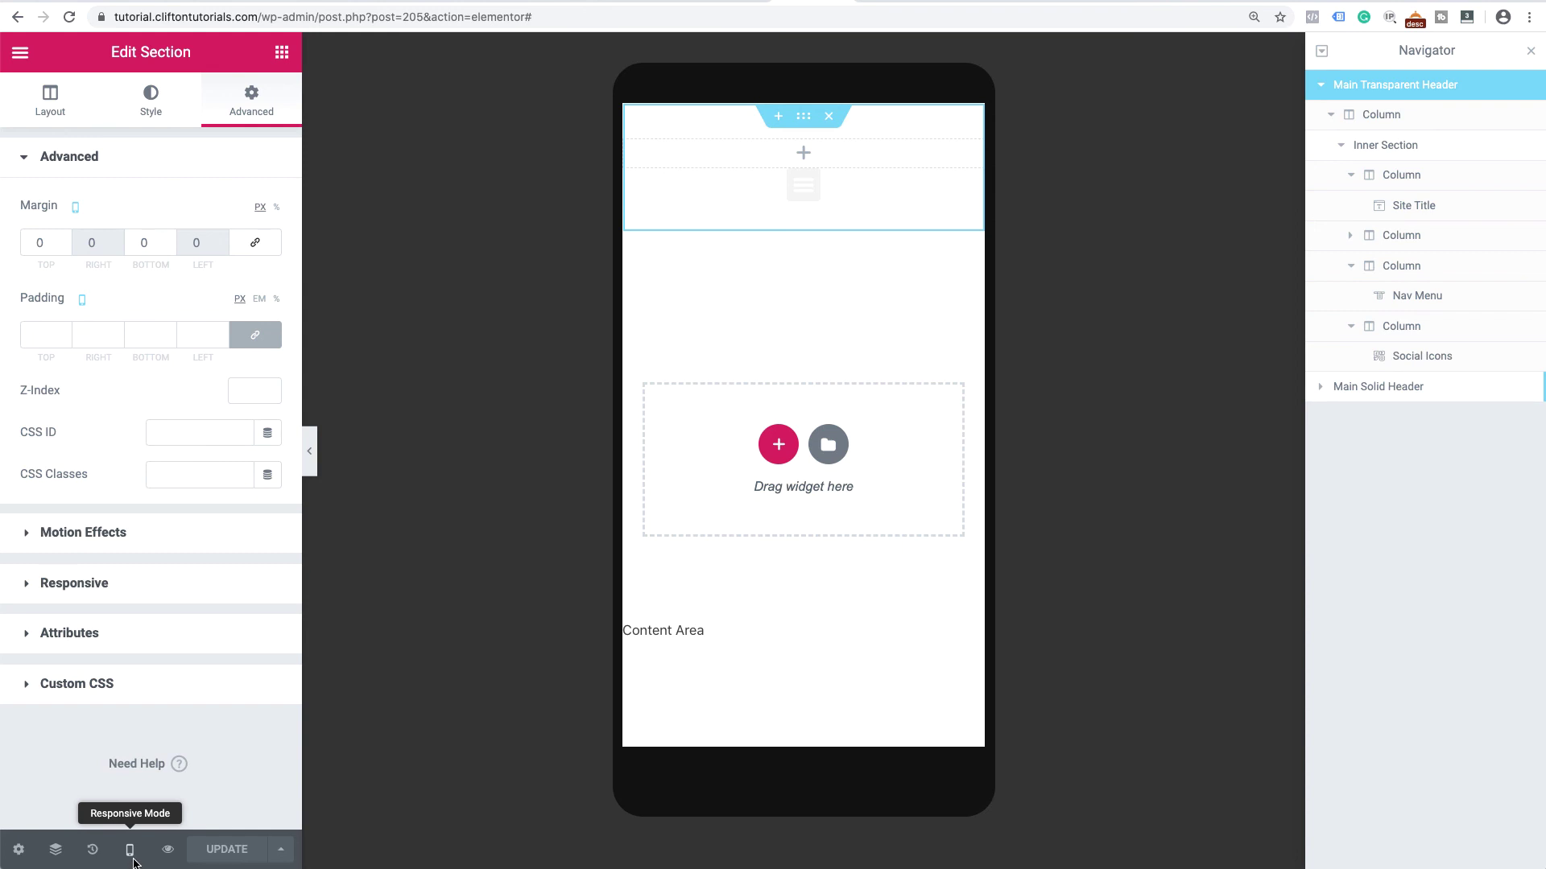
double_click(142, 246)
type("120")
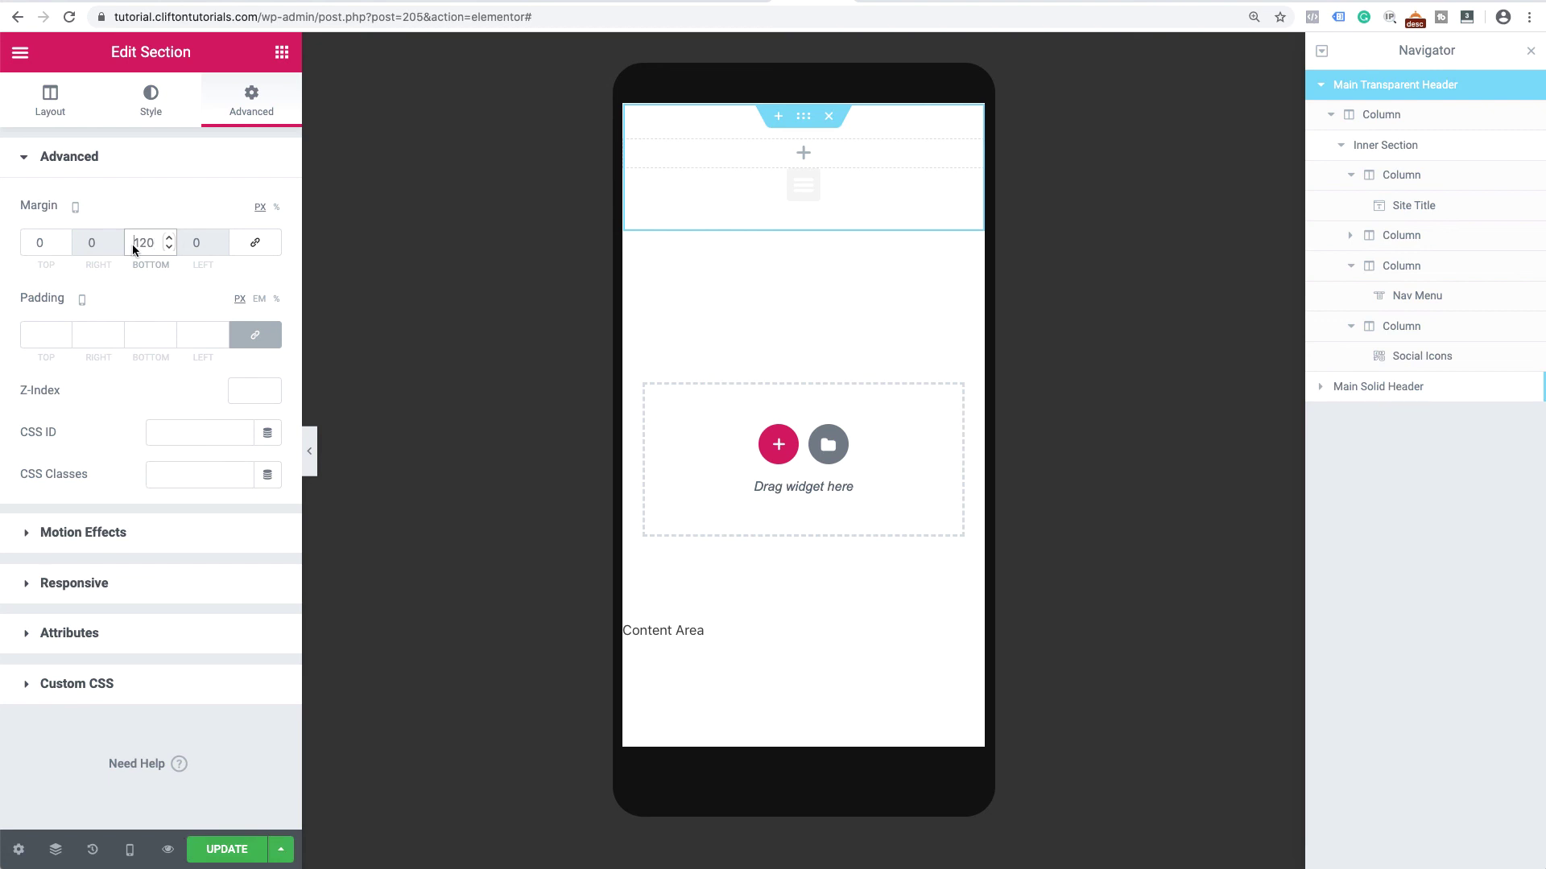
type("-")
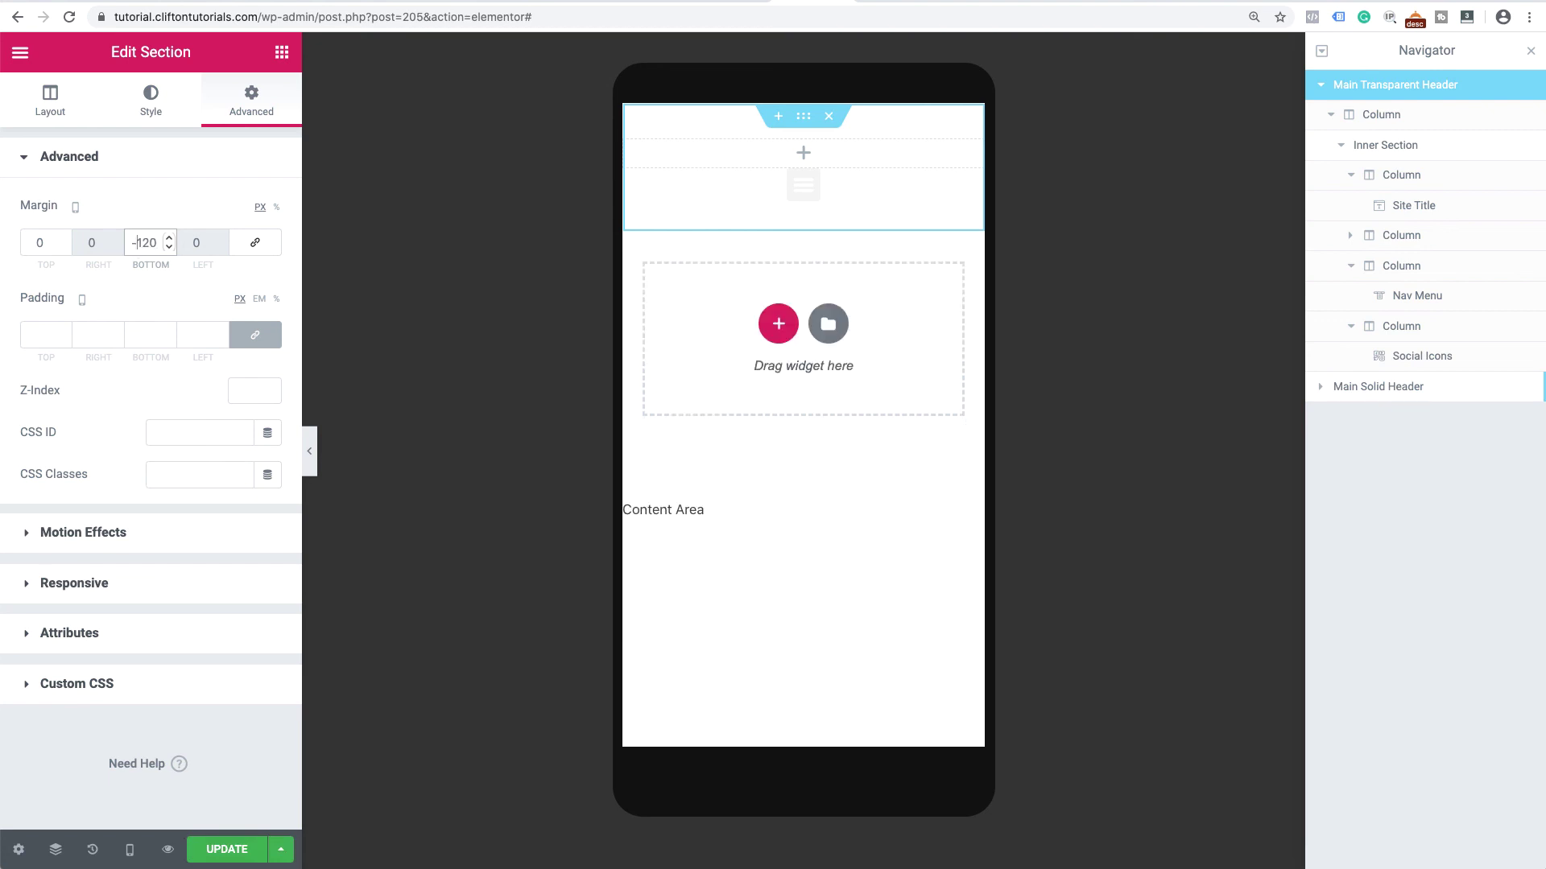
left_click(222, 851)
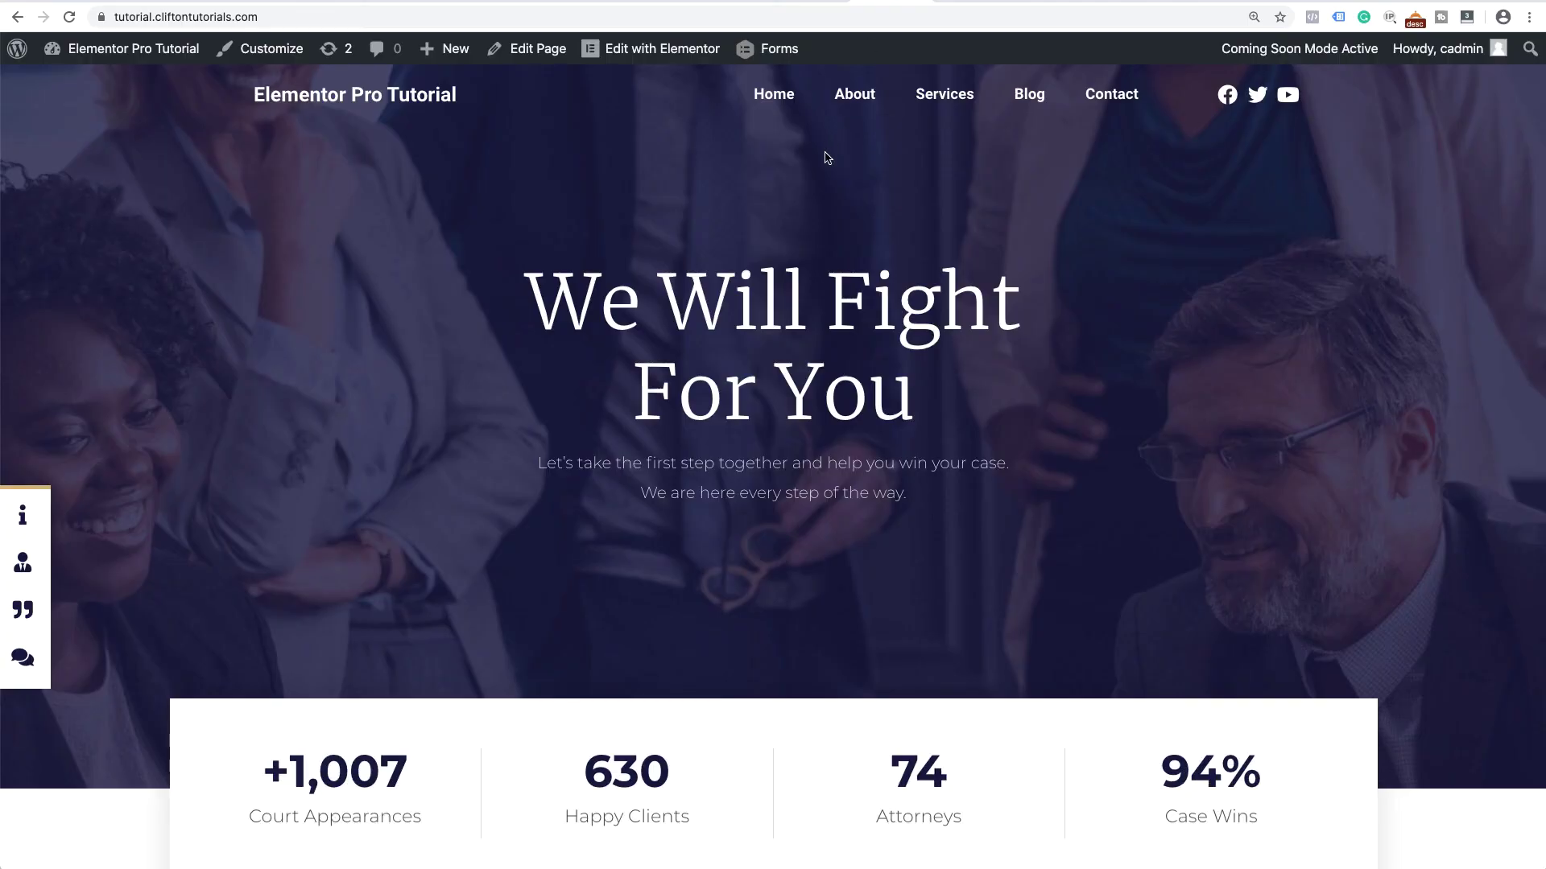
- Reload the live home page and open it in the Elementor editor's mobile preview with the editor panel hidden
left_click(70, 18)
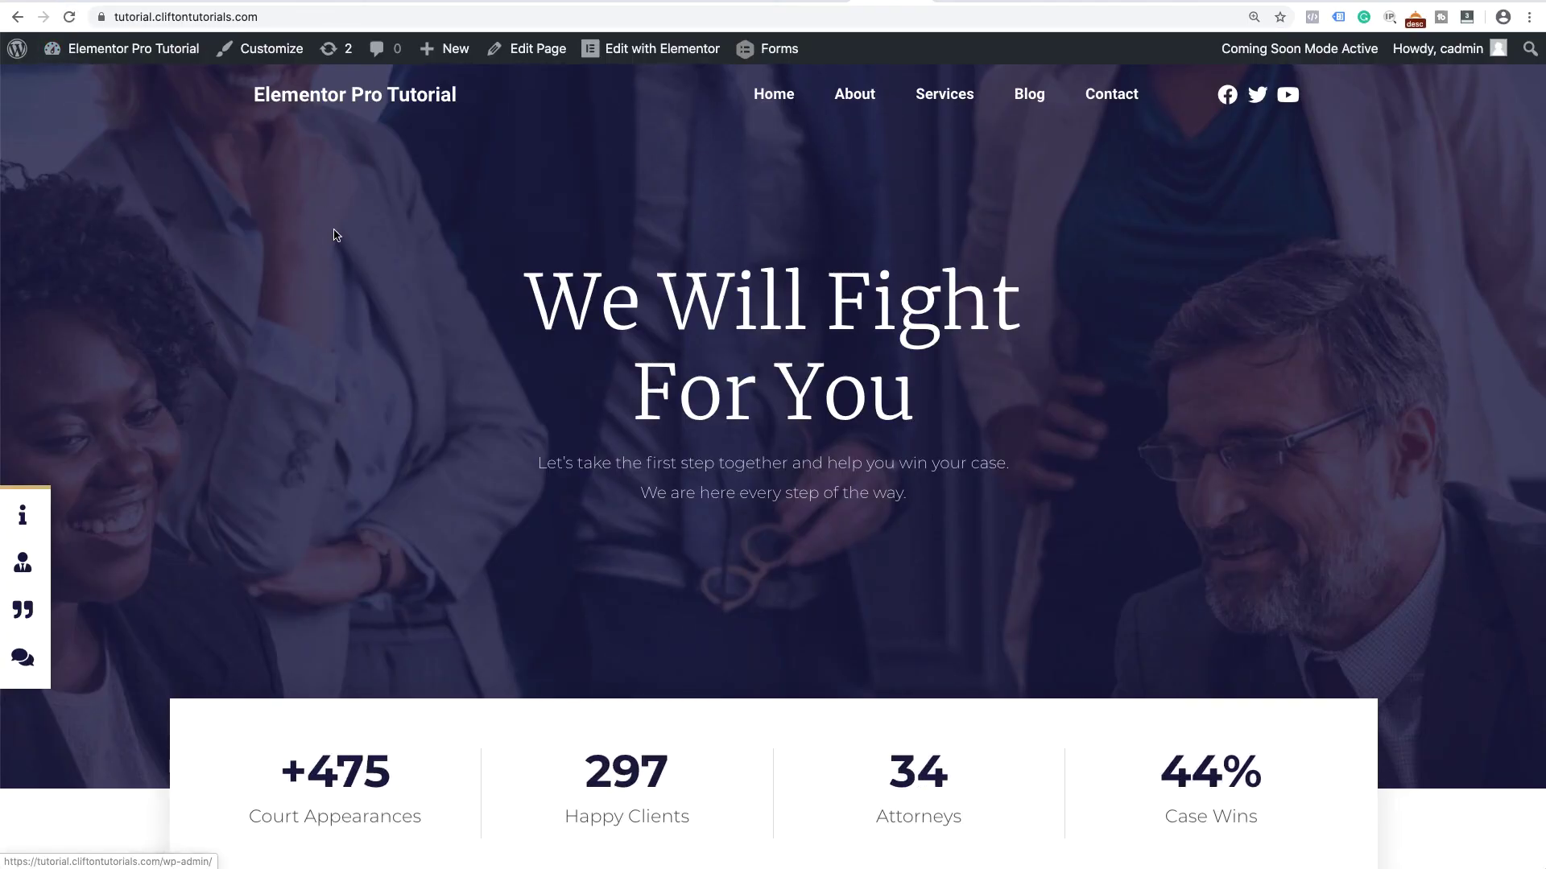
left_click(664, 50)
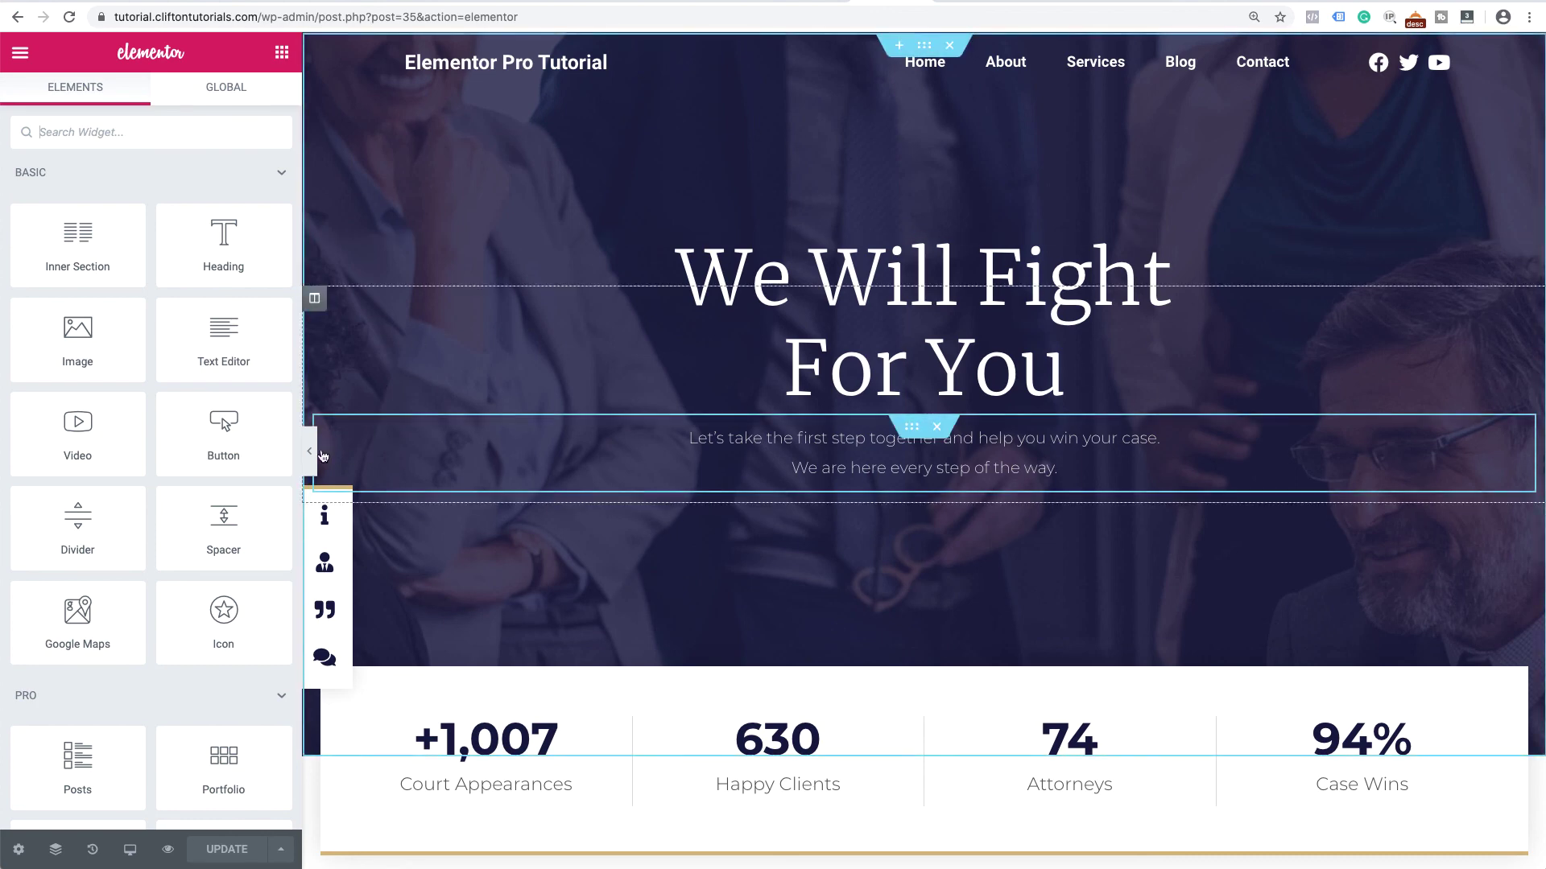
left_click(130, 849)
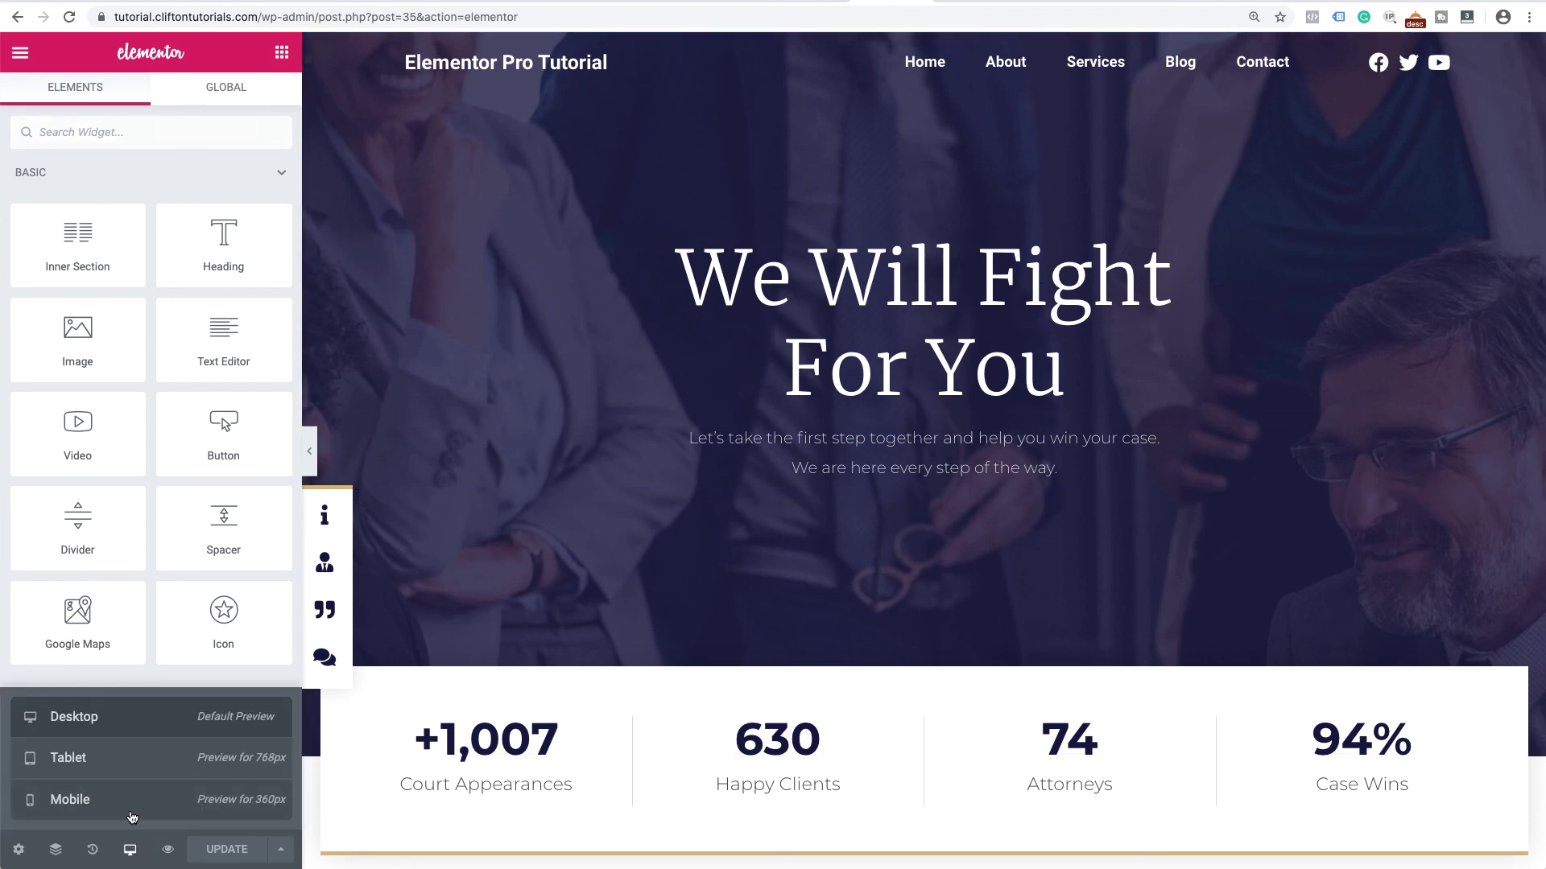
left_click(133, 805)
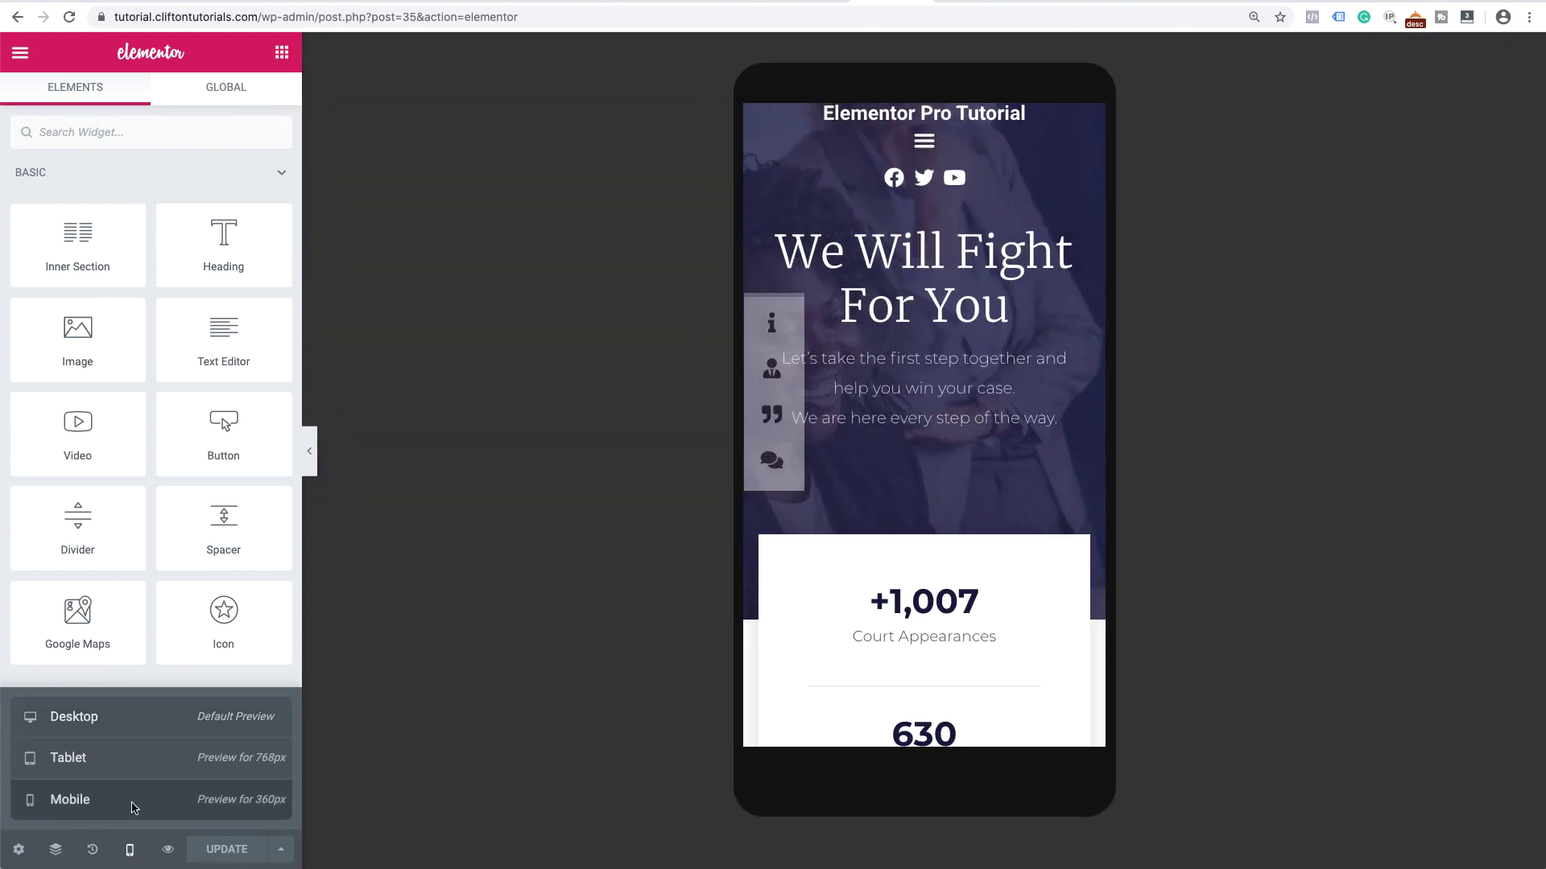
left_click(313, 467)
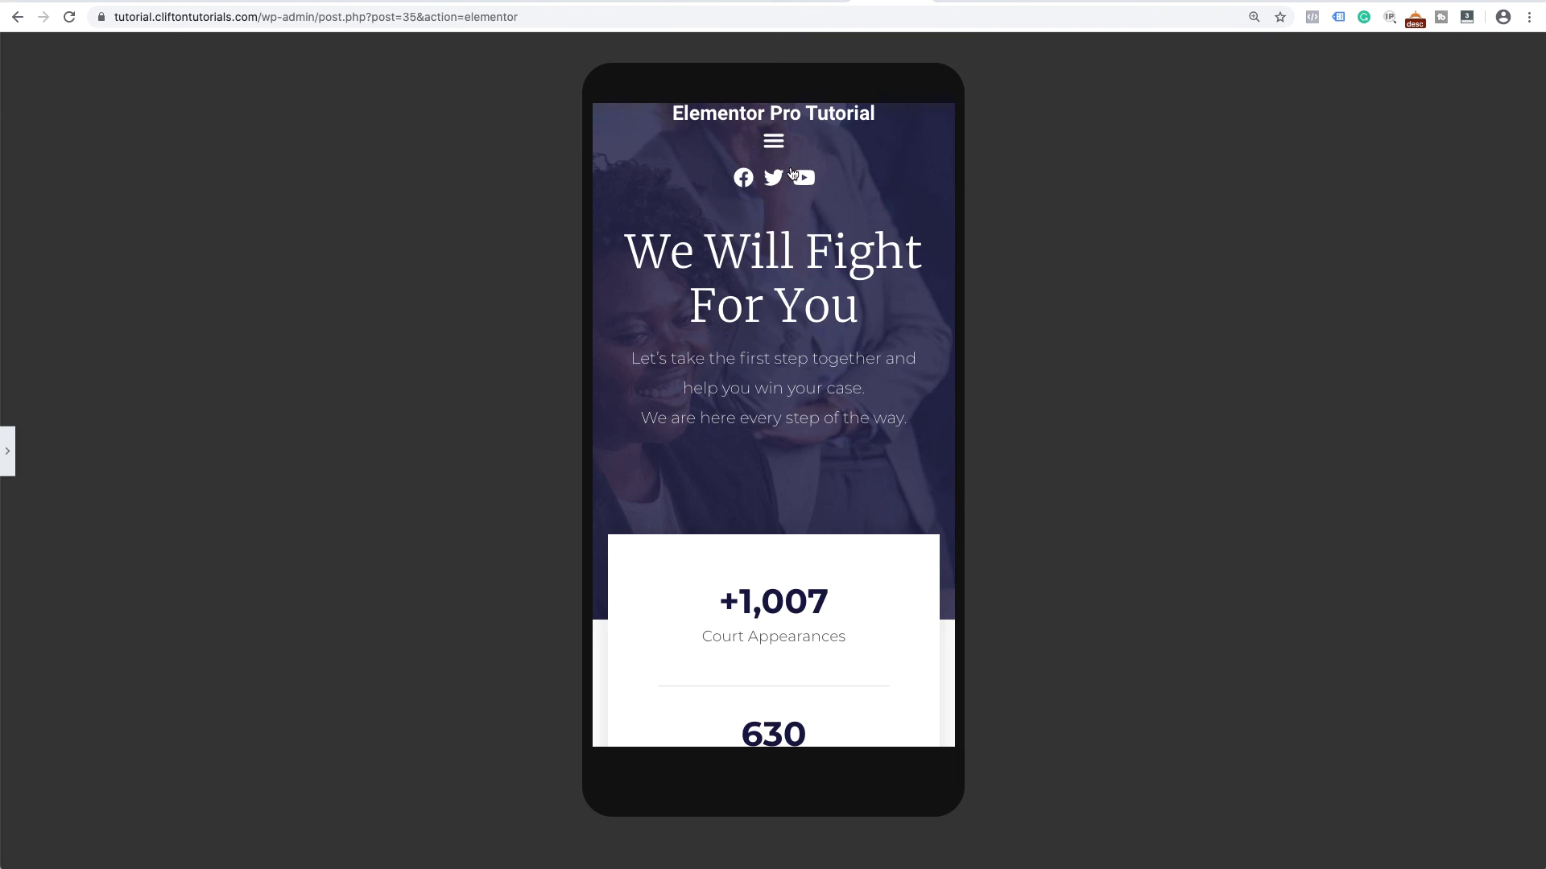
- Expand and collapse the header's mobile navigation menu, and examine the header's behavior along the page in the mobile preview
left_click(771, 145)
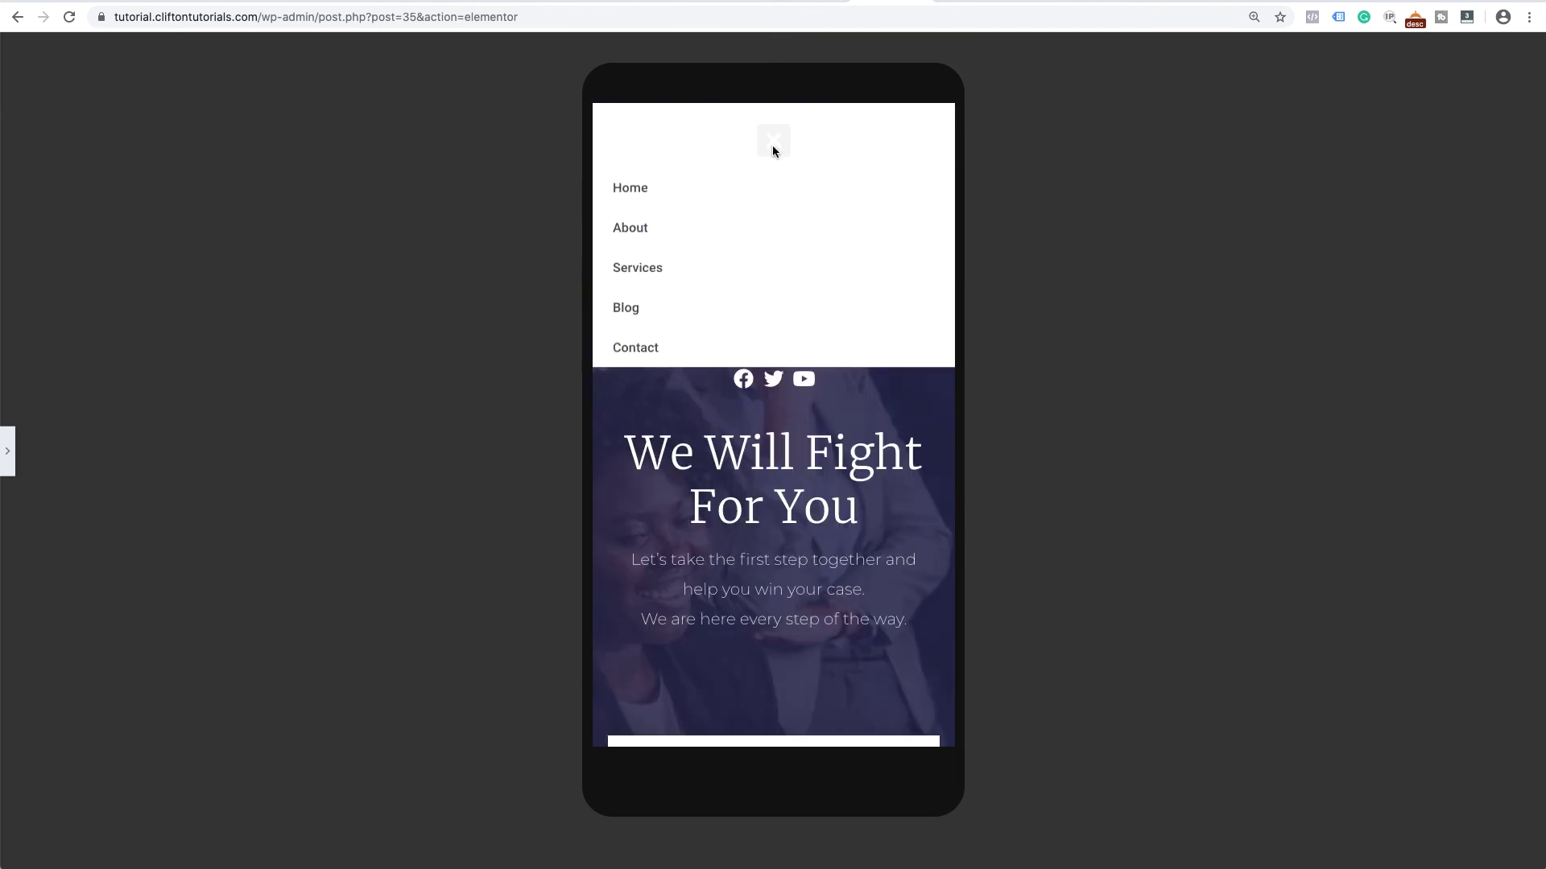
left_click(772, 147)
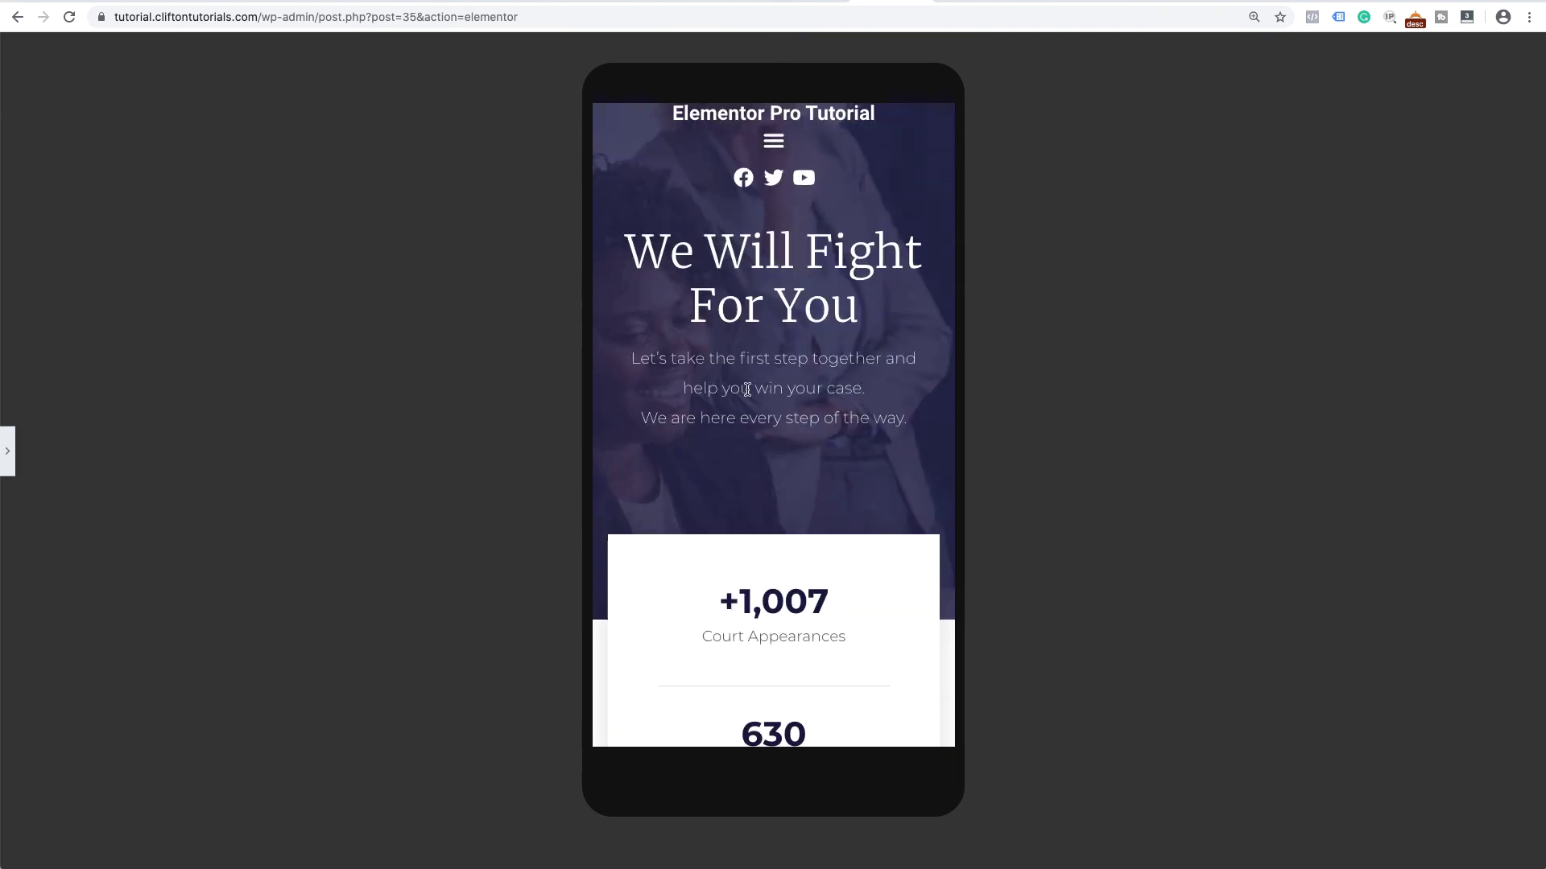
scroll(747, 390, "down", 10)
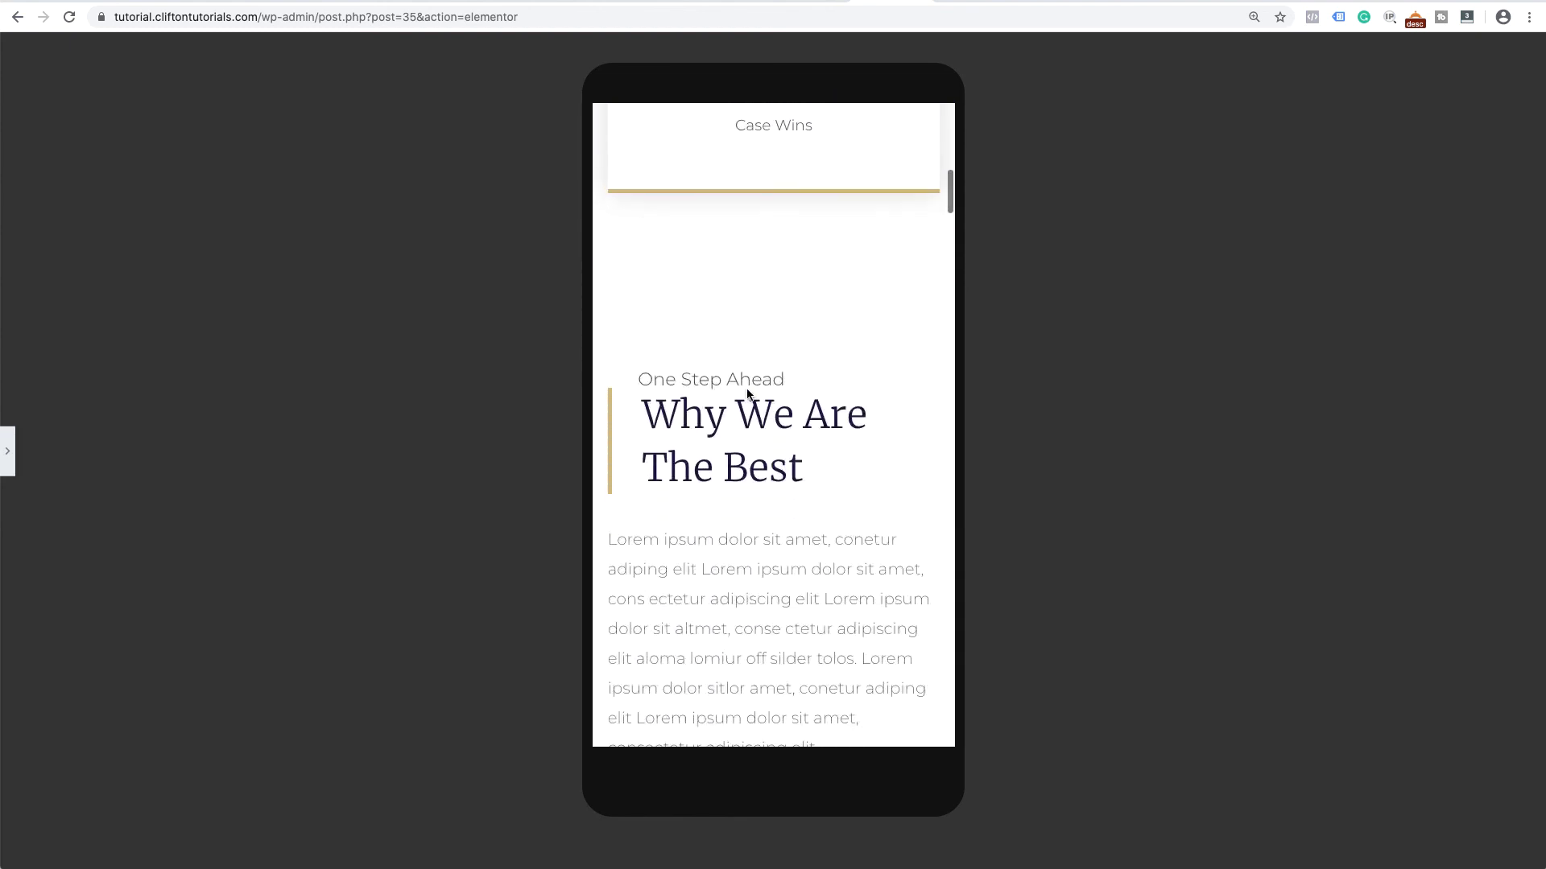
scroll(747, 391, "down", 15)
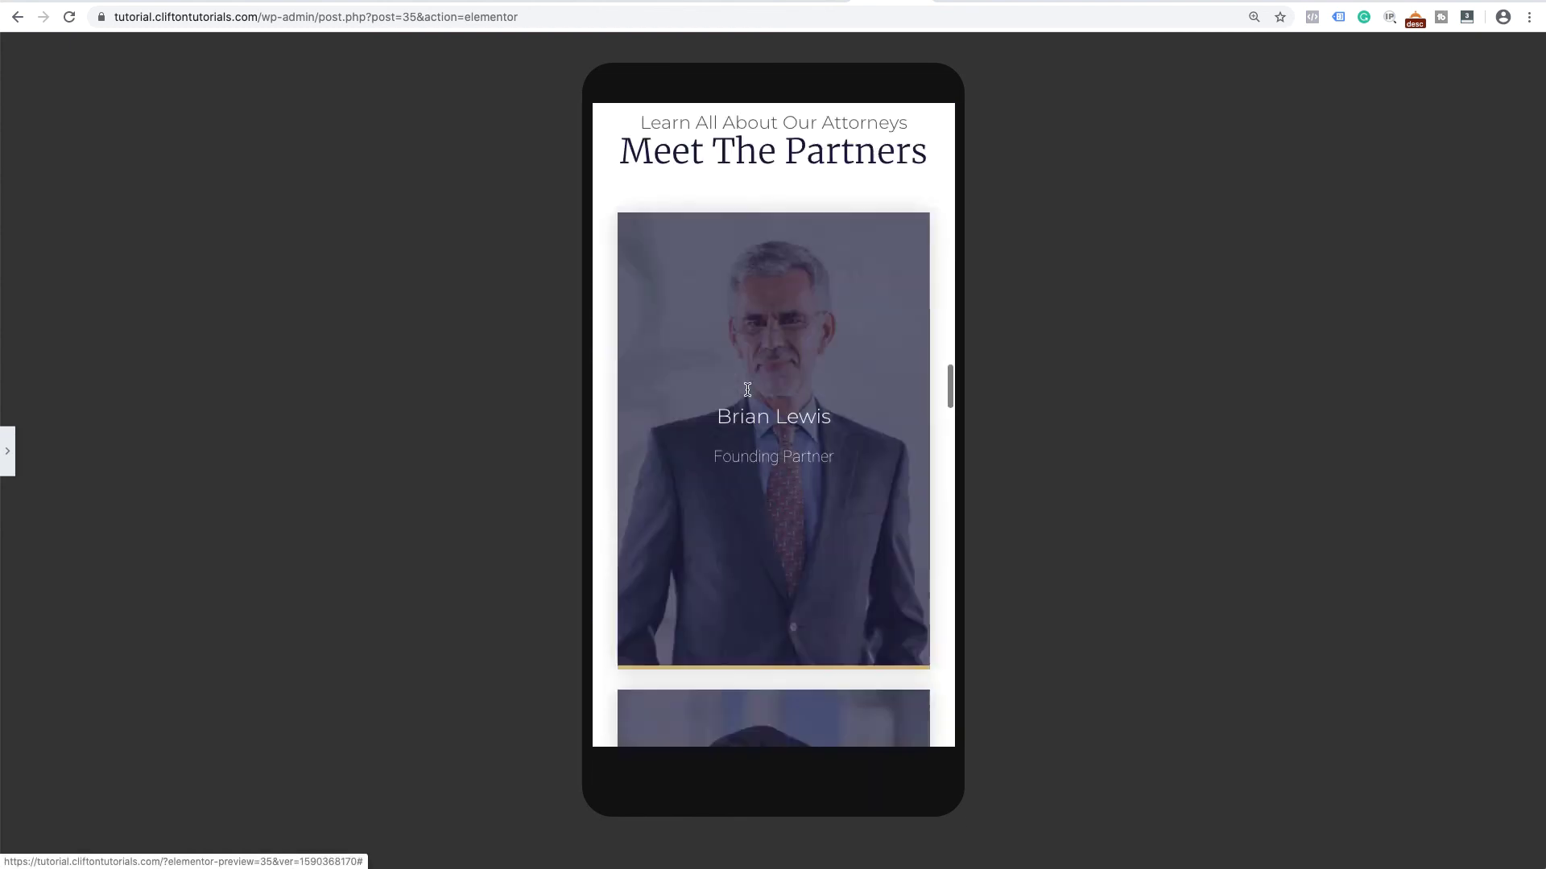
scroll(747, 390, "down", 15)
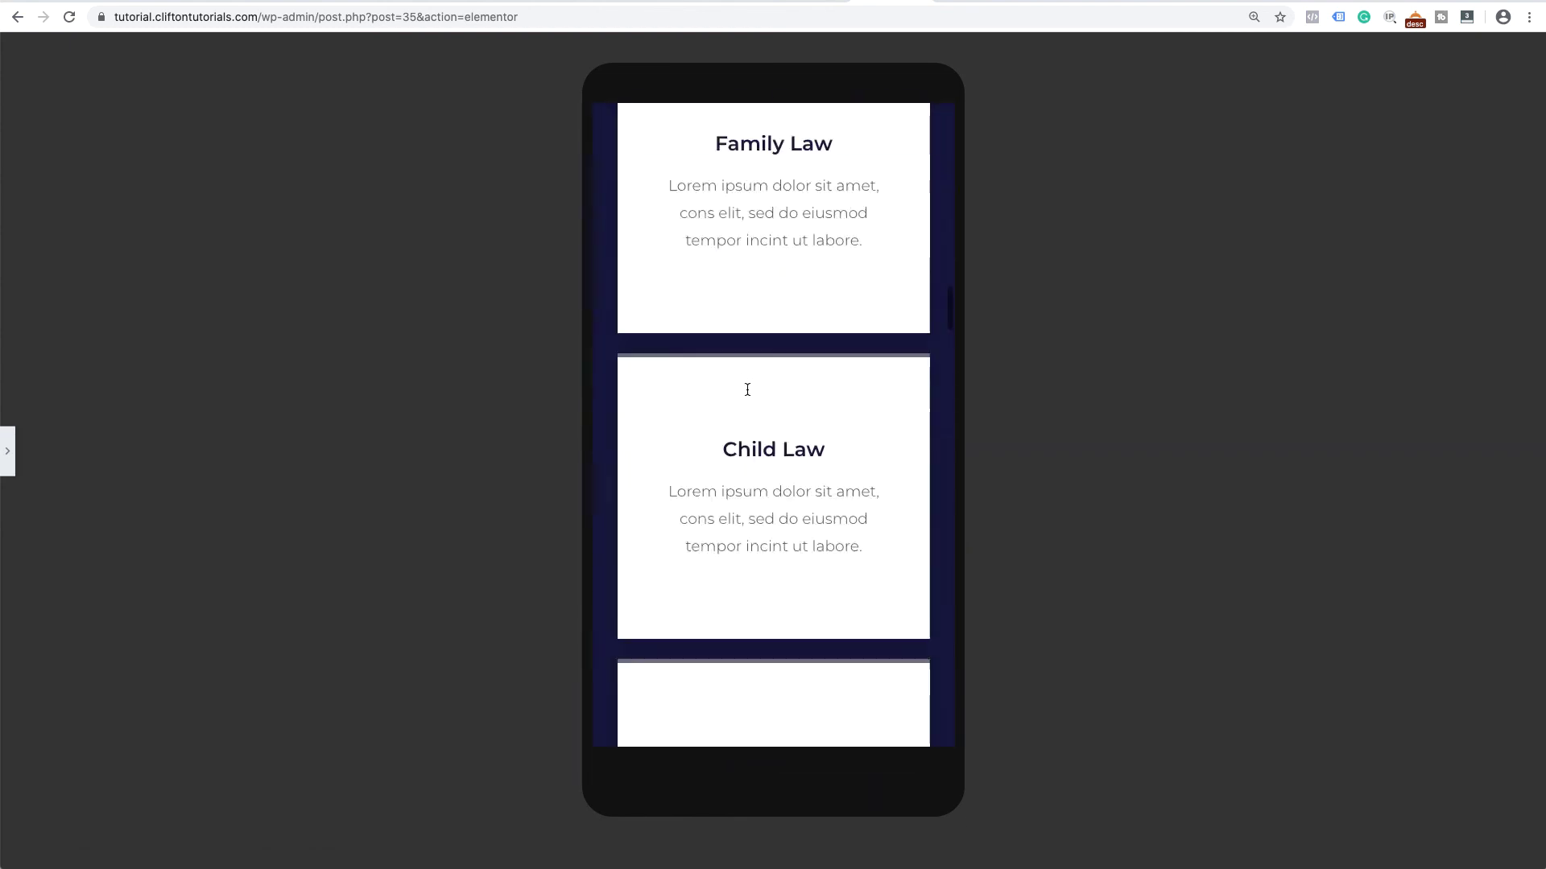
scroll(747, 390, "up", 20)
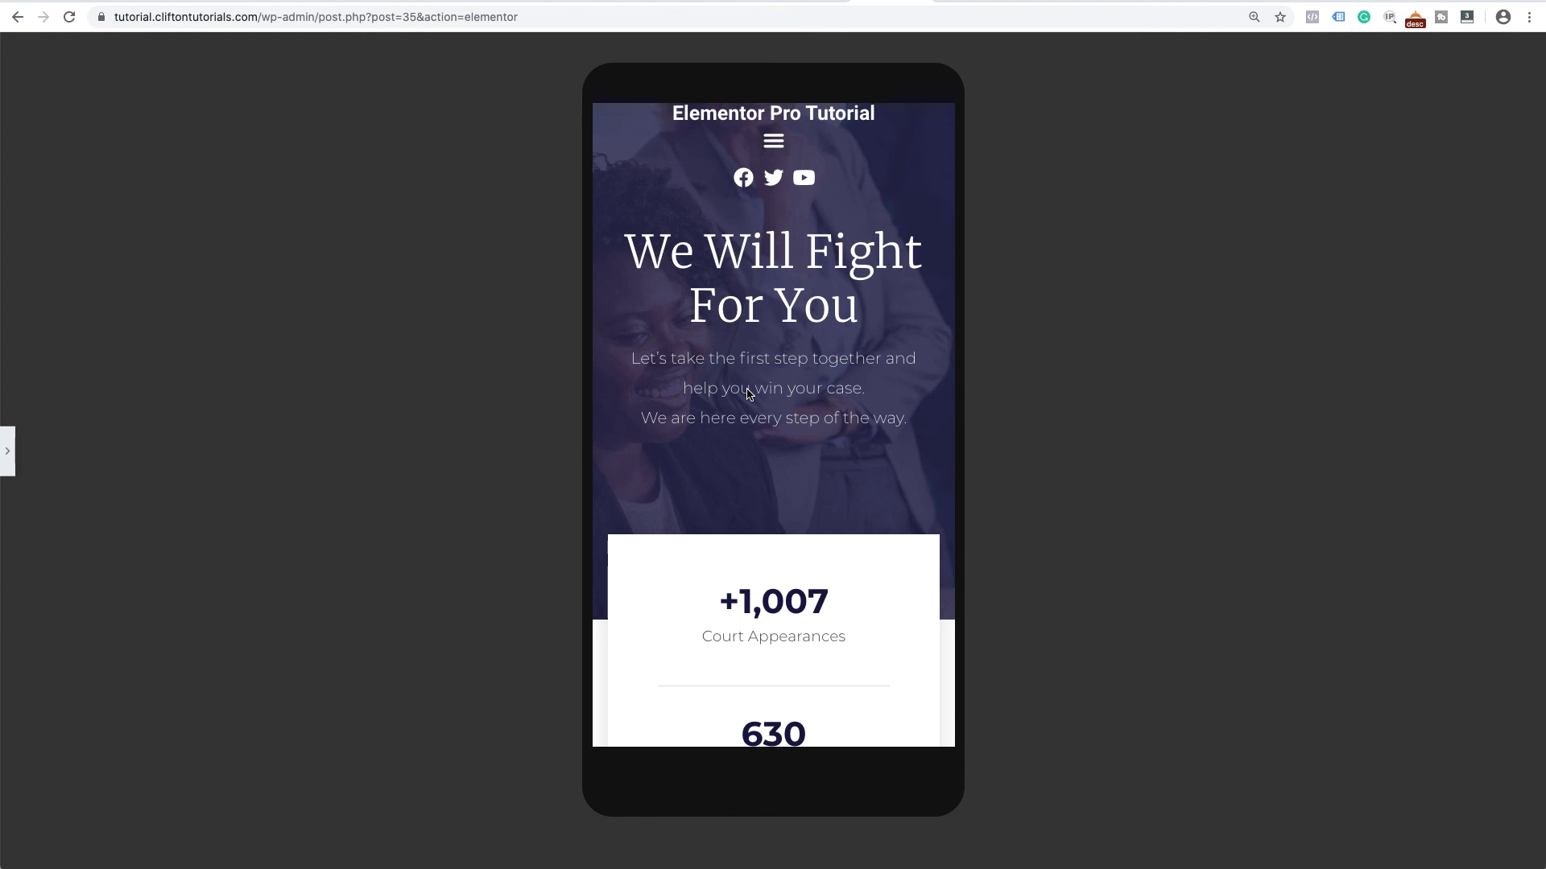
- Bring back the editor panel and return from the mobile preview to the live home page
left_click(9, 453)
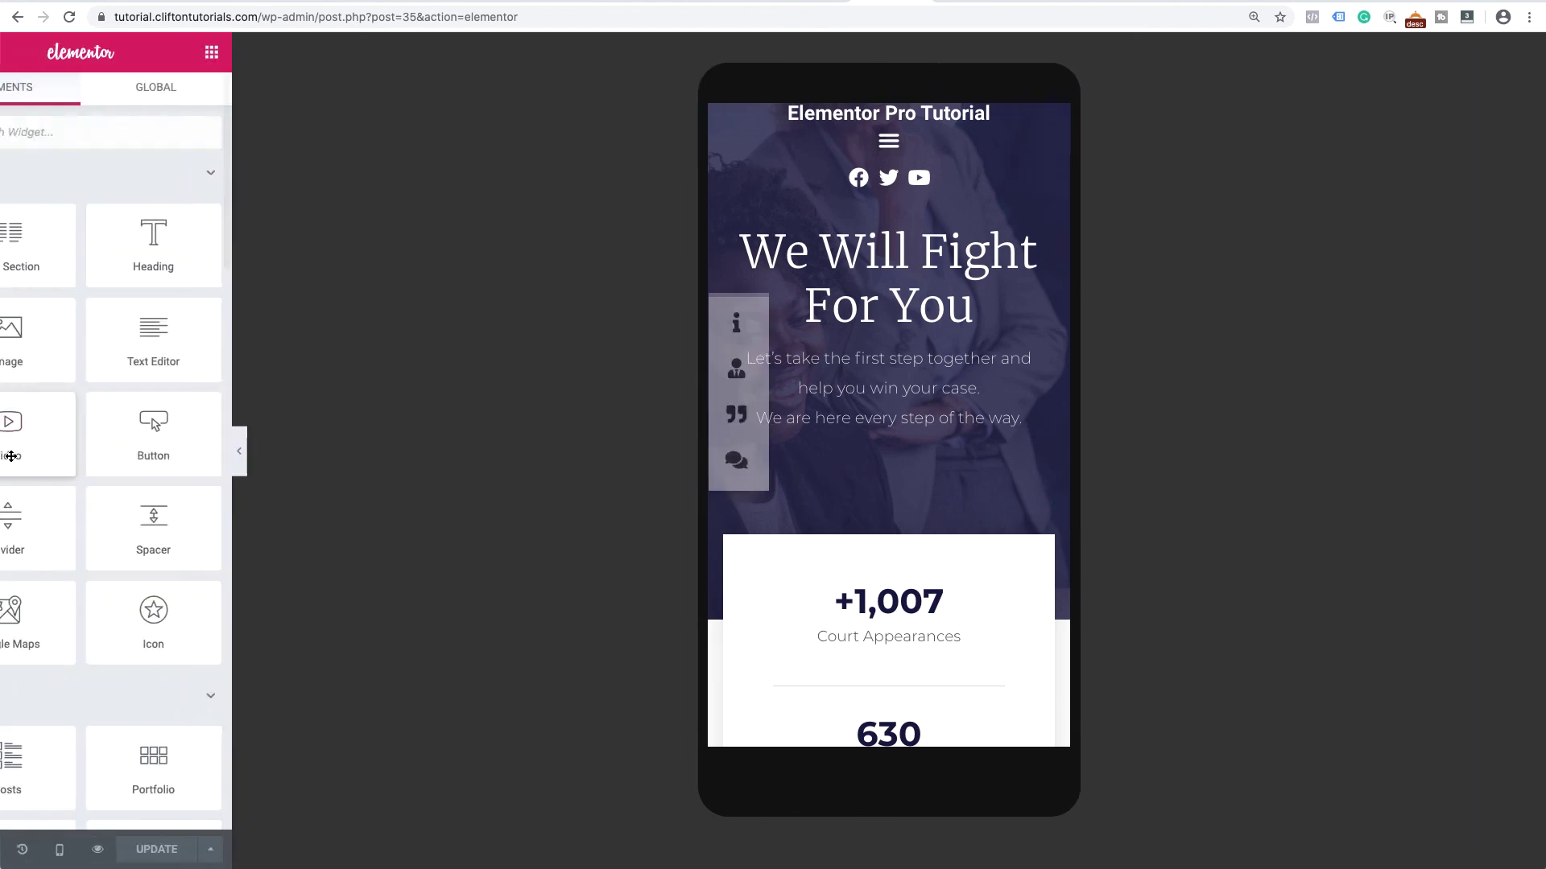
left_click(18, 55)
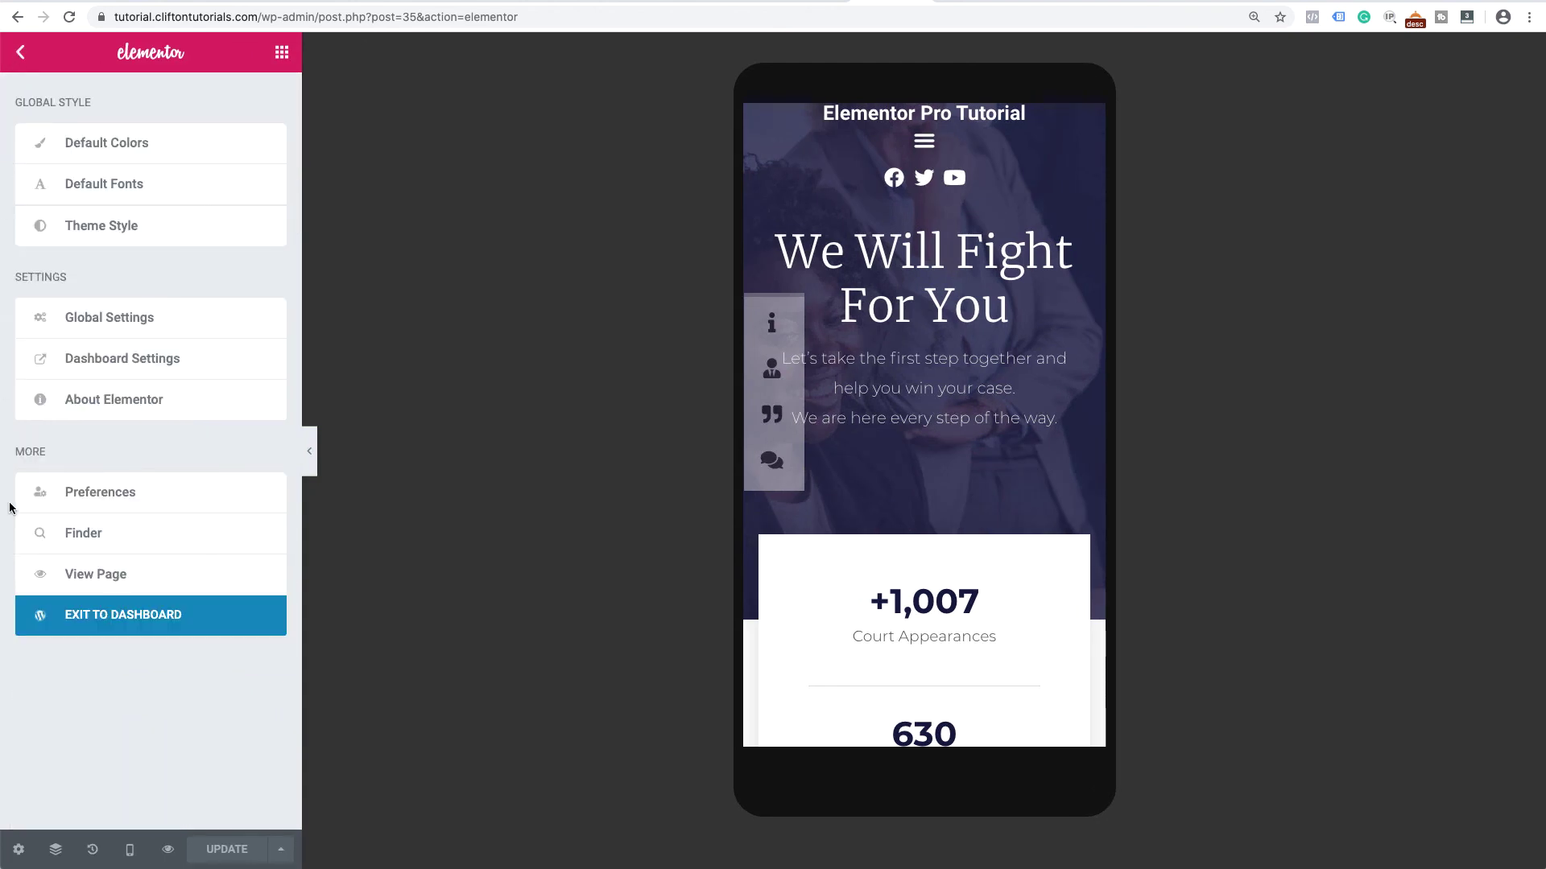
left_click(96, 570)
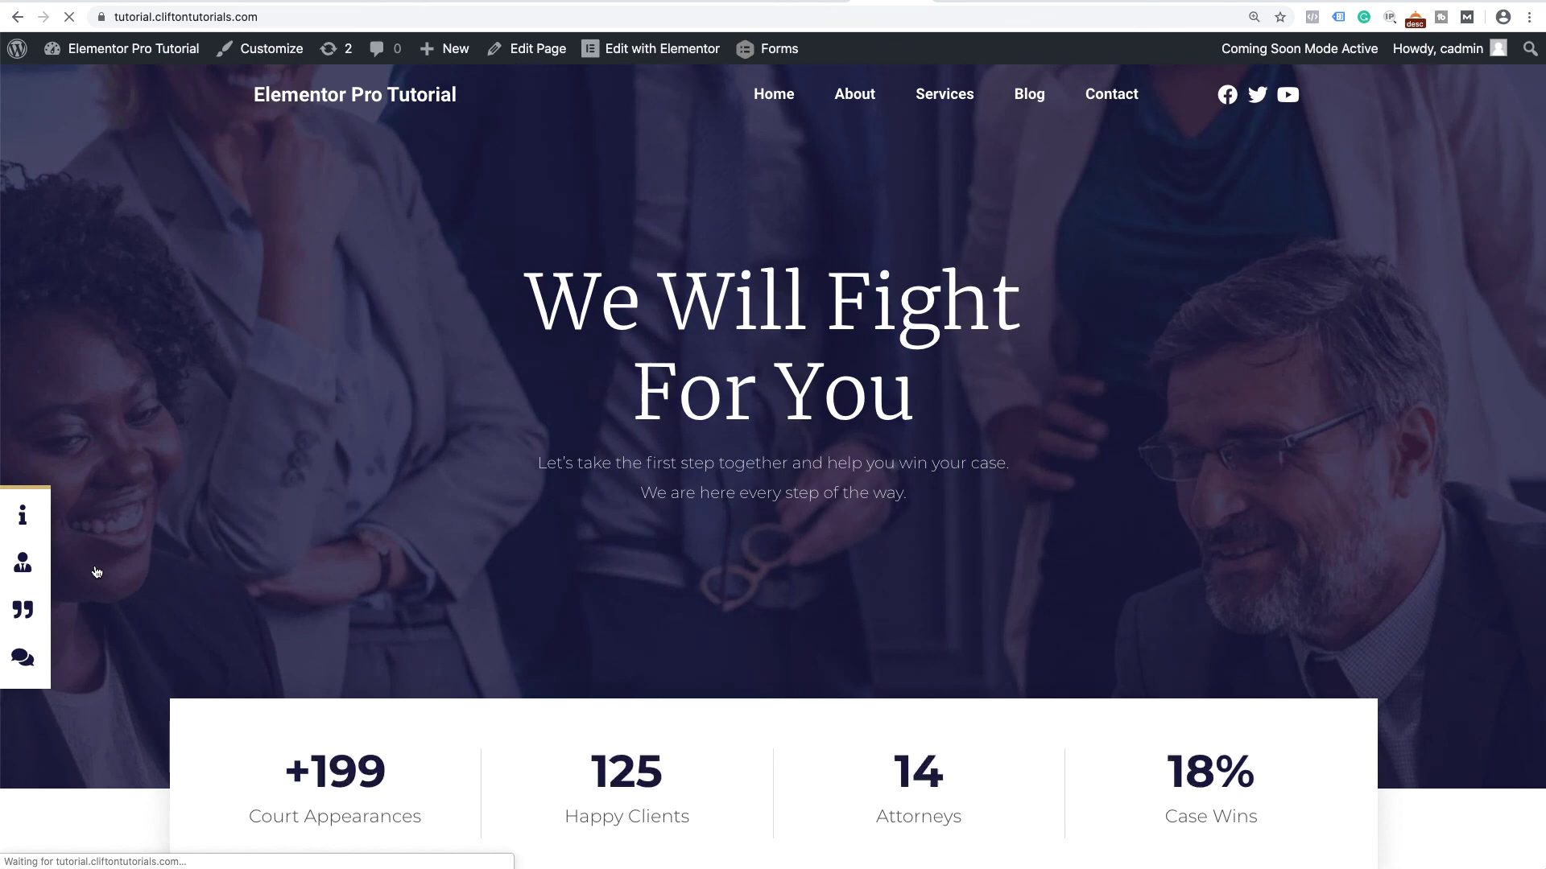